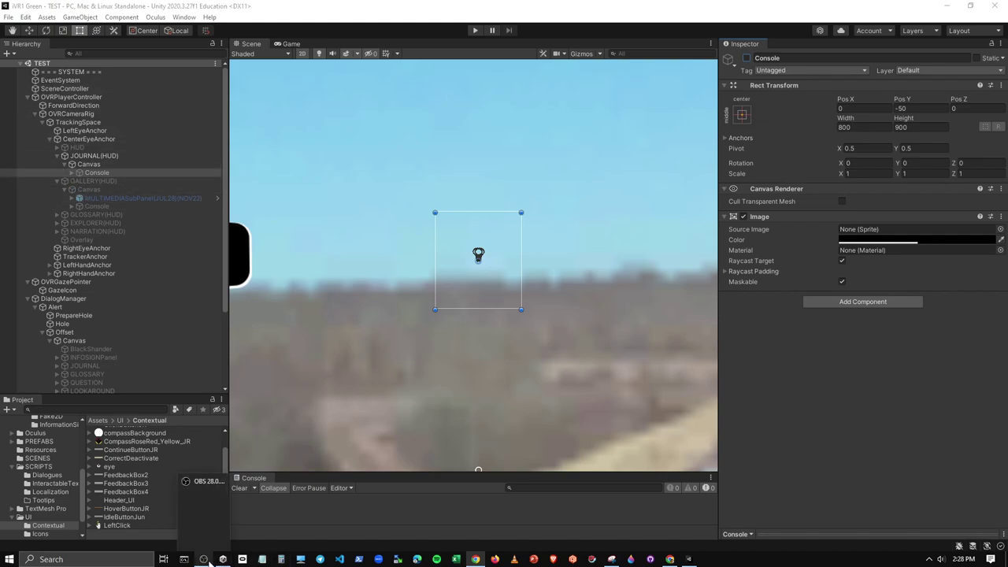
Step: Open the WatershedExplorers(2022) project from the Unity Hub Projects list
left_click(223, 559)
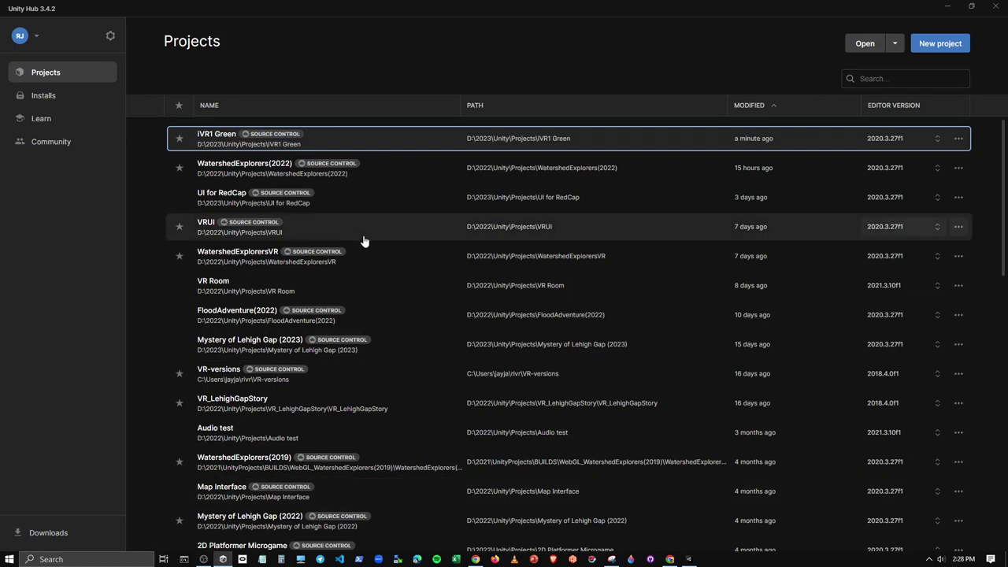
left_click(249, 170)
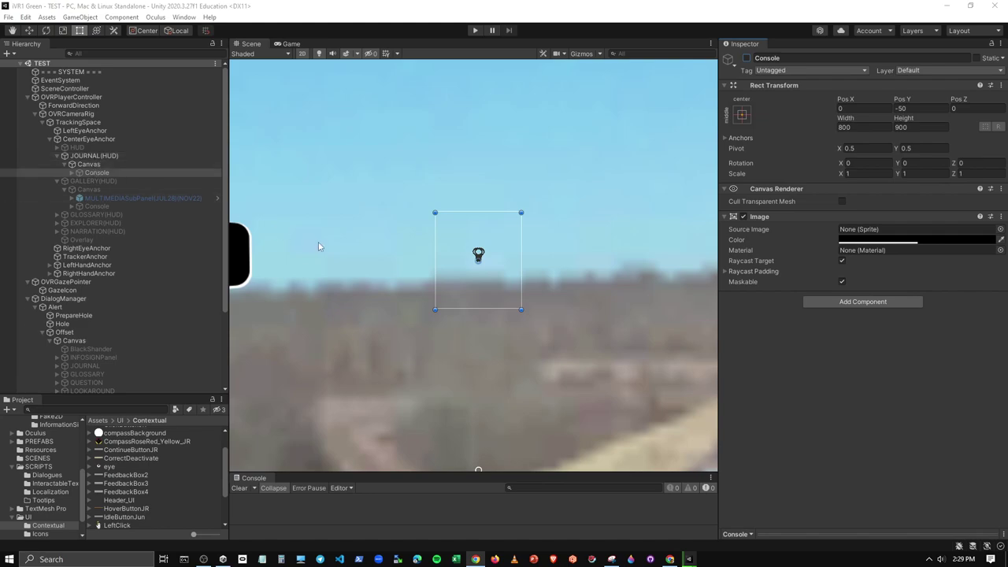
Step: Bring the VR1 Green editor back to the front and restore it from full screen
mouse_move(690, 560)
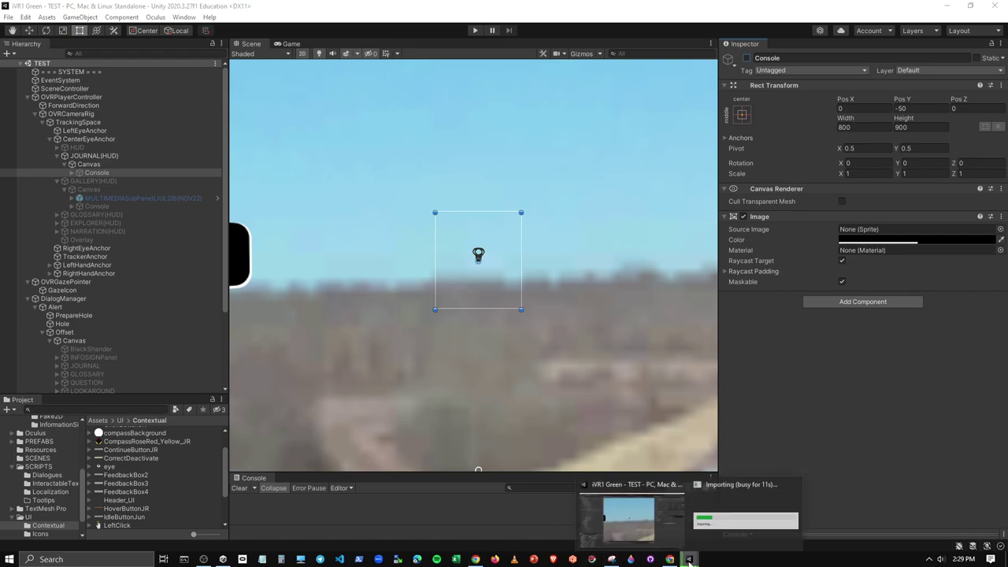
left_click(745, 518)
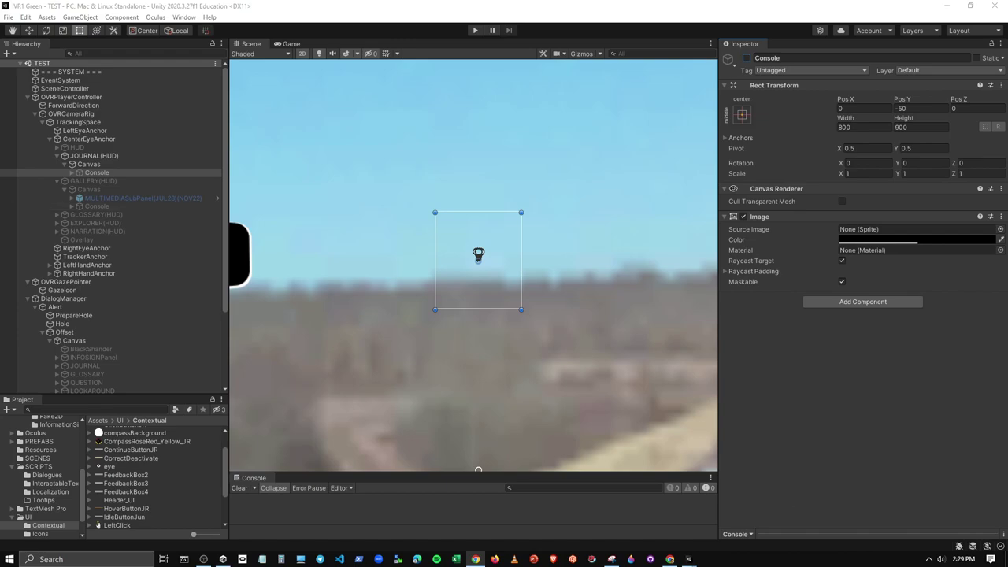
left_click(403, 11)
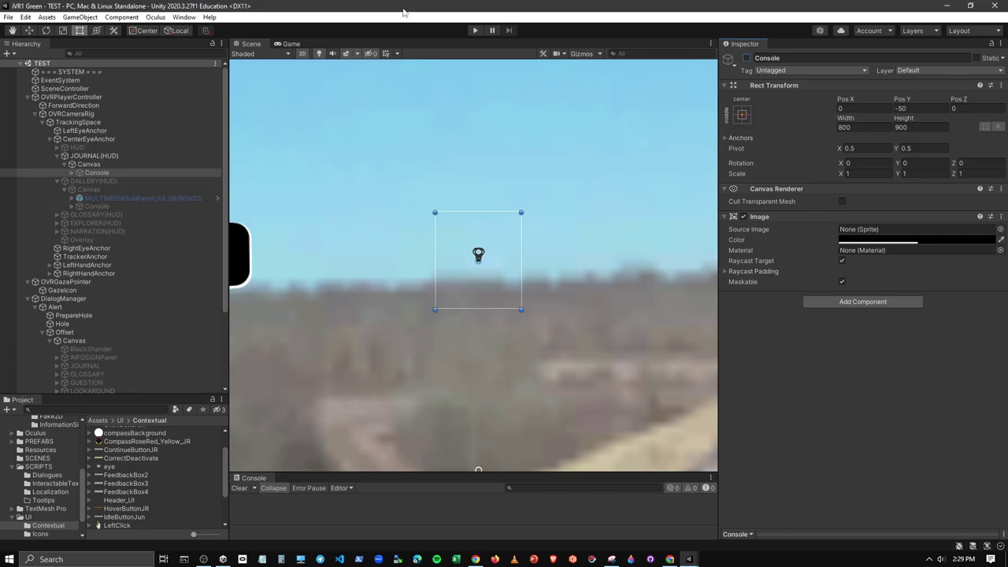
double_click(403, 11)
Step: Snap the Watershed editor to the left half and VR1 Green to the right
key("alt+Tab")
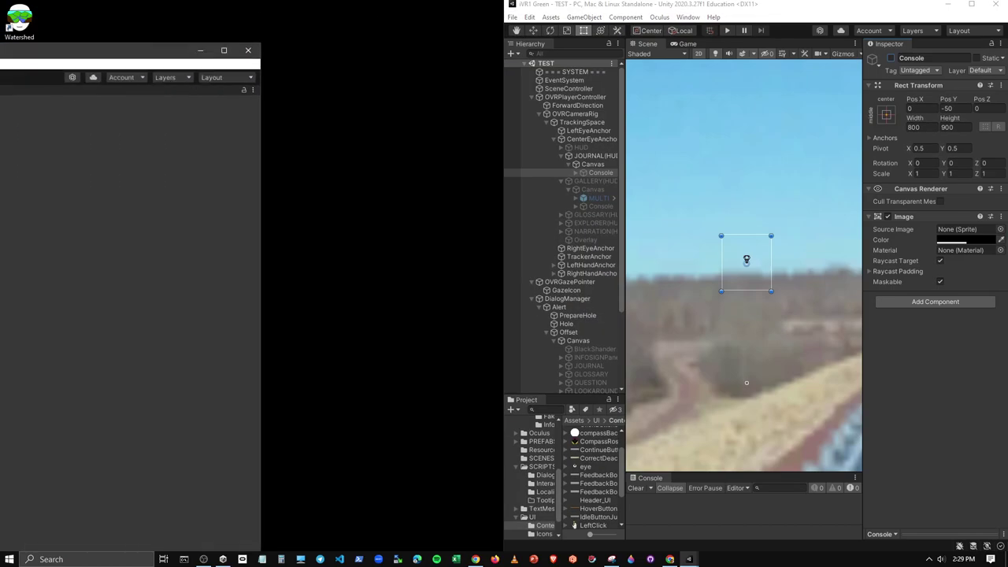
key("super+Left")
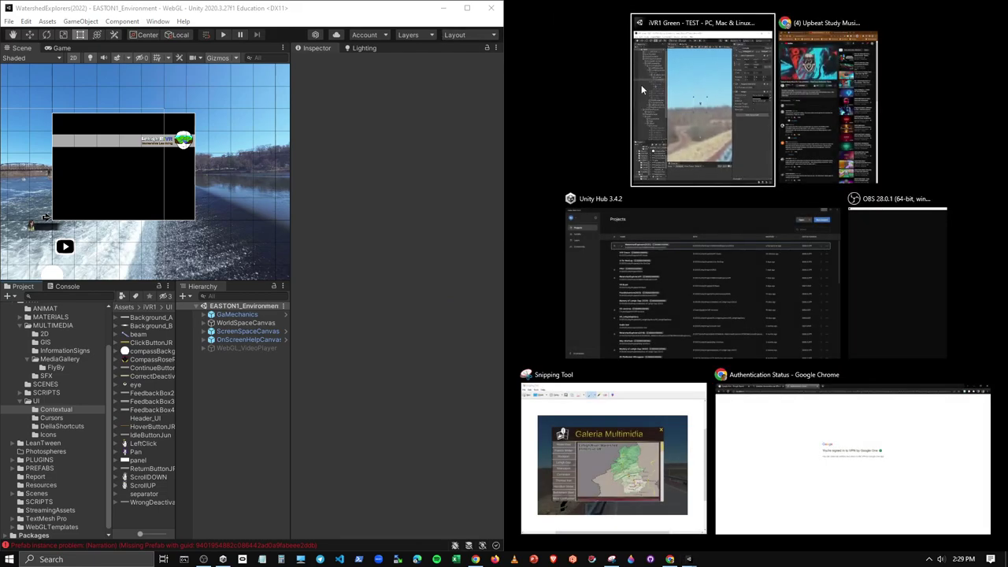
left_click(692, 89)
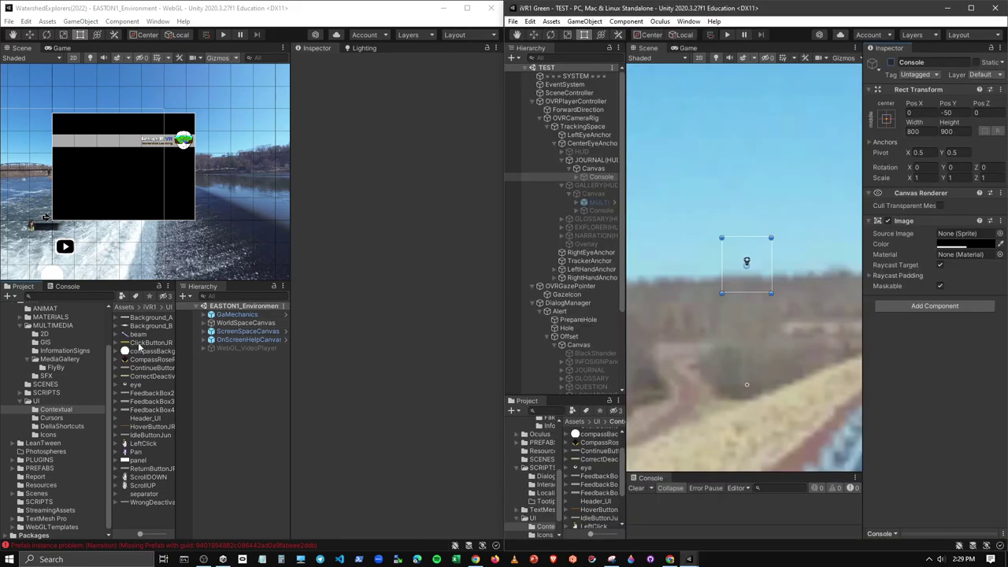
left_click_drag(113, 334, 86, 334)
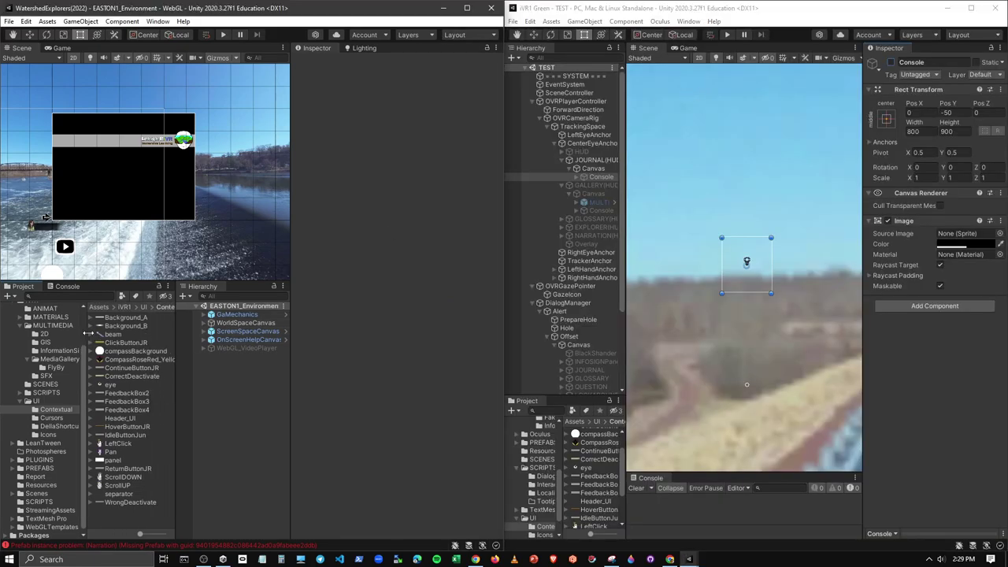
Step: Deactivate the CrossFade(NOV30) and OnScreenHelpCanvas objects under ScreenSpaceCanvas
left_click(205, 332)
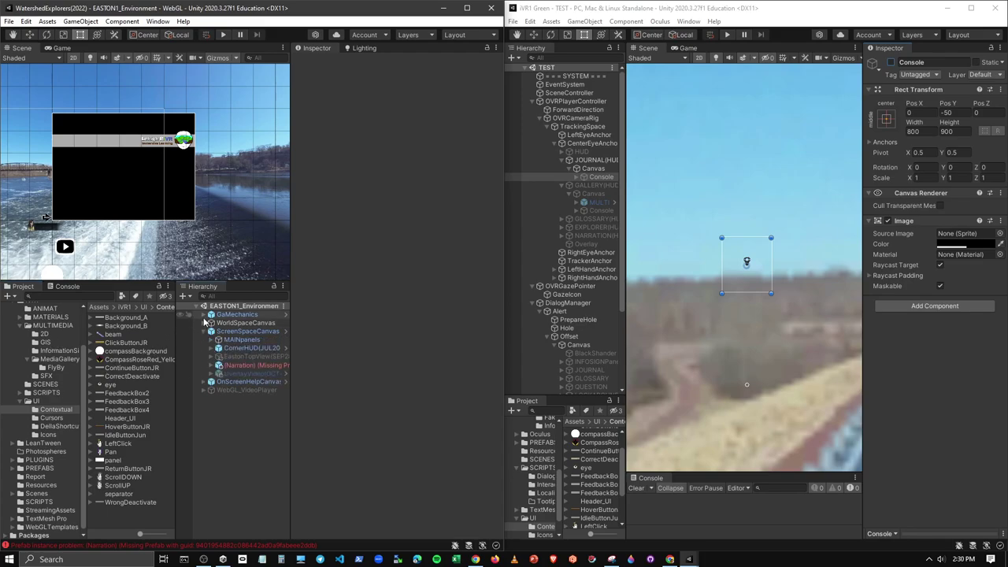
left_click(203, 315)
left_click(204, 316)
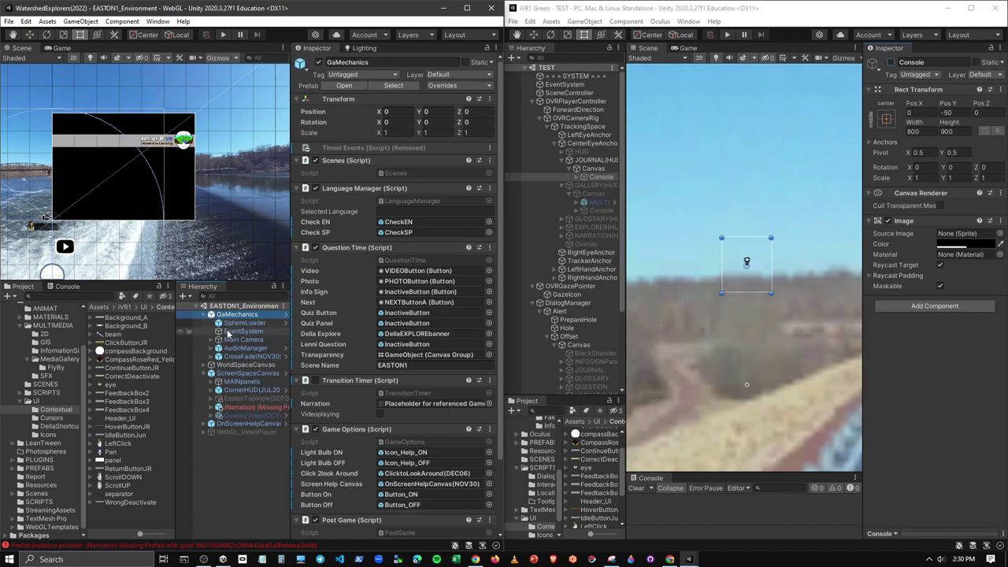
left_click(251, 356)
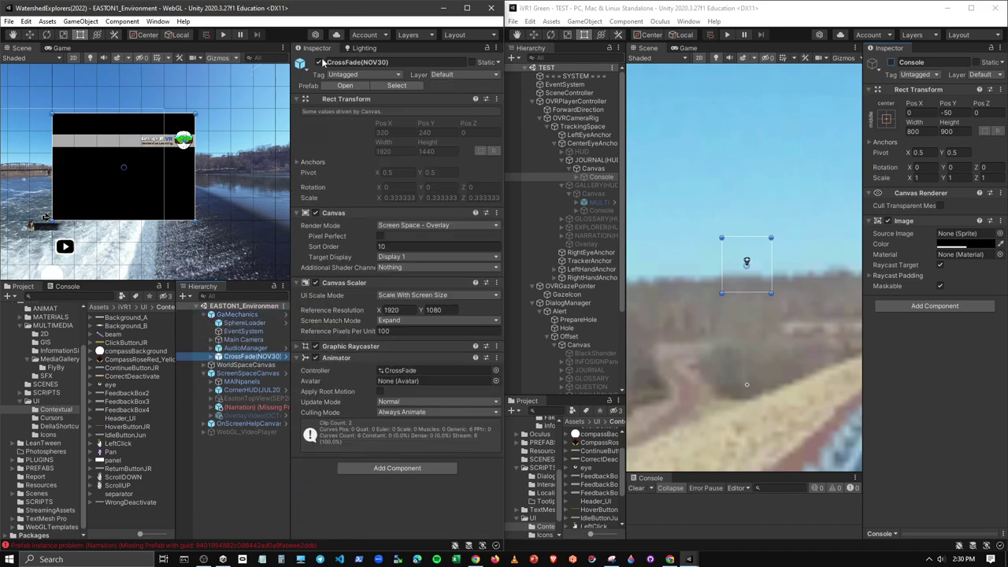
left_click(318, 62)
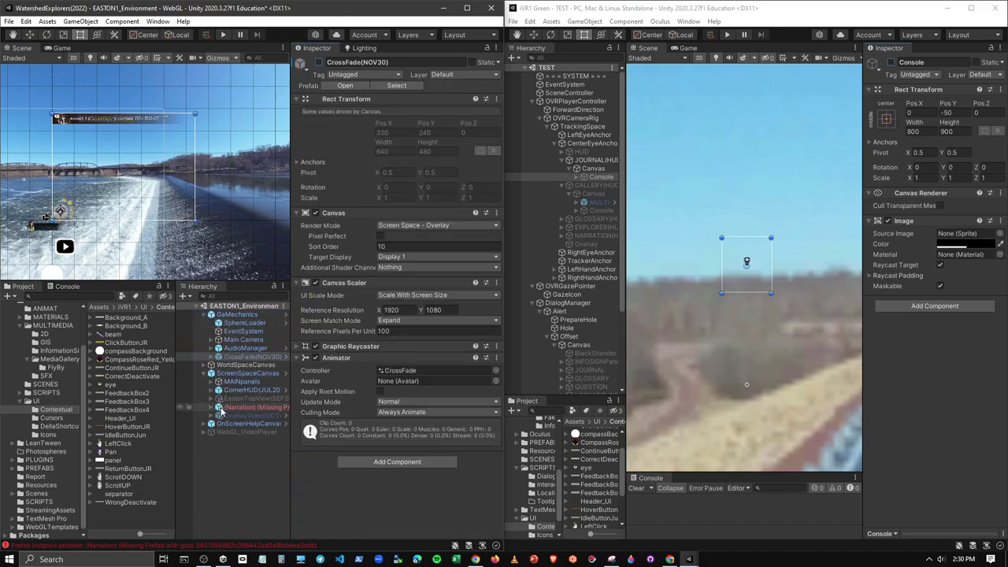
left_click(234, 409)
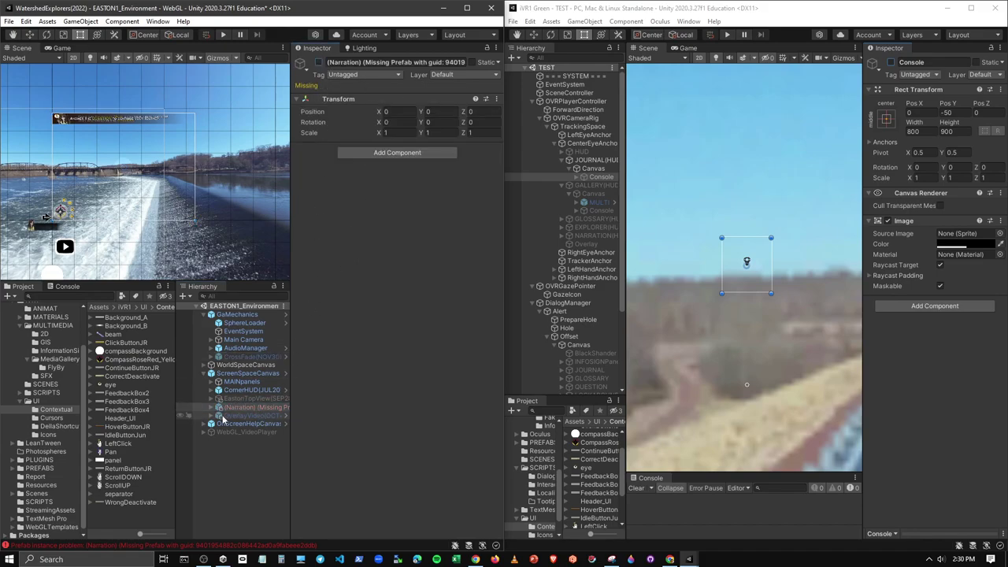
left_click(228, 424)
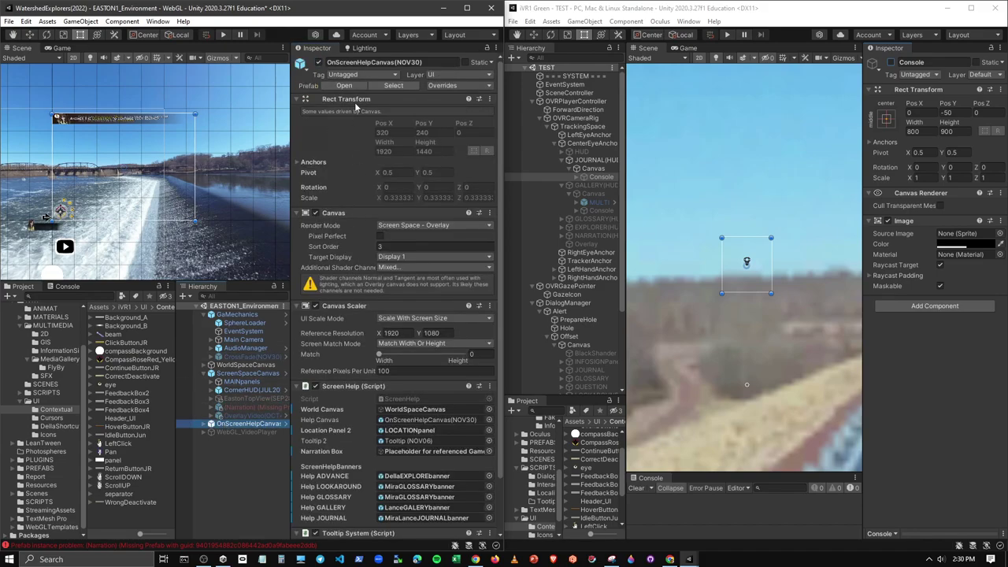
left_click(319, 61)
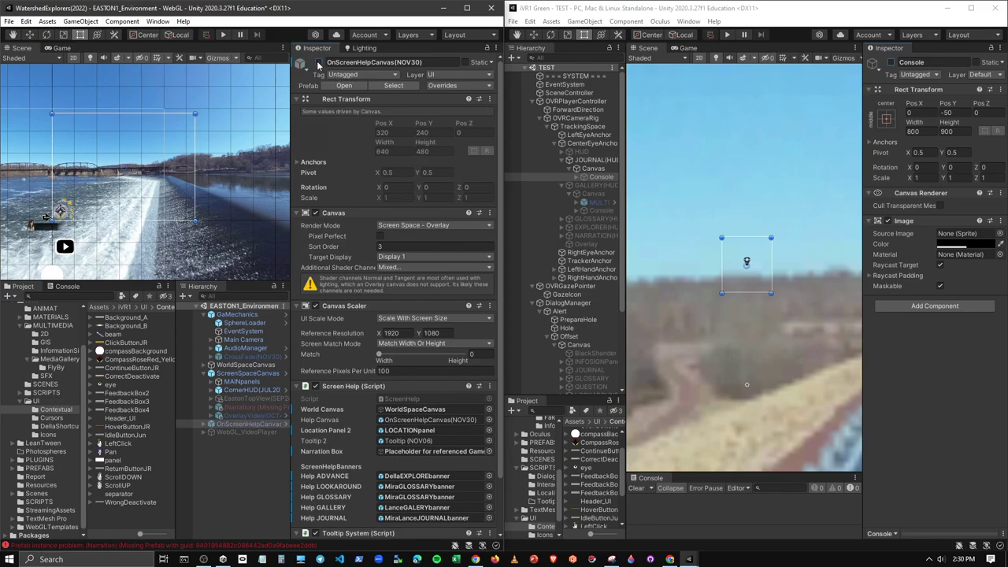
Step: Expand MAINpanels and activate JOURNALSubPanel
left_click(219, 382)
left_click(241, 415)
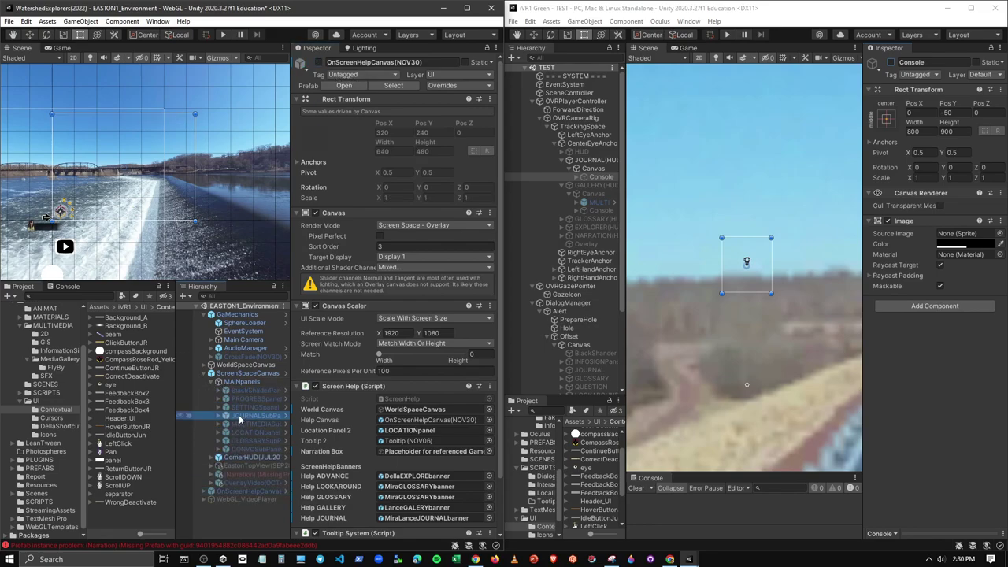
left_click(318, 63)
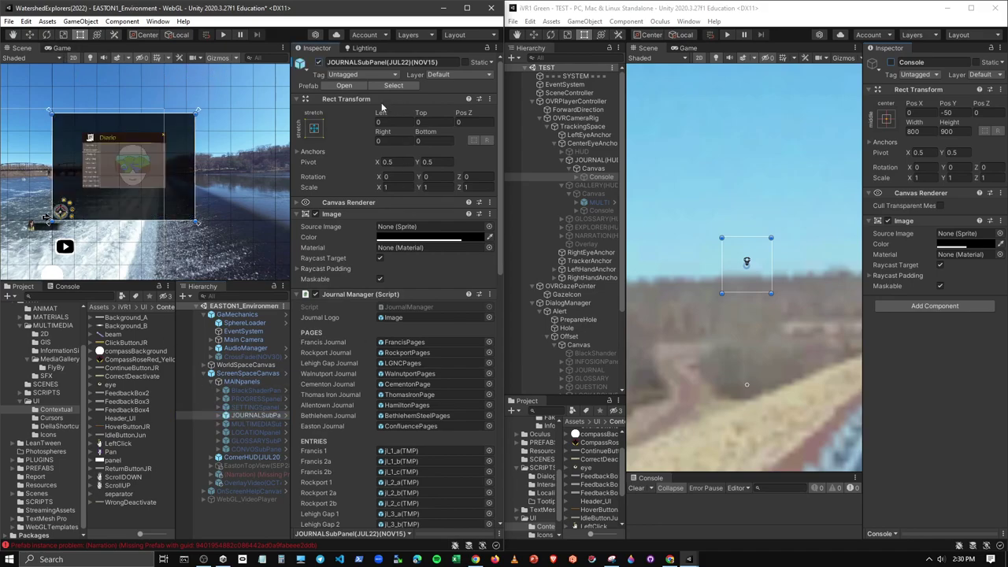
Step: Edit JOURNALSubPanel in Prefab Mode and expand JournalContainer(DEC06) in a wider Hierarchy
left_click(343, 85)
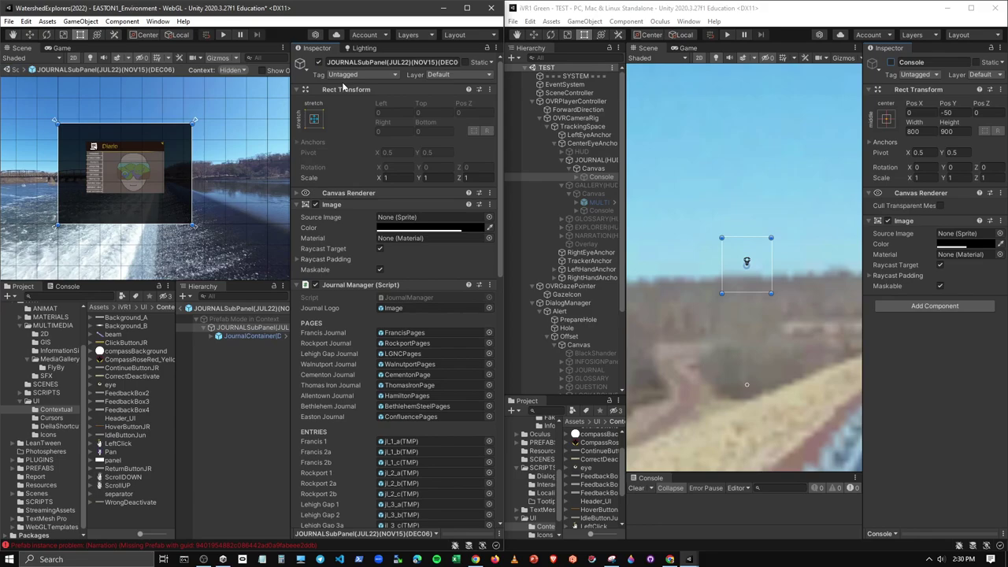
scroll(124, 127, "up", 5)
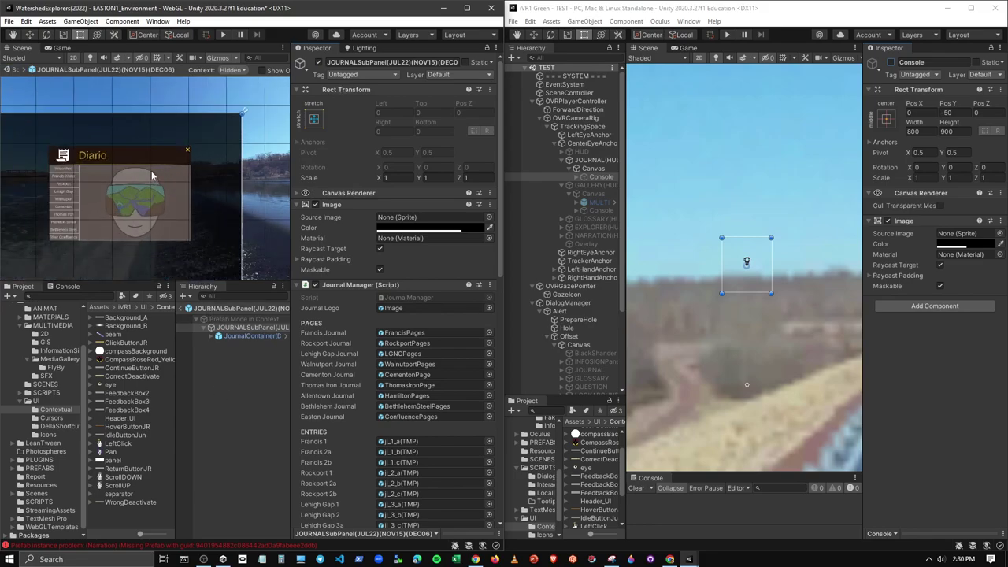
left_click_drag(233, 293, 234, 408)
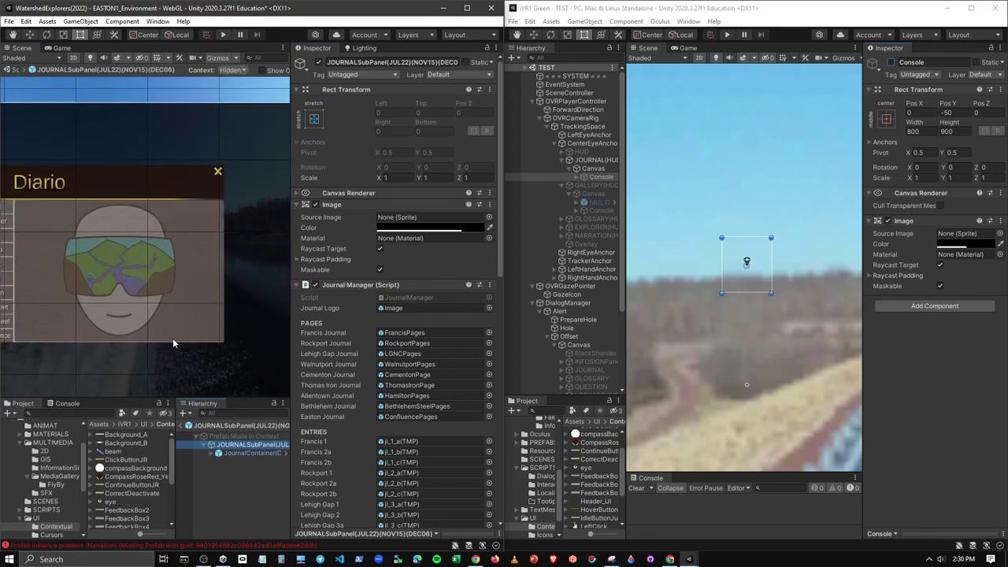
scroll(185, 319, "up", 3)
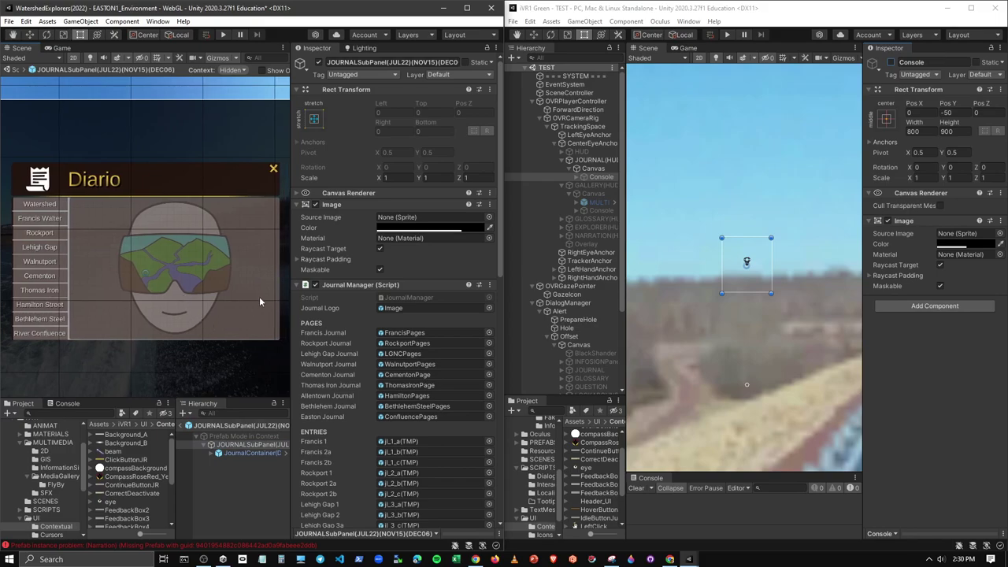
left_click(218, 454)
left_click_drag(80, 456, 57, 455)
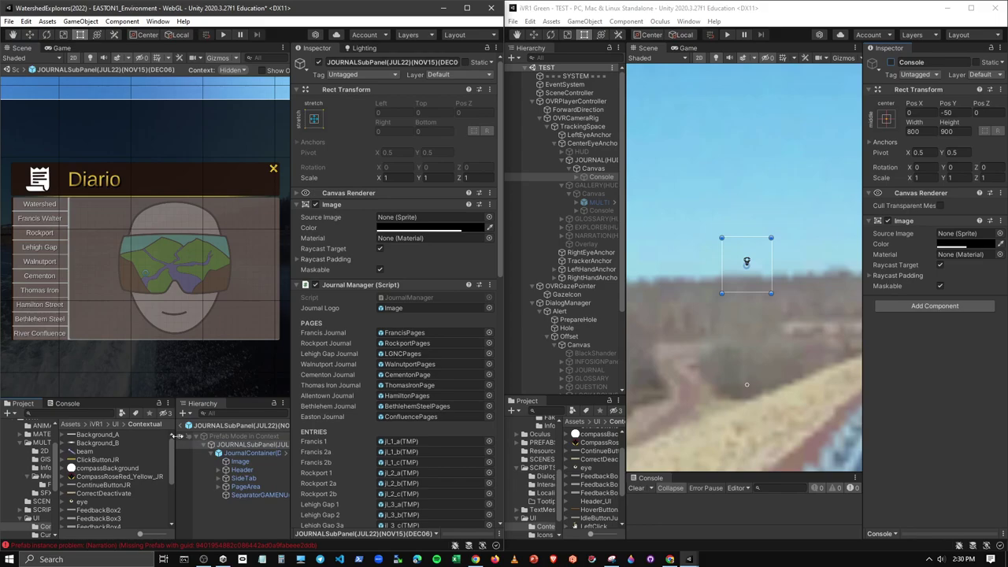
left_click_drag(178, 435, 122, 436)
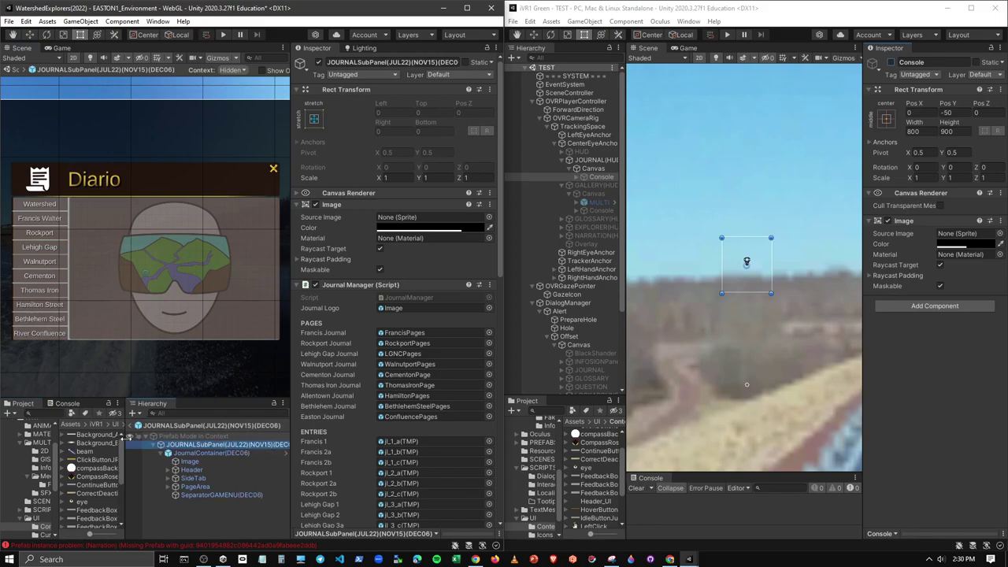
left_click(216, 453)
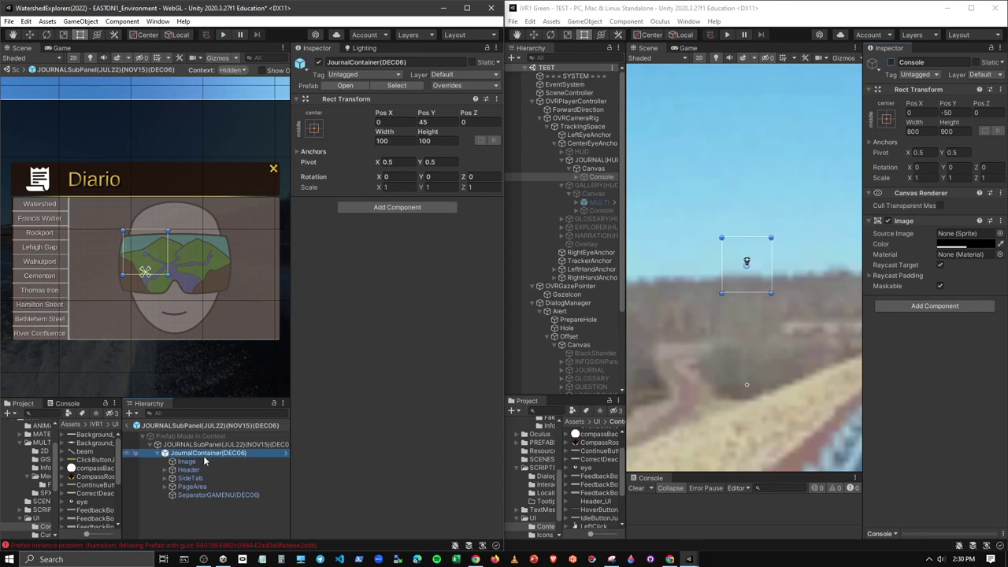
Step: Step through the container's Image, Header, SideTab, PageArea and separator, then expand Header
left_click(237, 459)
key("Down")
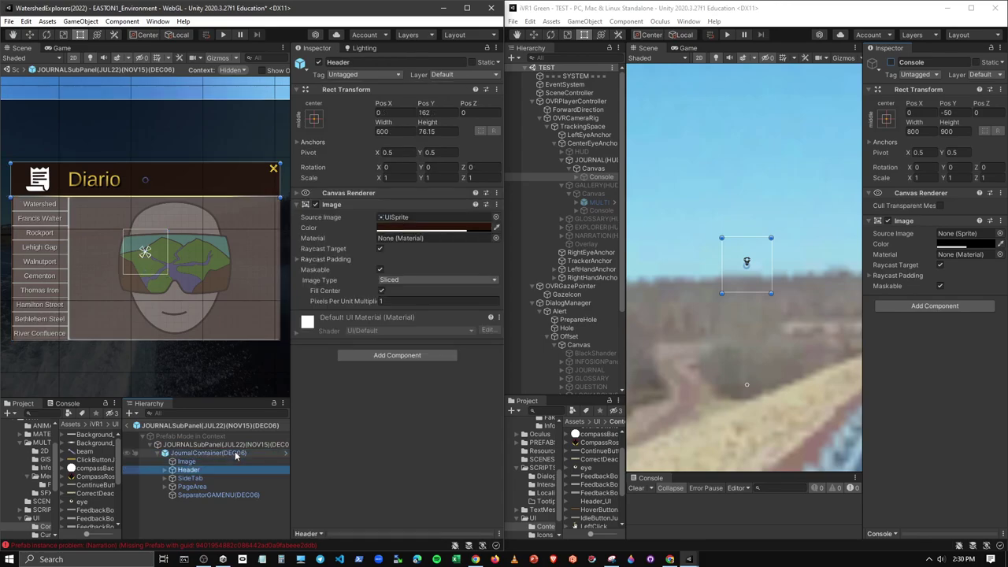
key("Down")
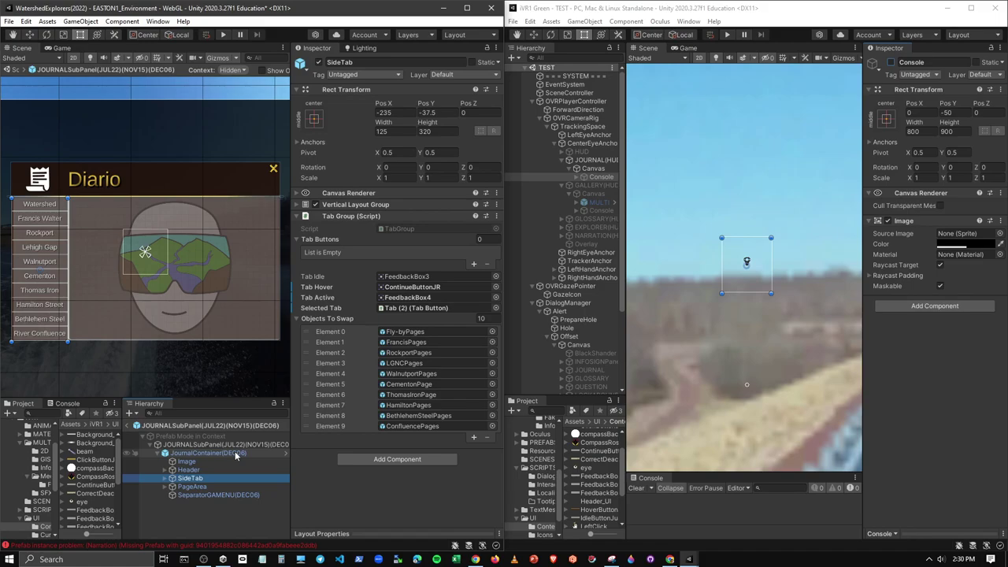
key("Down")
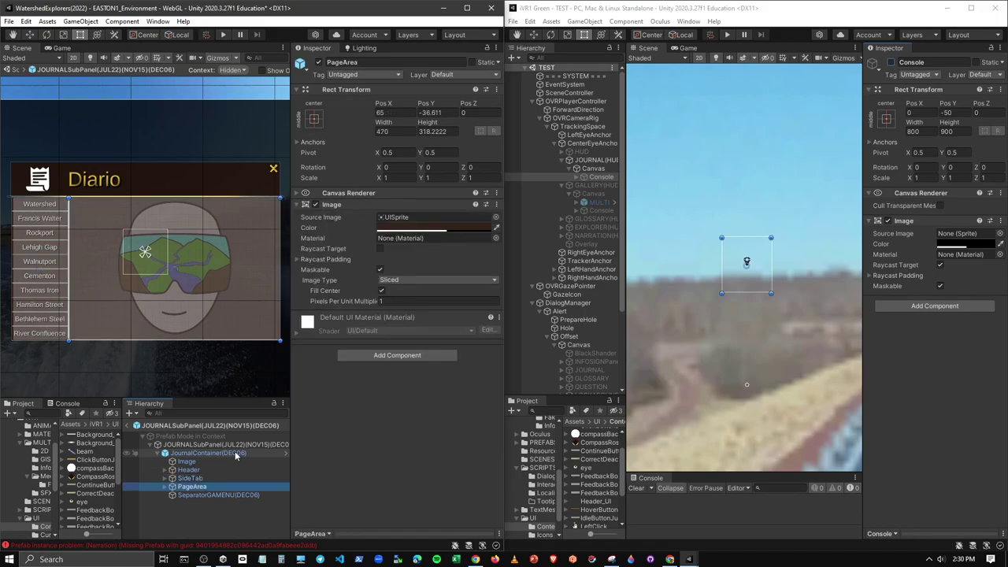
key("Down")
key("Up")
key("Up")
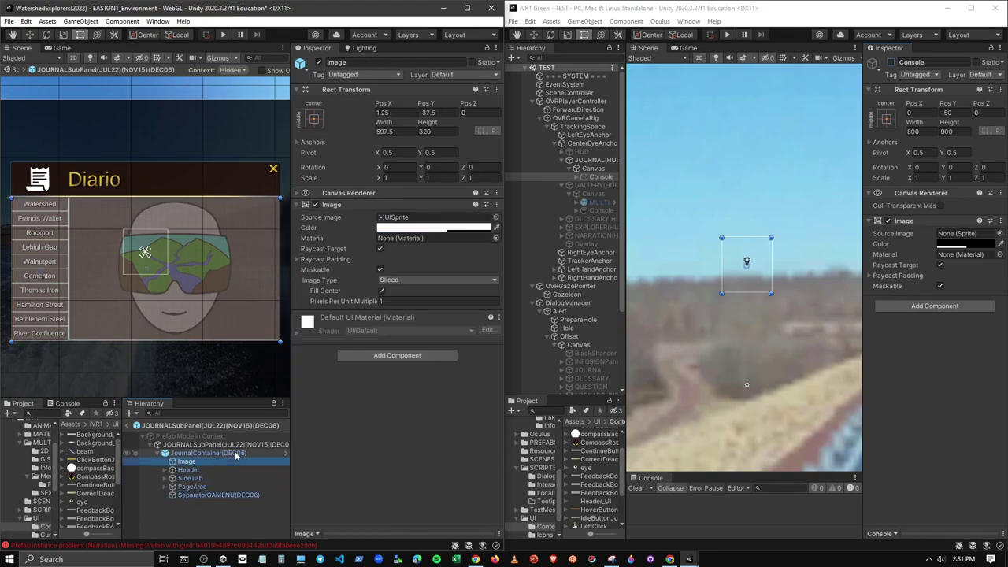
key("Up")
key("Right")
Step: Inspect Header's Icon, Title (TMP) and CloseButton children
key("Down")
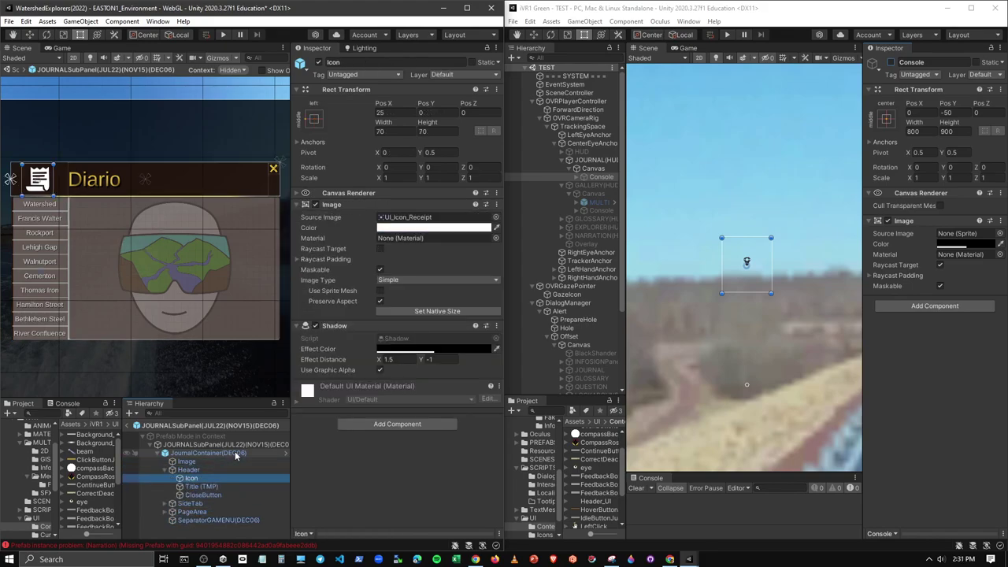
key("Down")
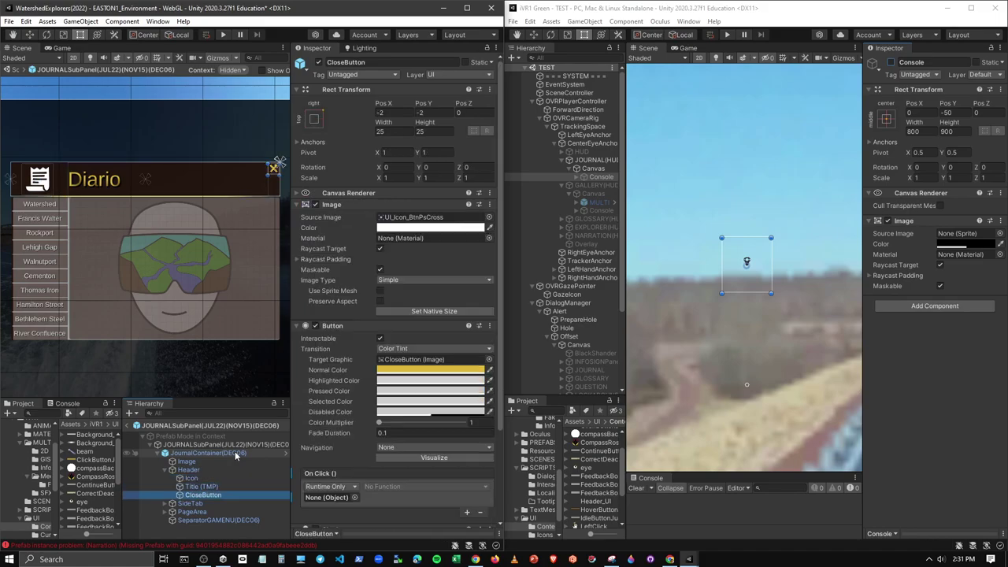
scroll(394, 260, "down", 5)
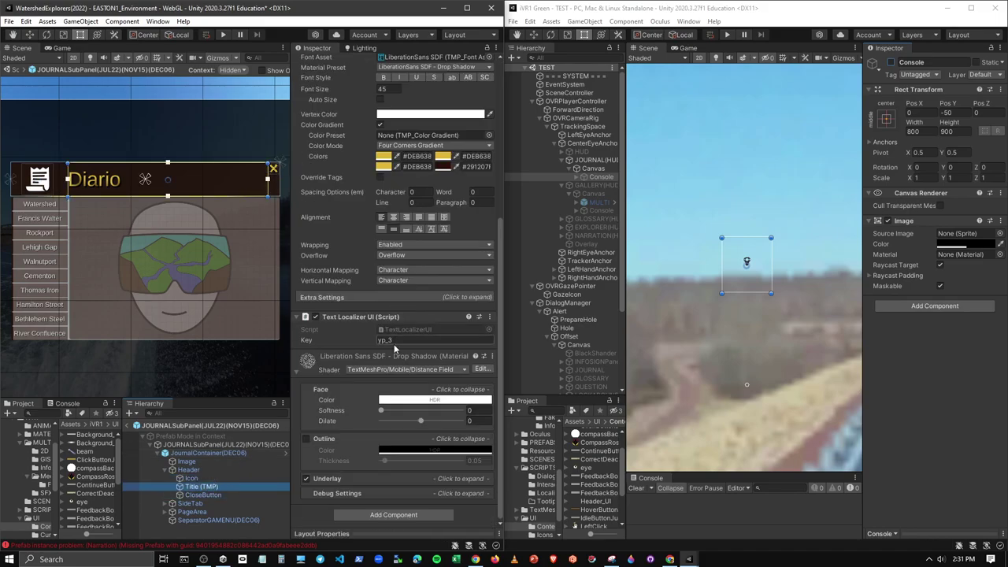
key("Down")
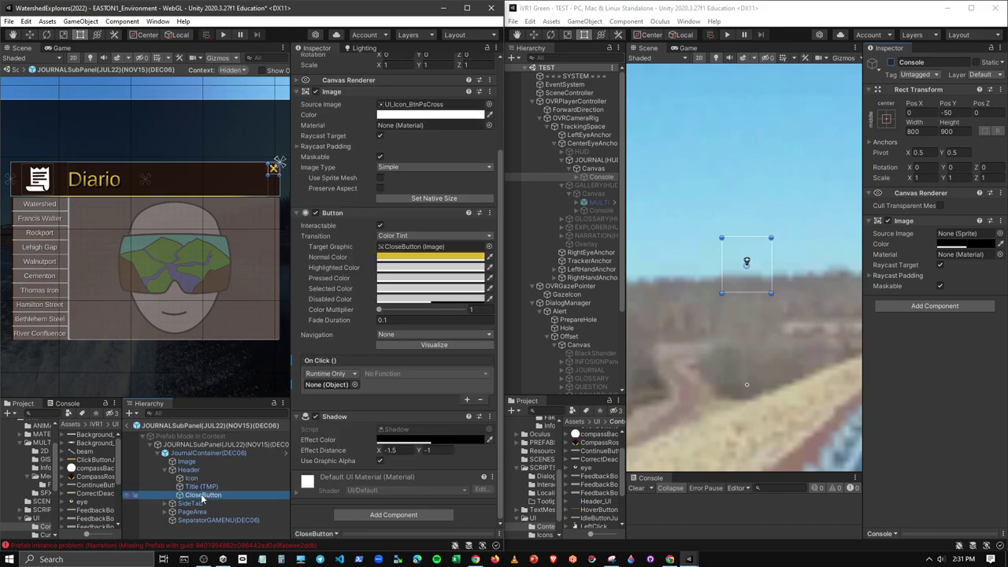
scroll(417, 450, "up", 3)
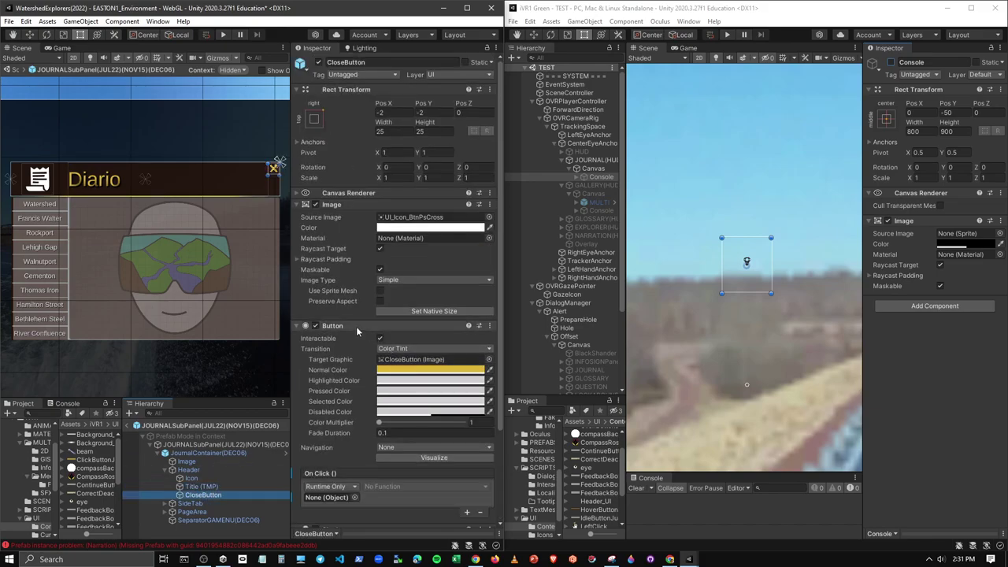
Step: Collapse Header, expand SideTab and select Tab (1) to view its Tab Button
left_click(173, 469)
left_click(189, 478)
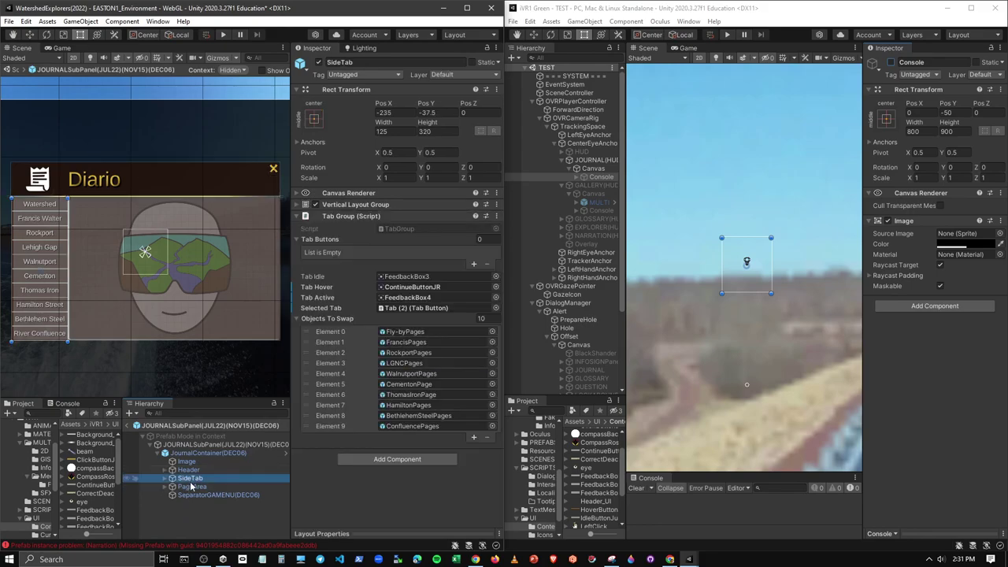
left_click(188, 488)
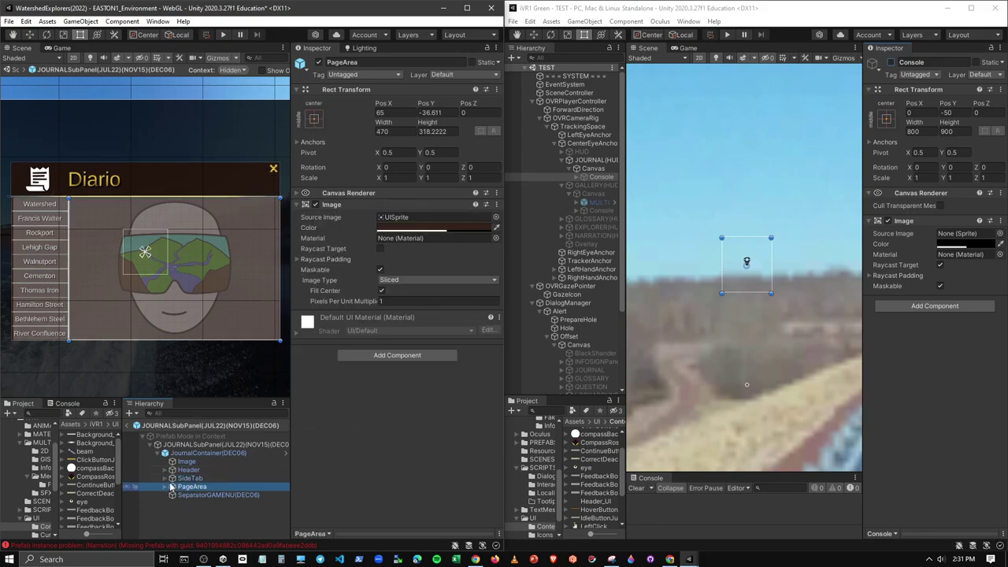
left_click(172, 479)
left_click(195, 487)
scroll(207, 477, "down", 2)
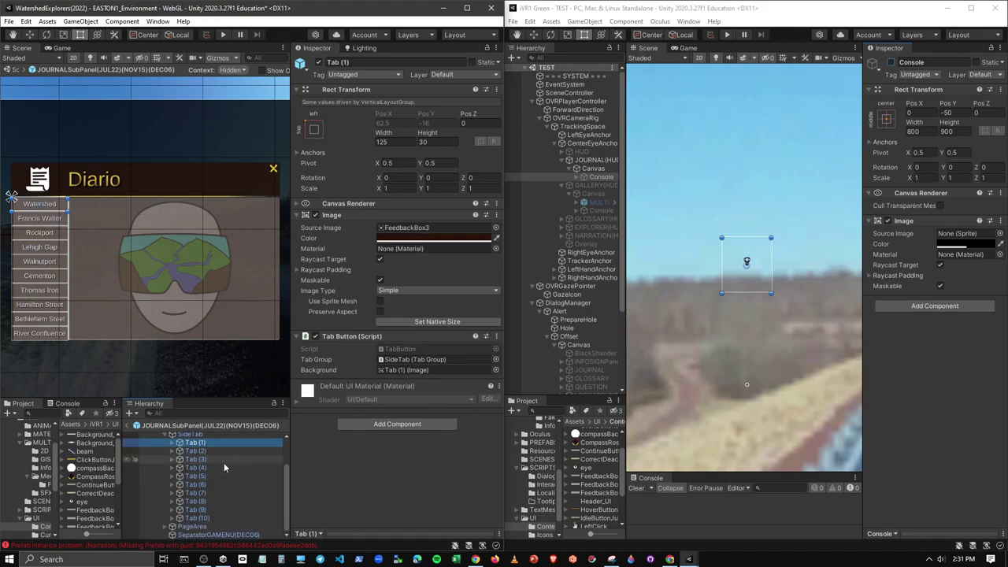
Step: Inspect Tab (2), then Tab (1)'s legacy Text and Text (TMP) (1) labels
left_click(195, 451)
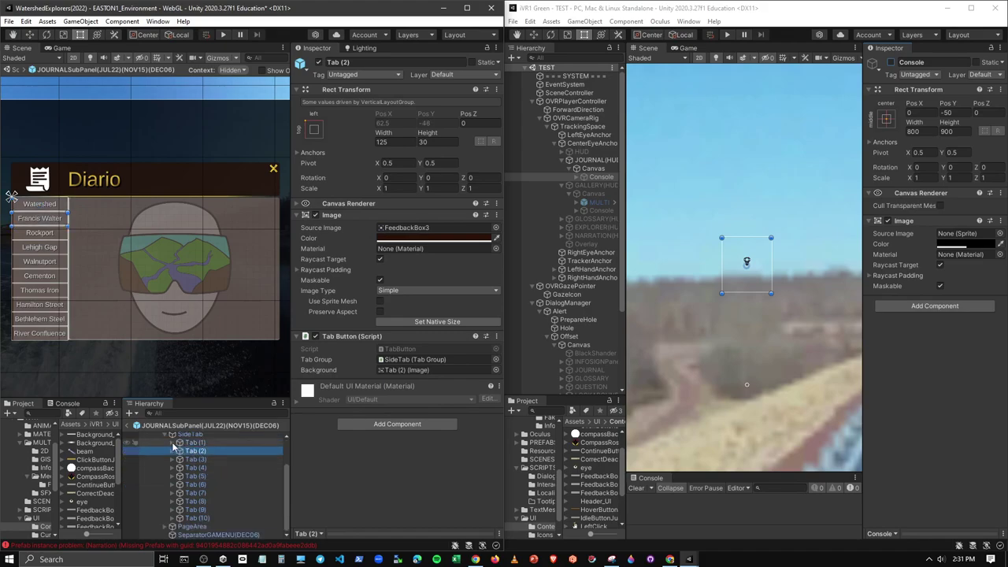
left_click(174, 443)
left_click(199, 451)
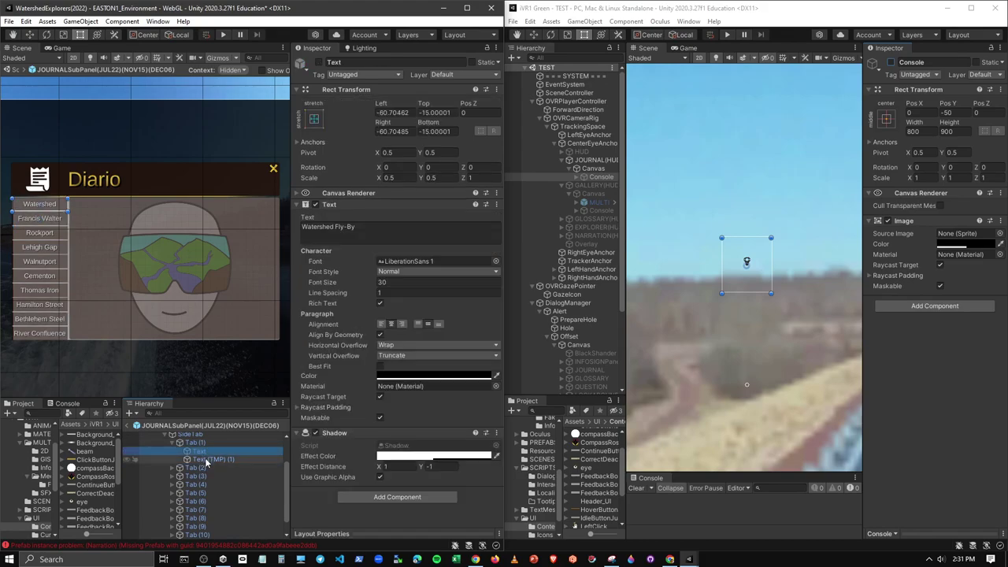
left_click(206, 460)
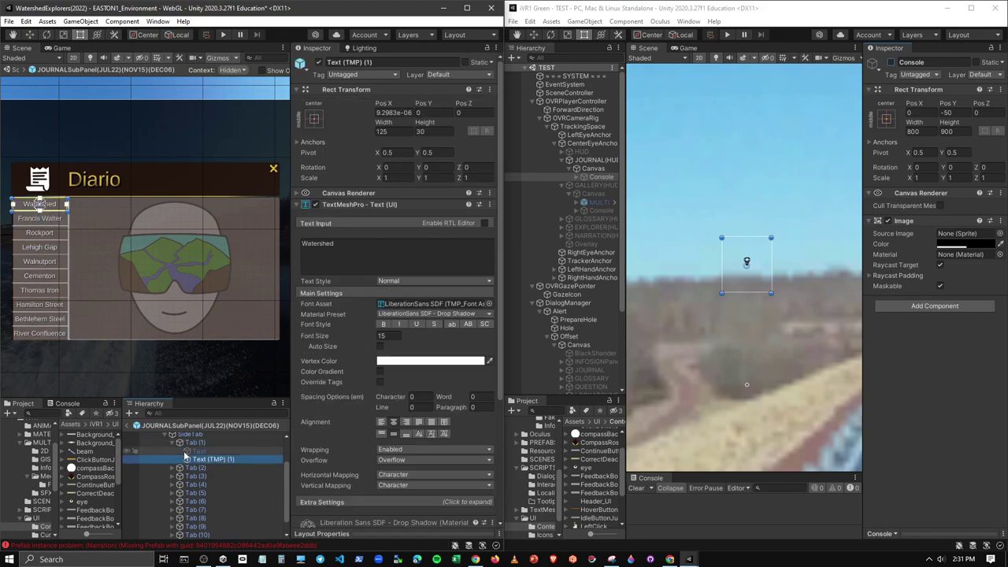
left_click(191, 452)
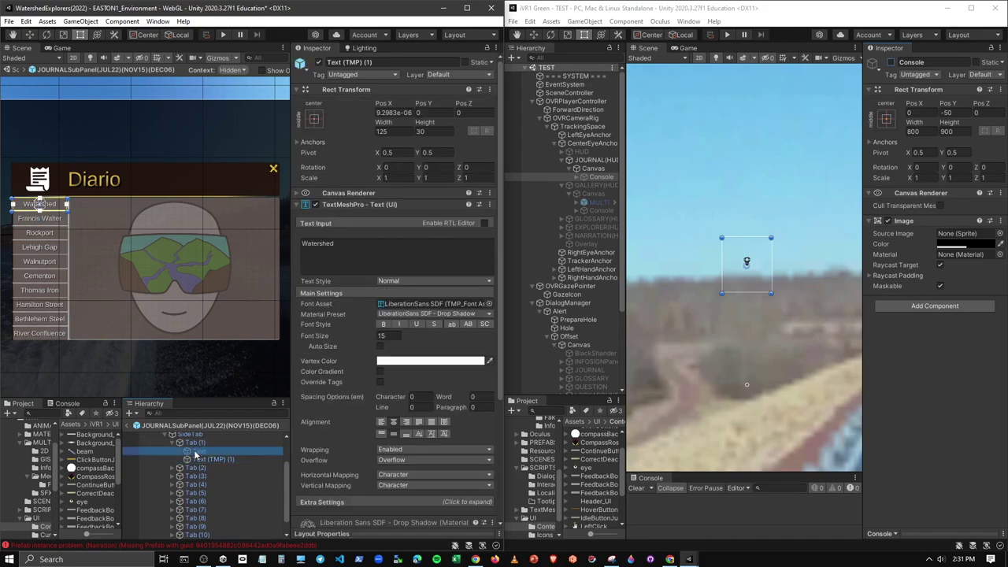
left_click(172, 444)
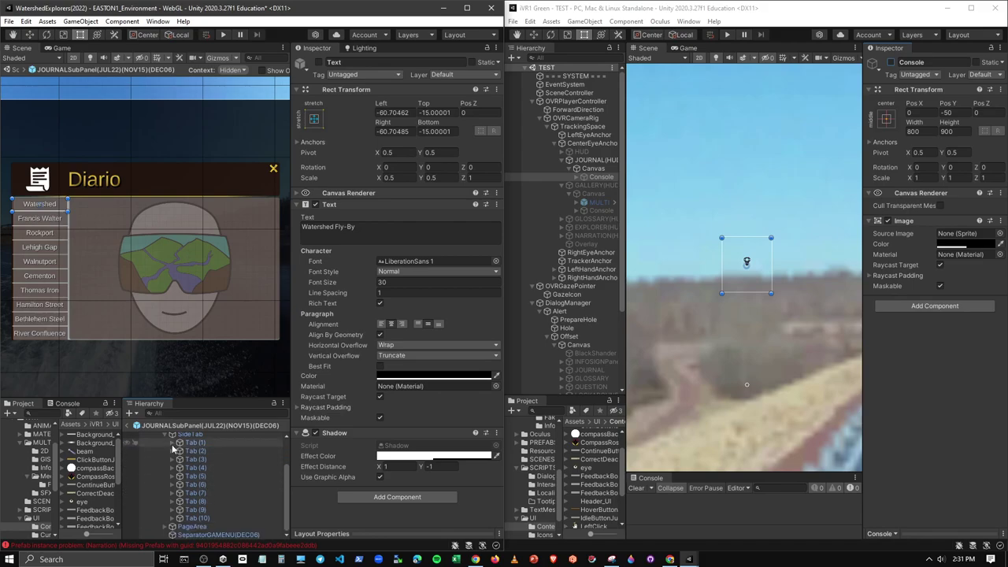
Step: Select SideTab to view its Tab Group and ping the TabGroup script asset
left_click(171, 434)
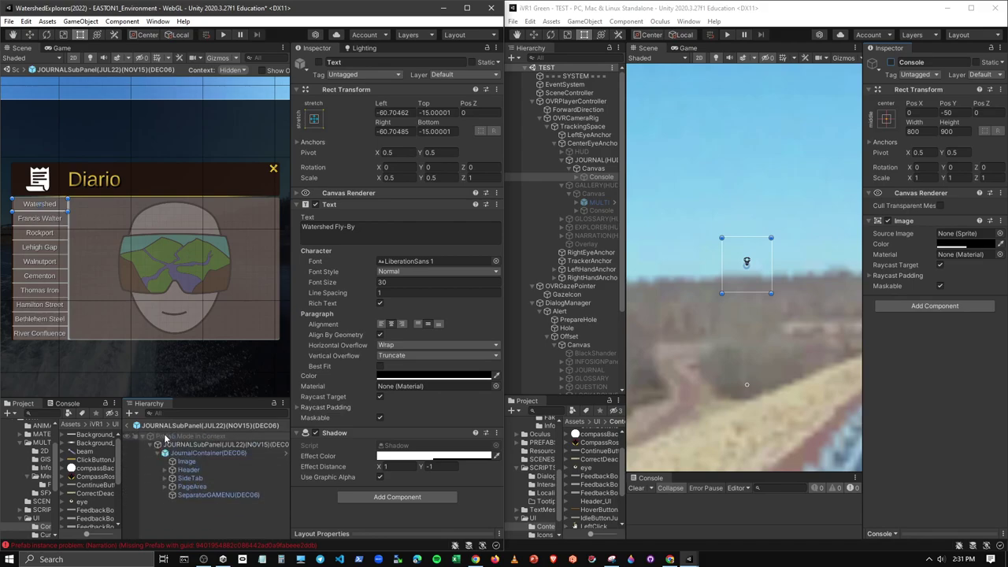
left_click(165, 478)
left_click(197, 482)
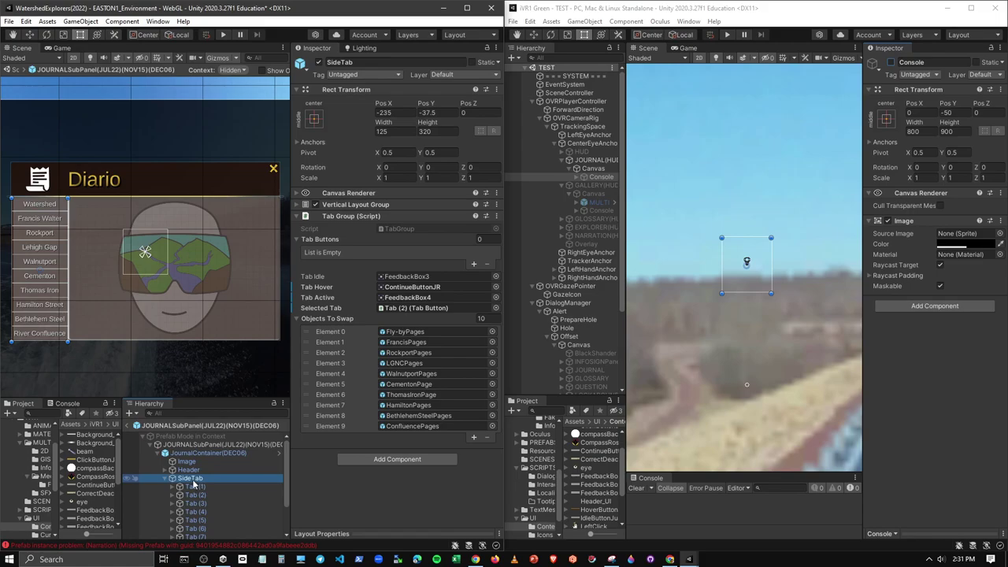
left_click(391, 230)
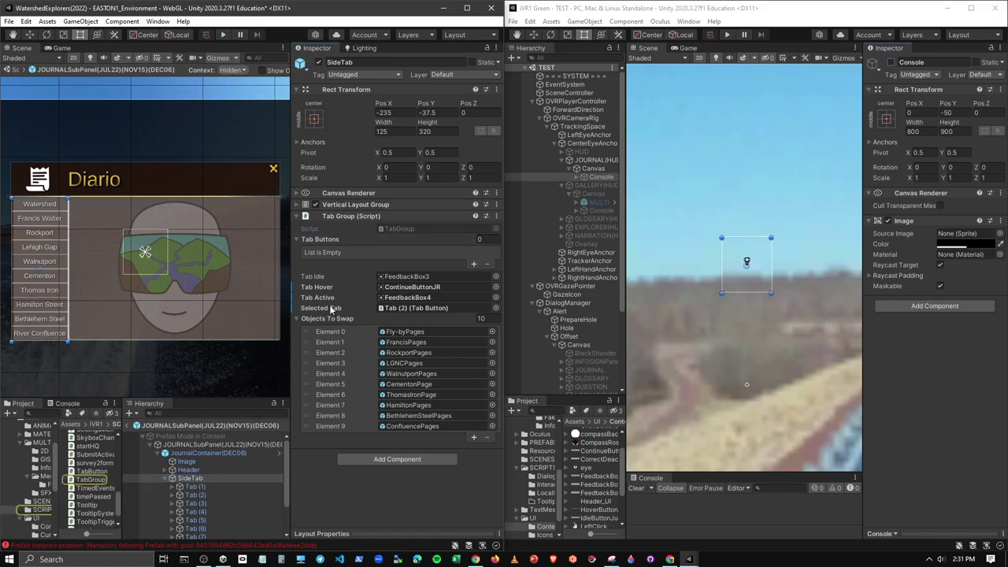
Step: Expand PageArea and Fly-byPages to inspect the FLYBYJournalSCROLLLIST scroll list
scroll(191, 488, "down", 2)
left_click(167, 526)
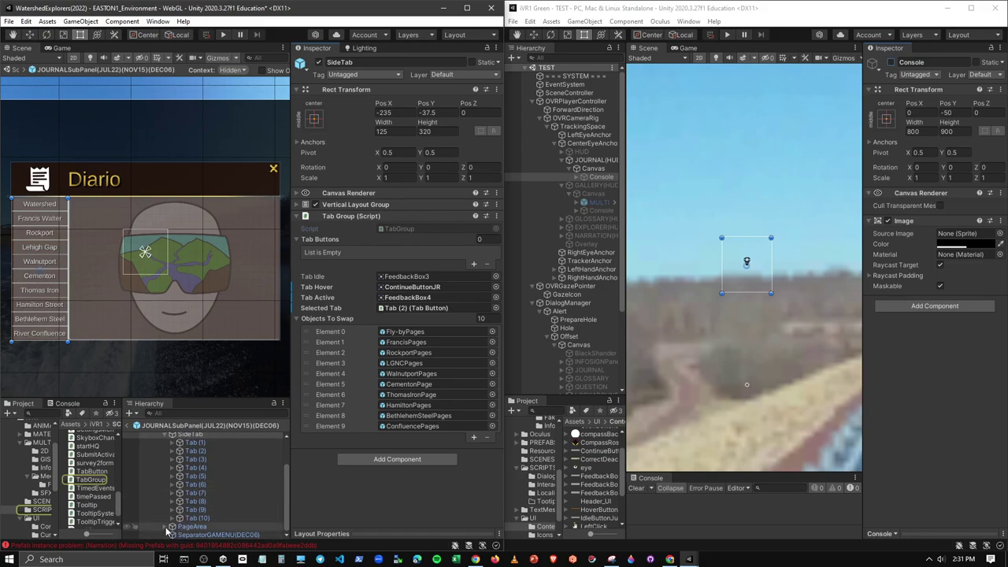
scroll(197, 473, "down", 5)
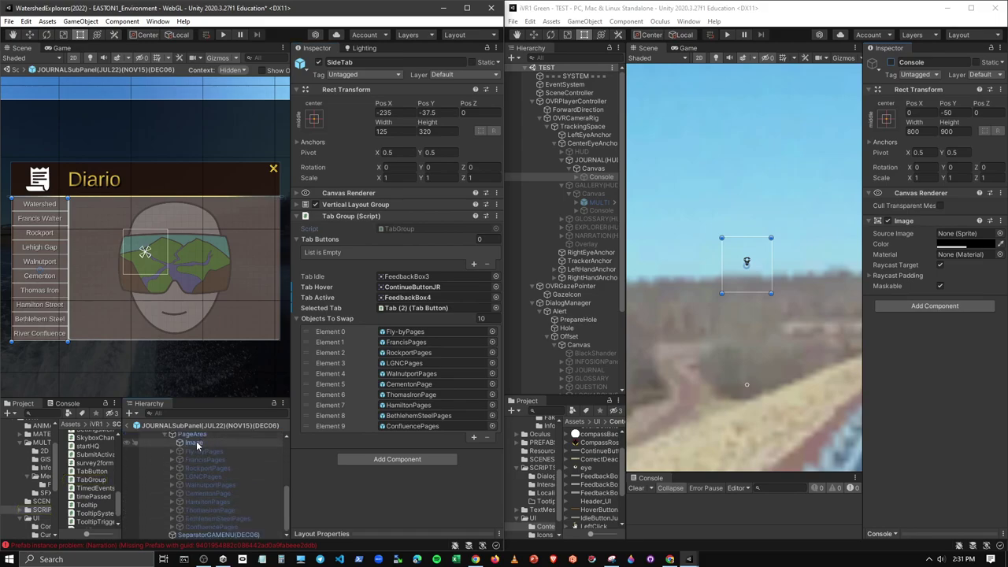
left_click(197, 445)
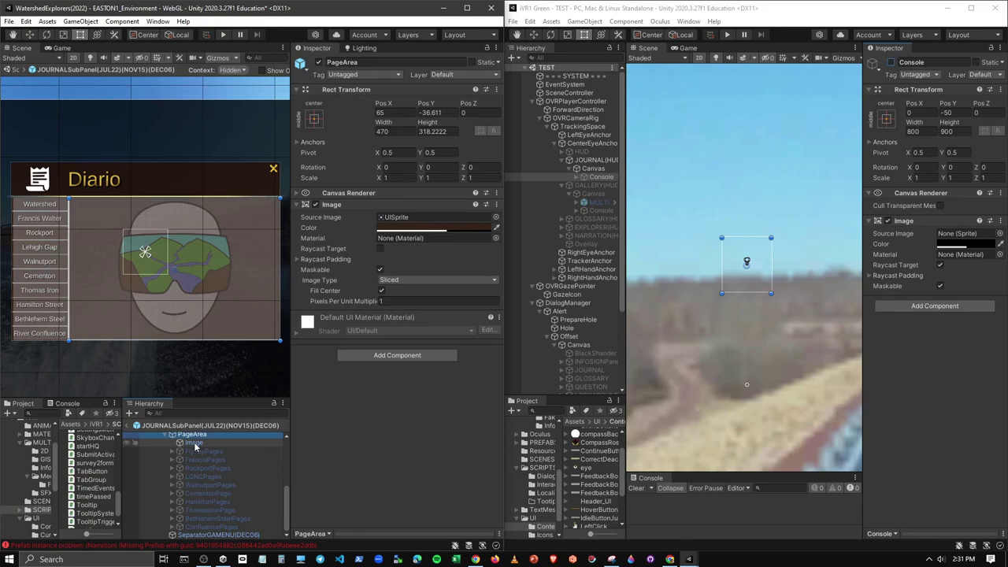
left_click(199, 452)
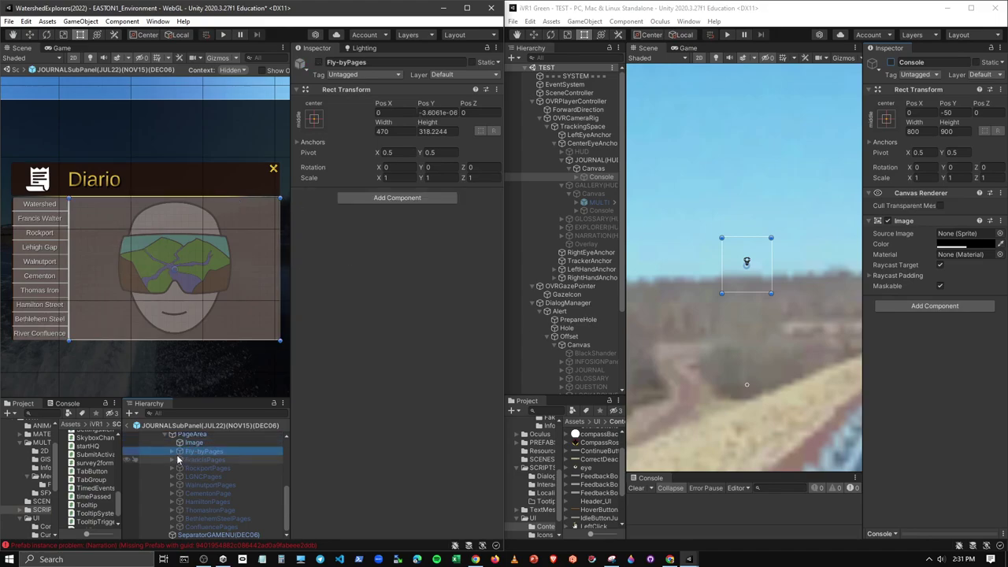
left_click(170, 450)
left_click(198, 460)
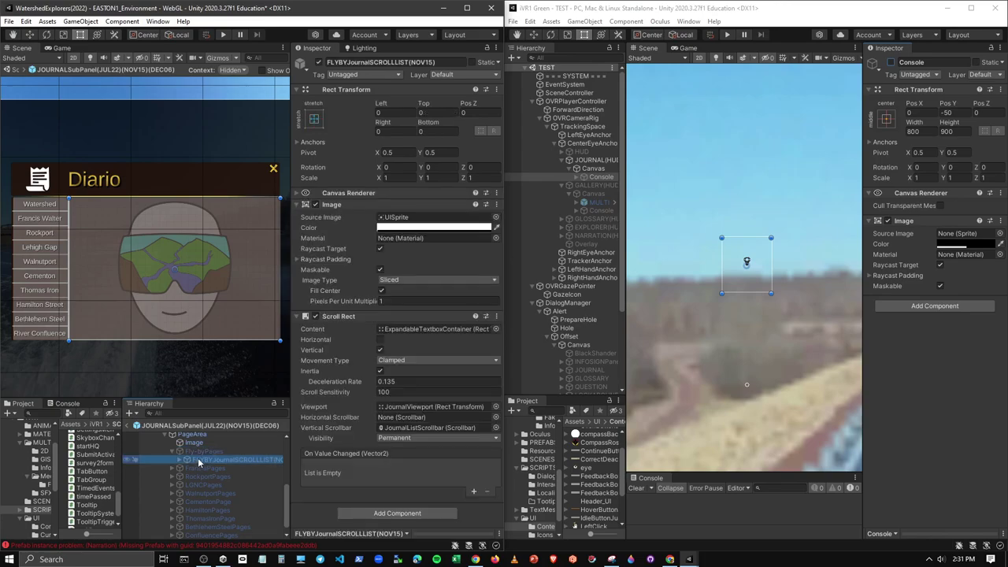
left_click(204, 452)
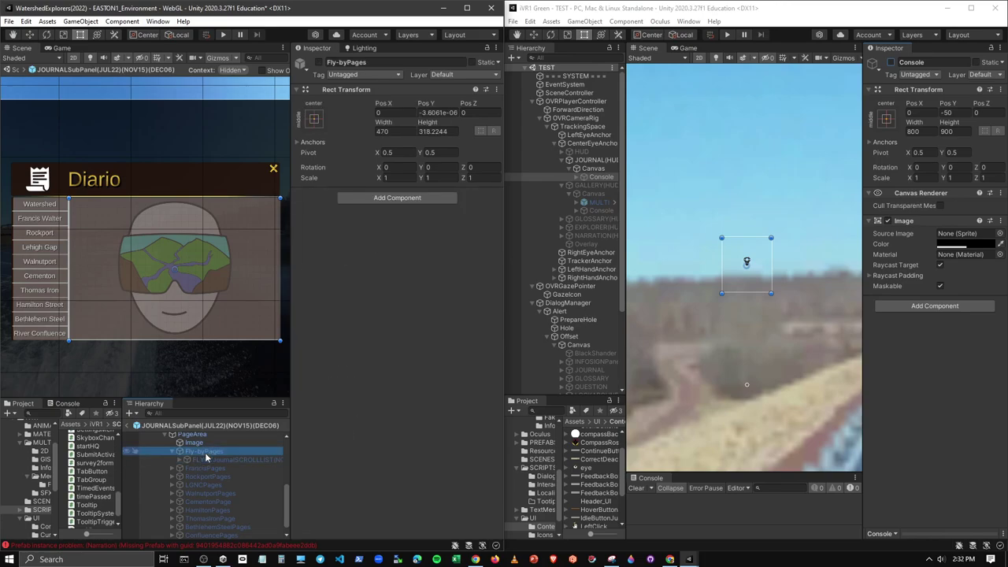
scroll(203, 457, "down", 1)
scroll(194, 501, "up", 3)
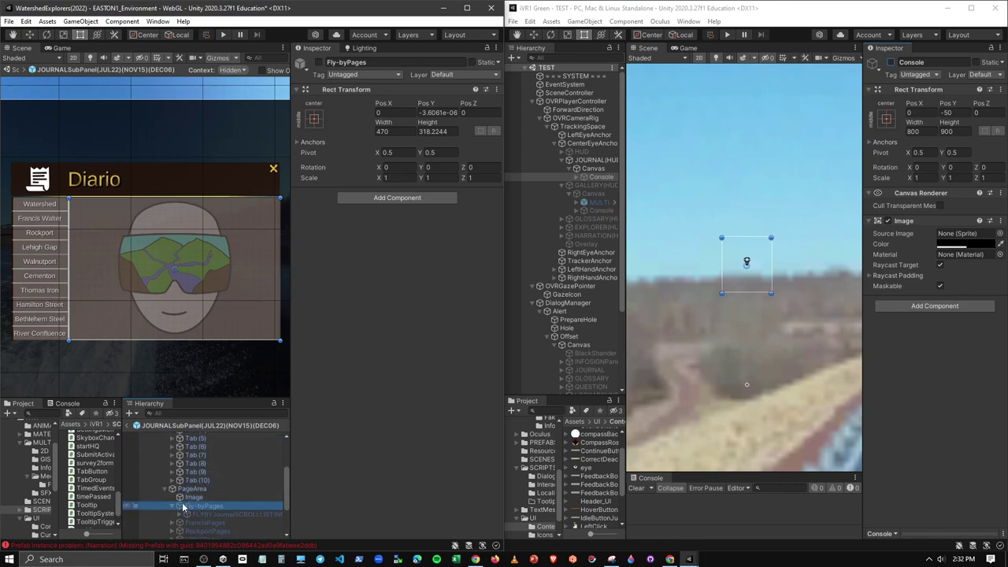
Step: Check the scroll list's viewport and scrollbar, then activate Fly-byPages
left_click(184, 515)
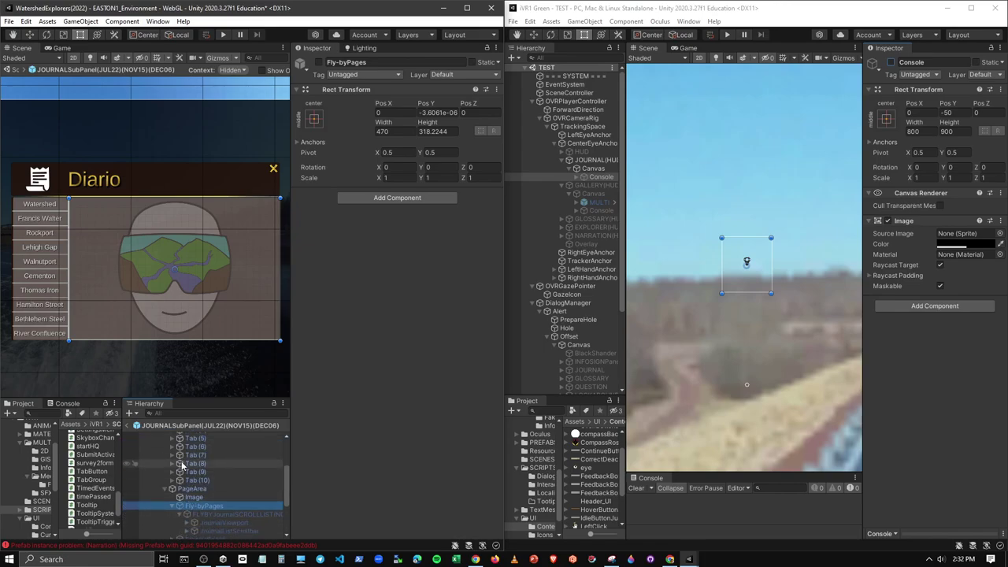
left_click(198, 515)
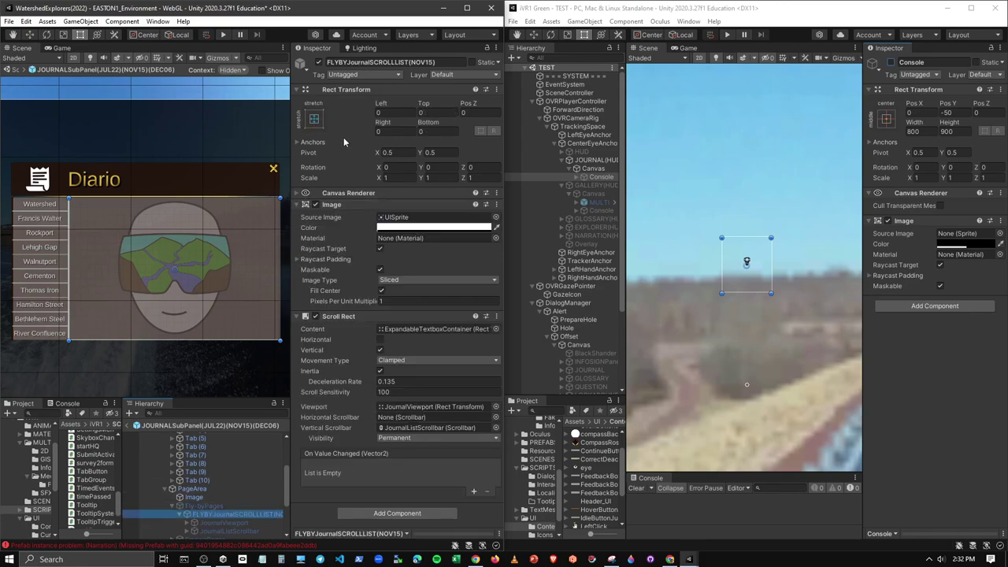
left_click(200, 506)
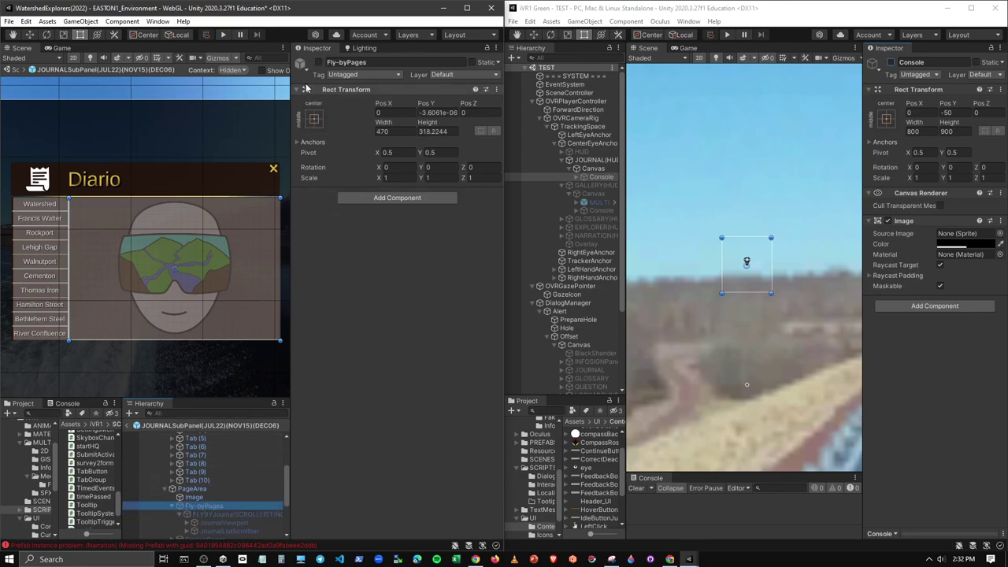
left_click(318, 62)
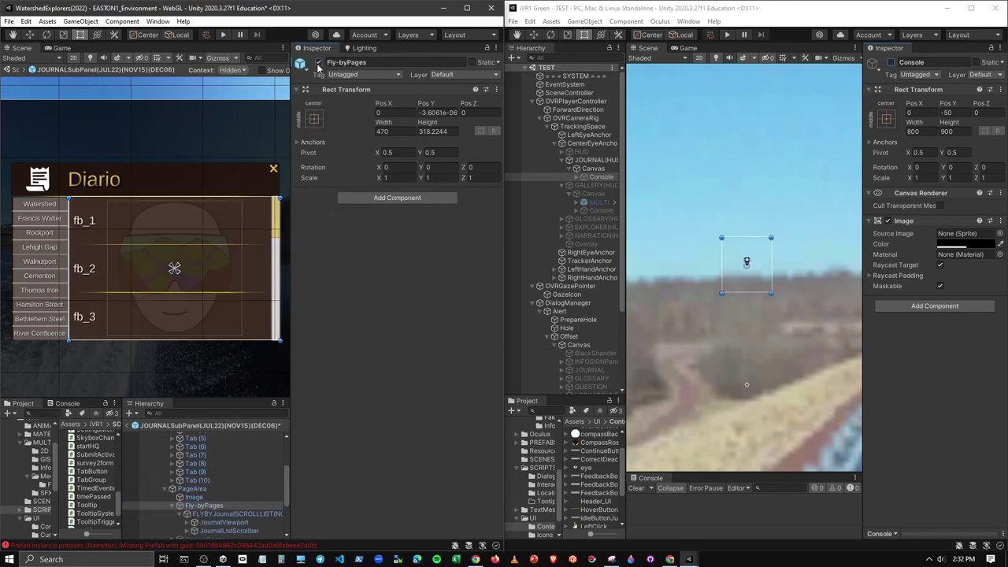
scroll(201, 495, "down", 2)
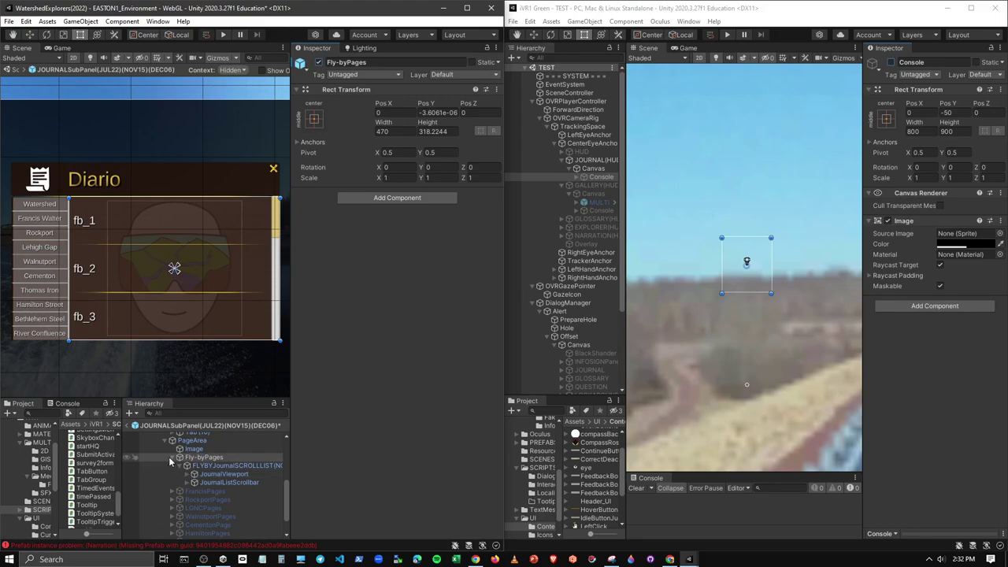
Step: Collapse Fly-byPages and clear all errors from the Console
left_click(171, 456)
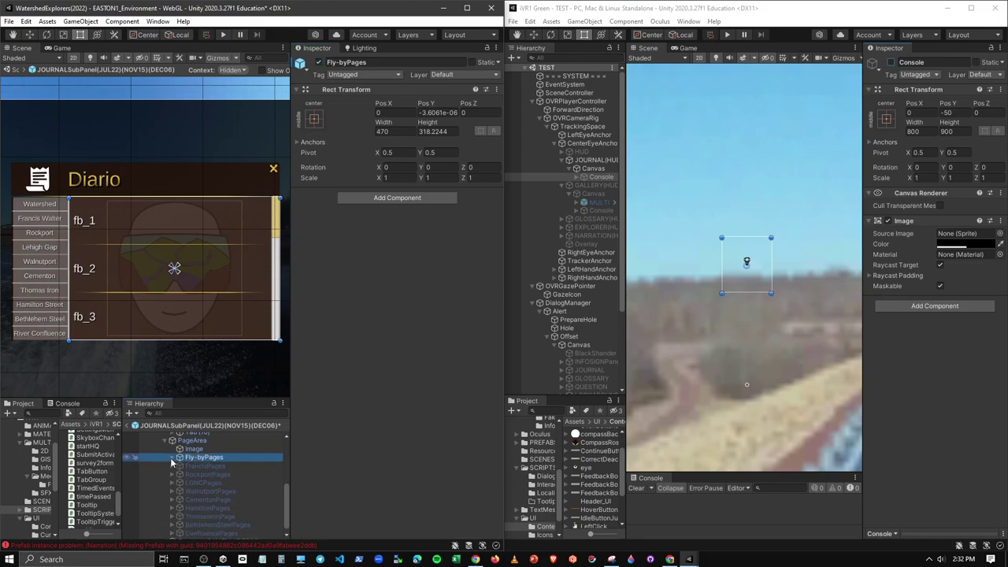
left_click(65, 545)
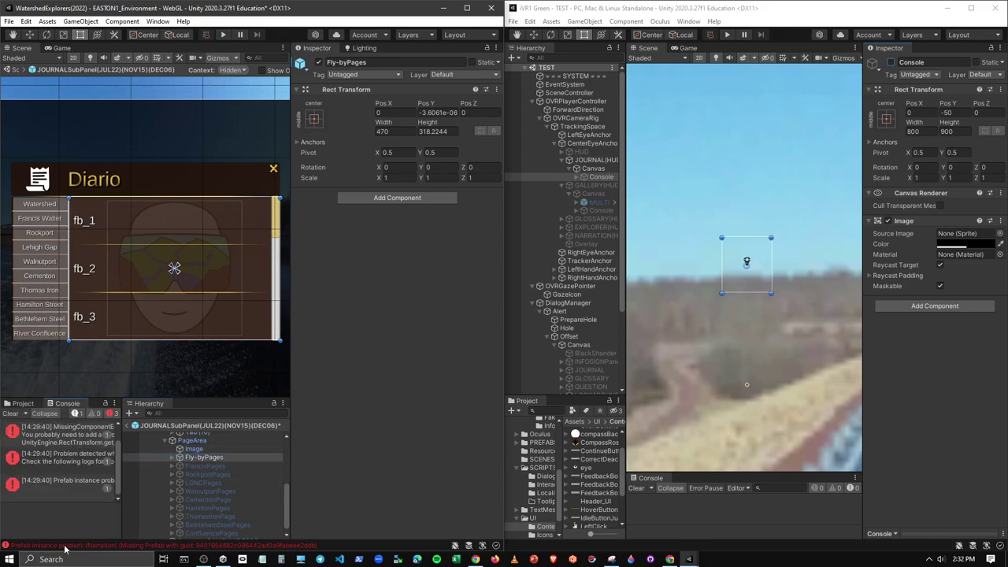
left_click(11, 414)
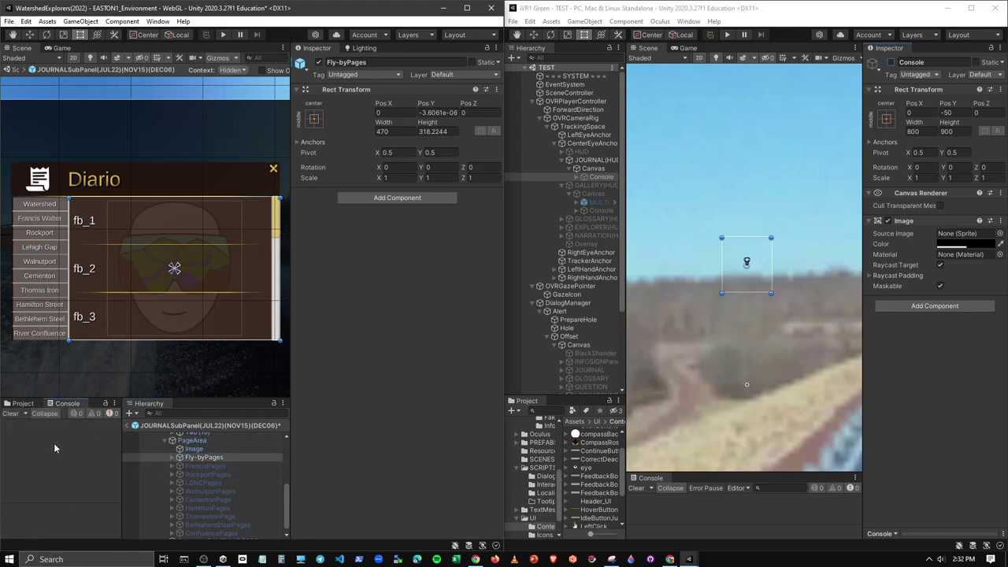
left_click(22, 403)
Step: Review JournalContainer(DEC06), Image, Header and SideTab, pinging its selected tab
scroll(189, 486, "up", 3)
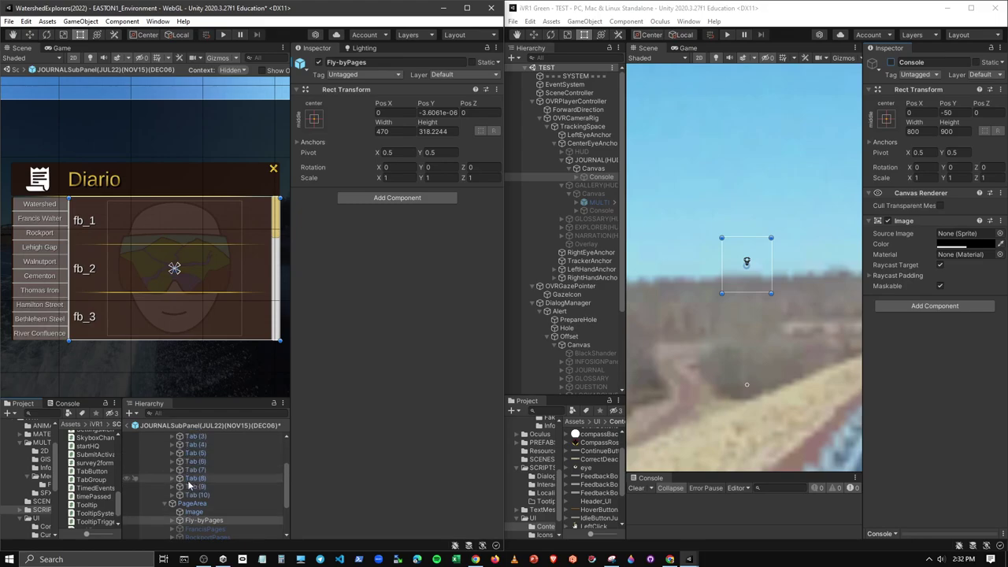
scroll(189, 486, "up", 3)
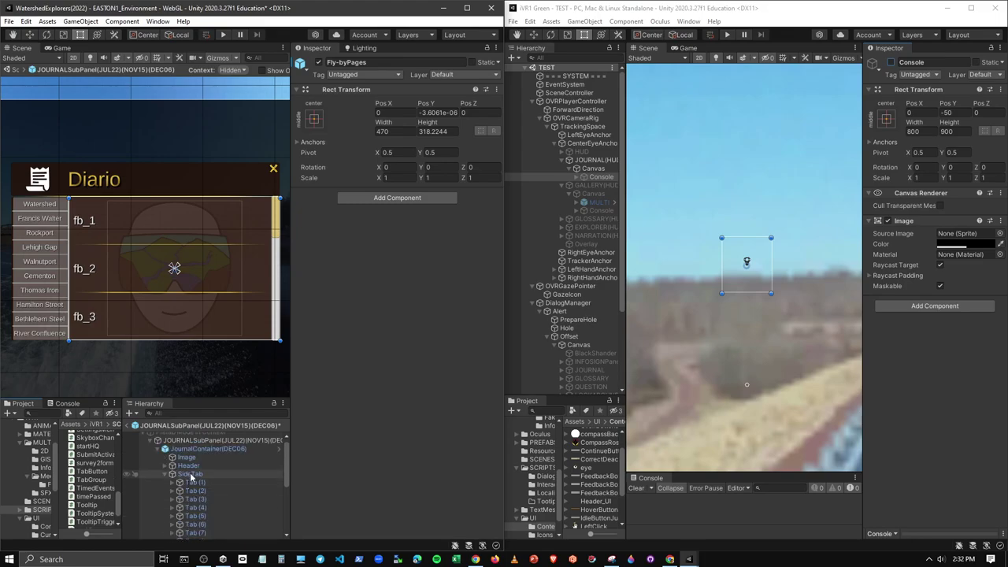
left_click(201, 449)
left_click(187, 458)
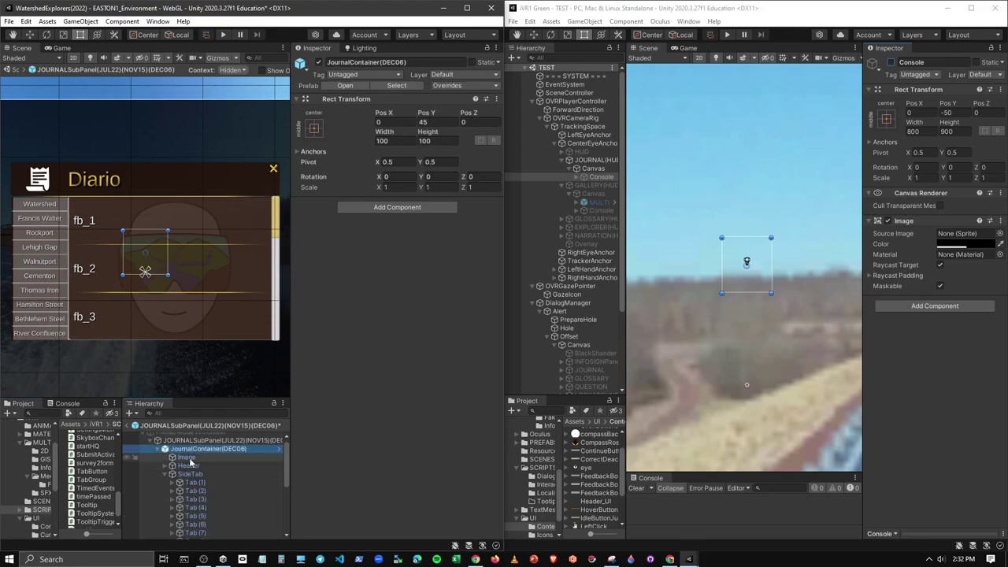
left_click(189, 467)
left_click(192, 475)
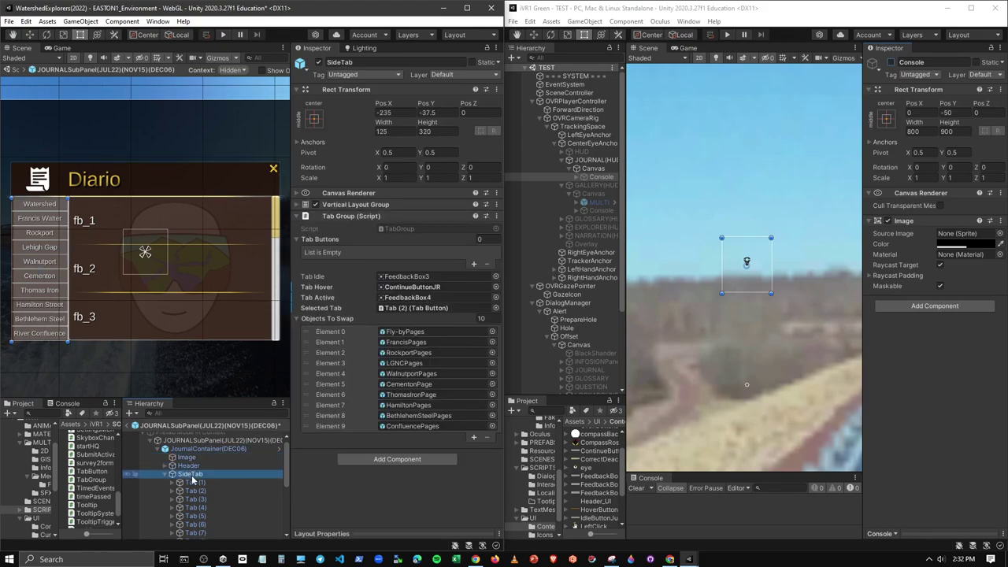
left_click(411, 309)
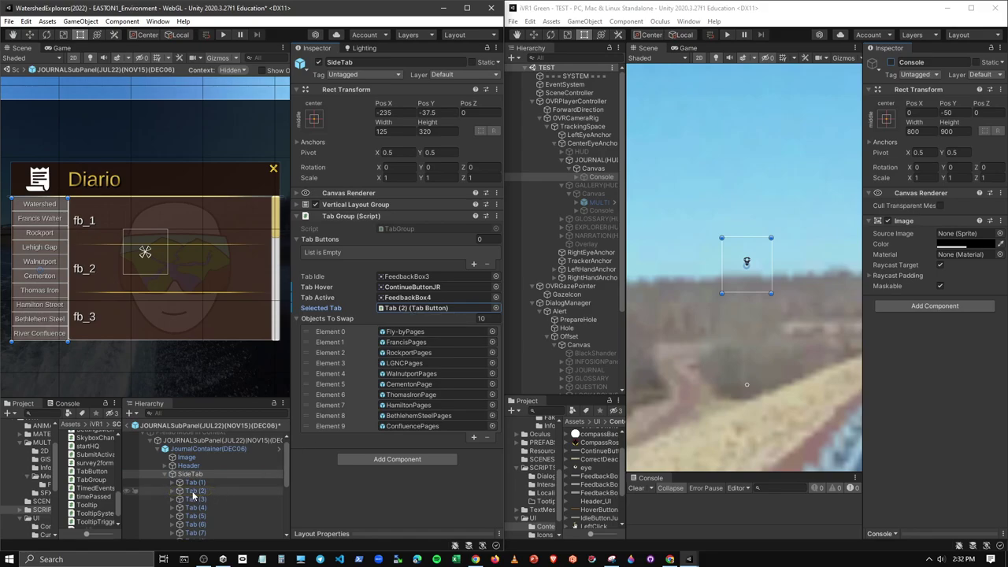
Step: Open JournalContainer(DEC06) in Prefab Mode in Context
scroll(193, 496, "down", 3)
scroll(185, 508, "down", 2)
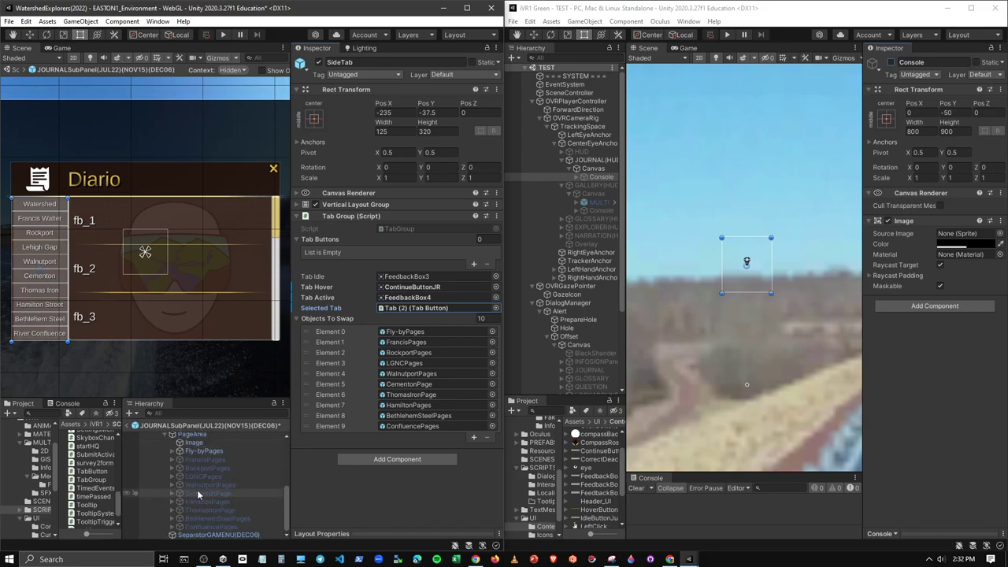
scroll(177, 520, "down", 1)
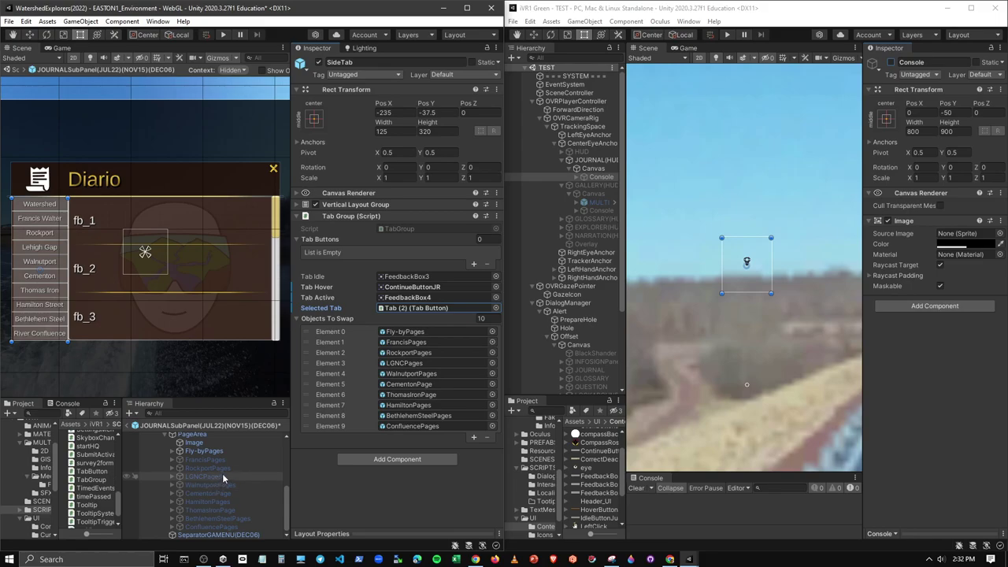
left_click_drag(625, 379, 702, 379)
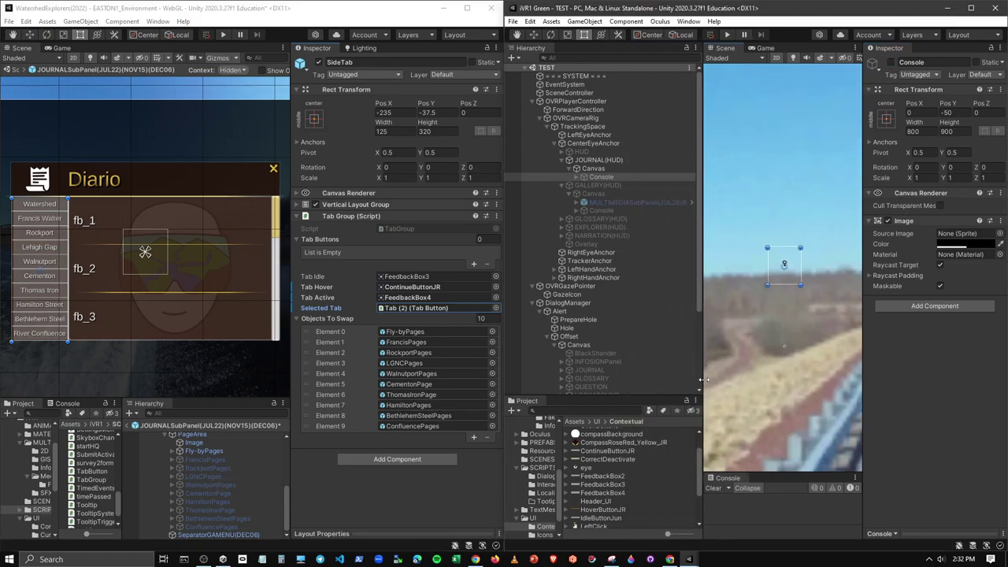
scroll(205, 472, "up", 3)
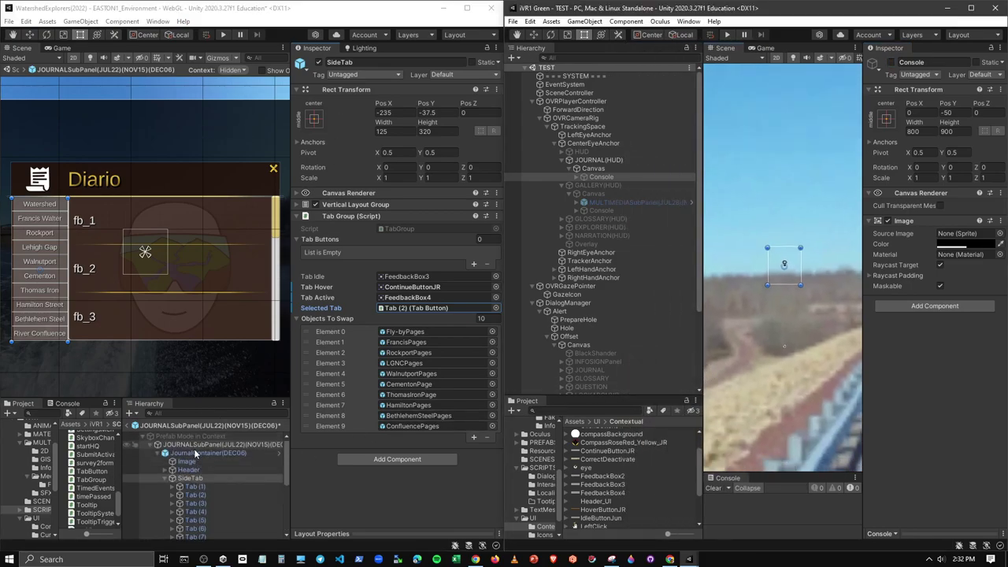
double_click(184, 462)
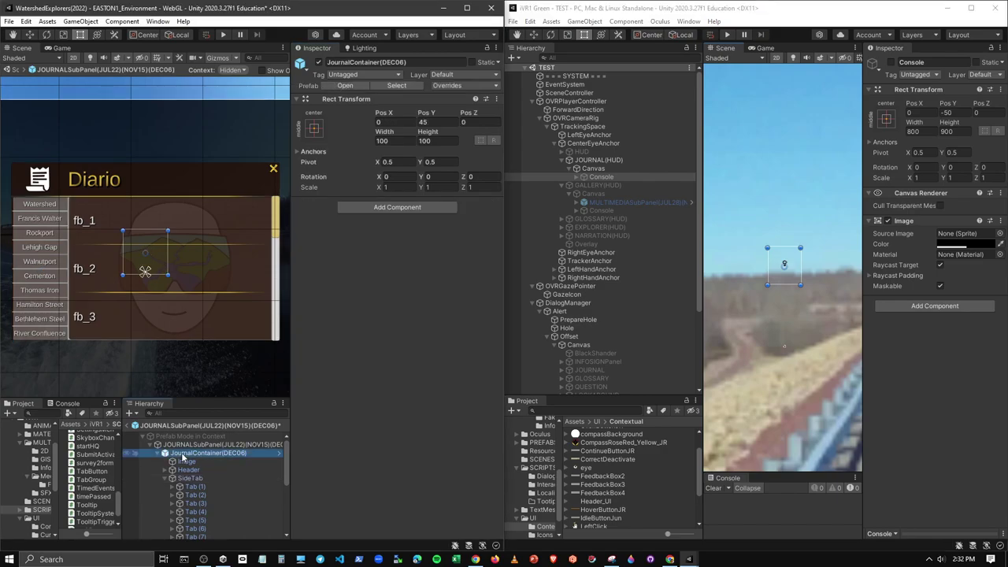
Step: Open JournalContainer(DEC06) alone without saving, then review Image, Diario title, CloseButton and SideTab
left_click(345, 86)
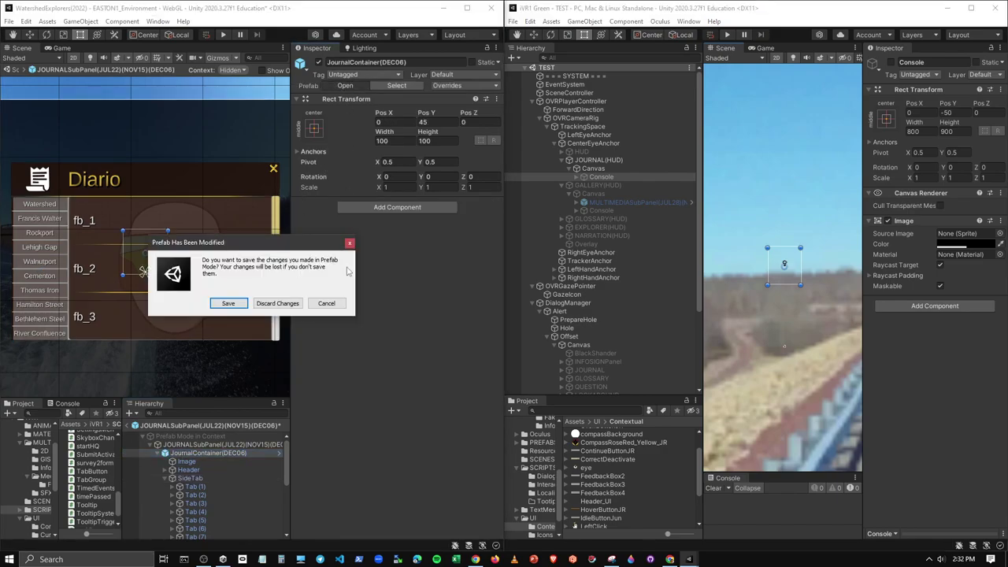
left_click(285, 305)
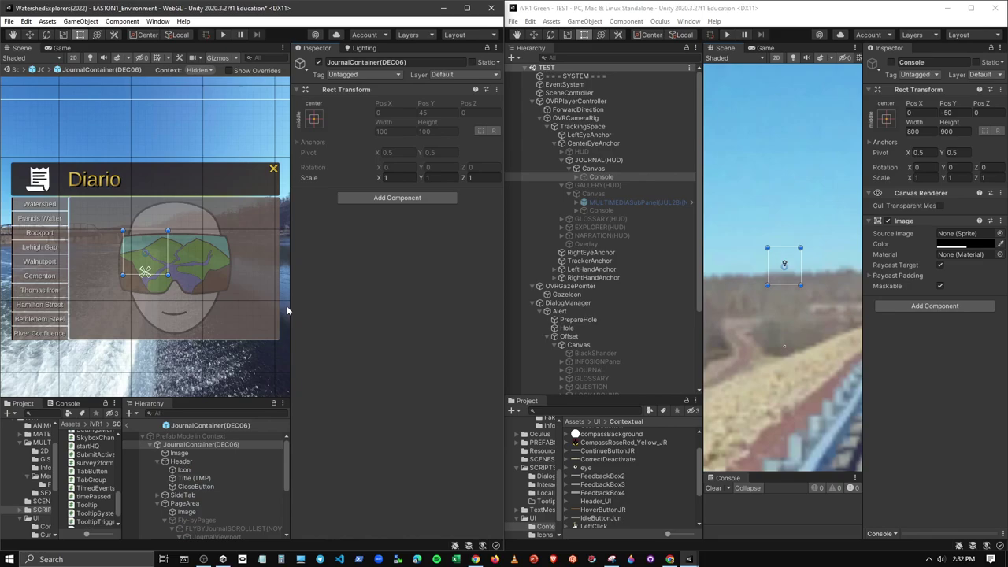
left_click(181, 454)
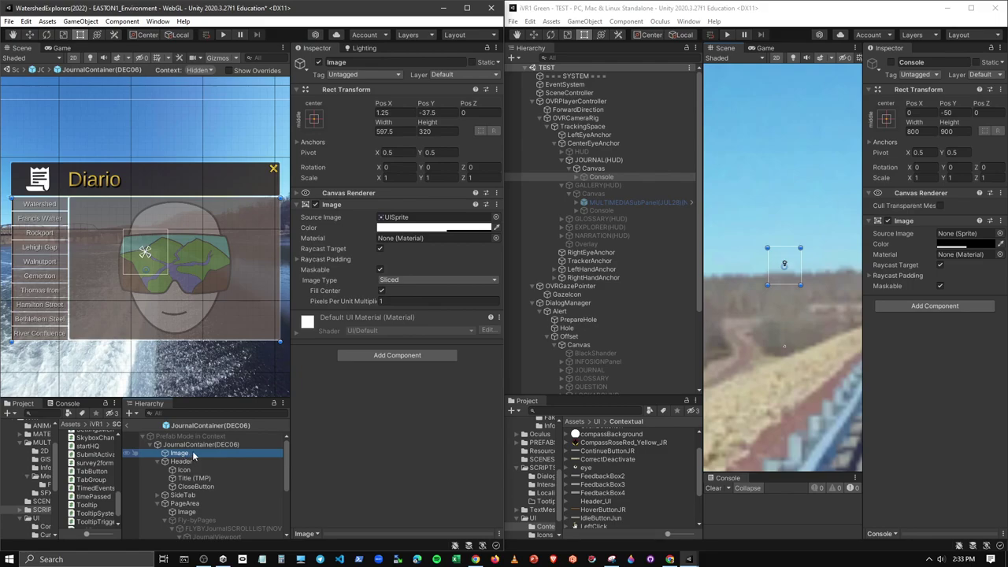
left_click(230, 471)
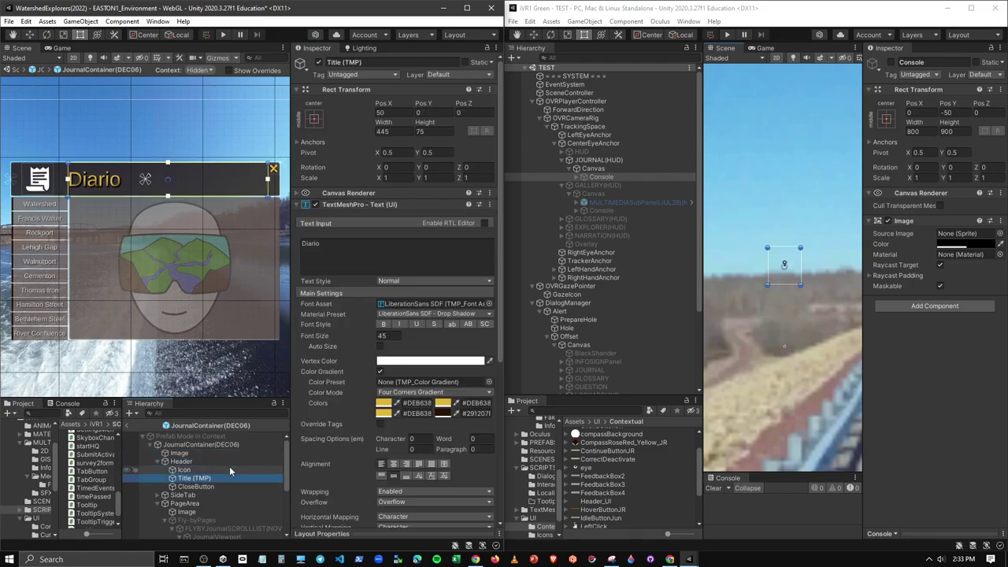
scroll(315, 441, "down", 5)
left_click(197, 487)
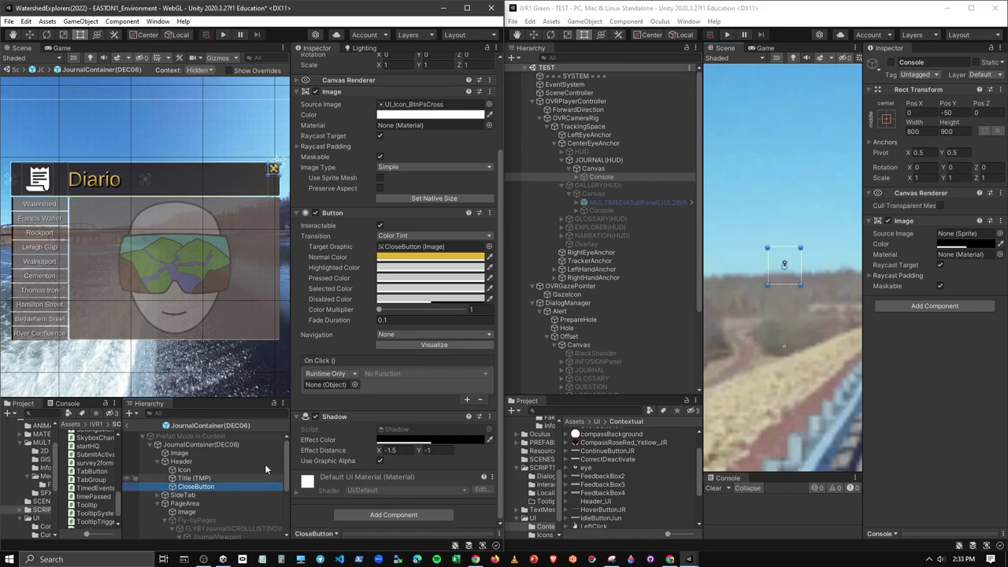
left_click(213, 494)
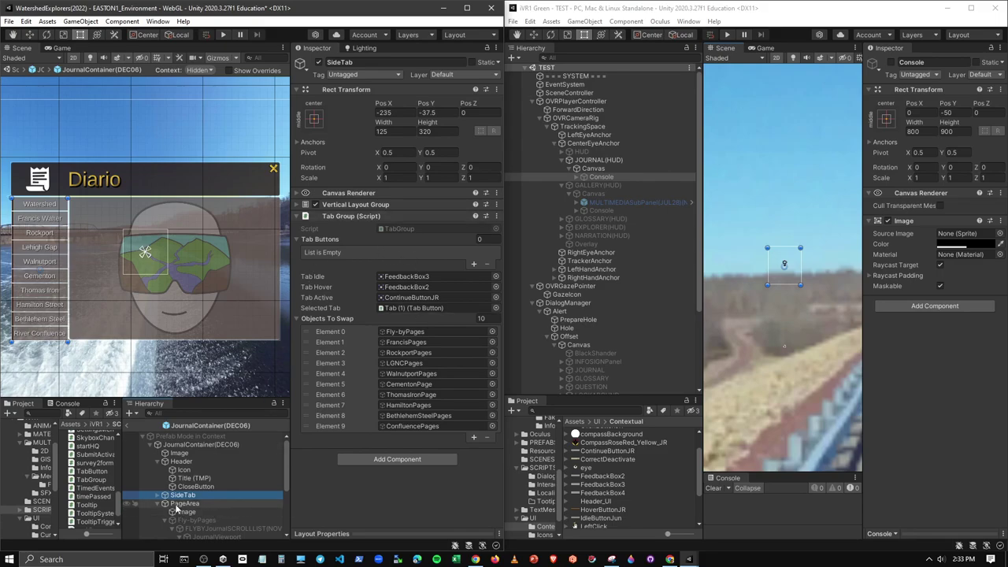
Step: Expand SideTab, step through its tab buttons, then reselect SideTab
key("Right")
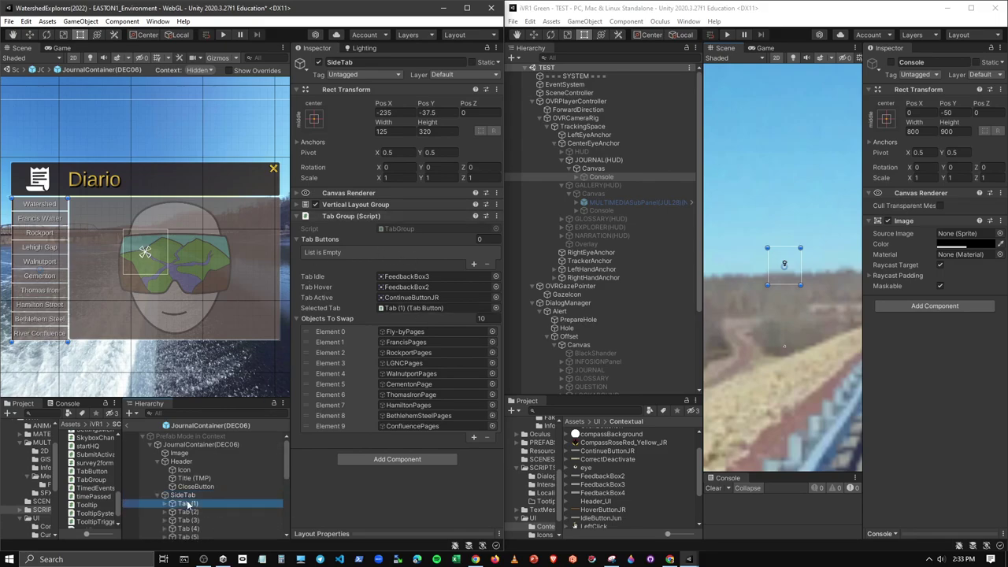
left_click(183, 504)
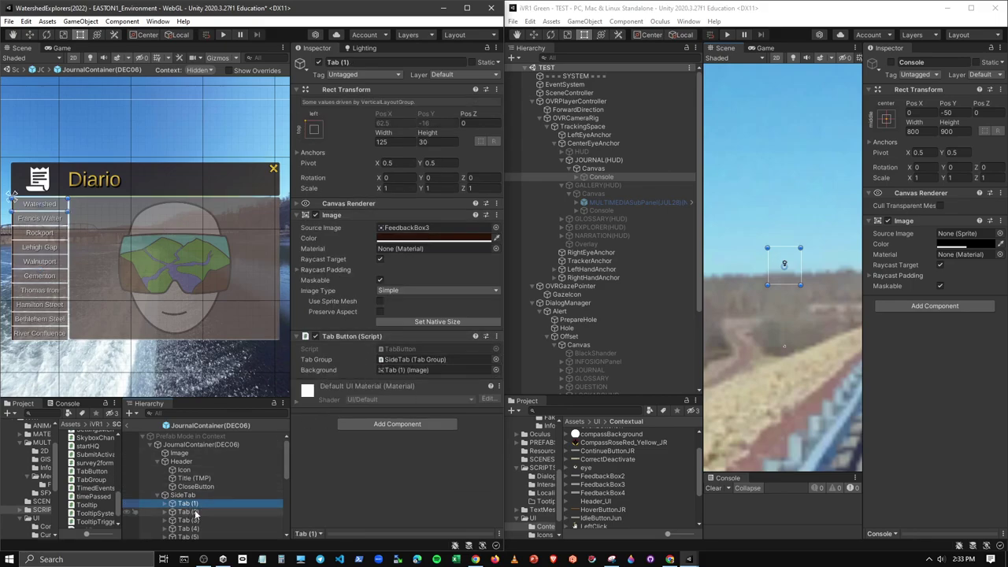
key("Down")
key("Down")
key("Down")
key("Down")
key("Down")
key("Down")
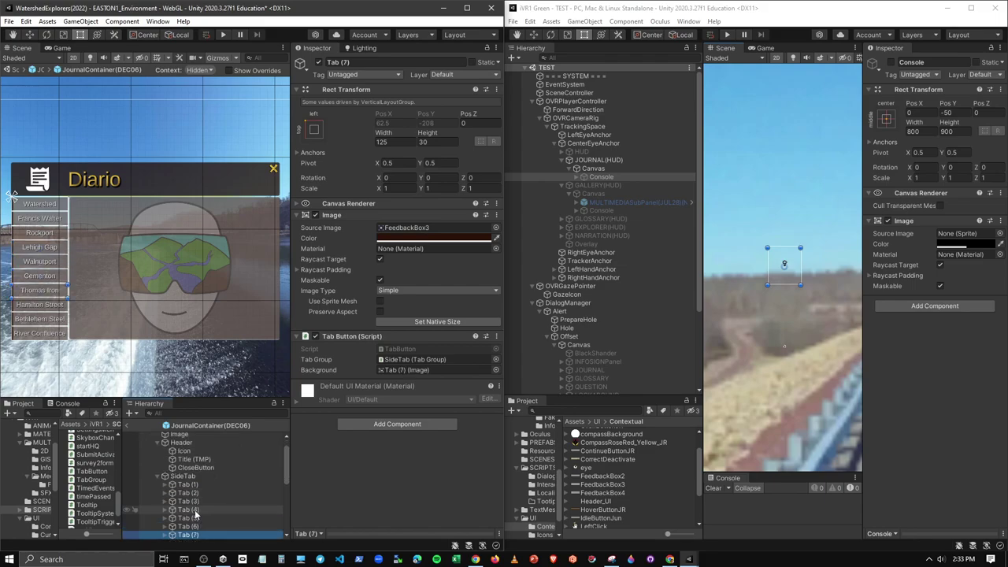
key("Down")
key("Down")
key("Down")
key("Down")
key("Down")
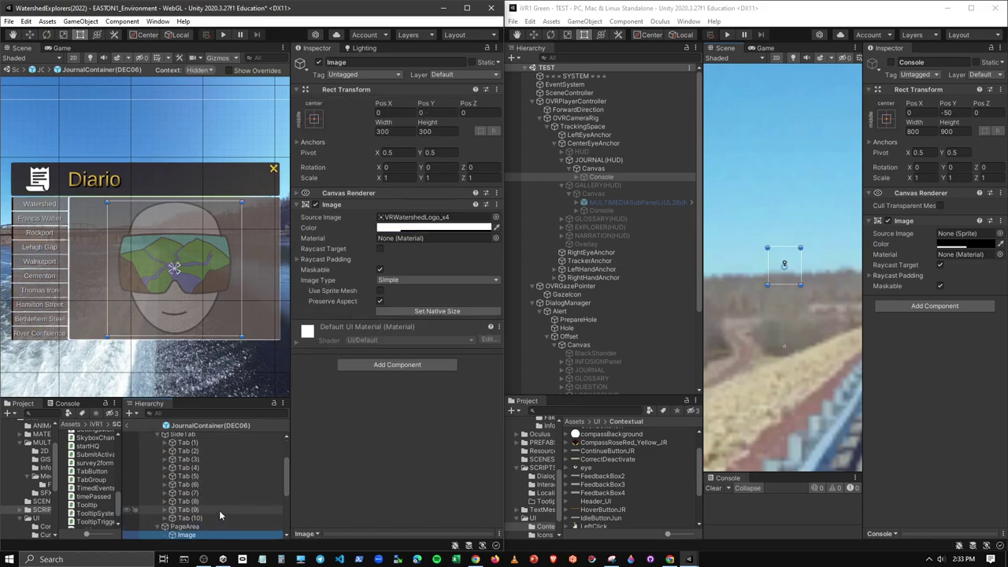
key("Up")
key("Up")
key("Up")
key("Up")
key("Up")
key("Up")
key("Up")
key("Up")
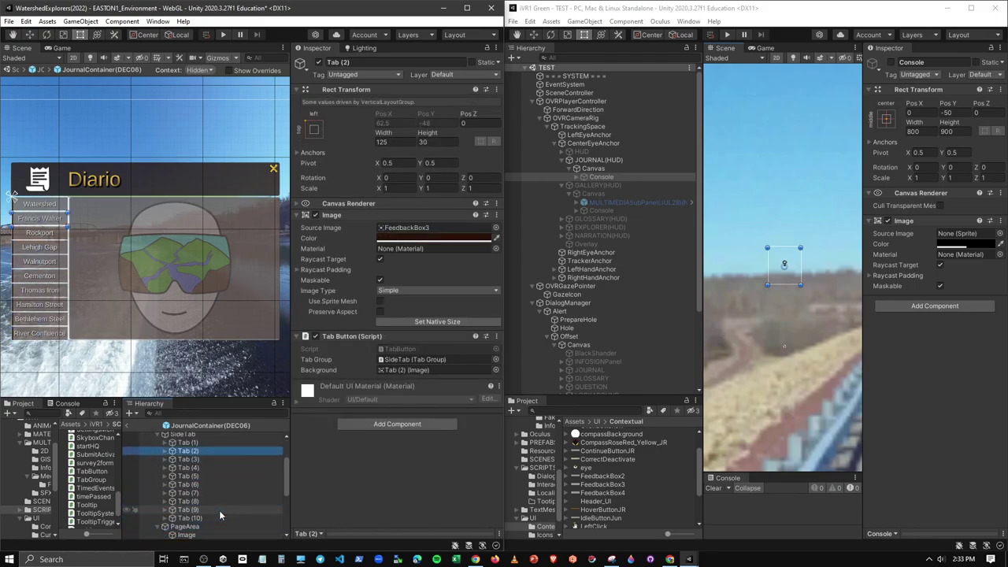
key("Up")
key("Up")
key("Left")
key("Up")
key("Down")
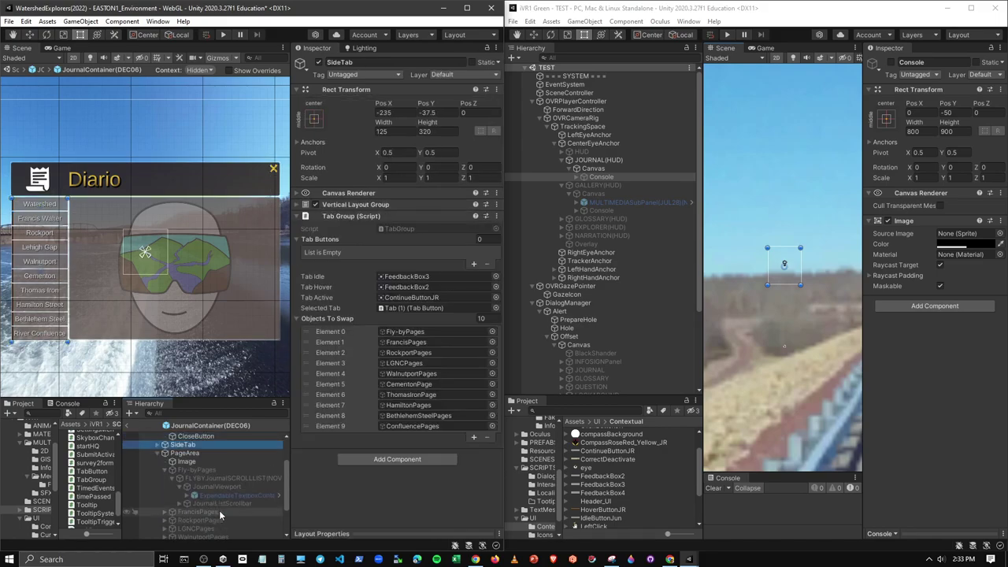
Step: Ping the selected tab and TabGroup script, showing the SCRIPTS folder in the other window
left_click(399, 308)
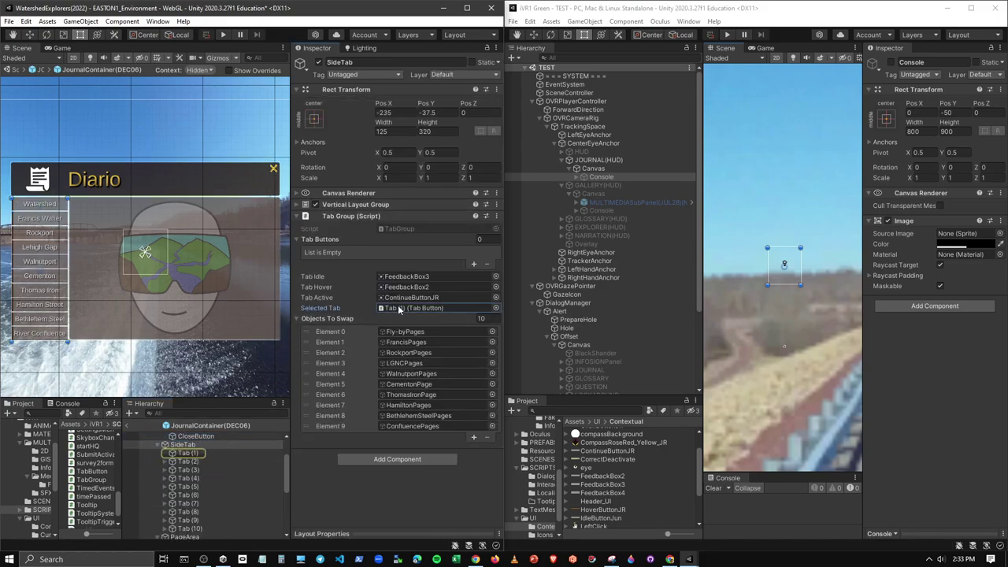
left_click(407, 232)
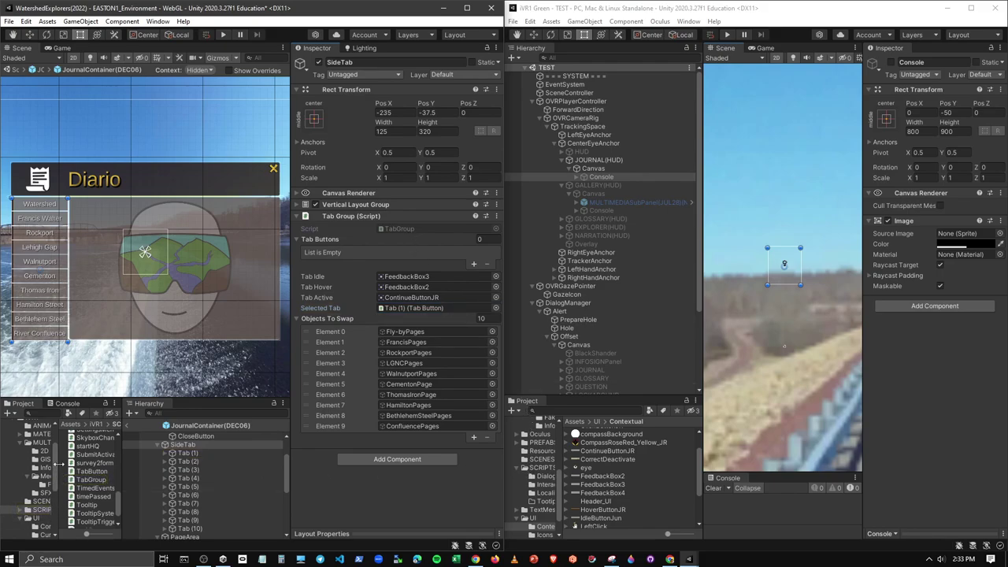
left_click_drag(77, 463, 150, 462)
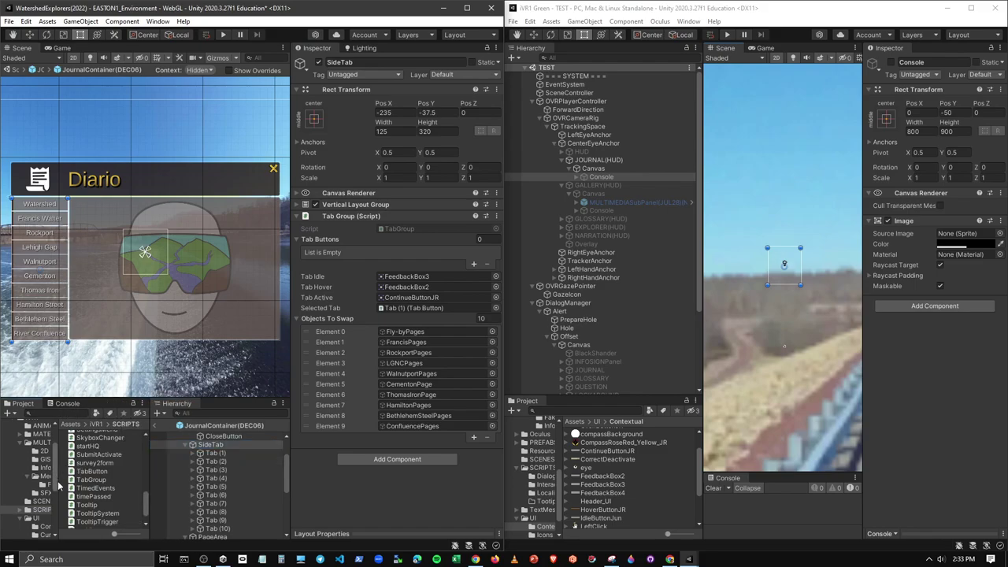
left_click_drag(58, 485, 86, 487)
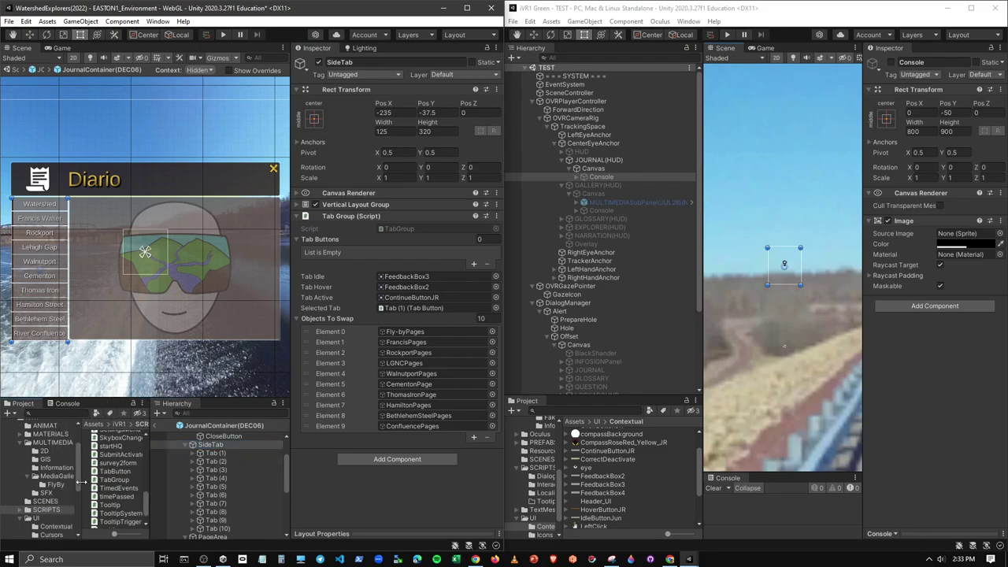
left_click(542, 468)
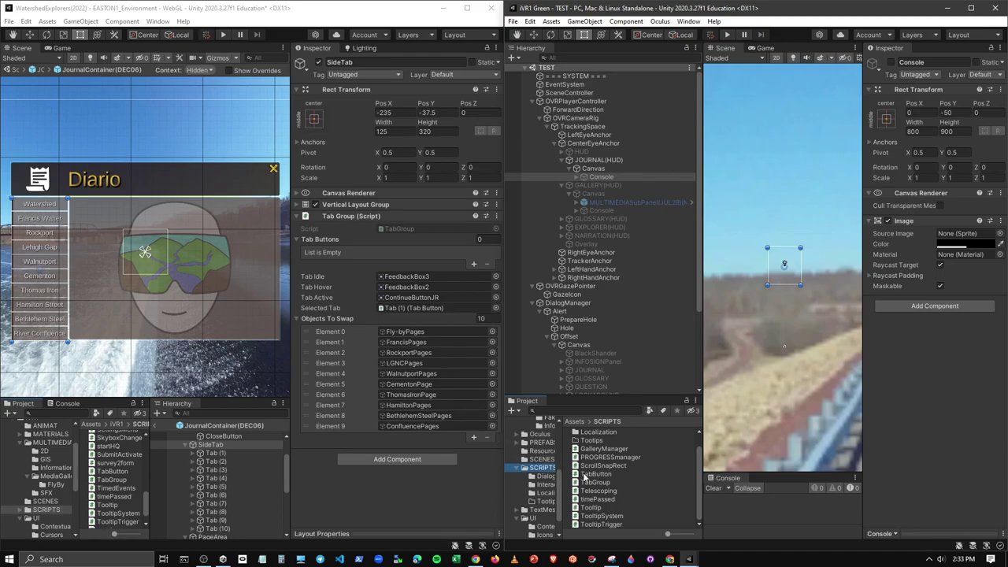
Step: Read the TabGroup script's code, then return to the parent JOURNALSubPanel prefab
left_click(423, 307)
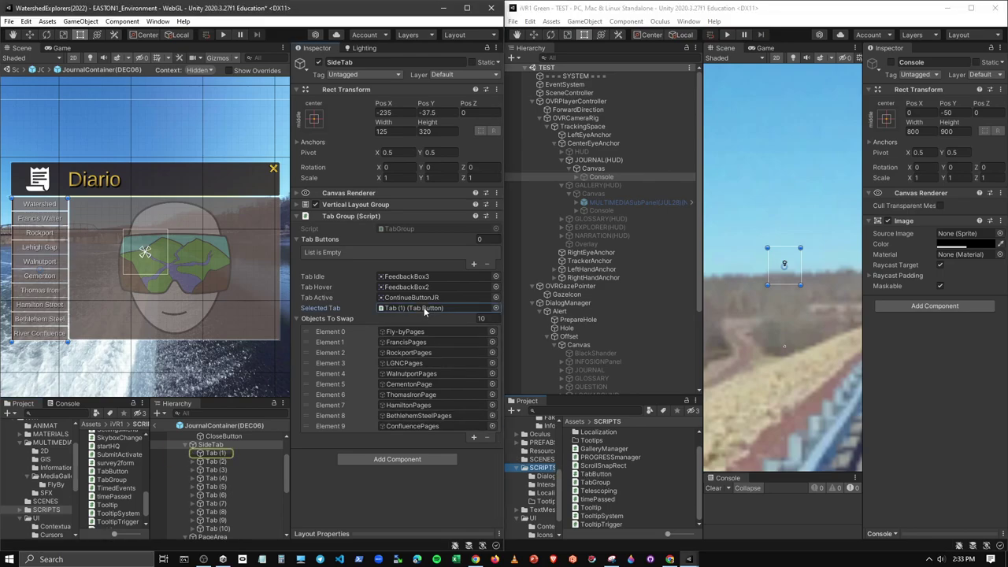
left_click(407, 231)
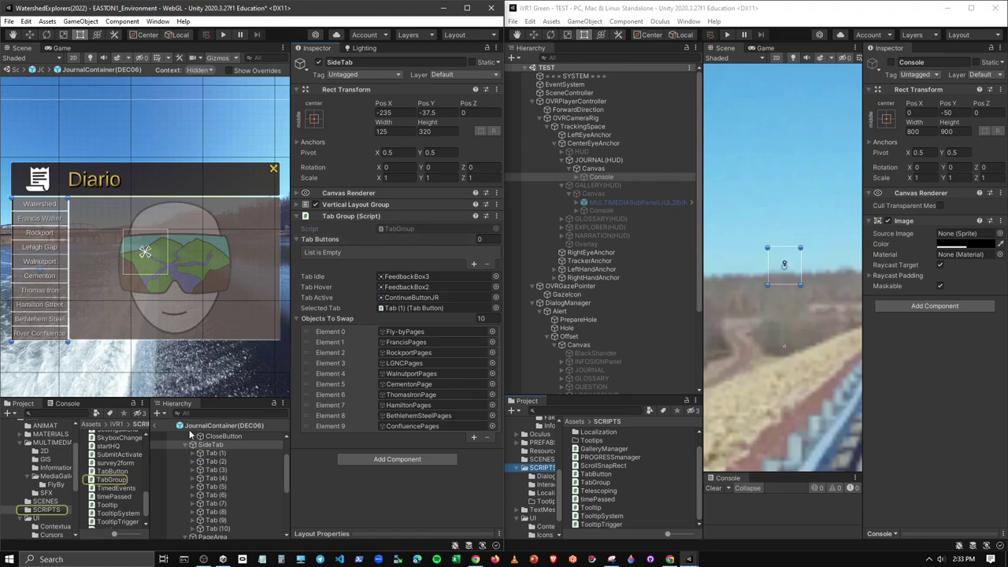
left_click(119, 472)
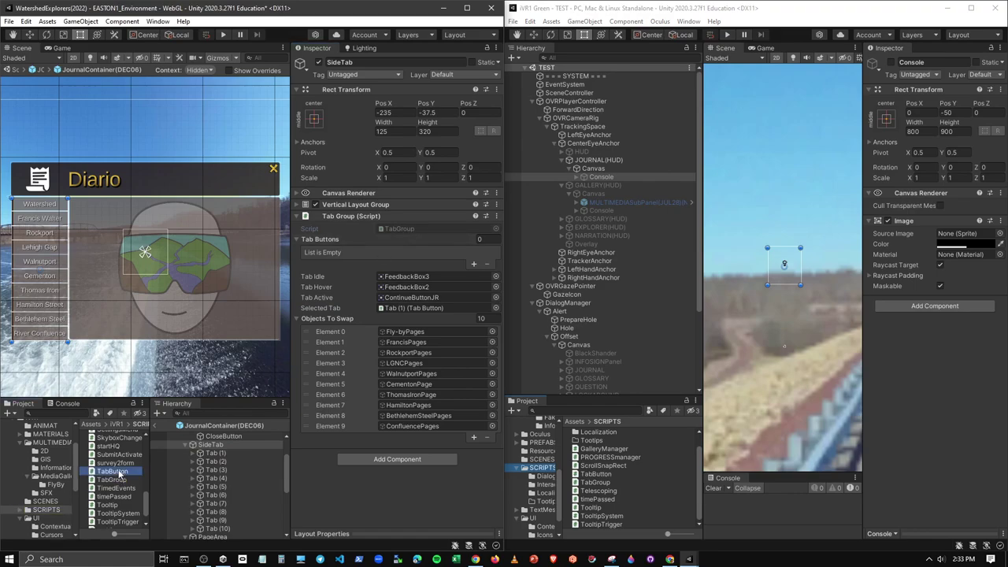
left_click(121, 480)
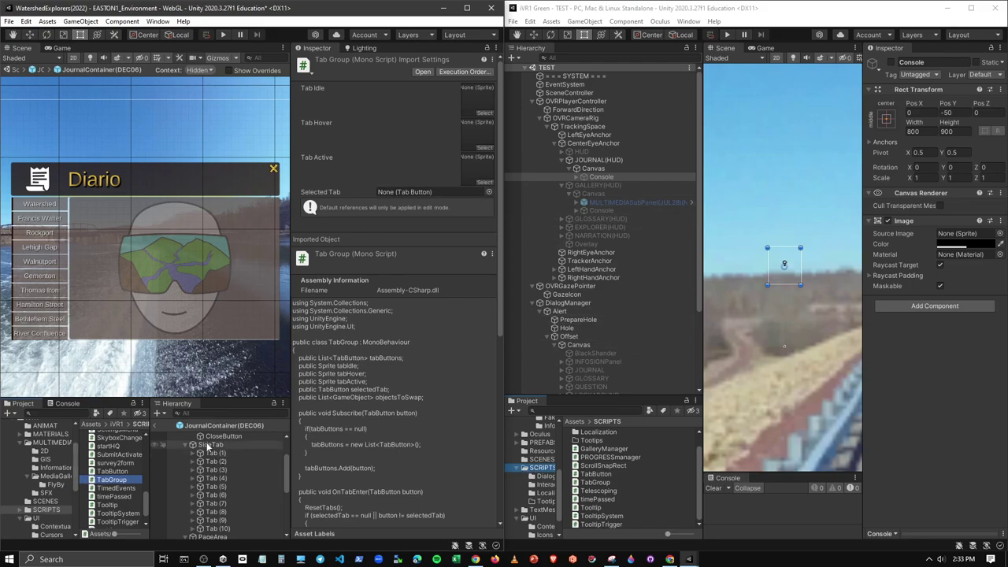
left_click(157, 426)
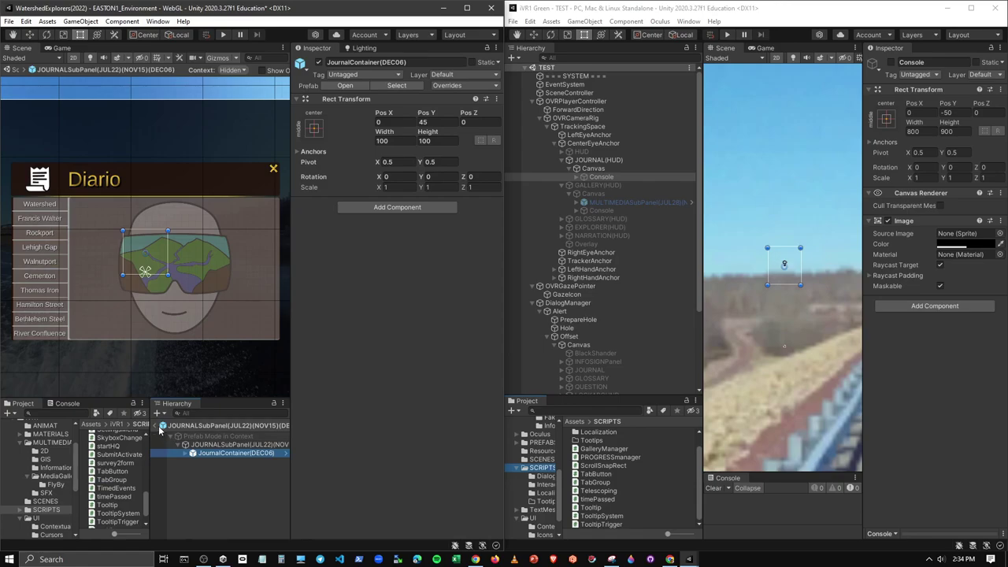
Step: Leave prefab mode and copy the JournalManager script into the VR project's SCRIPTS folder
left_click(156, 426)
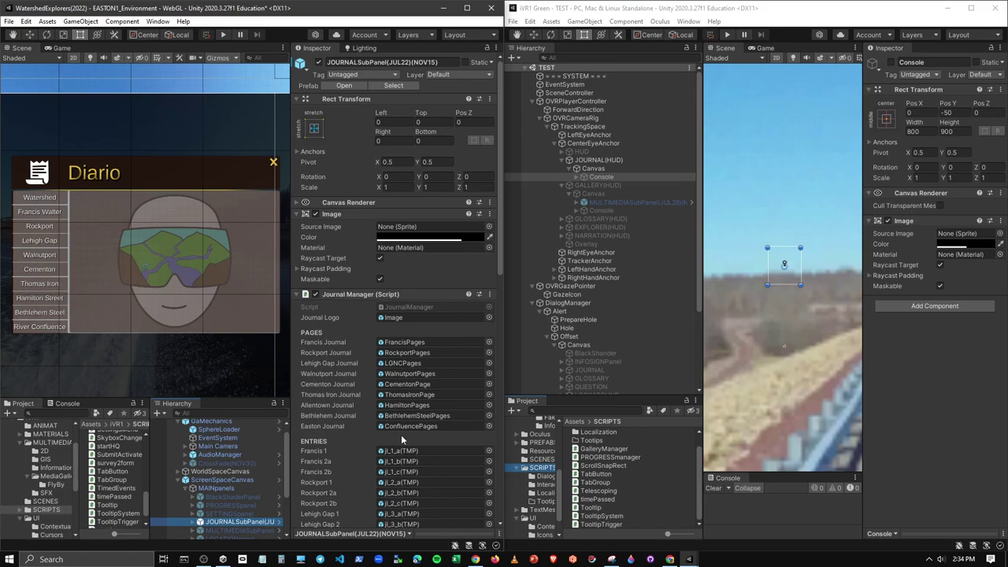
scroll(401, 435, "down", 3)
scroll(404, 426, "down", 10)
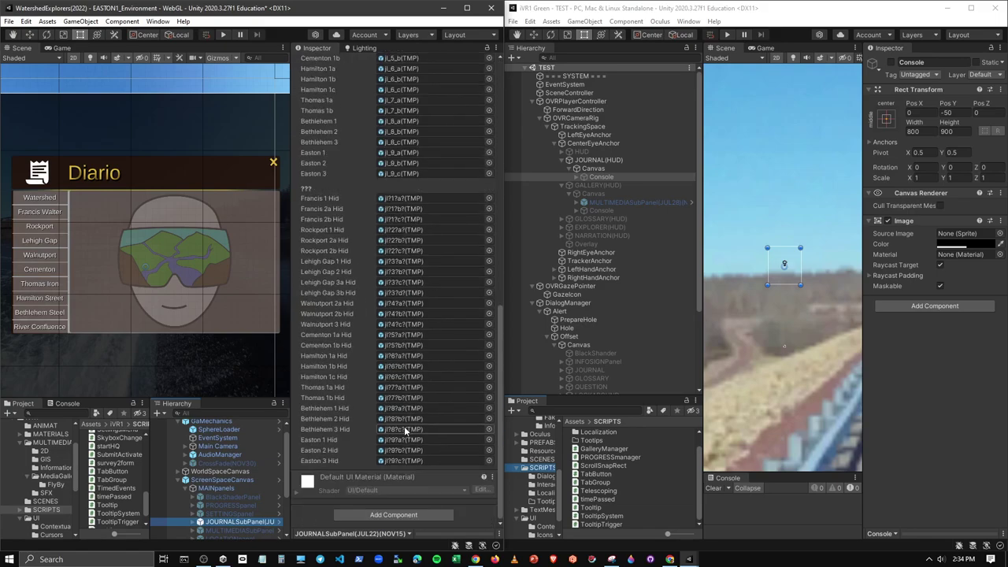
scroll(404, 427, "up", 15)
left_click(403, 308)
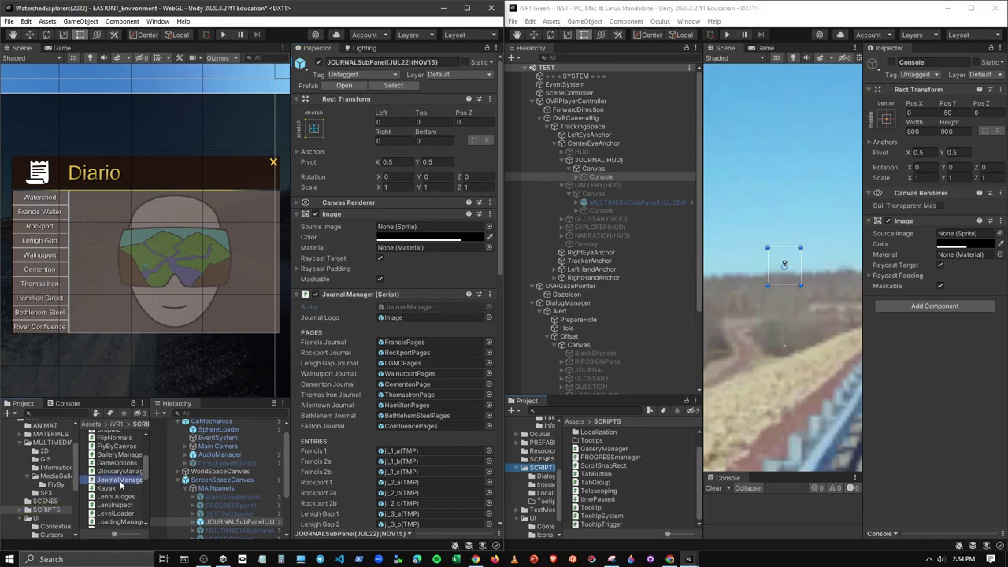
left_click_drag(554, 473, 544, 470)
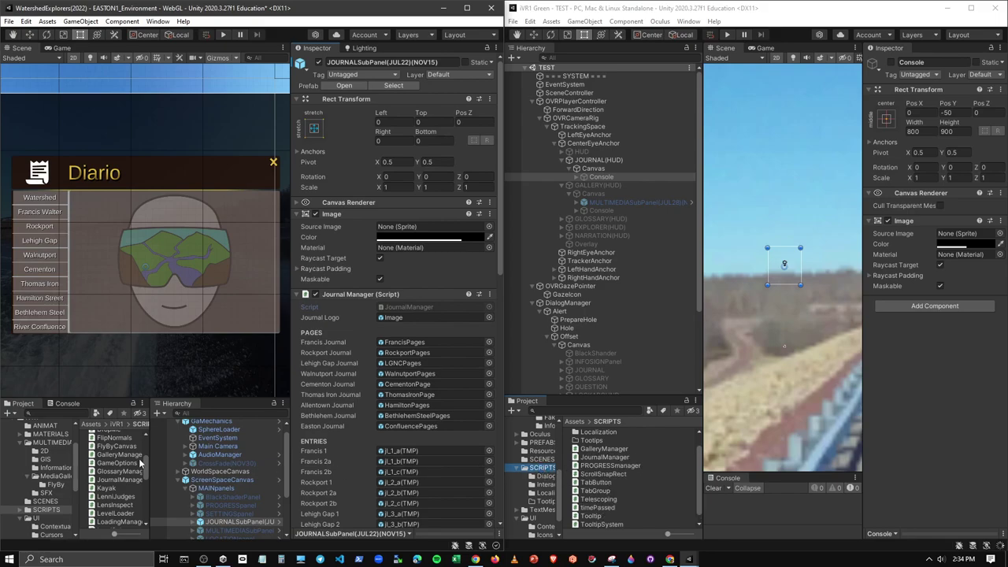
scroll(425, 308, "down", 5)
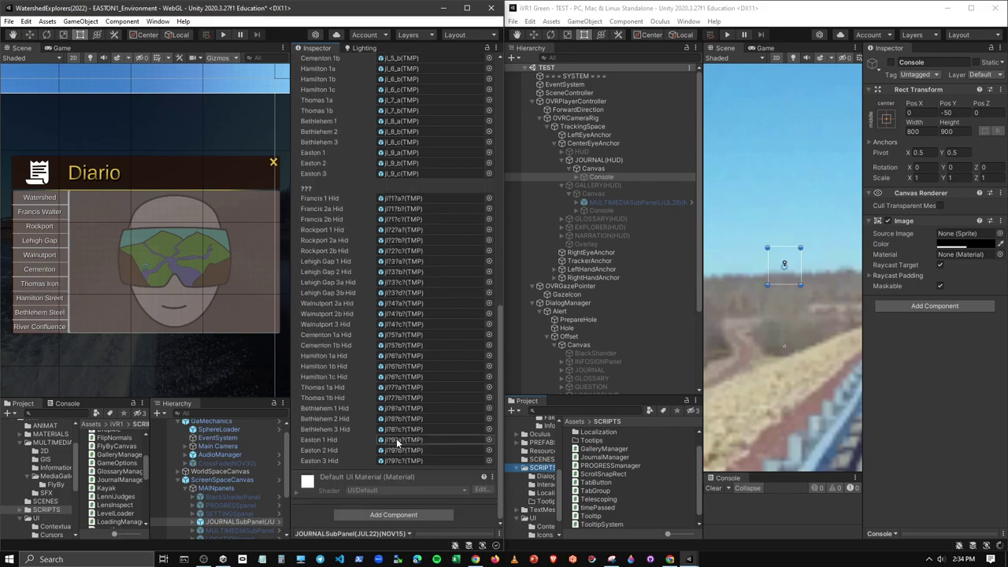
scroll(379, 473, "up", 5)
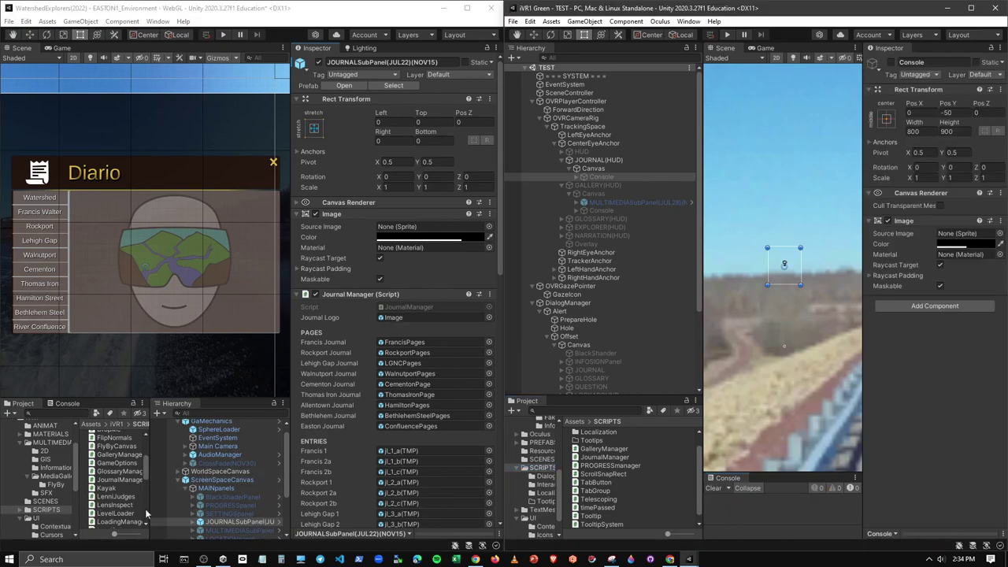
Step: Select the JournalContainer(DEC06) instance under JOURNALSubPanel in the Hierarchy
left_click(196, 523)
scroll(206, 512, "down", 2)
left_click(229, 499)
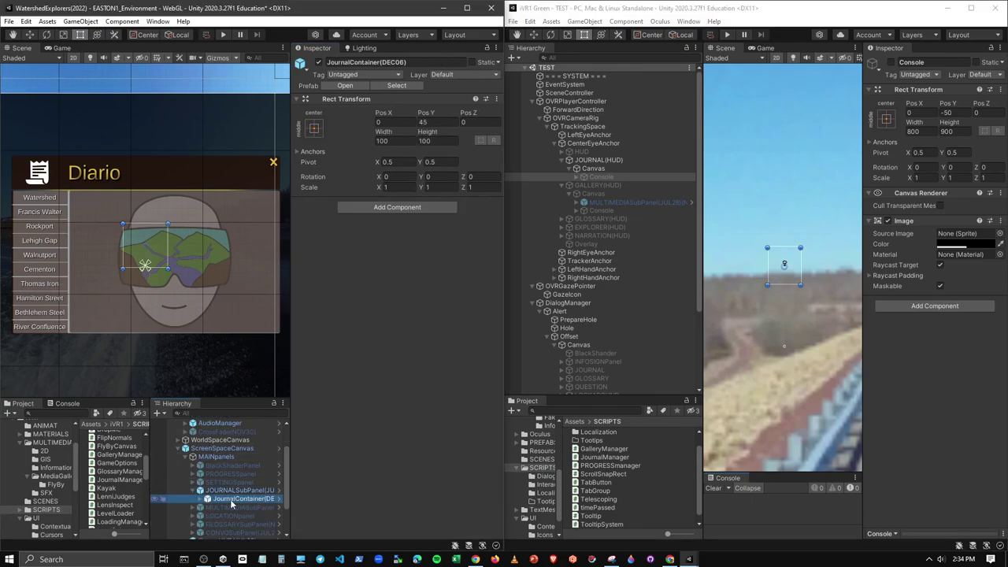
Step: Step through JournalContainer's parts: Image, Header, SideTab, PageArea and the separator
left_click(200, 500)
scroll(228, 496, "down", 1)
left_click(230, 476)
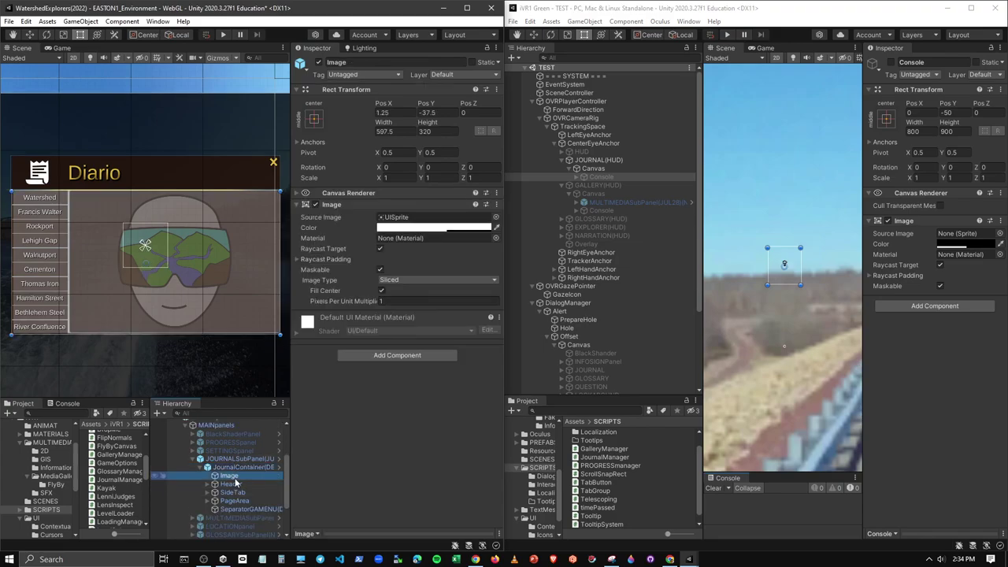
key("Down")
key("Down")
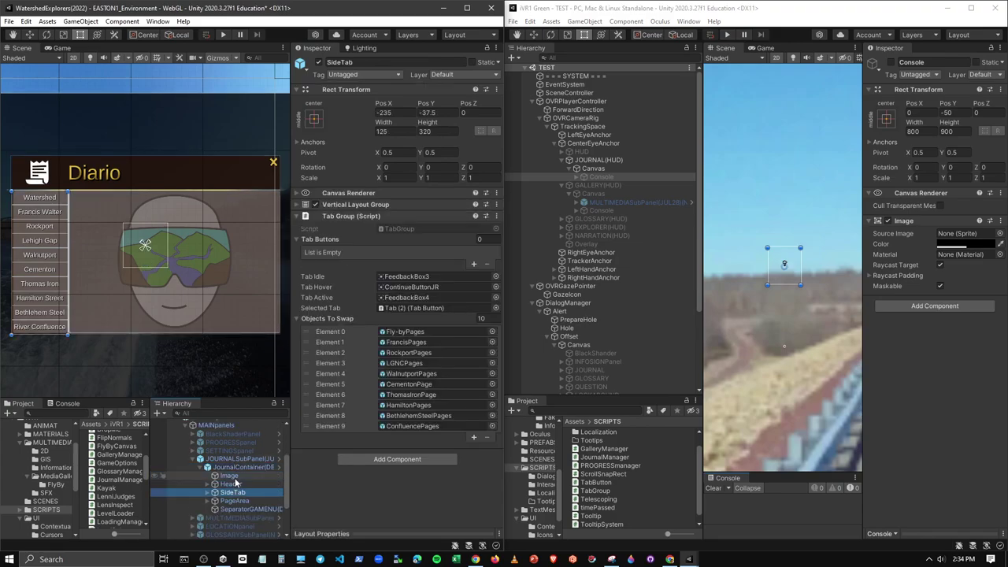
key("Down")
key("Down")
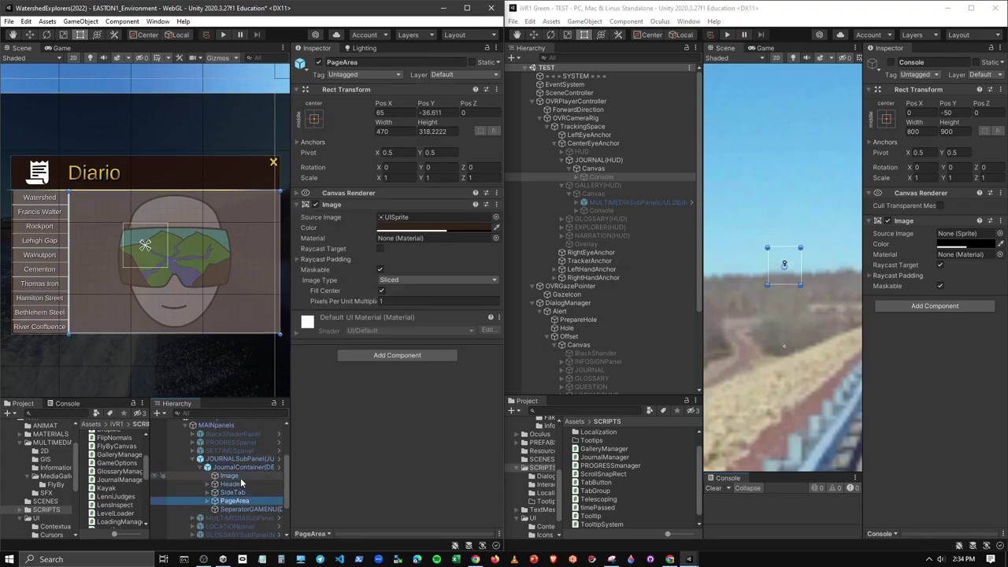
key("Up")
key("Up")
key("Right")
Step: Walk through SideTab's Tab (1) to Tab (4) and their label texts
key("Down")
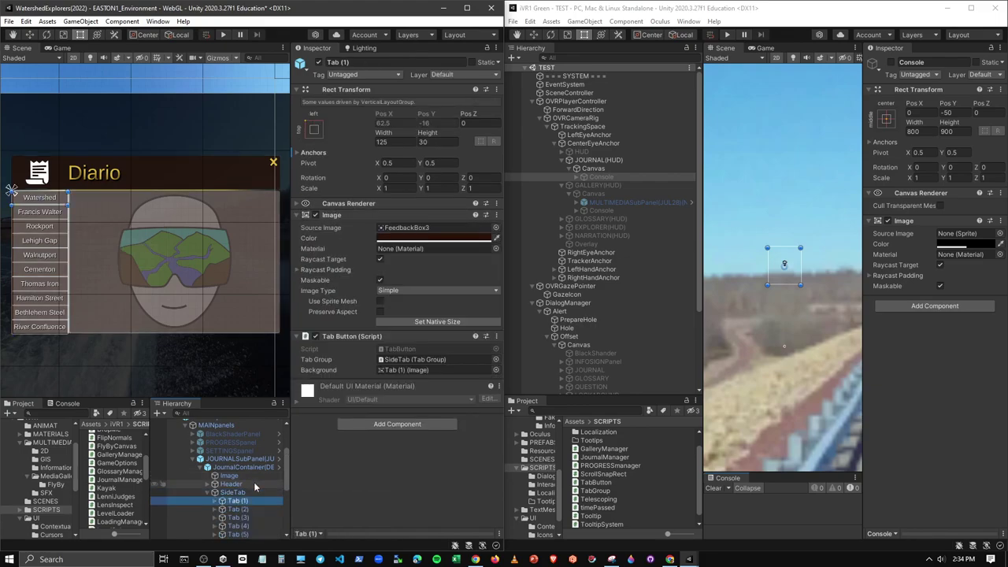
key("Right")
key("Down")
key("Down")
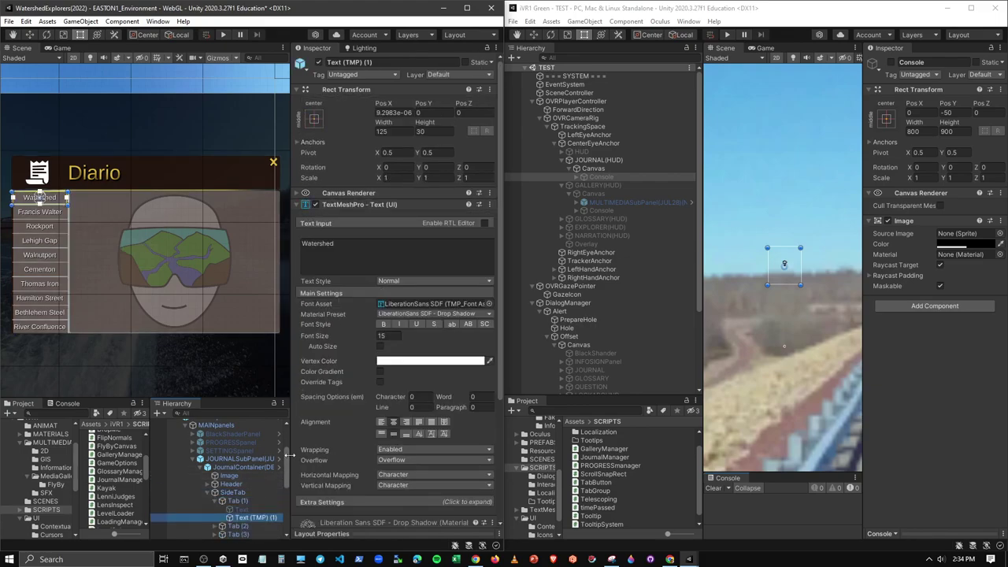
scroll(392, 417, "down", 5)
scroll(392, 417, "up", 5)
key("Down")
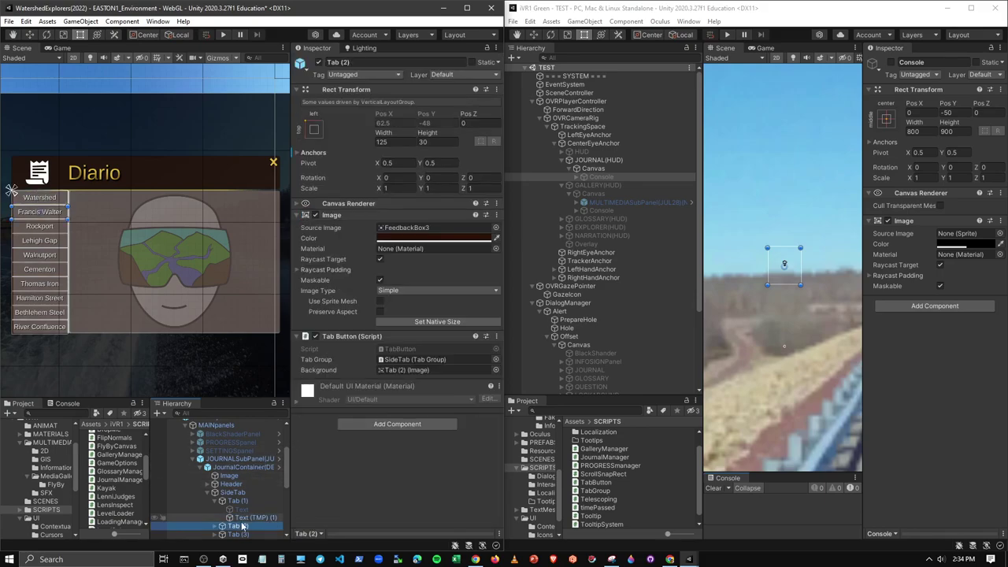
key("Right")
key("Down")
key("Down")
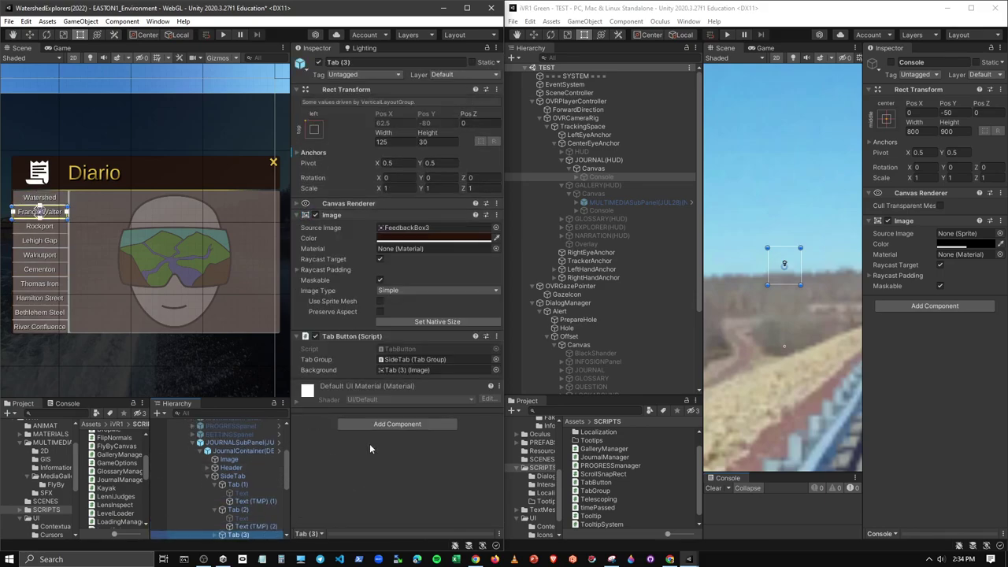
key("Down")
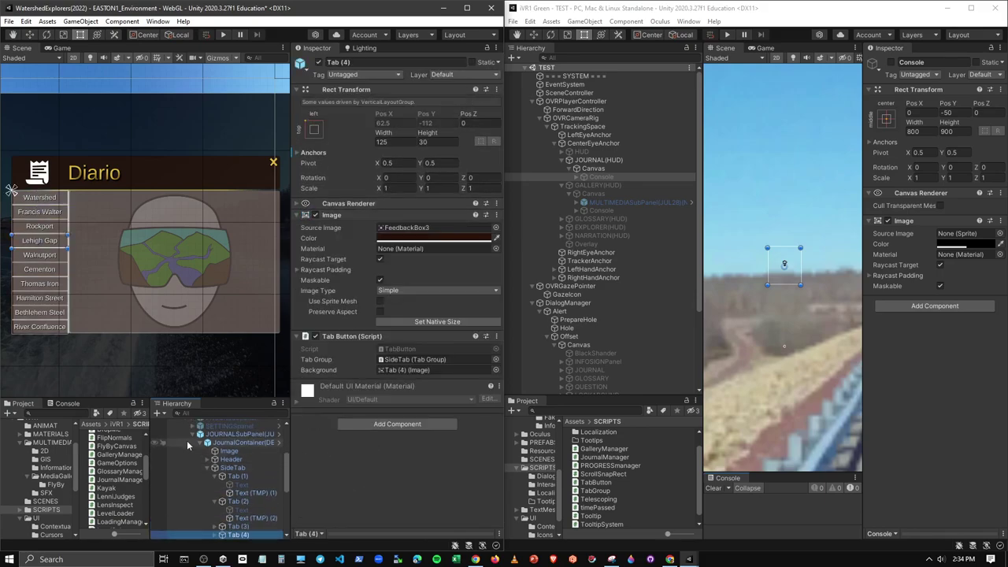
Step: Collapse JOURNALSubPanel, MULTIMEDIA and SideTab, and open the PREFABS folder
left_click(191, 434)
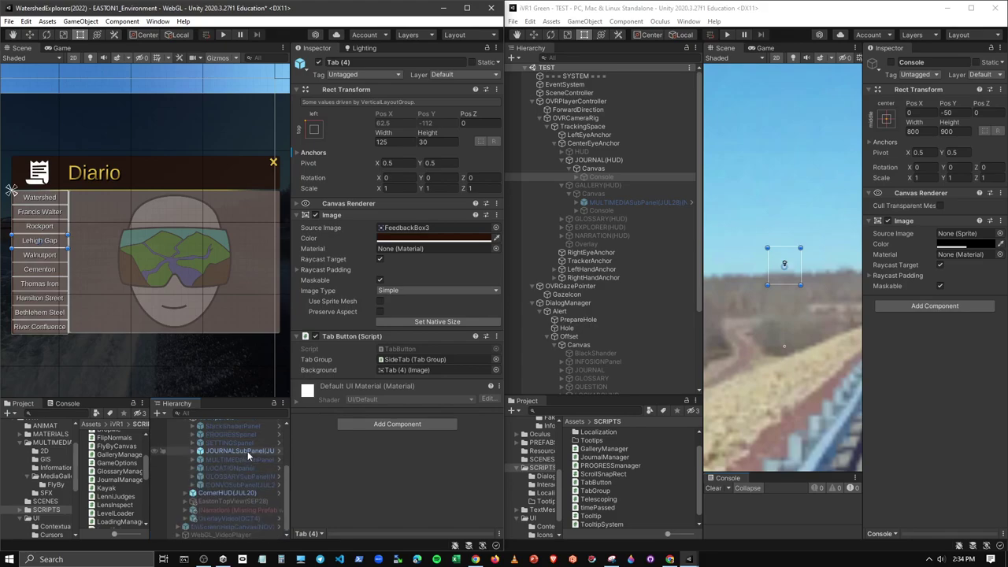
left_click(21, 442)
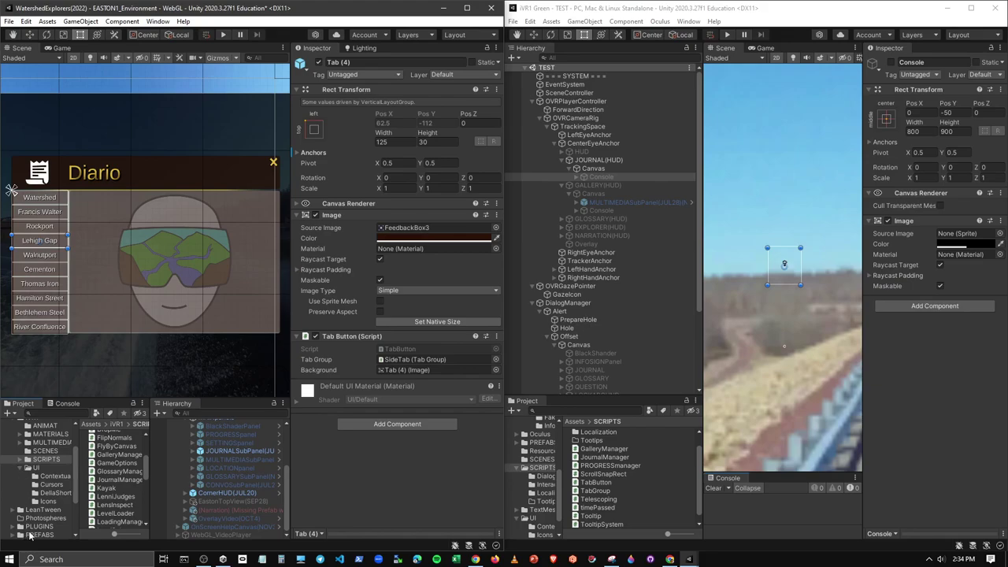
left_click(33, 536)
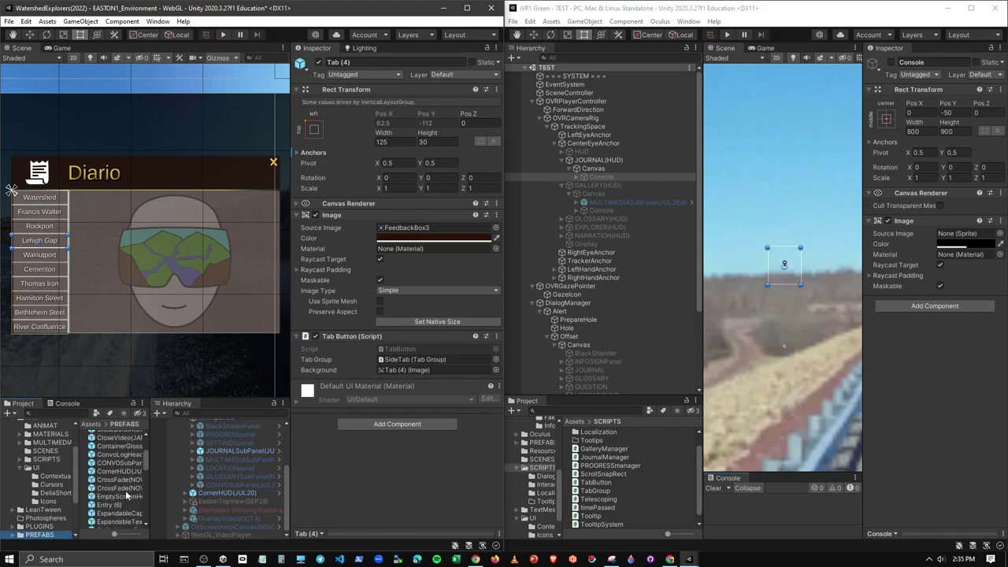
left_click(193, 453)
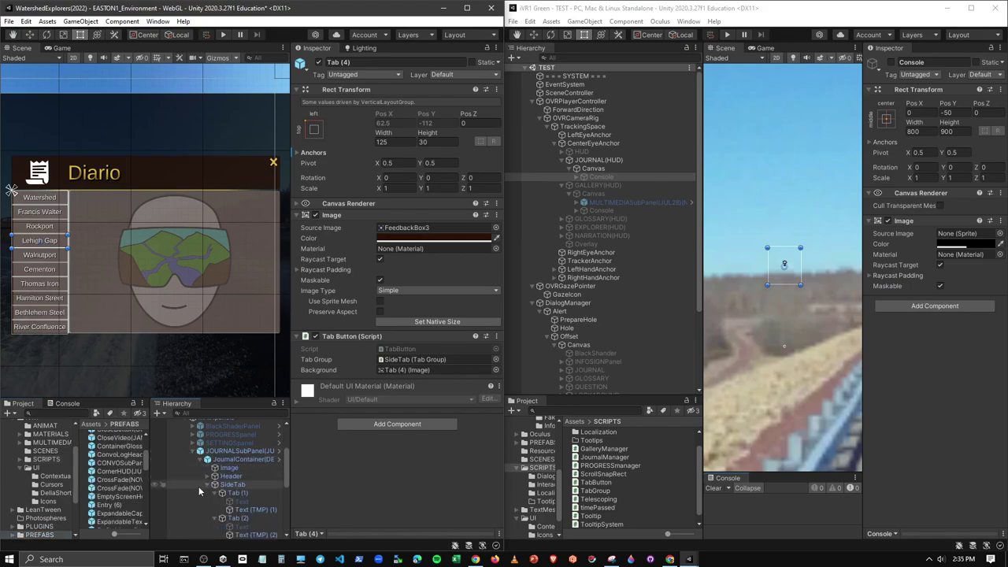
left_click(206, 485)
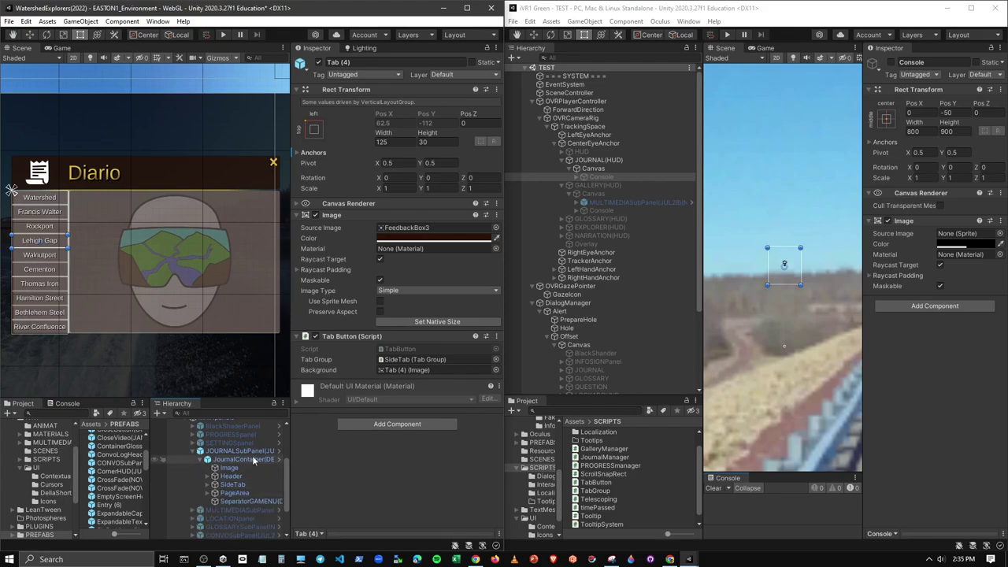
scroll(118, 488, "down", 2)
scroll(122, 493, "down", 2)
scroll(120, 493, "down", 2)
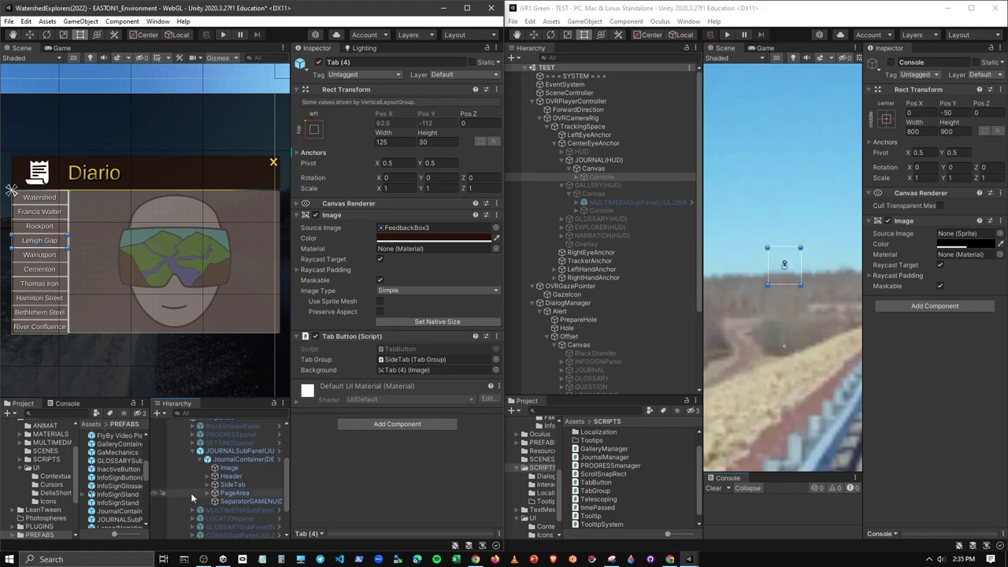
Step: Drag the JOURNALSubPanel and JournalContainer(DEC06) prefabs from the WebGL project into the VR project
left_click_drag(157, 494, 196, 495)
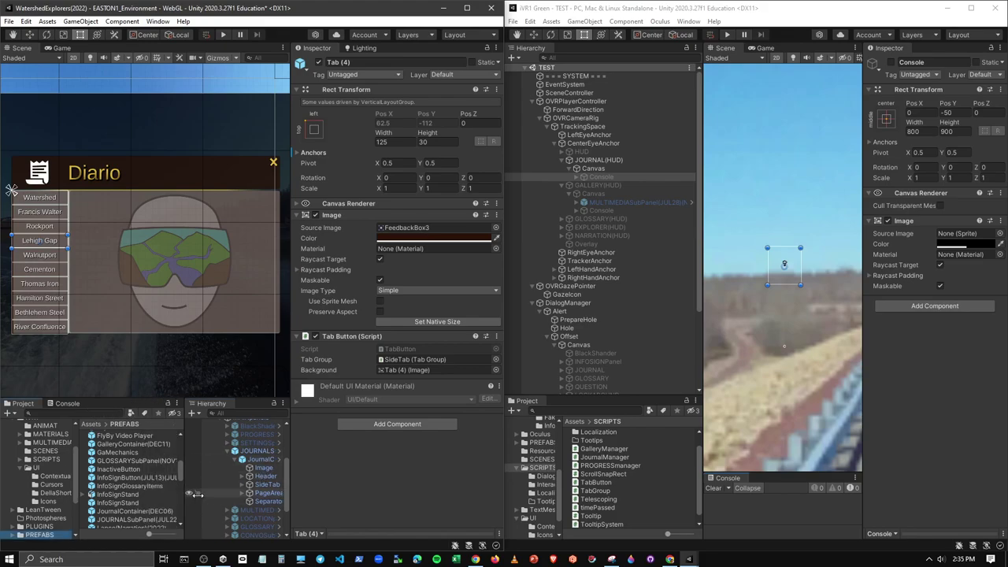
left_click_drag(290, 463, 366, 462)
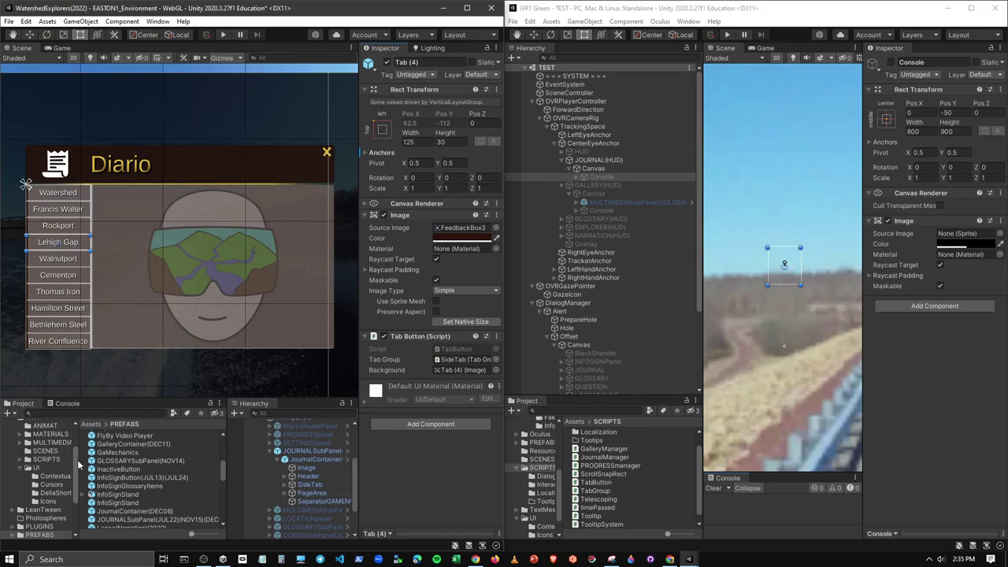
left_click_drag(79, 455, 59, 455)
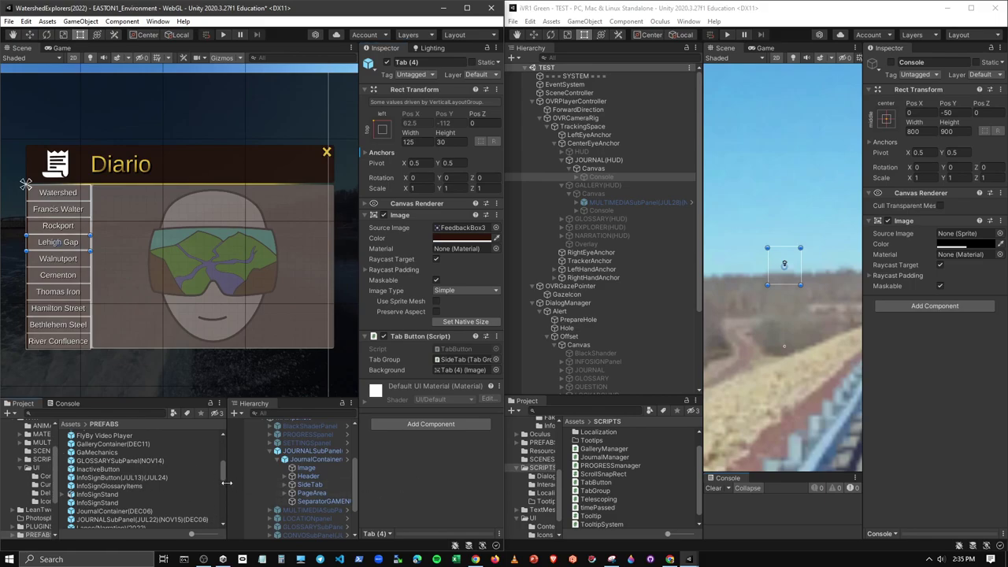
mouse_move(227, 483)
left_mouse_down()
mouse_move(155, 486)
mouse_move(191, 490)
mouse_move(164, 494)
left_mouse_up()
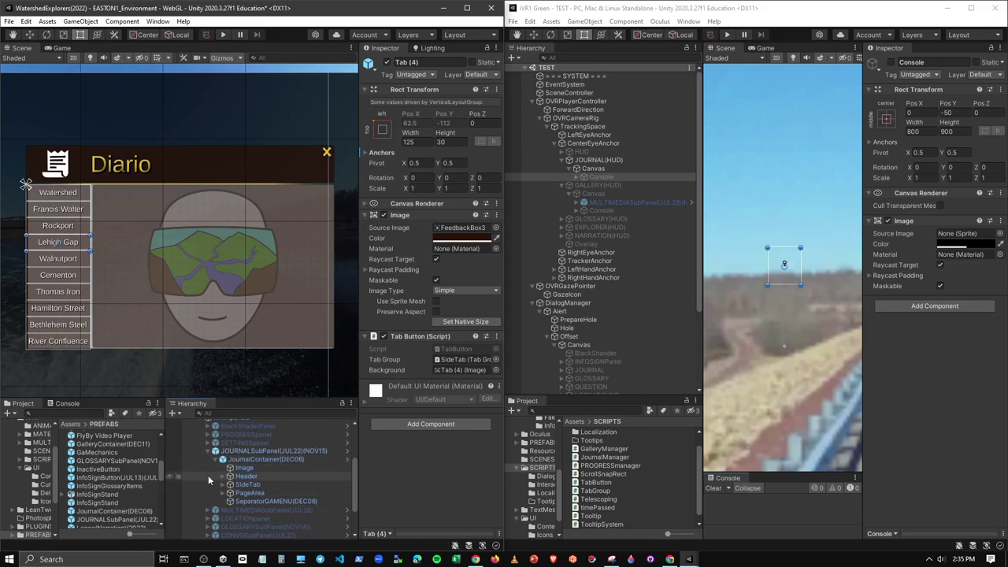
left_click(118, 517)
left_click(120, 509, "ctrl")
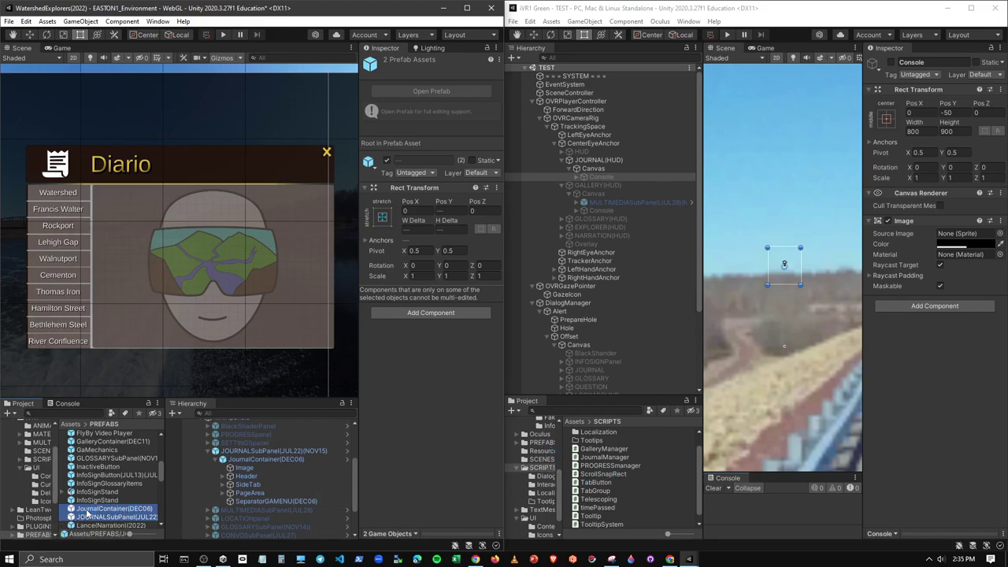
mouse_move(87, 512)
left_mouse_down()
mouse_move(551, 458)
mouse_move(545, 446)
left_mouse_up()
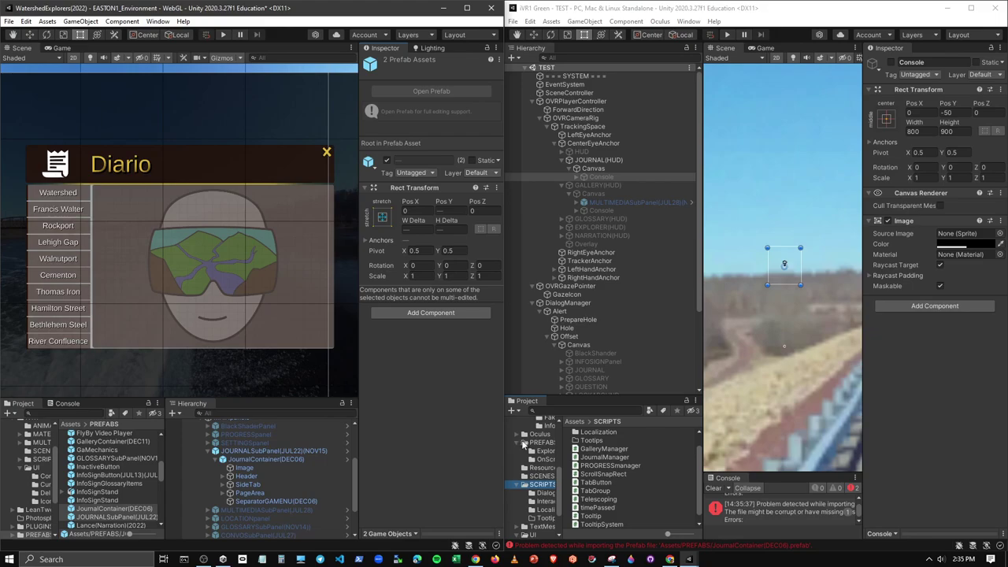
Step: Browse the VR project's folders and select the copied JOURNALSubPanel prefab in PREFABS
left_click(518, 442)
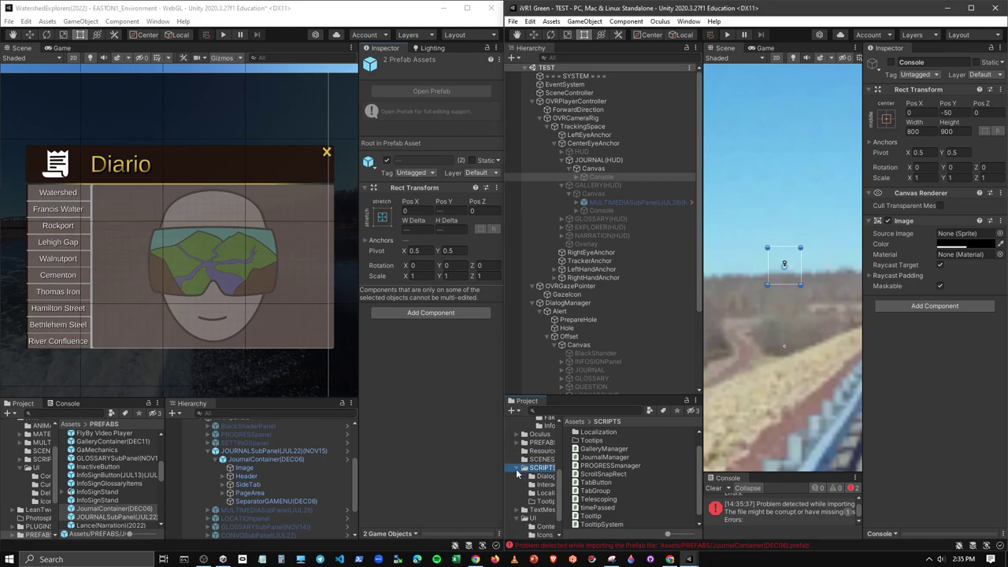
left_click(520, 470)
left_click(519, 493)
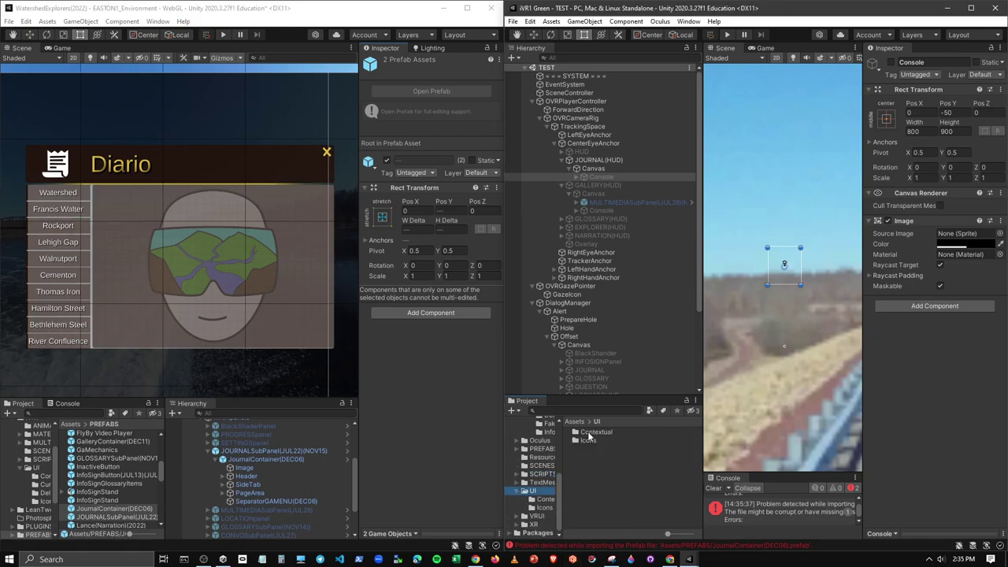
left_click(543, 449)
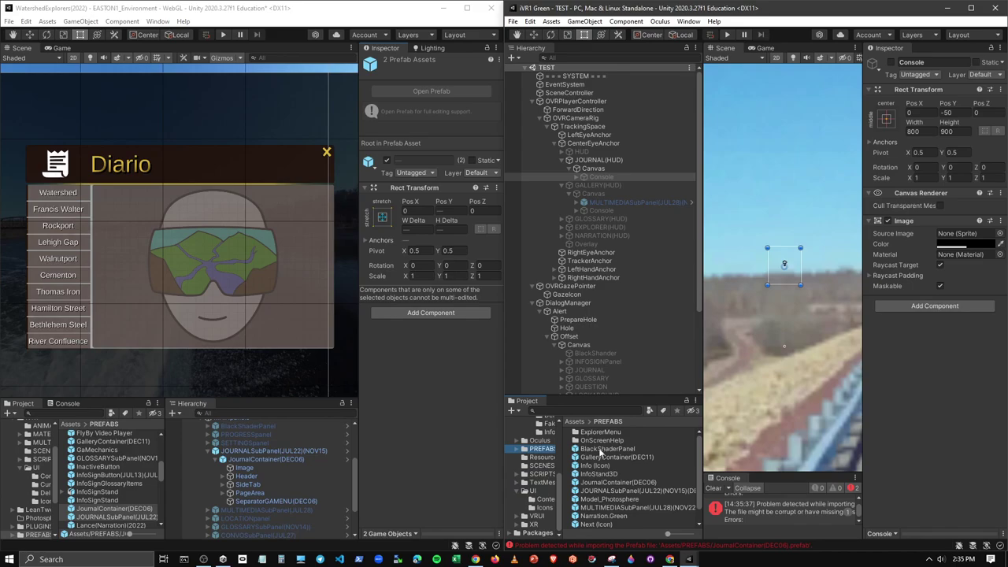
left_click(614, 491)
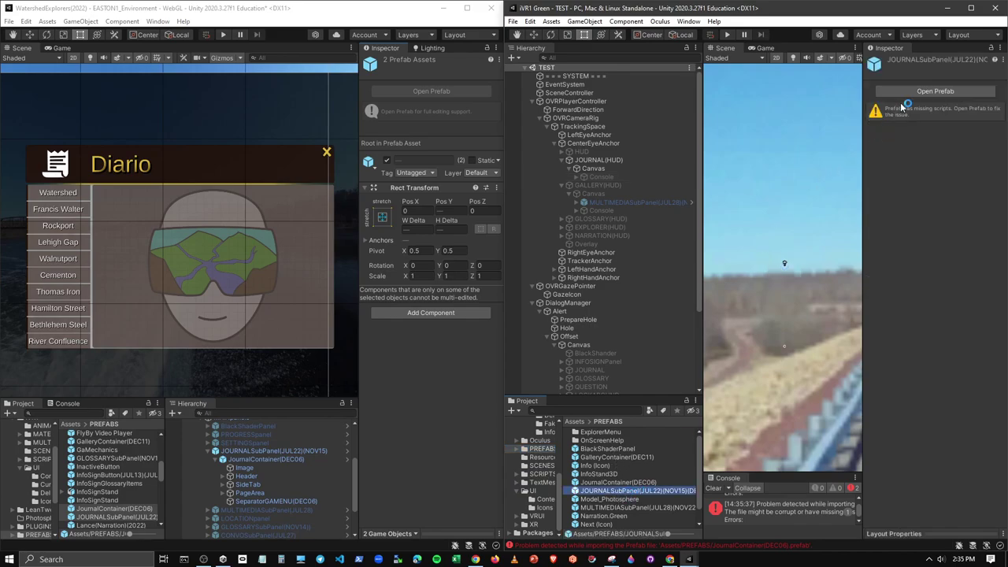
Step: Edit JOURNALSubPanel, add the new JournalContainer(DEC06) and delete the missing-prefab copy
left_click(915, 93)
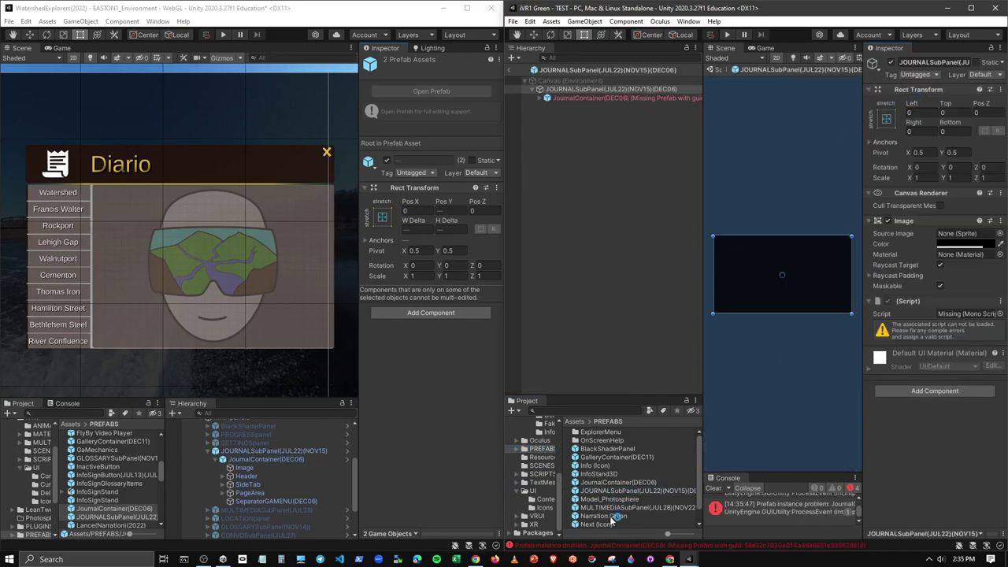
left_click_drag(617, 483, 592, 94)
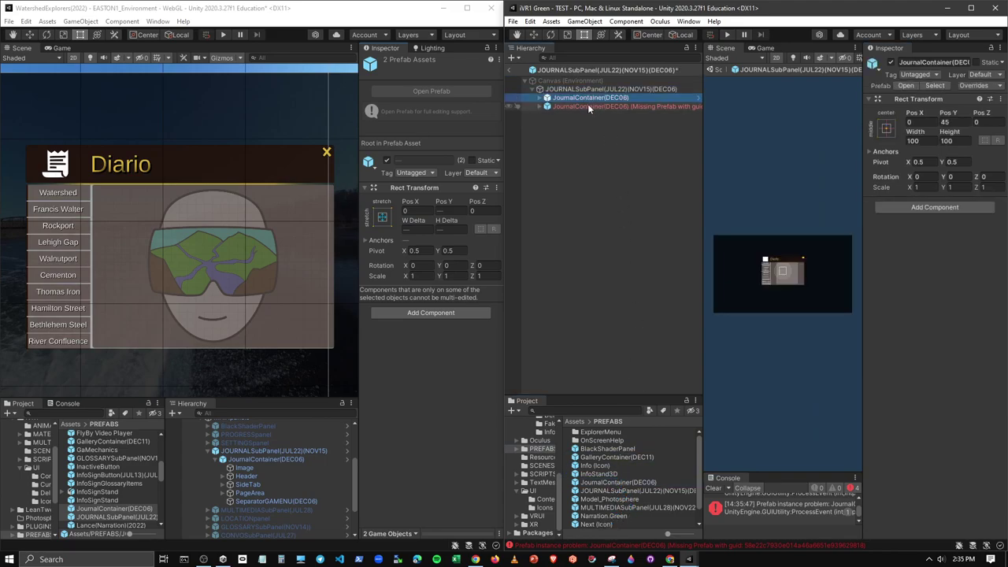
left_click(584, 106)
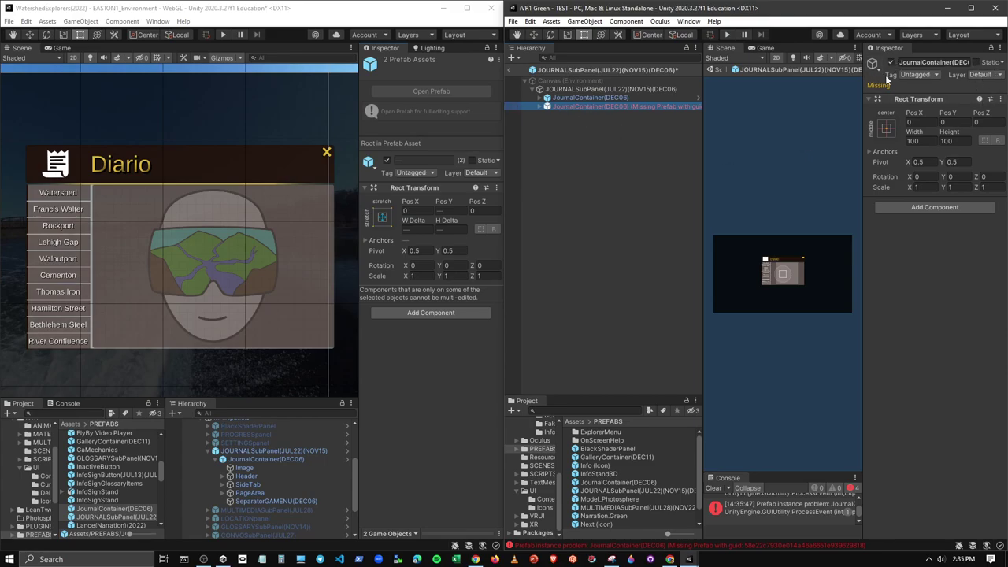
mouse_move(884, 85)
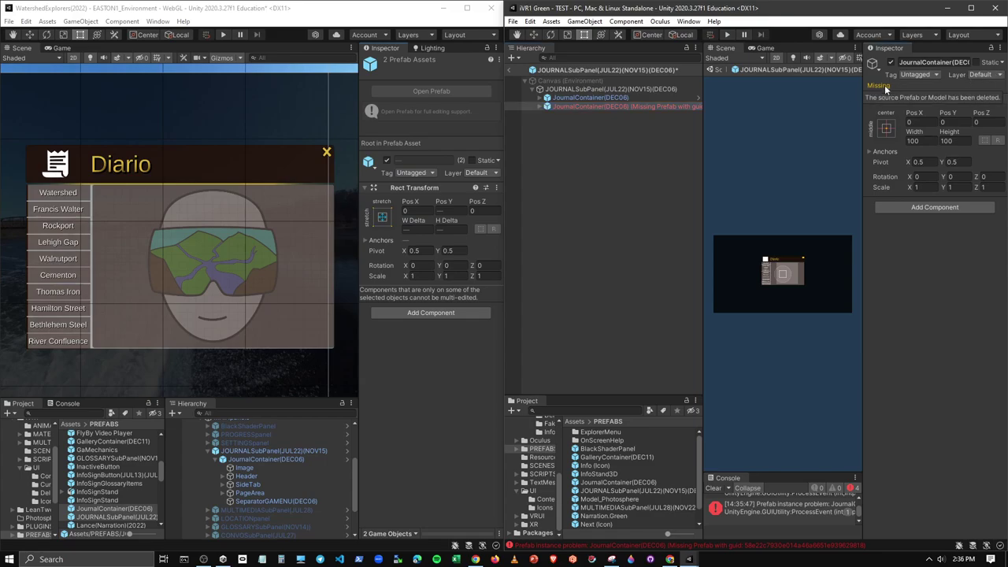
left_click(877, 101)
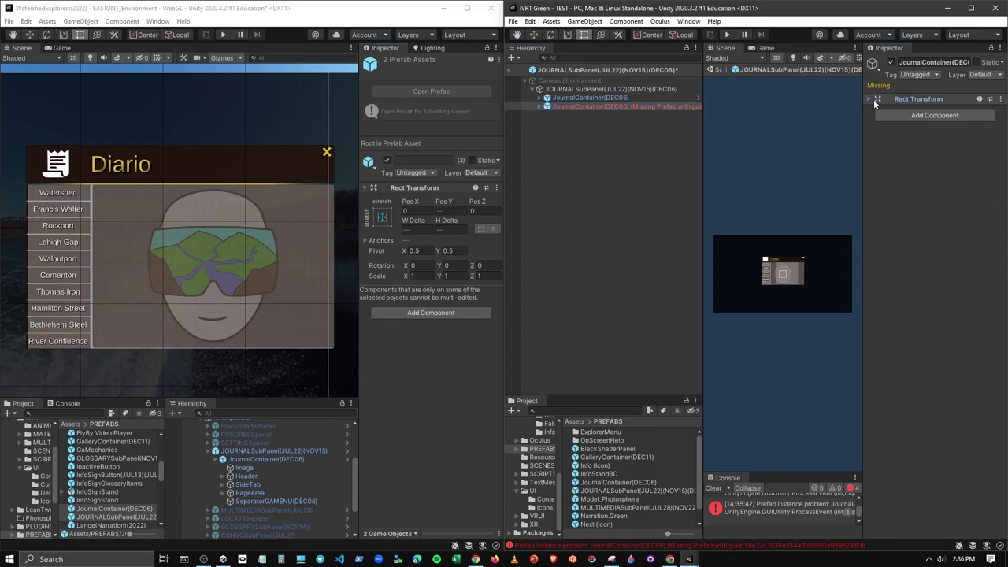
left_click(869, 100)
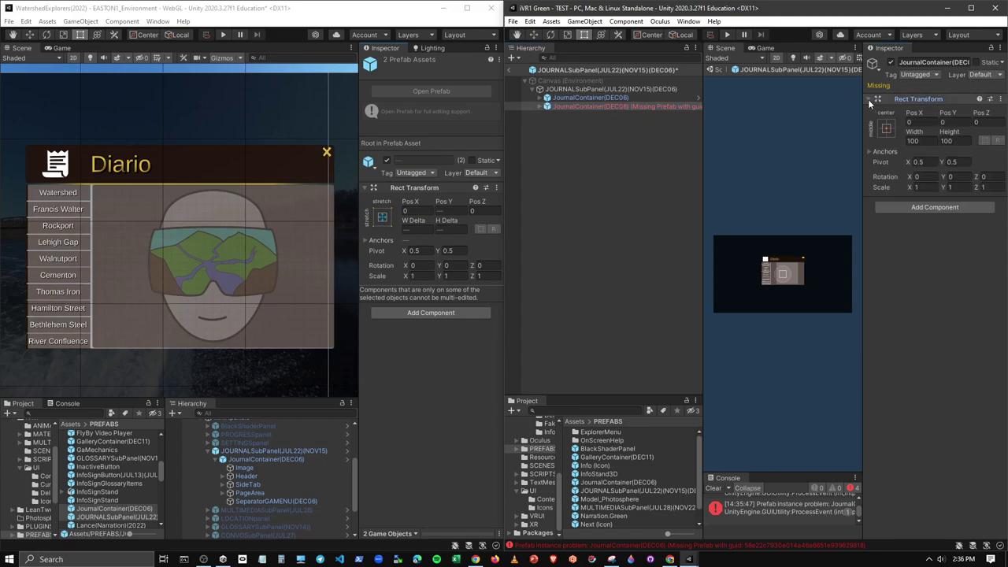
right_click(551, 107)
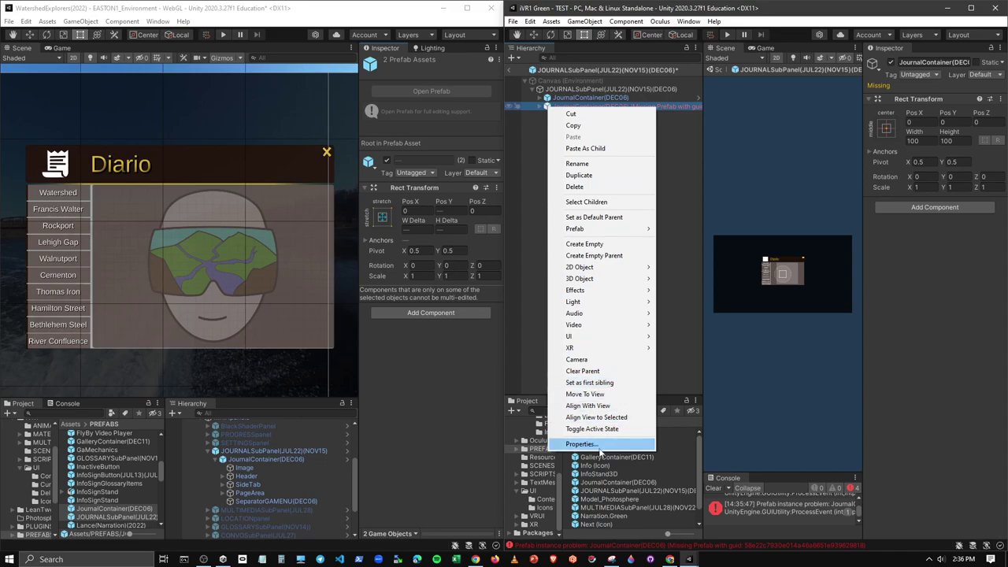
left_click(602, 445)
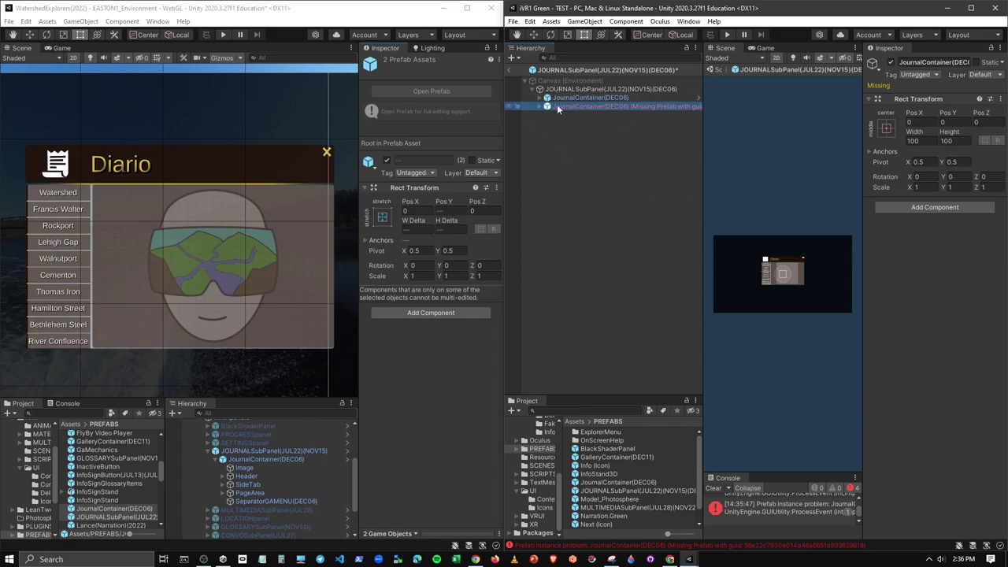
key("Delete")
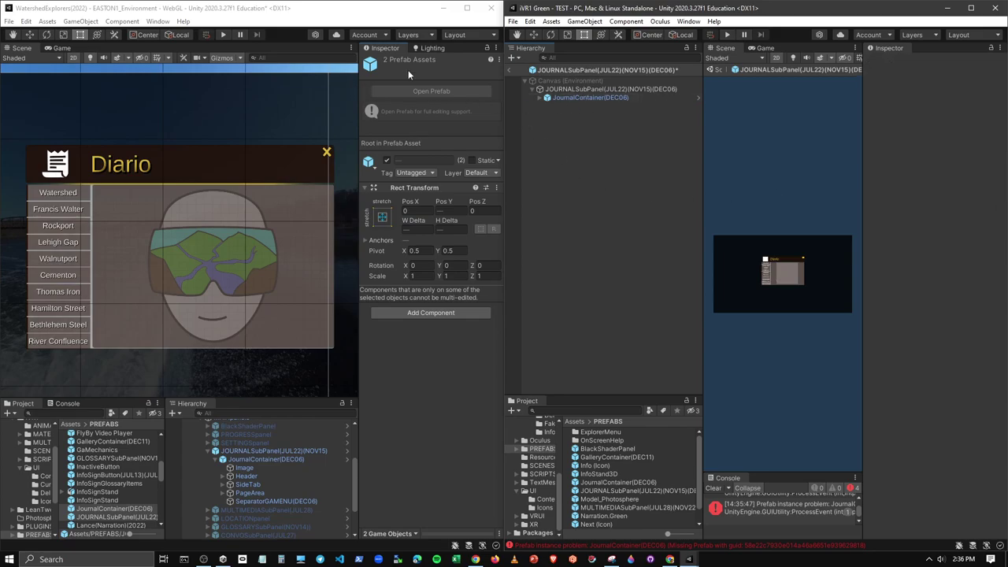
Step: Close the WebGL editor, maximize the VR editor, clear the Console and select JOURNALSubPanel
left_click(443, 8)
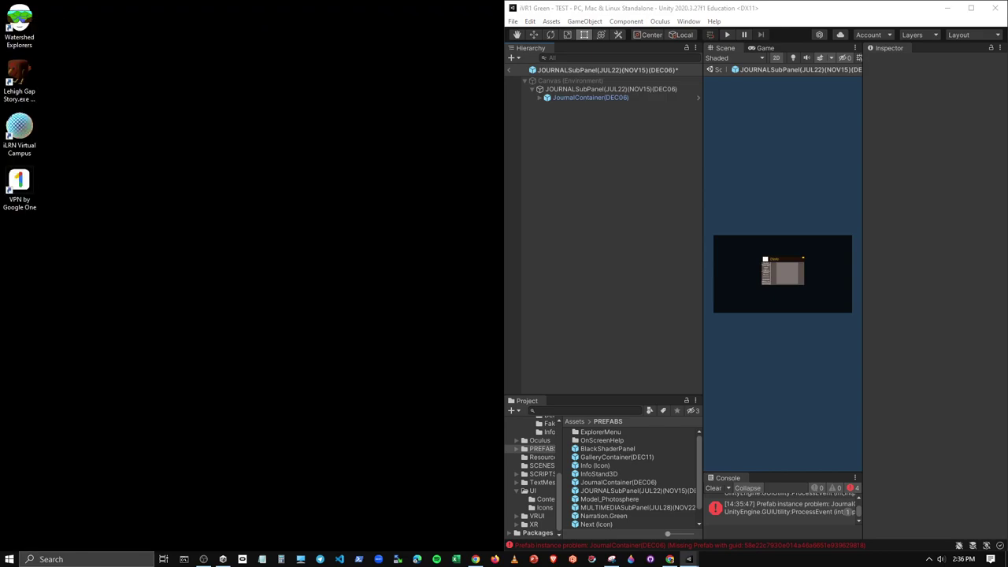
left_click(971, 8)
left_click_drag(398, 182, 59, 203)
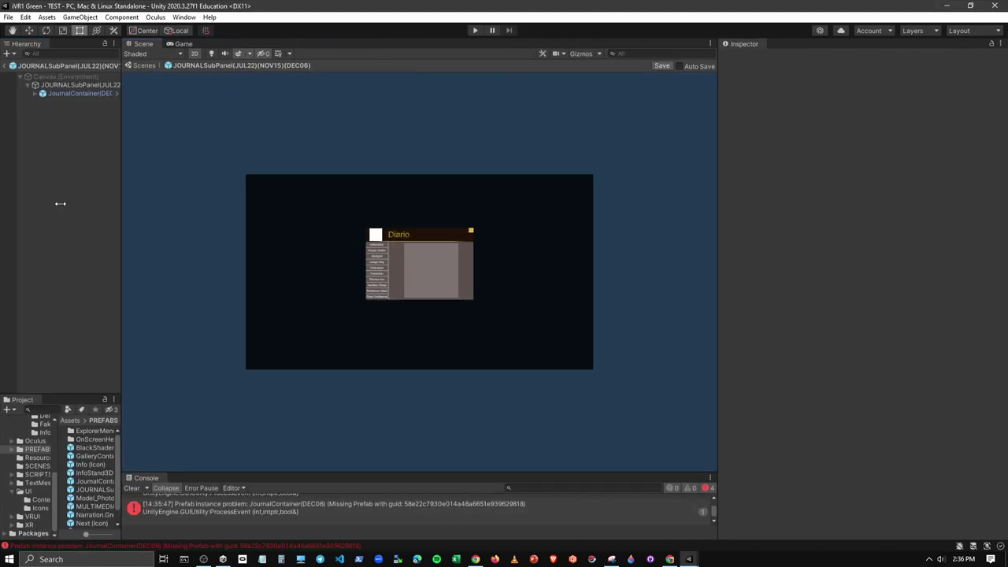
left_click(145, 484)
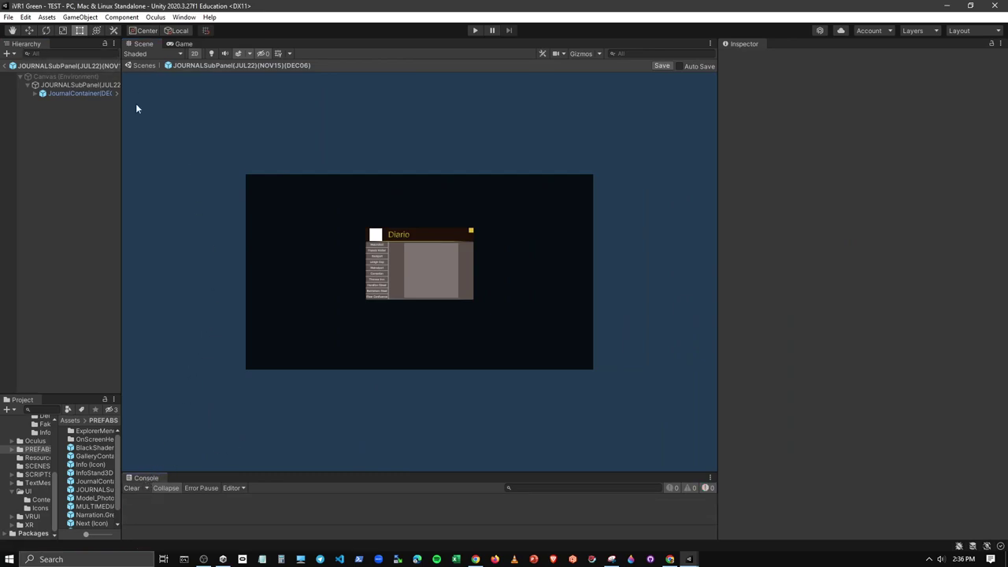
scroll(315, 228, "up", 2)
scroll(391, 227, "up", 2)
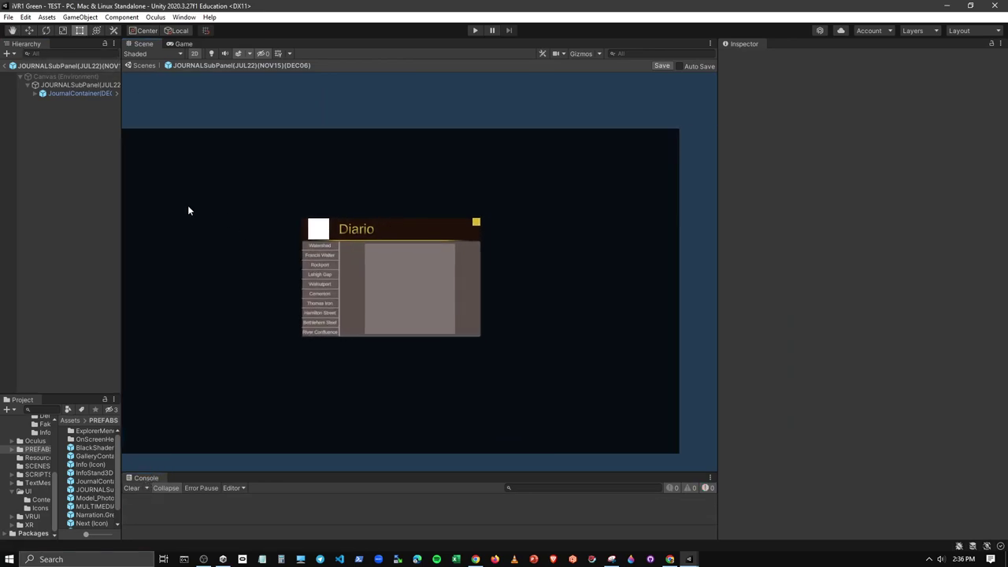
left_click(34, 93)
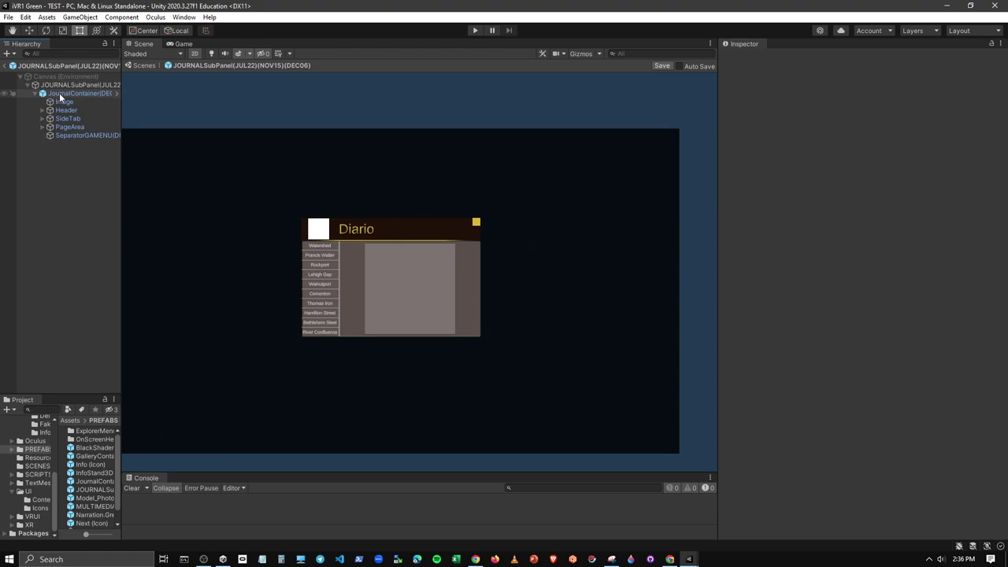
left_click(63, 85)
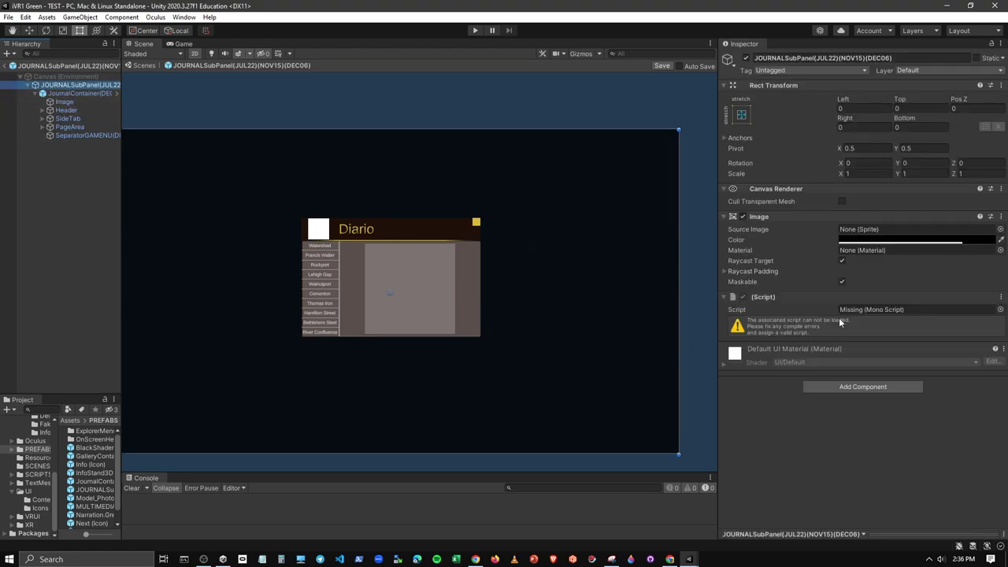
Step: Drop JournalManager into the Missing (Mono Script) slot, then select JournalContainer(DEC06)
left_click(30, 475)
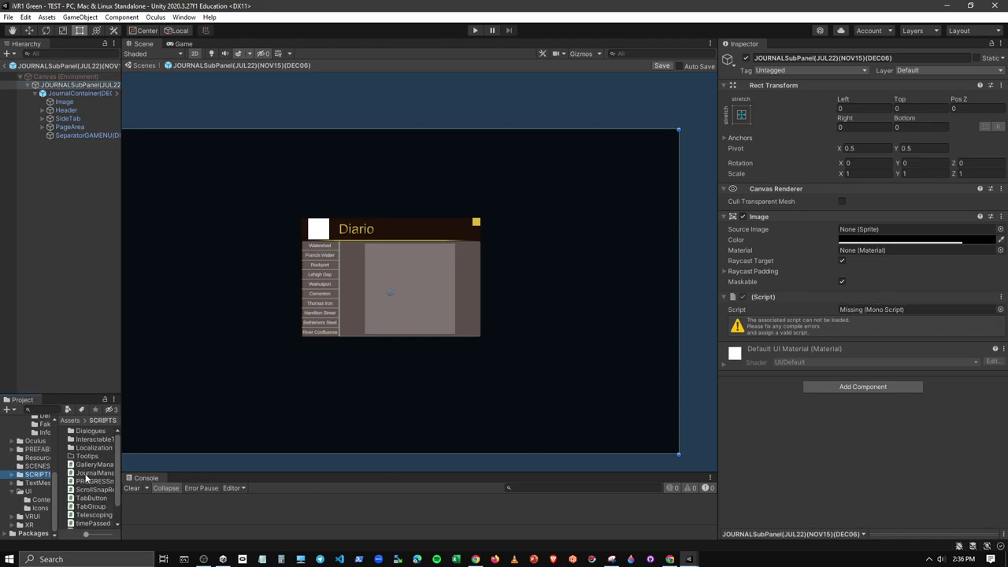
left_click_drag(876, 255, 874, 309)
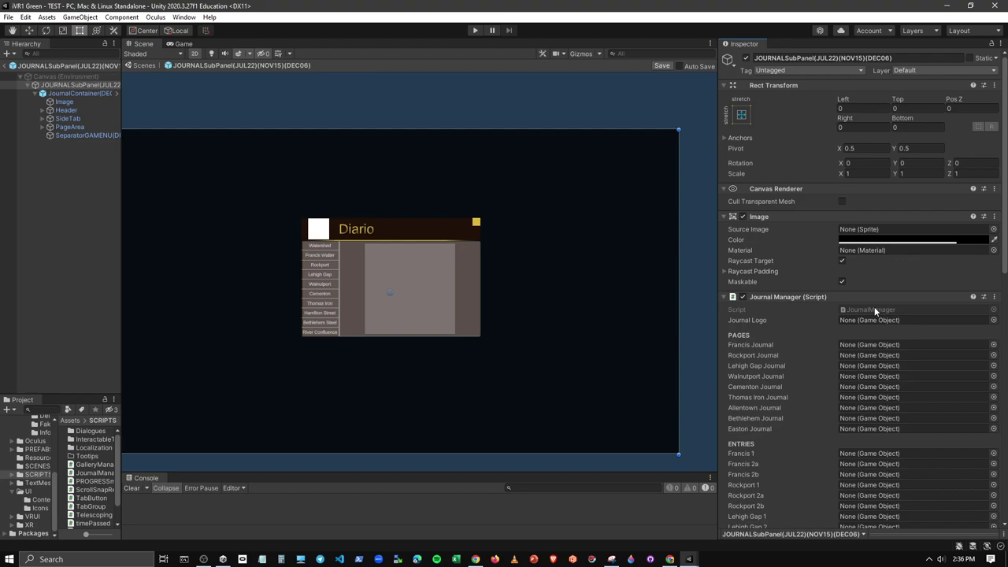
scroll(797, 331, "down", 10)
scroll(796, 375, "down", 10)
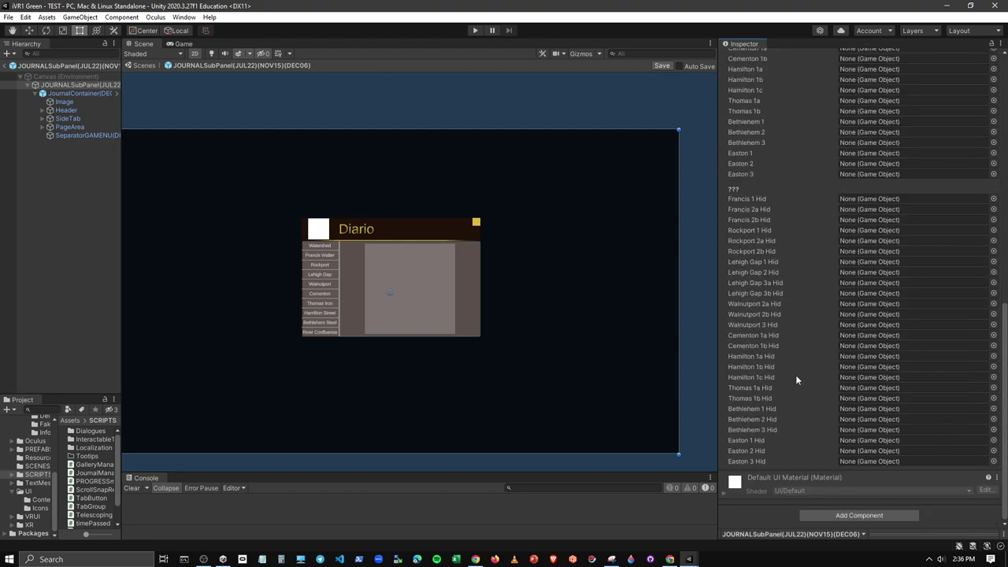
scroll(795, 386, "up", 10)
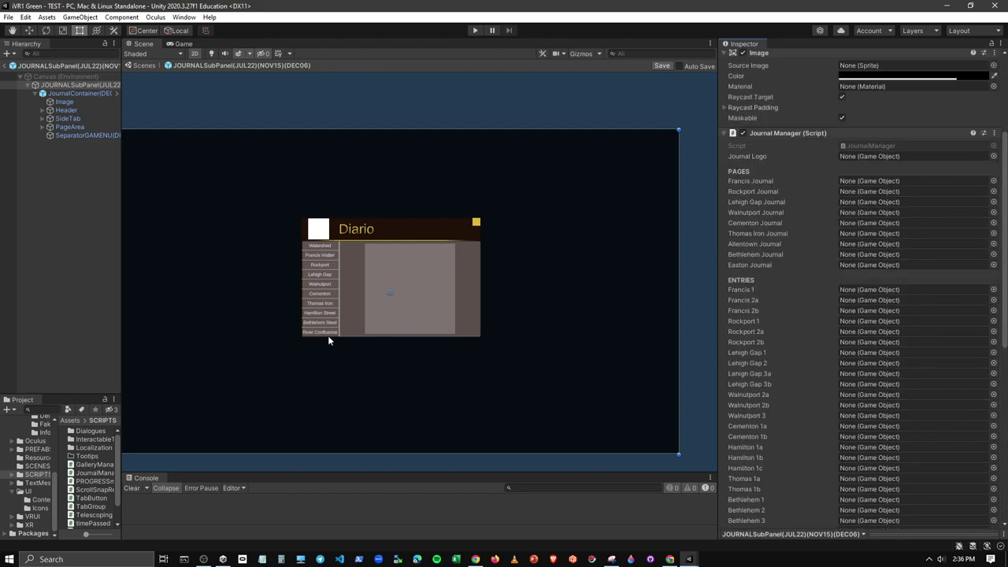
left_click_drag(122, 319, 162, 326)
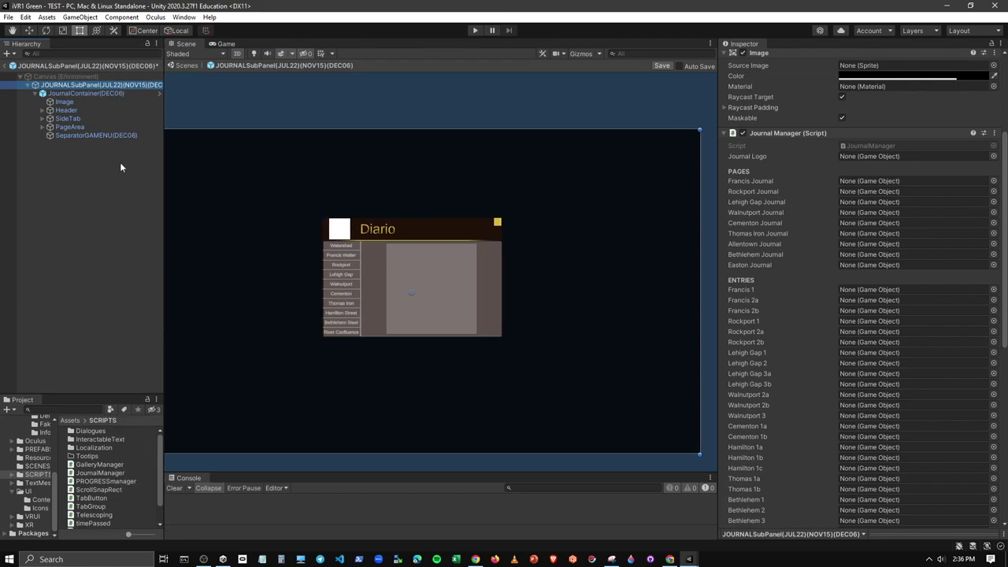
left_click(80, 95)
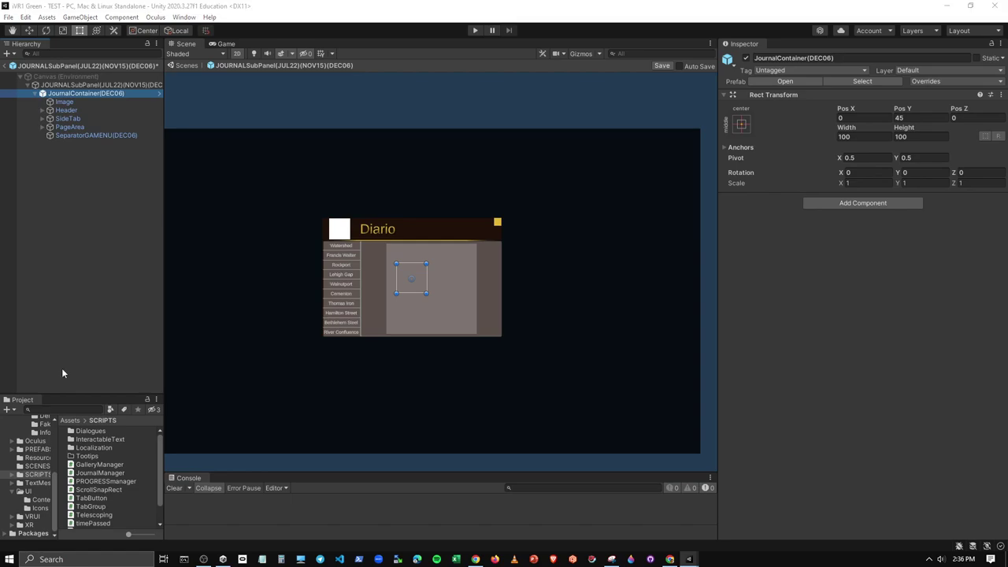
Step: Set the Header Icon's Source Image to the UI_Icon_Receipt sprite
left_click(64, 103)
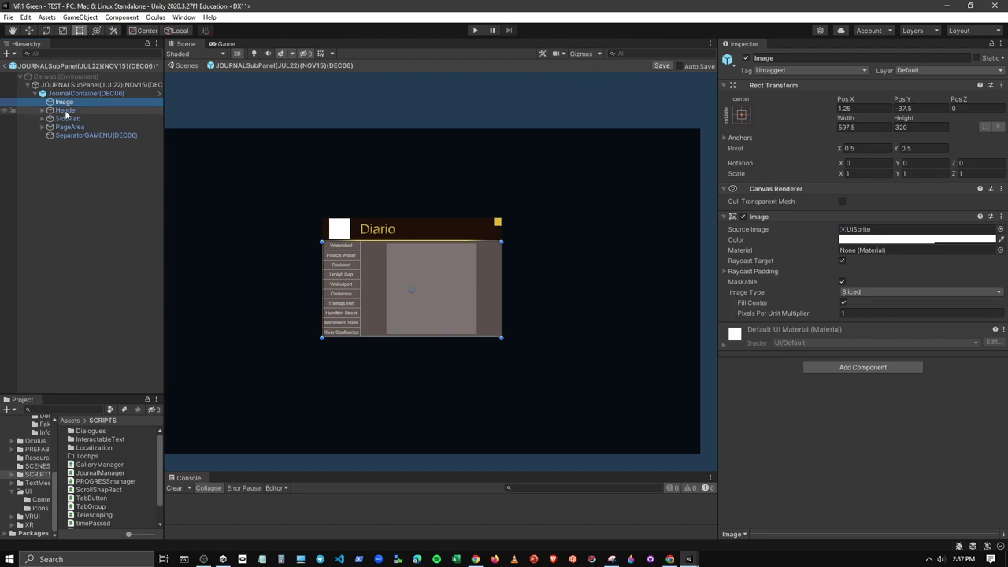
left_click(65, 110)
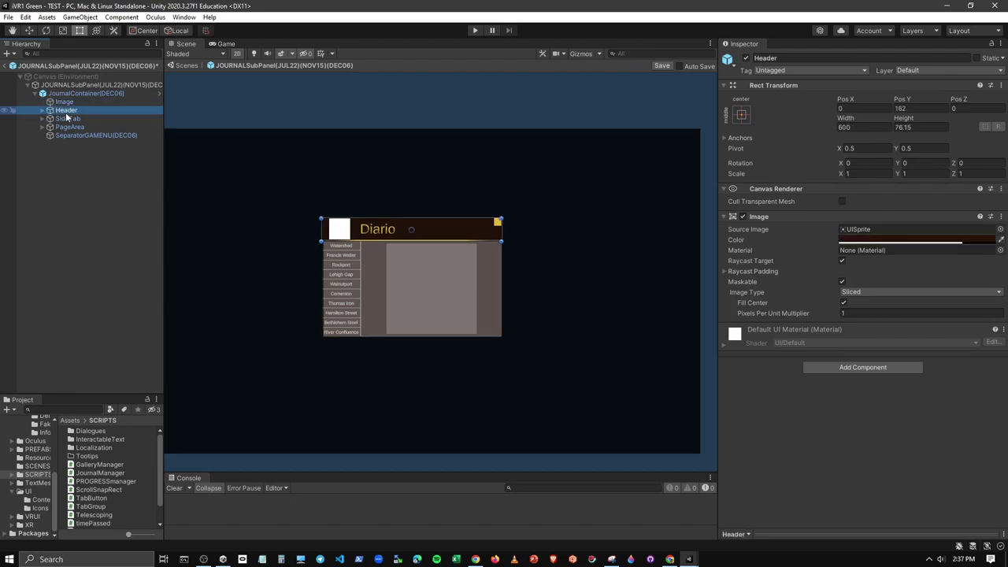
left_click(41, 110)
left_click(68, 118)
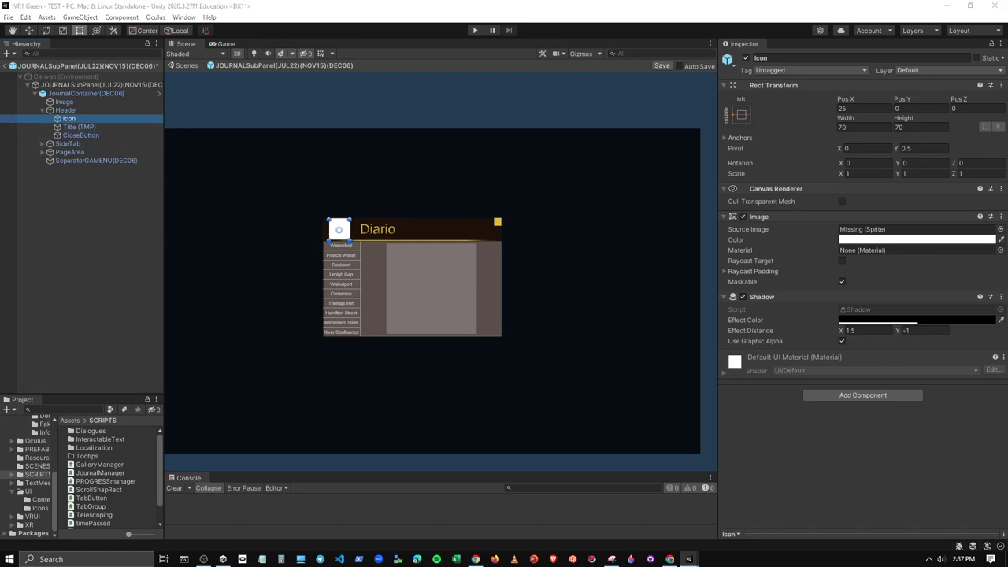
left_click(1001, 230)
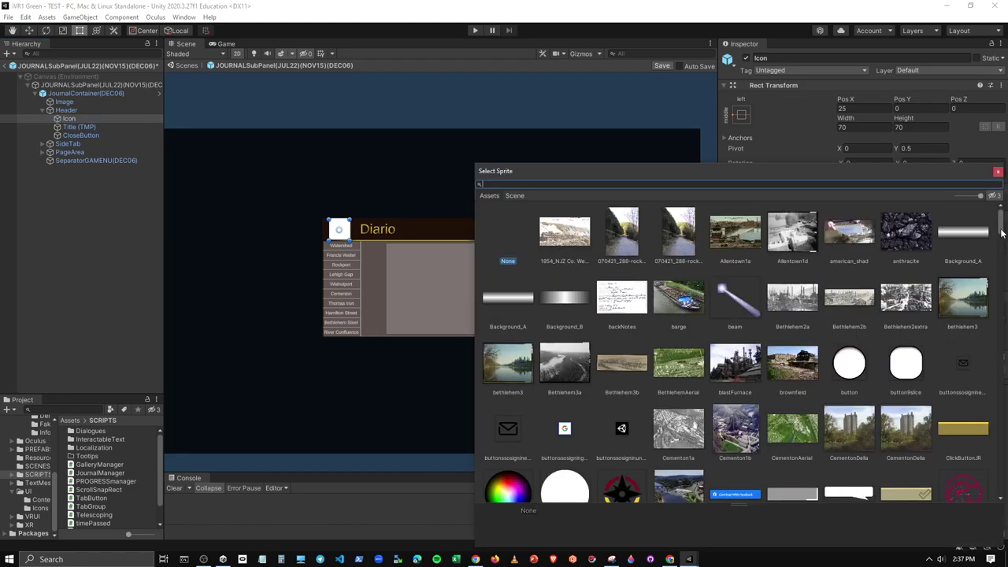
type("rece")
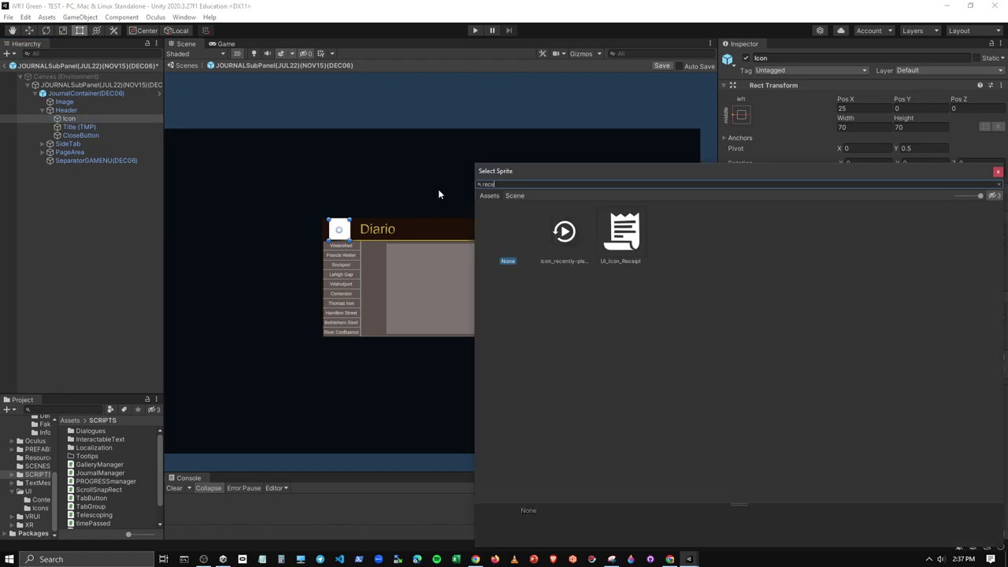
left_click(630, 236)
left_click(998, 171)
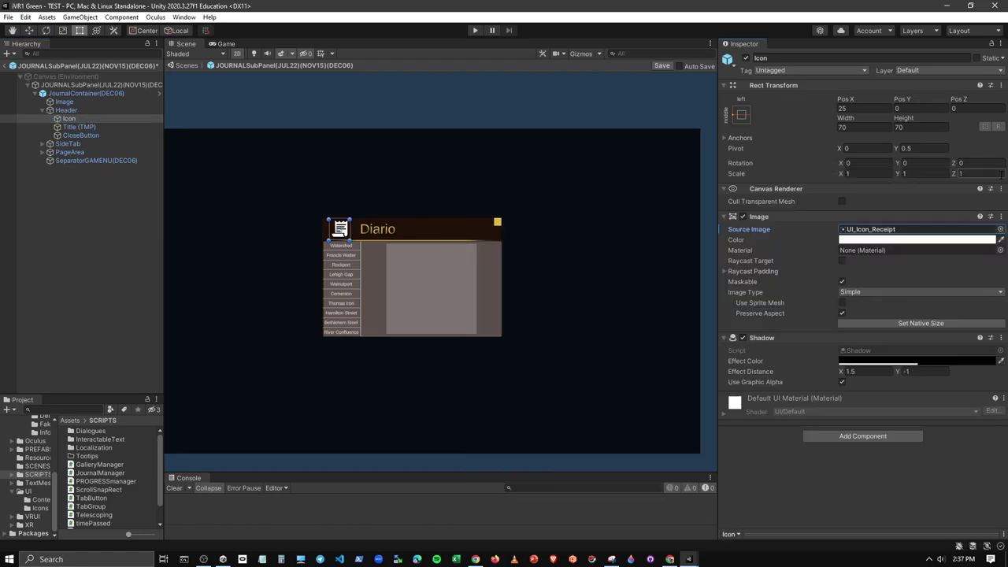
Step: Set the CloseButton's Source Image to UI_Icon_BtnPsCross, then select the Title (TMP) text
left_click(499, 226)
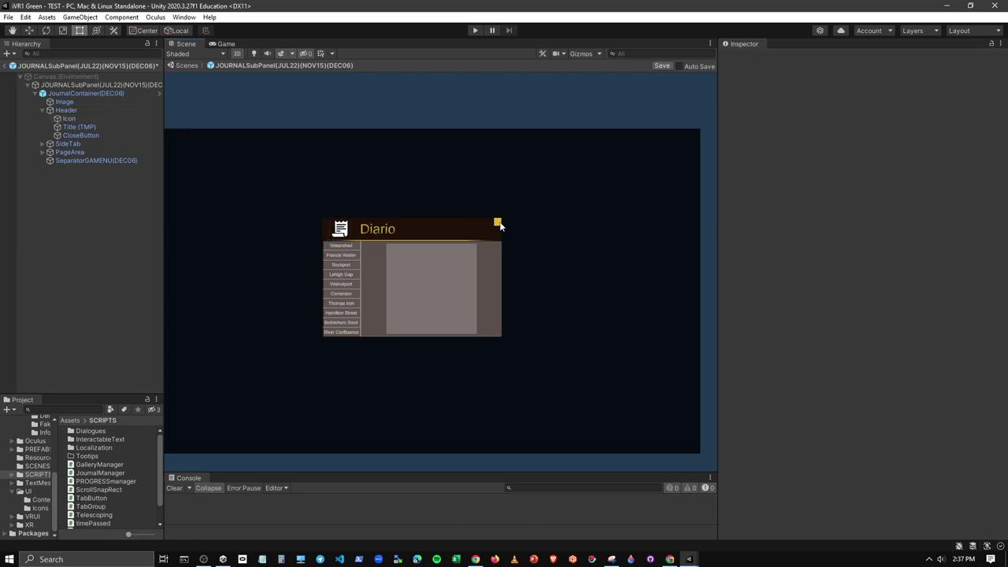
left_click(77, 135)
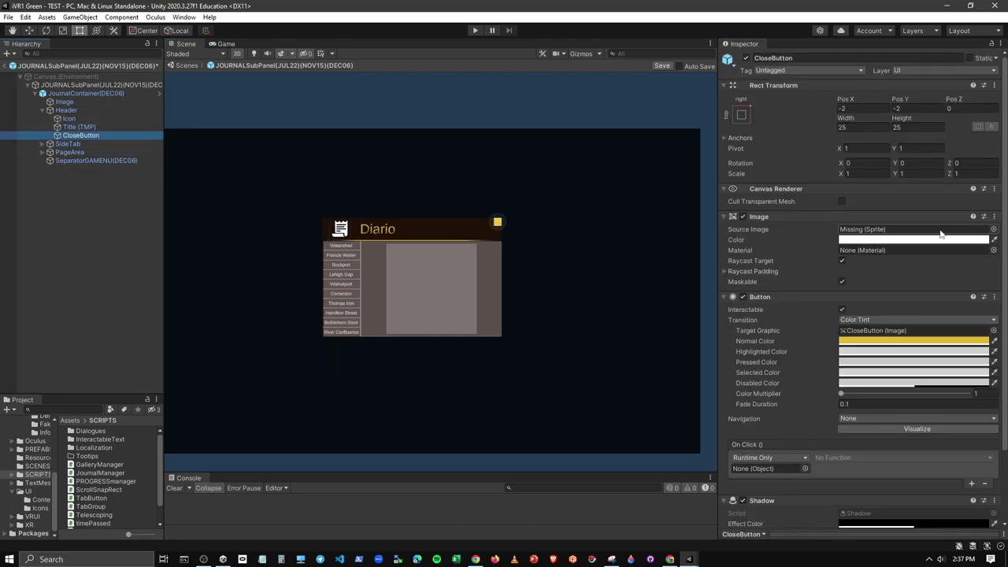
left_click(994, 229)
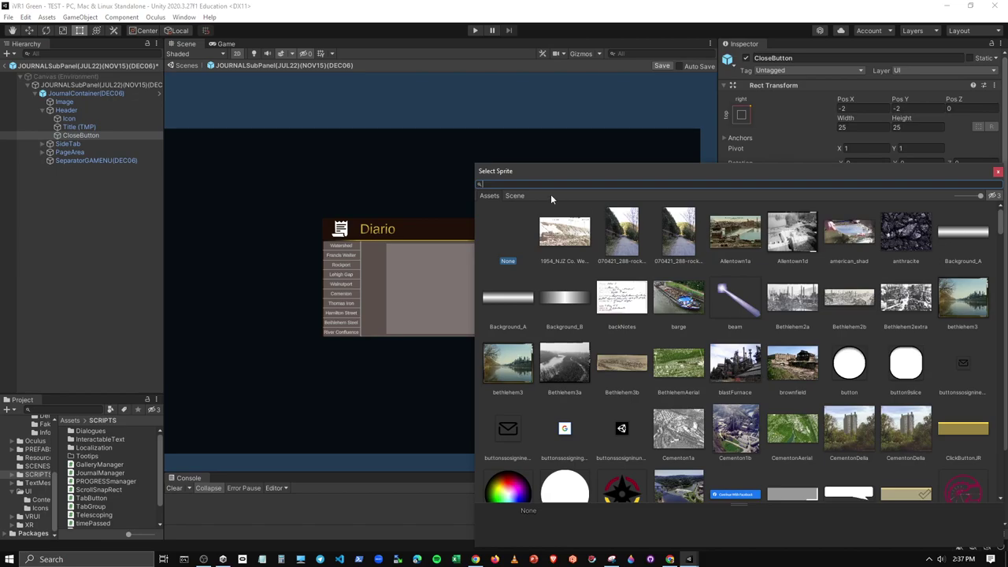
type("btn")
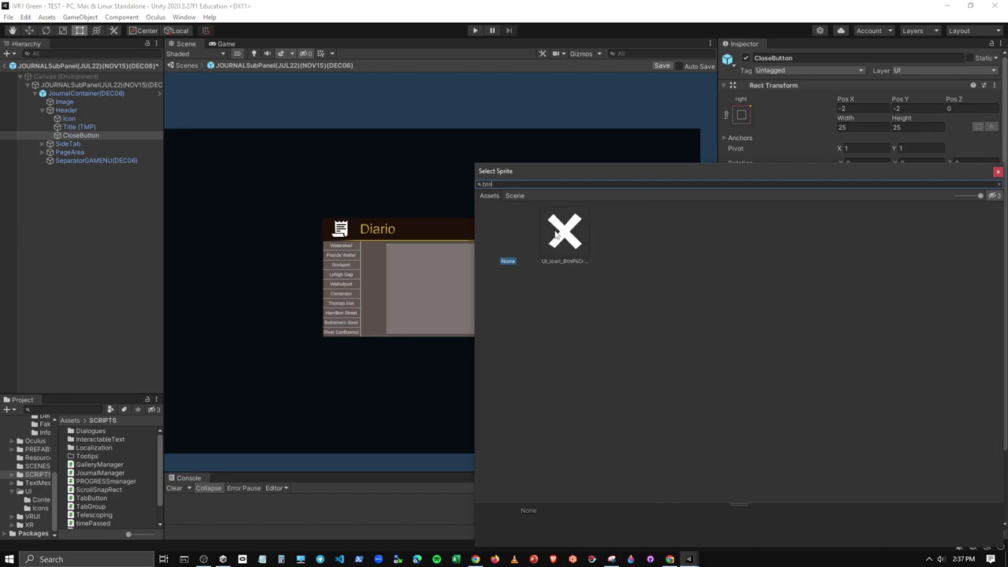
left_click(556, 234)
left_click(998, 171)
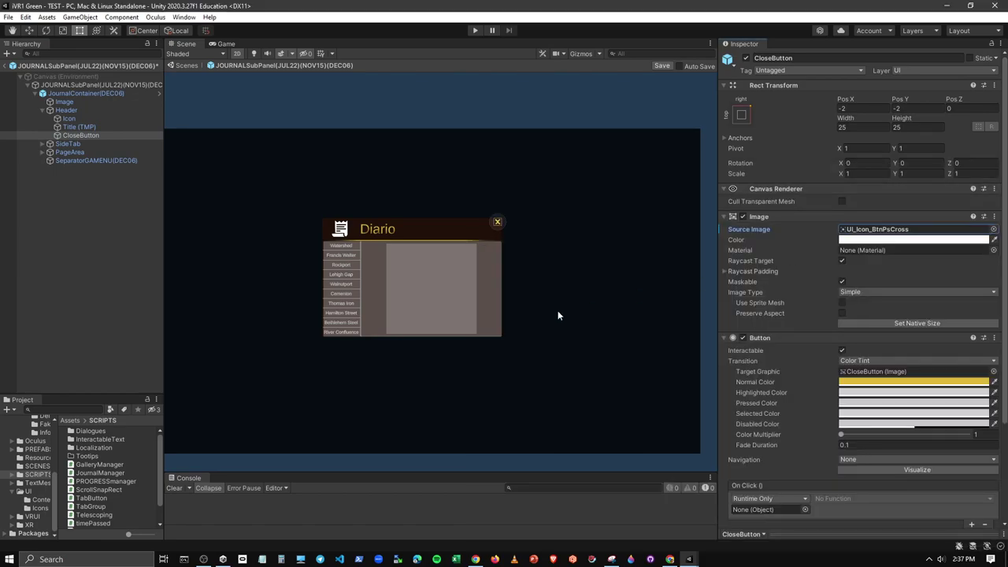
scroll(363, 252, "up", 2)
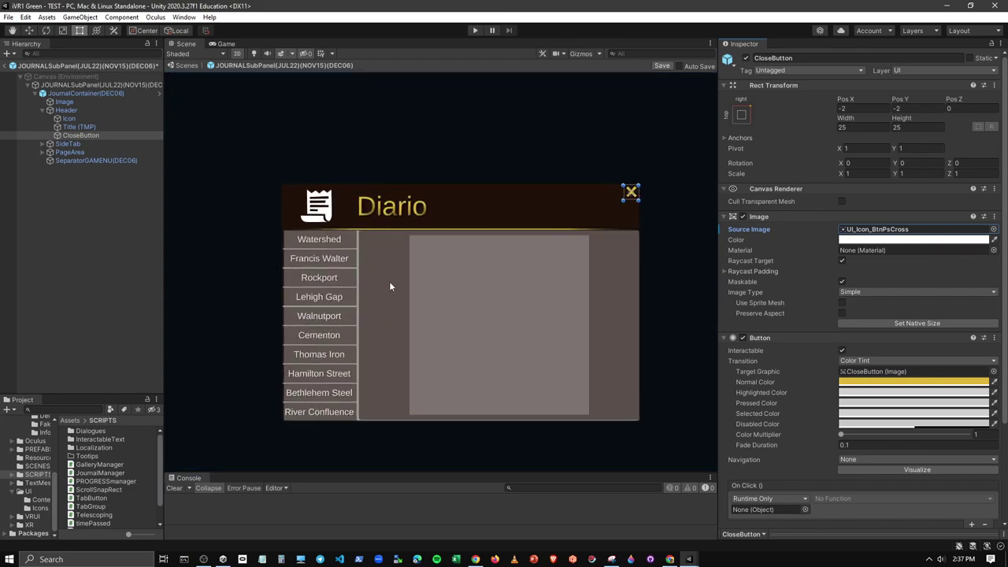
scroll(344, 265, "up", 2)
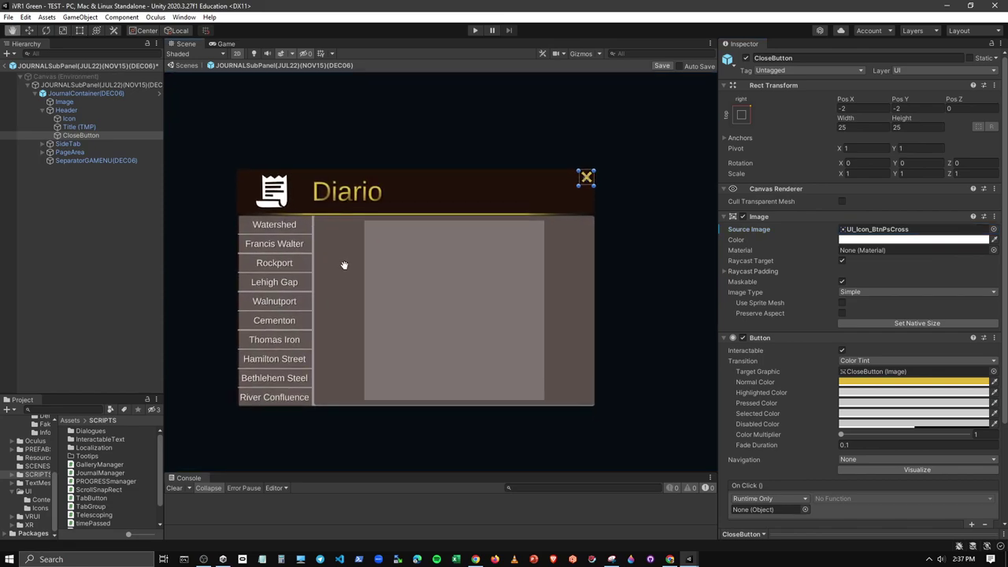
left_click(43, 111)
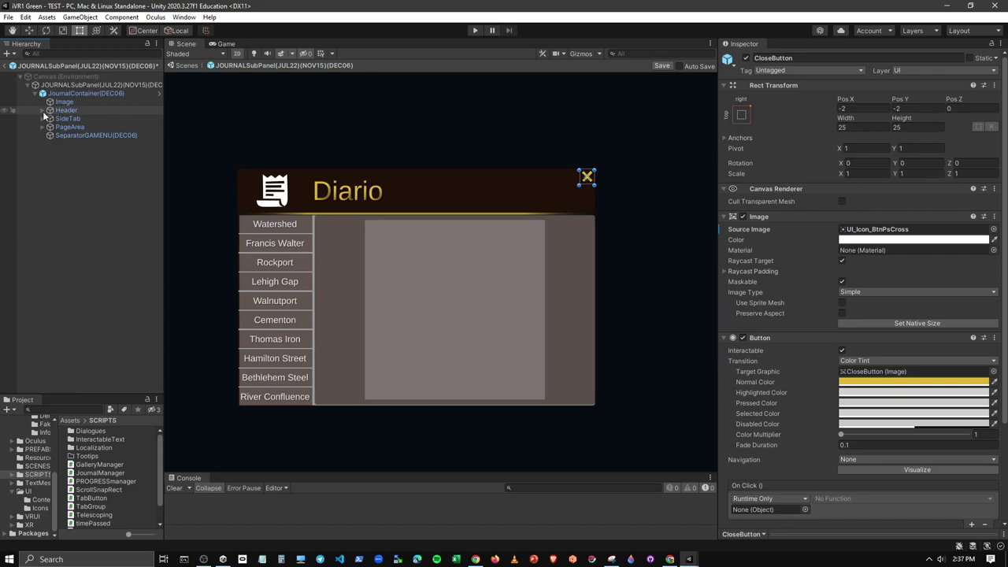
left_click(44, 110)
left_click(79, 127)
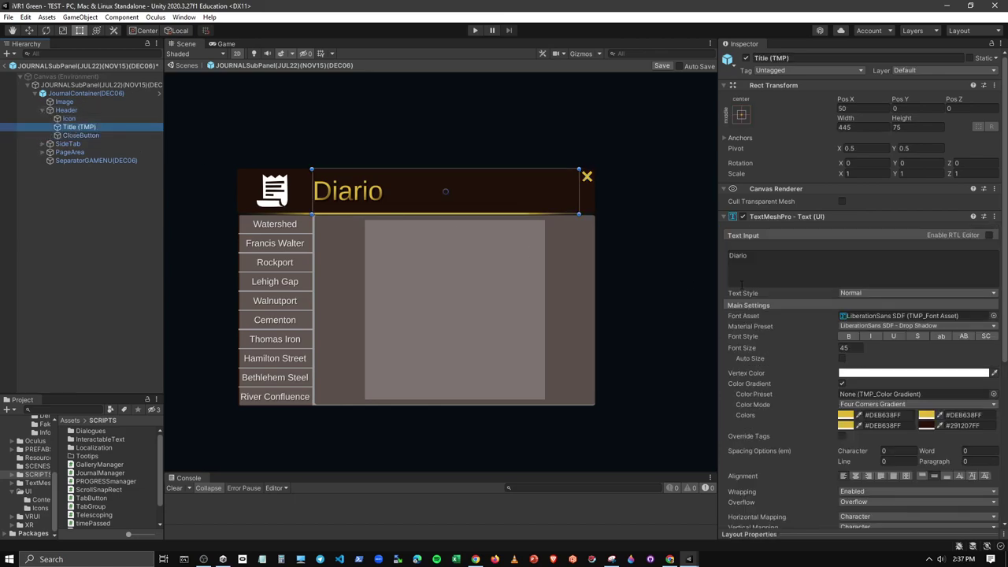
Step: Select SideTab and try dropping the TabGroup script onto it
scroll(744, 291, "down", 5)
scroll(748, 300, "up", 5)
left_click(43, 110)
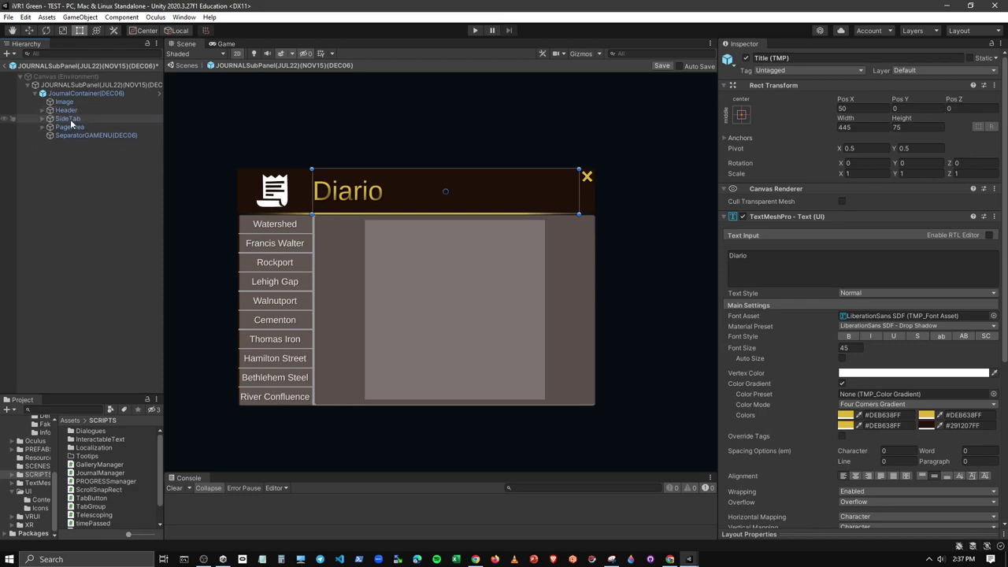
left_click(69, 119)
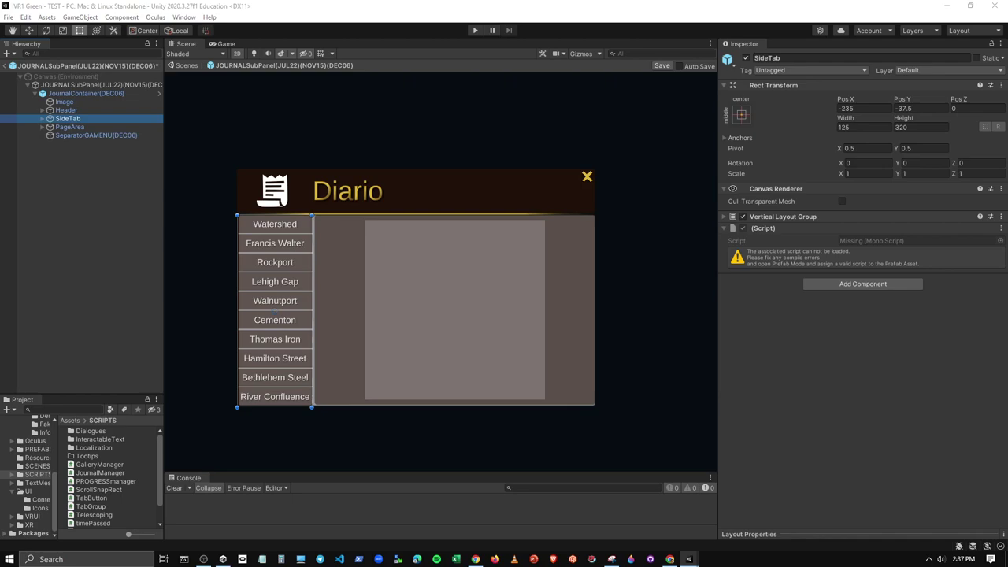
left_click(90, 508)
left_click_drag(90, 508, 815, 323)
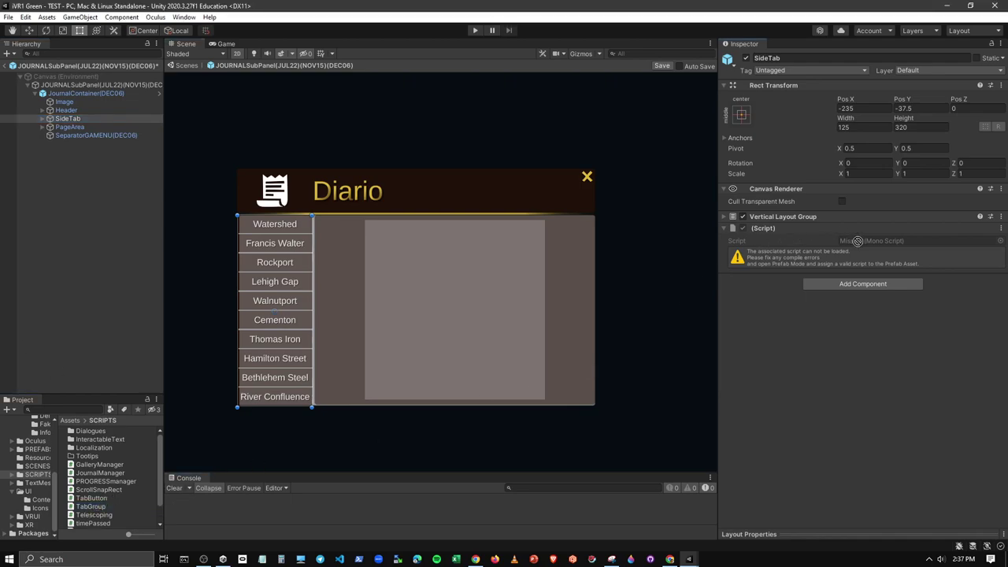
left_click_drag(815, 323, 874, 236)
Step: Remove SideTab's missing-script component and select the TabGroup script
left_click(1001, 229)
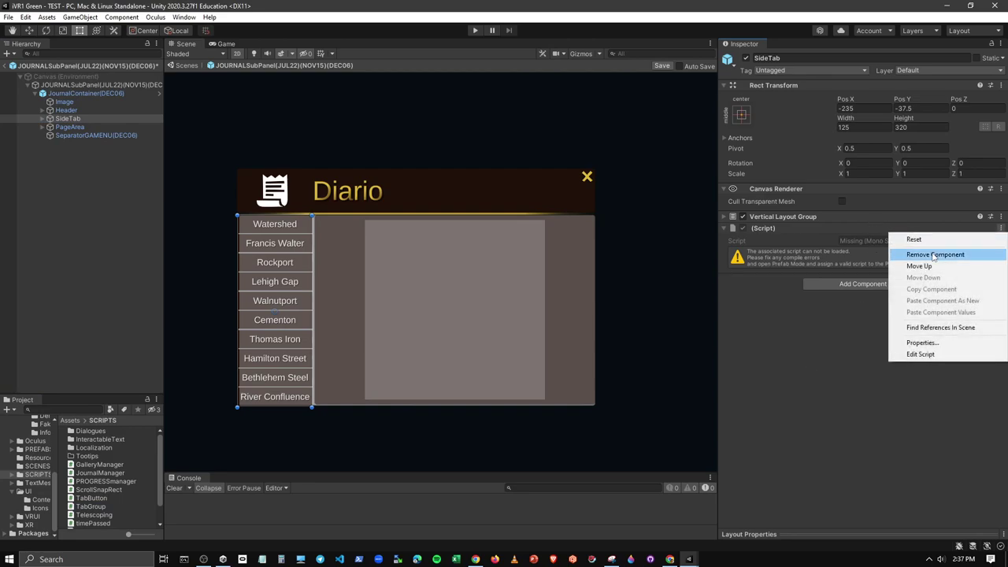
left_click(934, 255)
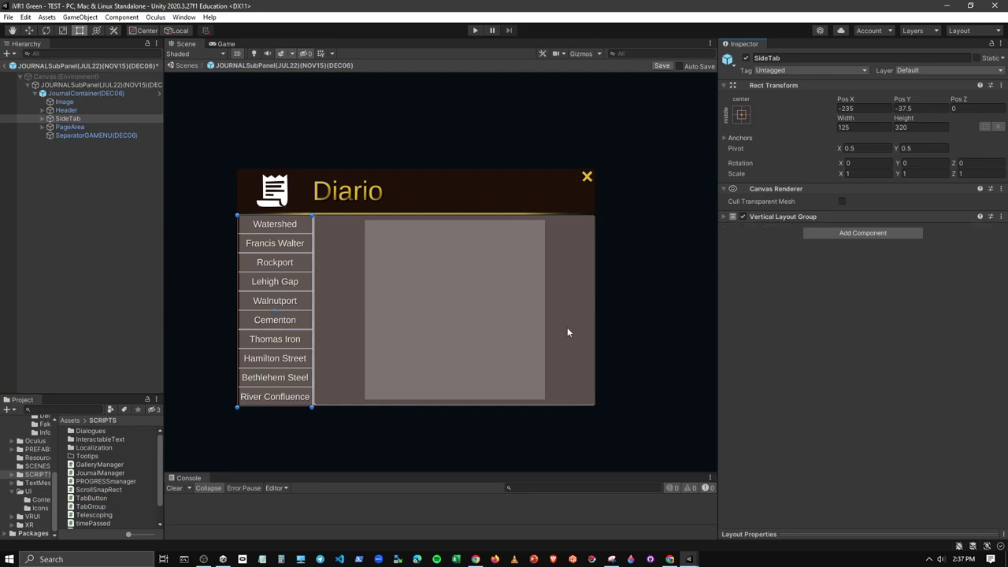
left_click(89, 508)
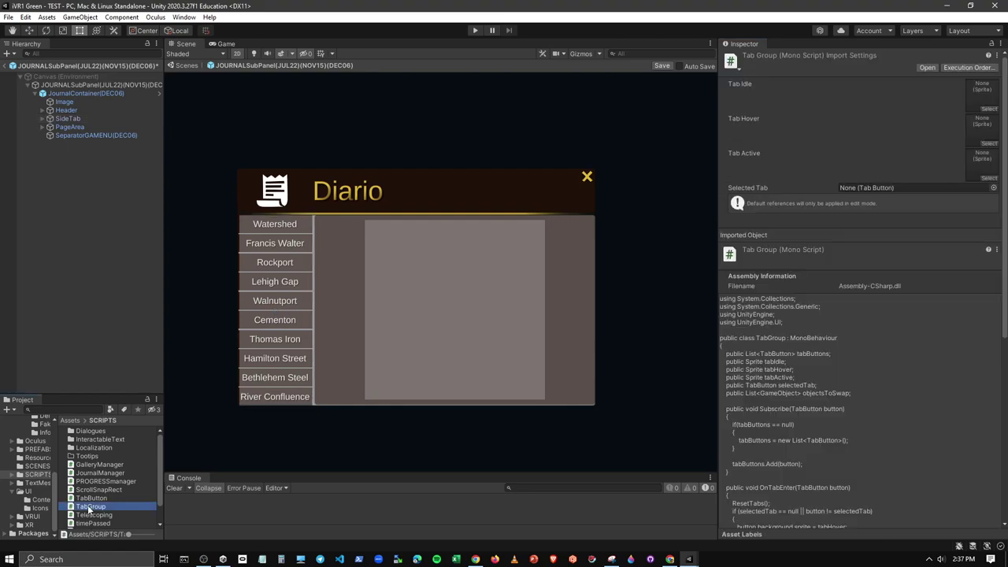
Step: Open TabGroup.cs in Visual Studio from the Project panel
double_click(89, 509)
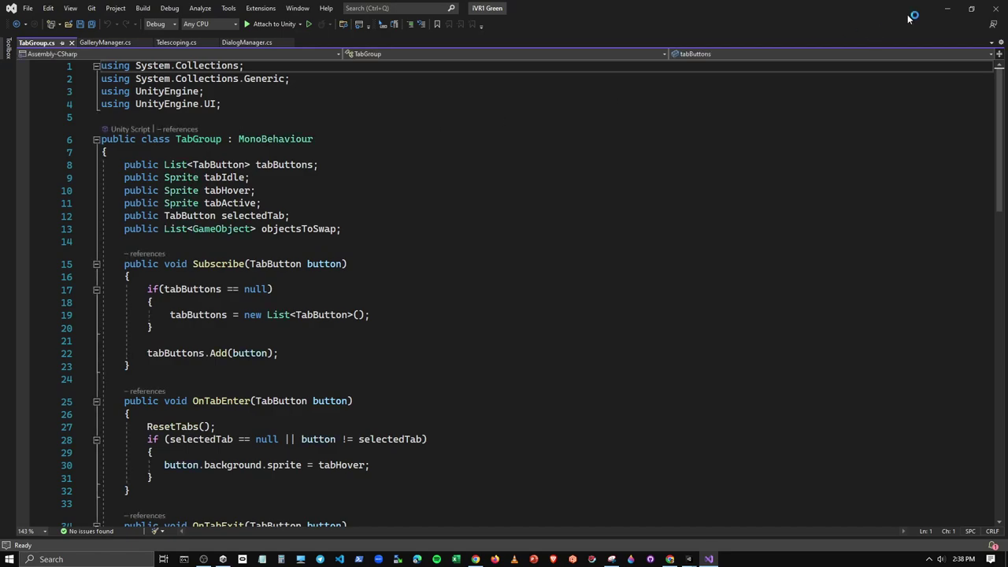
Step: Back in Unity, reselect SideTab and look over its component options
left_click(947, 9)
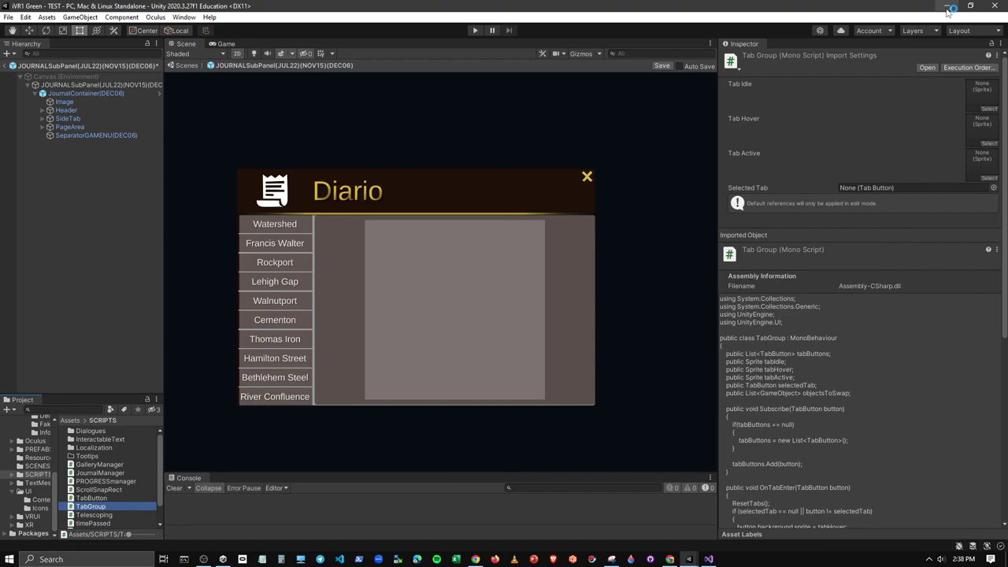
left_click(70, 119)
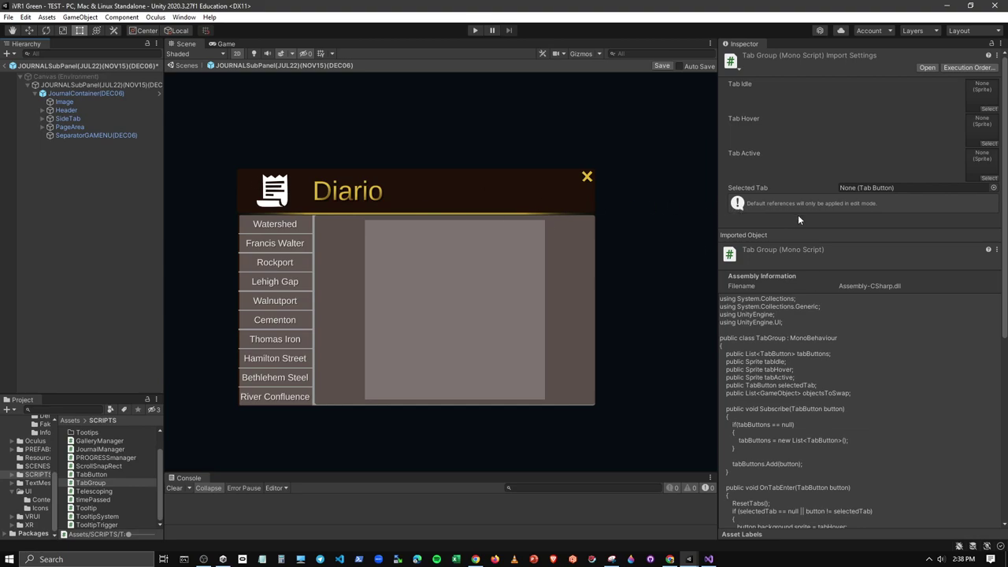
left_click(74, 119)
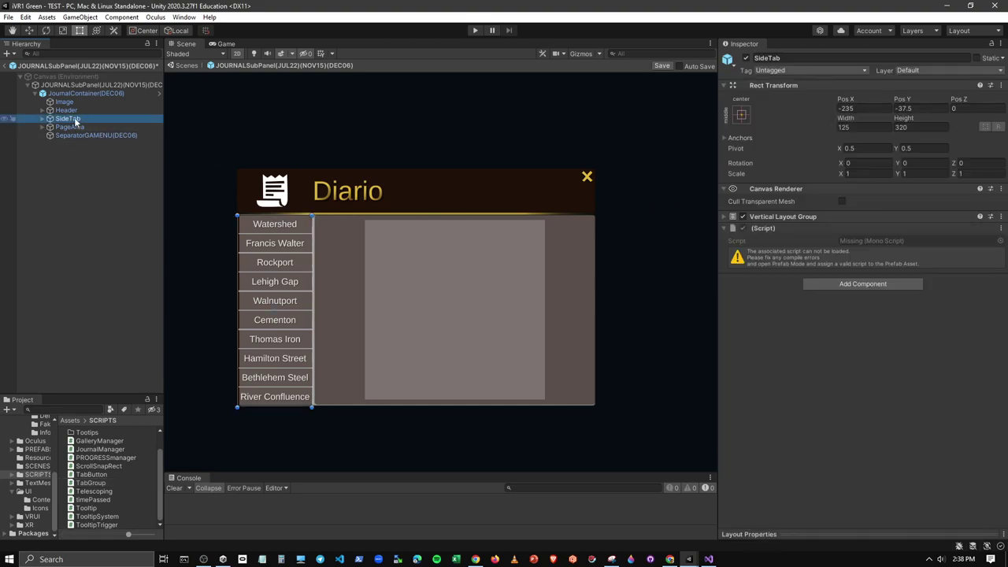
left_click(1002, 228)
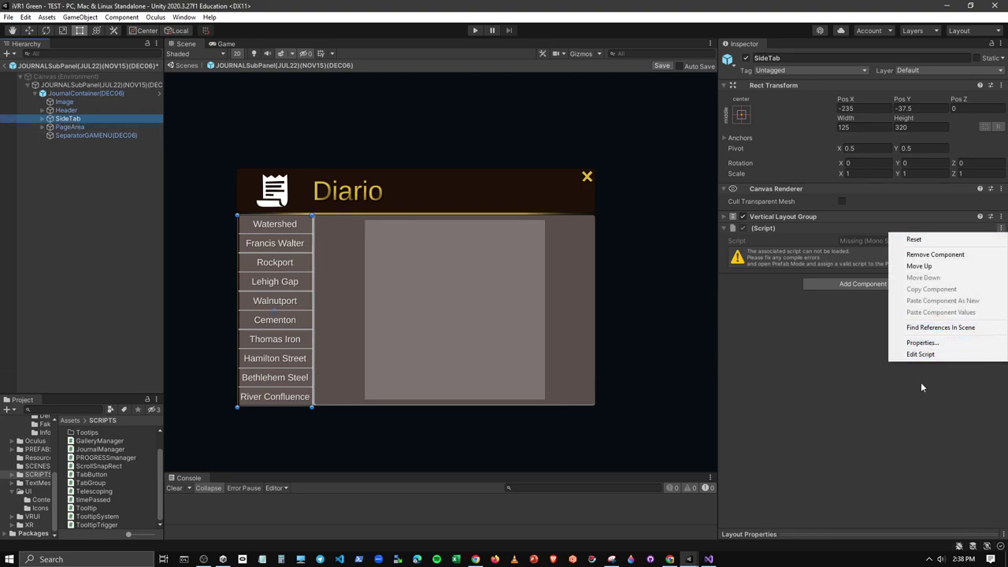
left_click(922, 354)
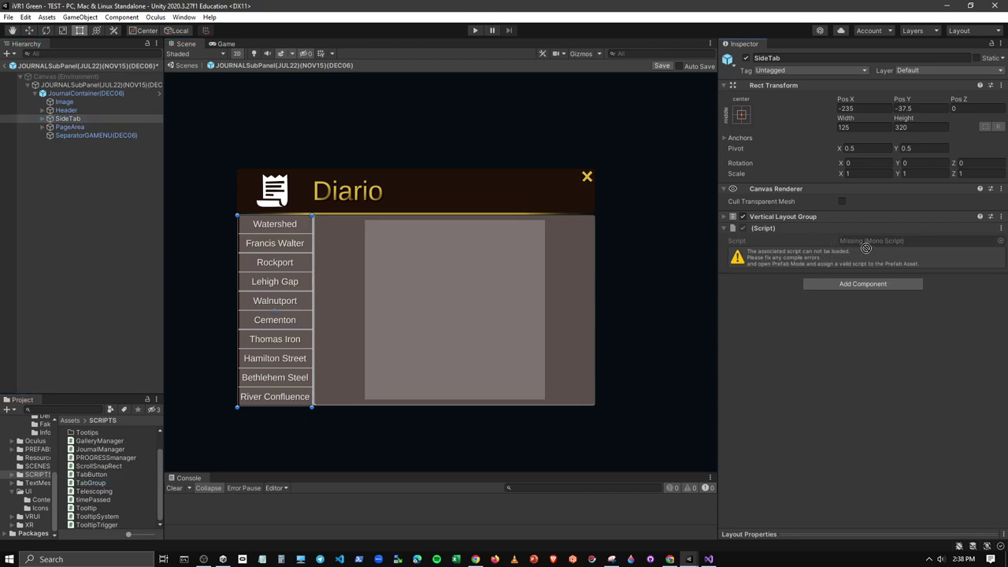
Step: Add the Tab Group component to SideTab and remove the leftover missing script
left_click_drag(866, 248, 882, 280)
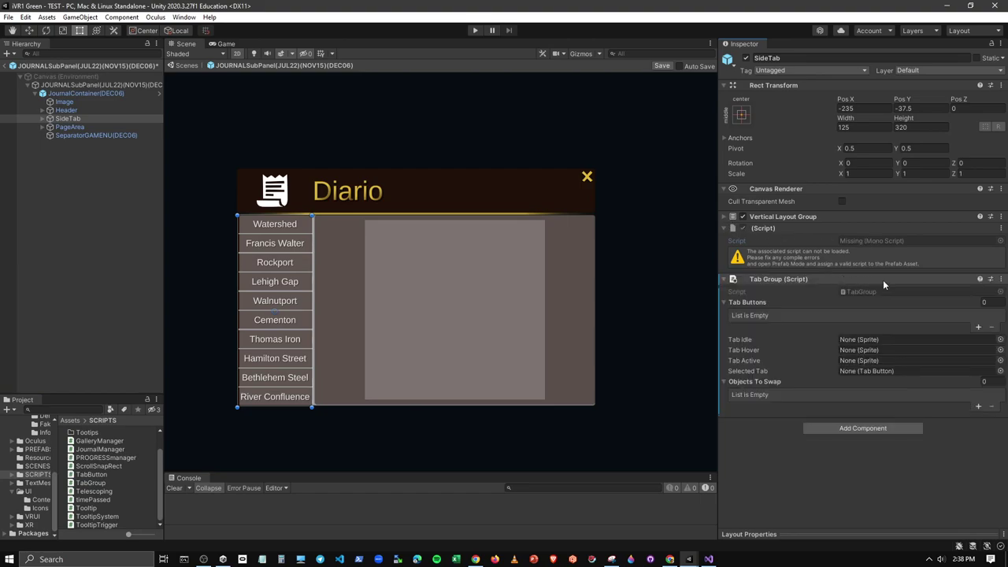
left_click(1001, 227)
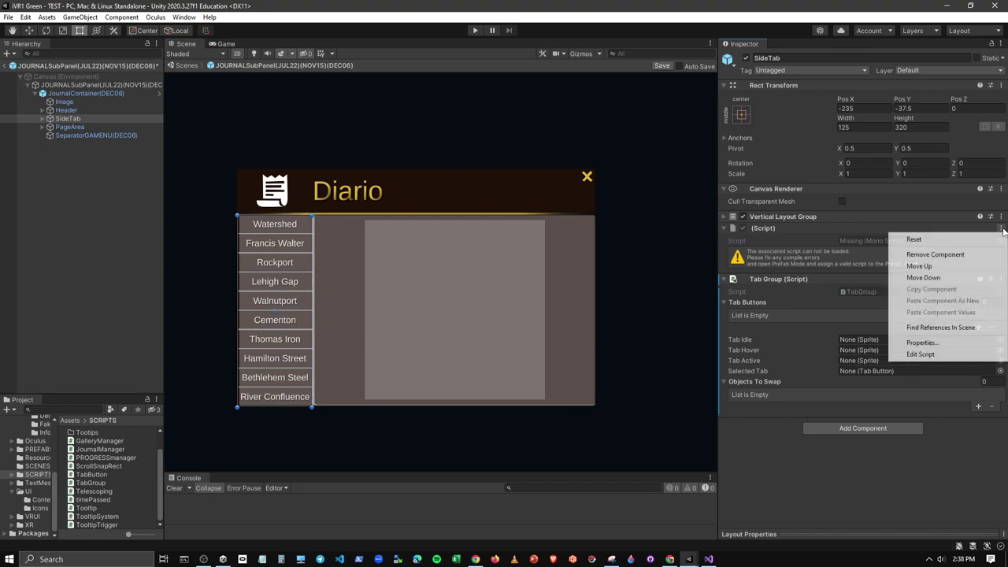
left_click(949, 254)
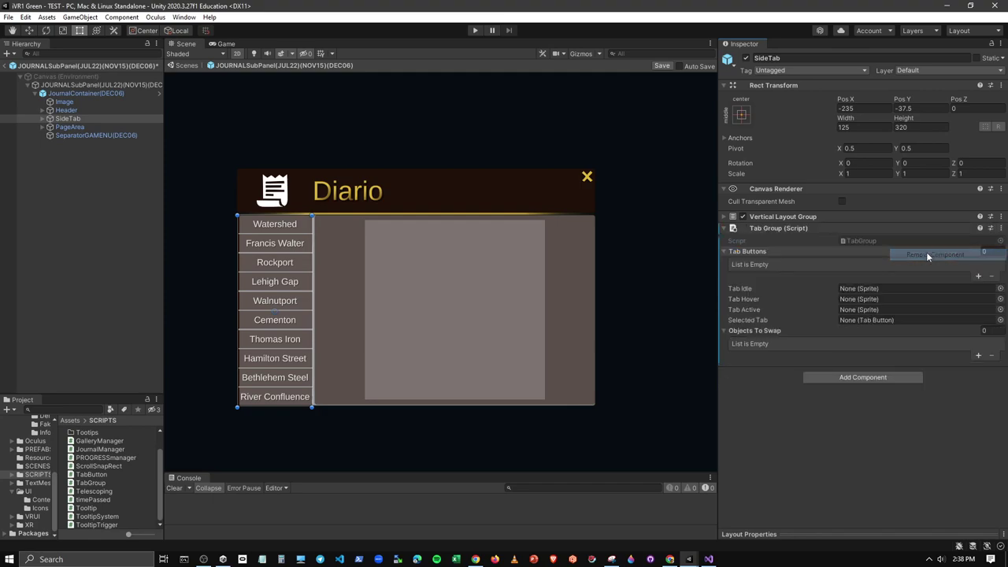
right_click(767, 228)
mouse_move(812, 246)
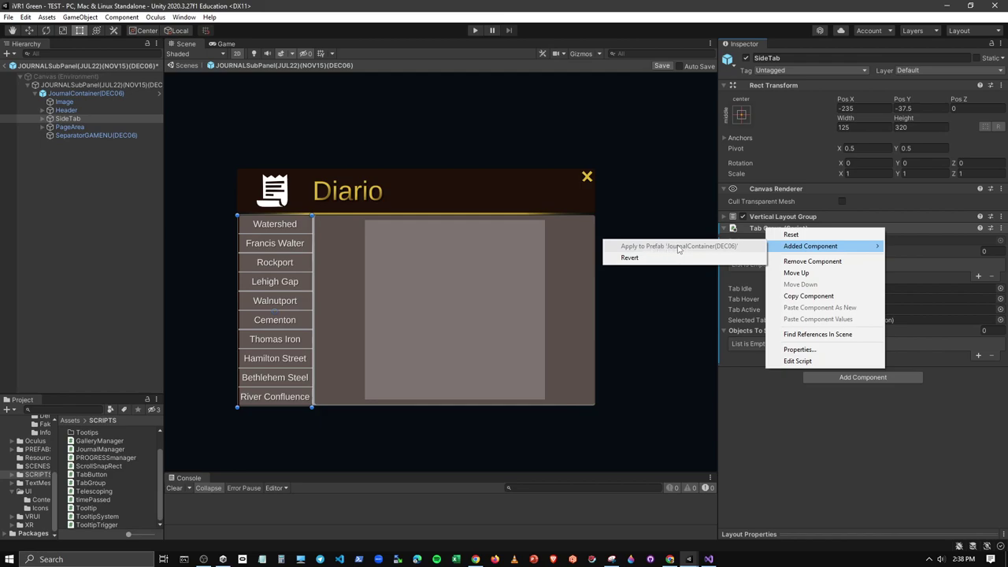
left_click(762, 450)
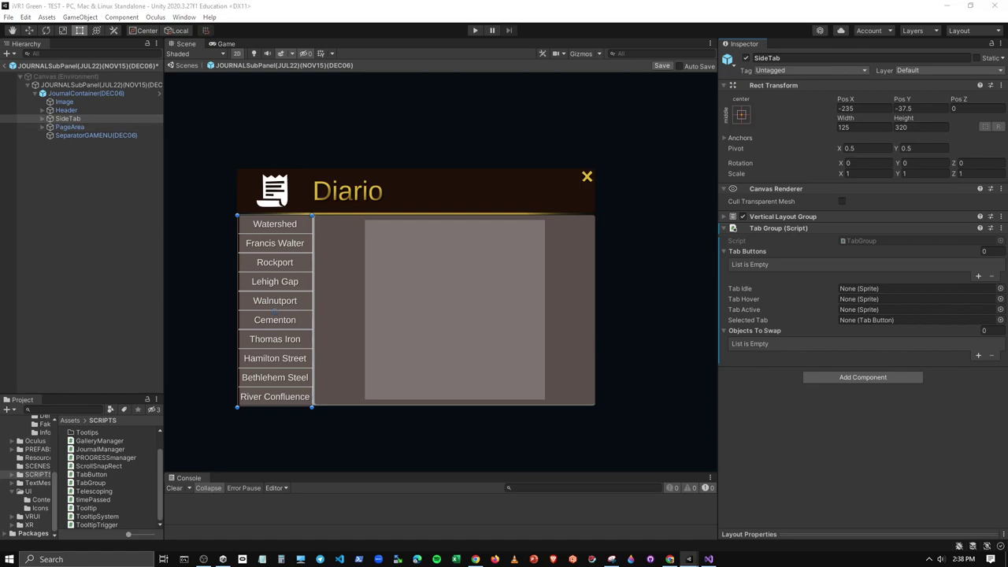
left_click(1001, 228)
Step: Remove the Tab Group script from SideTab and inspect SeparatorGAMENU(DEC06)
left_click(936, 266)
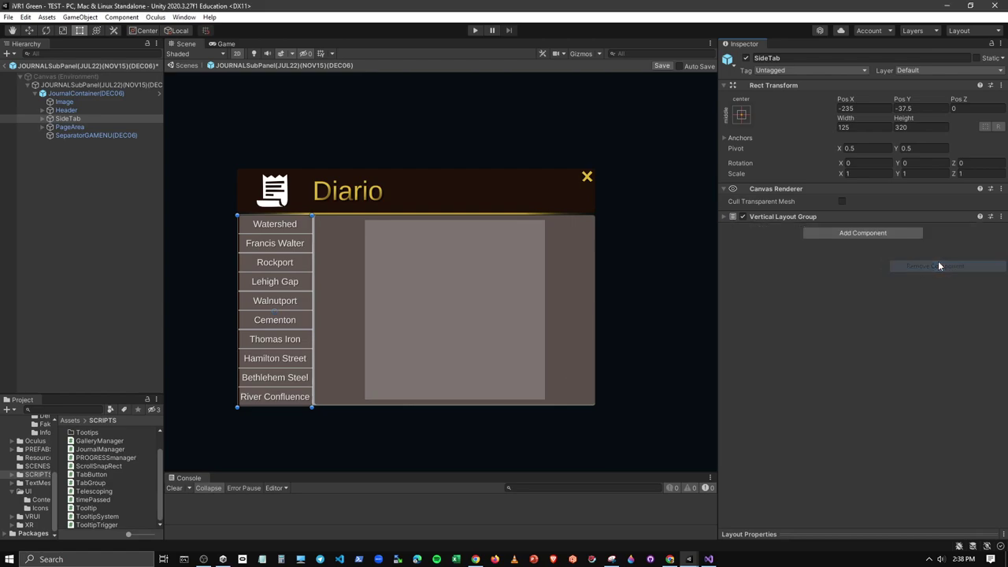
left_click(66, 128)
left_click(61, 134)
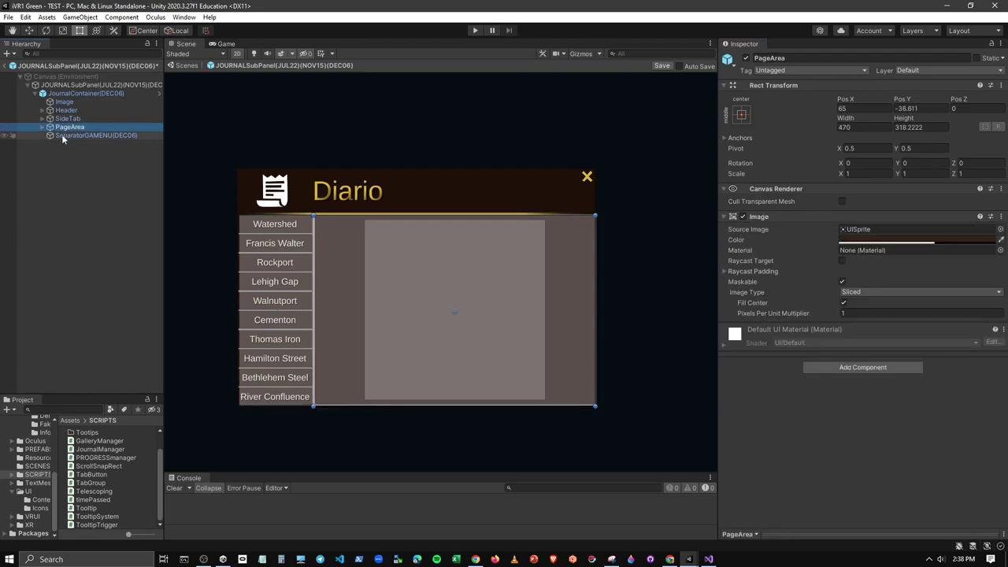
Step: Try saving the JournalContainer(DEC06) prefab, dismiss Saving Failed, and enlarge the Console to read errors
left_click(76, 93)
left_click(159, 93)
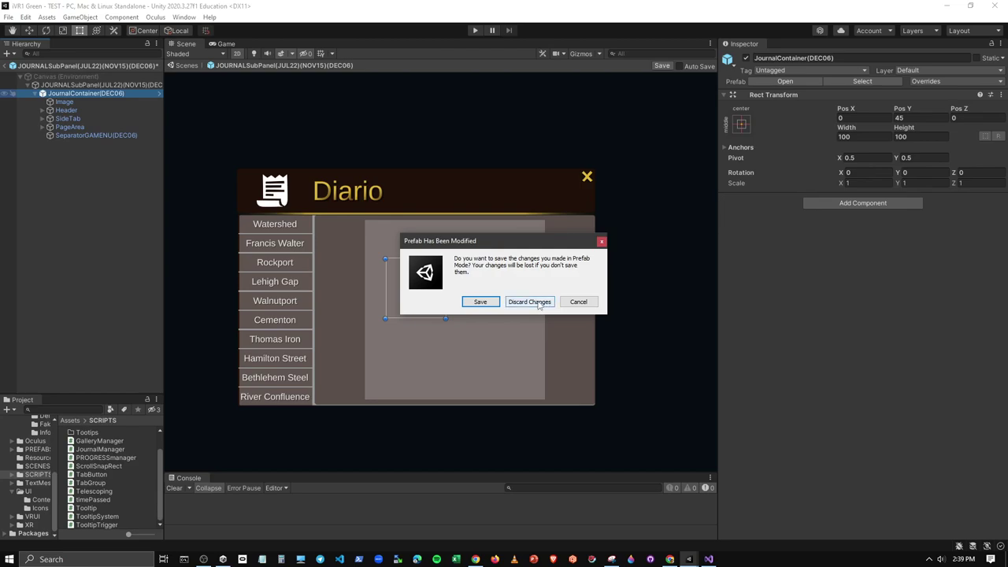
left_click(486, 305)
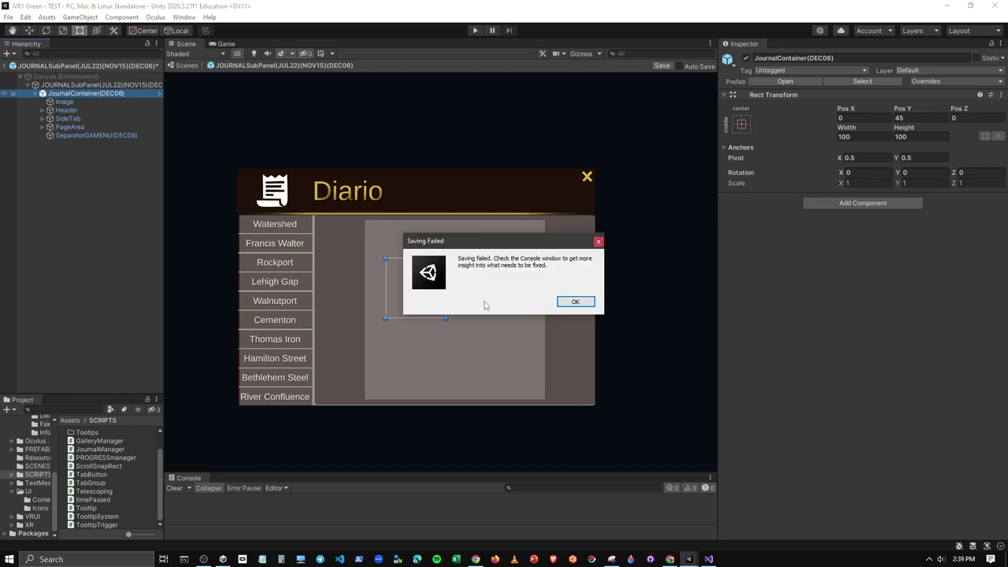
left_click(566, 303)
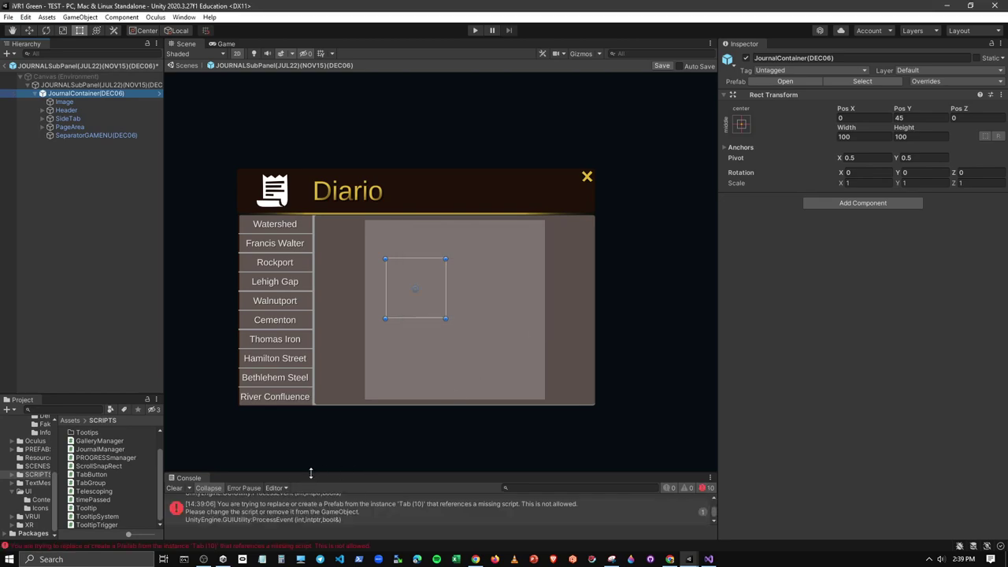
left_click_drag(310, 472, 315, 425)
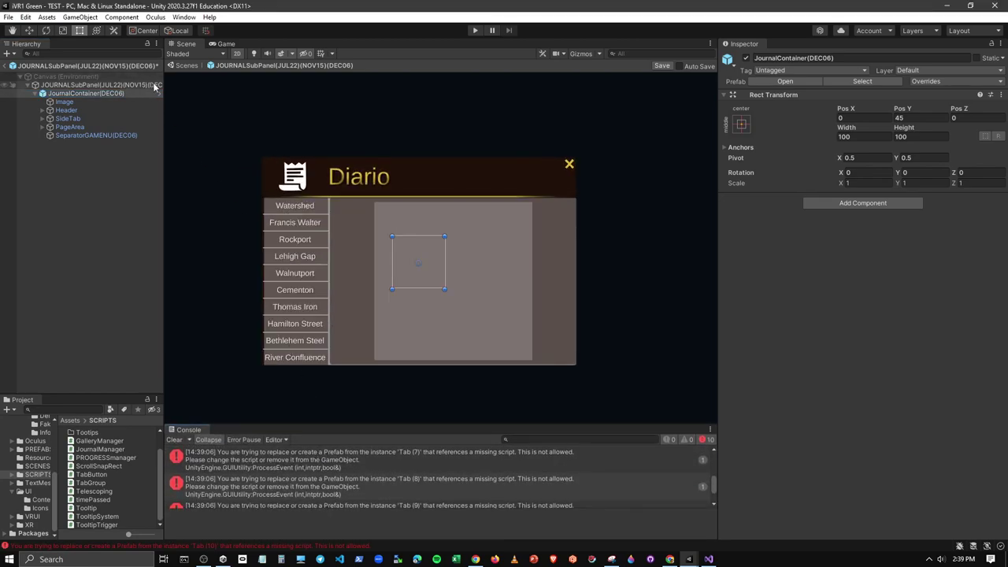
left_click(160, 101)
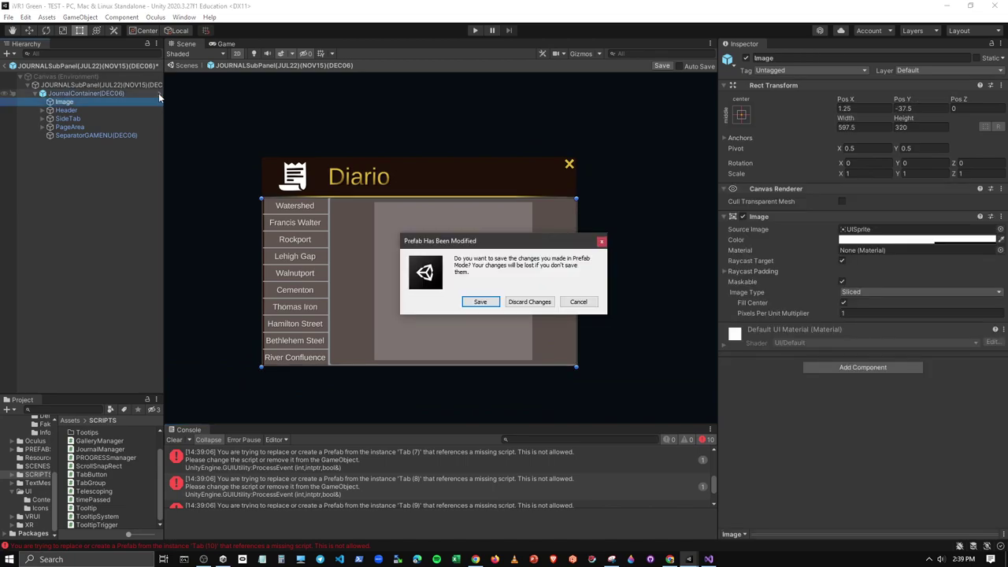
Step: Enter Prefab Mode for JournalContainer(DEC06) and give the header Icon the UI_Icon_Receipt sprite
left_click(543, 301)
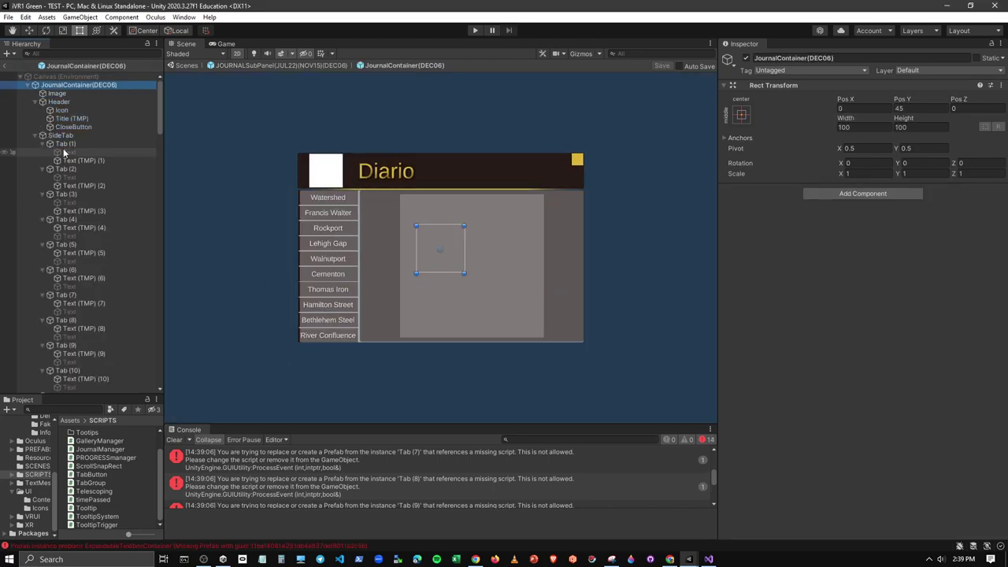
left_click(55, 94)
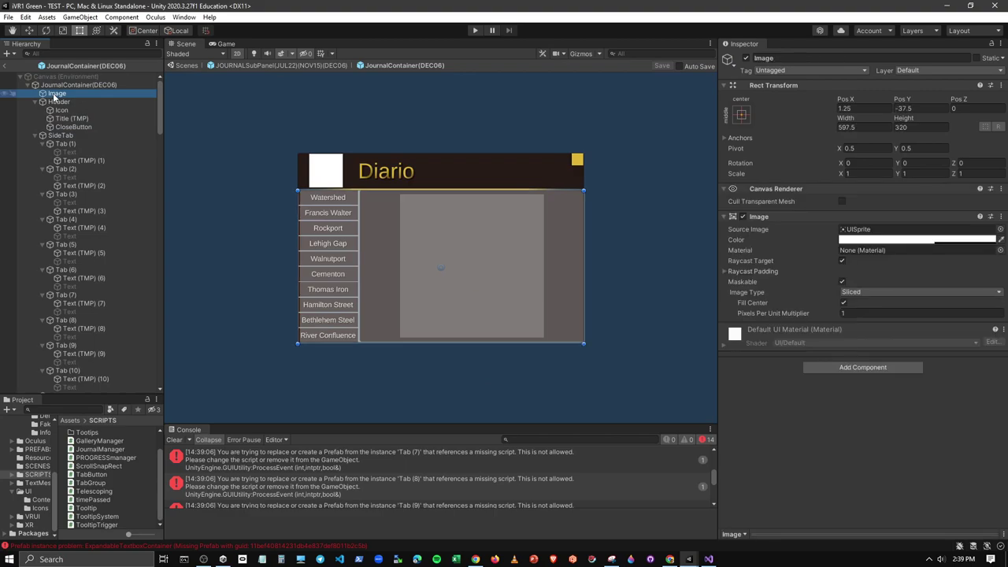
left_click(329, 176)
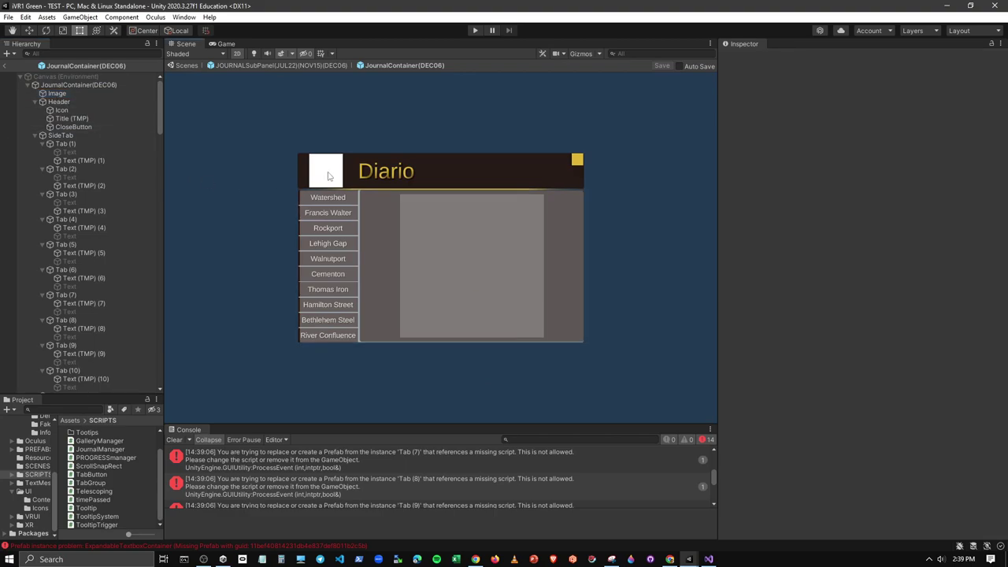
left_click(63, 98)
key("Down")
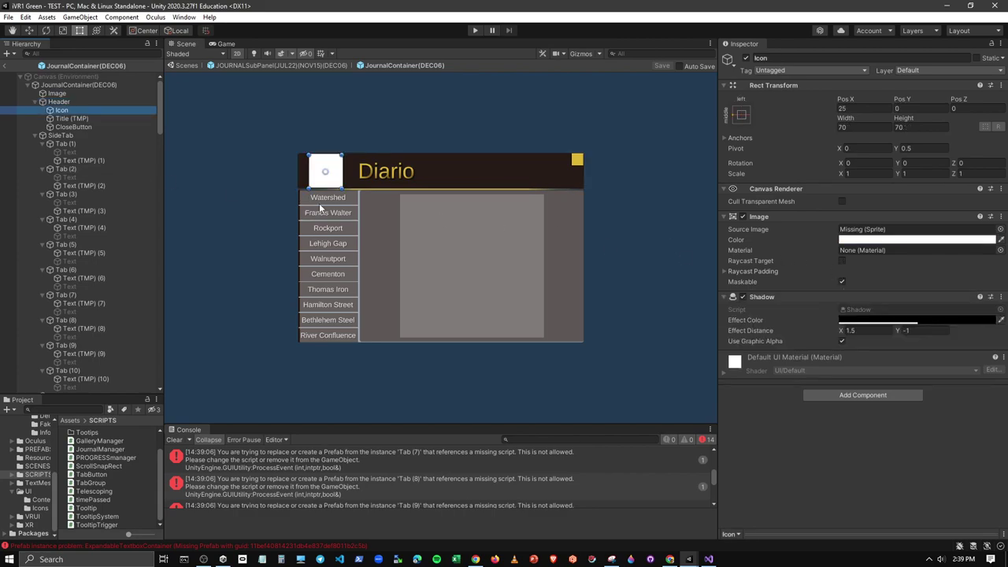
left_click(1000, 229)
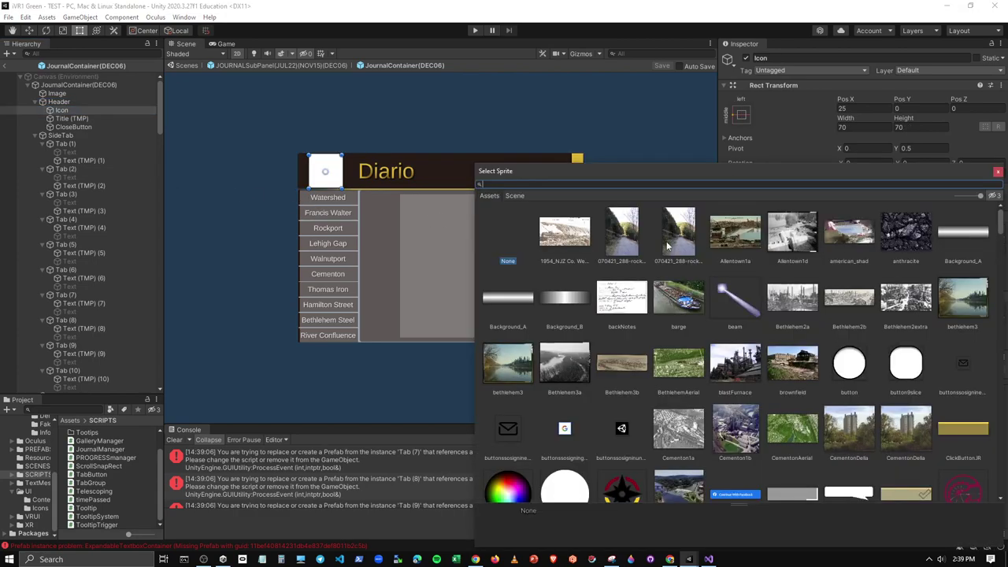
type("rece")
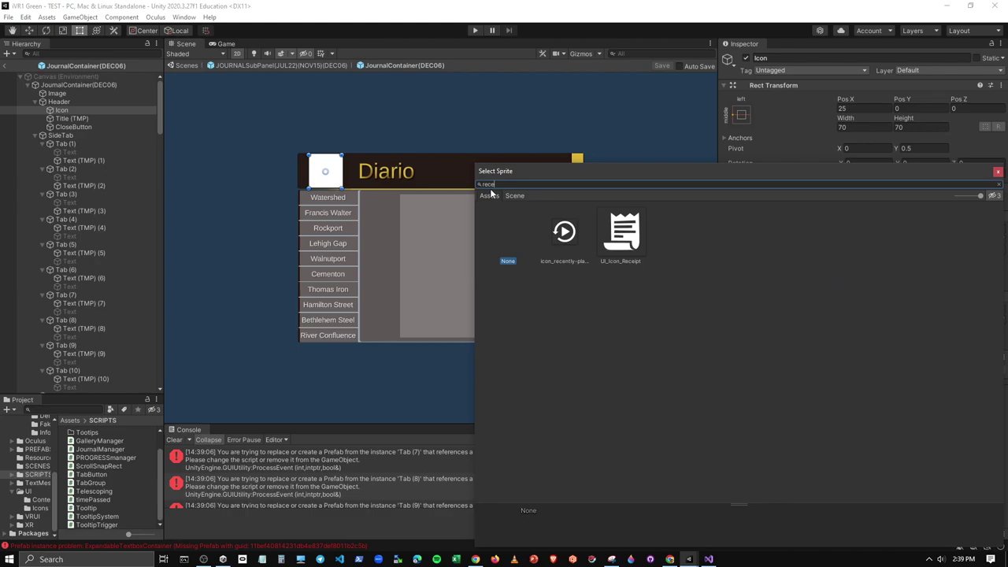
left_click(622, 234)
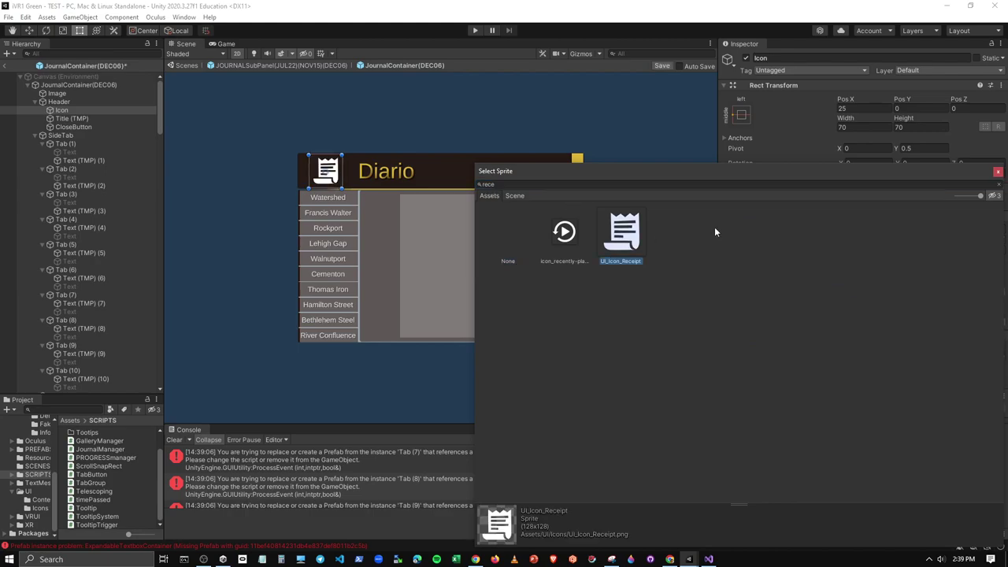
left_click(998, 171)
Step: Set CloseButton's Source Image to the UI_Icon_BtnPsCross cross sprite
left_click(73, 127)
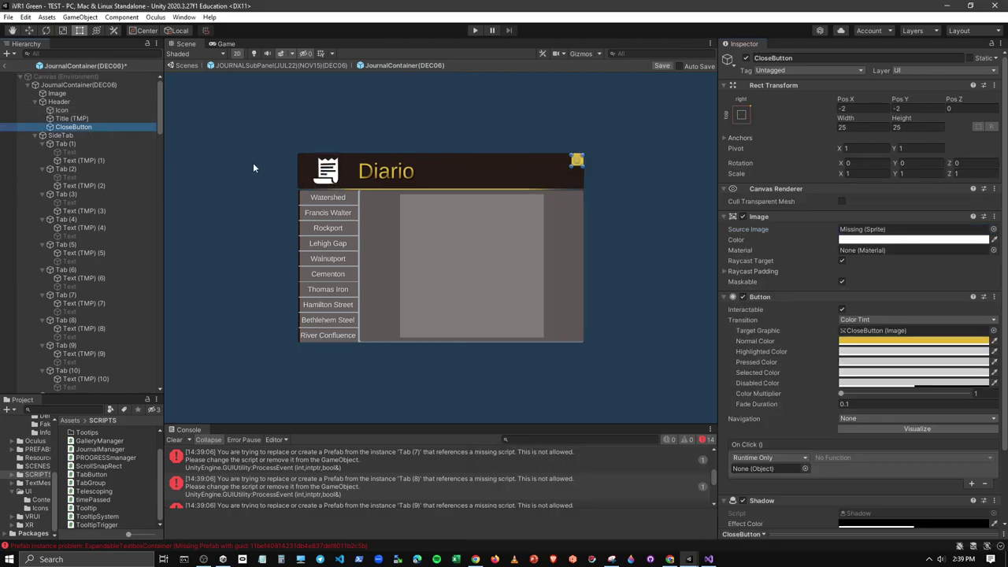
left_click(1000, 234)
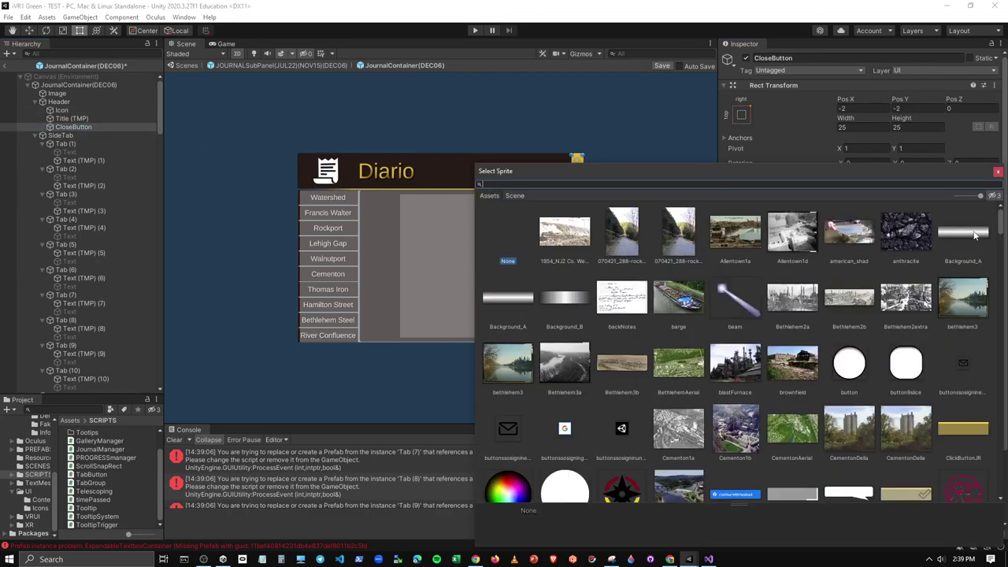
left_click(567, 233)
left_click(998, 170)
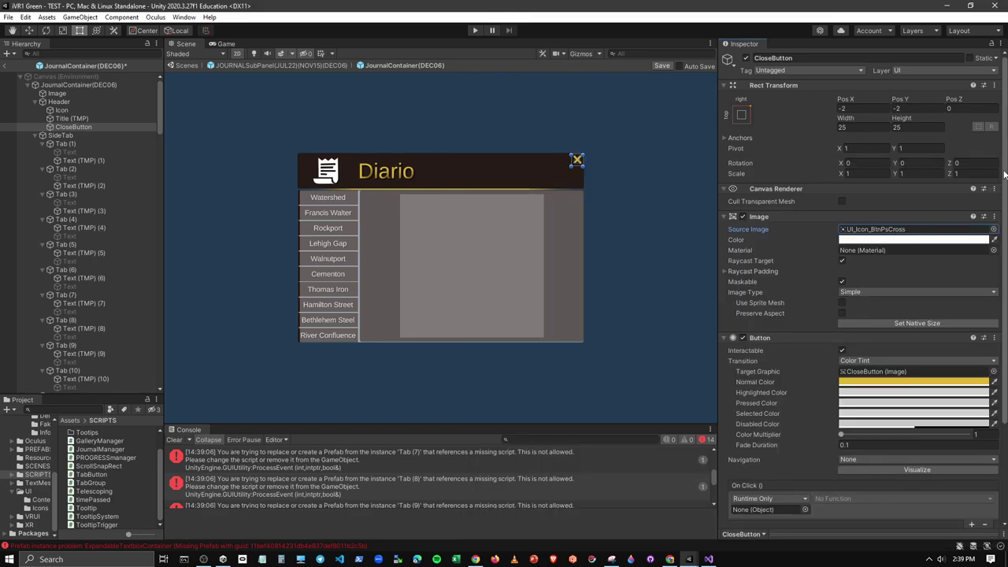
left_click(60, 137)
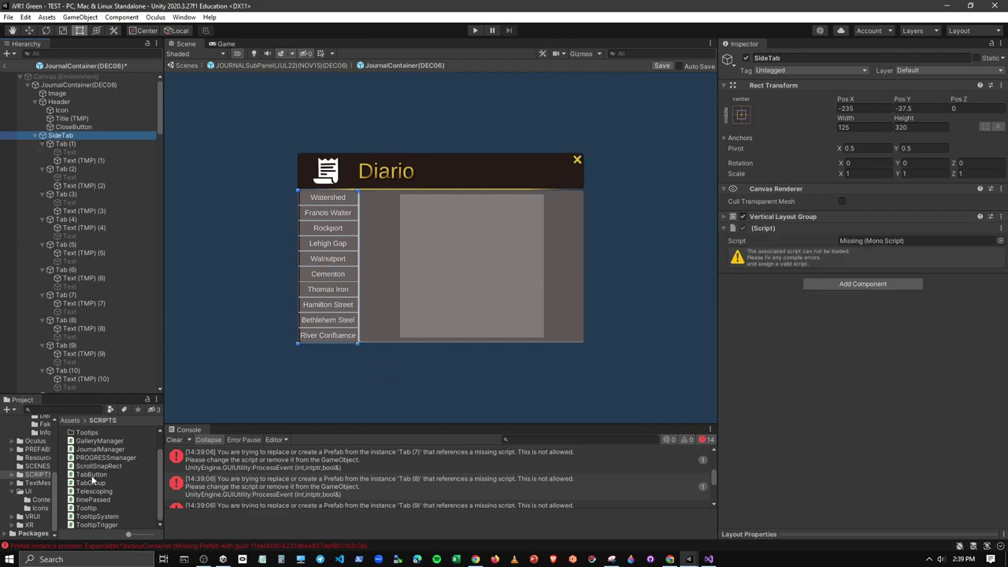
Step: Attach the TabGroup script to SideTab, then assign SideTab as the Tab Group for Tab (1)–Tab (10)
left_click_drag(93, 483, 866, 240)
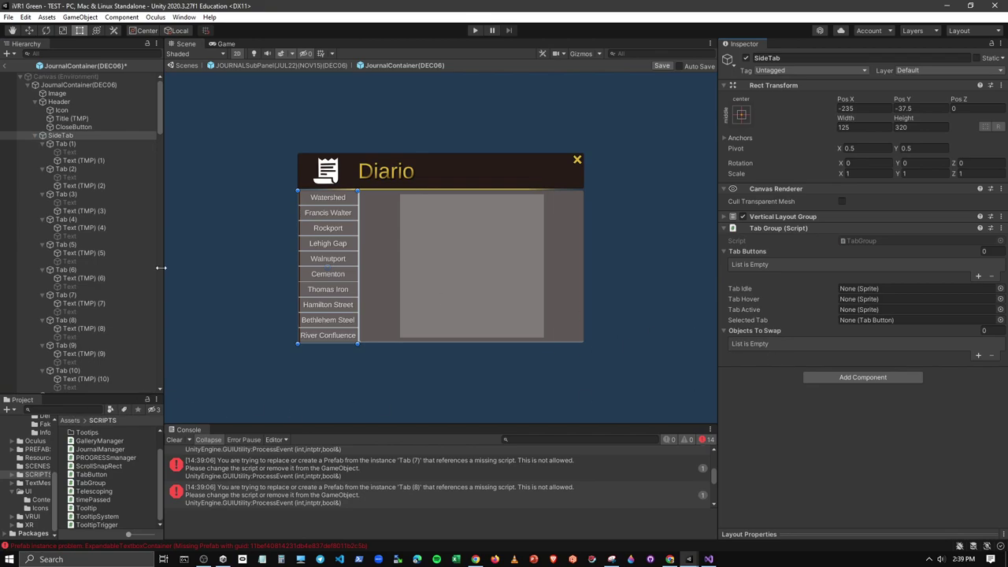
left_click(67, 144)
left_click(66, 169, "ctrl")
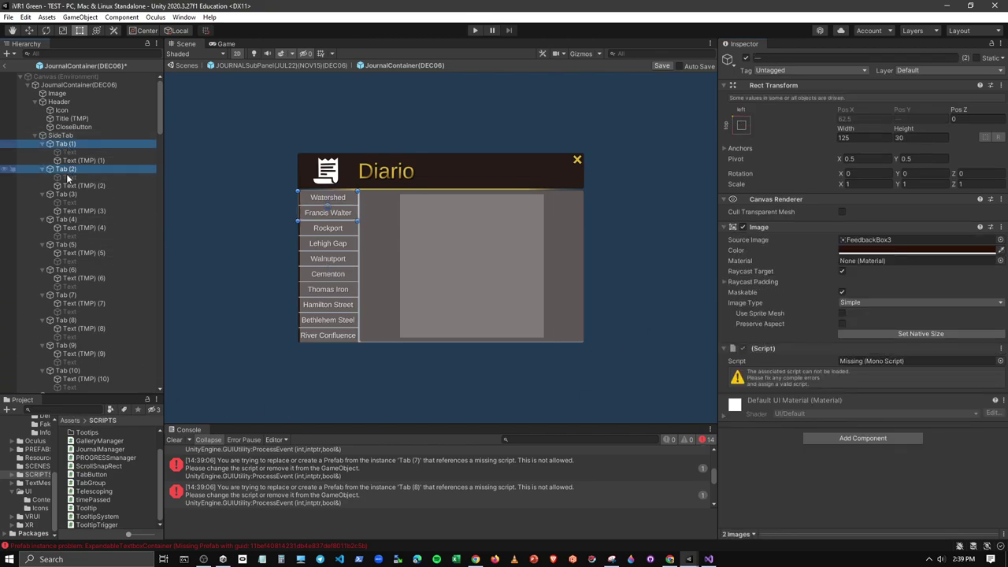
left_click(66, 195, "ctrl")
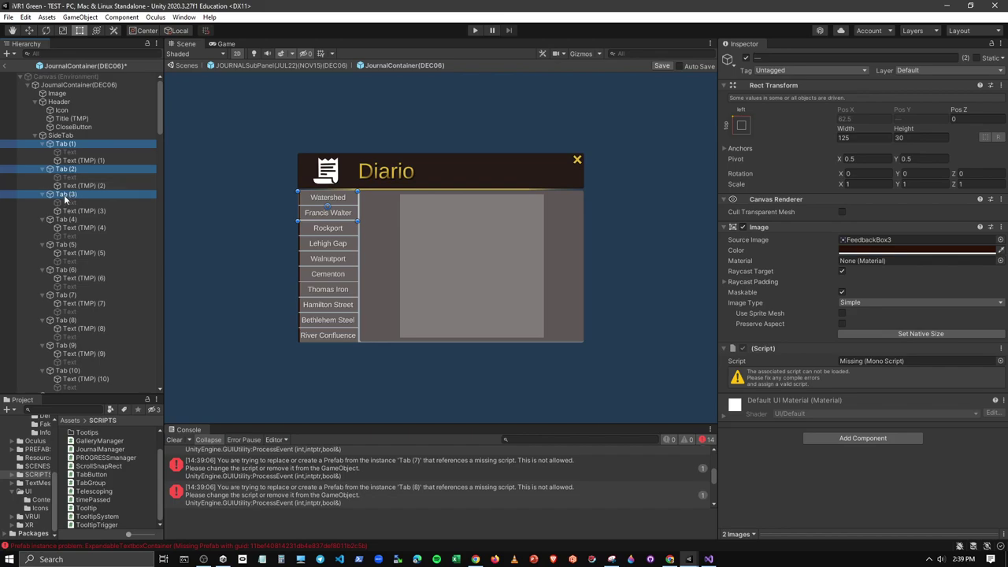
left_click(66, 220, "ctrl")
left_click(67, 245, "ctrl")
left_click(67, 269, "ctrl")
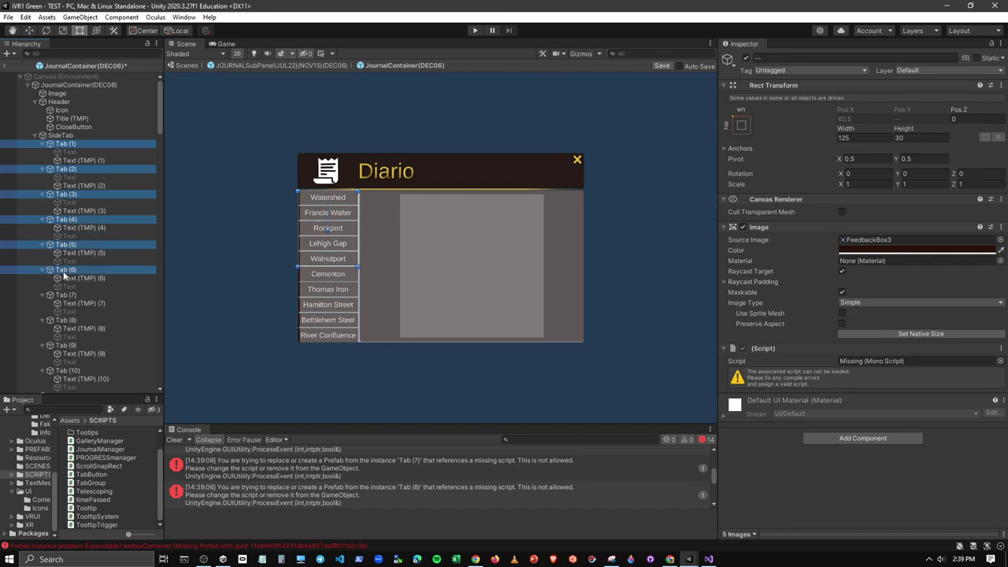
left_click(66, 295, "ctrl")
left_click(67, 320, "ctrl")
left_click(66, 346, "ctrl")
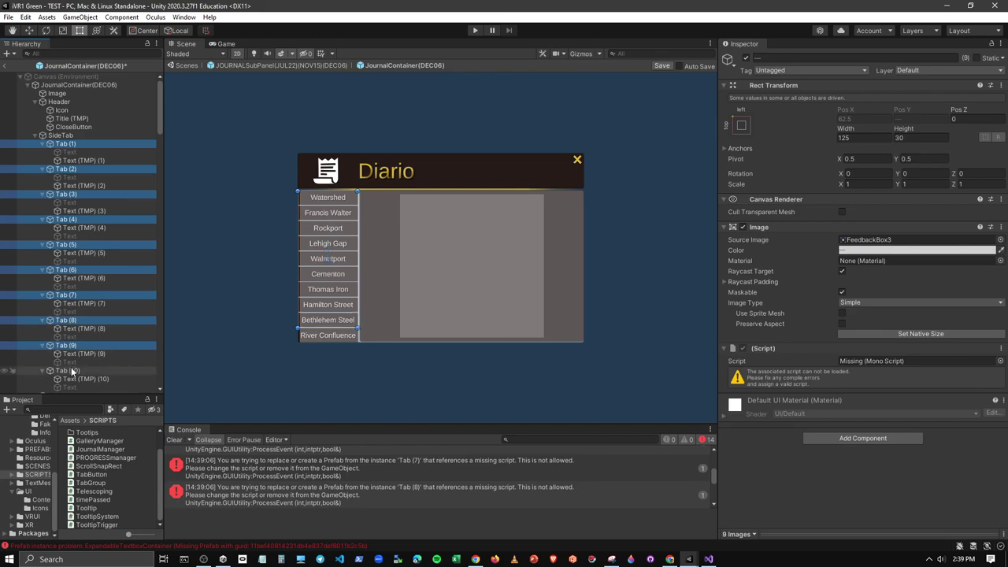
left_click(67, 371, "ctrl")
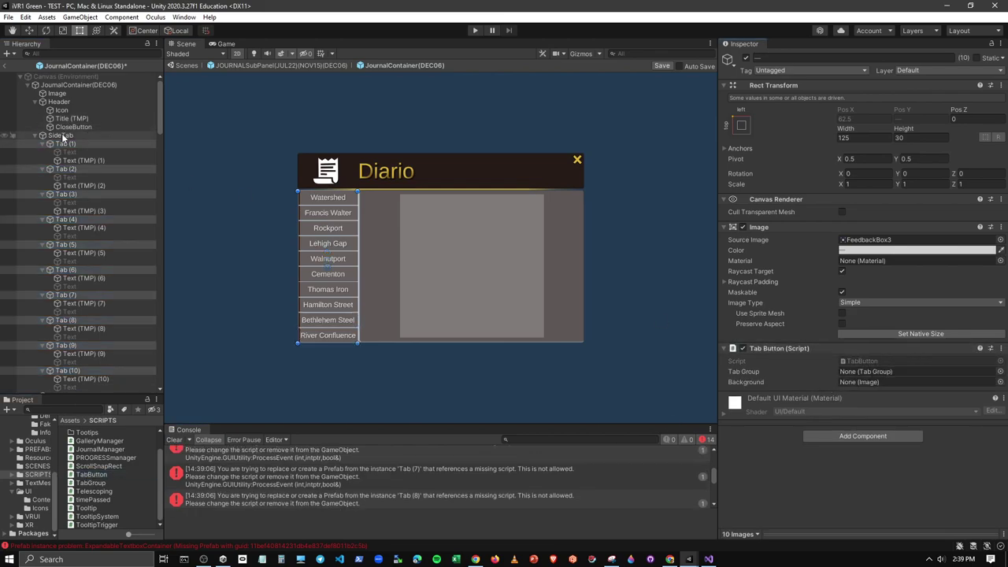
left_click_drag(62, 135, 871, 367)
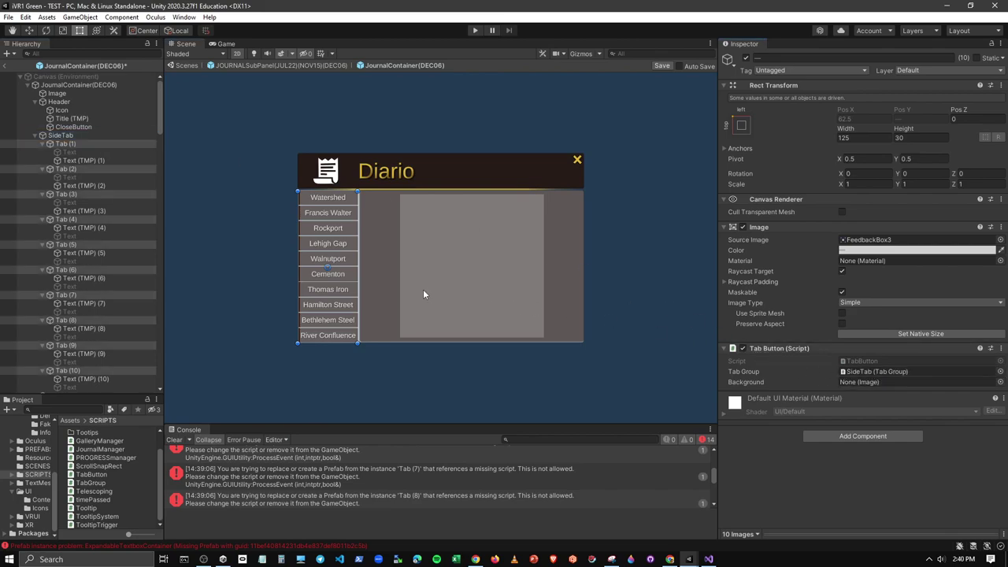
Step: Check SideTab's Tab Group and reselect Tab (1) through Tab (10)
left_click(61, 136)
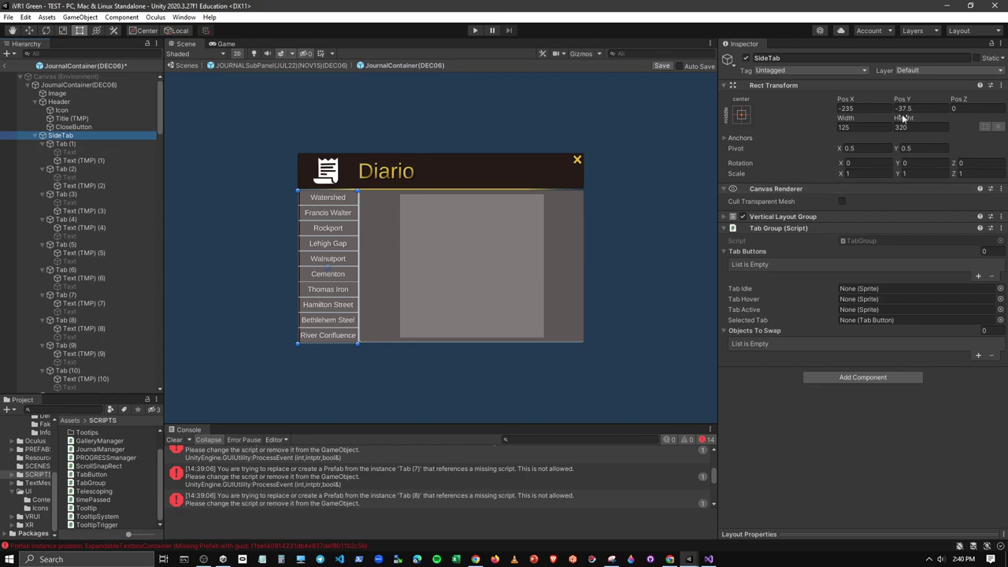
left_click(995, 46)
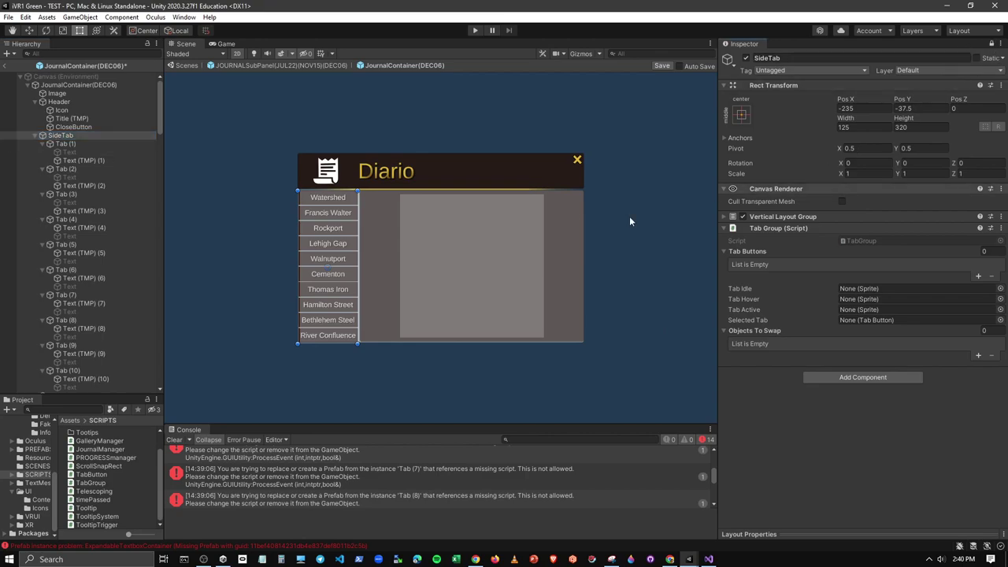
left_click(66, 144)
left_click(68, 169, "ctrl")
left_click(67, 194, "ctrl")
left_click(69, 220, "ctrl")
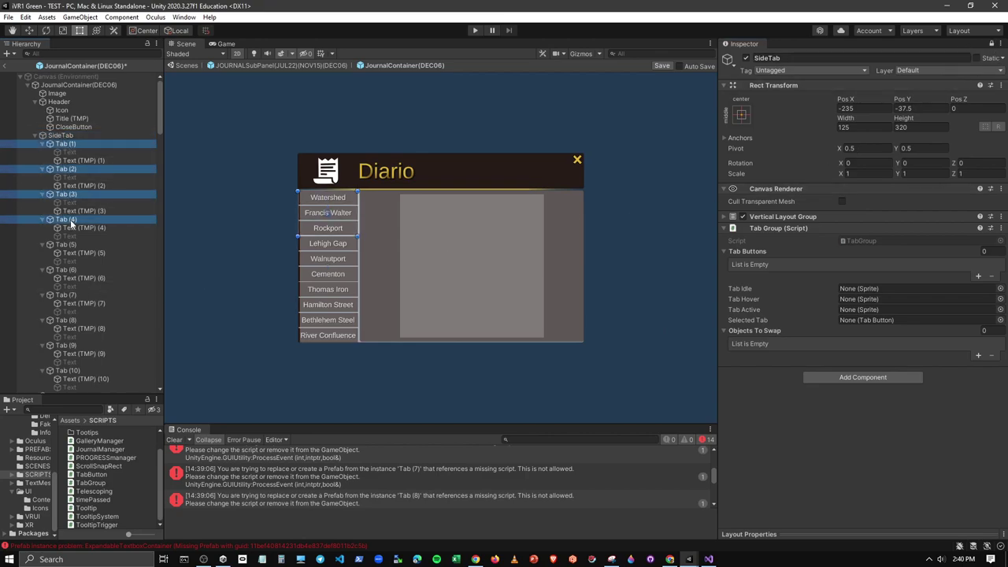
left_click(67, 245, "ctrl")
left_click(67, 271, "ctrl")
left_click(67, 296, "ctrl")
left_click(69, 321, "ctrl")
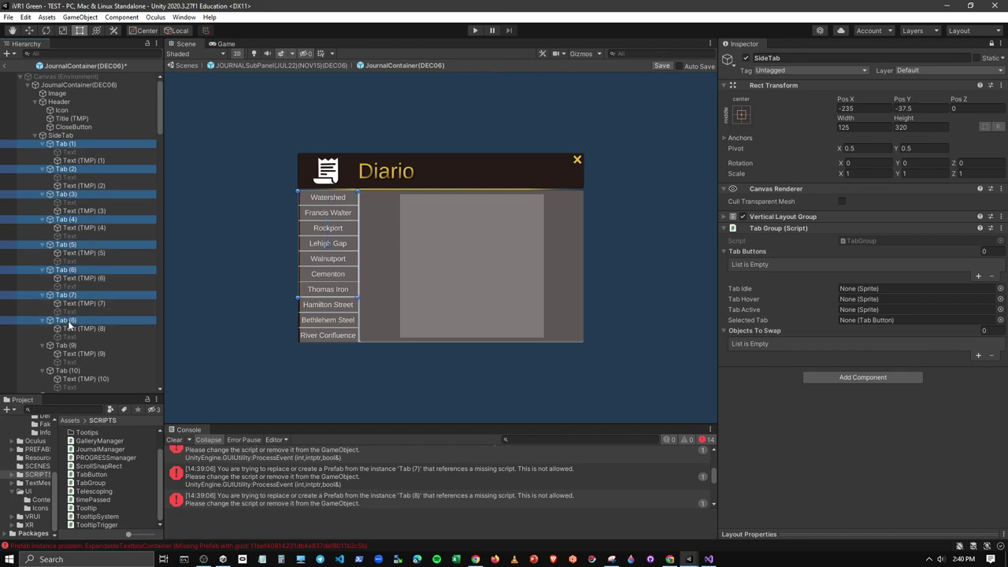
left_click(67, 346, "ctrl")
left_click(67, 371, "ctrl")
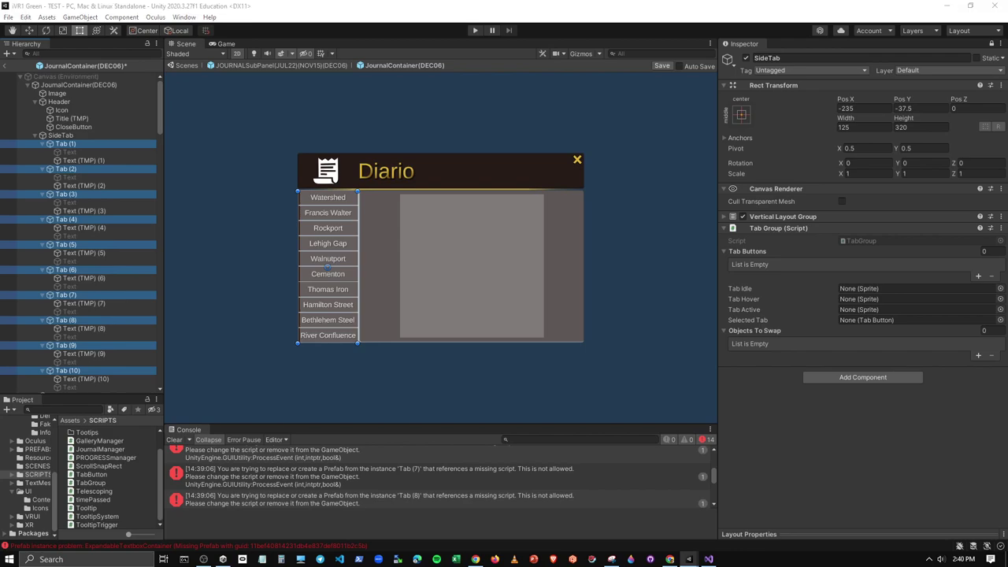
Step: Collapse the page containers under PageArea, Fly-byPages through ConfluencePages
scroll(99, 213, "down", 3)
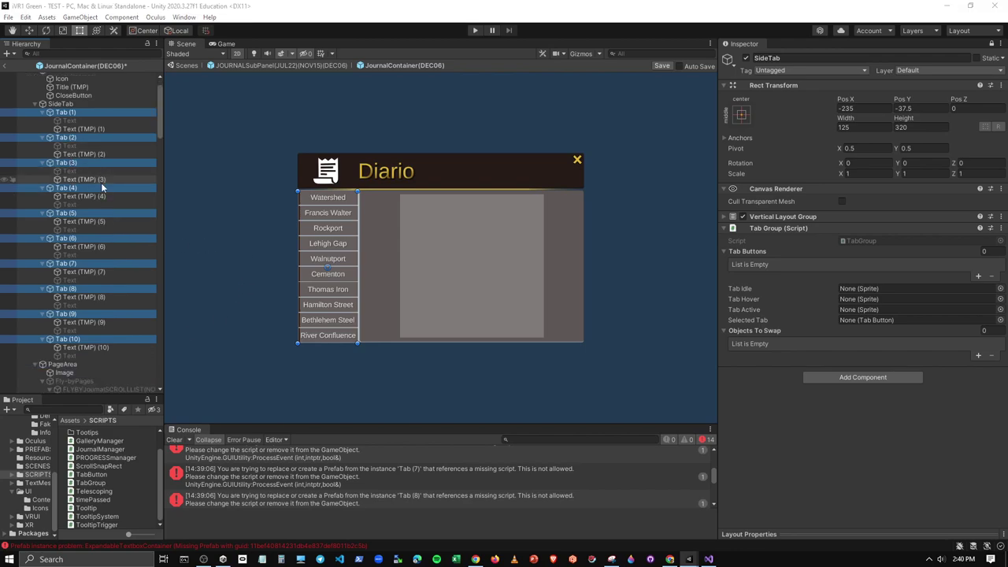
scroll(97, 210, "down", 4)
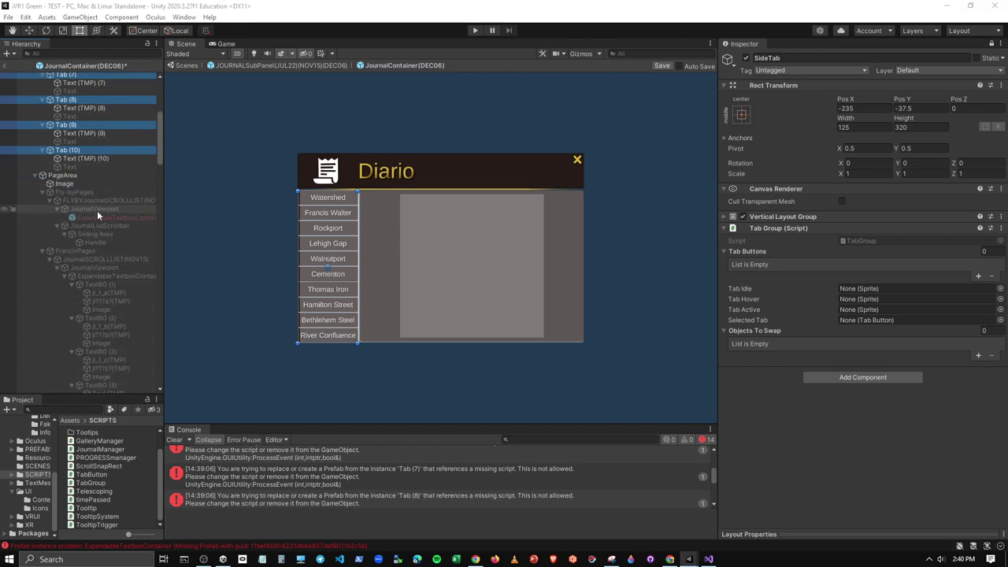
left_click(49, 201)
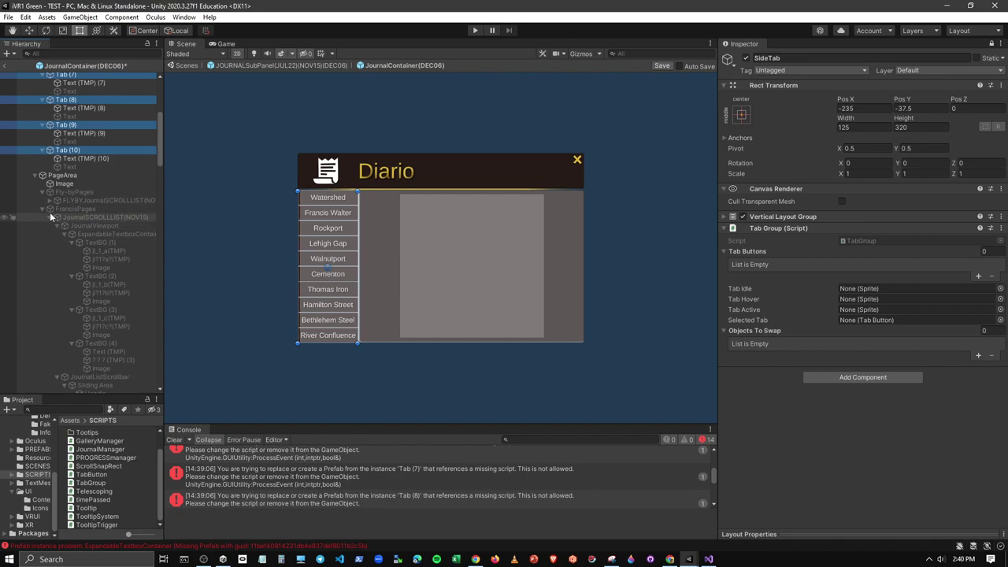
left_click(42, 209)
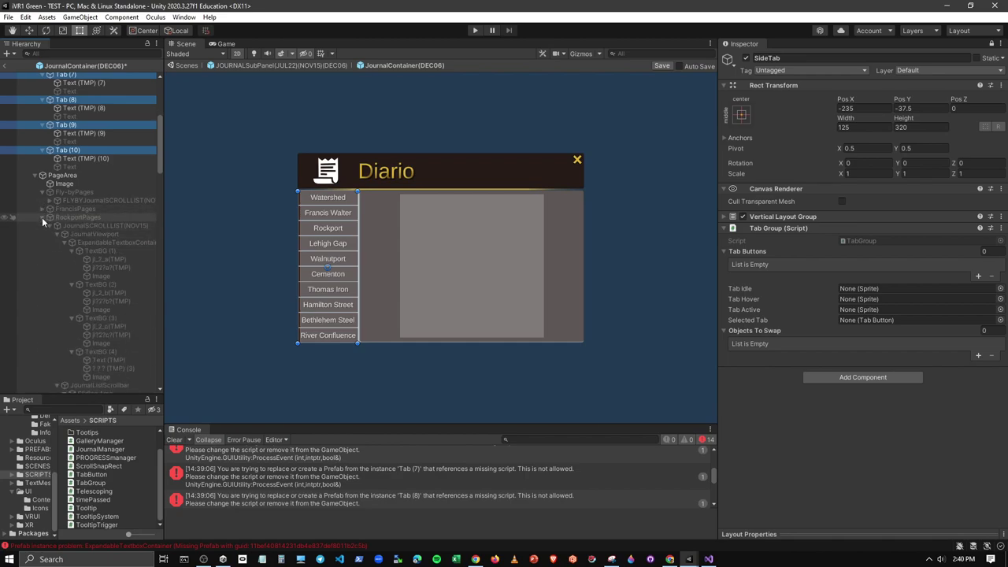
left_click(42, 225)
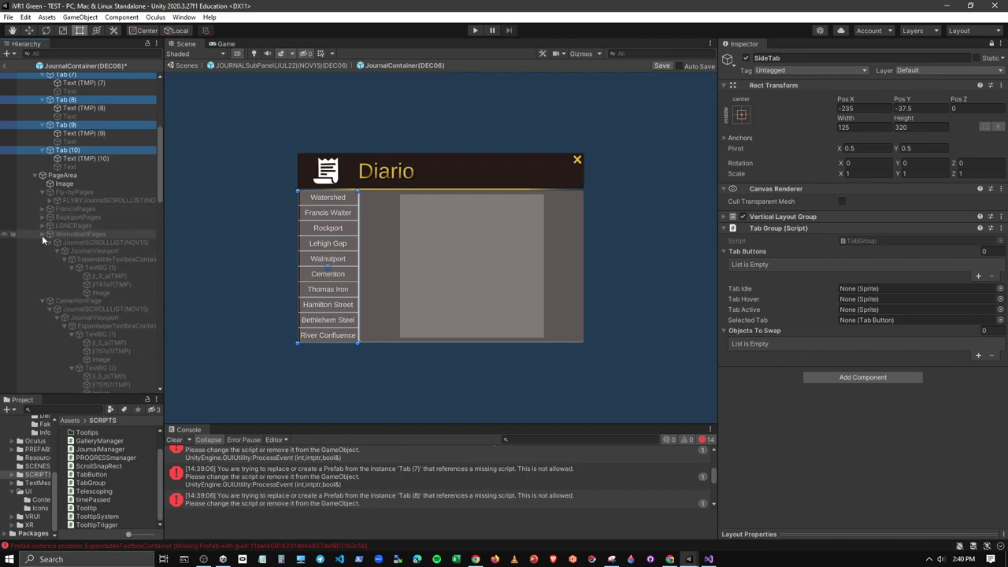
left_click(42, 235)
left_click(42, 242)
left_click(42, 250)
left_click(41, 260)
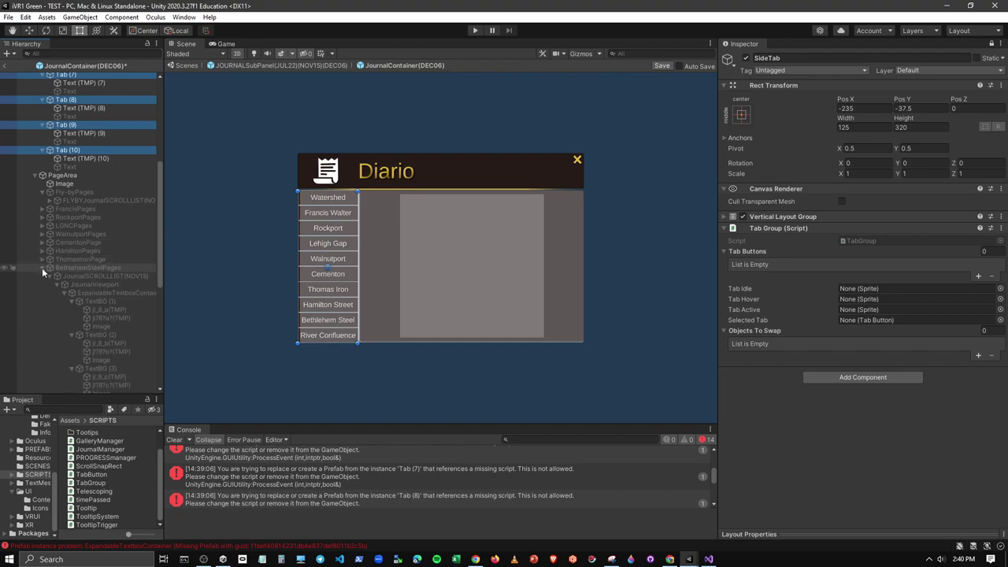
left_click(42, 267)
left_click(42, 277)
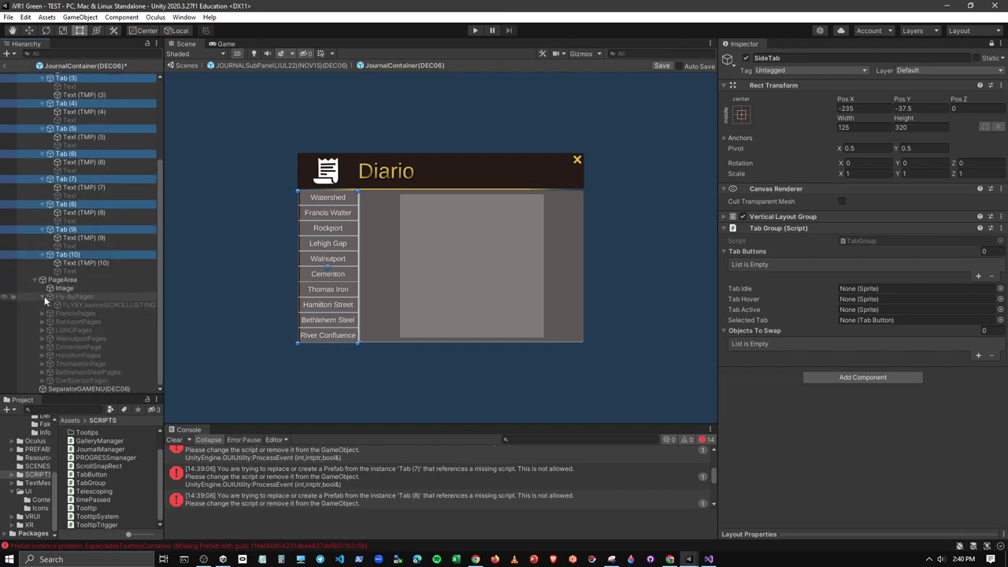
Step: Add the ten containers, Fly-byPages to ConfluencePages, to the Objects To Swap list
left_click(79, 305)
left_click(92, 382, "shift")
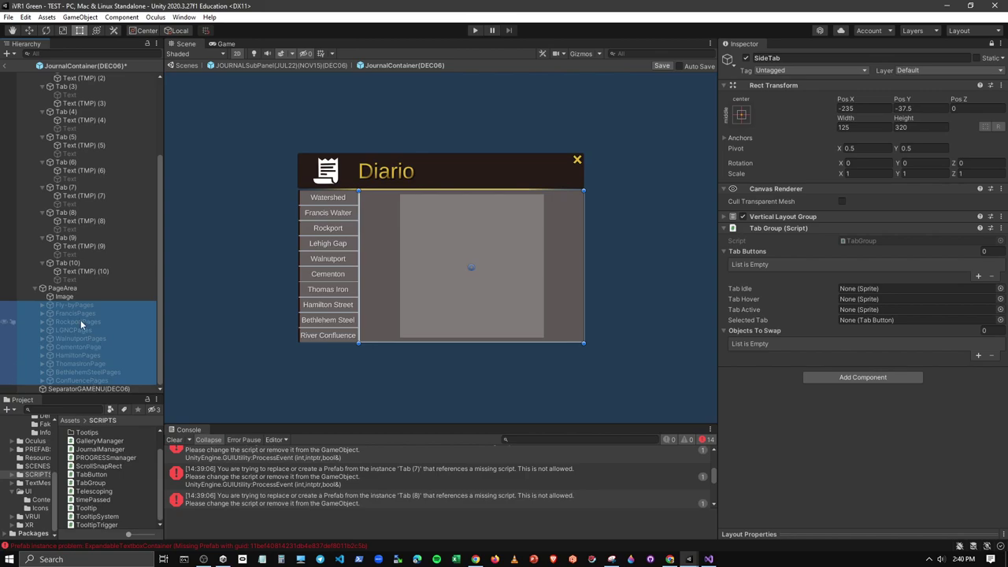
left_click_drag(80, 301, 758, 338)
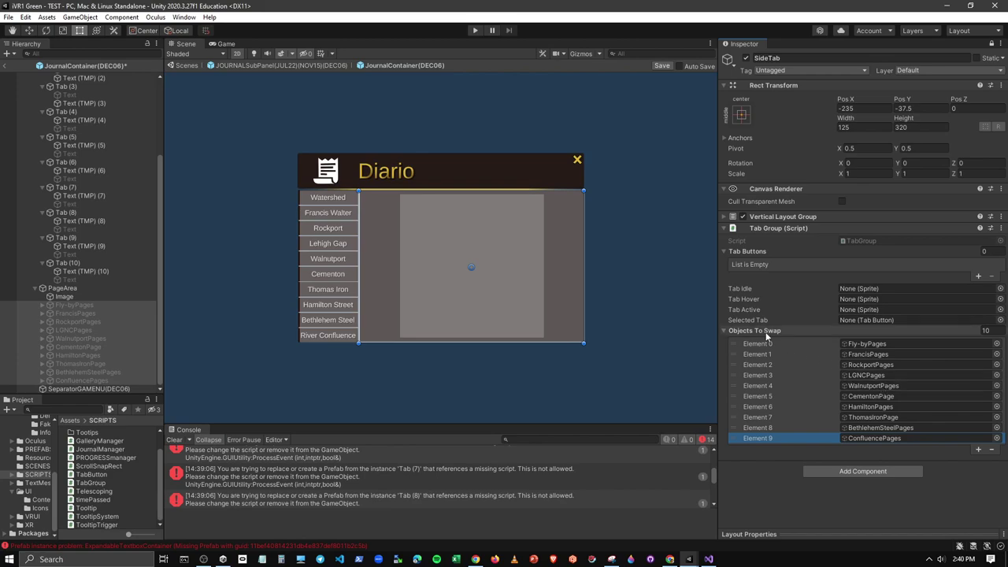
scroll(95, 138, "up", 3)
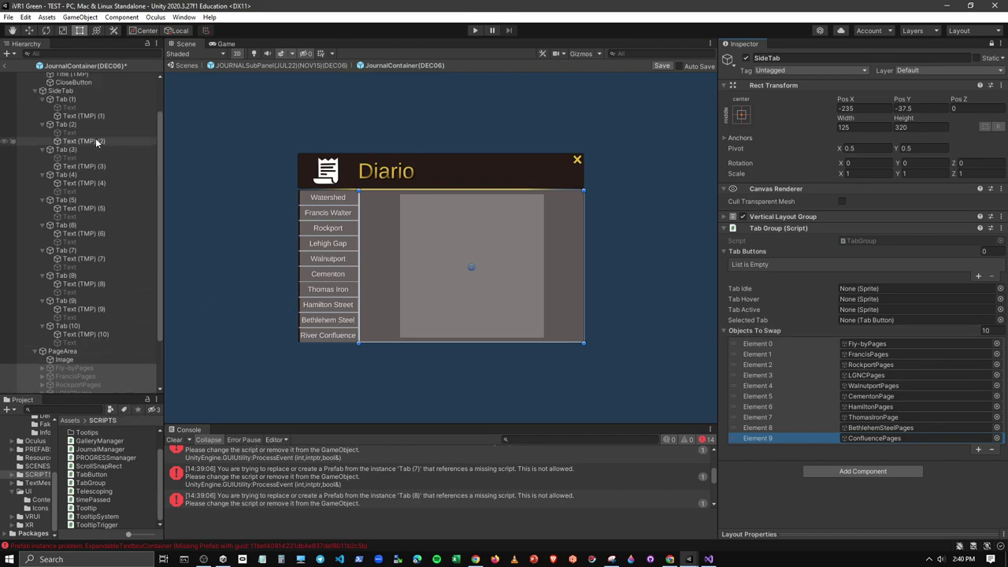
left_click(75, 141)
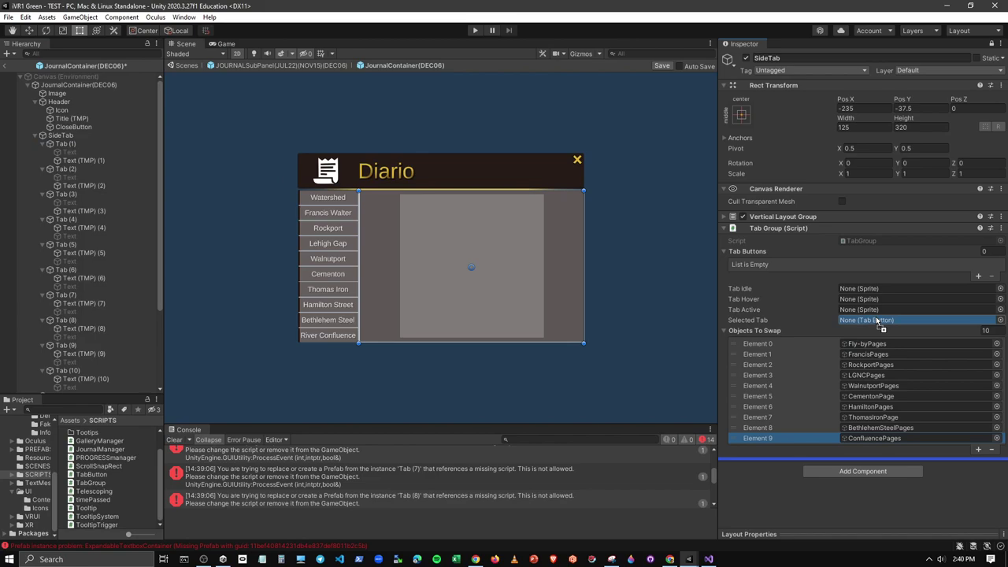
Step: Make Tab (1) the Selected Tab and set the Tab Active sprite to FeedbackBox4
left_click_drag(73, 144, 878, 320)
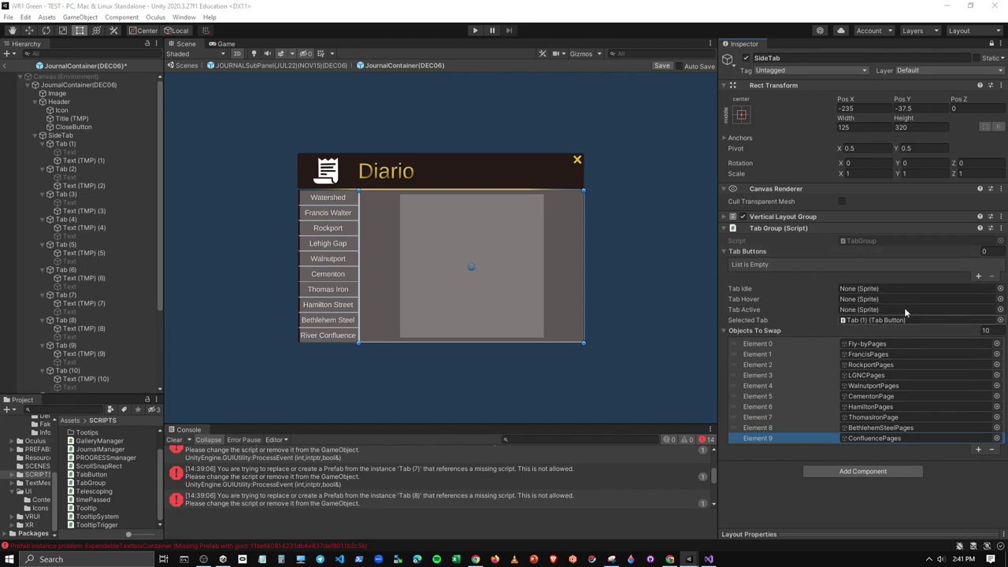
left_click(1001, 311)
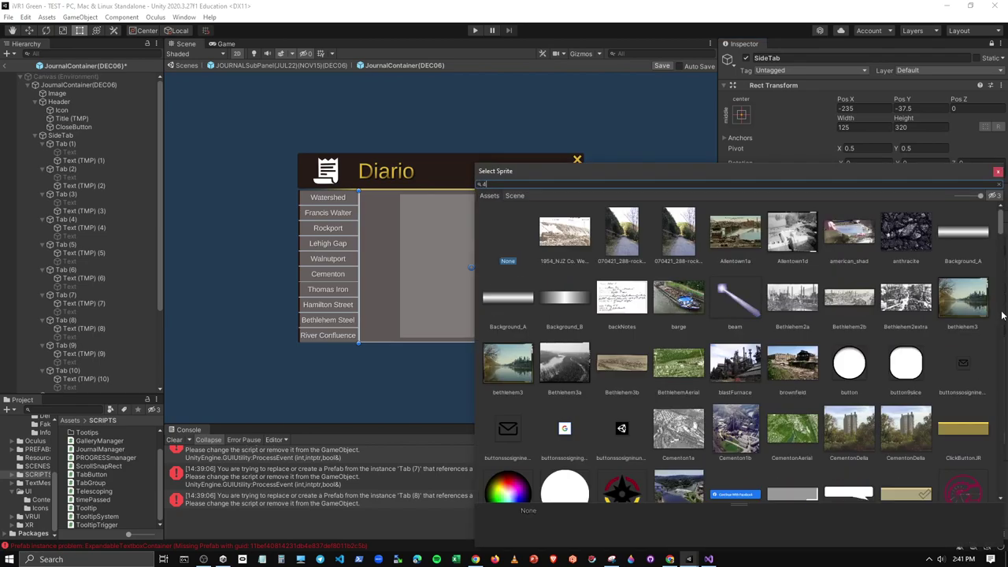
left_click(998, 173)
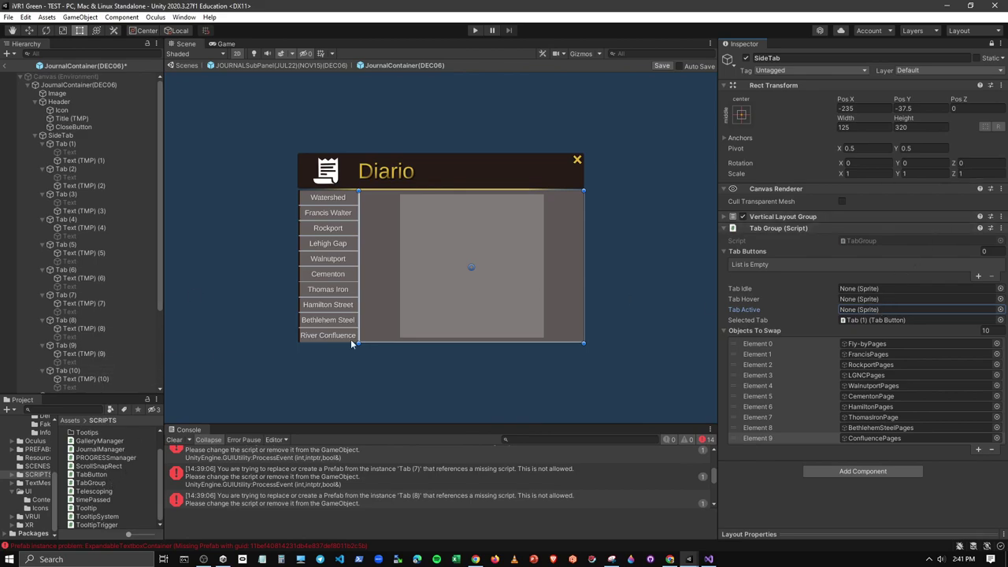
left_click(1001, 311)
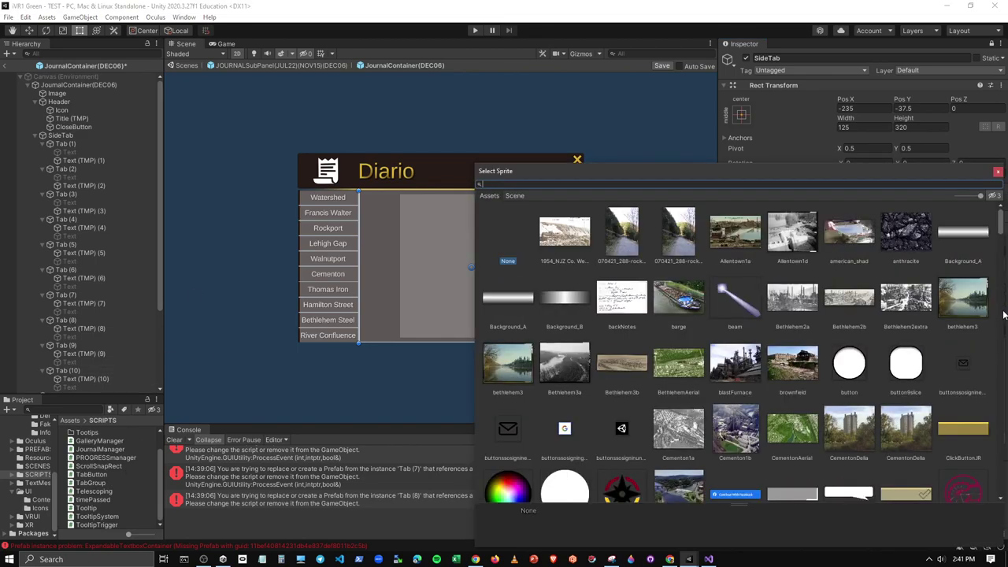
type("fee")
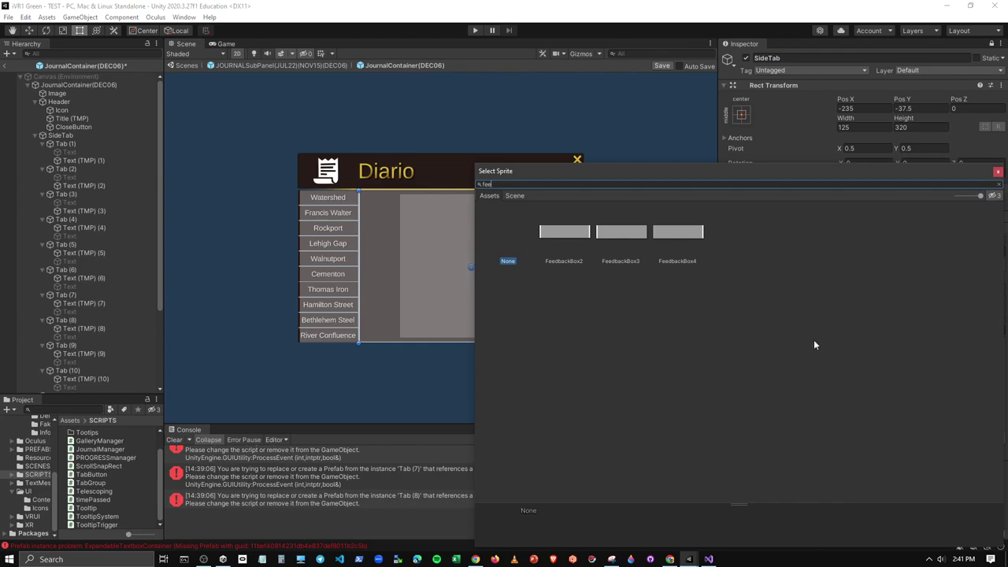
left_click(683, 231)
left_click(998, 171)
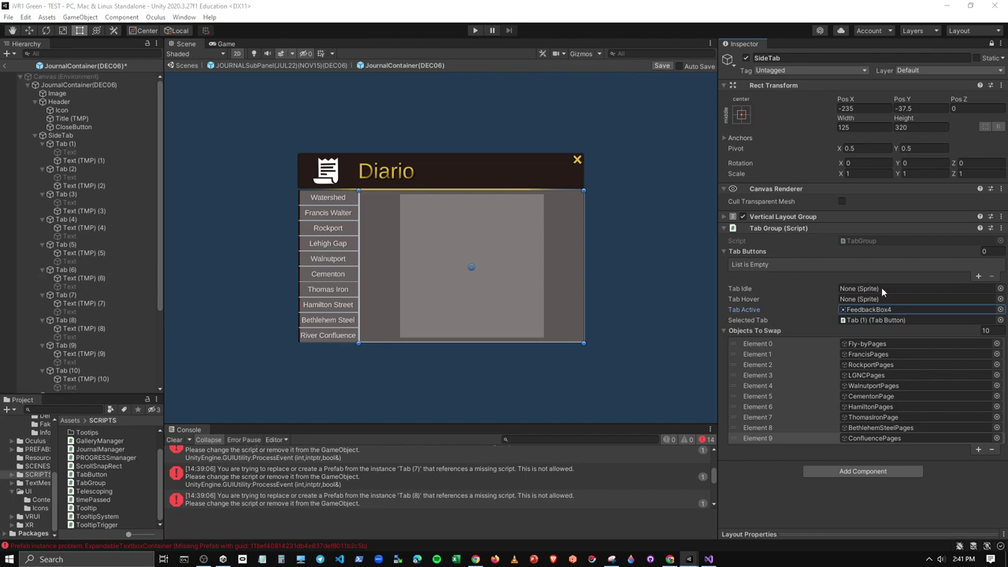
Step: Set Tab Hover to ContinueButtonJR and Tab Idle to FeedbackBox3, then clear the Console
left_click(1001, 301)
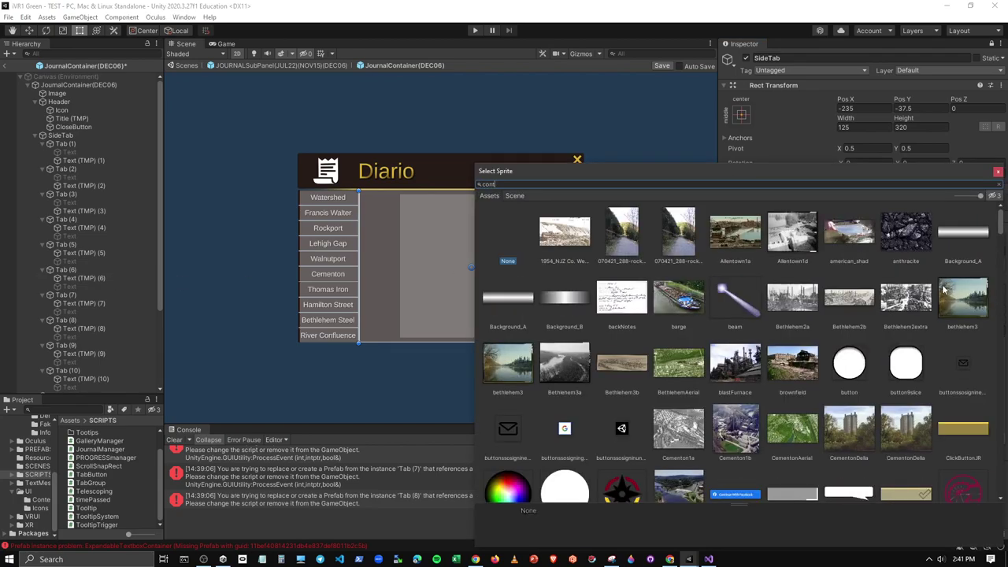
left_click(615, 244)
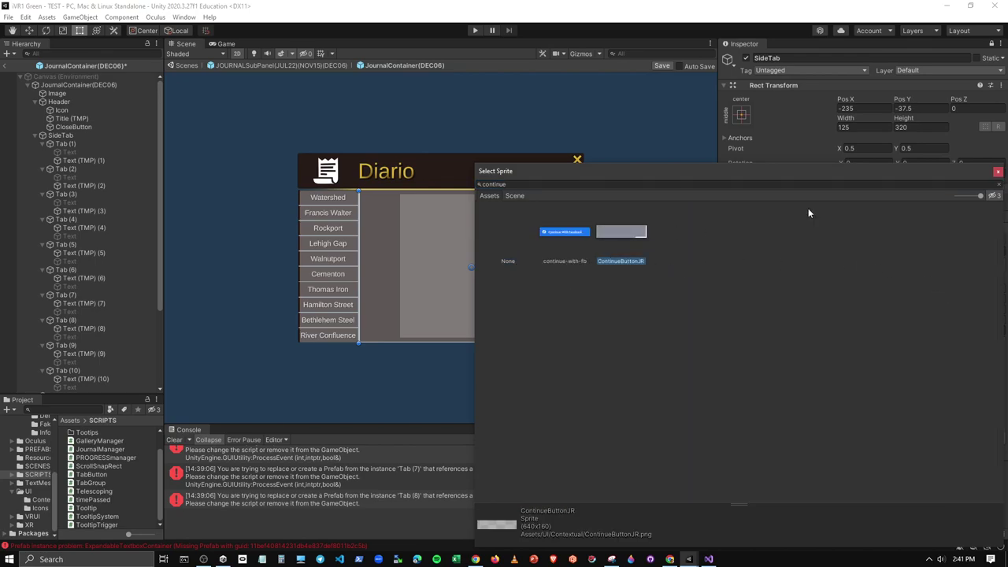
left_click(998, 172)
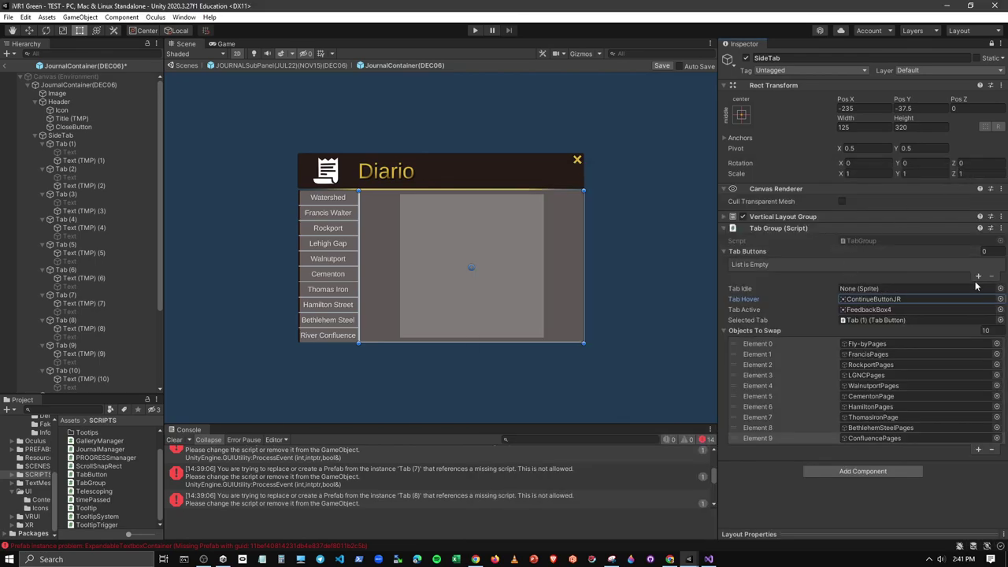
left_click(1000, 288)
type("feedb")
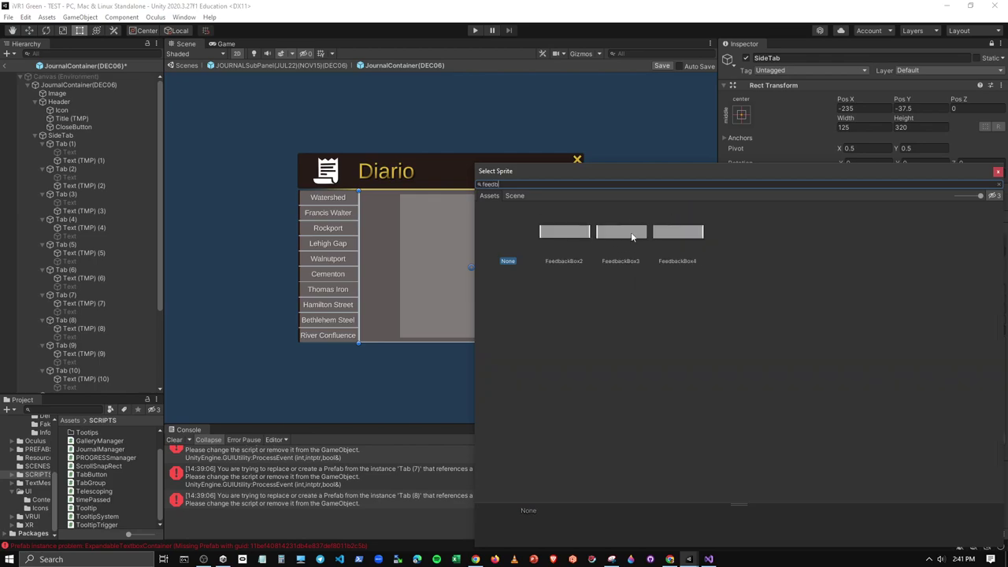
left_click(630, 231)
left_click(998, 171)
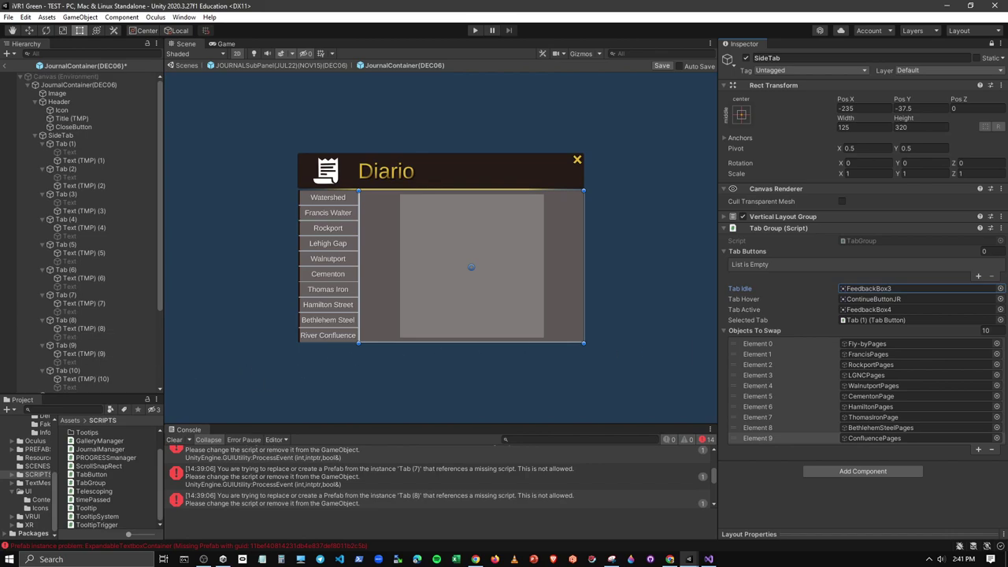
left_click(174, 440)
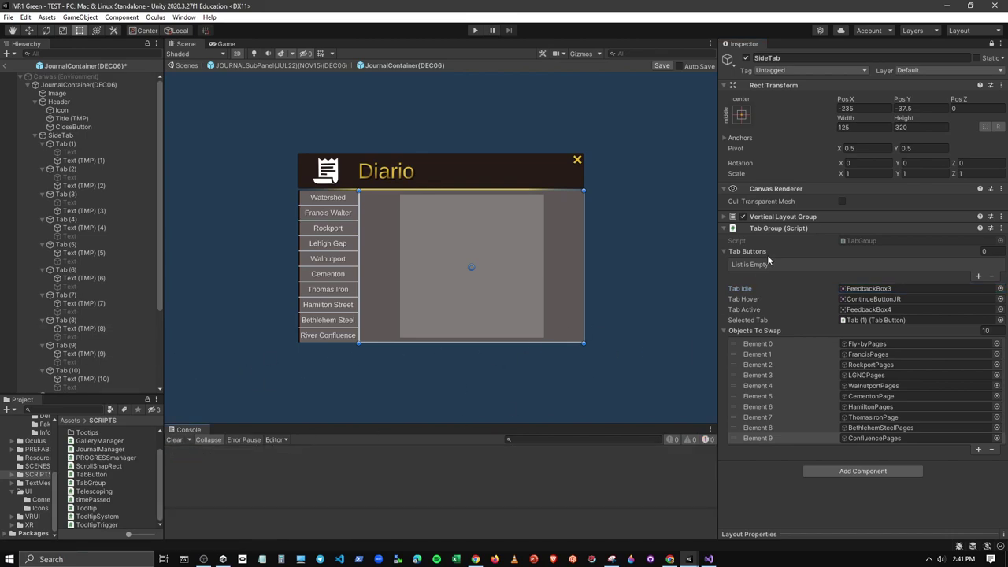
Step: Collapse the child entries of Tab (1) through Tab (10) in the Hierarchy
left_click(43, 145)
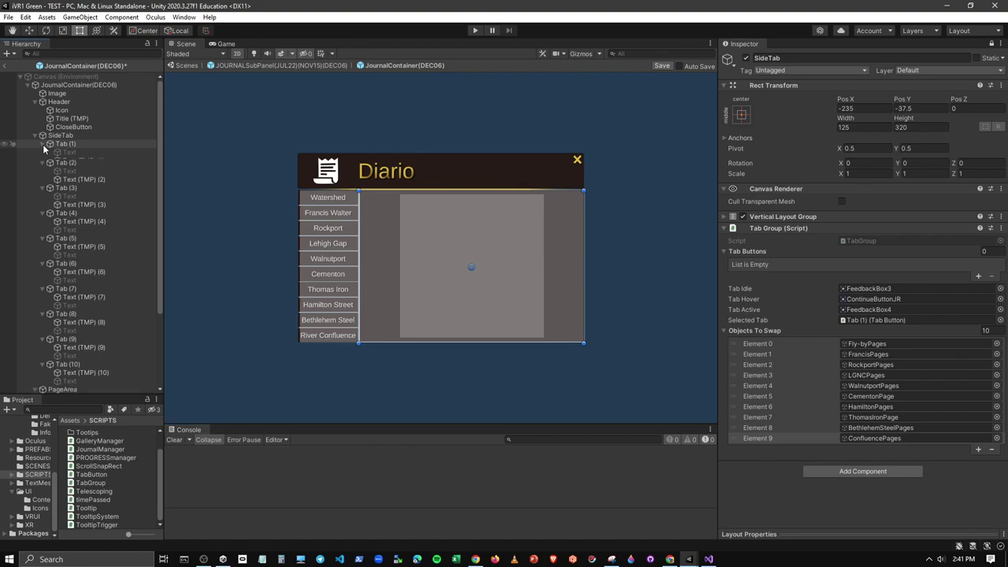
left_click(43, 152)
left_click(42, 161)
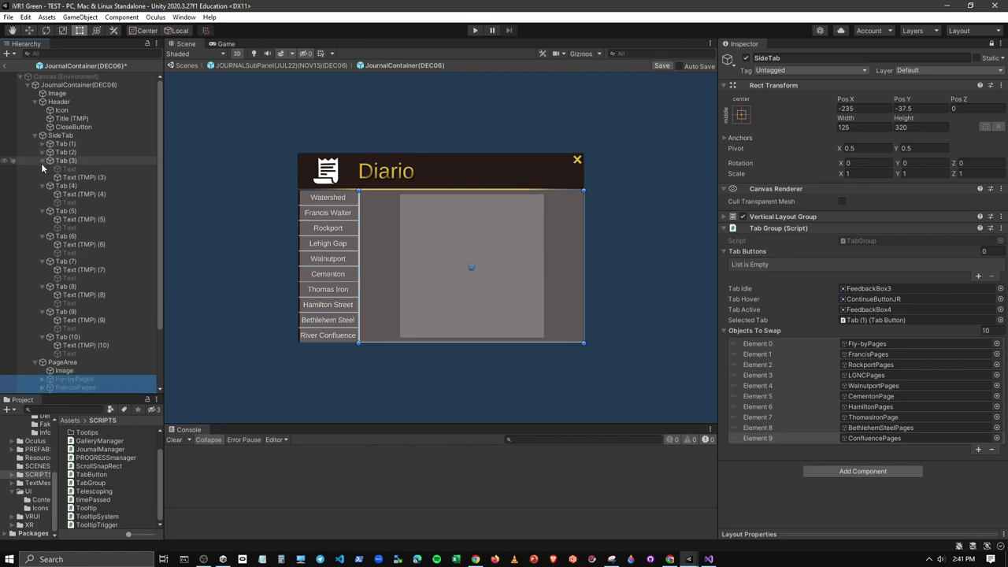
left_click(43, 168)
left_click(43, 177)
left_click(43, 186)
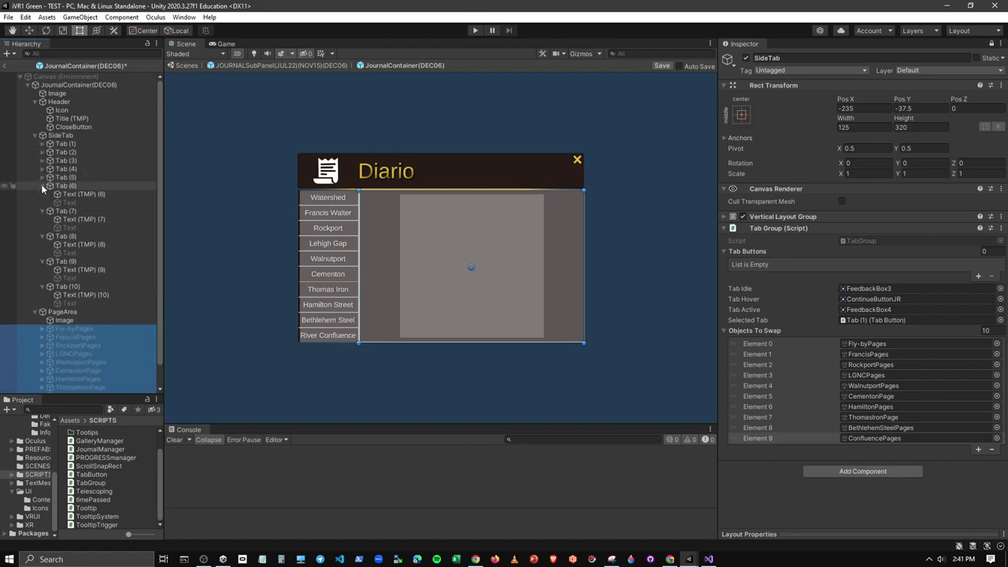
left_click(43, 194)
left_click(42, 203)
left_click(42, 211)
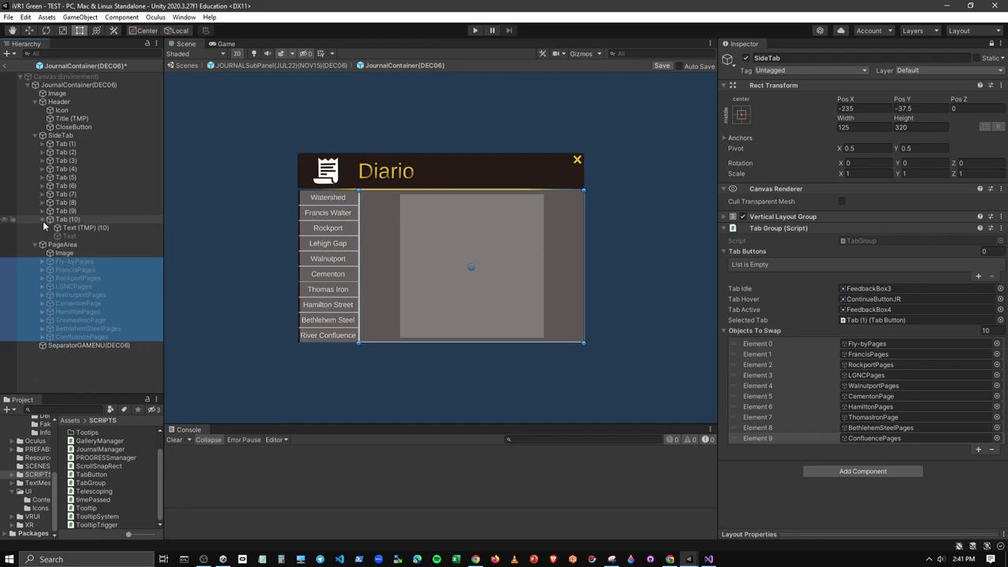
left_click(42, 219)
Step: Inspect SideTab and CloseButton, then step down through the tabs to Tab (10)
left_click(69, 135)
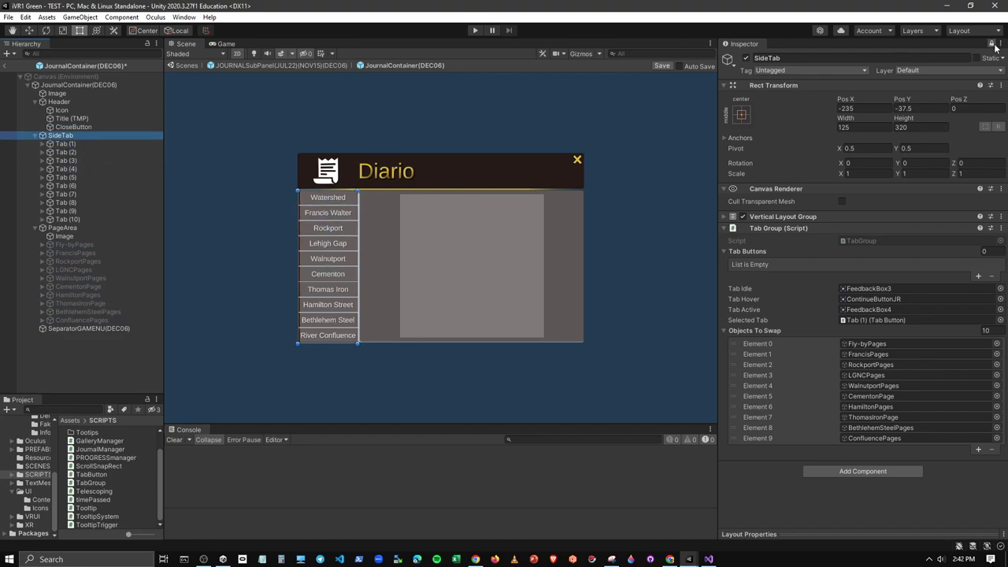
left_click(69, 126)
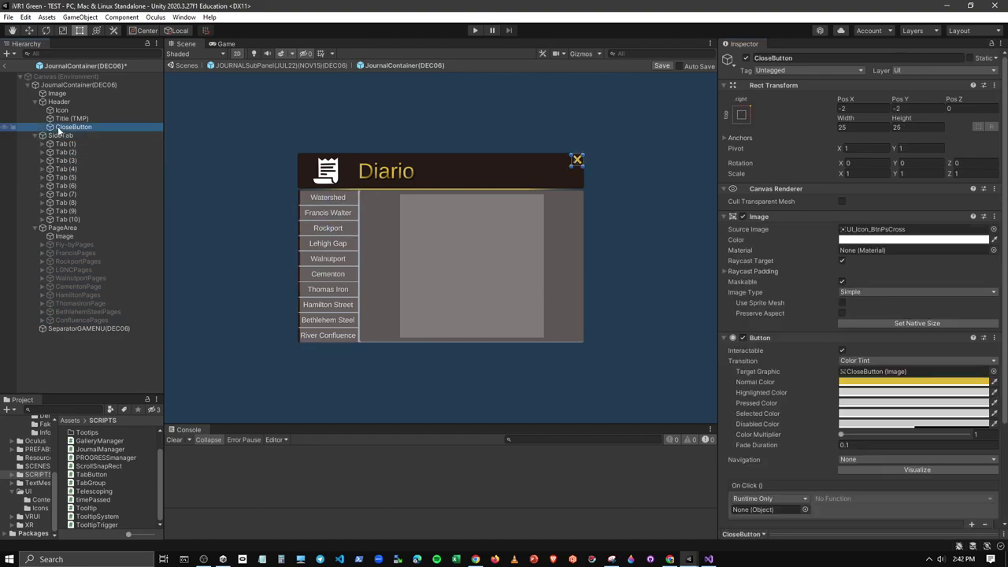
scroll(765, 299, "down", 4)
scroll(812, 309, "up", 4)
left_click(61, 136)
key("Down")
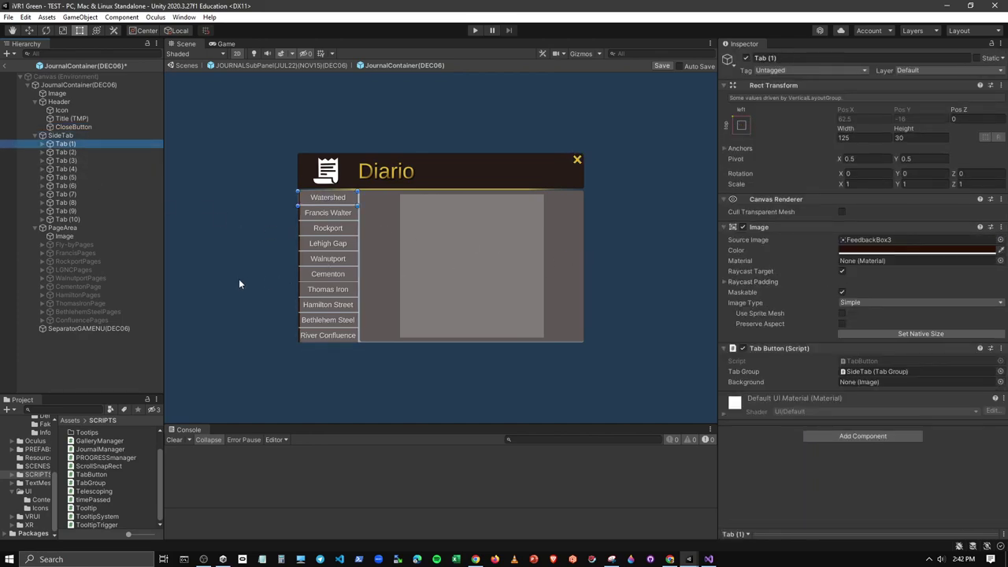
key("Down")
key("Down")
key("Down")
key("Down")
key("Down")
key("Down")
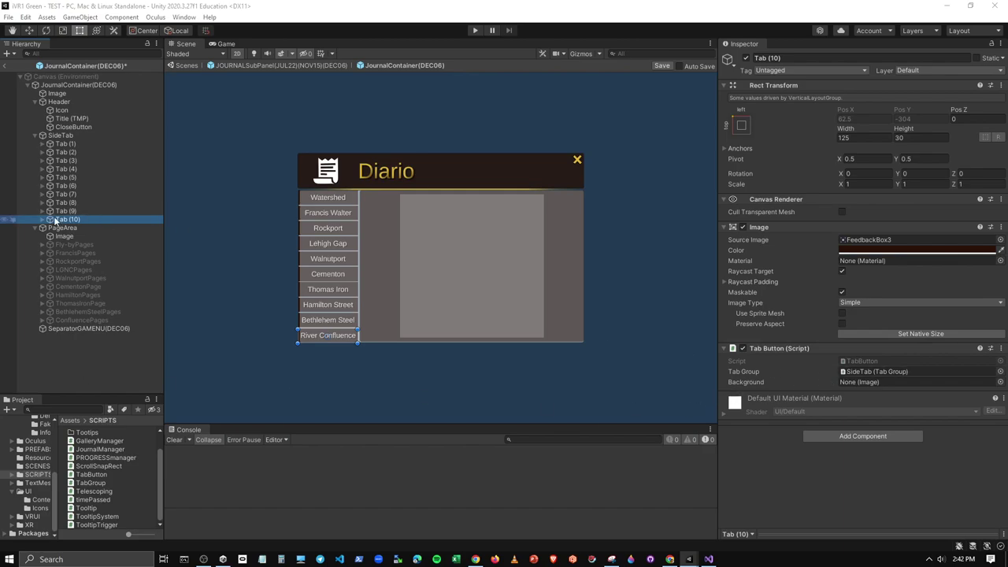
Step: Set Tab (10) through Tab (5) to use their own Image as Tab Button Background
mouse_move(57, 223)
left_mouse_down()
mouse_move(368, 248)
mouse_move(870, 382)
left_mouse_up()
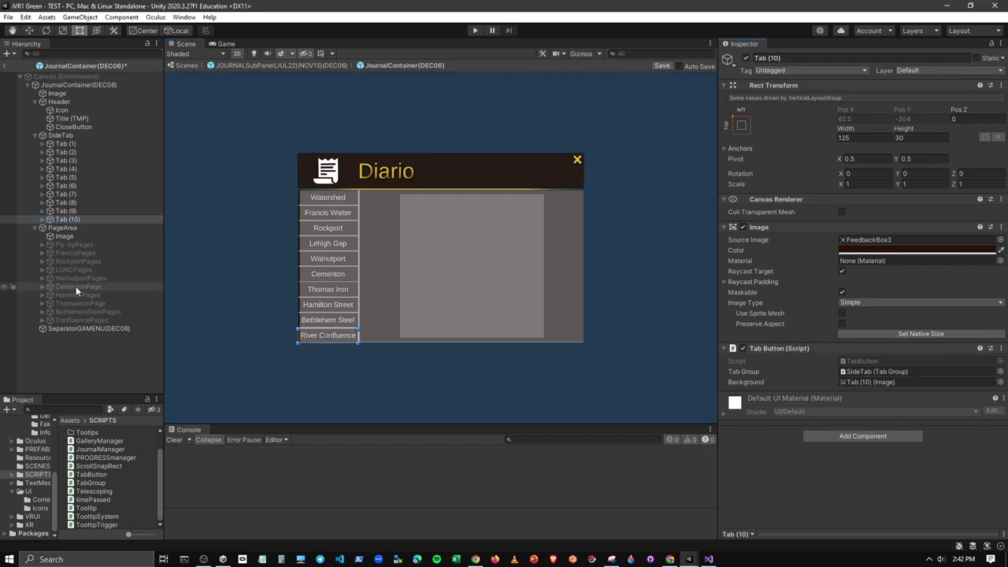
left_click_drag(67, 213, 883, 389)
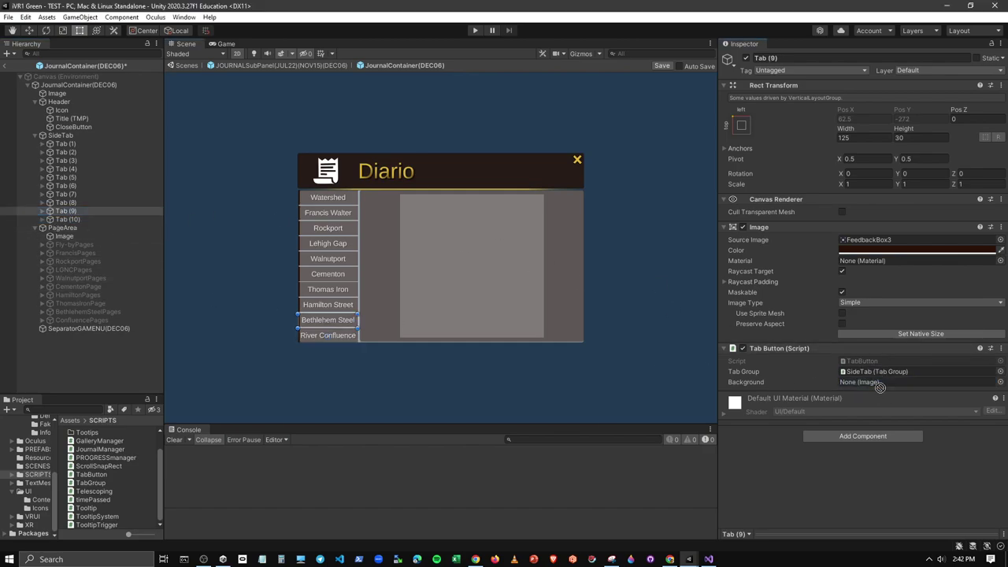
mouse_move(67, 202)
left_mouse_down()
mouse_move(888, 368)
mouse_move(871, 382)
left_mouse_up()
left_click_drag(67, 193, 872, 381)
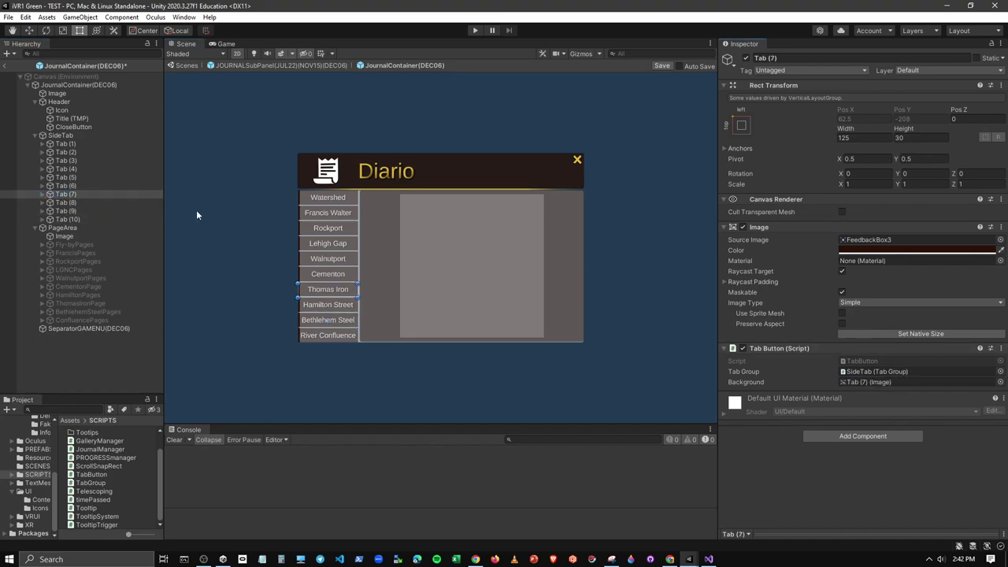
left_click_drag(67, 186, 874, 382)
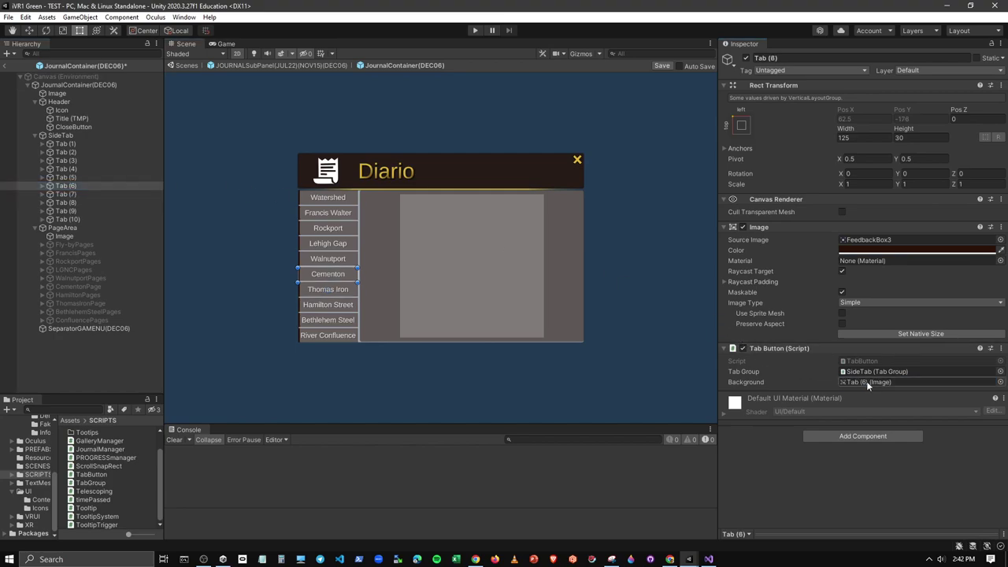
double_click(65, 177)
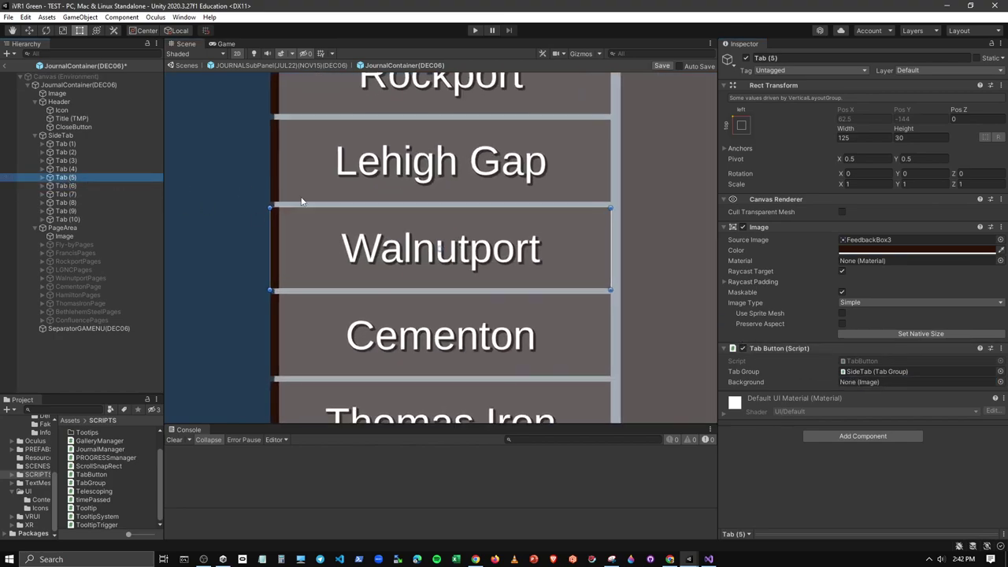
left_click_drag(63, 180, 873, 382)
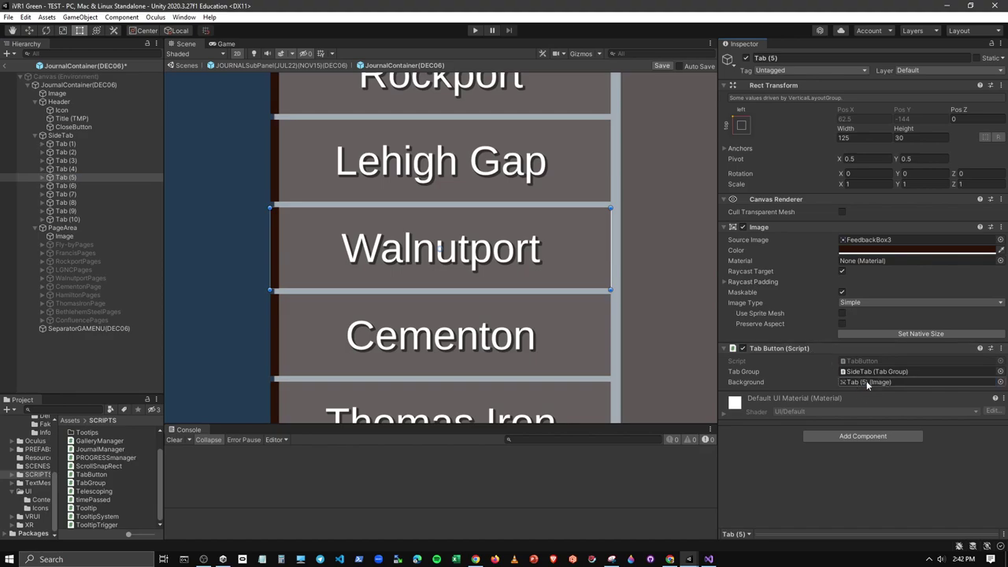
Step: Set Tab (4) through Tab (1) to use their own Image as Background
scroll(483, 245, "down", 5)
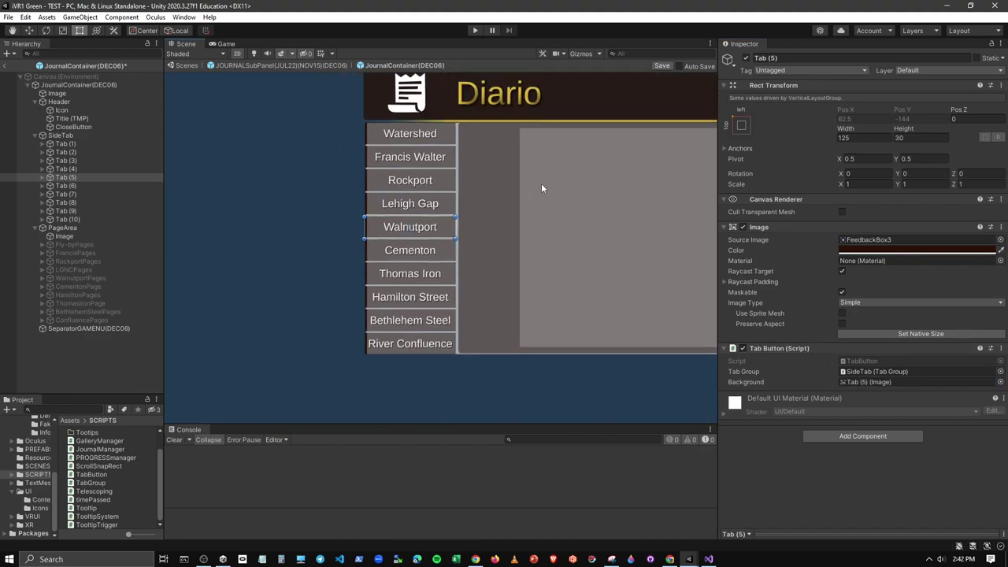
left_click(64, 169)
left_click_drag(64, 168, 866, 384)
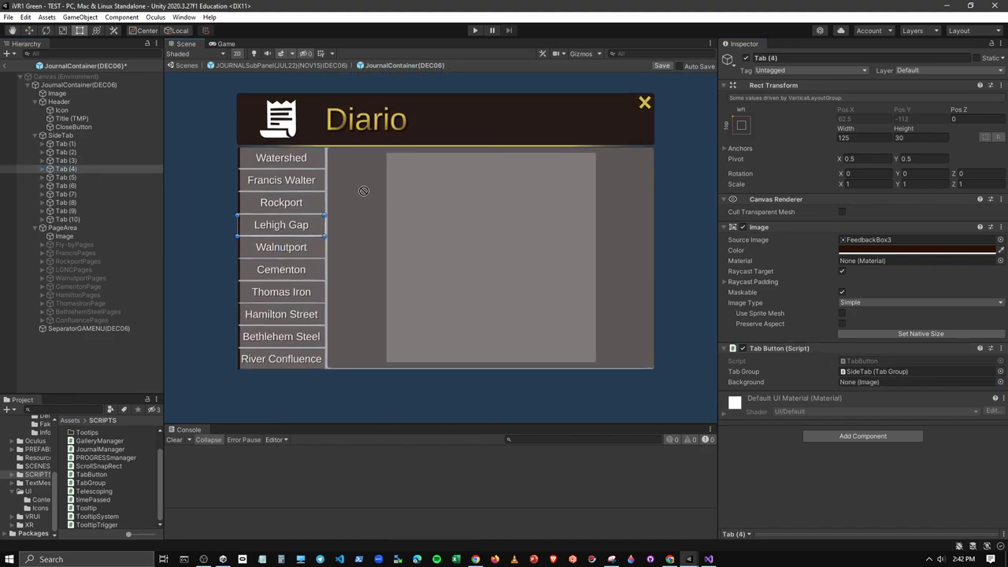
left_click(63, 161)
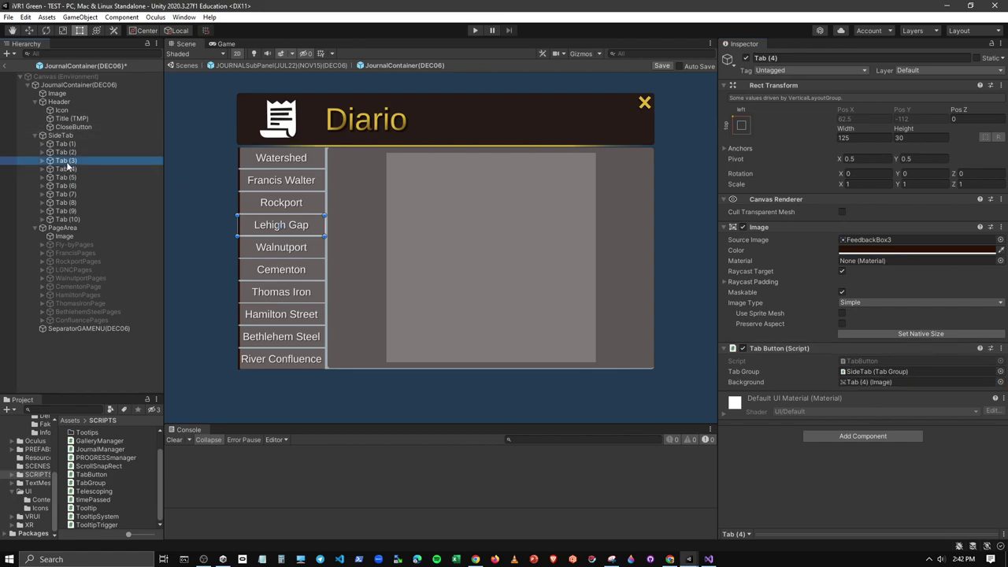
mouse_move(63, 161)
left_mouse_down()
mouse_move(139, 162)
mouse_move(866, 382)
left_mouse_up()
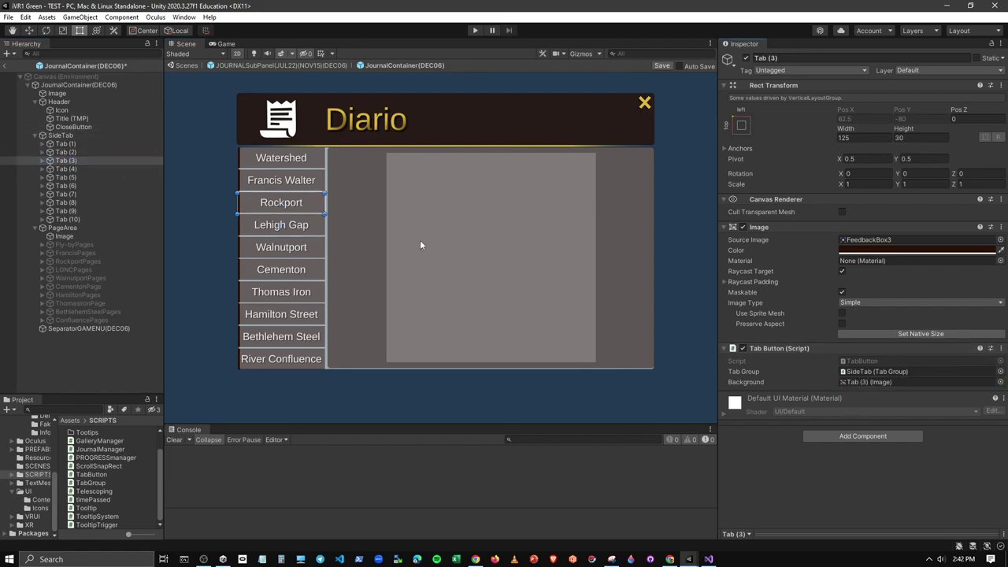
left_click(63, 152)
left_click_drag(63, 152, 846, 384)
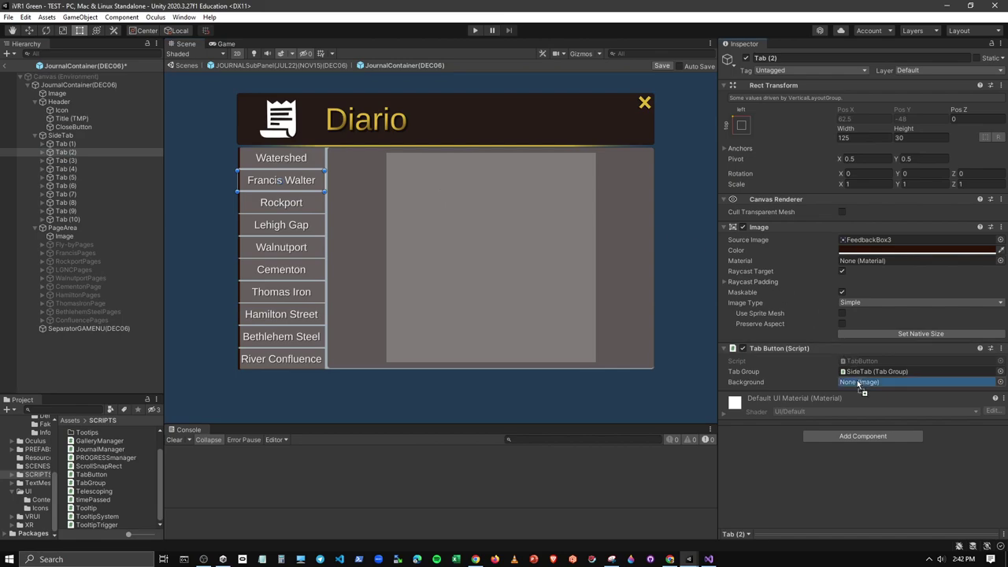
left_click(63, 144)
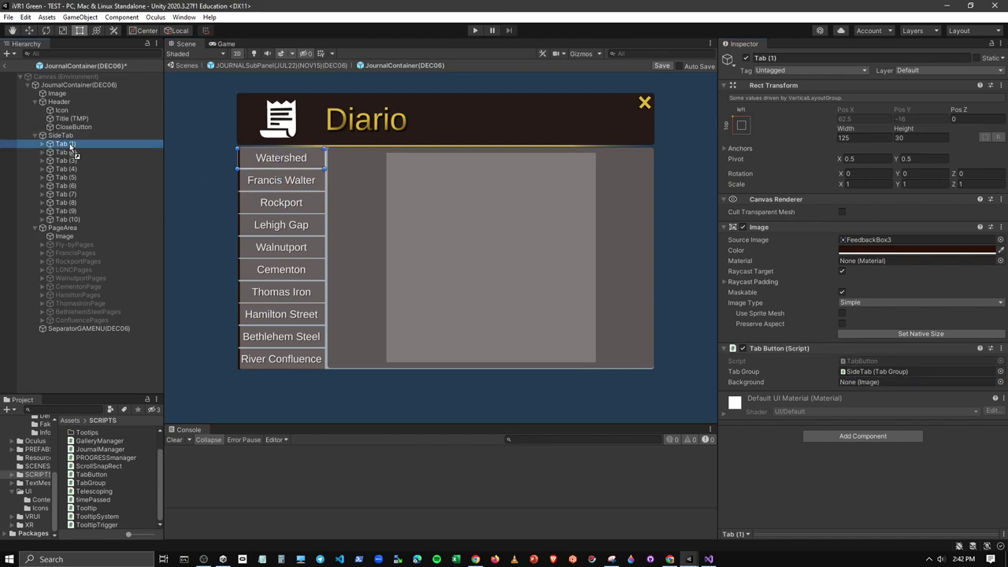
left_click_drag(63, 144, 870, 381)
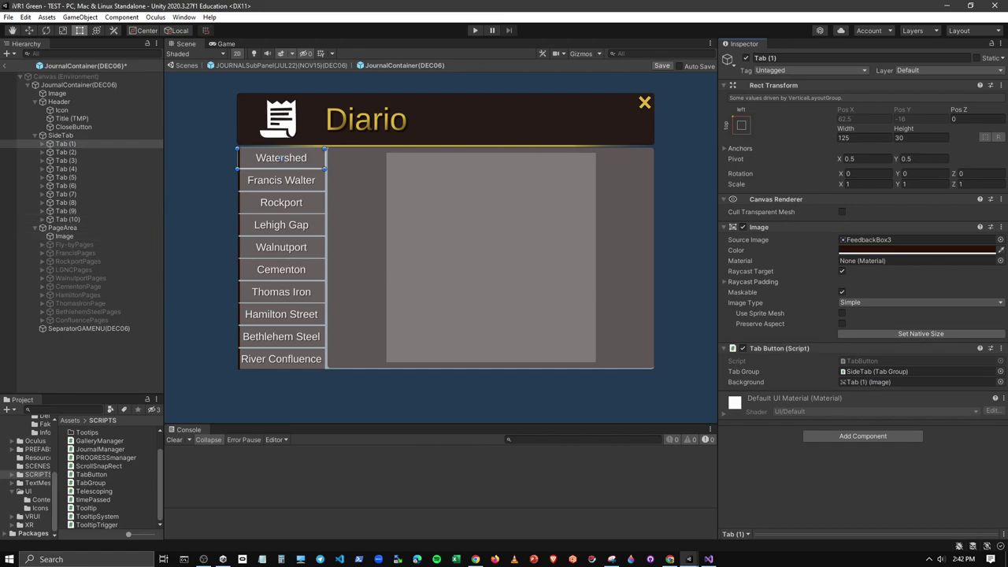
Step: Give PageArea's Image the VRWatershedLogo_x4 sprite as its Source Image
left_click(42, 135)
left_click(60, 145)
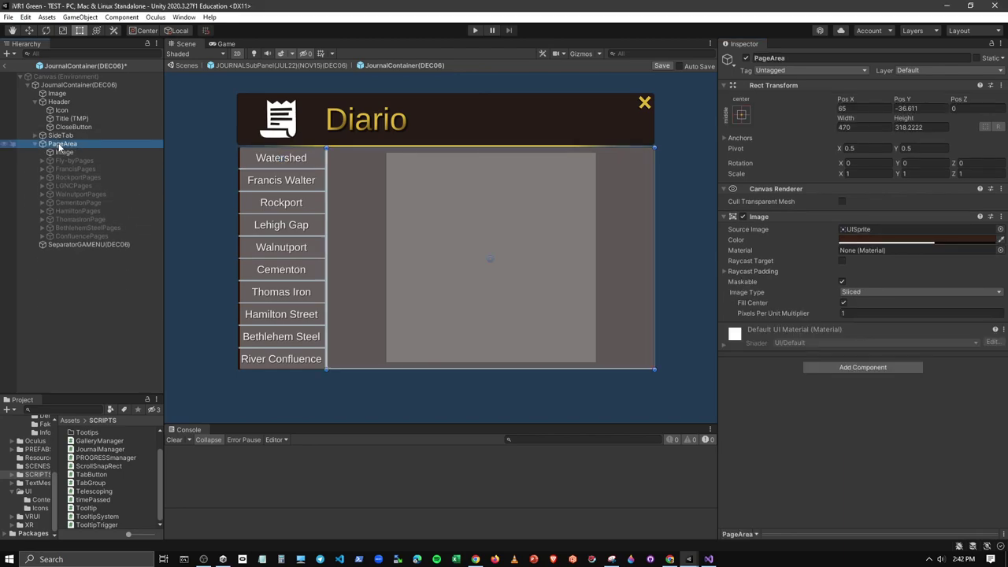
left_click(64, 152)
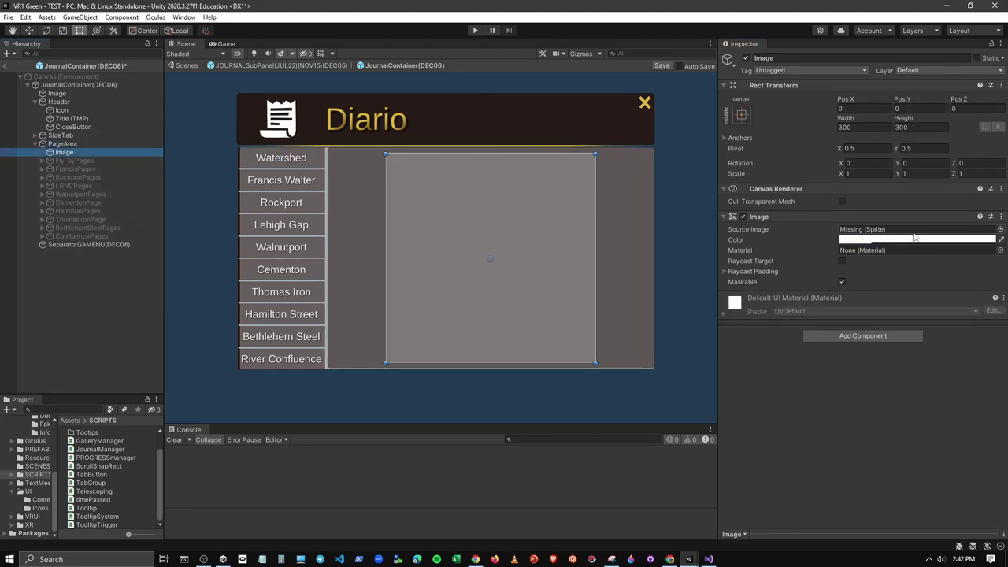
left_click(1000, 229)
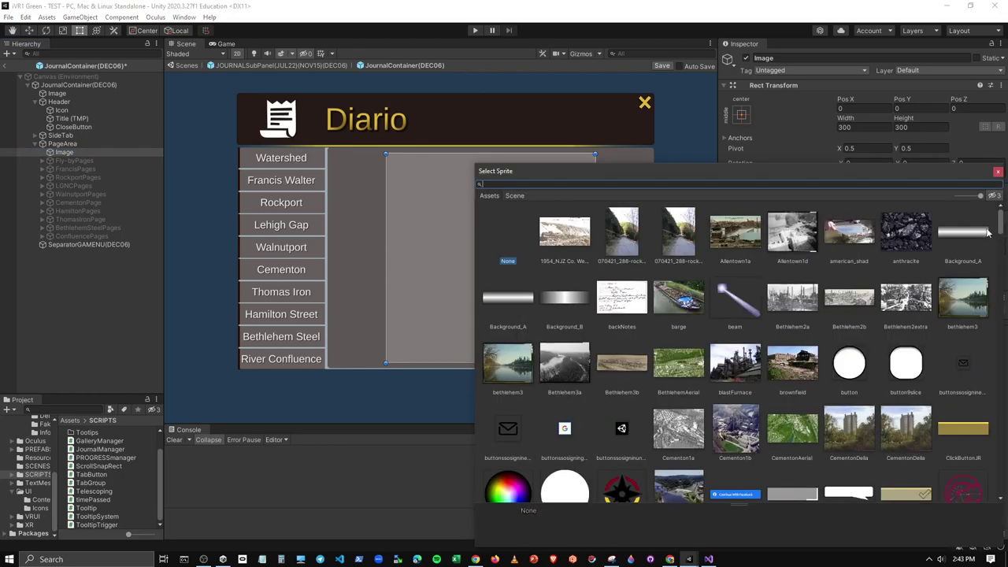
type("VR")
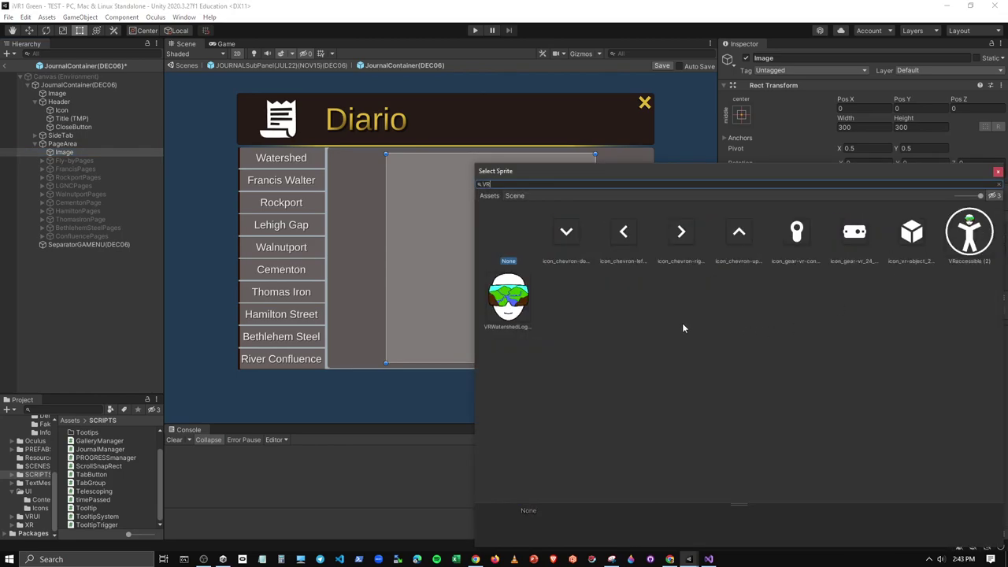
left_click(508, 299)
left_click(998, 171)
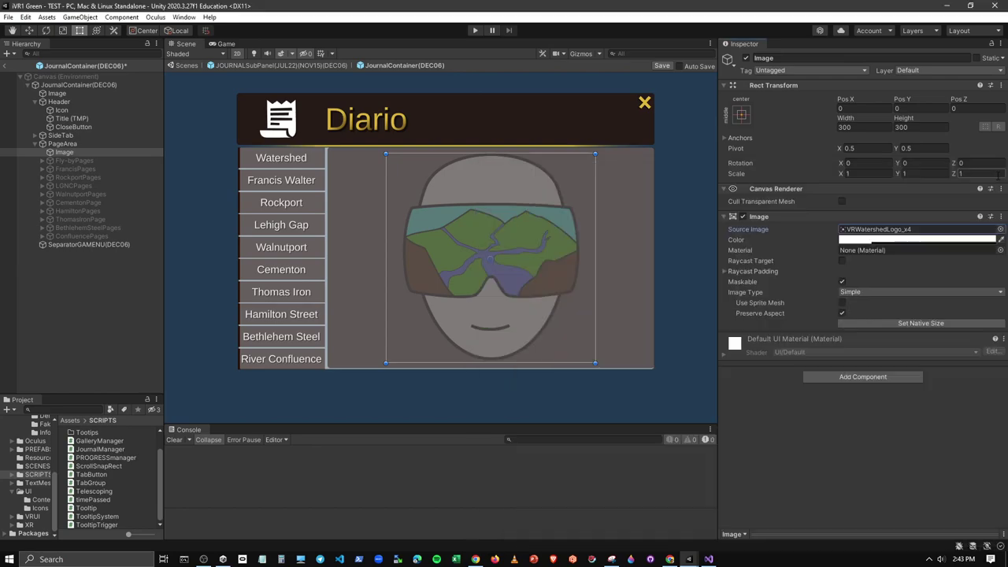
Step: Apply the stretch/stretch anchor preset so the logo image fills the page area
left_click(741, 115)
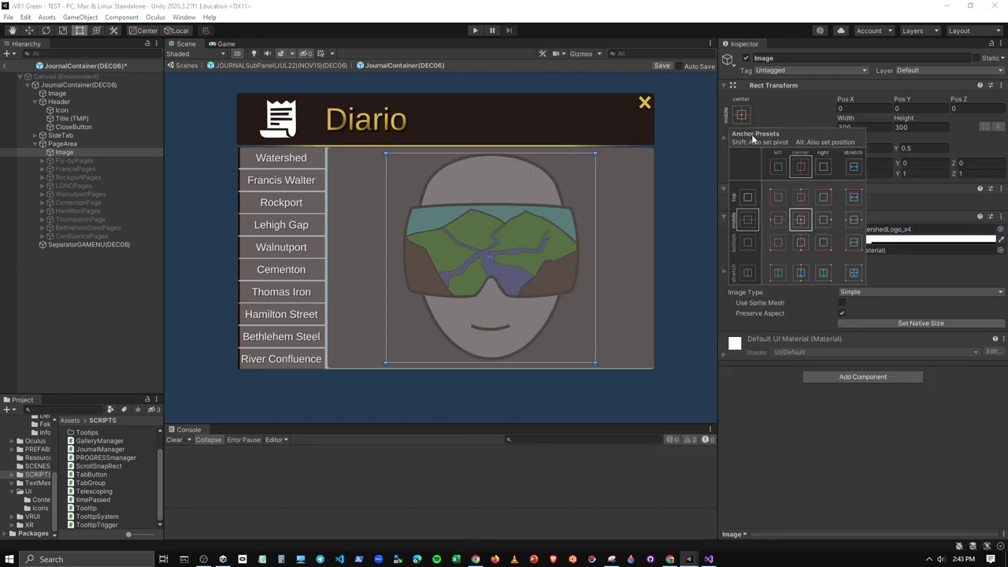
left_click(853, 272, "alt")
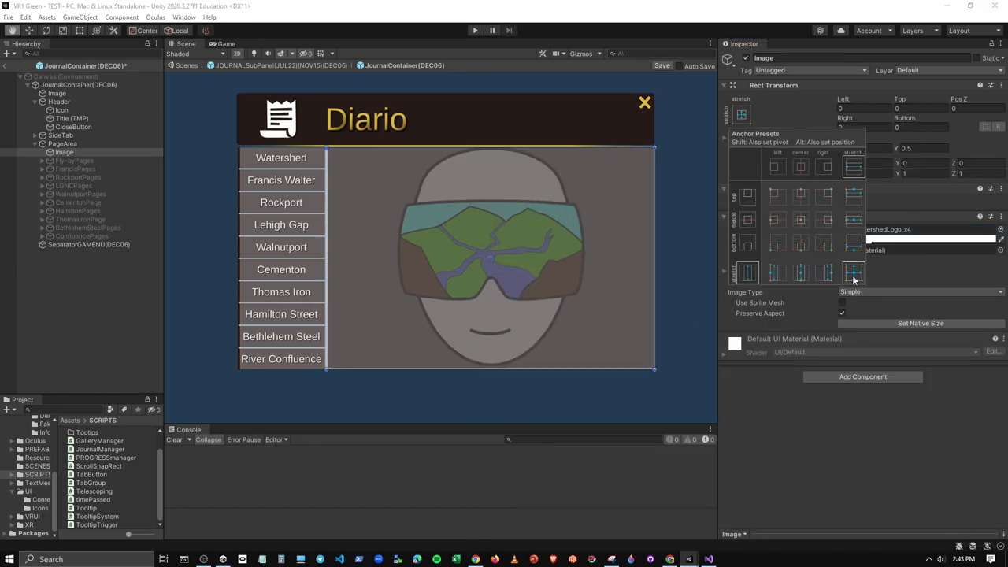
key("t")
left_click(842, 453)
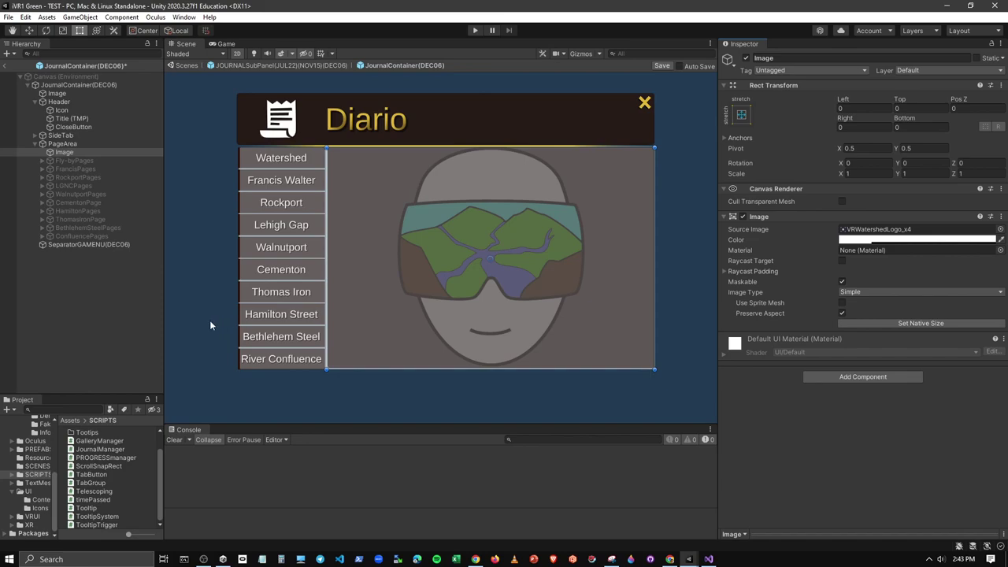
left_click(73, 162)
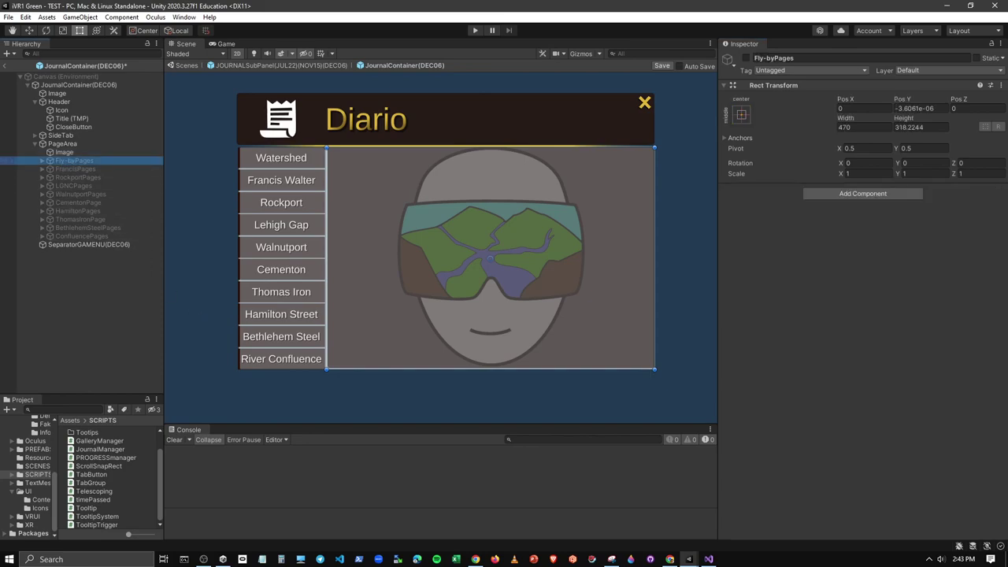
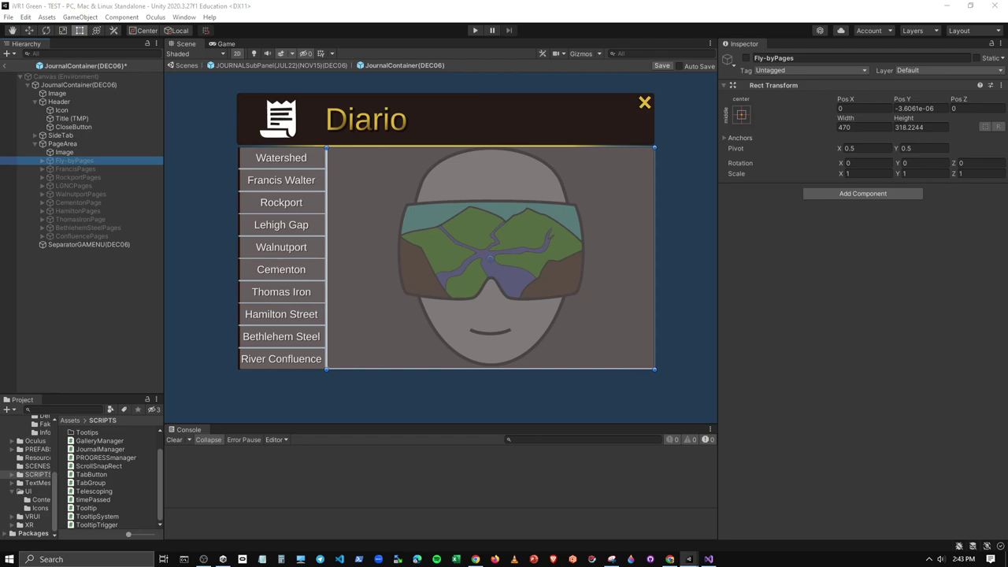
Step: Enable and expand Fly-byPages, compare it with FrancisPages, and select its missing-prefab ExpandableTextboxContainer
left_click(746, 59)
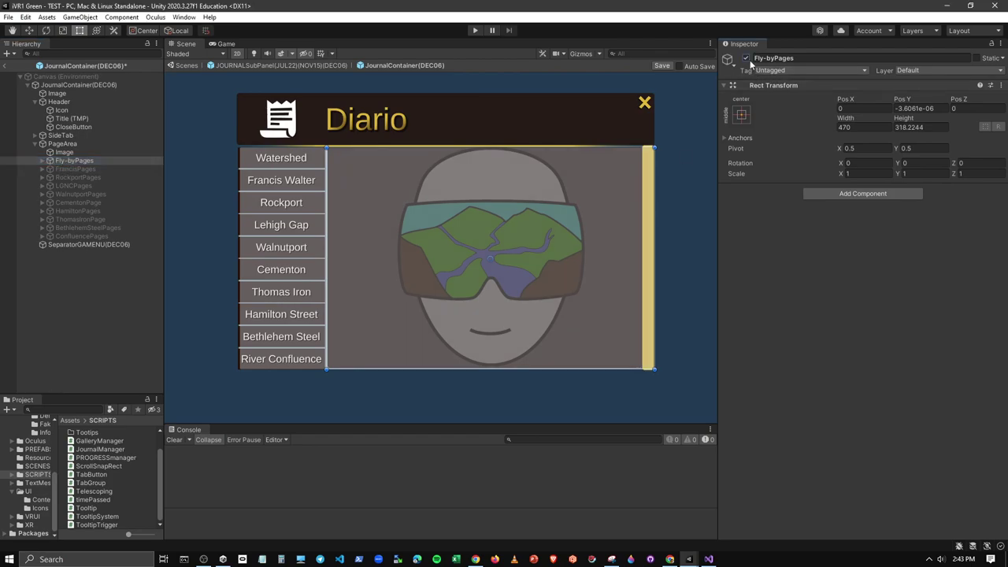
left_click(41, 160)
left_click(49, 168)
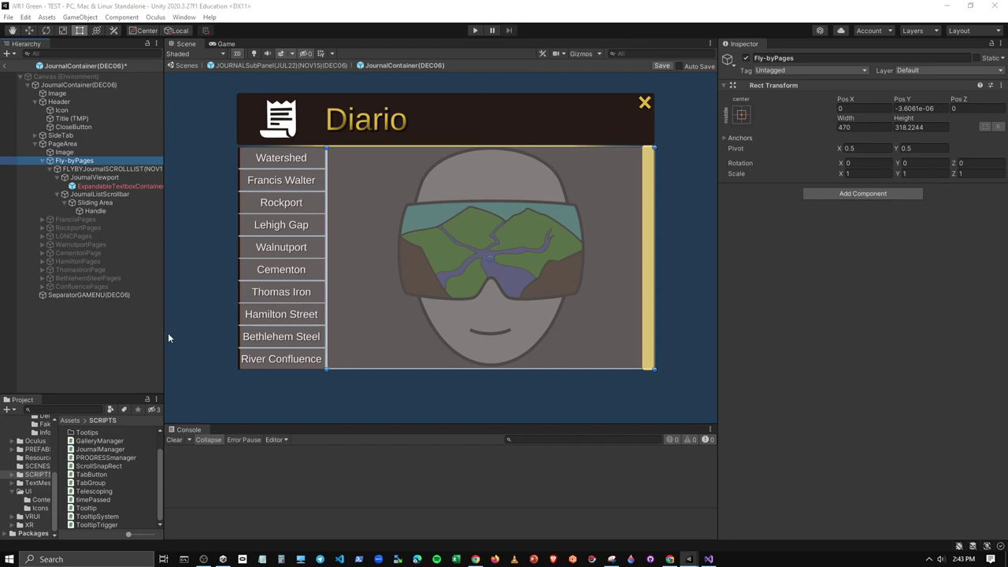
left_click_drag(164, 334, 406, 347)
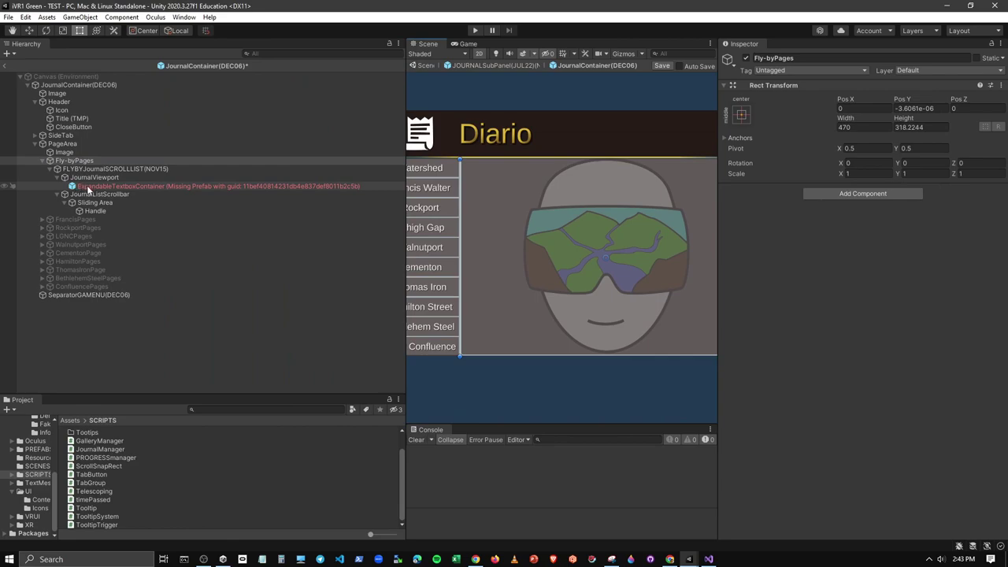
left_click(42, 219, "alt")
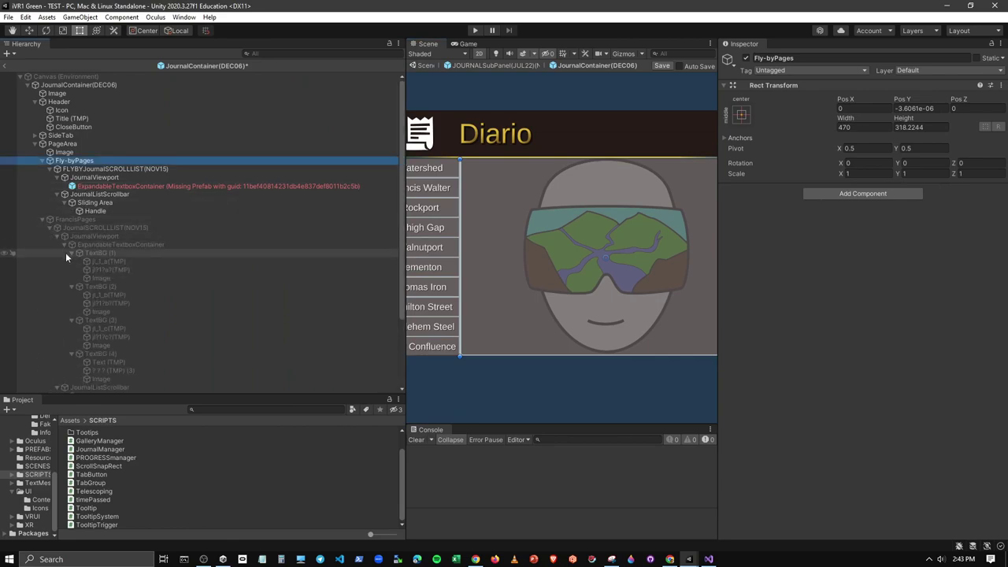
left_click(82, 245)
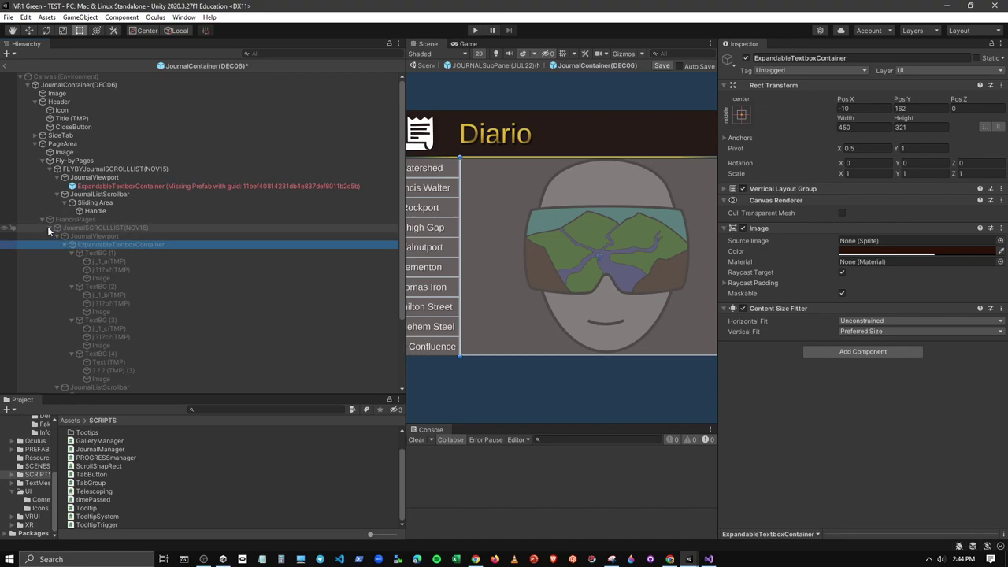
left_click(101, 187)
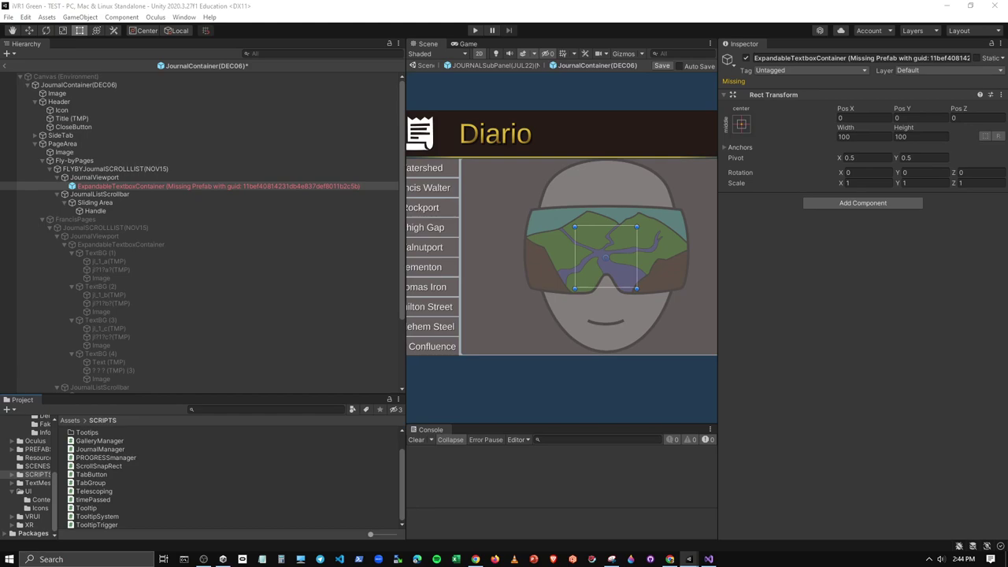
Step: Save the working ExpandableTextboxContainer as a new prefab in the PREFABS folder
left_click(41, 450)
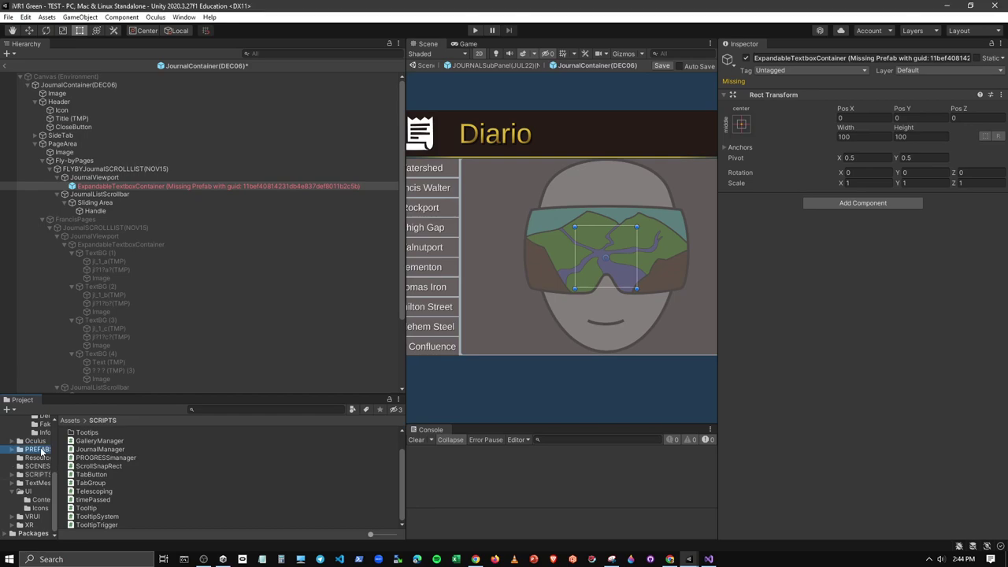
scroll(105, 500, "up", 2)
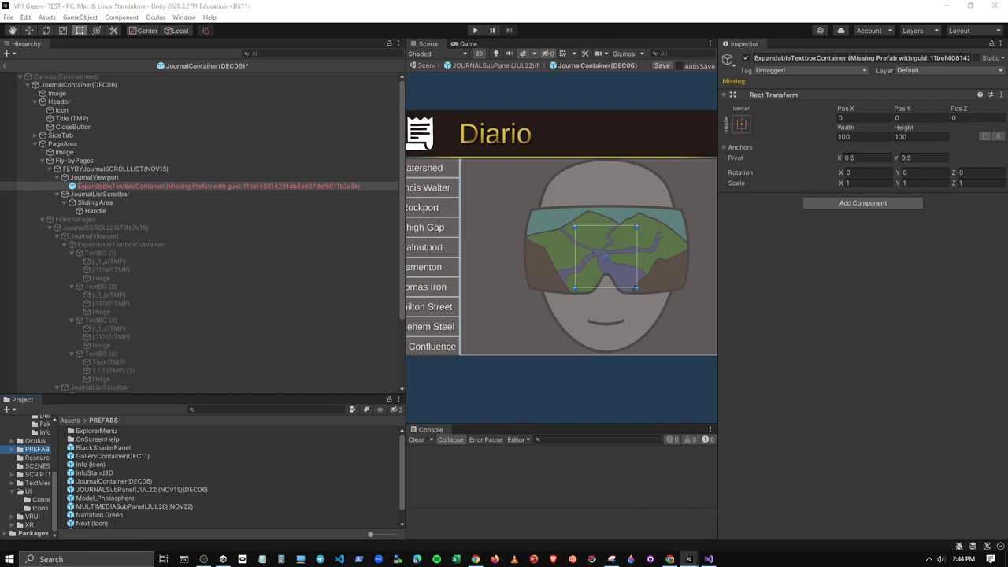
left_click_drag(89, 528, 34, 455)
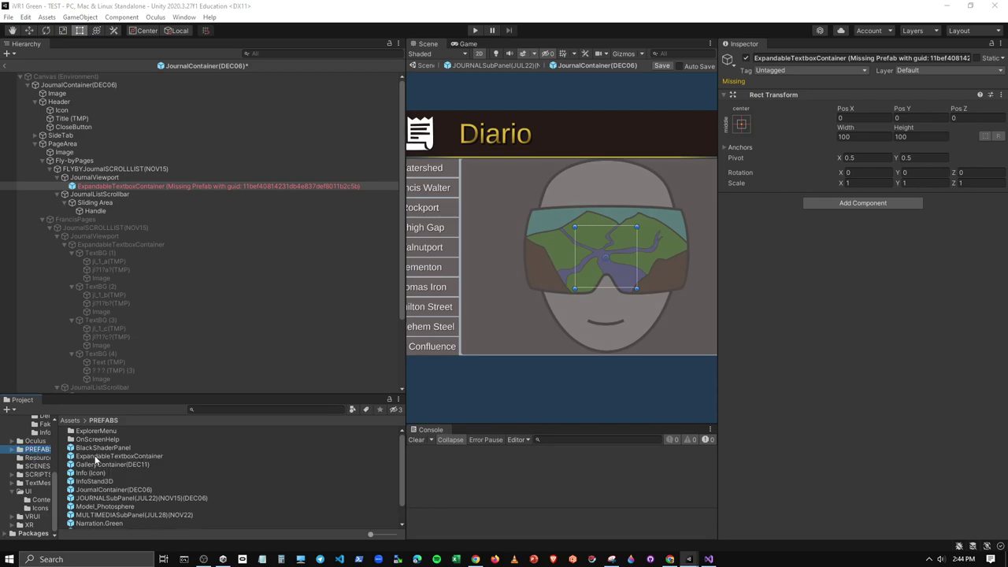
Step: Place the new ExpandableTextboxContainer prefab under JournalViewport and delete the broken missing-prefab container
left_click_drag(104, 457, 111, 188)
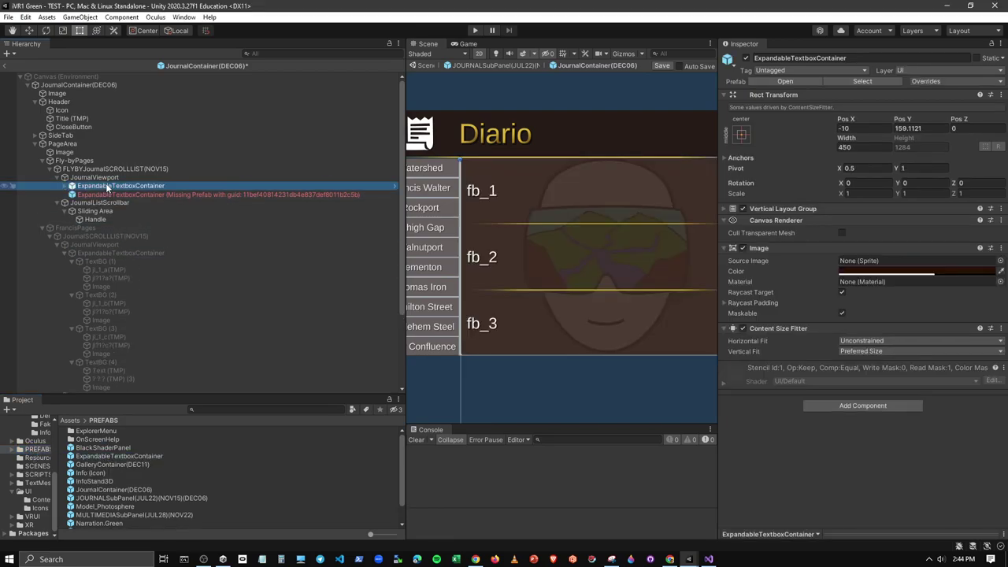
left_click(92, 195)
key("Delete")
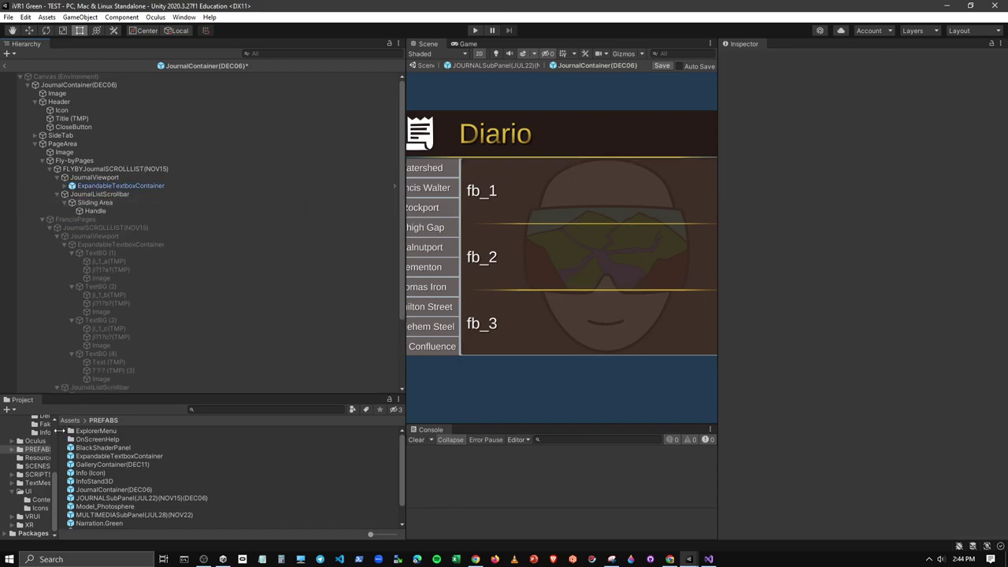
left_click_drag(56, 432, 107, 424)
left_click_drag(405, 408, 293, 429)
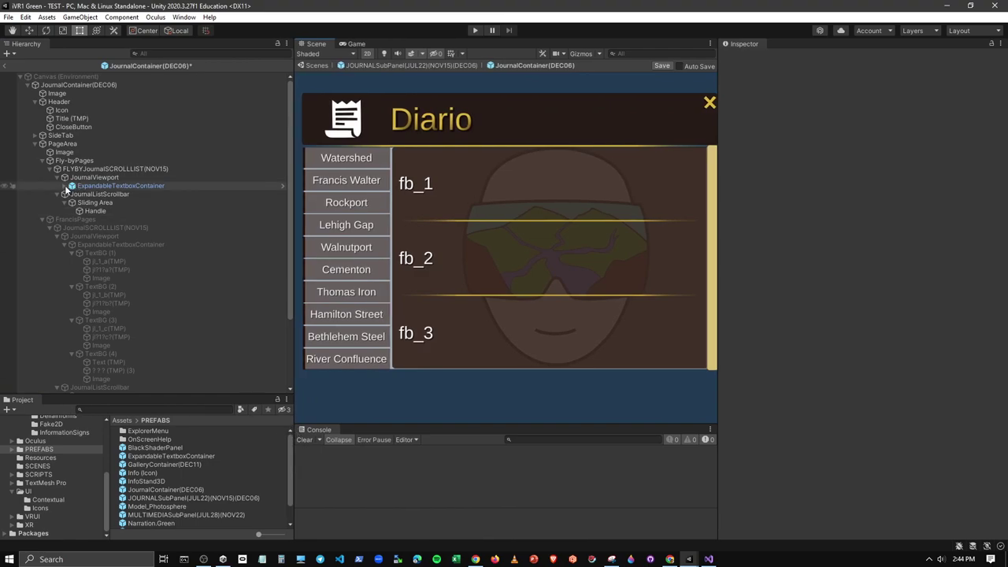
Step: Inspect the new container's TextBG entries and their text and separator children, then collapse the list
left_click(65, 187)
left_click(100, 203)
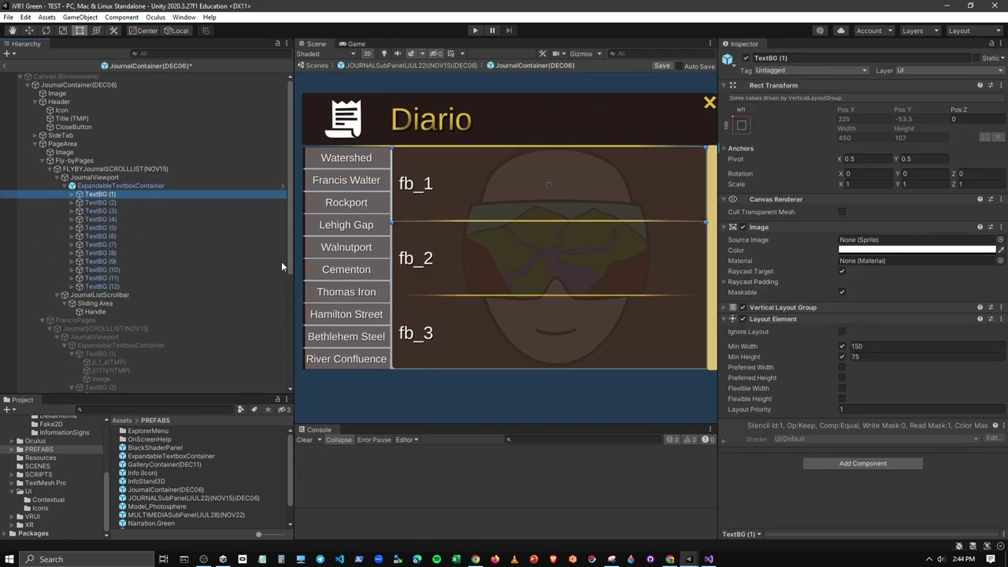
key("Up")
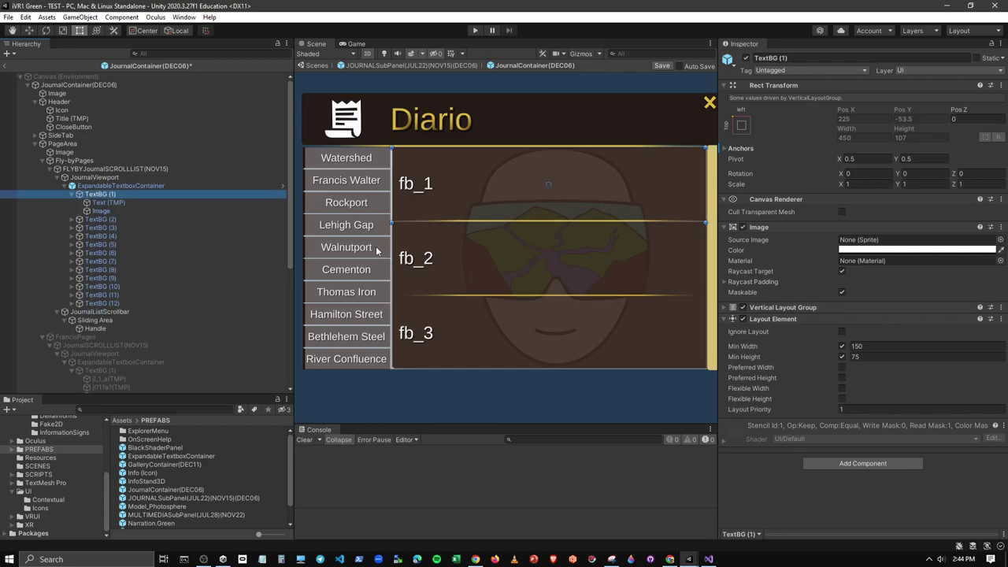
key("Right")
key("Down")
key("Down")
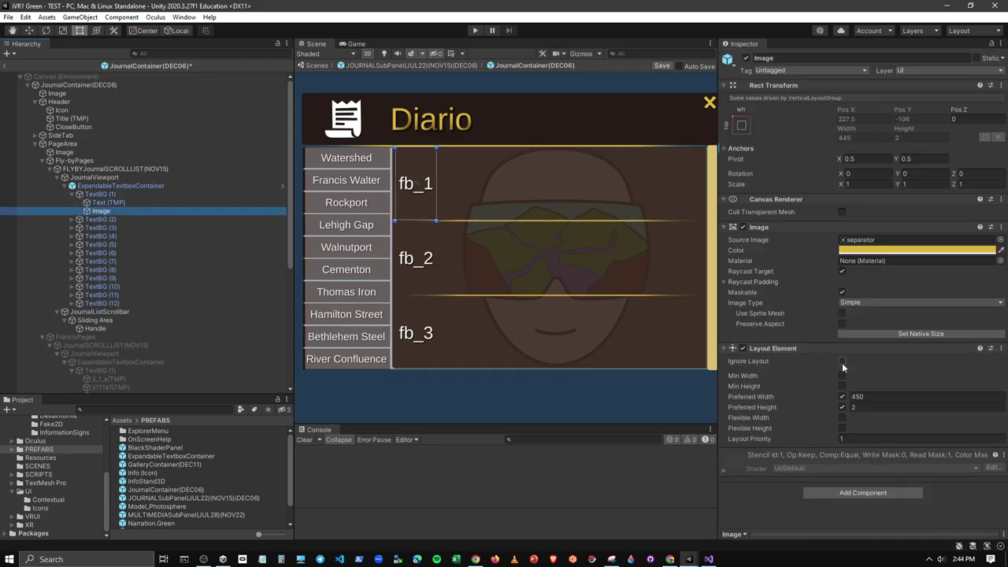
key("Up")
key("Down")
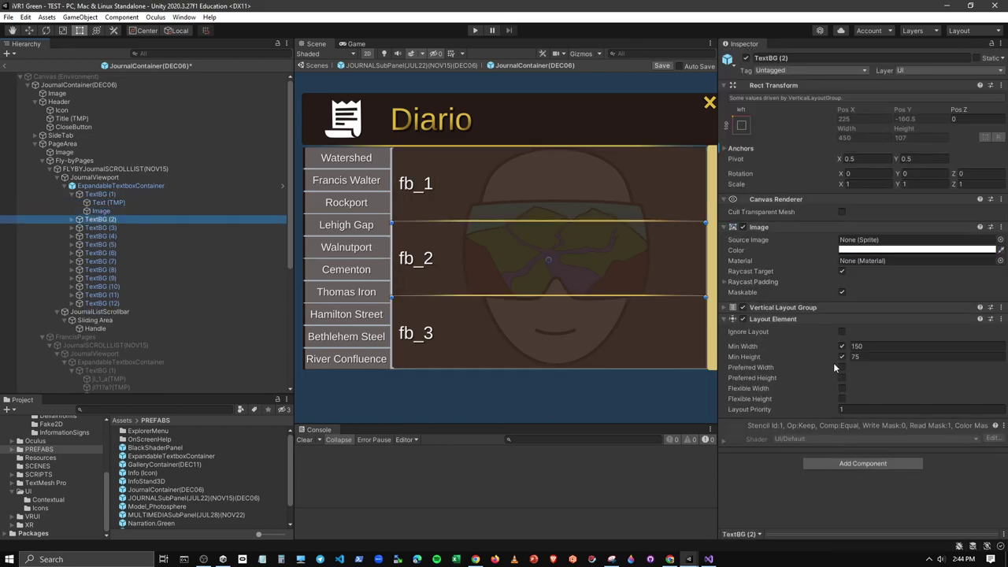
key("Up")
key("Up")
key("Left")
key("Left")
key("Left")
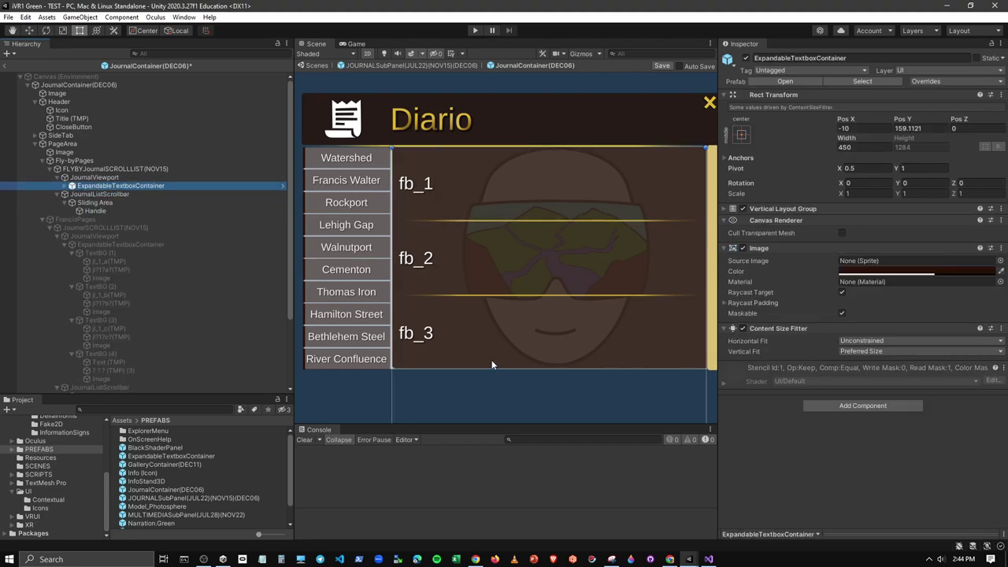
key("Down")
key("Down")
key("Left")
key("Left")
key("Up")
key("Up")
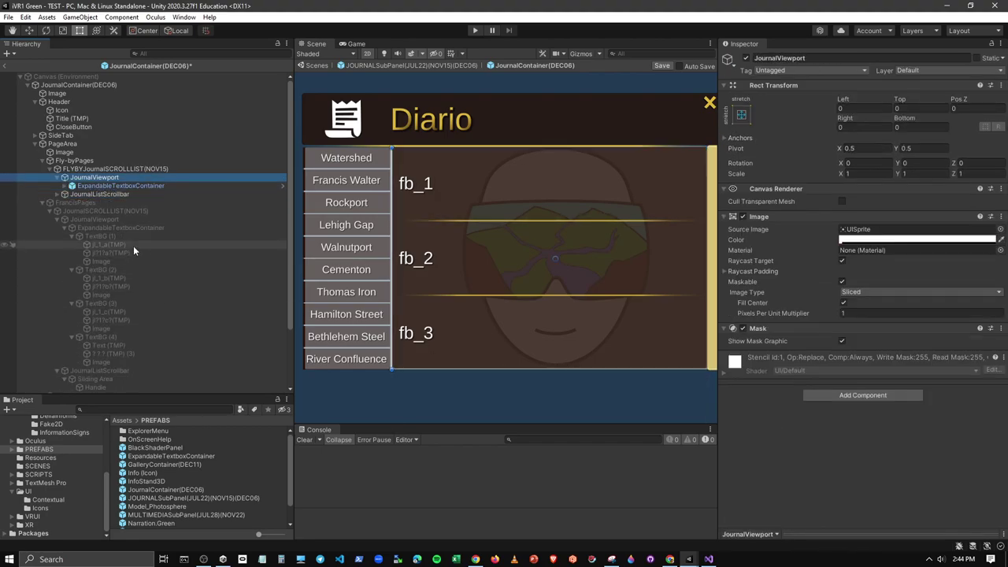
key("Left")
key("Left")
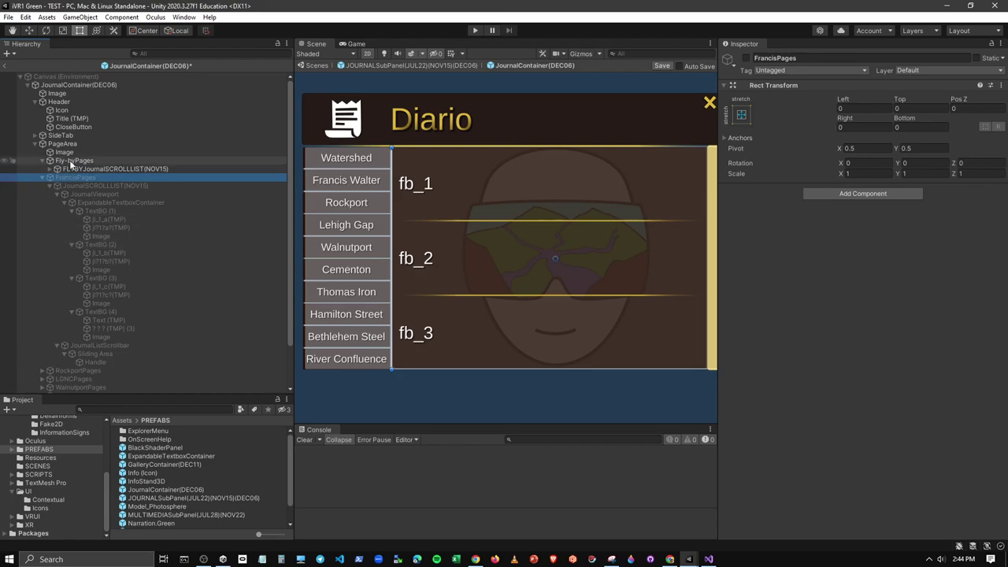
Step: Disable Fly-byPages, enable FrancisPages, and check its jl_1_a placeholder text objects
left_click(746, 58)
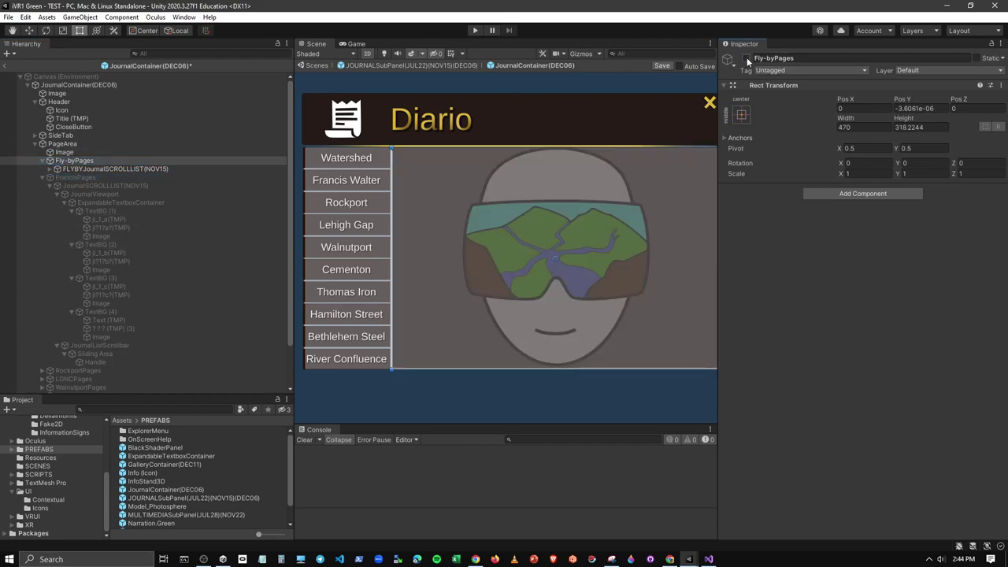
left_click(44, 160)
left_click(69, 169)
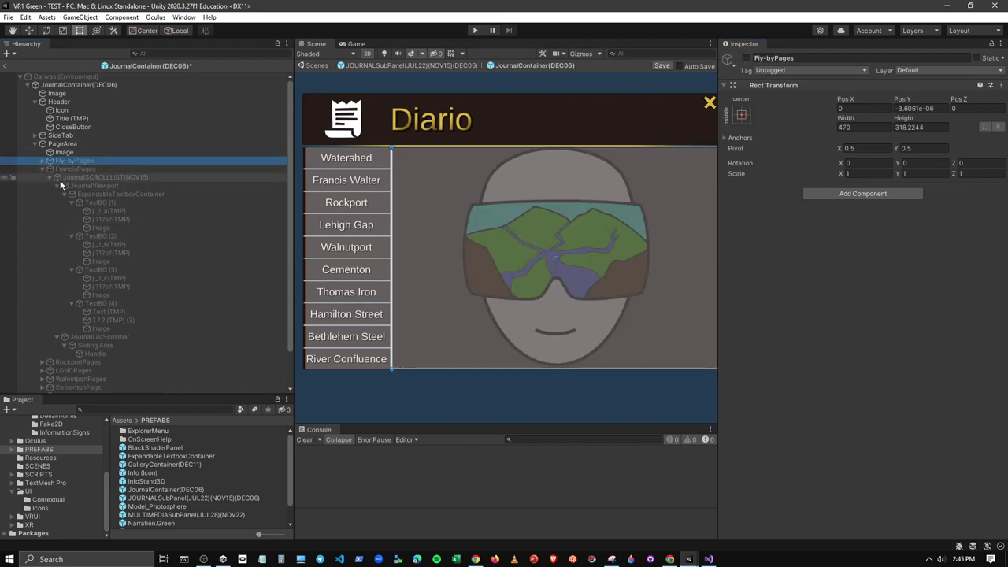
left_click(746, 57)
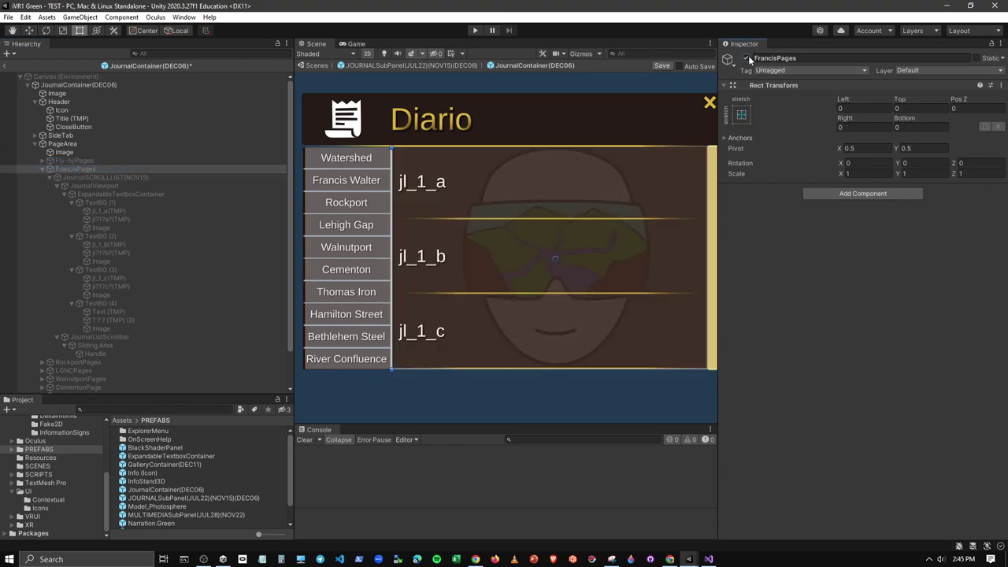
left_click(103, 220)
scroll(825, 381, "down", 4)
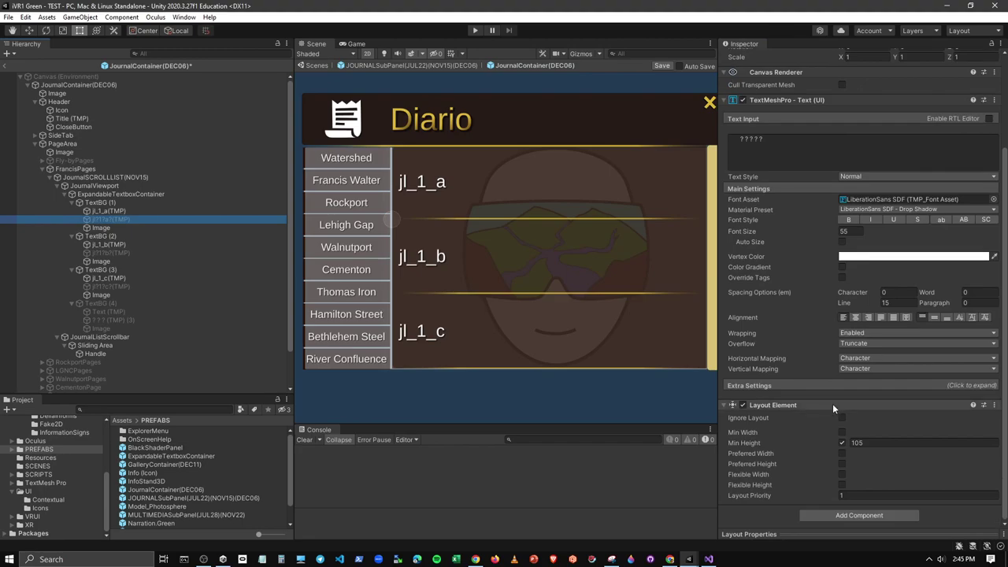
scroll(827, 397, "up", 3)
left_click(102, 211)
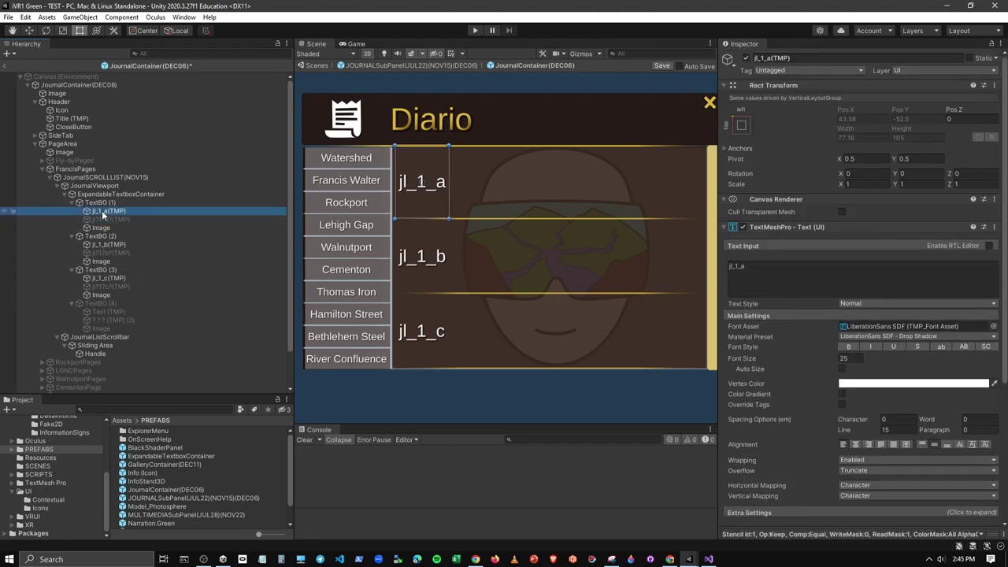
scroll(826, 397, "down", 4)
scroll(843, 411, "up", 4)
left_click(42, 170)
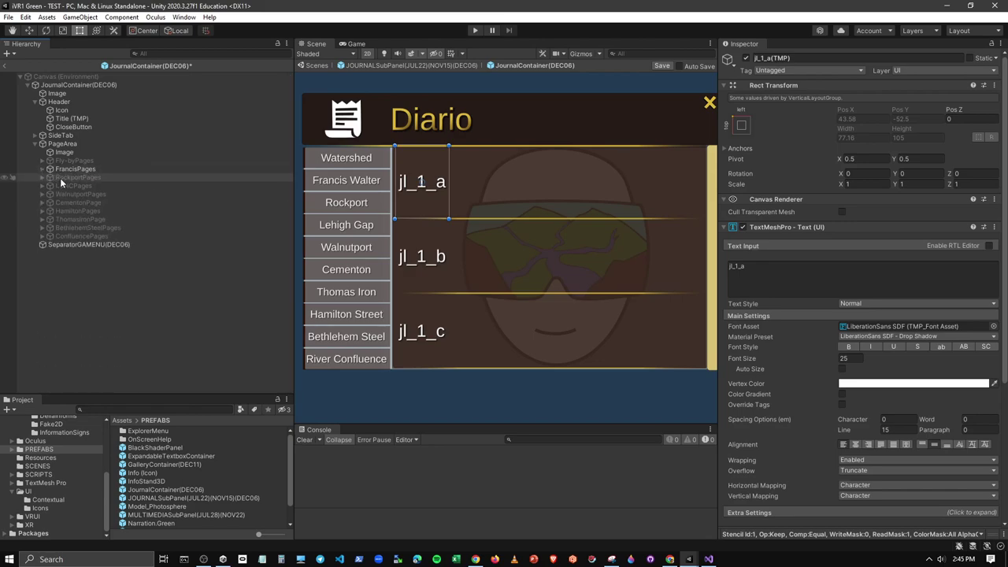
Step: Save the JournalContainer prefab, collapse its hierarchy, and return to the JOURNALSubPanel prefab
left_click(663, 66)
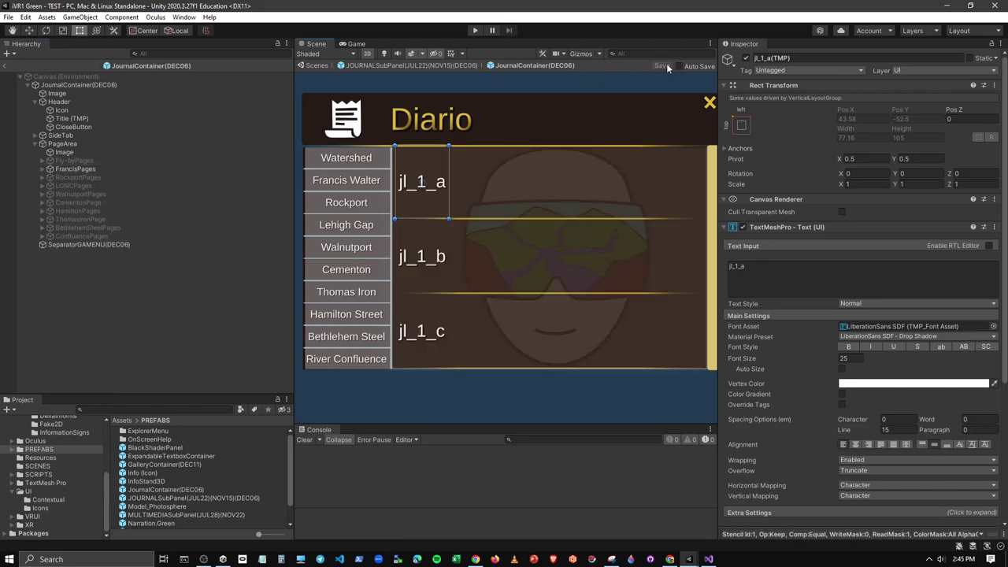
left_click(34, 144)
left_click(35, 101)
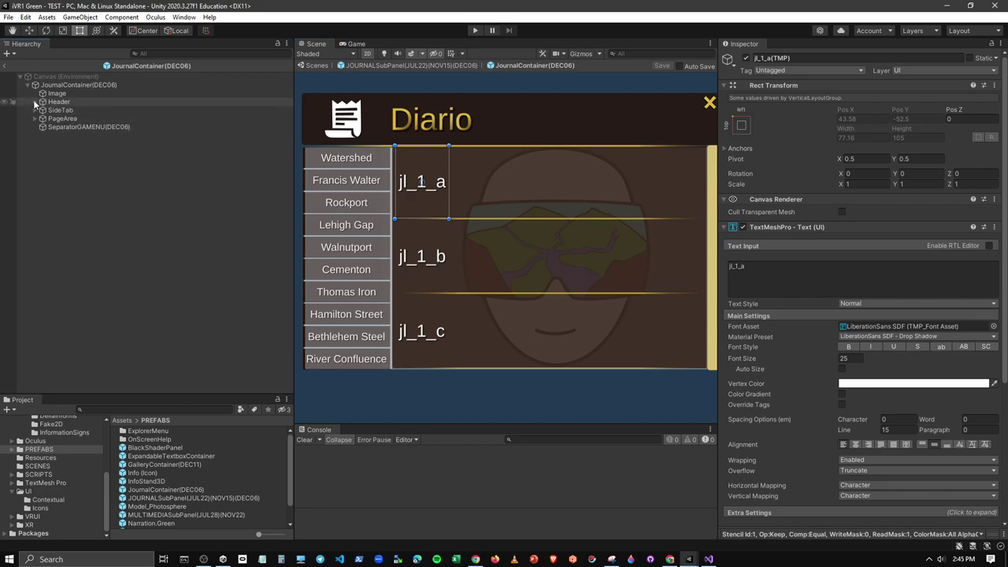
left_click(27, 85)
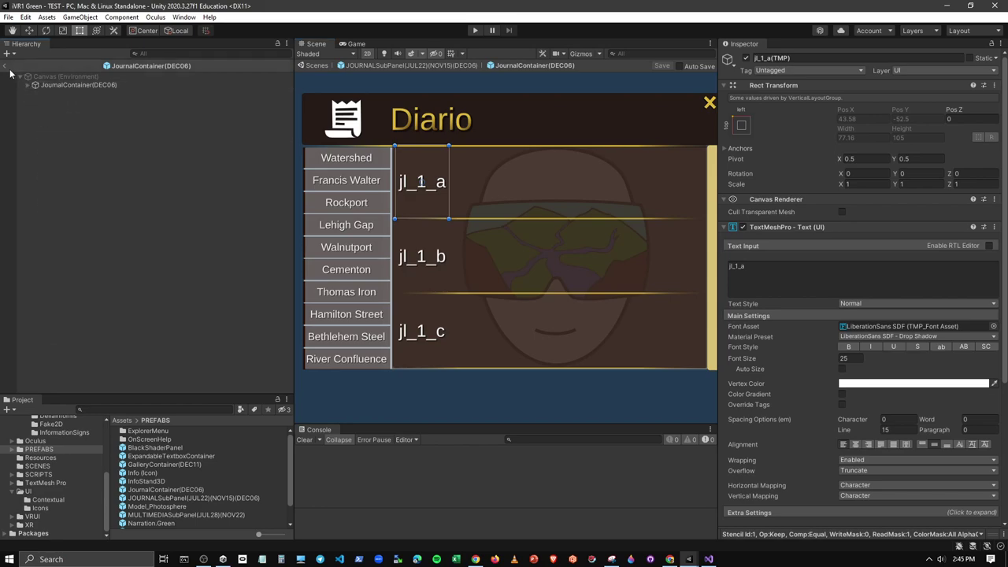
left_click(6, 68)
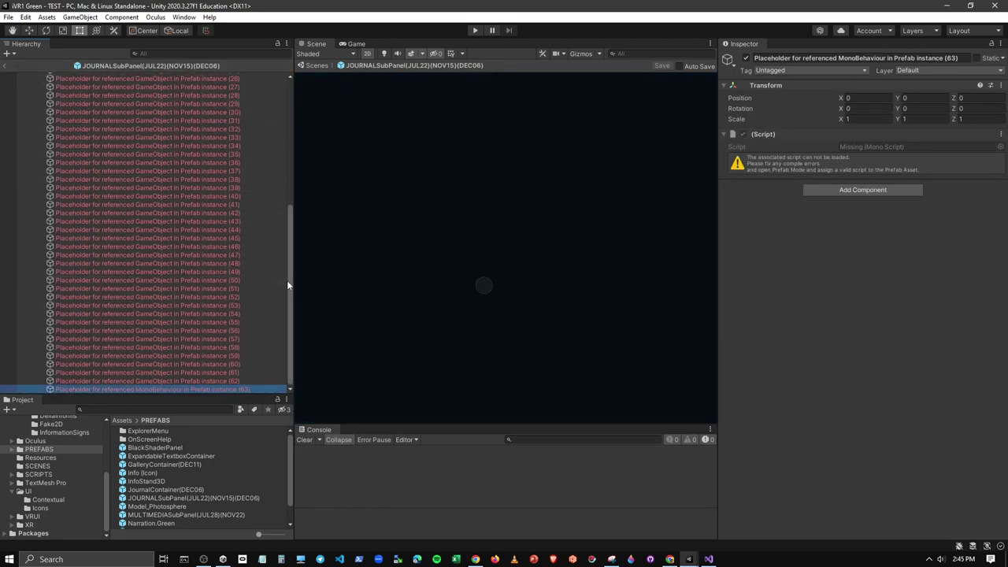
Step: Place the JournalContainer(DEC06) prefab inside JOURNALSubPanel, replacing the broken entry
left_click_drag(287, 280, 278, 78)
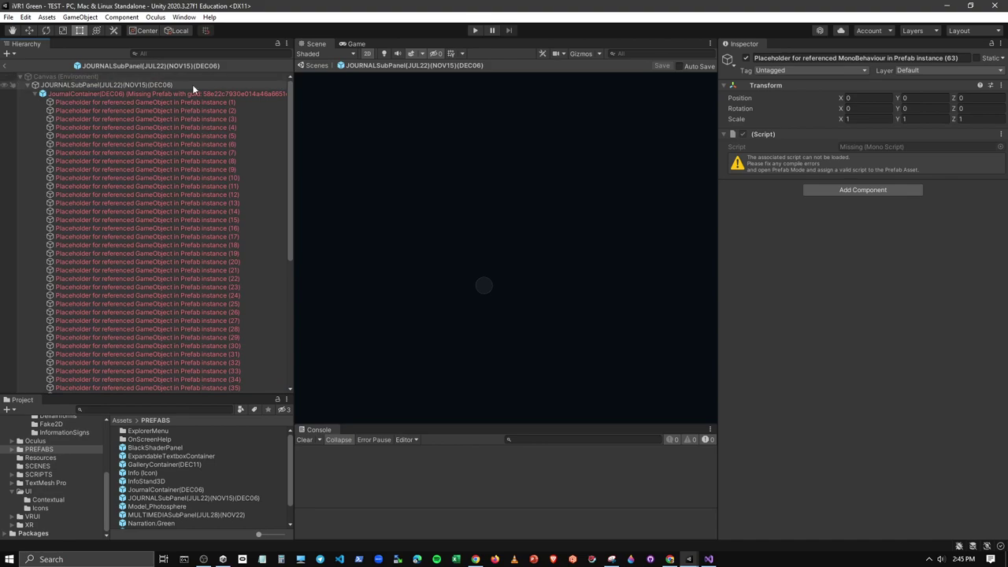
left_click(89, 95)
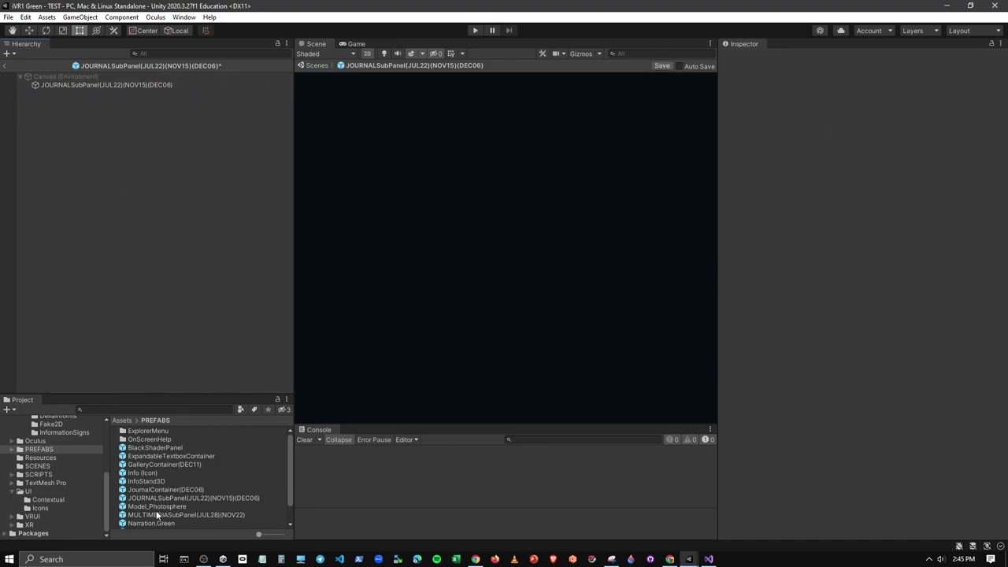
left_click_drag(158, 358, 163, 234)
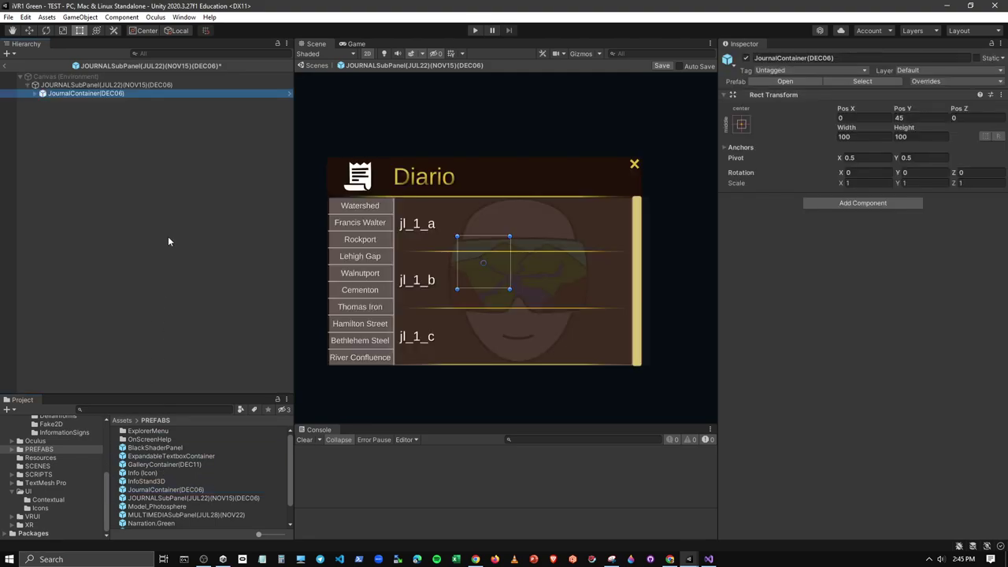
Step: Attempt a save, review the missing-script and EndLayoutGroup errors, and clear the Console
left_click(660, 67)
left_click(564, 307)
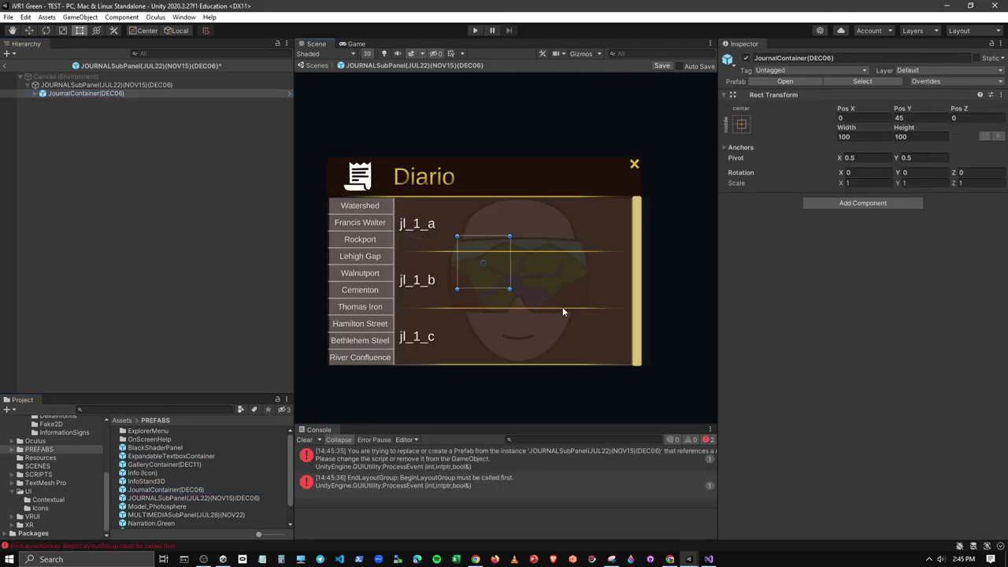
left_click(394, 466)
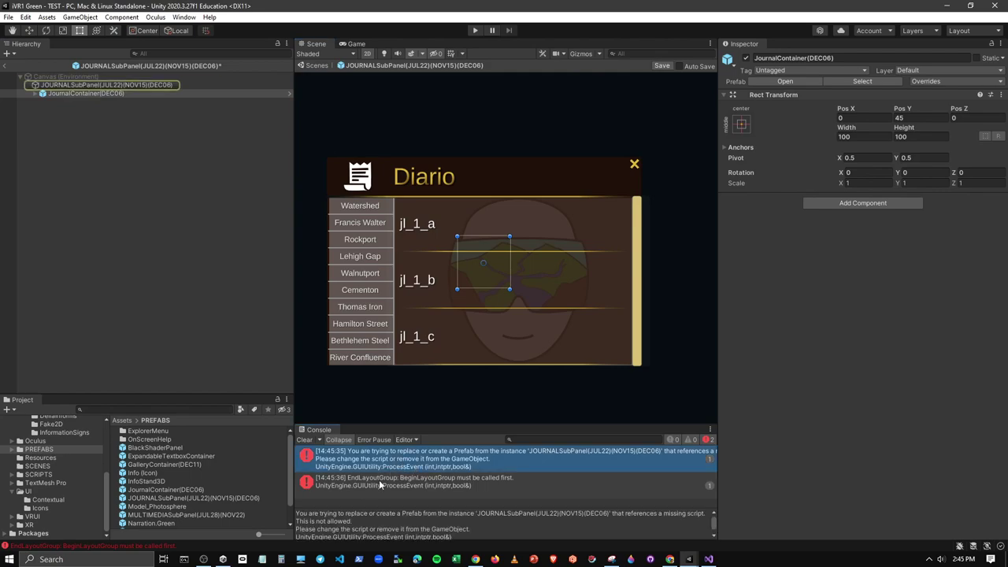
left_click(381, 482)
left_click(304, 440)
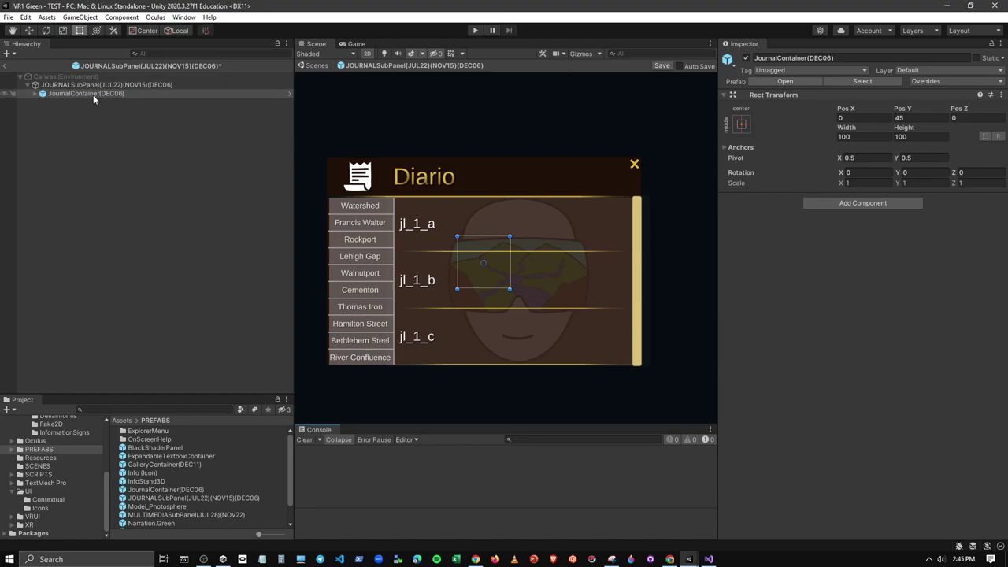
Step: Assign the JournalManager script to JOURNALSubPanel's Missing Script slot by searching 'journ'
left_click(88, 86)
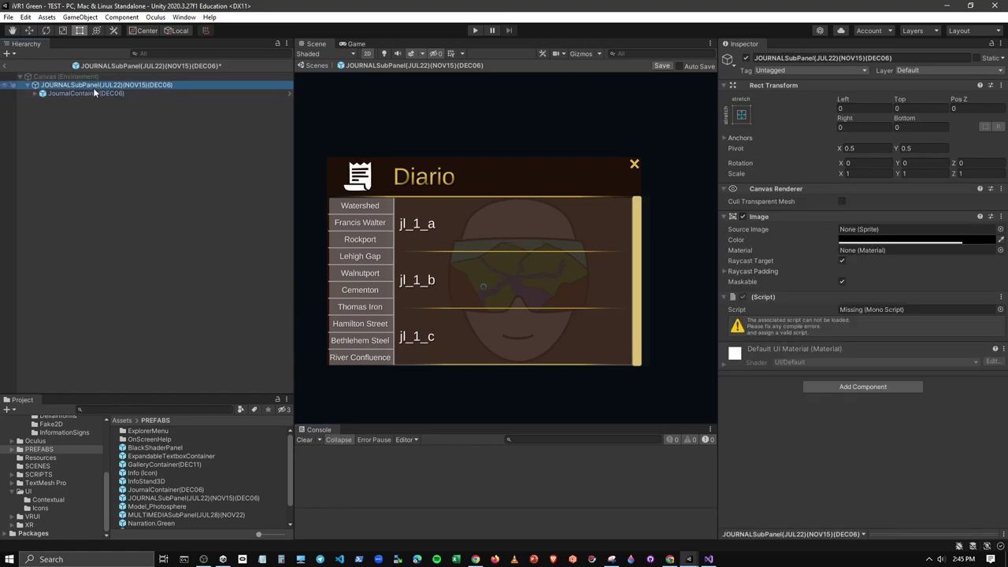
left_click(1000, 309)
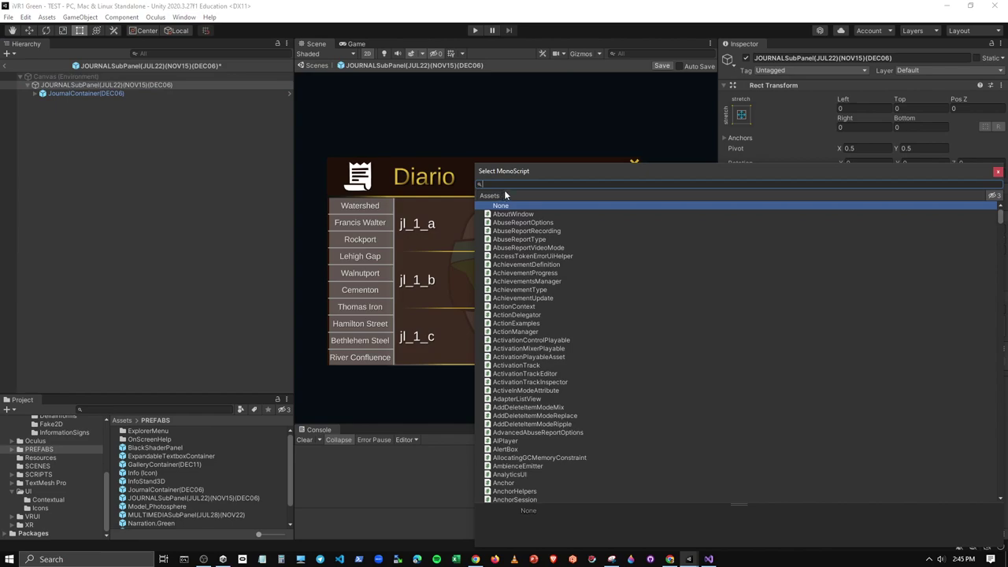
type("jom")
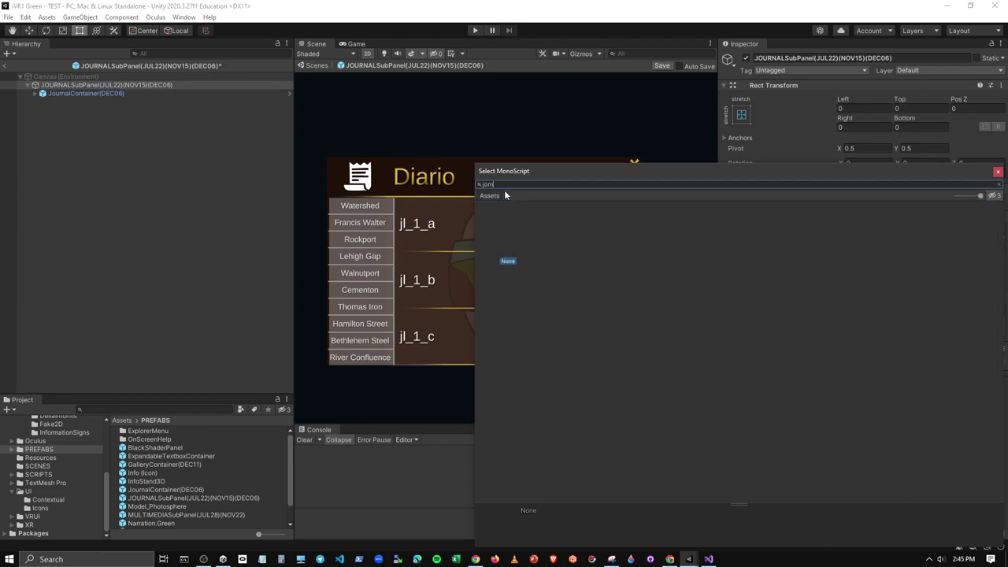
key("BackSpace")
type("urn")
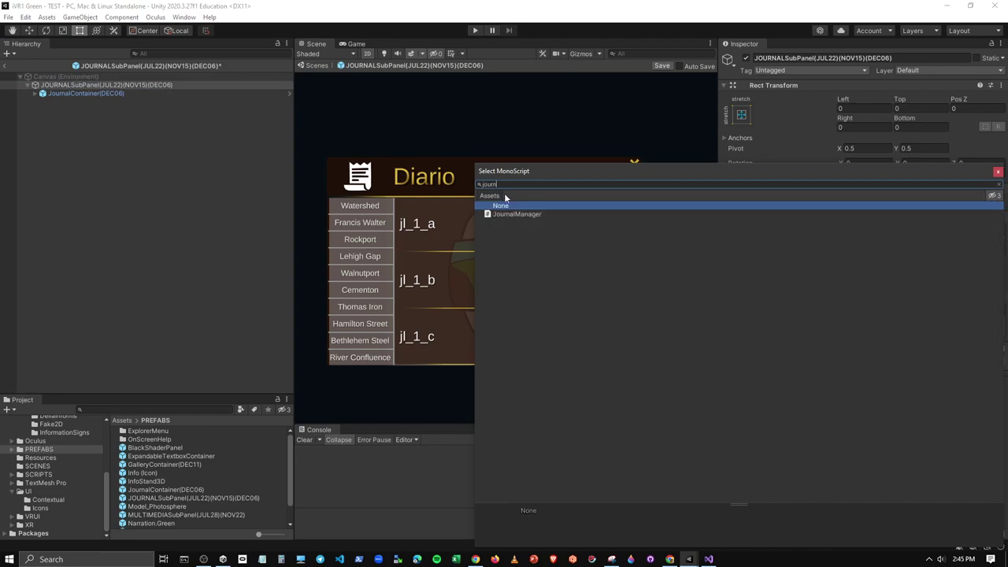
left_click(517, 215)
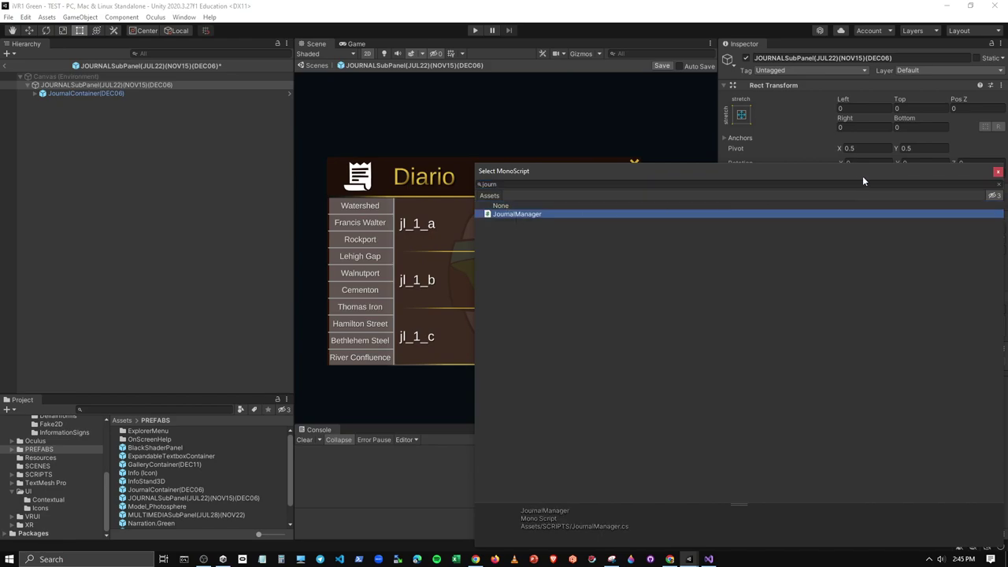
left_click(998, 173)
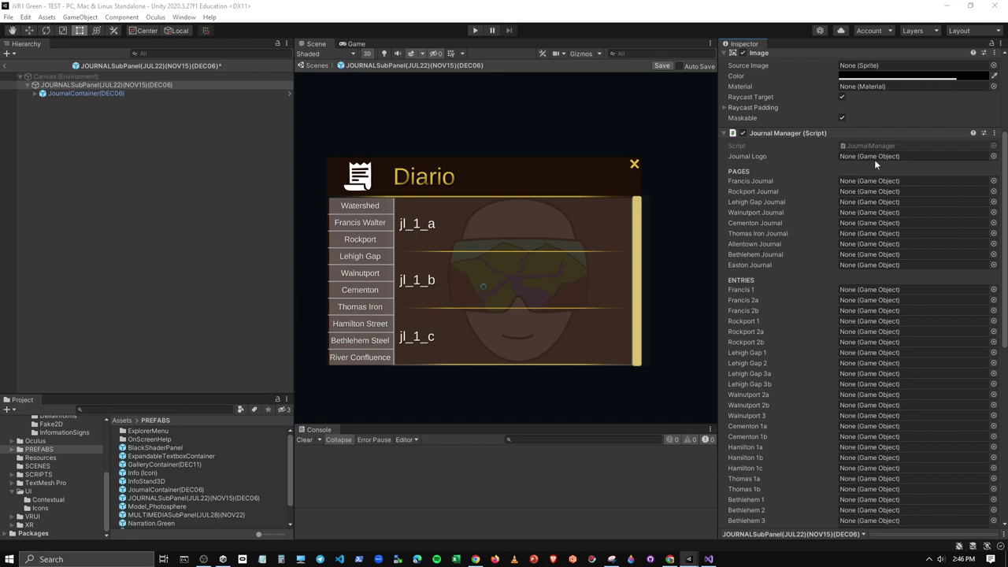
Step: Drag JournalContainer(DEC06)'s Image child into the Journal Manager's Journal Logo field
left_click(35, 93)
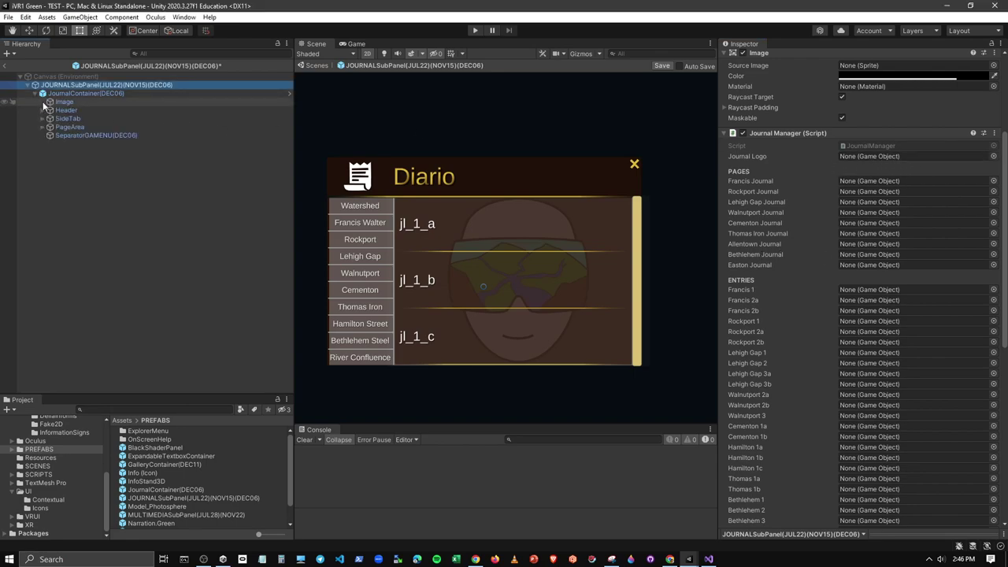
left_click_drag(63, 101, 869, 156)
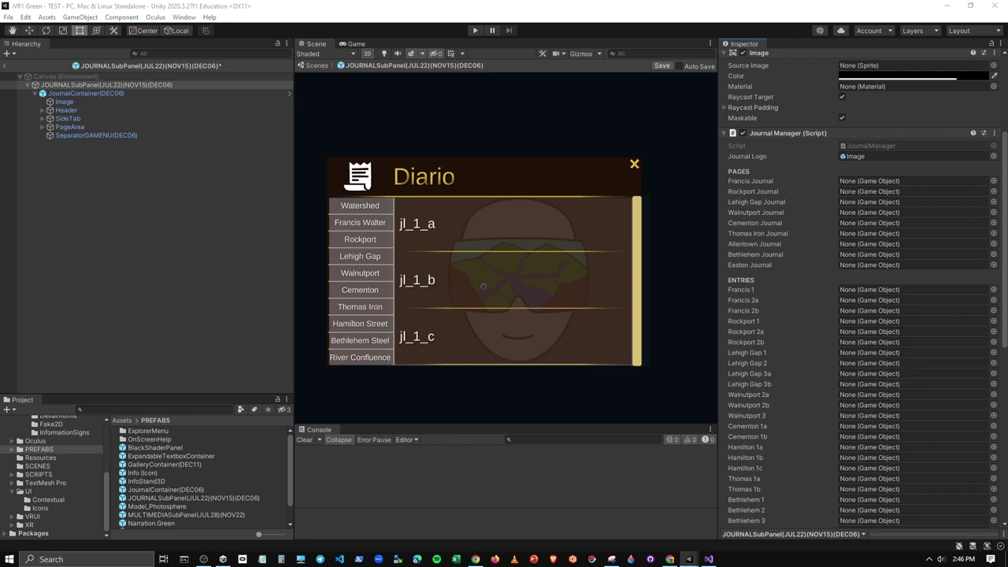
left_click(42, 127)
Step: Set Journal Logo to the Image inside PageArea and look over the Fly-byPages group
left_click(63, 136)
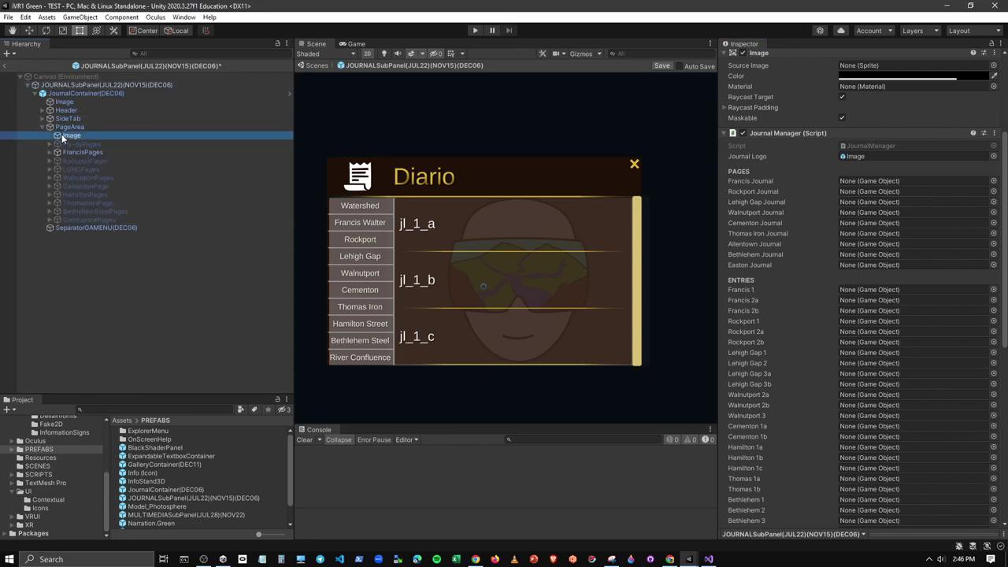
left_click_drag(63, 137, 884, 156)
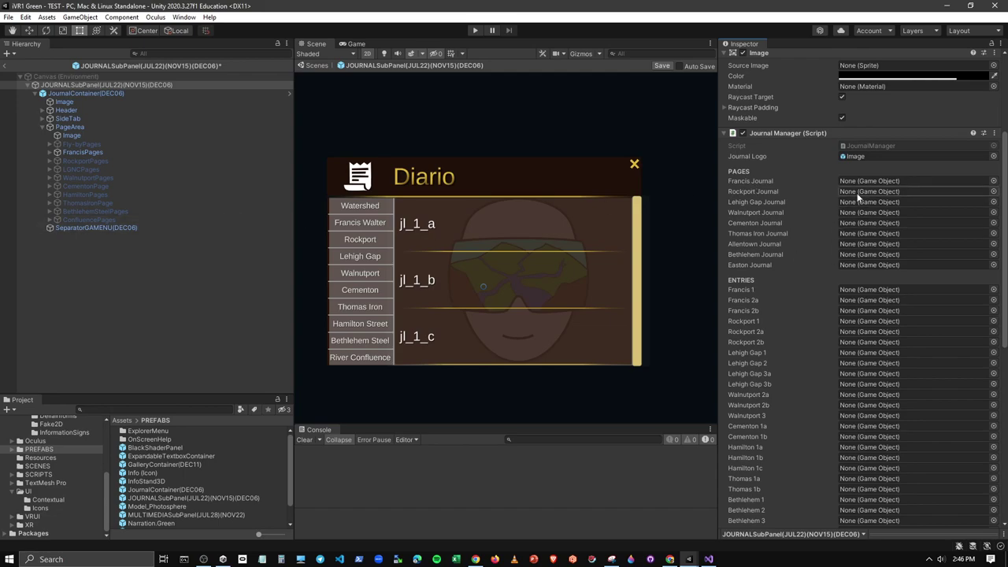
left_click(85, 145)
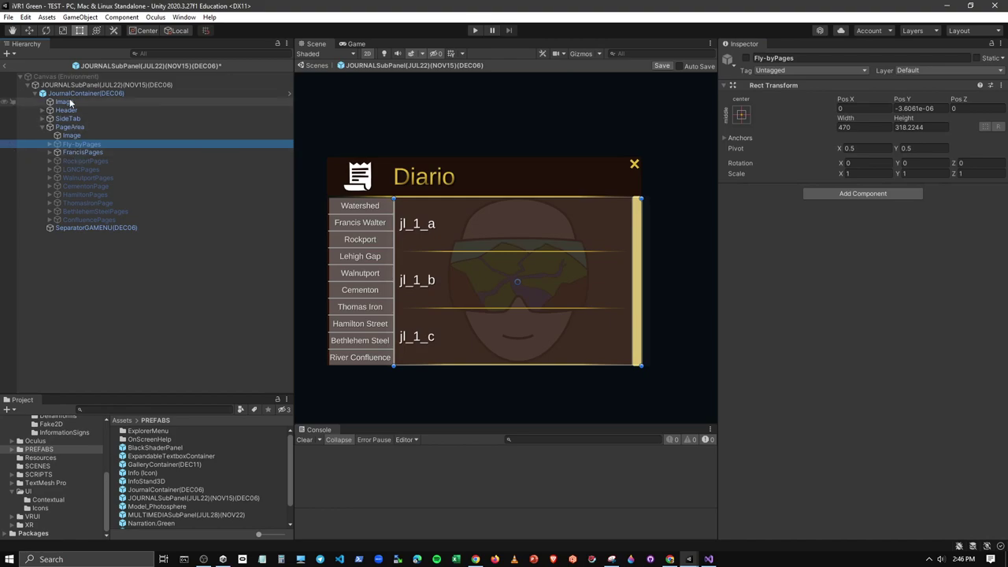
Step: Review JOURNALSubPanel's Journal Manager fields and open JournalManager.cs in Visual Studio
left_click(75, 93)
left_click(74, 84)
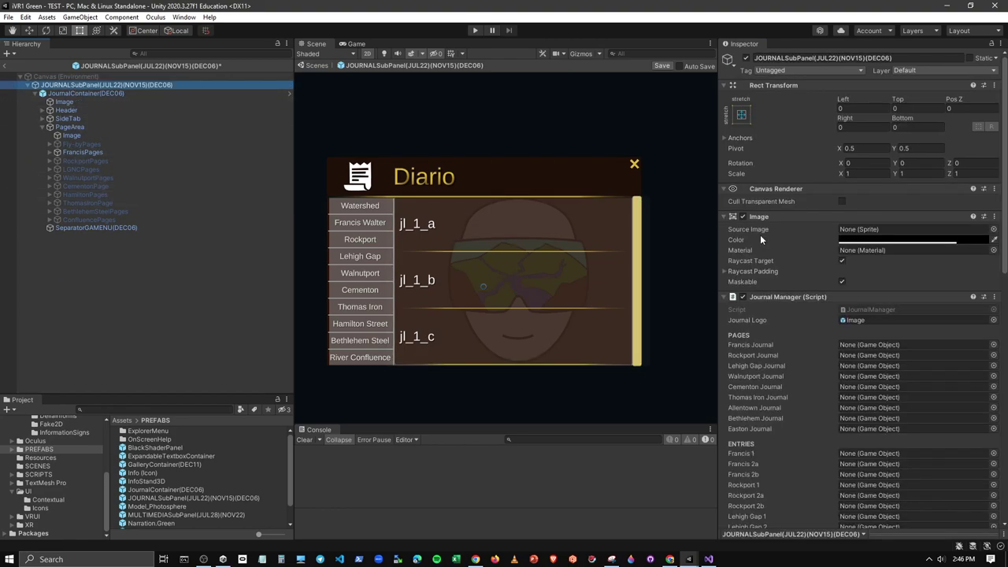
scroll(808, 323, "down", 5)
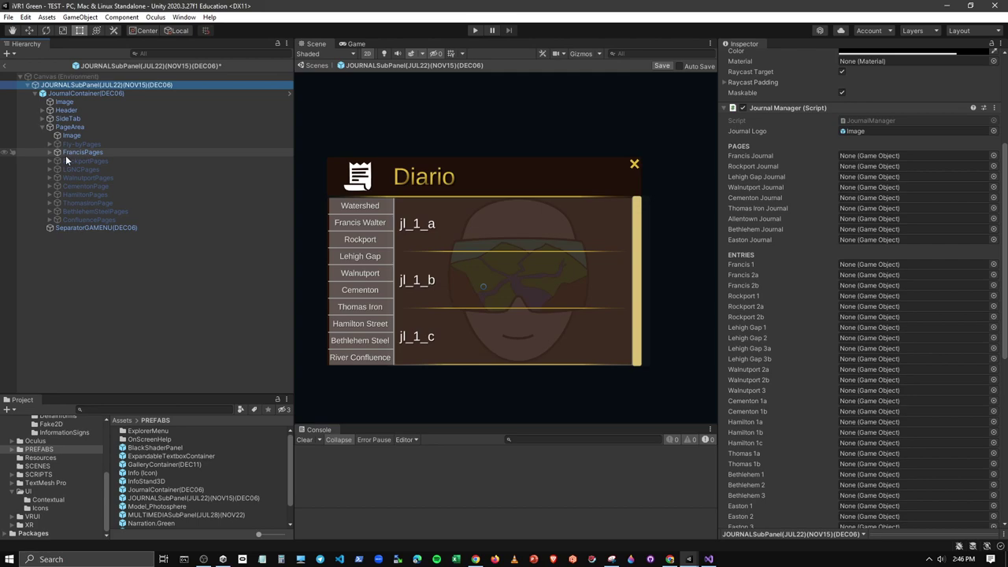
scroll(862, 389, "down", 10)
scroll(869, 418, "up", 10)
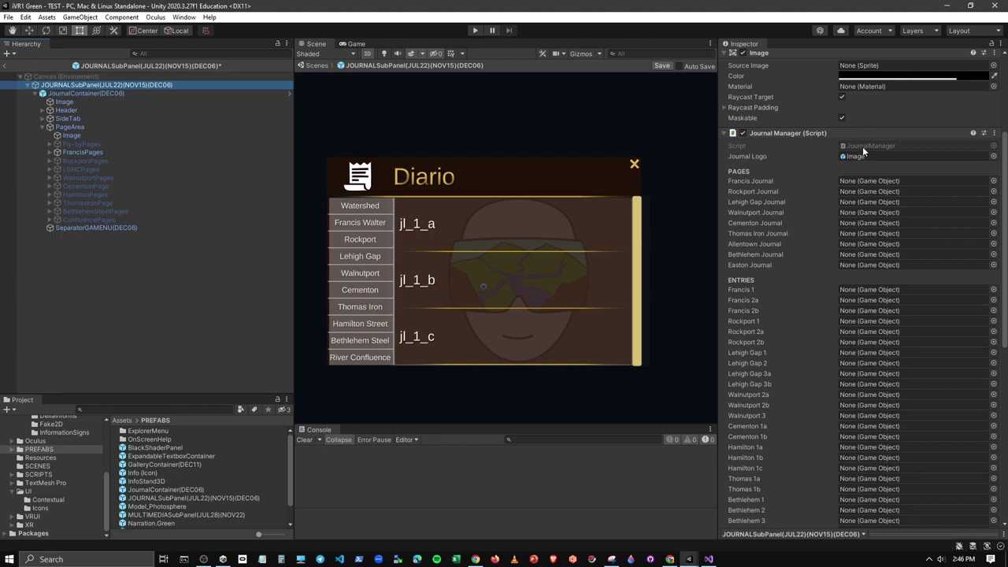
double_click(863, 146)
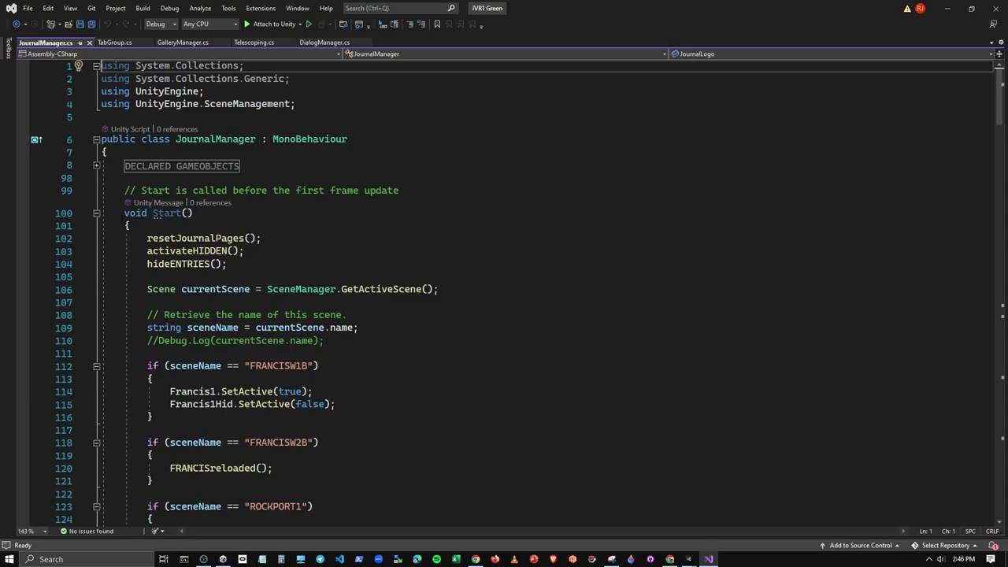
Step: Add 'public GameObject[] journalPAGES;' below the PAGES header
left_click(95, 166)
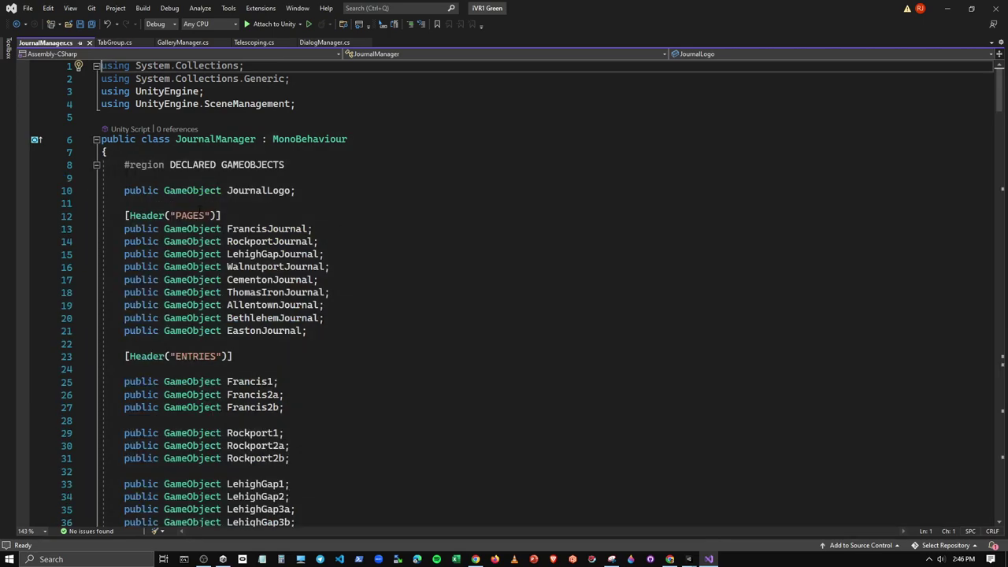
left_click(239, 216)
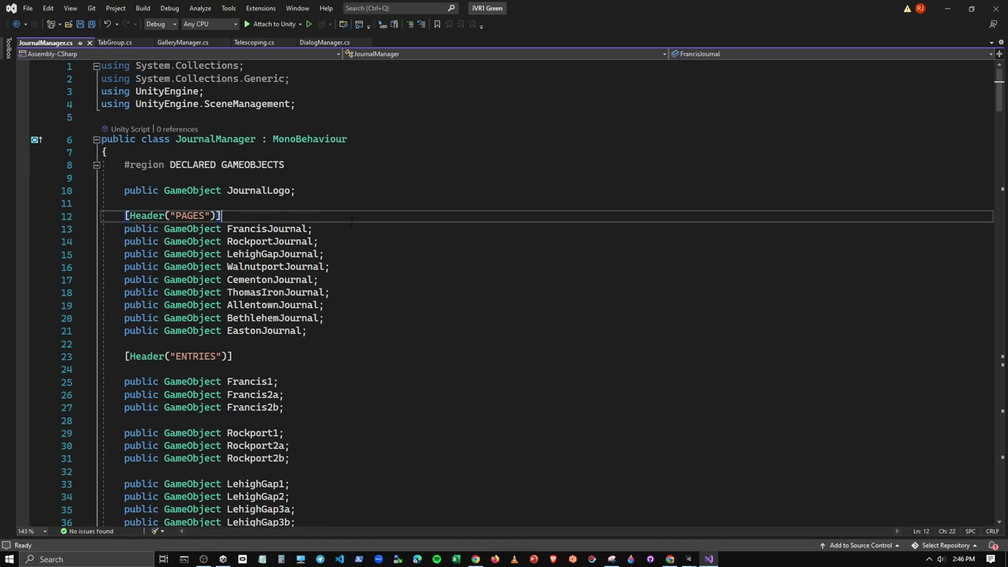
key("Return")
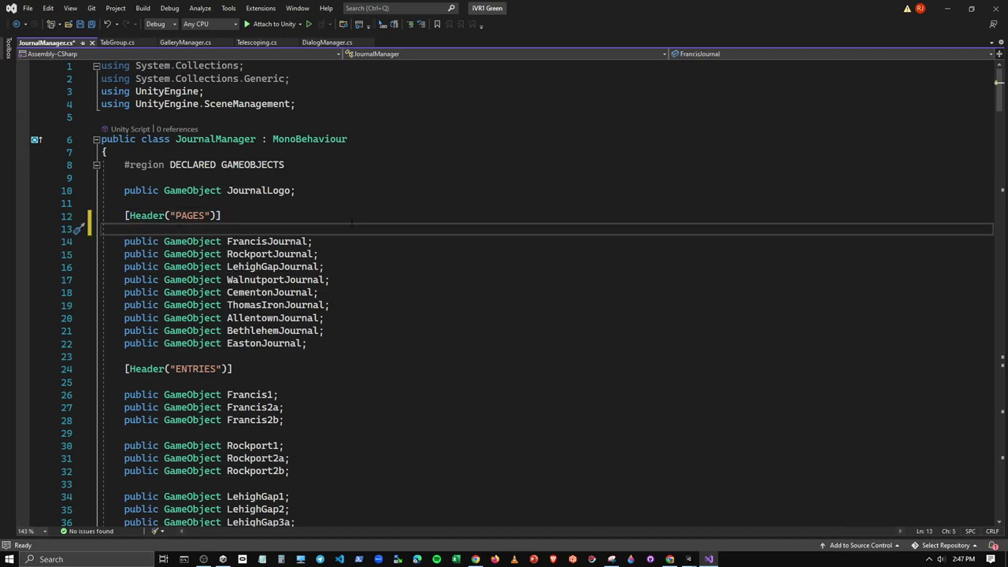
type("public")
type(" Game")
key("Tab")
type("[] ")
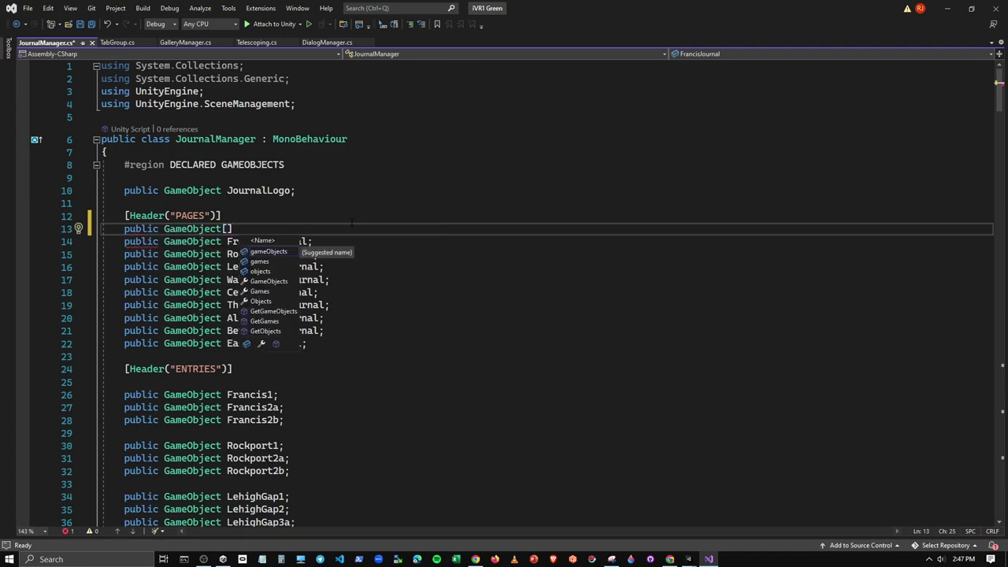
type("jour")
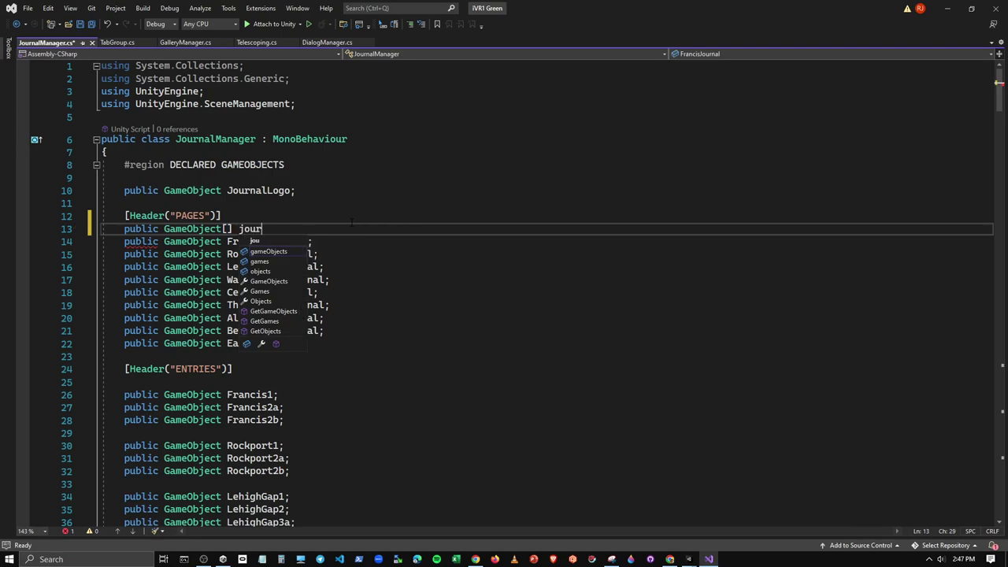
type("nalPAGES;")
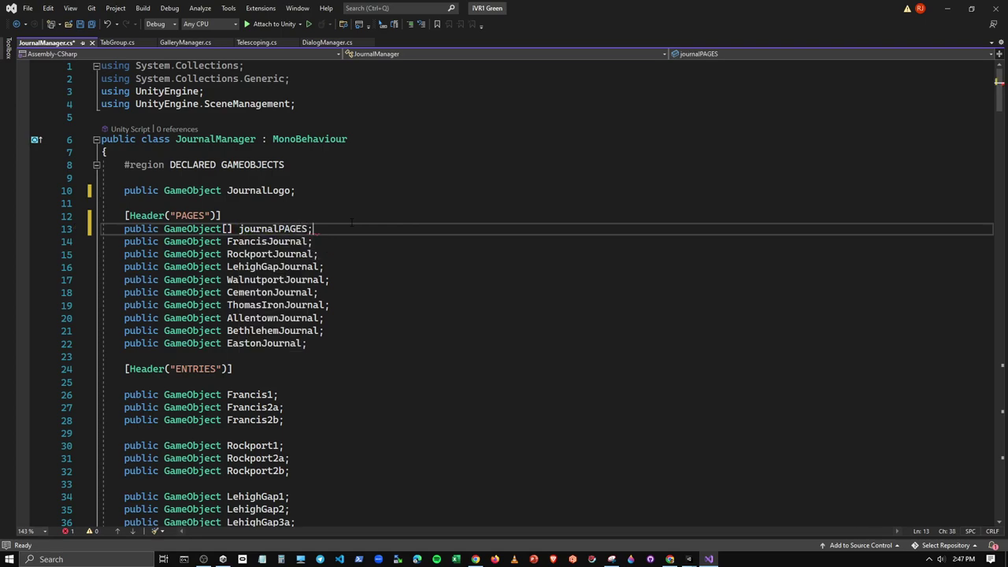
Step: Comment out the nine individual journal page declarations and fold them
left_click_drag(307, 343, 101, 241)
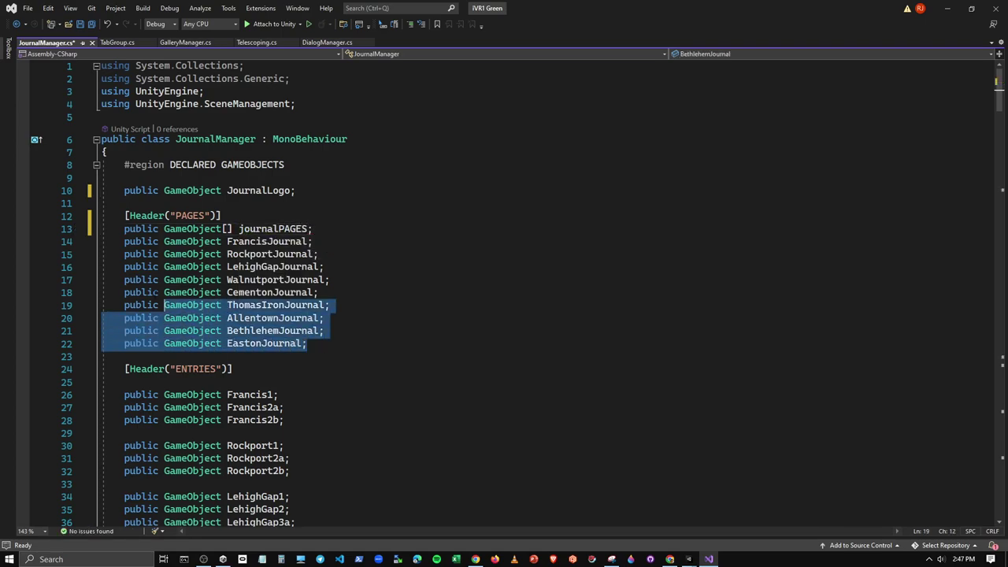
left_click(409, 24)
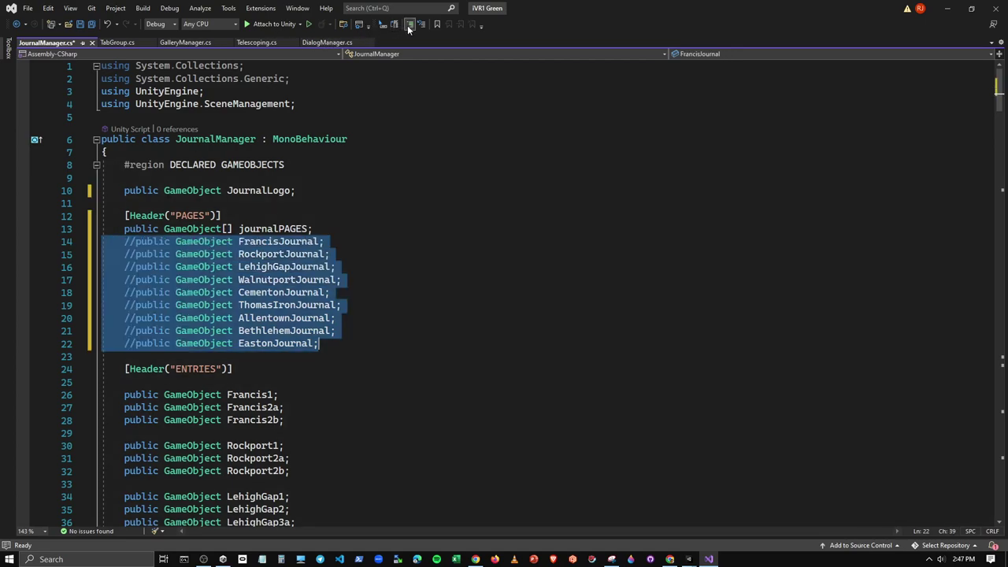
left_click(448, 343)
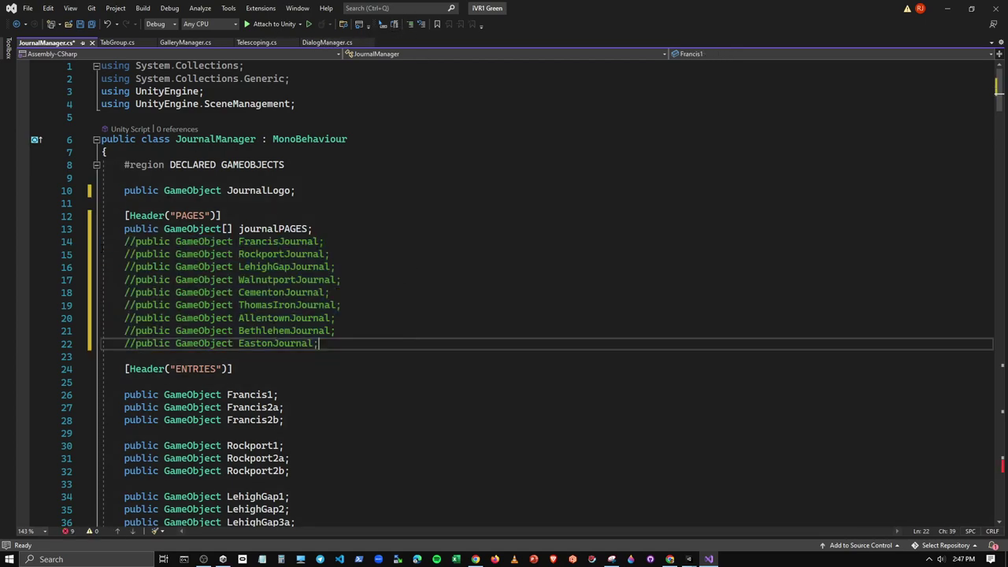
left_click(96, 245)
left_click(96, 242)
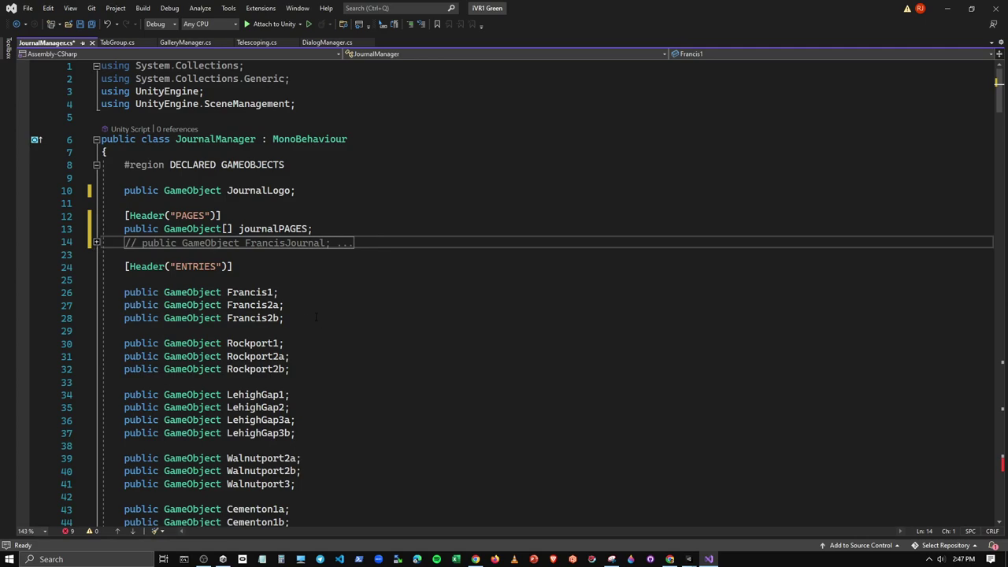
Step: Insert blank lines after the JournalLogo line in resetJournalPages, then switch to TabGroup.cs
scroll(300, 303, "down", 4)
scroll(301, 303, "down", 7)
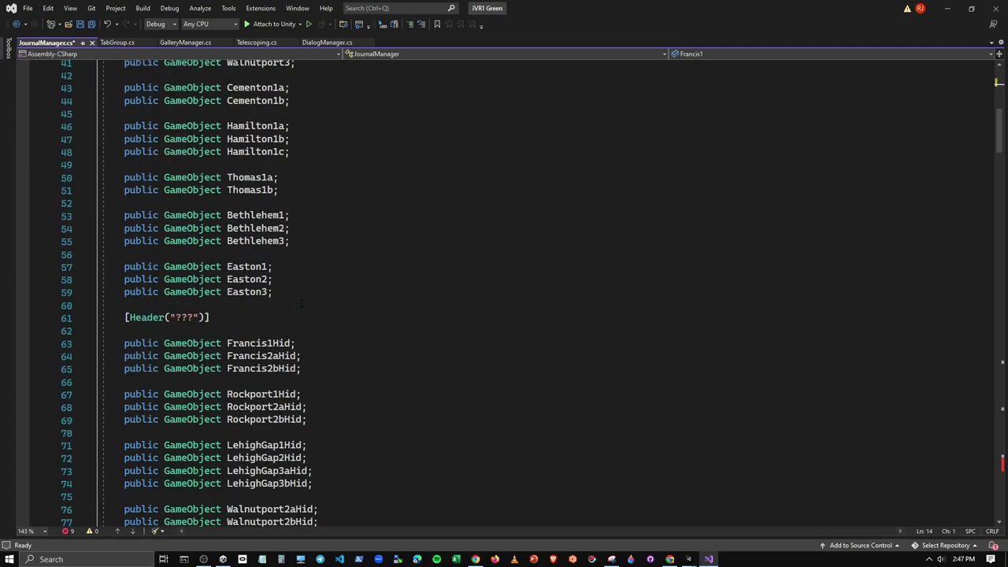
scroll(301, 303, "down", 8)
scroll(301, 303, "down", 6)
scroll(301, 303, "down", 2)
scroll(301, 303, "down", 5)
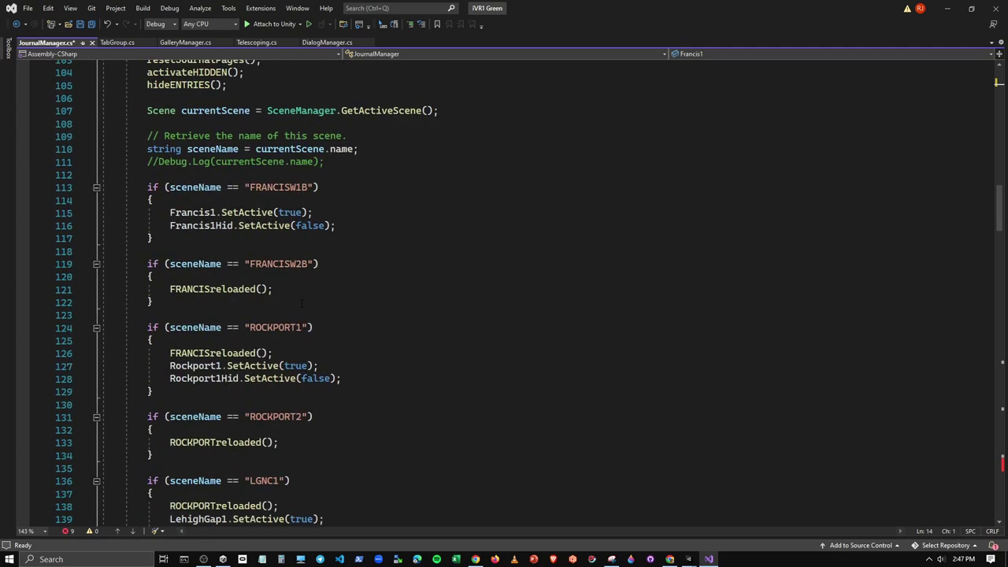
scroll(305, 300, "down", 7)
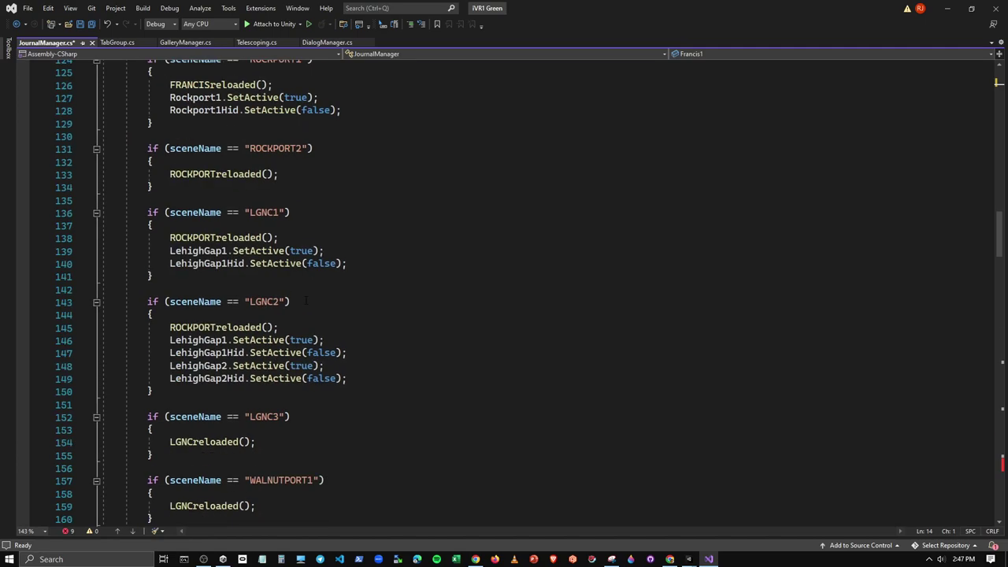
scroll(306, 301, "down", 6)
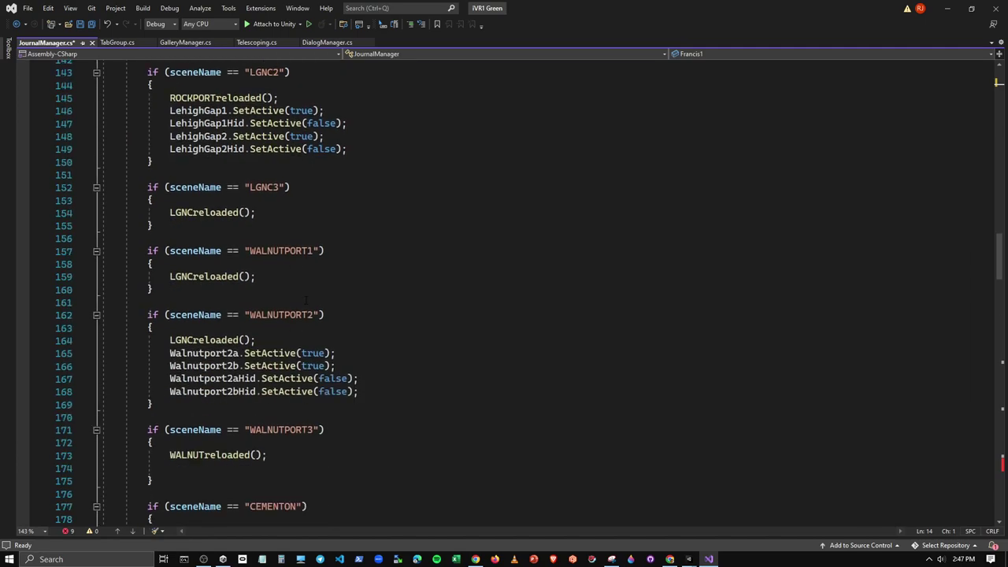
scroll(305, 300, "down", 7)
scroll(307, 300, "down", 6)
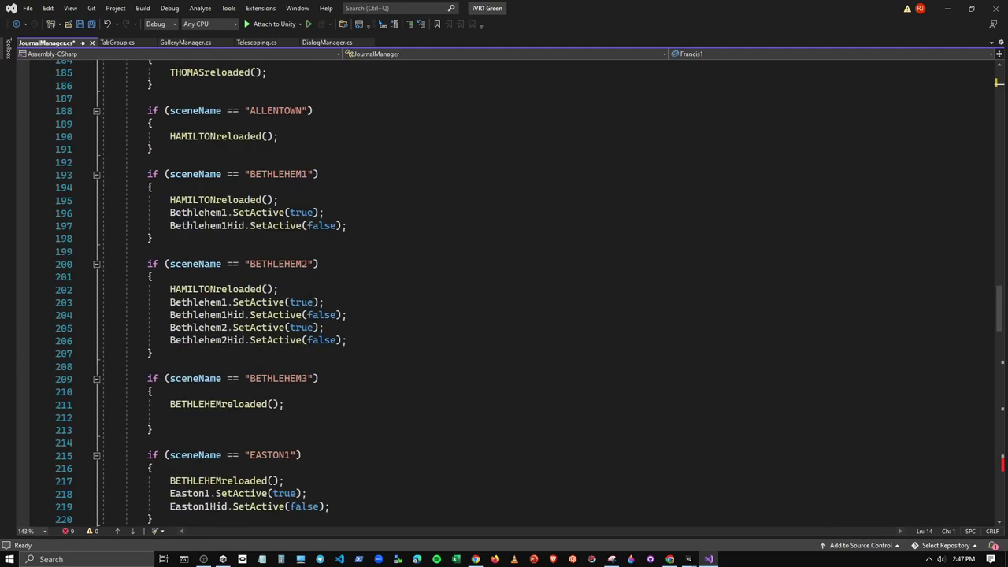
scroll(315, 299, "down", 8)
scroll(320, 298, "down", 2)
scroll(320, 298, "down", 3)
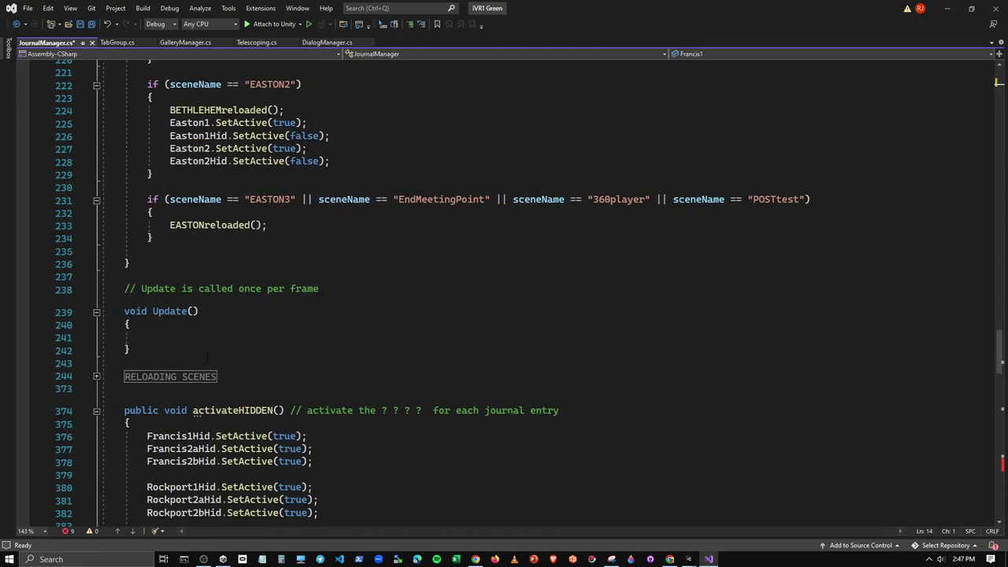
scroll(321, 299, "down", 5)
scroll(321, 315, "down", 8)
scroll(320, 315, "down", 7)
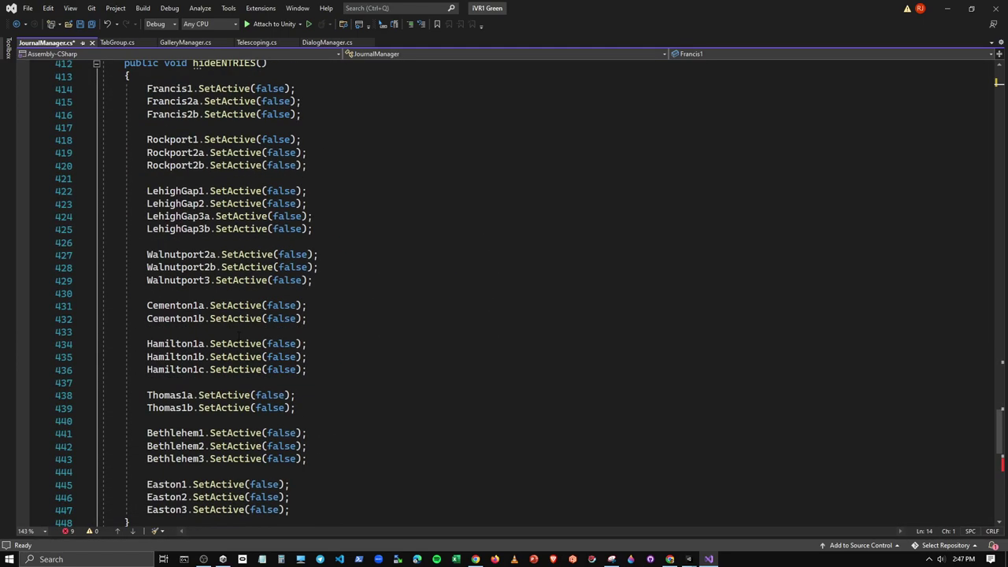
scroll(321, 315, "down", 8)
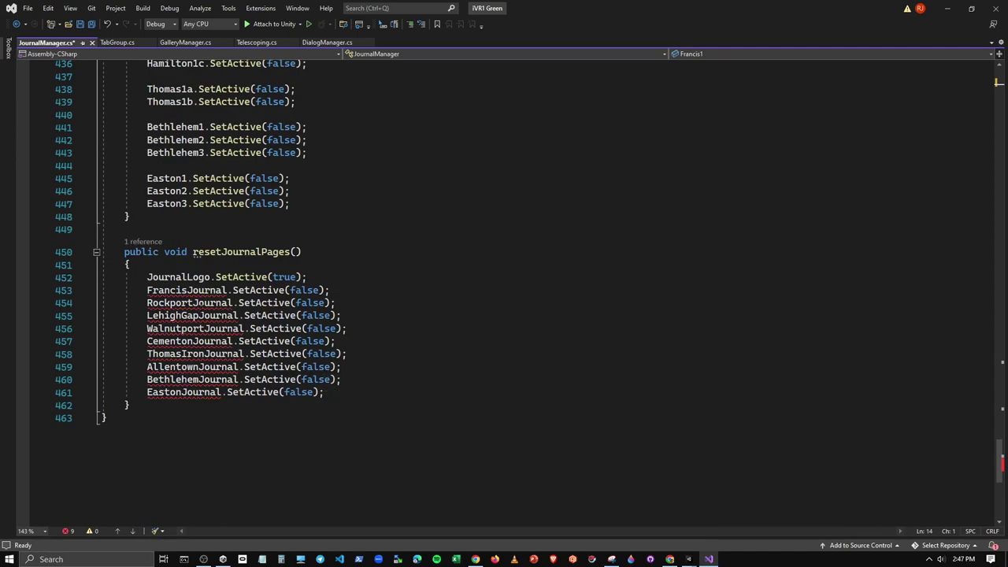
left_click(325, 278)
key("Return")
key("Return")
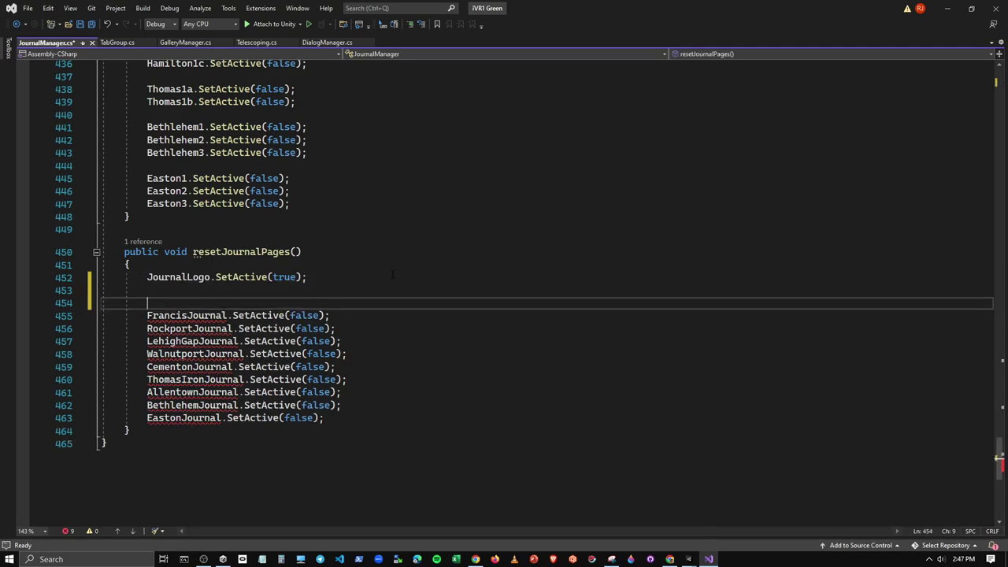
left_click(116, 43)
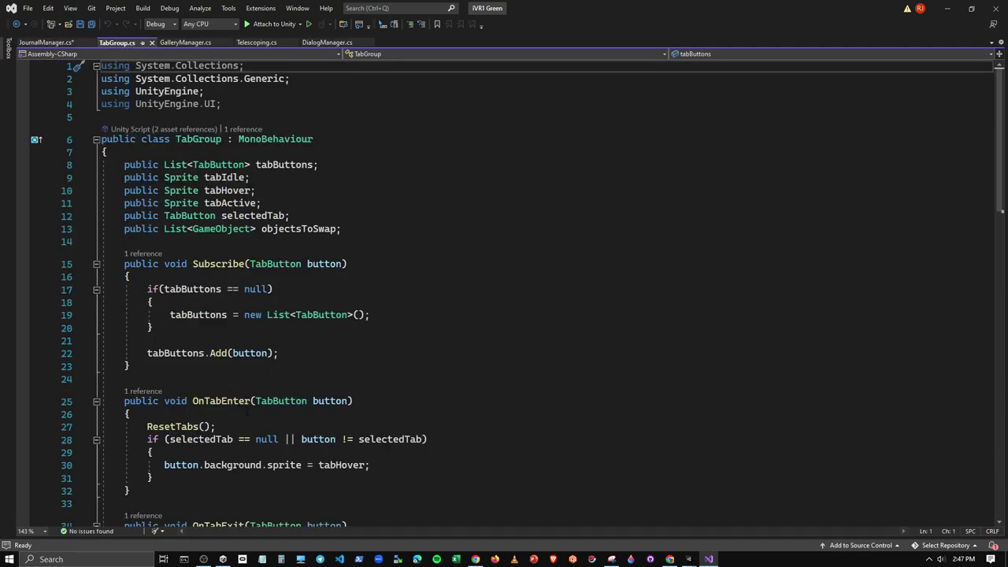
Step: Select the lehighgapHidden for loop in GalleryManager.cs for copying
scroll(248, 412, "down", 1)
scroll(248, 412, "down", 8)
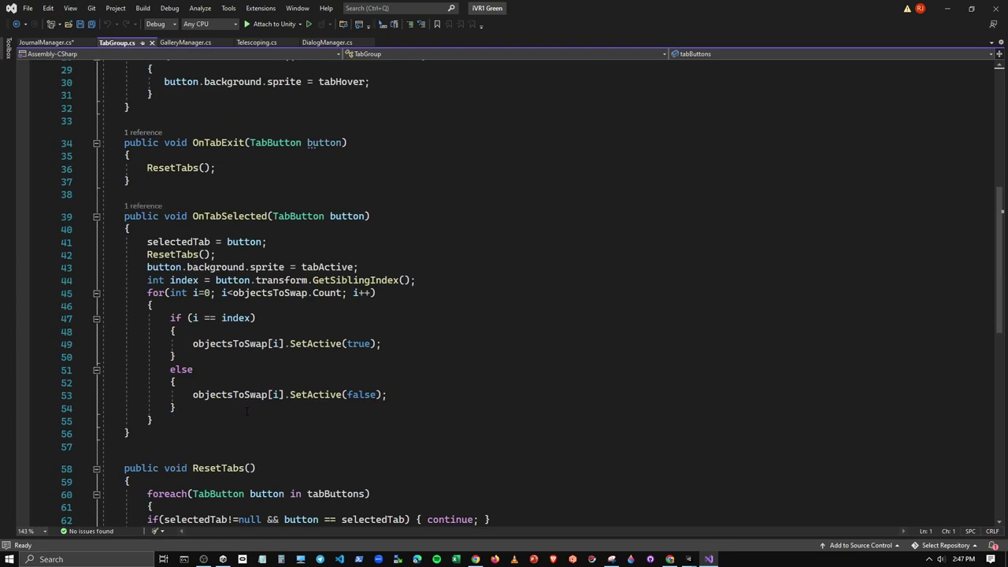
scroll(247, 410, "down", 7)
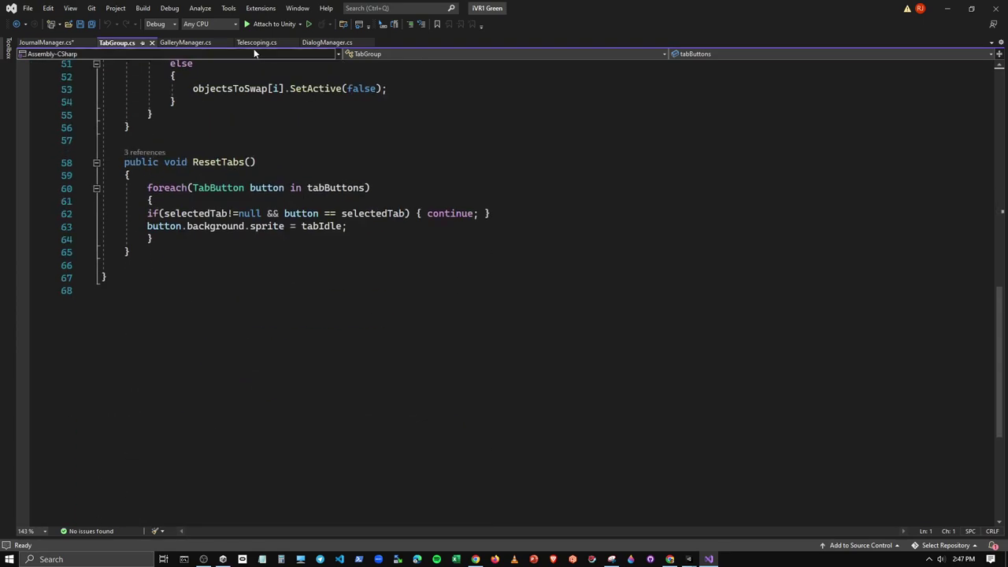
left_click(180, 44)
scroll(208, 371, "down", 20)
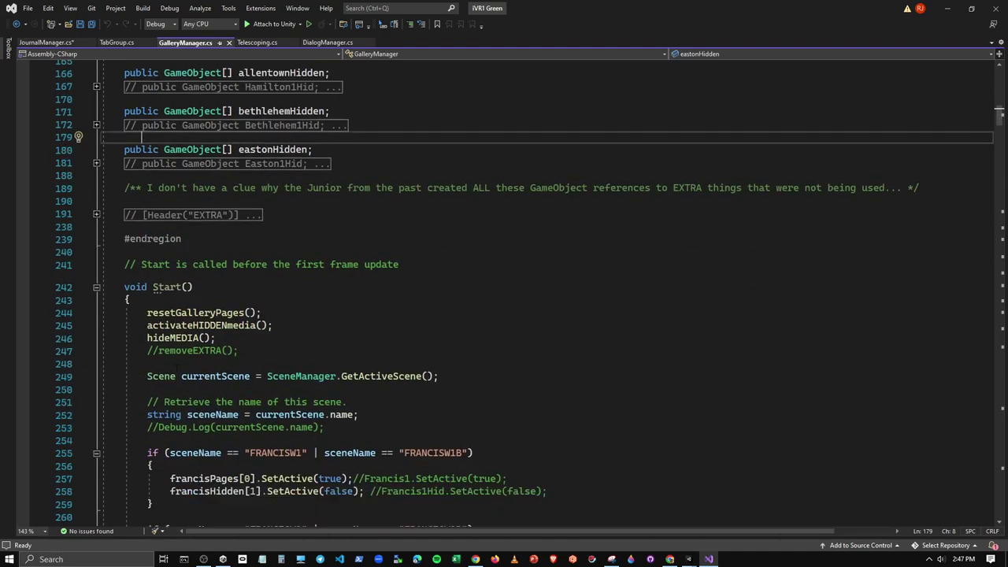
scroll(209, 370, "down", 20)
scroll(208, 371, "down", 19)
scroll(209, 370, "down", 9)
scroll(208, 370, "down", 17)
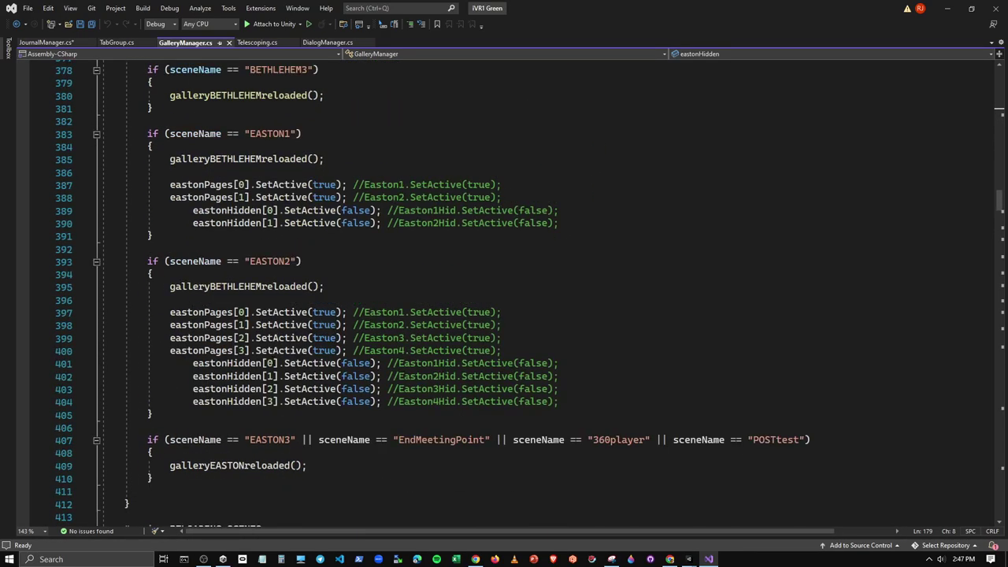
scroll(208, 370, "down", 9)
scroll(209, 370, "down", 9)
scroll(209, 370, "down", 9)
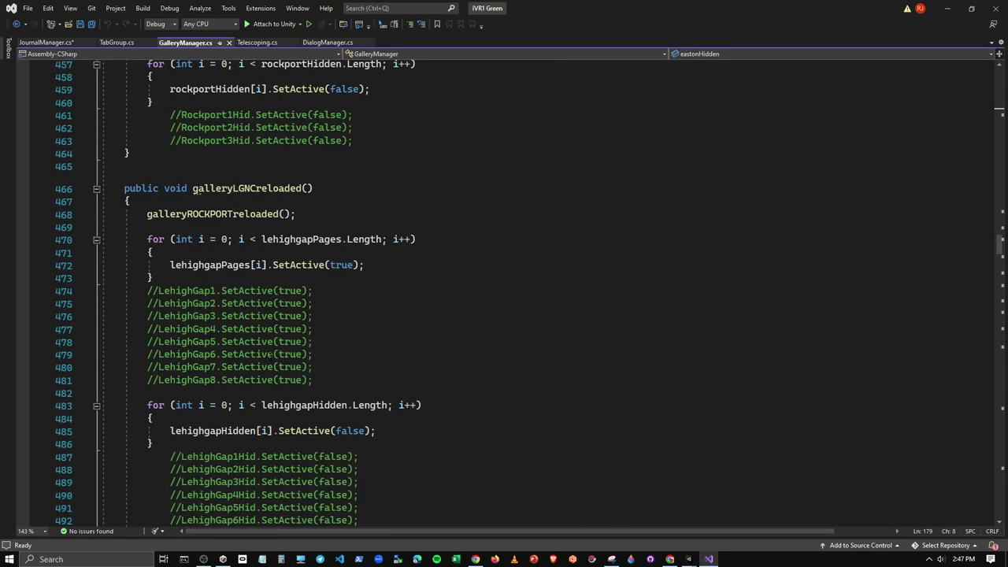
left_click_drag(153, 443, 147, 406)
key("ctrl+c")
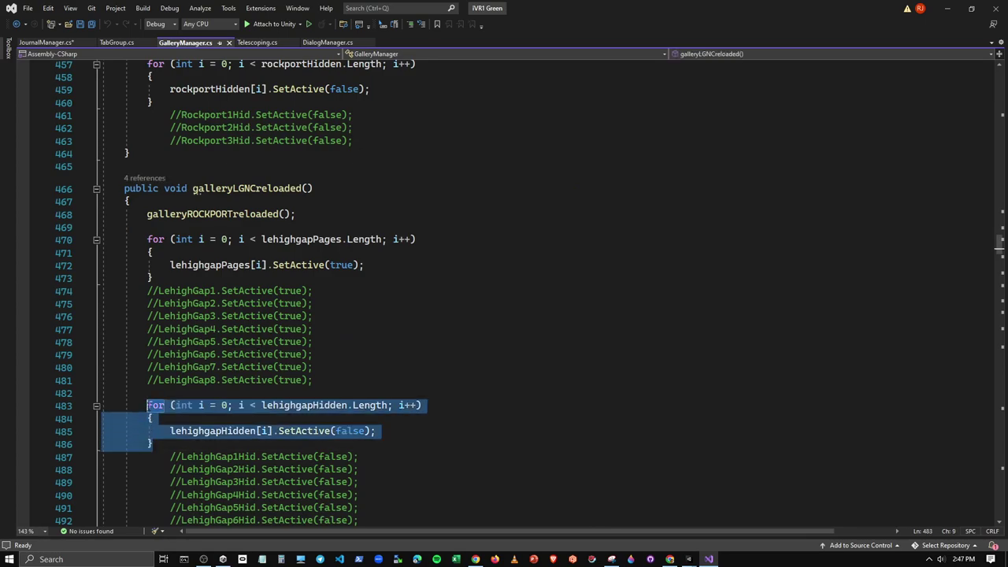
Step: Paste the loop into resetJournalPages and make it iterate over journalPAGES
left_click(46, 42)
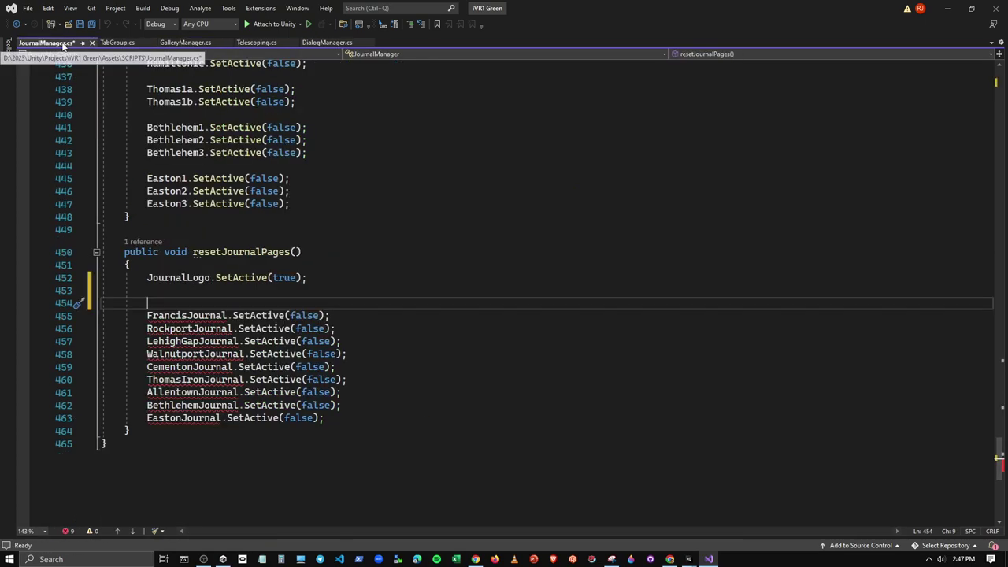
key("ctrl+v")
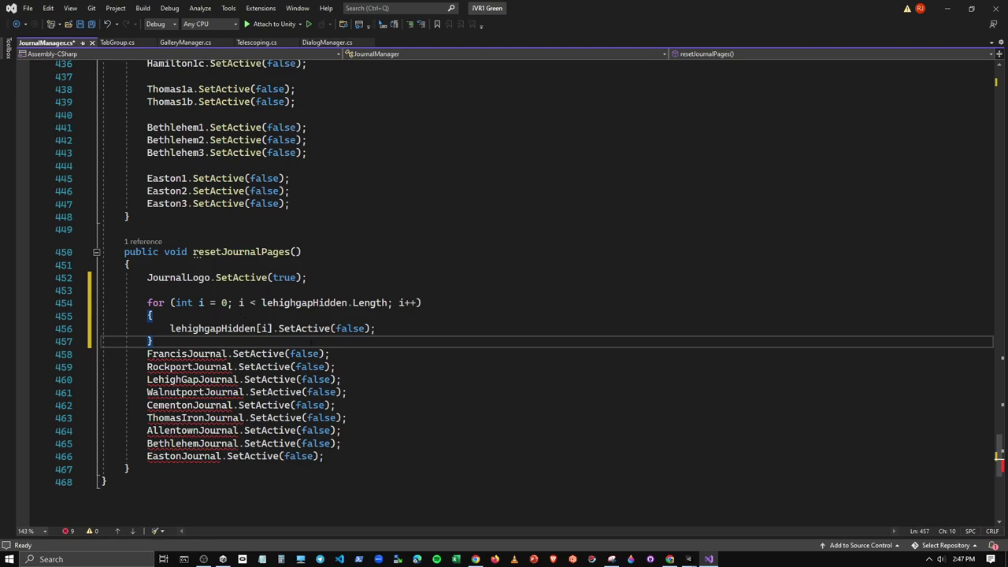
left_click_drag(262, 304, 347, 305)
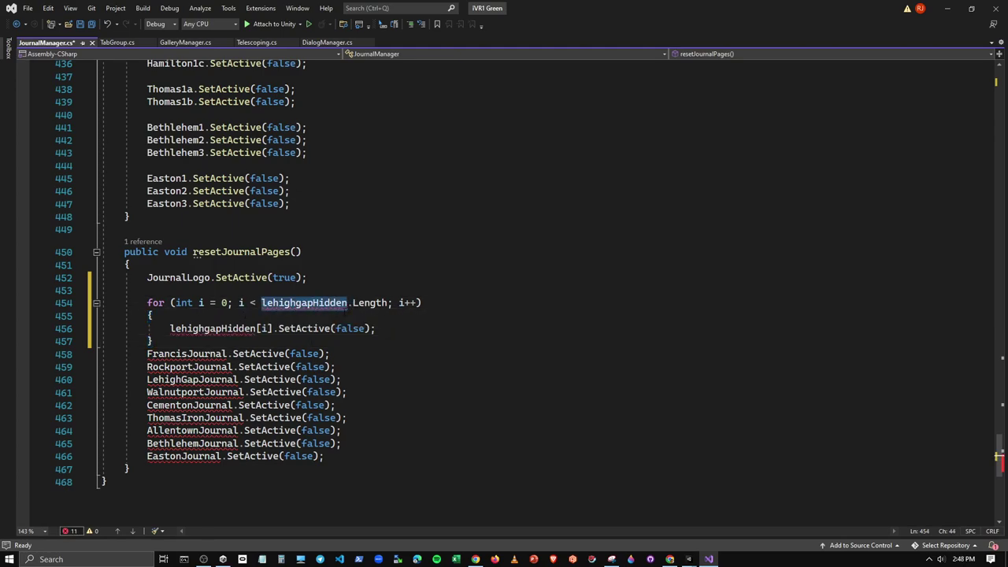
type("journal")
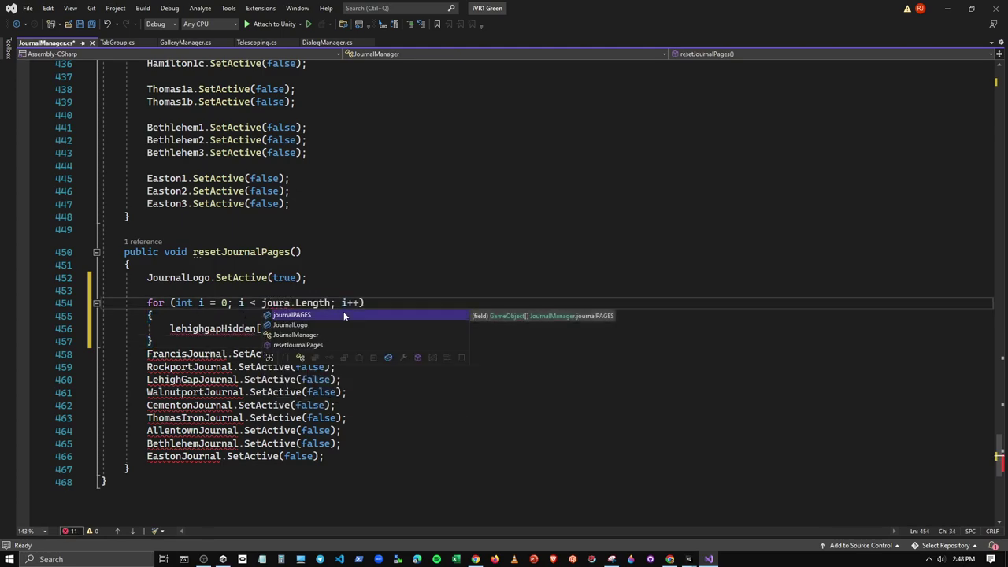
key("Tab")
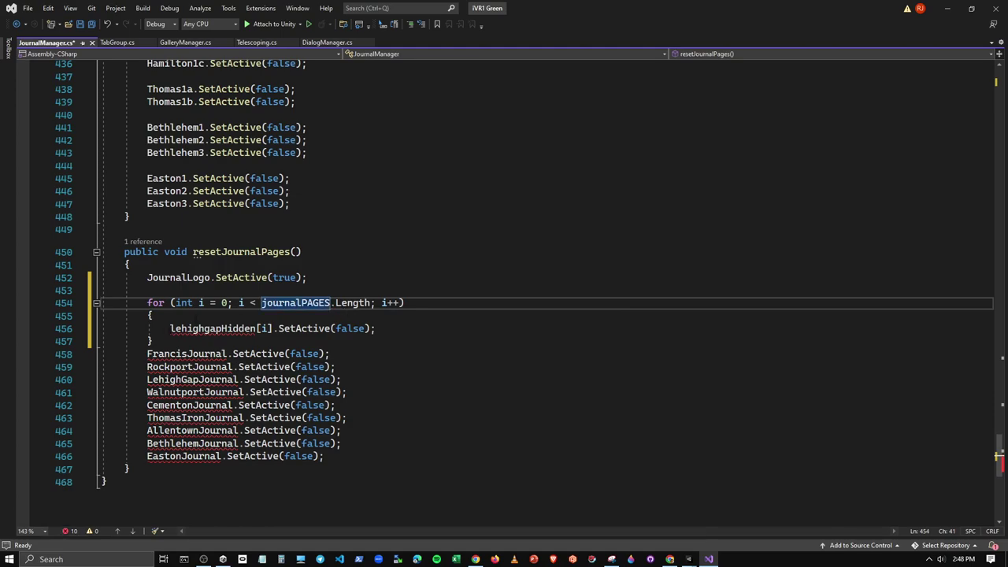
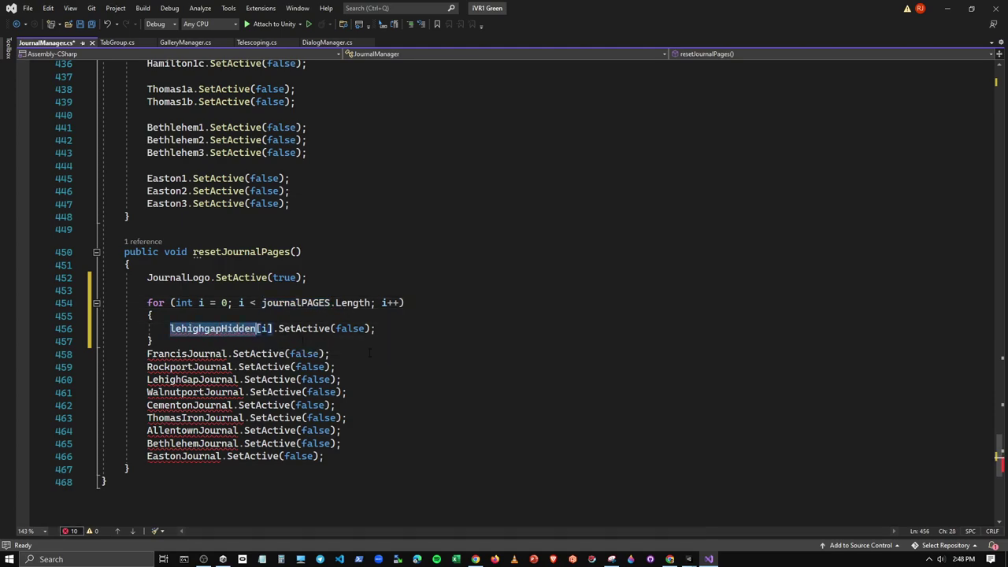
Step: Make the resetJournalPages loop iterate over journalPAGES instead of lehighgapHidden
key("BackSpace")
key("BackSpace")
key("BackSpace")
key("BackSpace")
key("BackSpace")
key("BackSpace")
key("BackSpace")
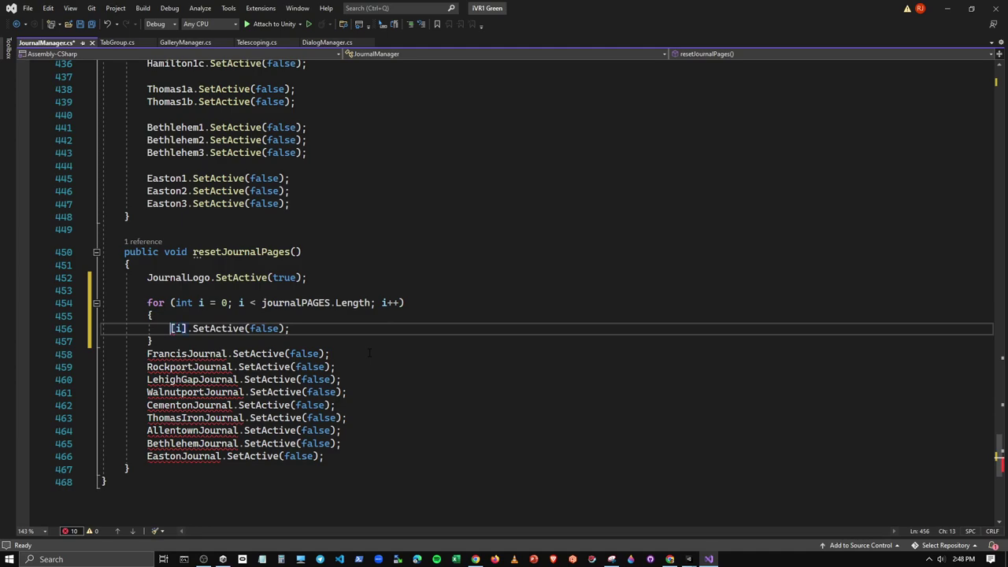
type("jo")
key("Tab")
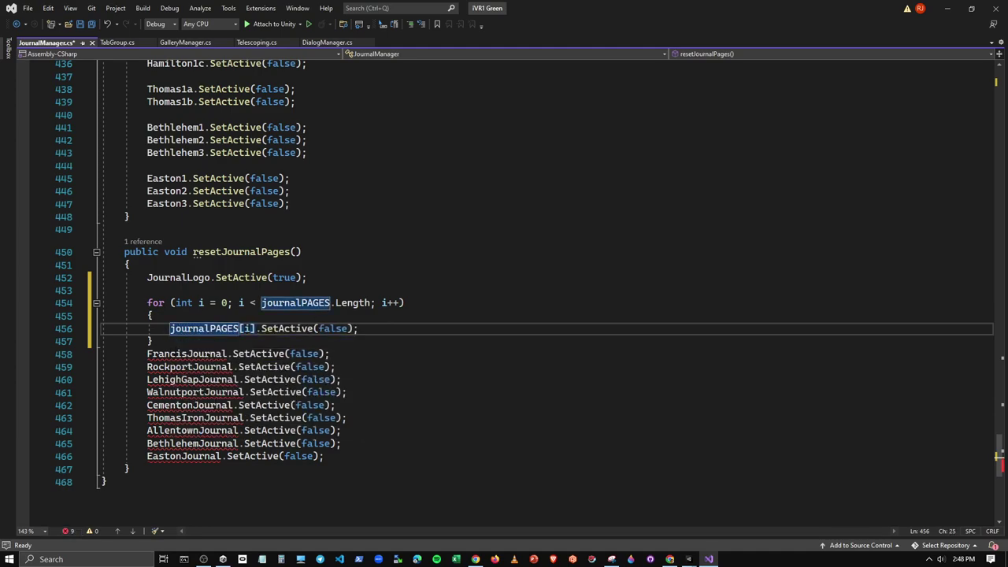
Step: Comment out the nine individual journal SetActive lines, 458–466
left_click_drag(147, 354, 364, 450)
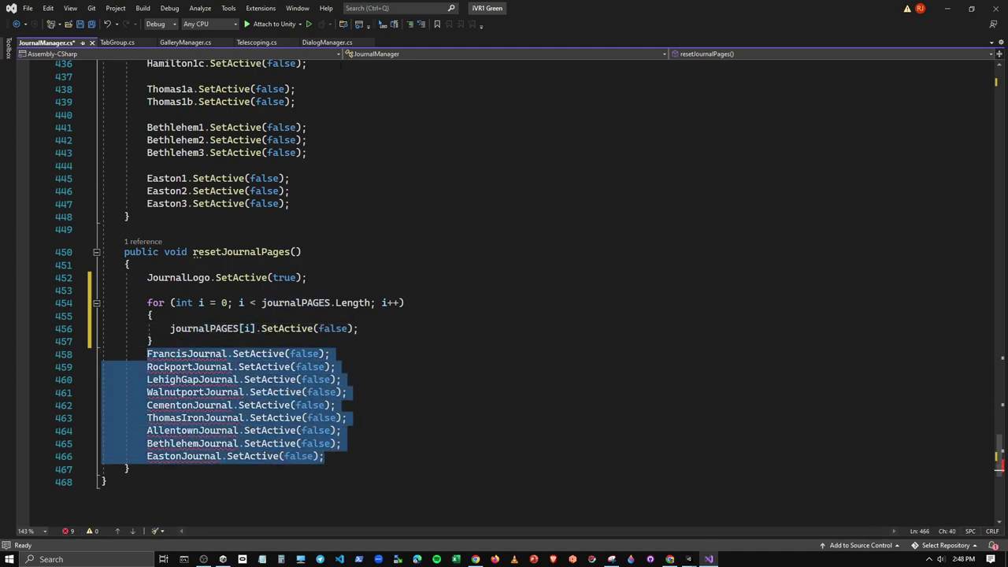
left_click(410, 23)
left_click(491, 430)
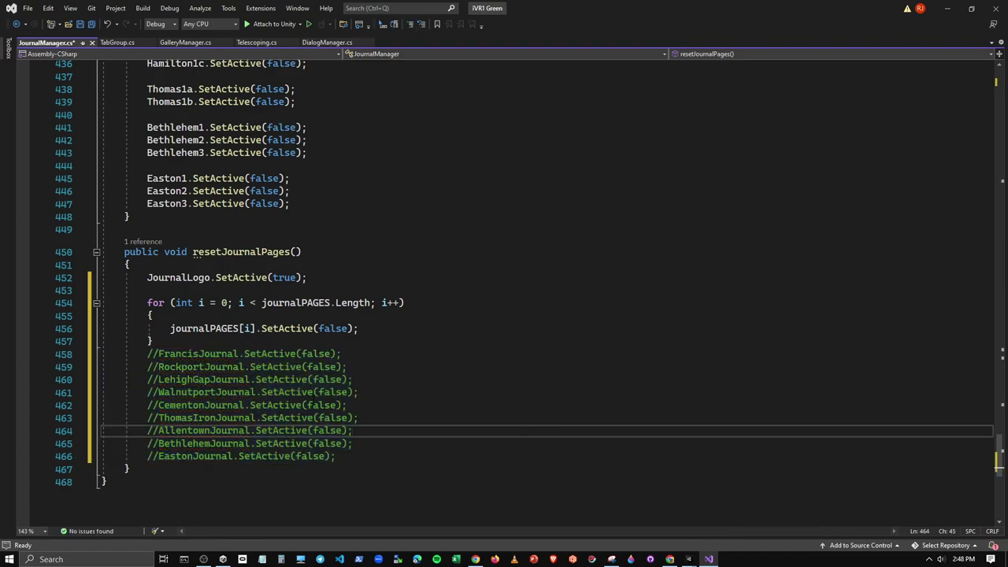
Step: Scroll up from resetJournalPages to the DECLARED GAMEOBJECTS region at the top of JournalManager.cs
scroll(491, 430, "up", 4)
scroll(287, 433, "up", 5)
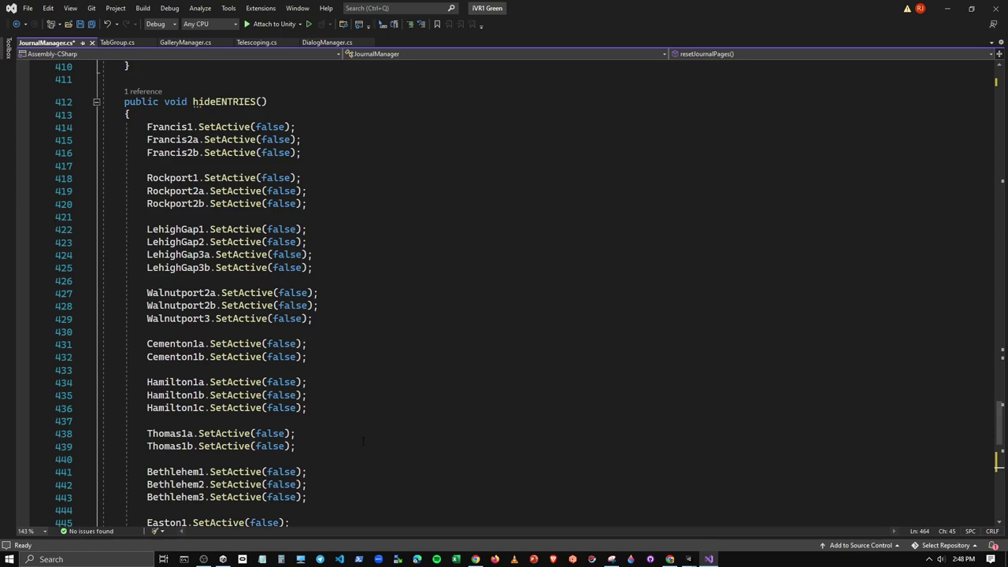
scroll(363, 440, "down", 3)
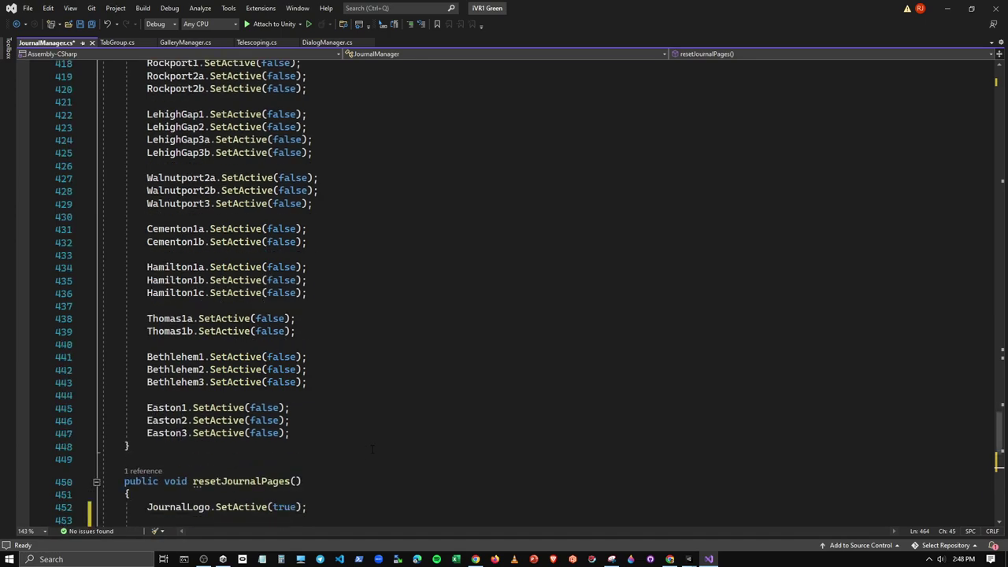
scroll(245, 443, "up", 5)
scroll(268, 443, "up", 7)
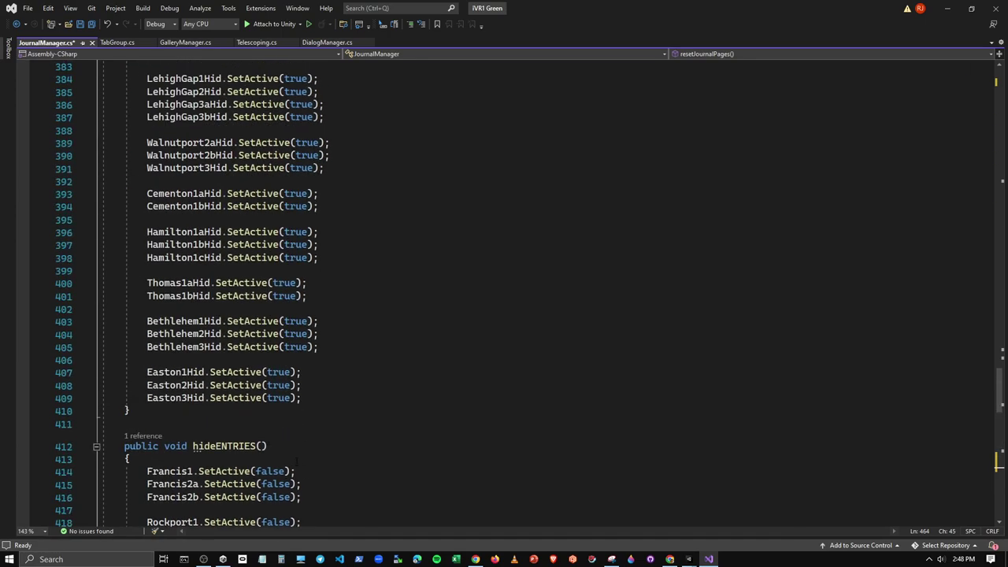
scroll(443, 465, "up", 8)
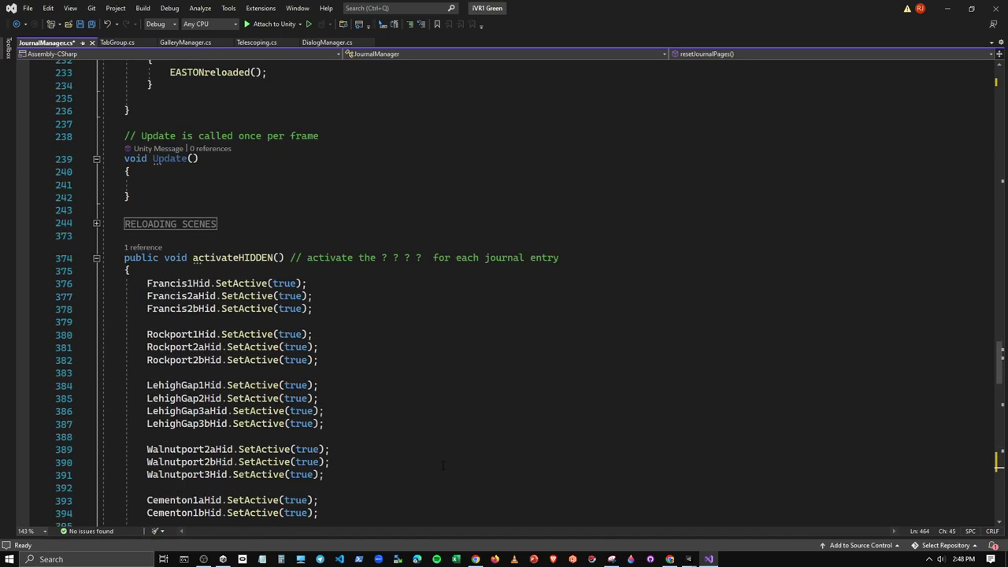
scroll(442, 466, "up", 7)
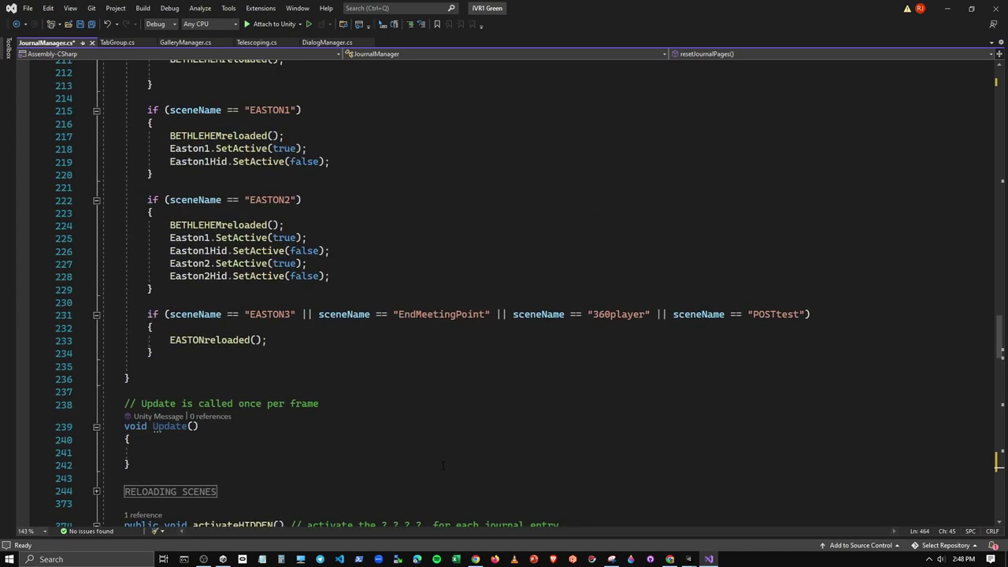
scroll(442, 465, "up", 8)
scroll(443, 464, "up", 7)
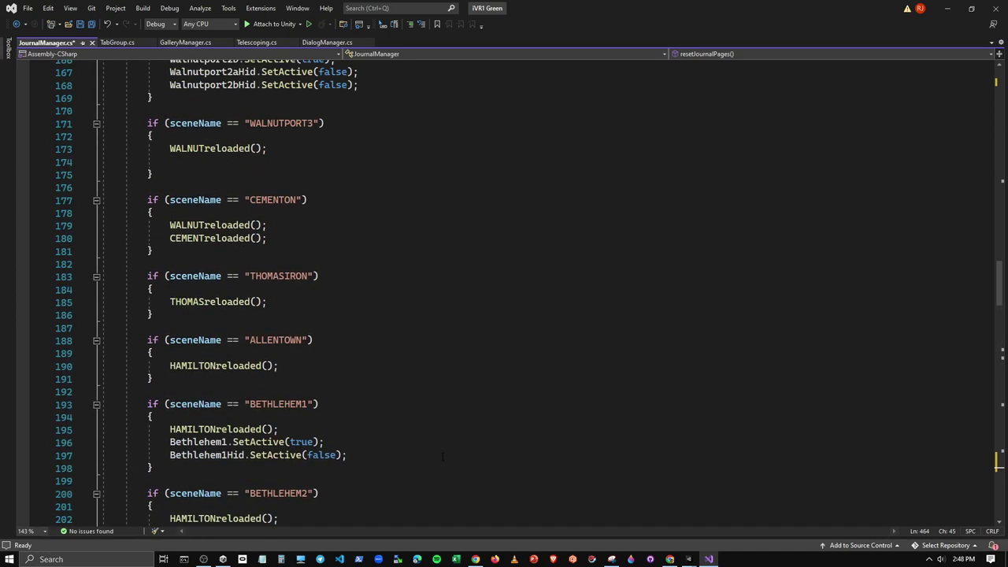
scroll(443, 461, "up", 9)
scroll(442, 456, "up", 8)
scroll(443, 457, "up", 8)
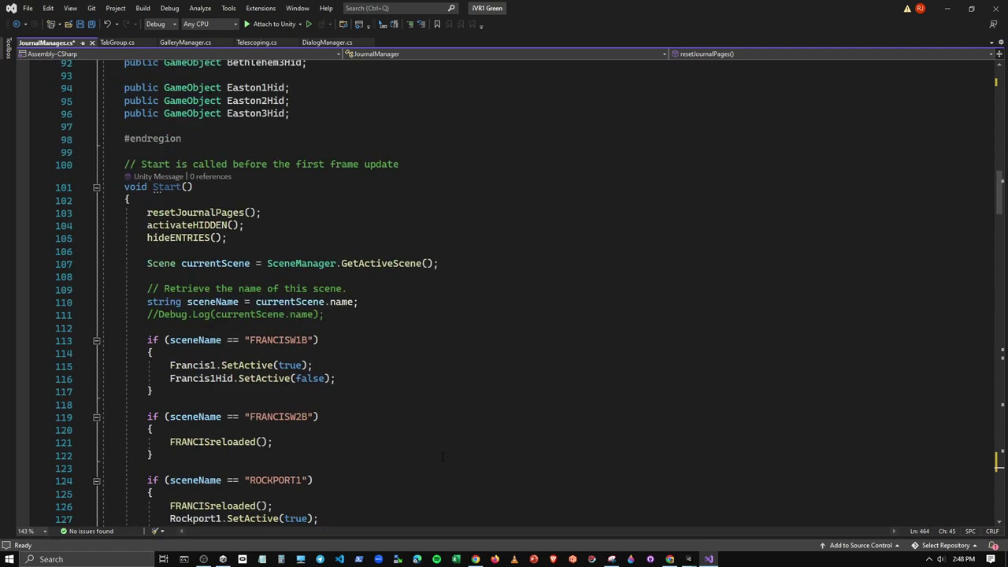
scroll(442, 457, "up", 5)
scroll(426, 456, "up", 5)
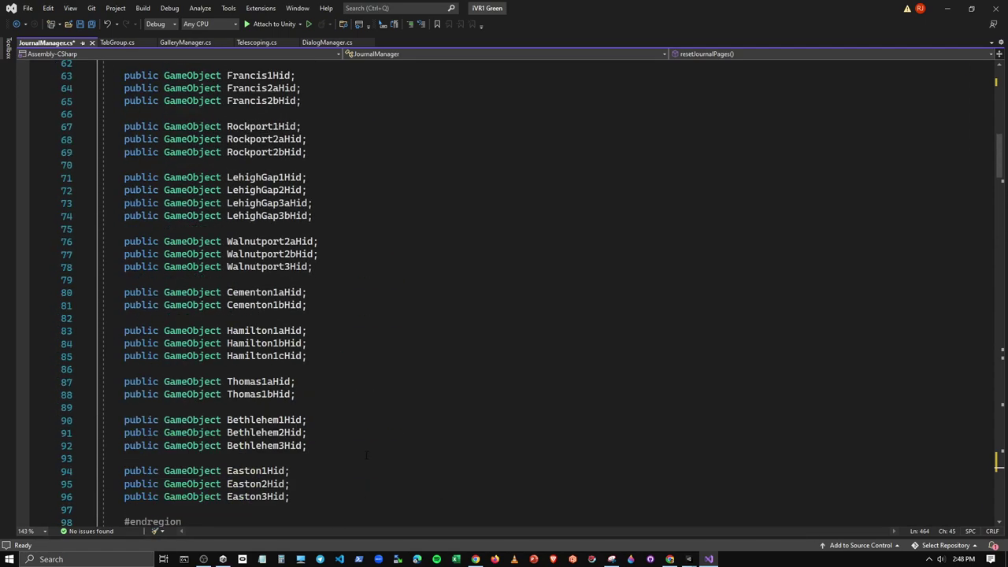
scroll(401, 456, "up", 3)
scroll(365, 455, "up", 7)
scroll(365, 454, "up", 6)
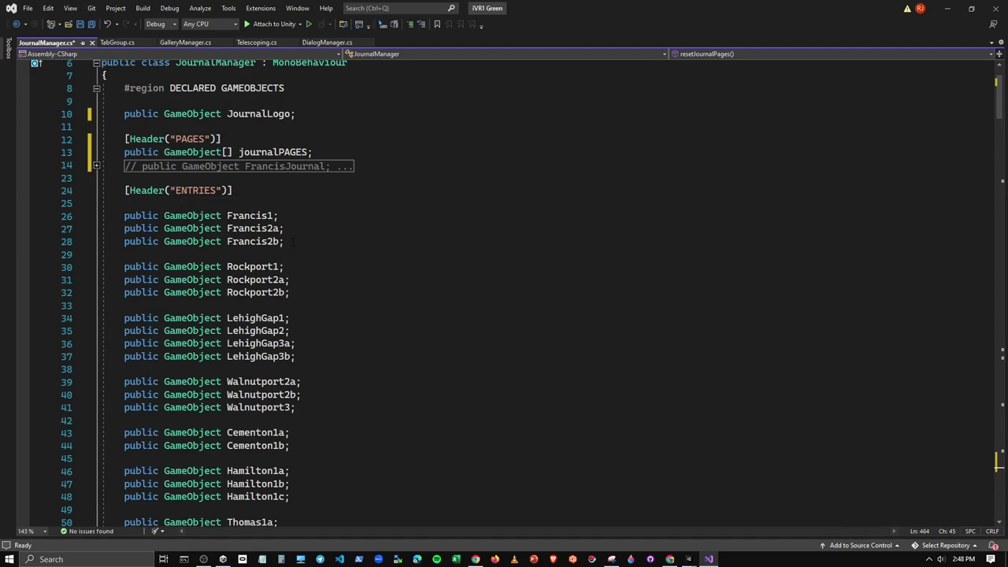
Step: Add a francisENTRIES GameObject array declaration above the Francis fields, copied from journalPAGES
left_click_drag(293, 243, 133, 218)
left_click(144, 207)
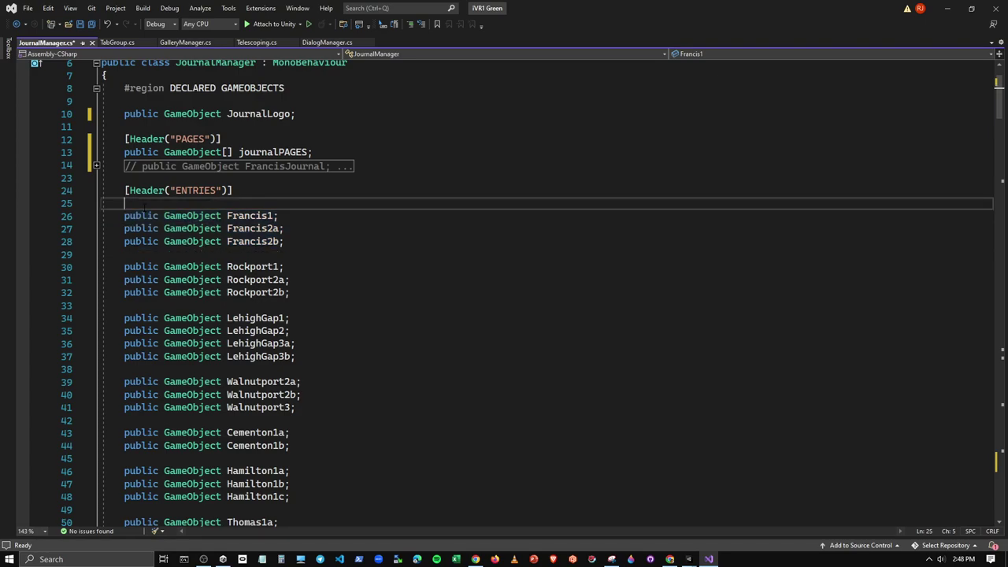
key("ctrl+v")
key("ctrl+z")
key("Return")
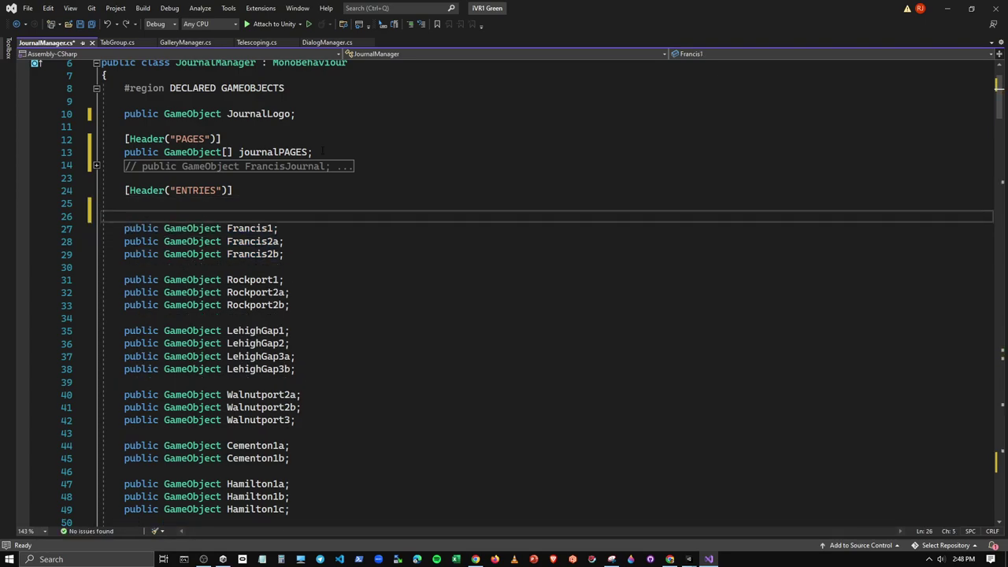
left_click_drag(323, 151, 123, 152)
key("ctrl+c")
left_click(129, 216)
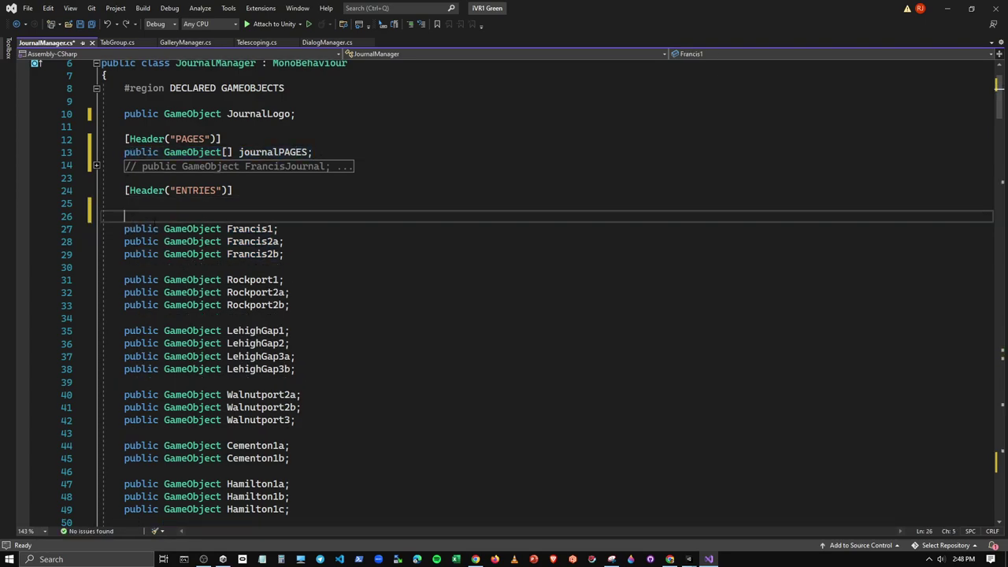
key("ctrl+v")
left_click(239, 216)
left_click_drag(238, 216, 307, 216)
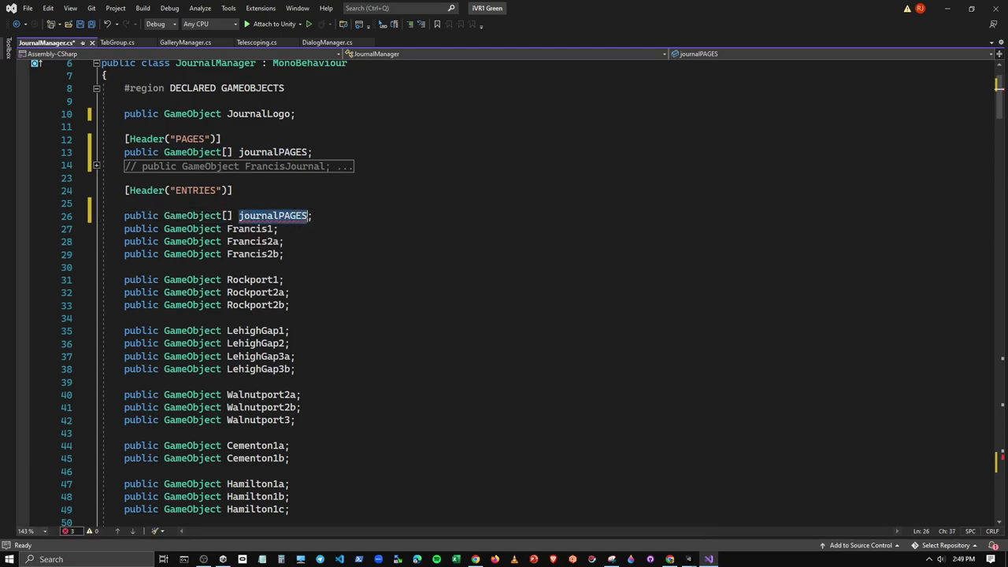
type("francis")
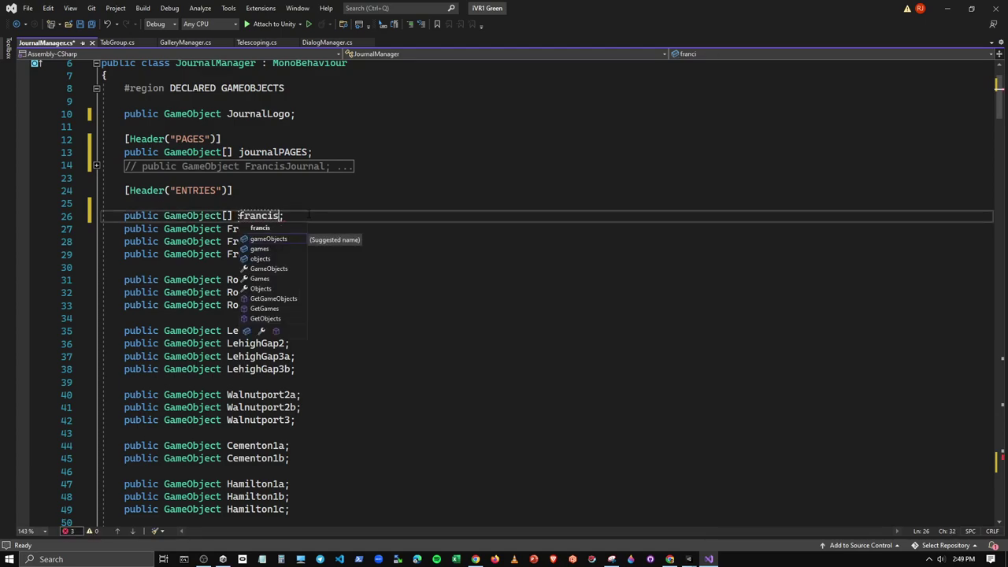
type("ENTRIES")
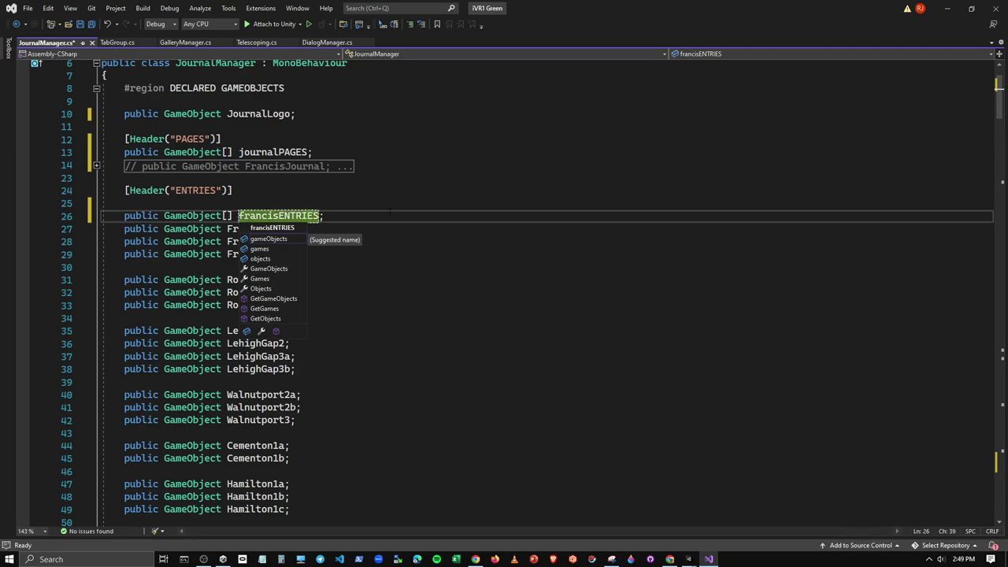
key("Escape")
Step: Comment out and collapse the Francis1, Francis2a and Francis2b declarations
left_click_drag(283, 242, 147, 242)
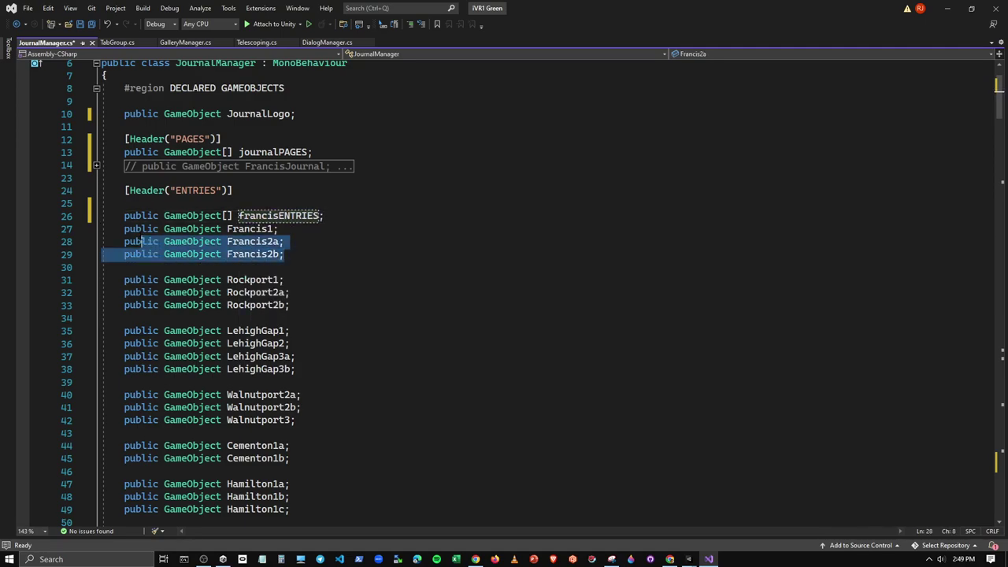
left_click_drag(295, 254, 124, 228)
left_click(411, 25)
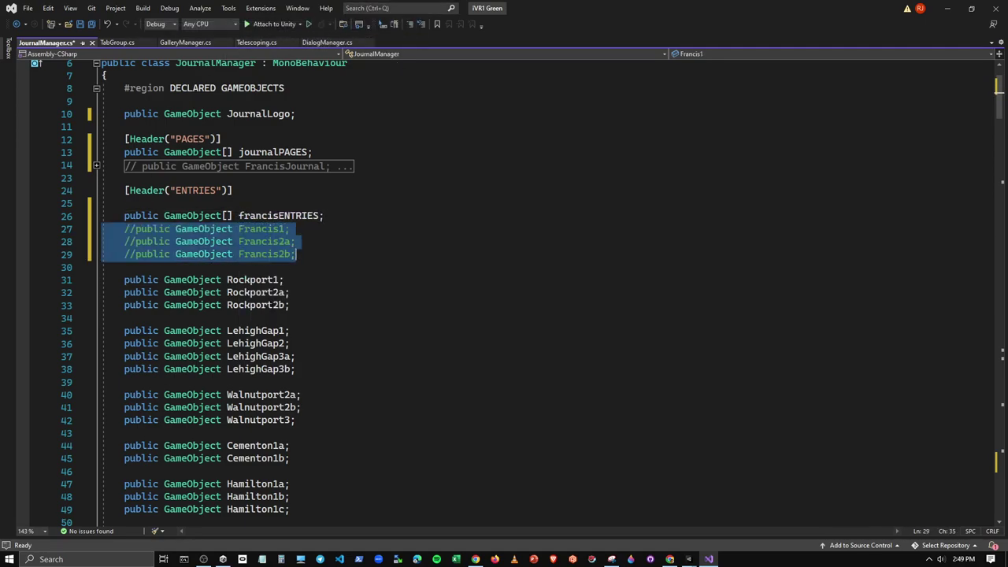
left_click_drag(324, 215, 123, 215)
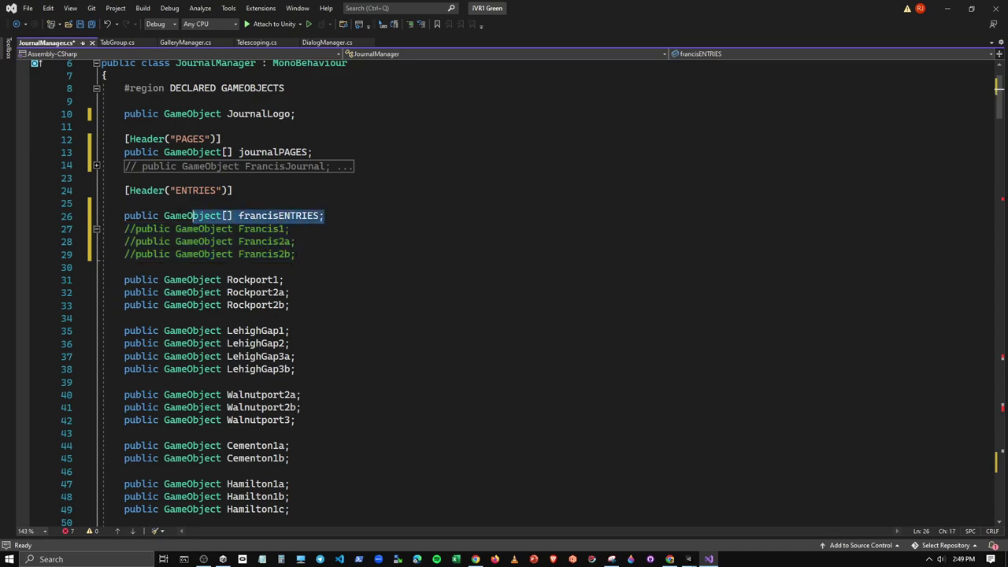
left_click(150, 268)
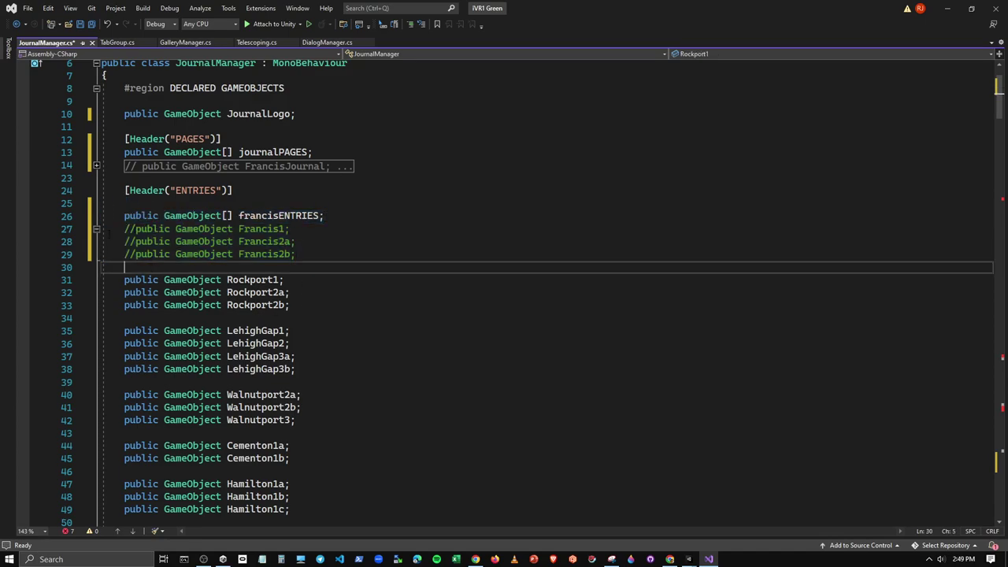
left_click(95, 230)
Step: Add a rockportENTRIES array, then comment out and collapse the three Rockport fields
key("Return")
key("ctrl+v")
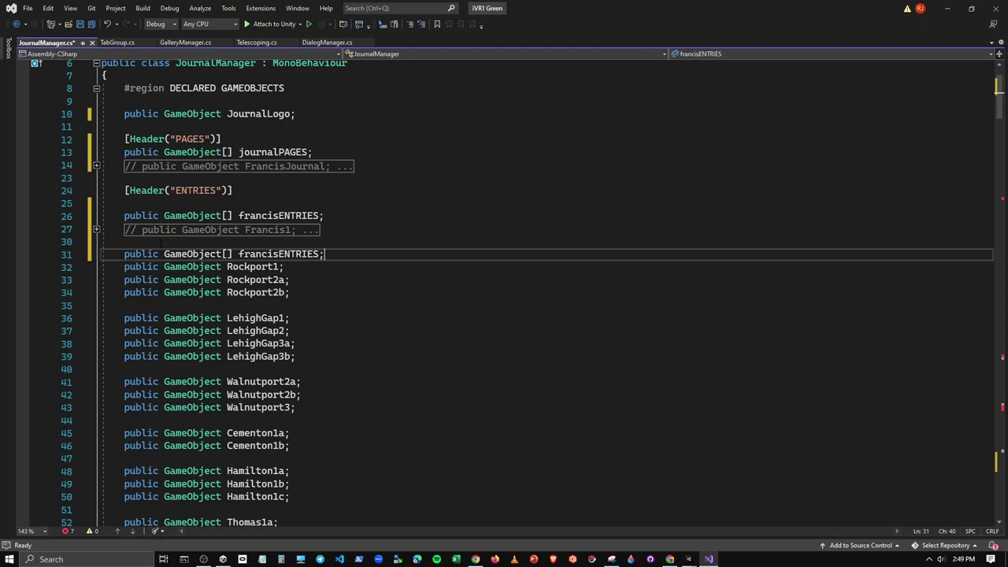
left_click_drag(257, 254, 289, 254)
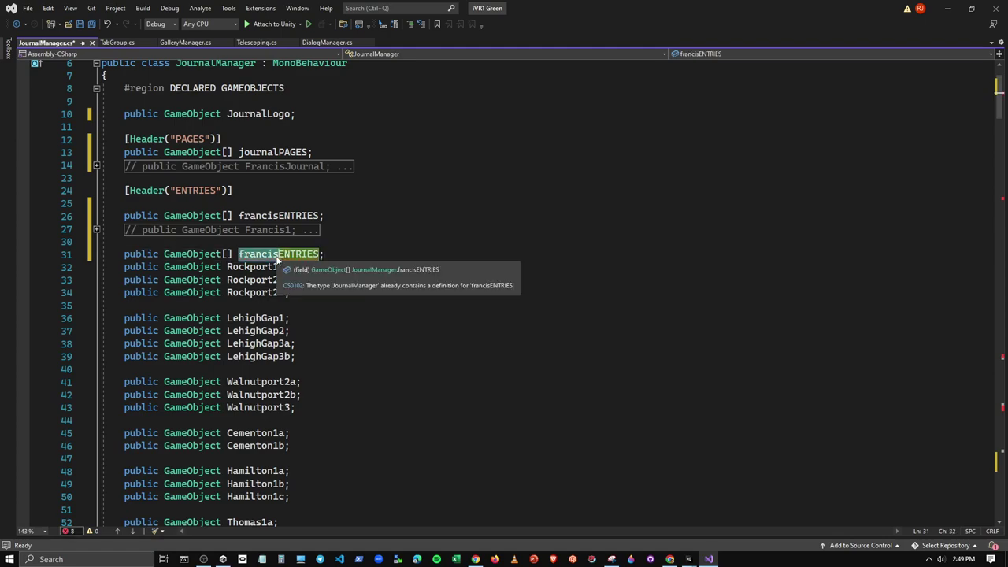
type("rockport")
left_click_drag(291, 292, 103, 266)
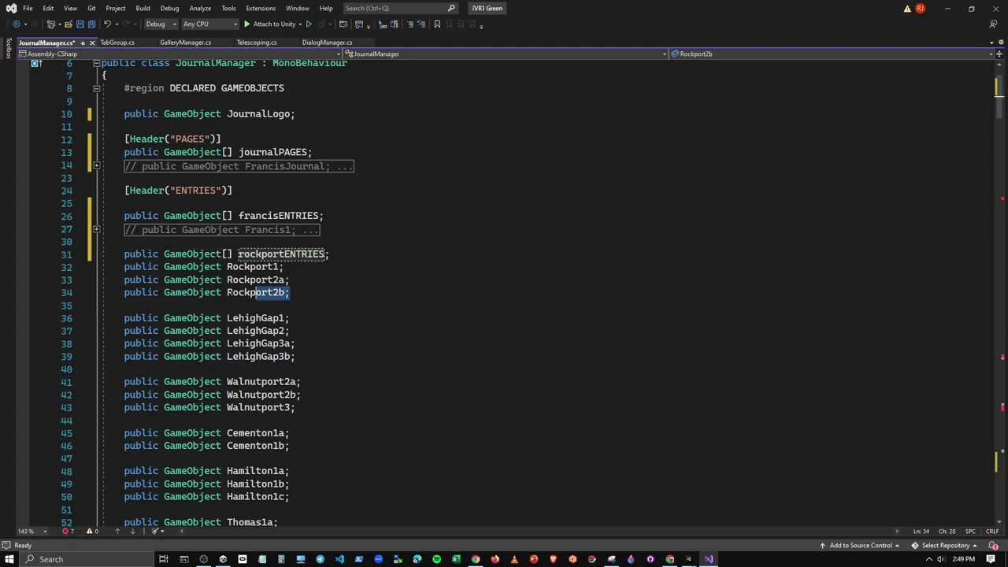
left_click(411, 26)
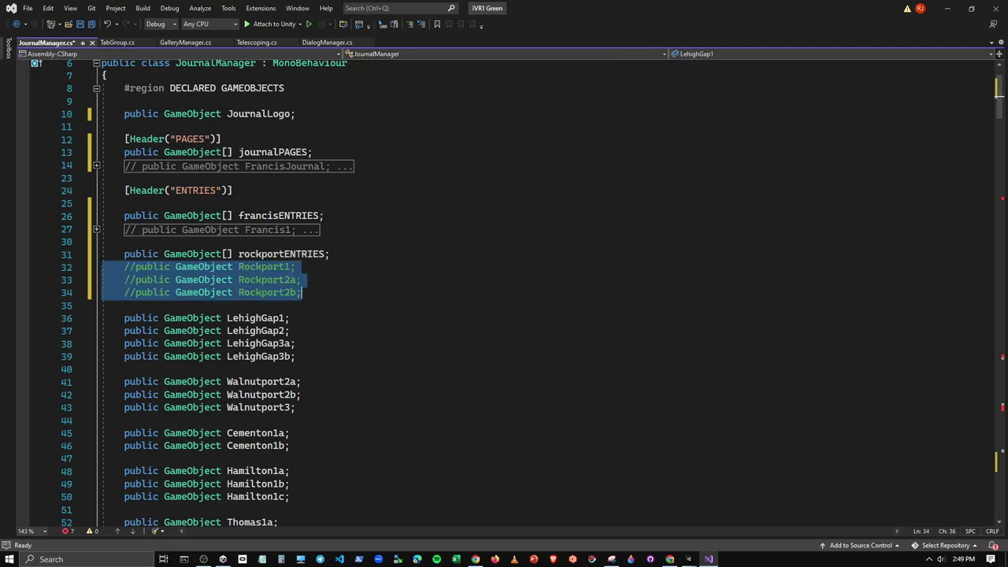
left_click(362, 307)
left_click(96, 268)
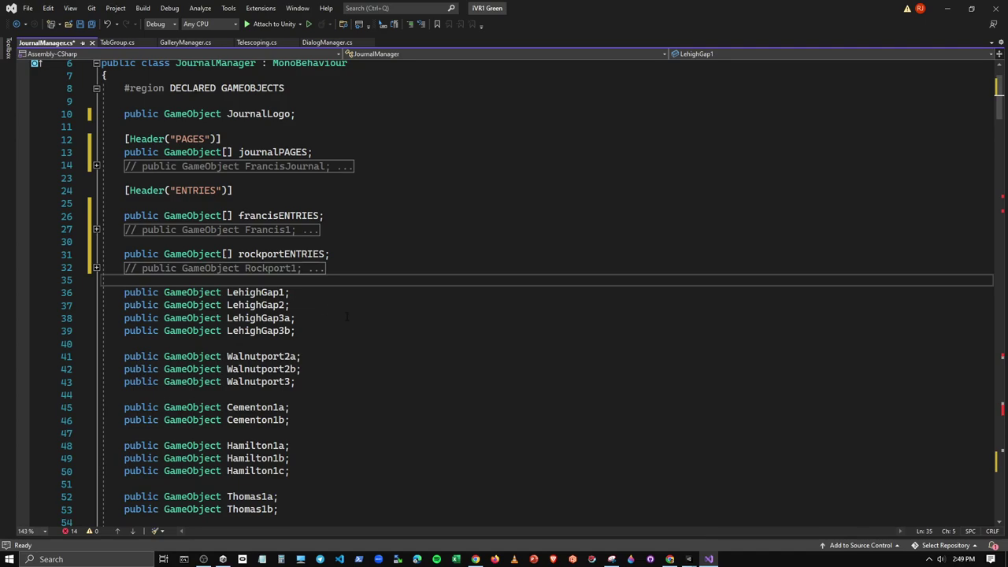
Step: Add a lehighgapENTRIES array, then comment out and collapse the four LehighGap fields
key("Return")
key("ctrl+v")
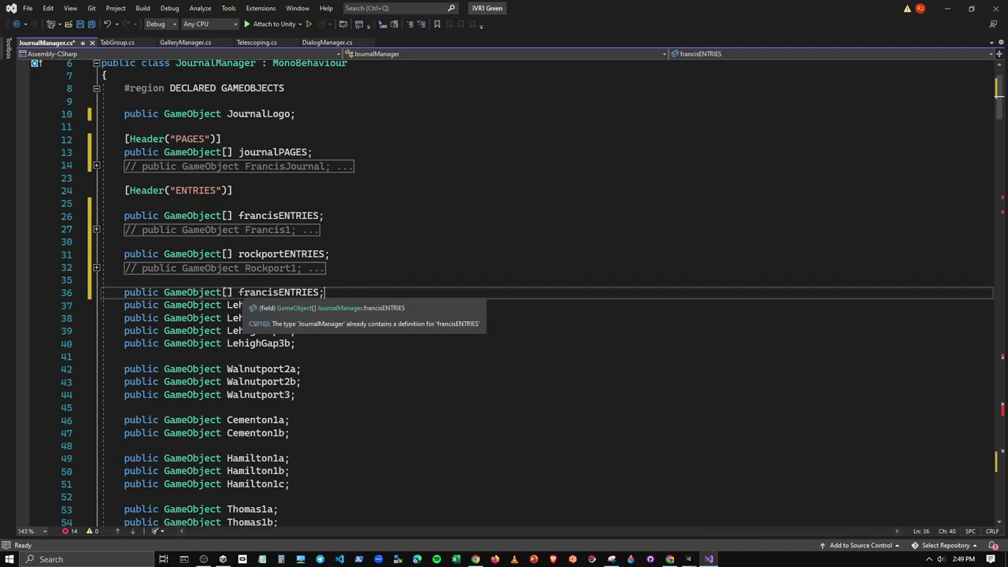
left_click_drag(239, 293, 277, 297)
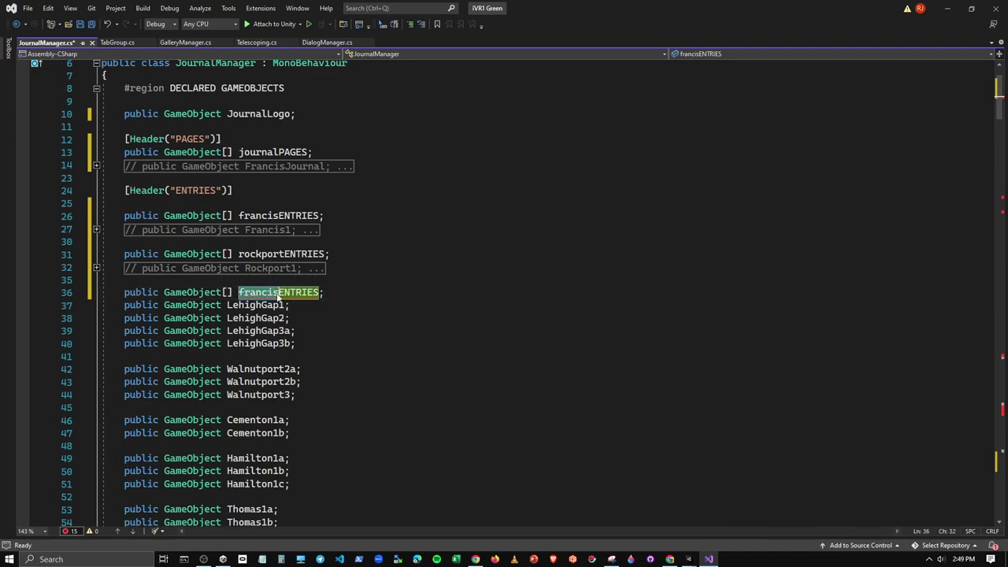
type("lehighgap")
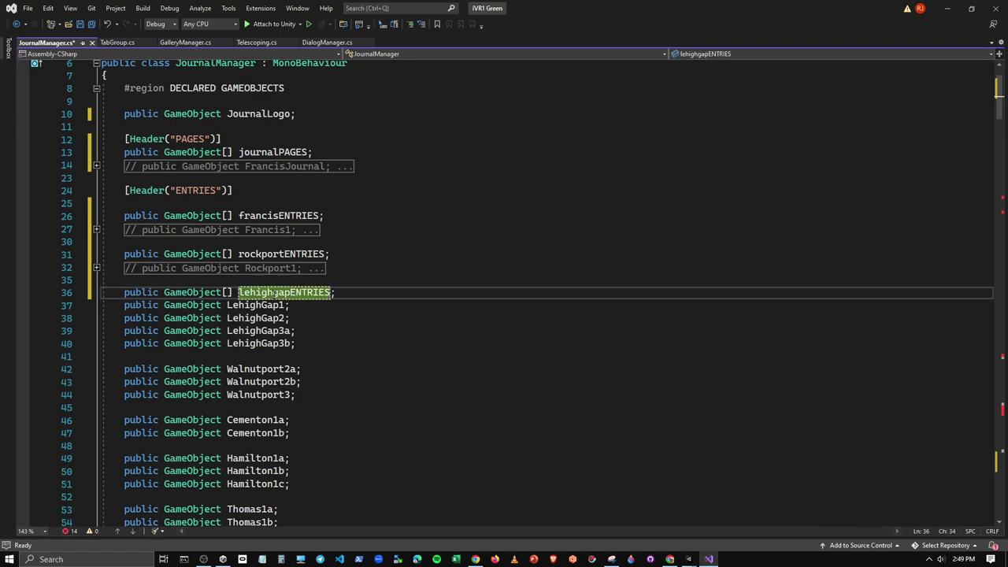
left_click_drag(296, 344, 101, 306)
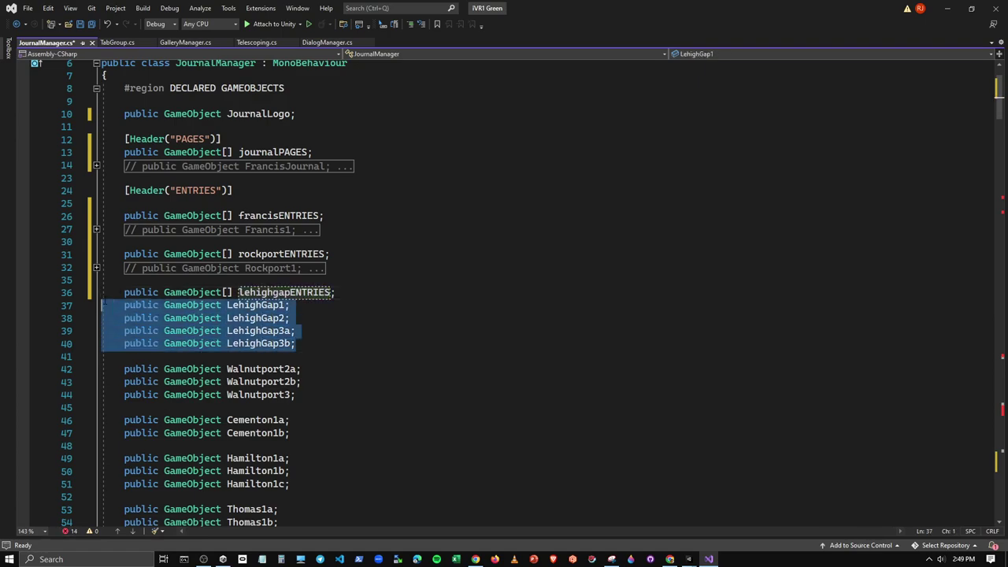
left_click(411, 26)
left_click(302, 381)
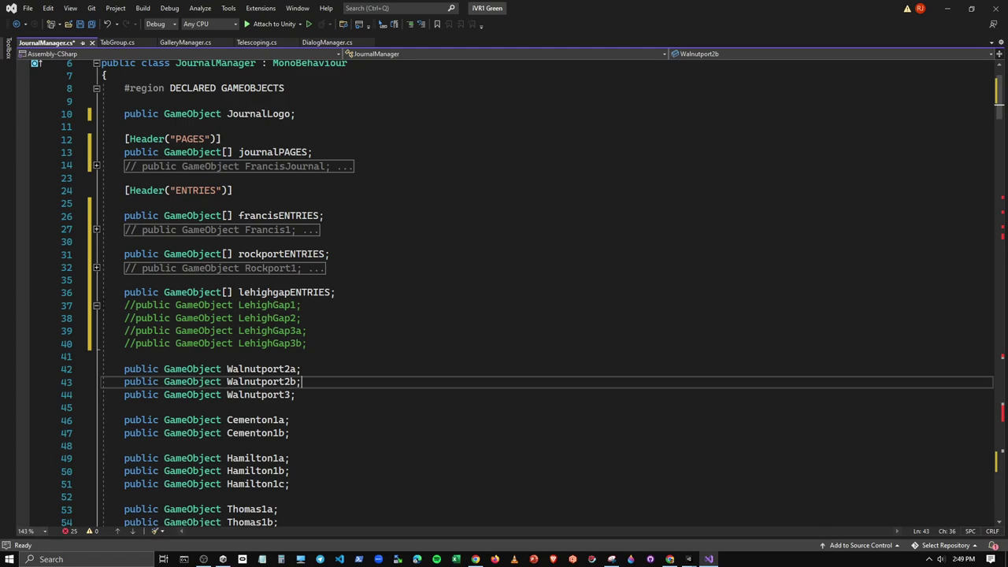
left_click(96, 306)
Step: Add a walnutportENTRIES array, then comment out and collapse the three Walnutport fields
left_click(277, 318)
key("Return")
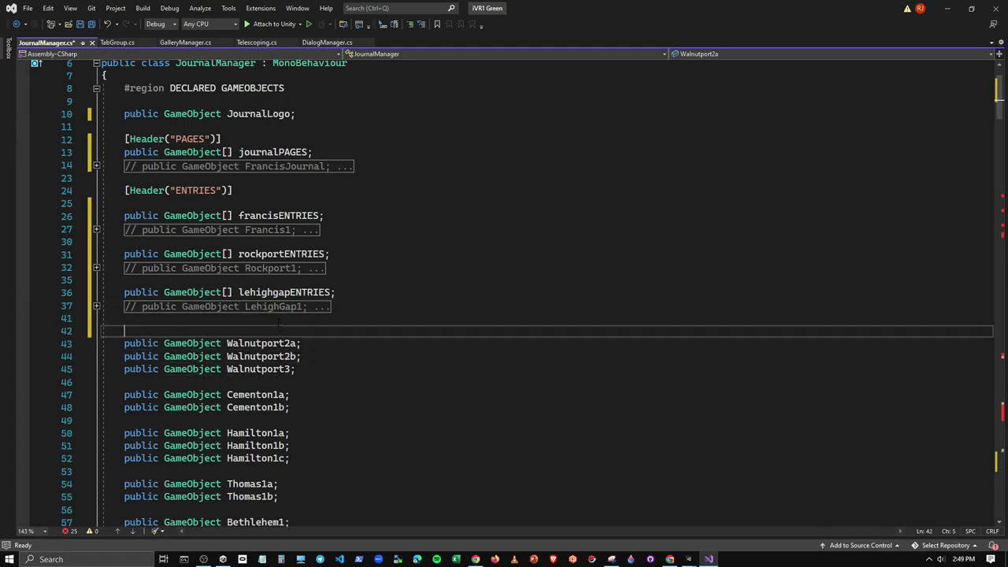
key("ctrl+v")
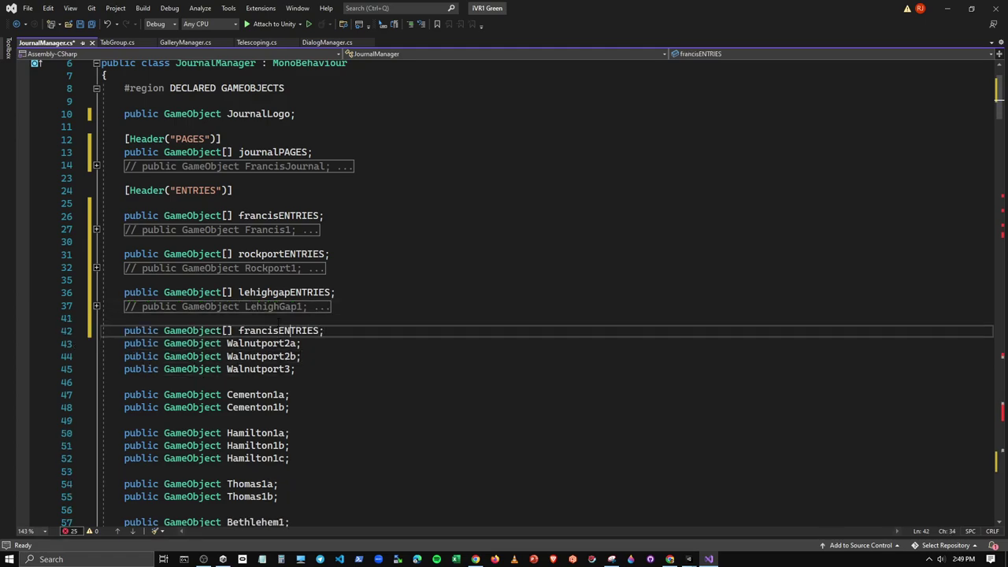
key("Delete")
key("BackSpace")
key("BackSpace")
key("BackSpace")
key("BackSpace")
type("wa")
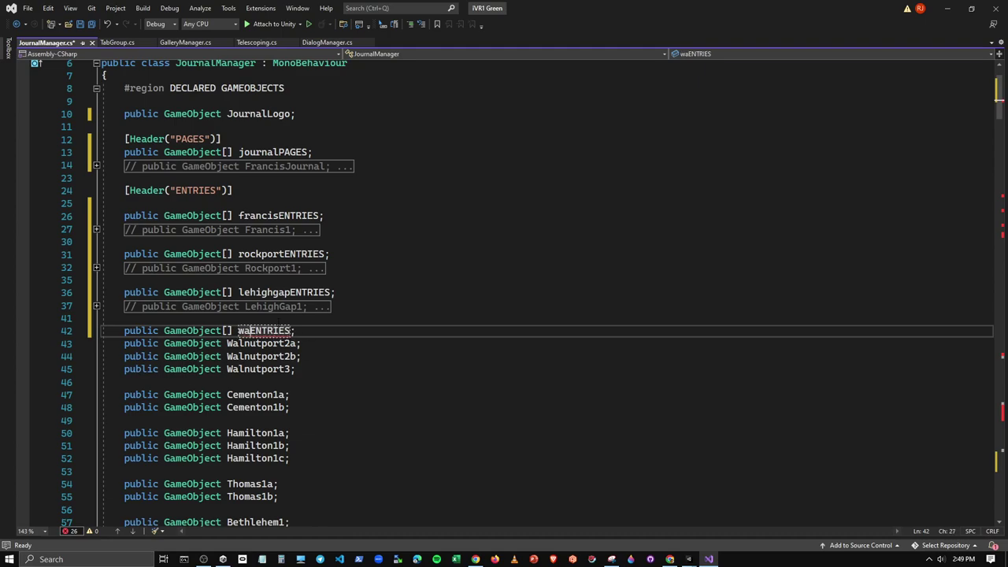
type("lnutport")
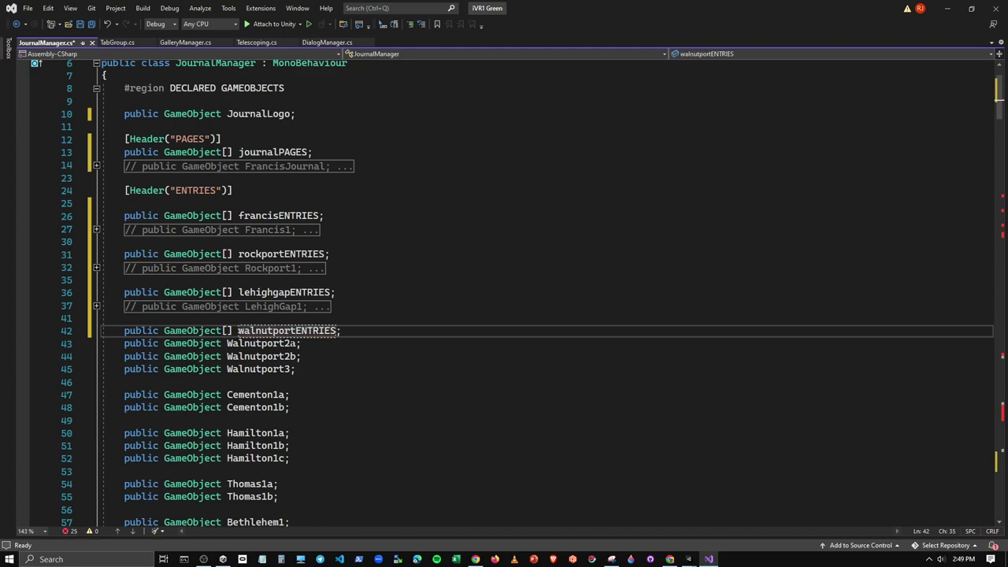
left_click(296, 369)
left_click_drag(296, 368, 102, 344)
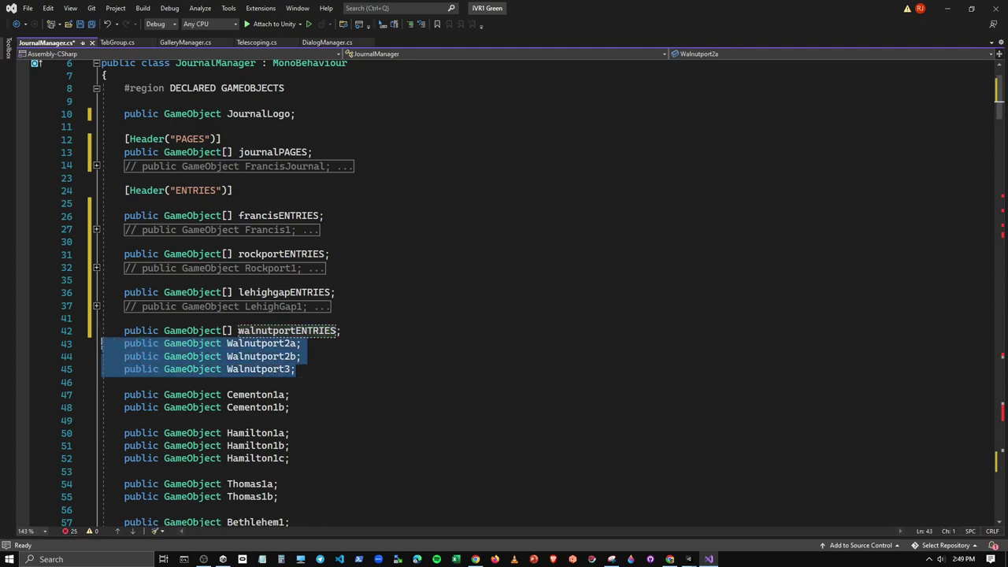
left_click(409, 24)
left_click(291, 432)
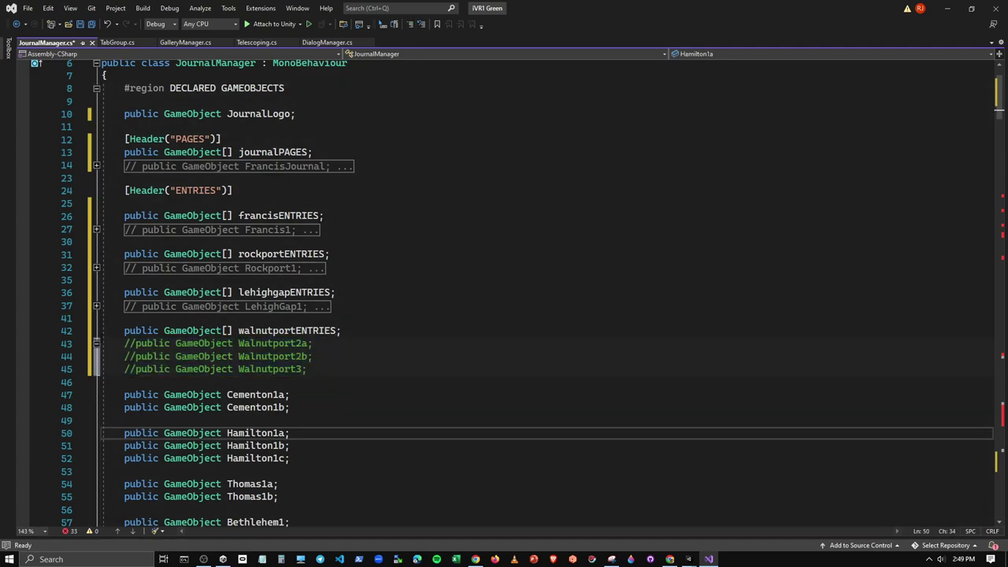
left_click(94, 345)
key("Up")
key("Up")
key("Up")
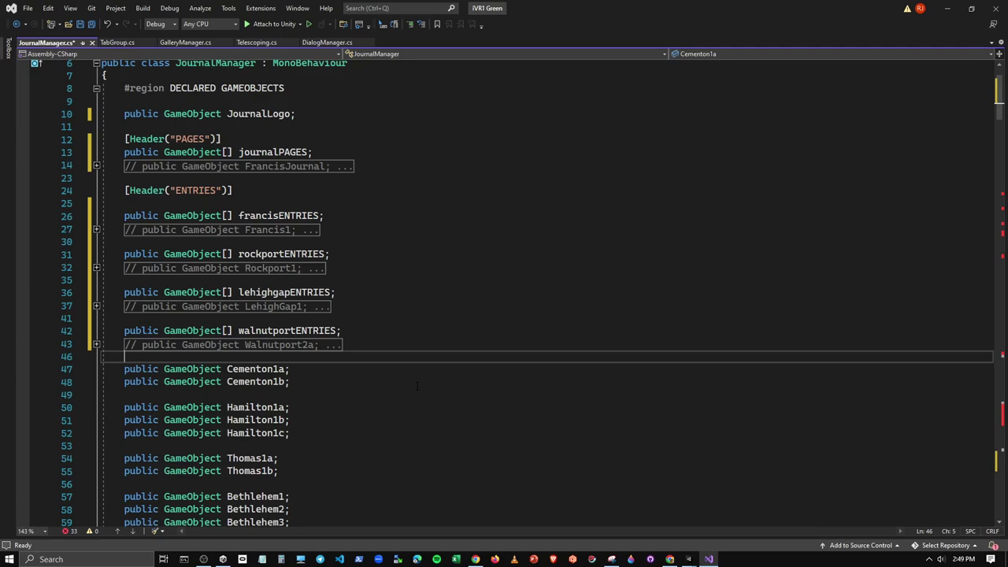
scroll(417, 386, "down", 2)
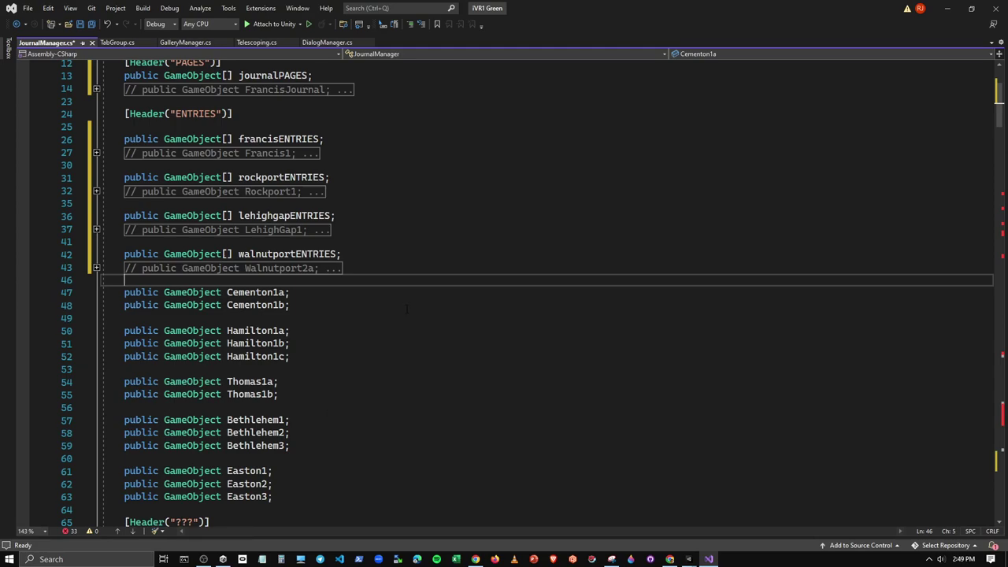
key("Return")
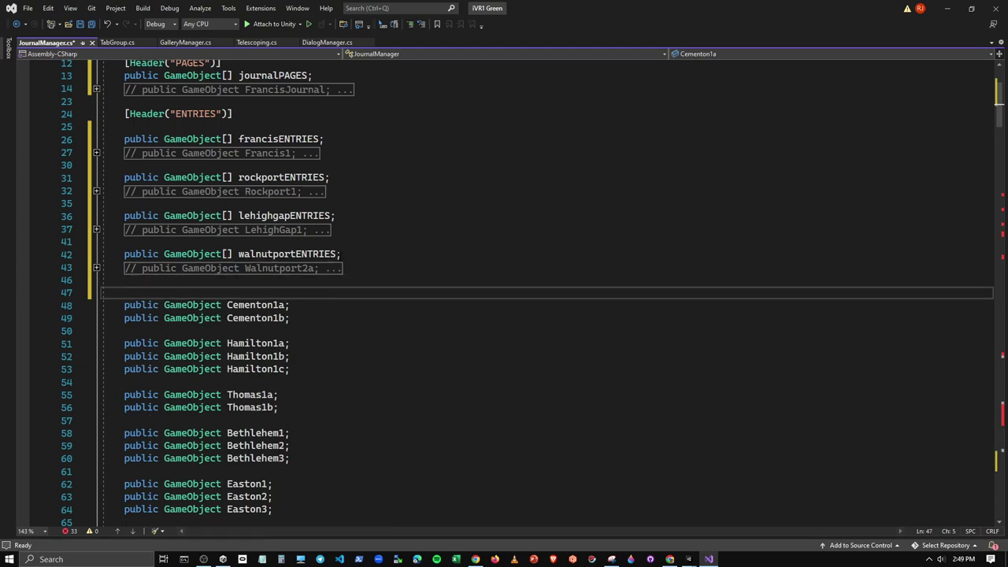
Step: Paste copies of the walnutportENTRIES declaration above the Cementon, Hamilton and Thomas fields
left_click_drag(349, 254, 128, 255)
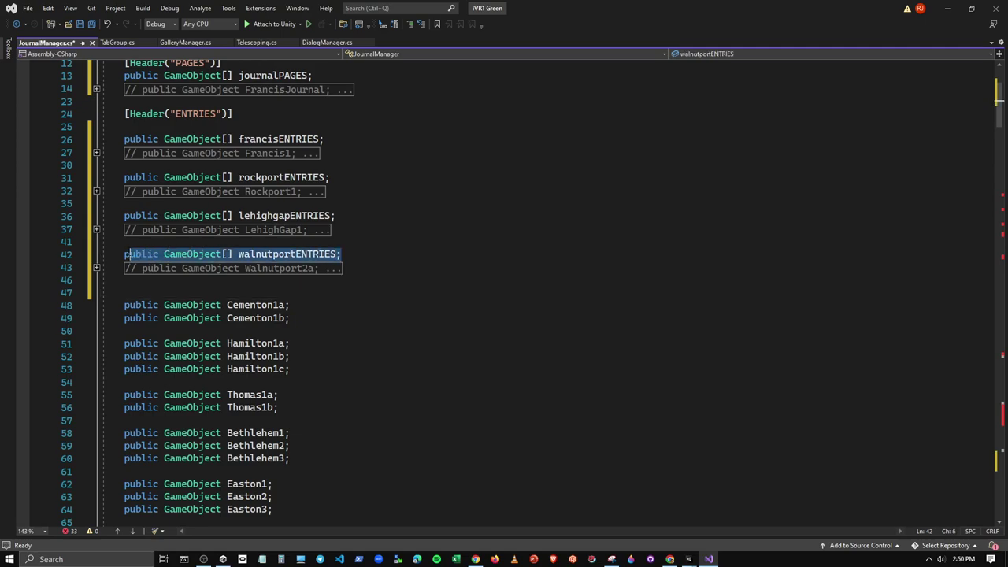
key("ctrl+c")
left_click(124, 292)
key("ctrl+v")
left_click(124, 330)
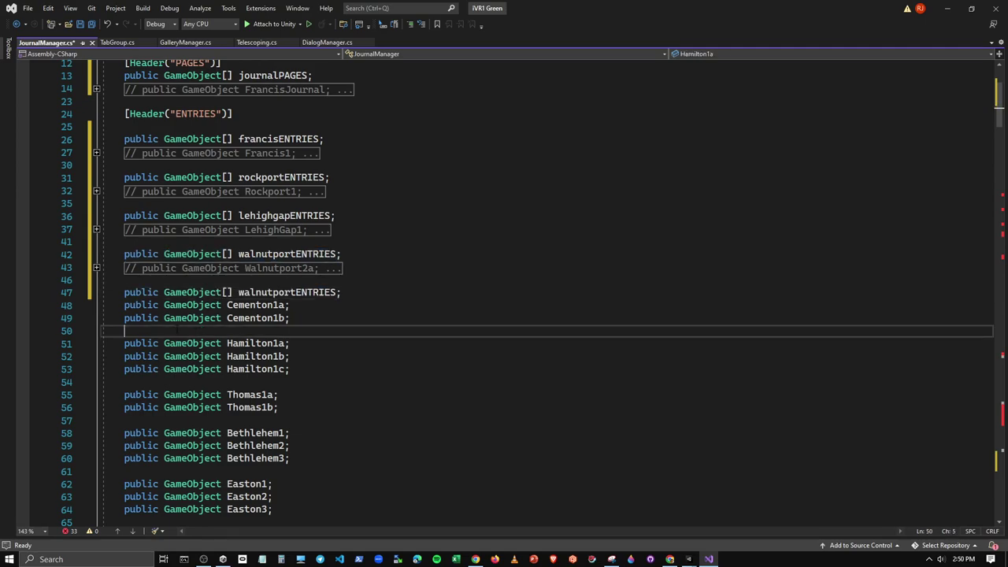
key("Return")
key("ctrl+v")
left_click(152, 395)
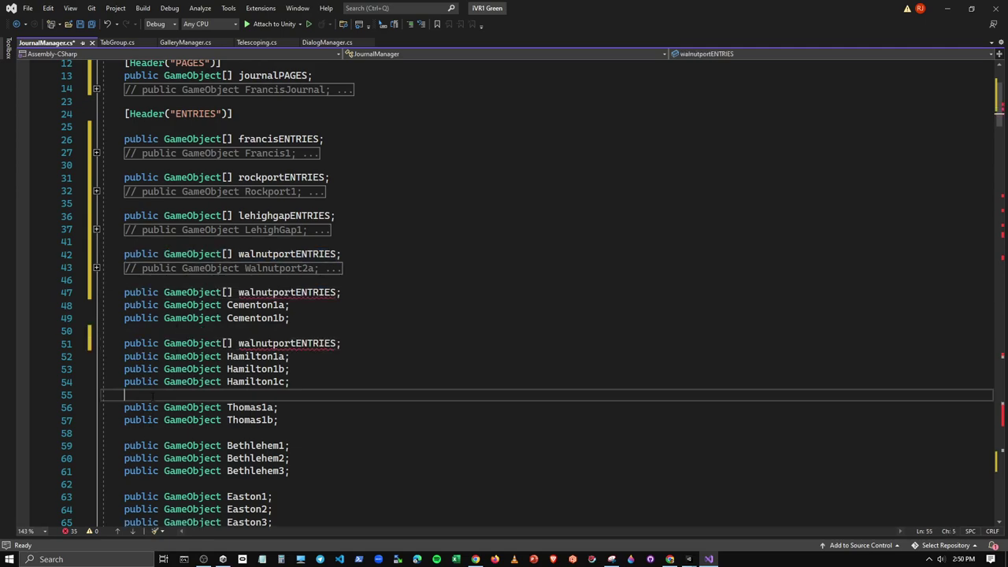
key("Return")
key("ctrl+v")
Step: Paste the same array declaration above the Bethlehem and Easton fields
left_click(124, 446)
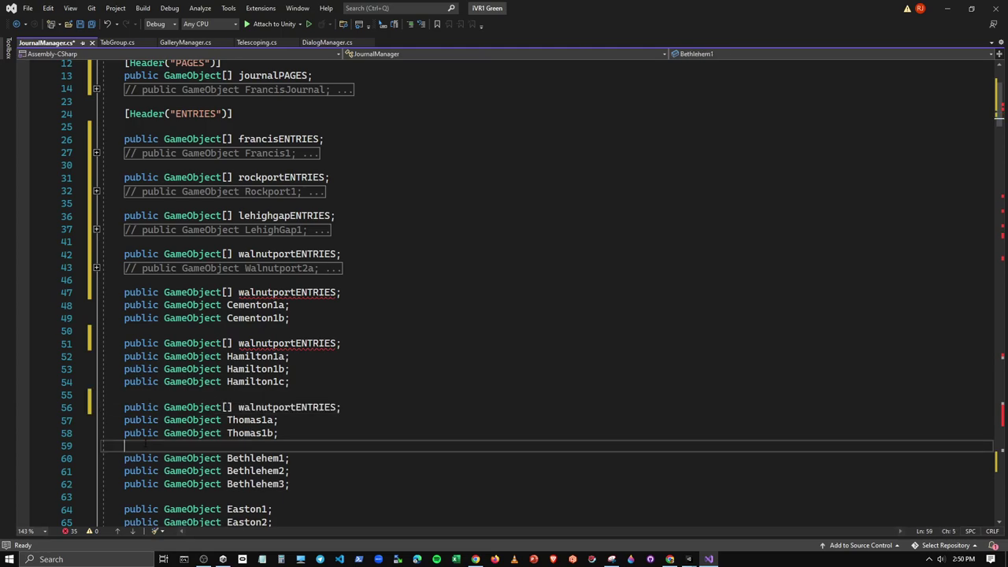
key("Return")
key("ctrl+v")
scroll(504, 316, "down", 3)
left_click(159, 395)
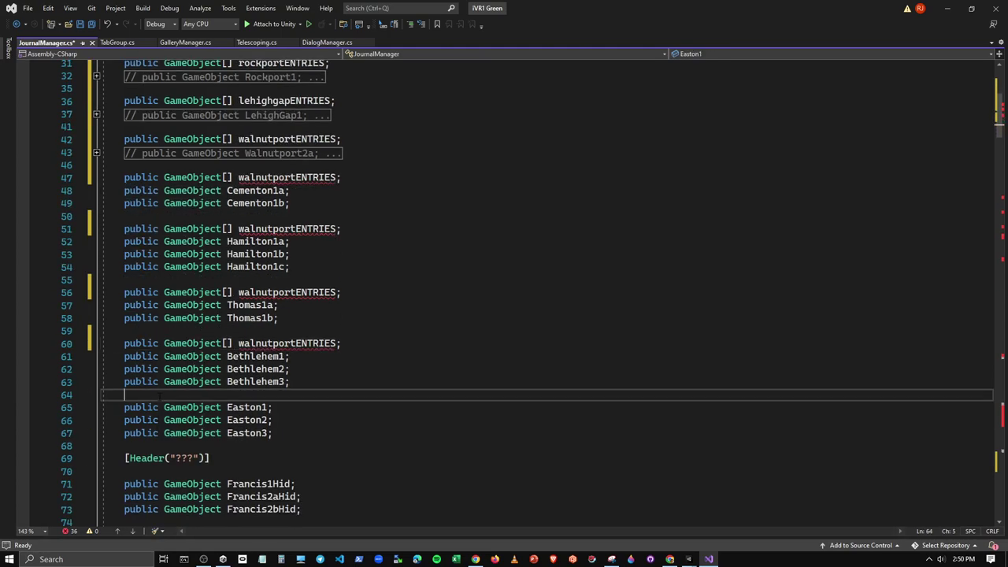
key("Return")
key("ctrl+v")
left_click(255, 446)
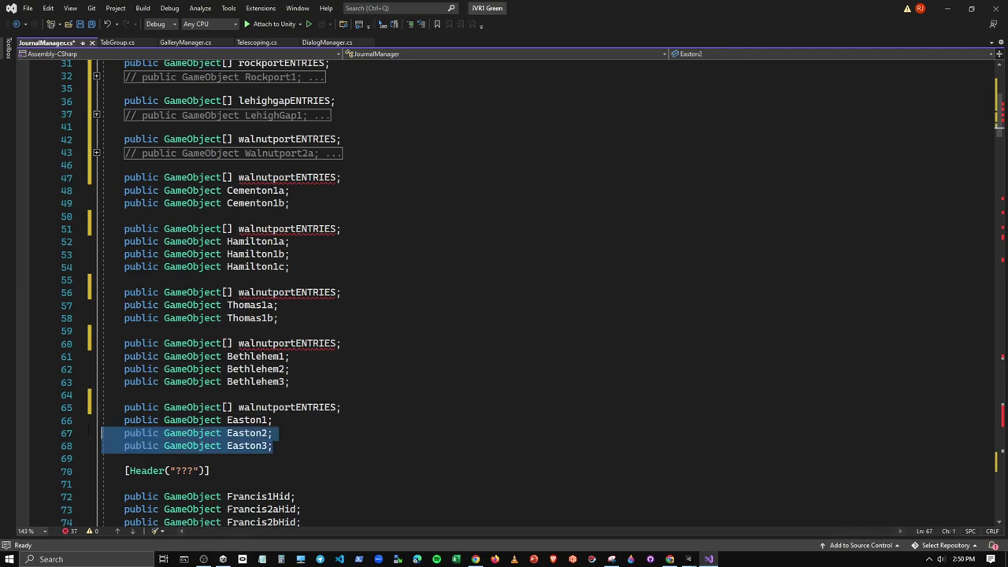
Step: Comment out the three Easton and three Bethlehem field lines with Ctrl+K, Ctrl+C
left_click_drag(272, 446, 102, 420)
key("ctrl+k")
key("ctrl+c")
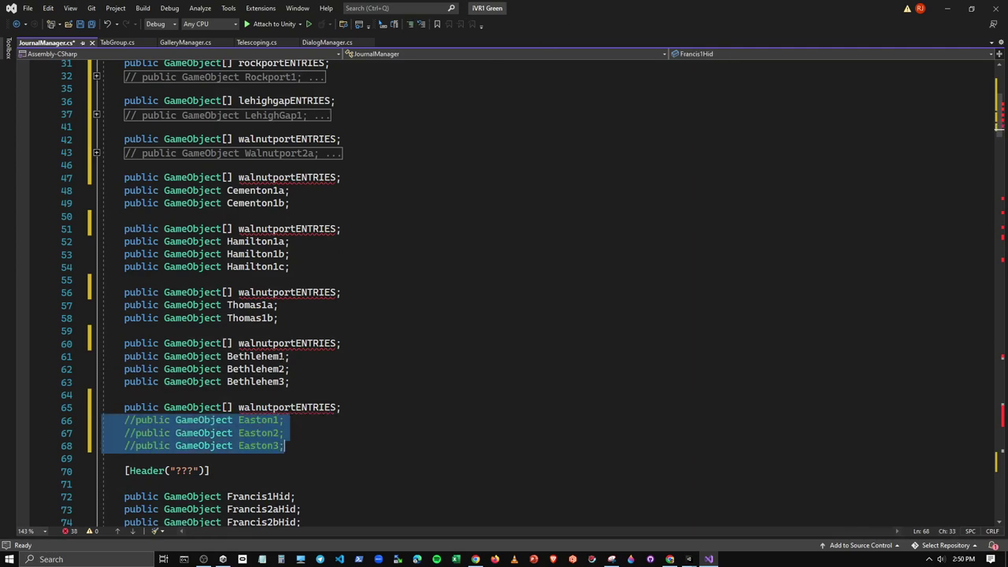
left_click_drag(290, 381, 102, 356)
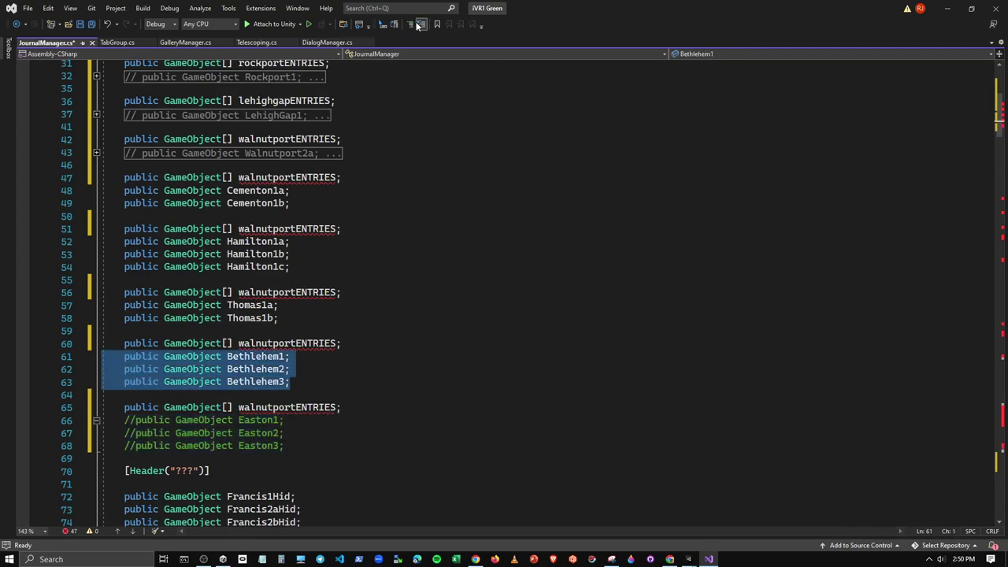
key("ctrl+k")
key("ctrl+c")
Step: Comment out the Thomas, Hamilton and Cementon field lines
left_click_drag(278, 317, 102, 306)
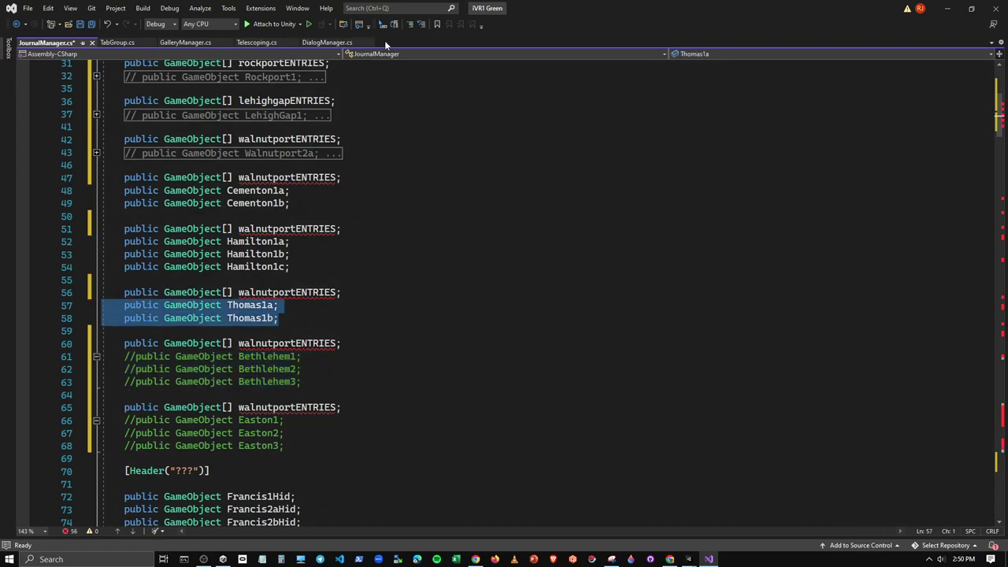
key("ctrl+k")
key("ctrl+c")
mouse_move(290, 266)
left_mouse_down()
mouse_move(102, 229)
mouse_move(290, 266)
left_mouse_up()
key("ctrl+k")
key("ctrl+c")
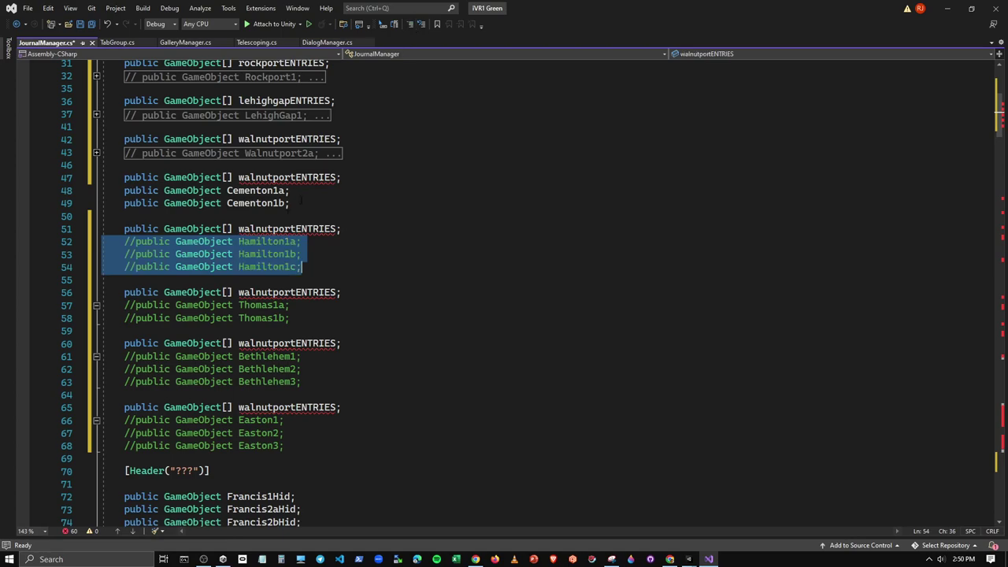
left_click_drag(102, 190, 290, 203)
left_click(410, 24)
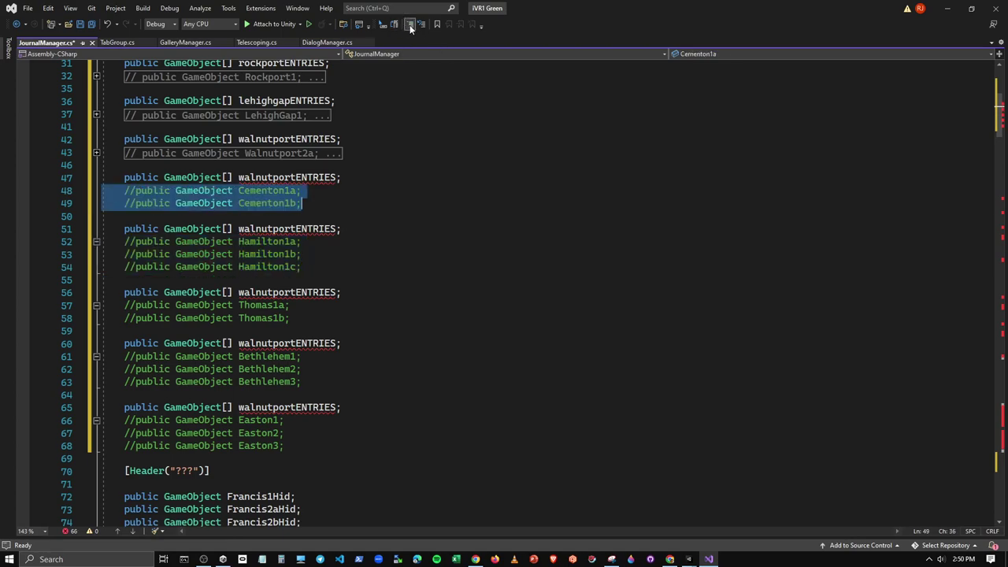
Step: Rename the pasted walnutport arrays to cementonENTRIES, allentownENTRIES, thomasironENTRIES and bethlehemENTRIES
left_click(297, 178)
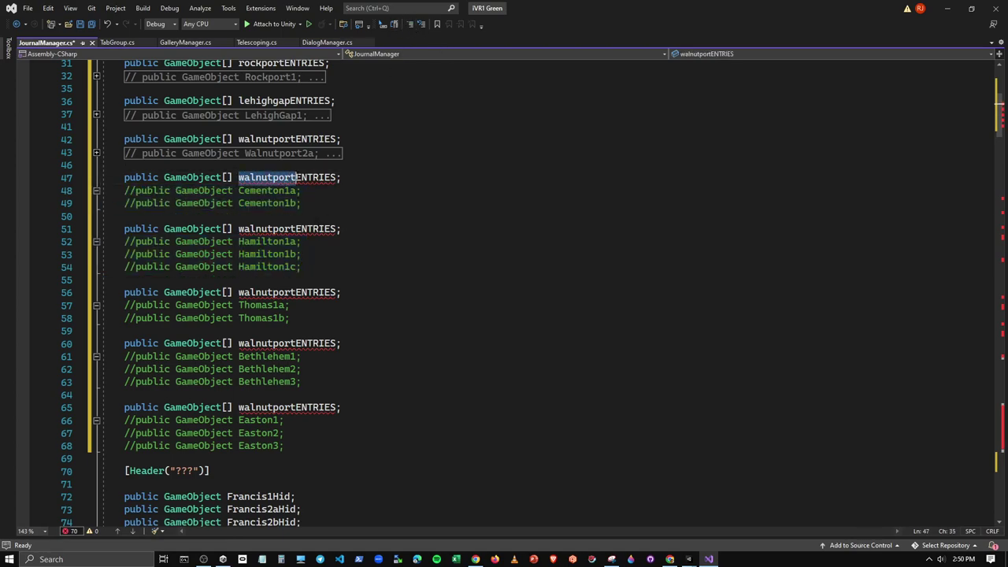
type("cementon")
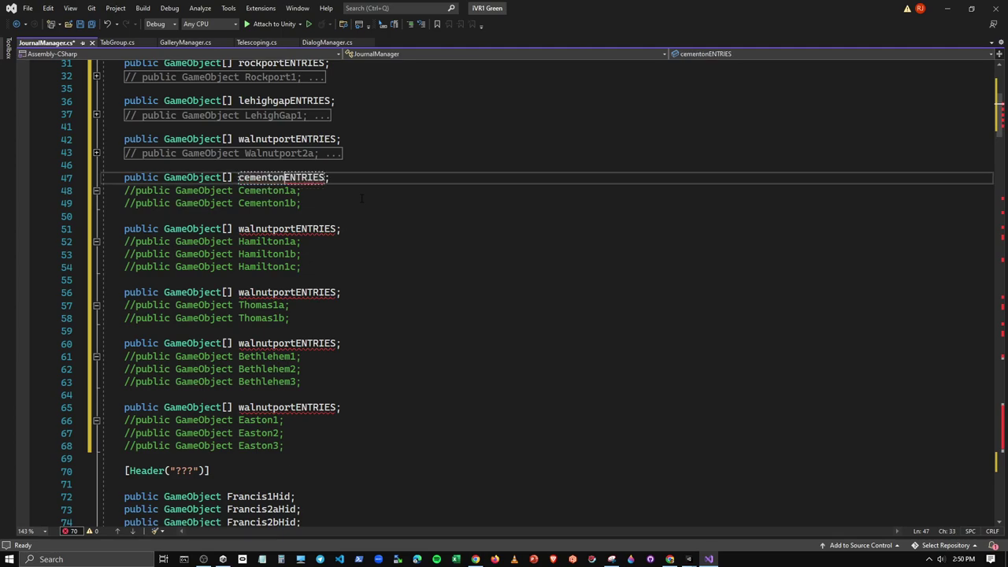
left_click_drag(300, 228, 244, 229)
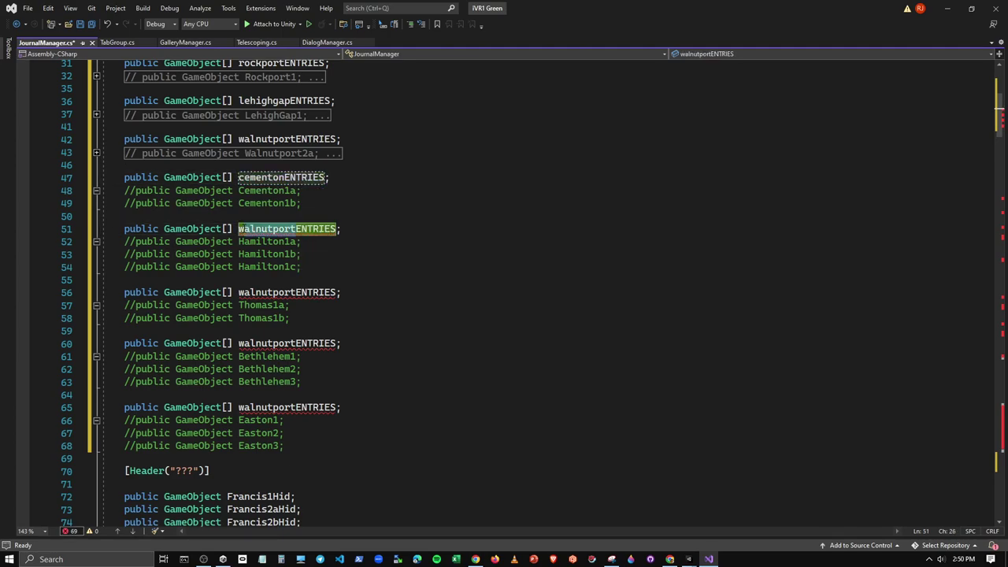
type("al")
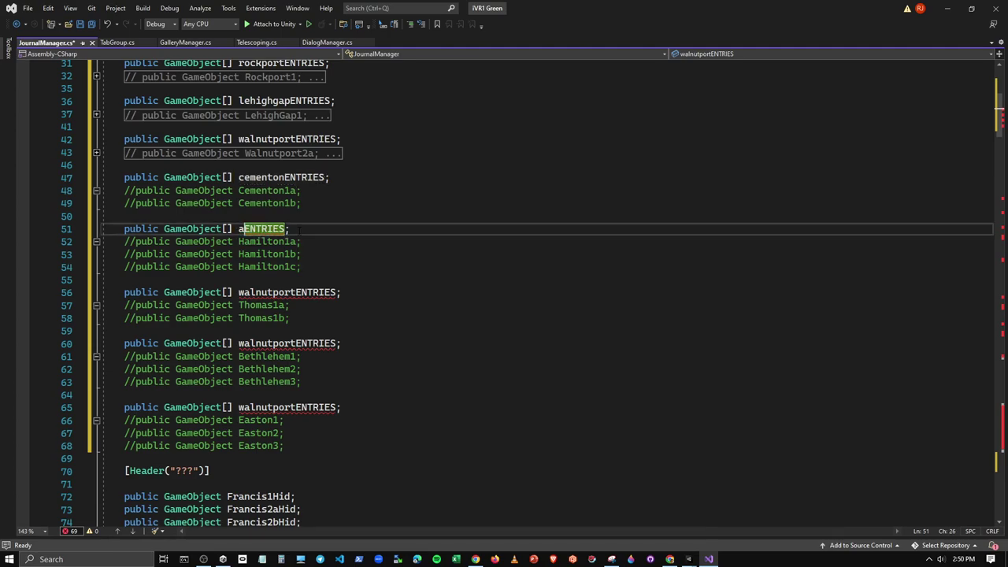
type("lentown")
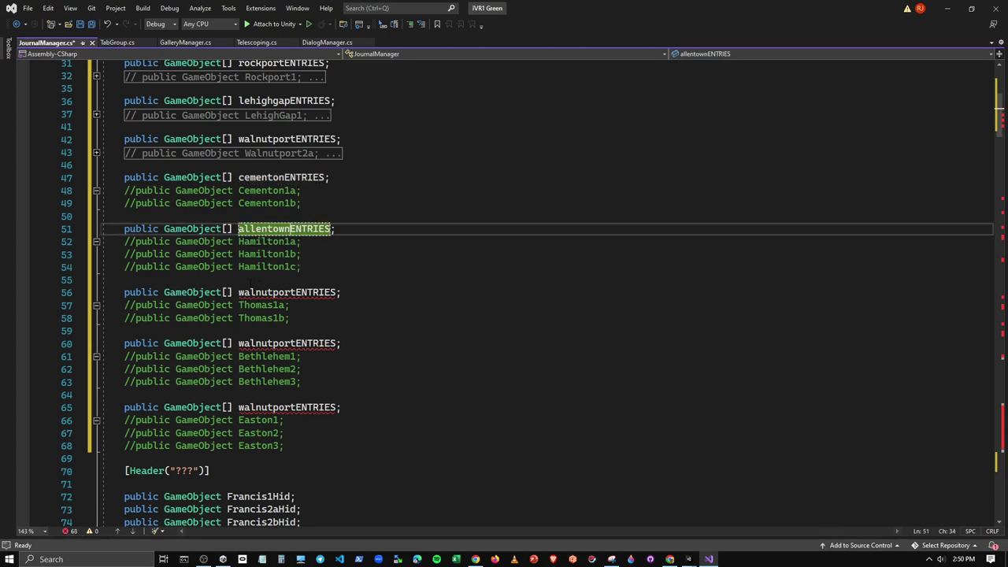
left_click(239, 293)
left_click_drag(239, 293, 291, 293)
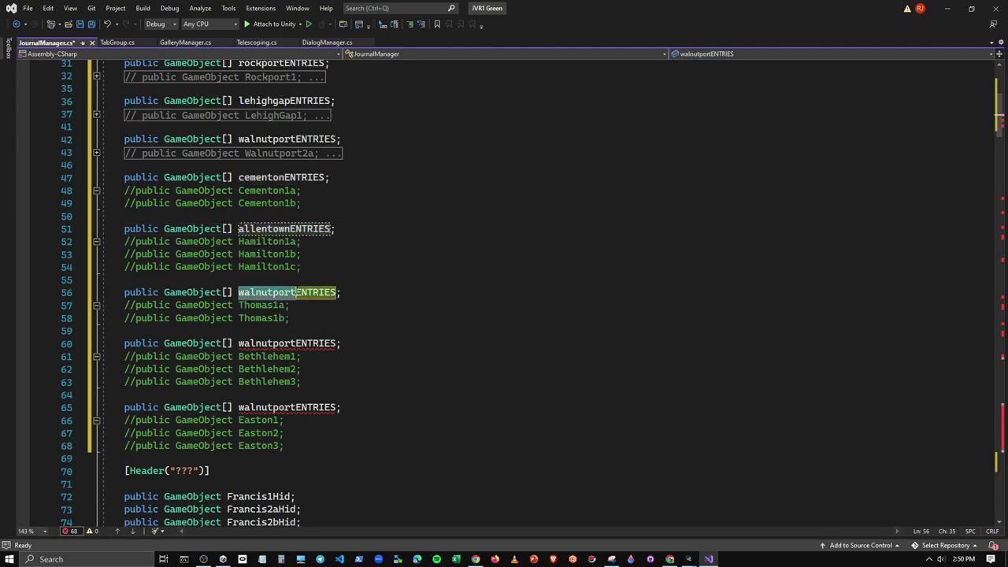
type("thomasiron")
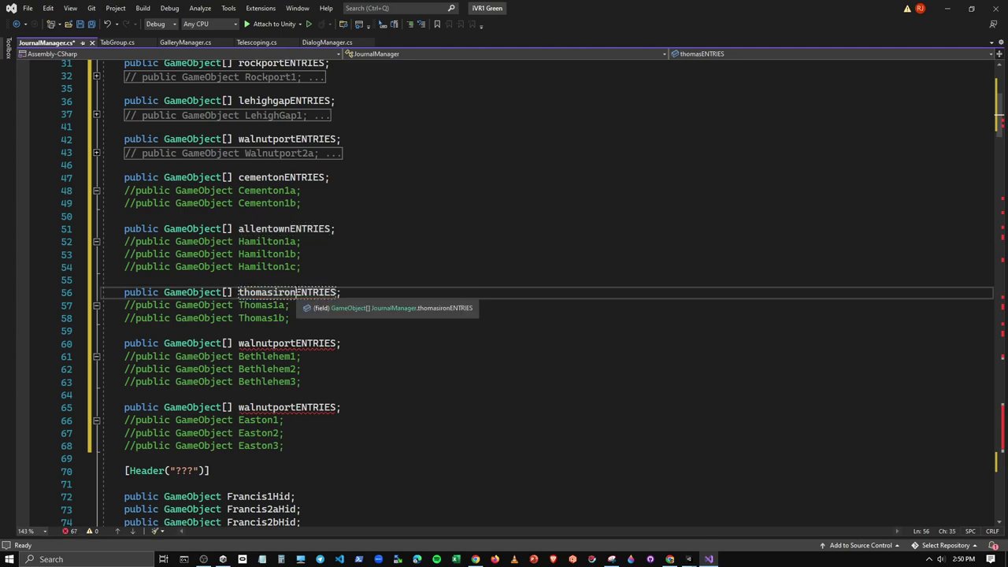
left_click_drag(239, 343, 296, 343)
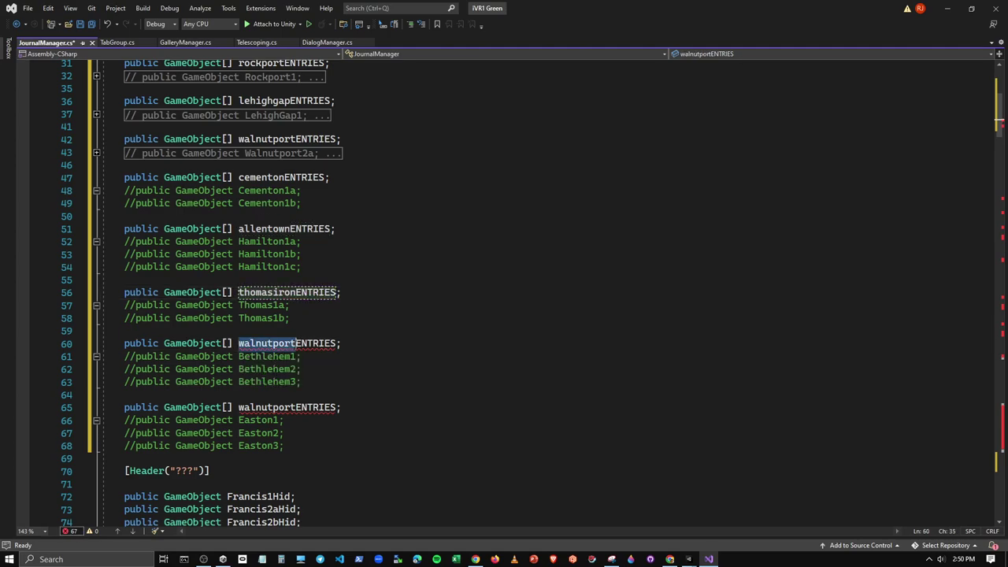
type("bethlehem")
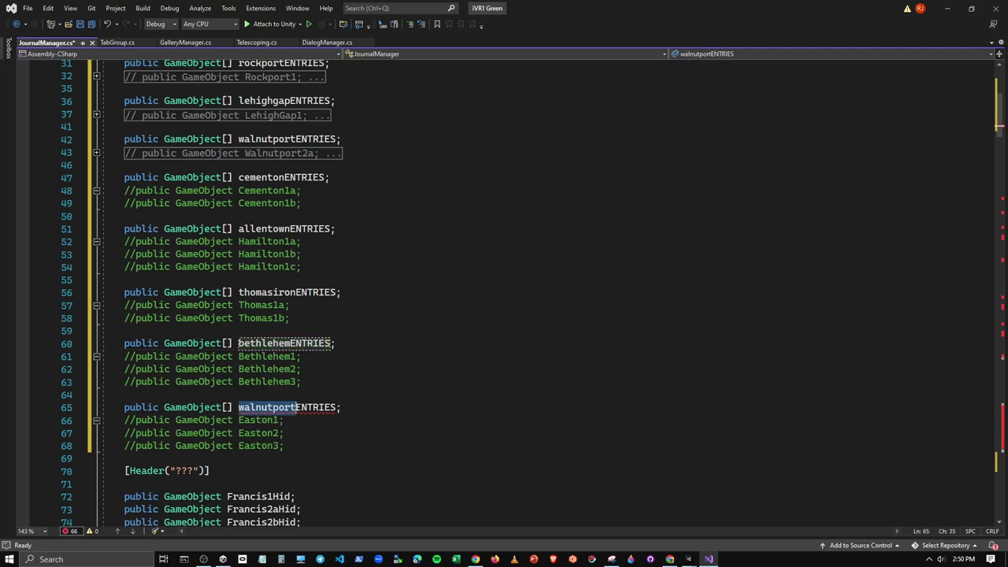
left_click_drag(239, 407, 296, 407)
Step: Rename the last array to eastonENTRIES and collapse the commented Cementon, Hamilton, Thomas, Bethlehem and Easton blocks
type("easton")
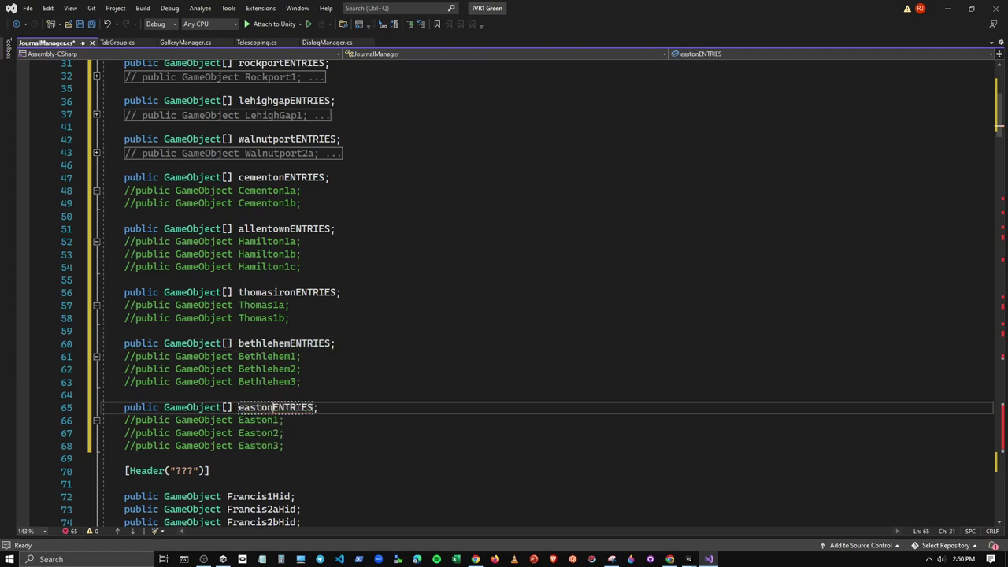
scroll(416, 301, "up", 7)
scroll(394, 301, "down", 4)
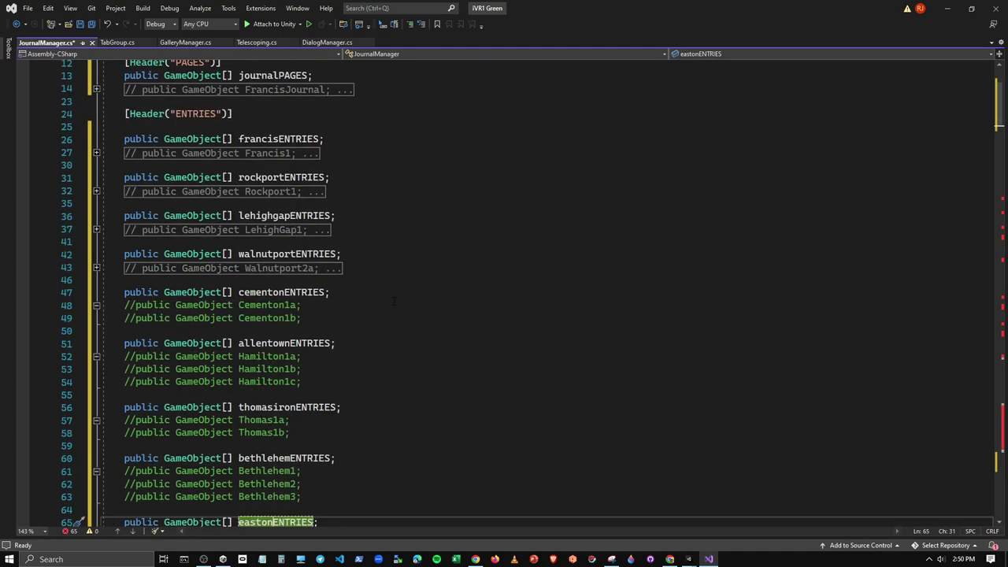
left_click(93, 307)
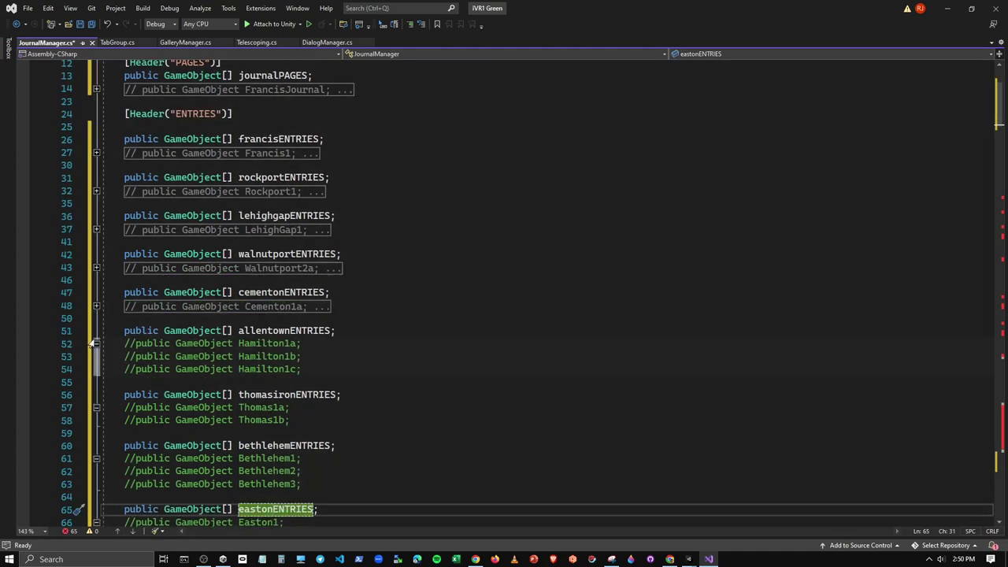
left_click(93, 345)
left_click(95, 382)
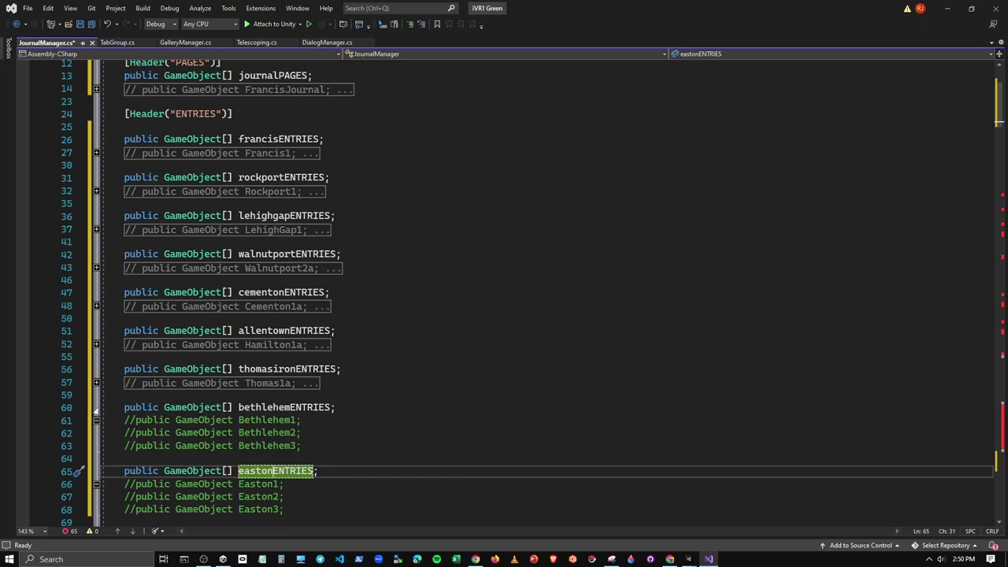
left_click(96, 421)
left_click(95, 459)
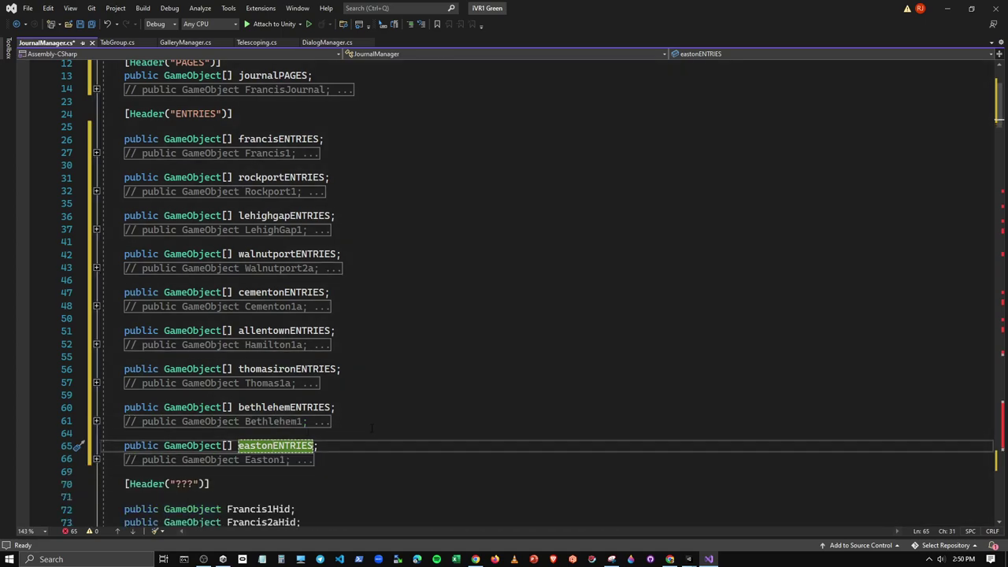
Step: Paste another walnutportENTRIES array declaration on a new line above the Francis1Hid fields
scroll(417, 419, "up", 4)
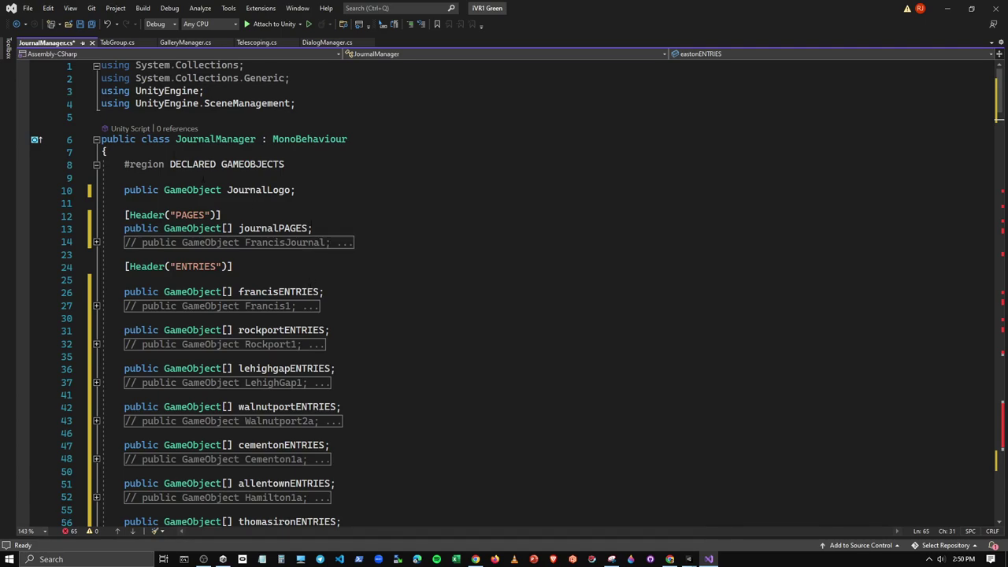
left_click(80, 26)
scroll(335, 368, "down", 2)
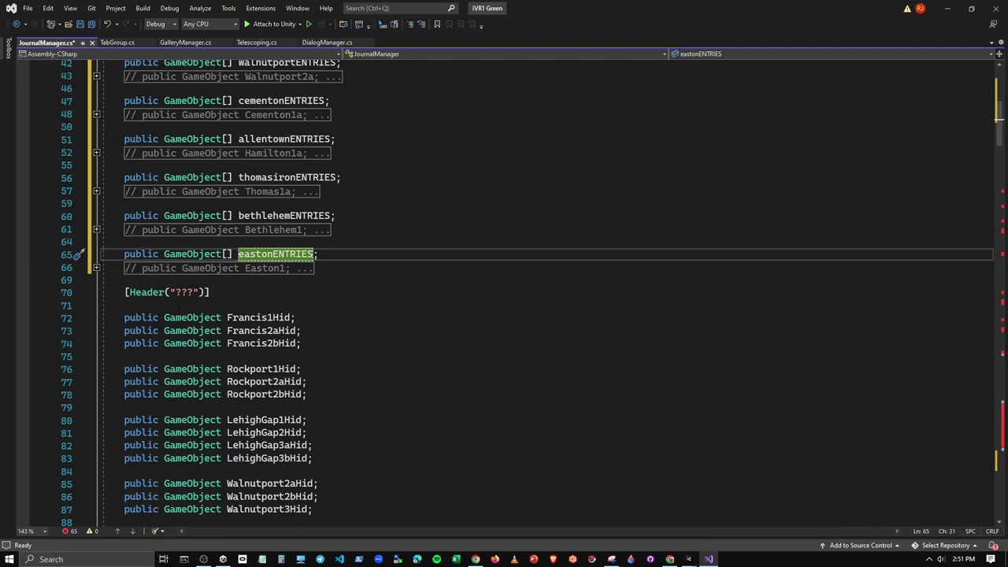
scroll(384, 428, "down", 3)
scroll(385, 427, "down", 4)
scroll(385, 428, "up", 7)
left_click(129, 306)
key("Return")
key("ctrl+v")
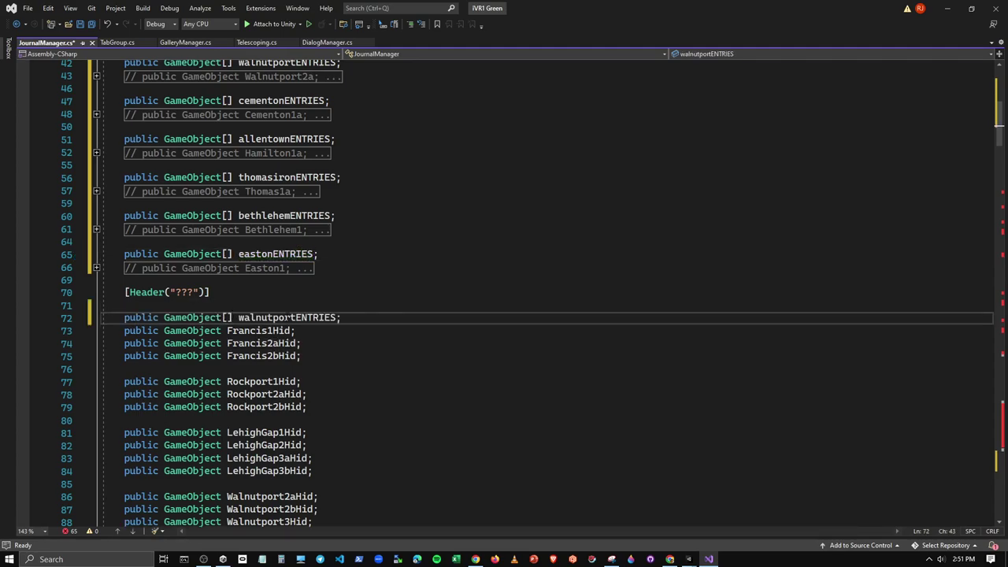
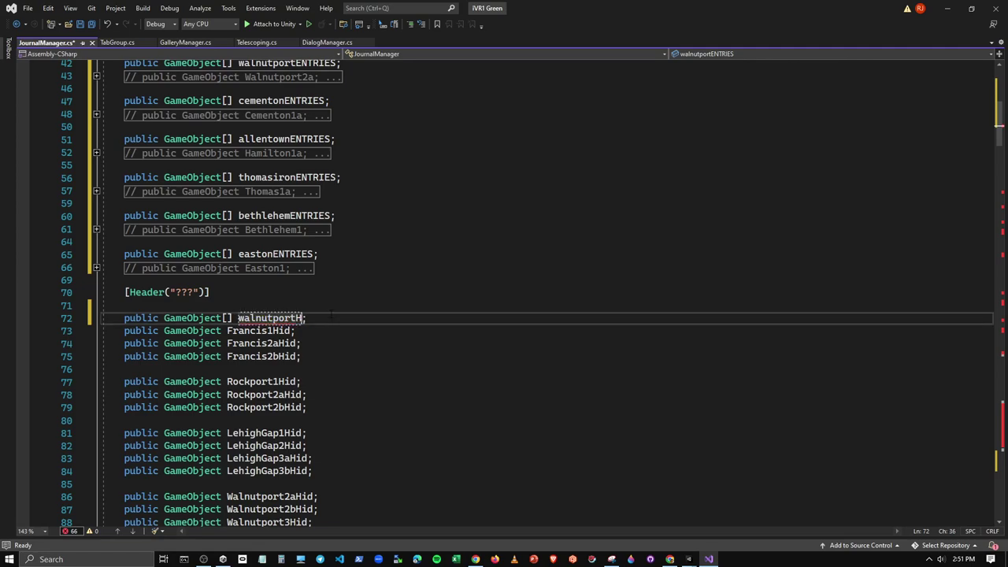
Step: Rename the line 72 array to francisHIDDEN and comment out the three Francis Hid declarations
type("IDDEN")
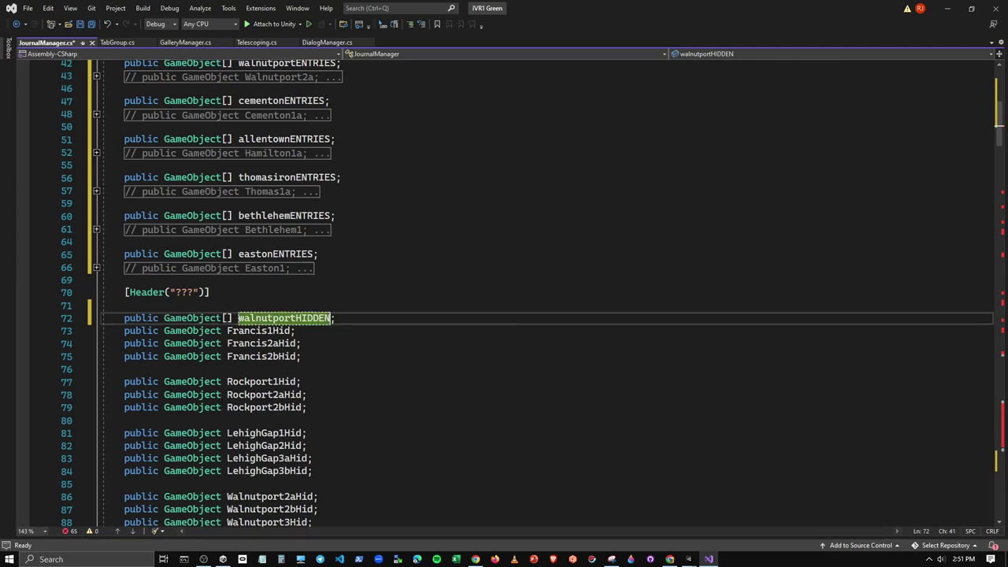
left_click_drag(239, 318, 285, 318)
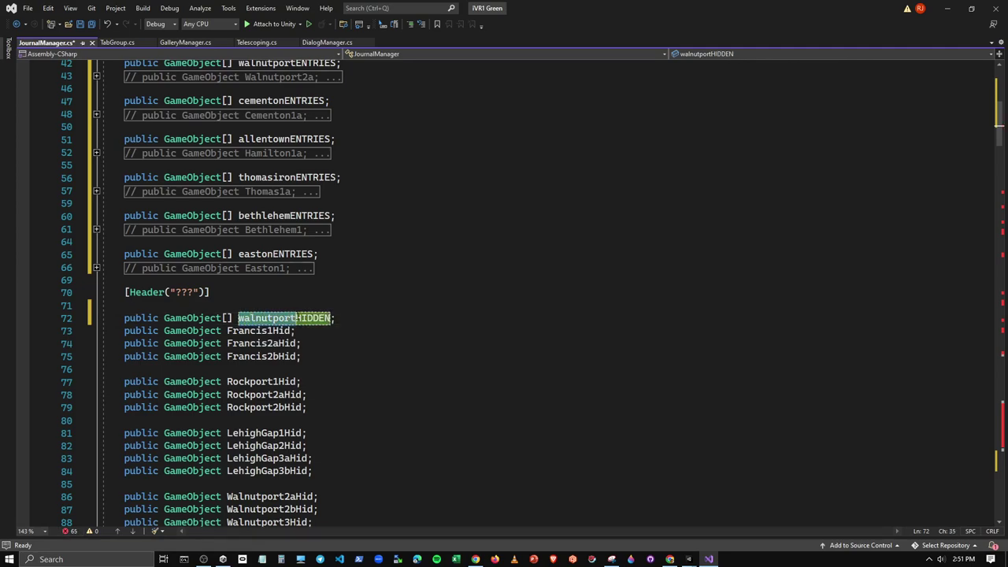
type("francis")
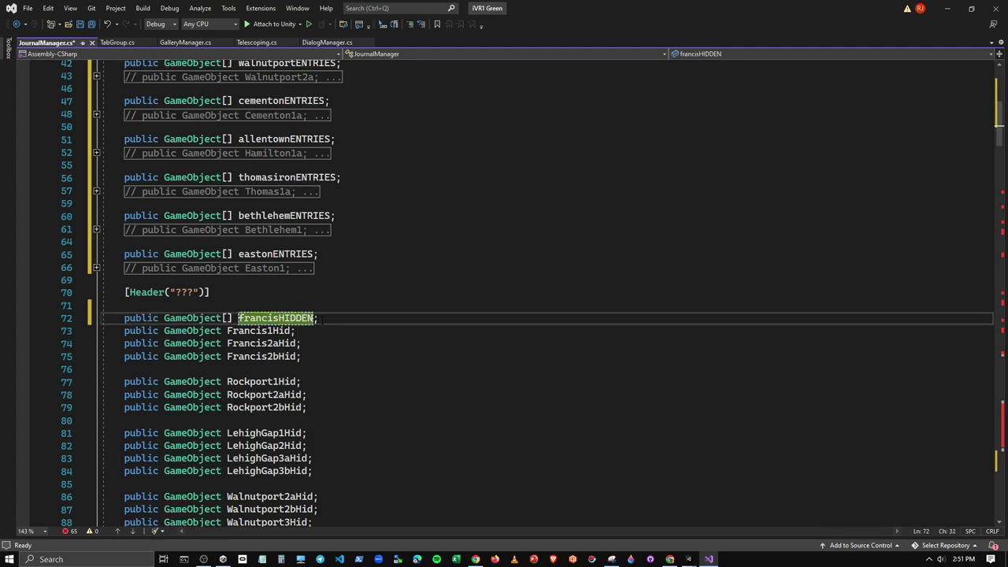
left_click_drag(310, 357, 119, 331)
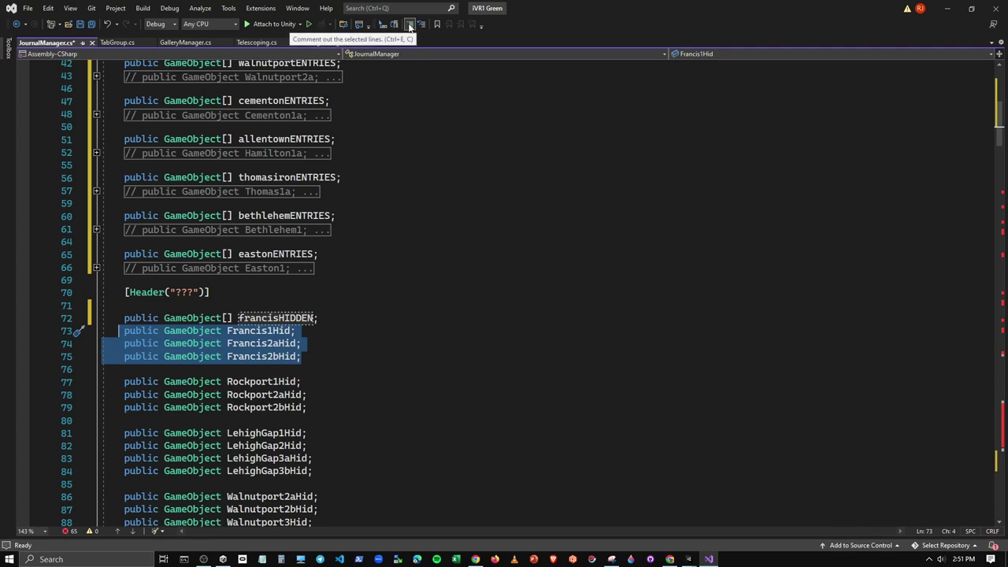
key("ctrl+e")
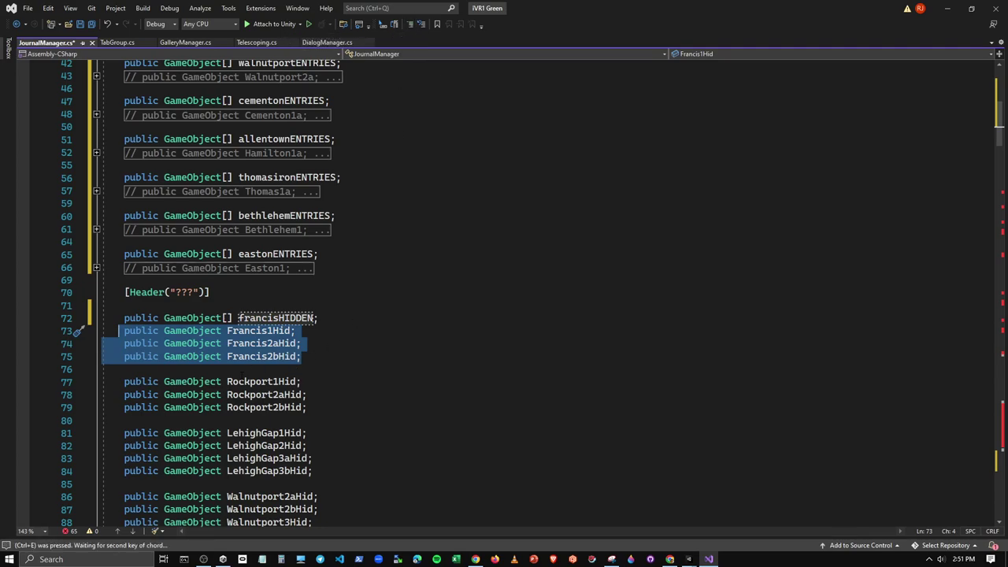
key("c")
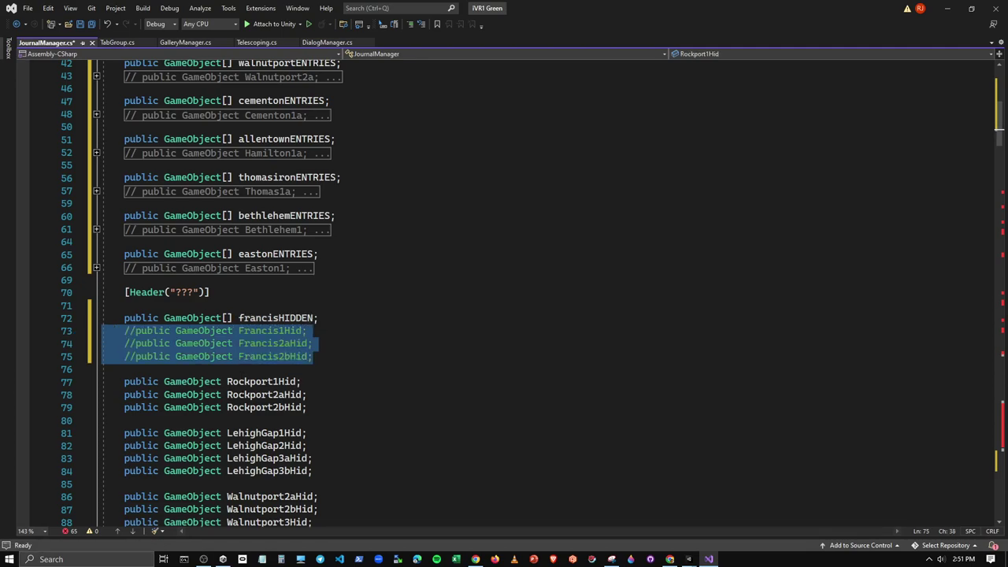
Step: Comment out the three Rockport Hid declarations, undoing an accidental overwrite
left_click_drag(311, 407, 124, 381)
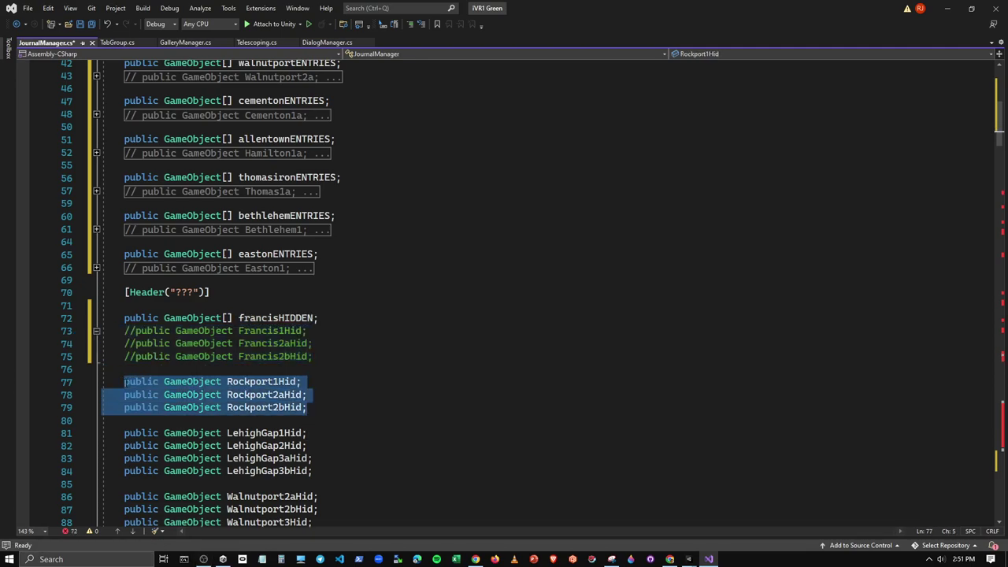
type("c")
key("ctrl+z")
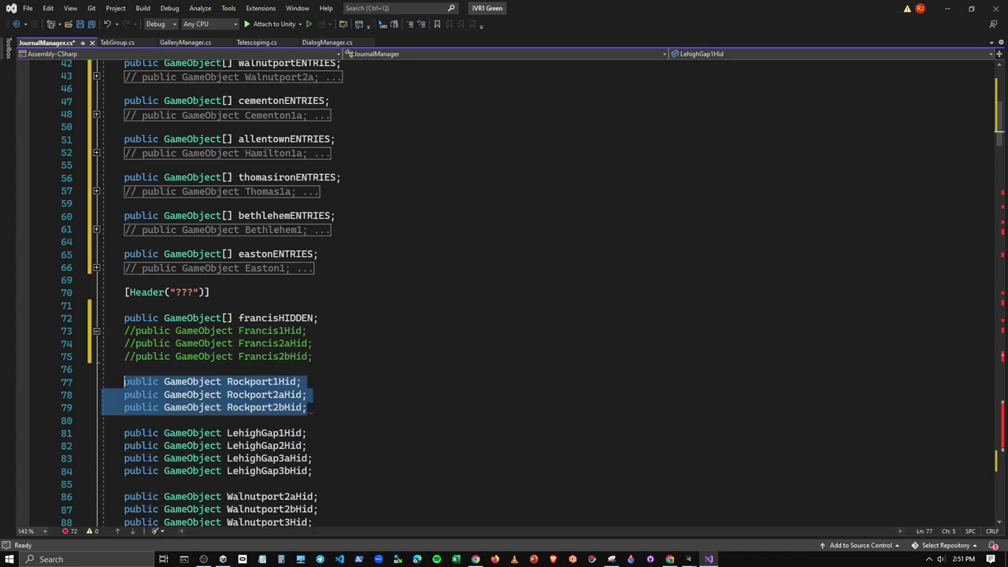
key("ctrl+e")
key("c")
Step: Comment out the three Walnutport and four LehighGap Hid declarations
scroll(504, 291, "down", 4)
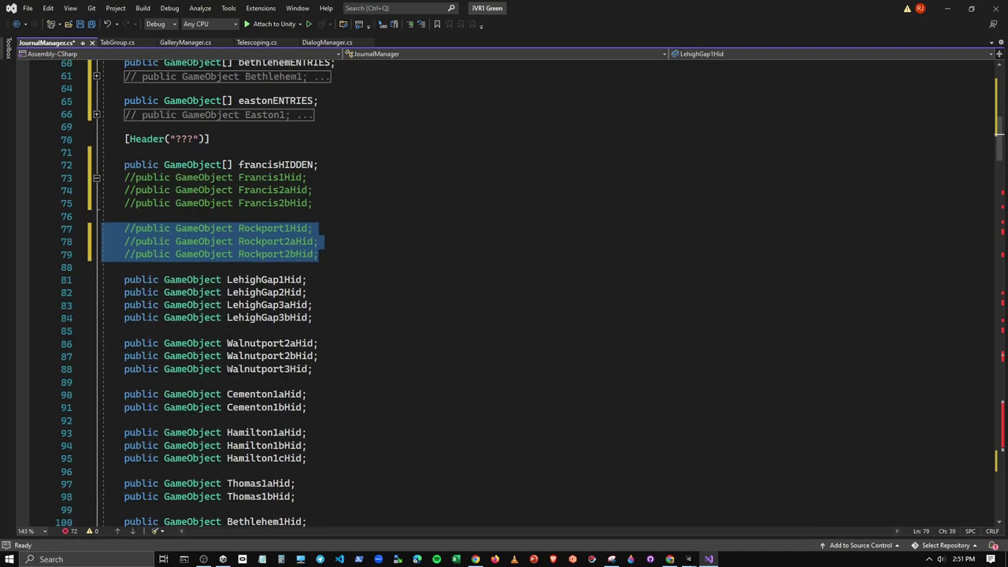
left_click_drag(322, 312, 102, 279)
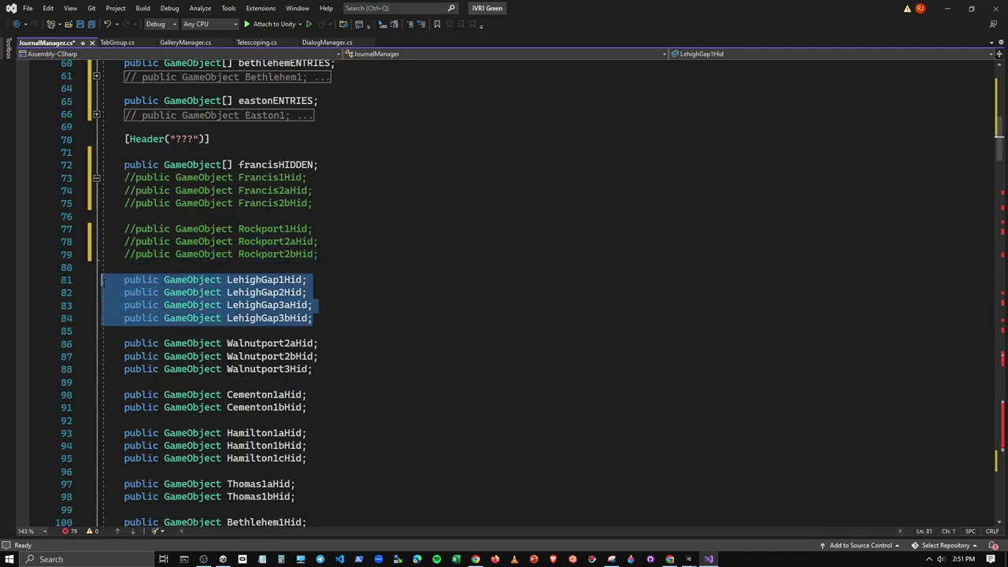
left_click_drag(318, 371, 126, 345)
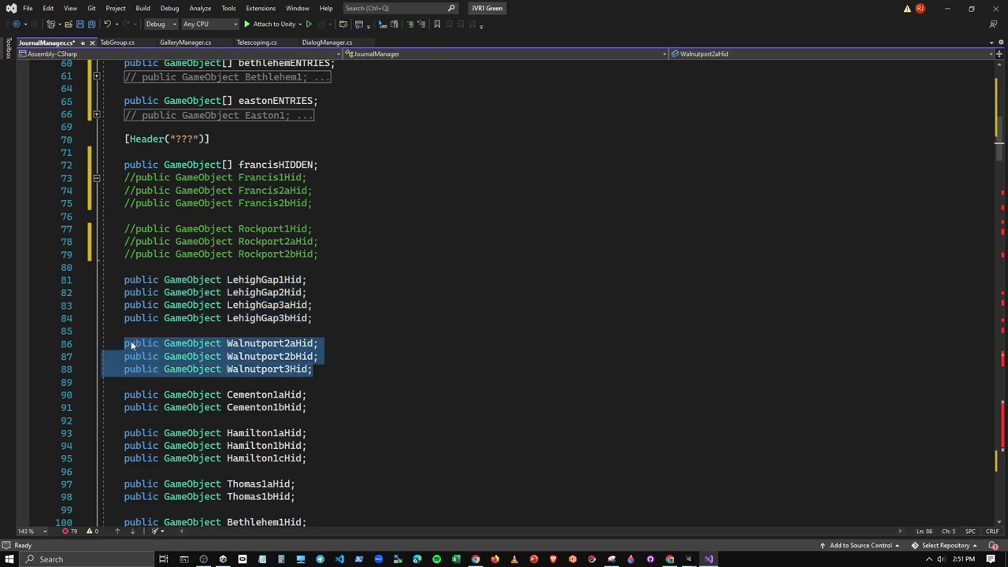
key("ctrl+e")
key("c")
mouse_move(314, 318)
left_mouse_down()
mouse_move(126, 305)
mouse_move(100, 281)
left_mouse_up()
key("ctrl+k")
key("ctrl+c")
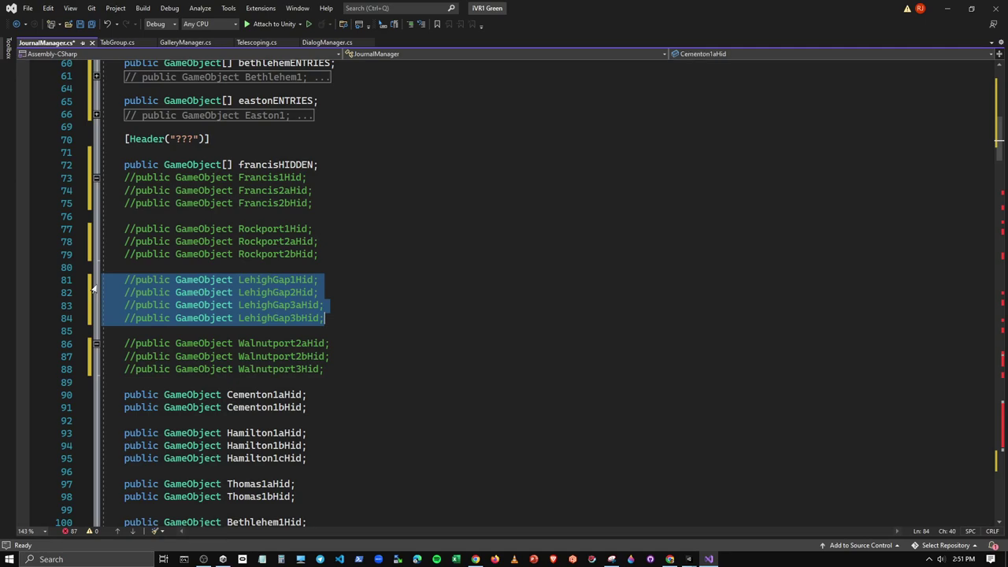
Step: Comment out the Cementon, Hamilton and Thomas Hid declarations
scroll(93, 290, "down", 3)
left_click_drag(319, 294, 96, 285)
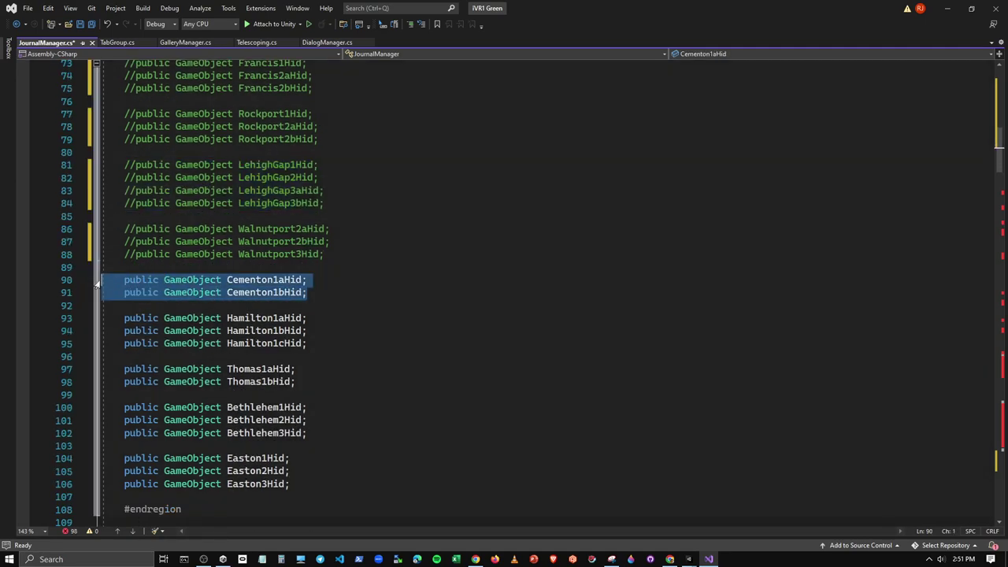
key("ctrl+k")
key("ctrl+c")
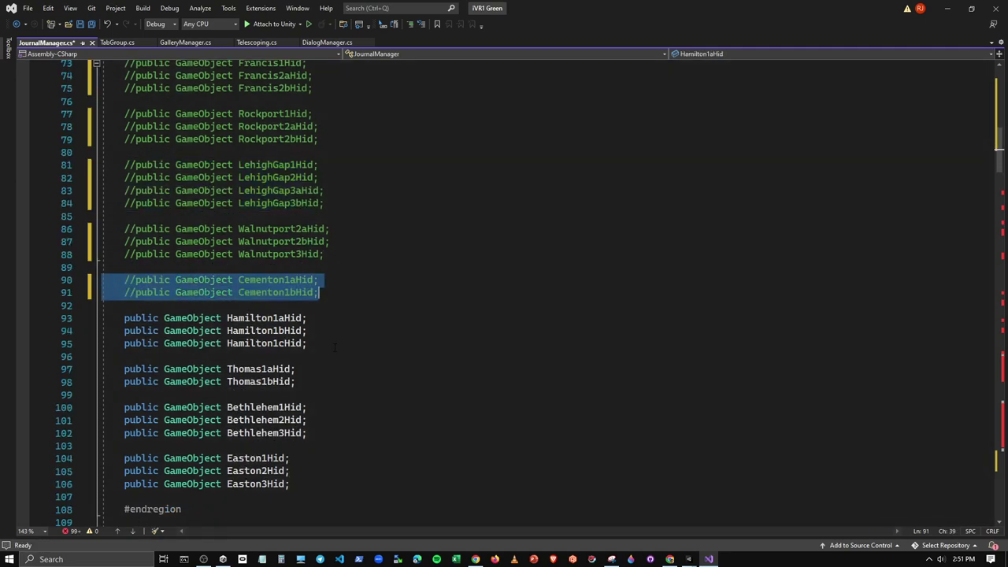
left_click_drag(335, 347, 112, 318)
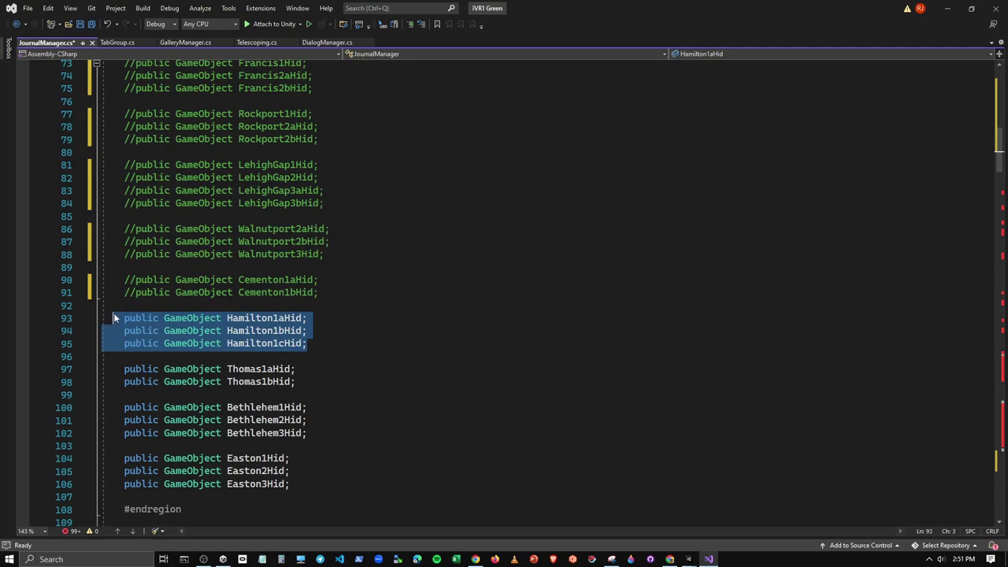
key("ctrl+k")
key("ctrl+c")
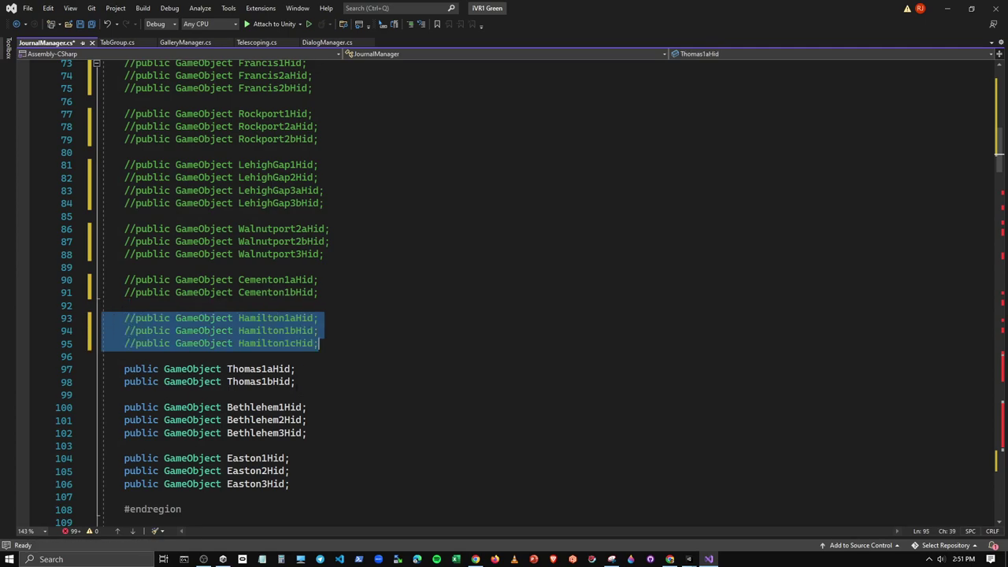
left_click_drag(308, 384, 95, 372)
key("ctrl+k")
key("ctrl+c")
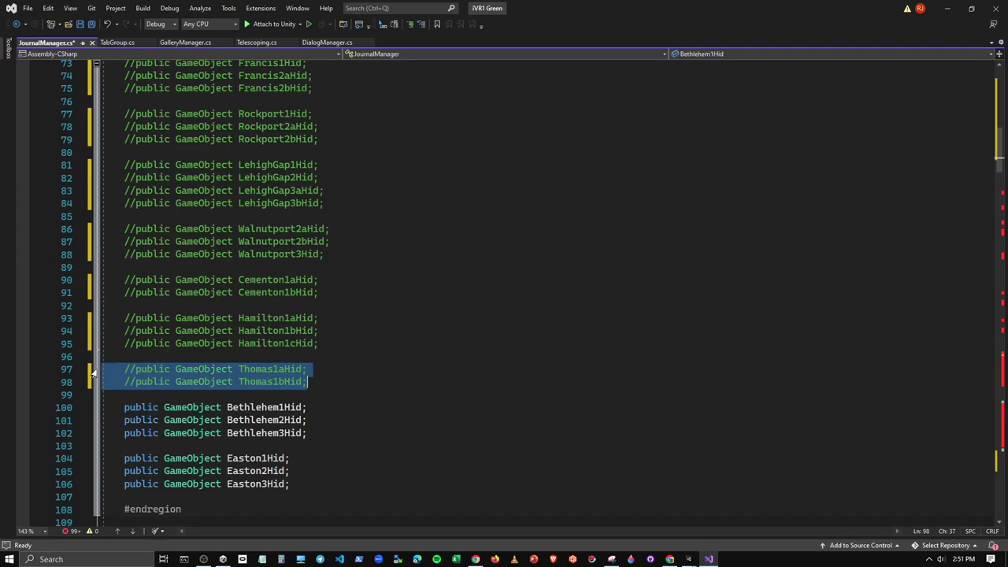
Step: Comment out the three Bethlehem and three Easton Hid declarations
left_click_drag(308, 434, 46, 415)
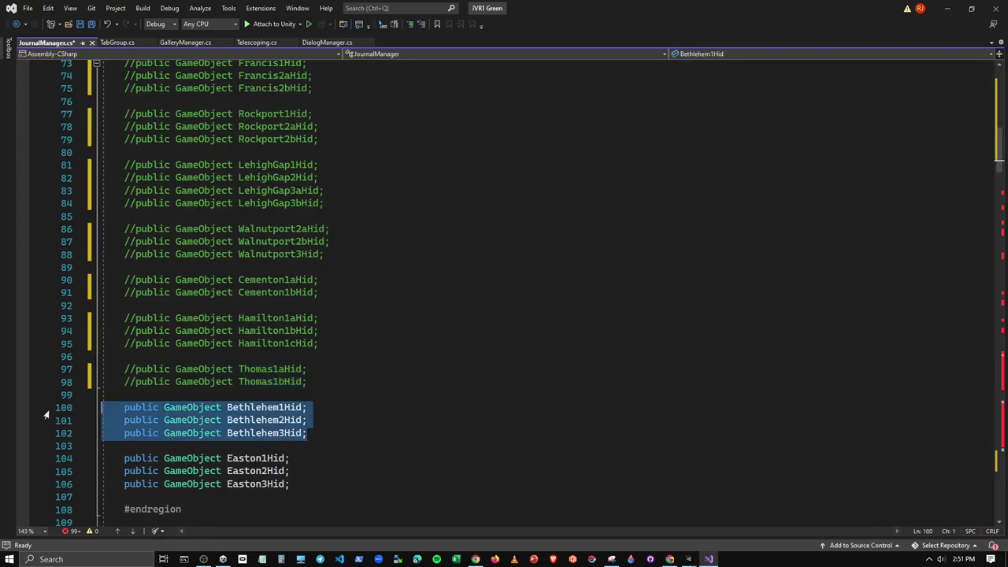
key("ctrl+k")
key("ctrl+c")
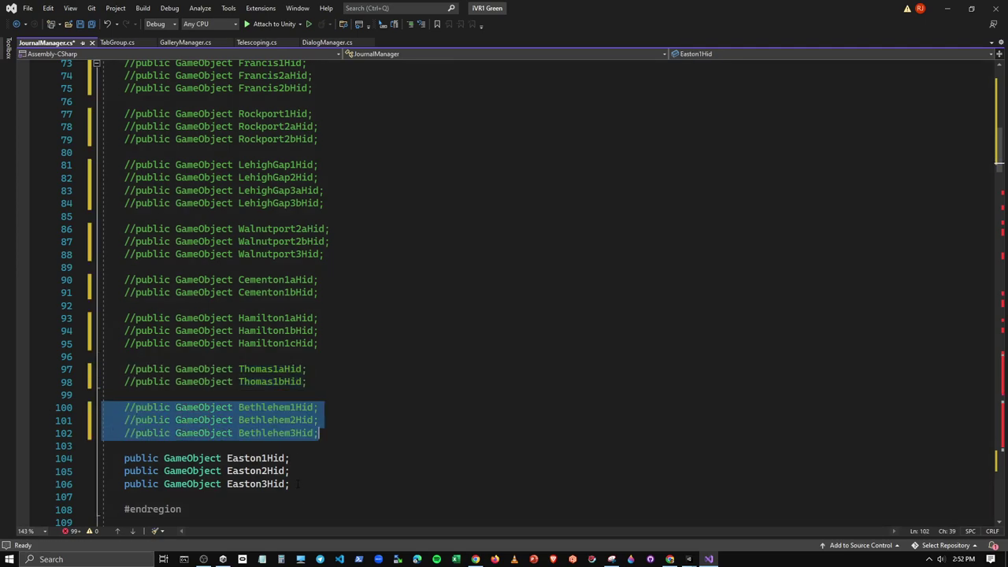
left_click_drag(298, 484, 101, 458)
key("ctrl+k")
key("ctrl+c")
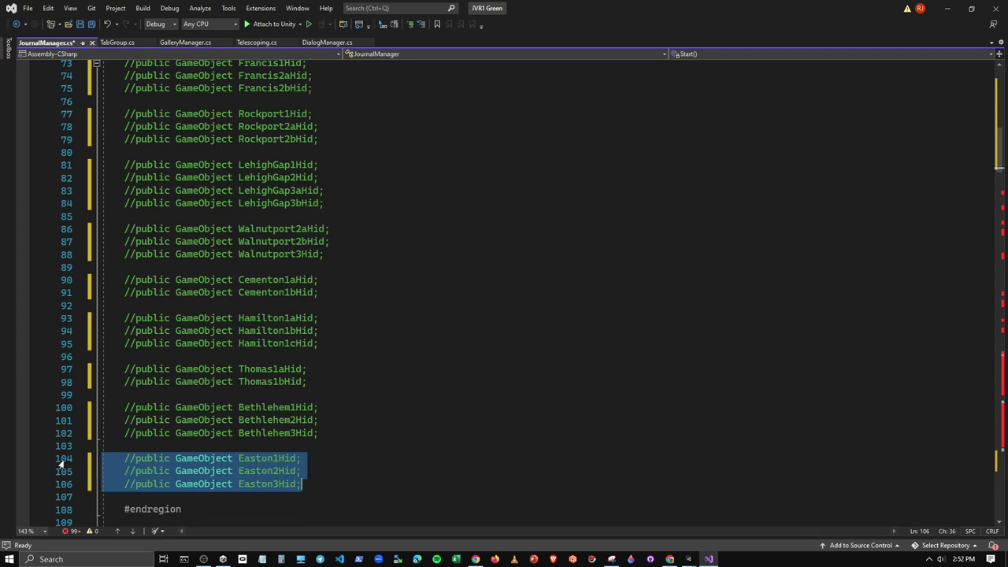
scroll(267, 355, "down", 2)
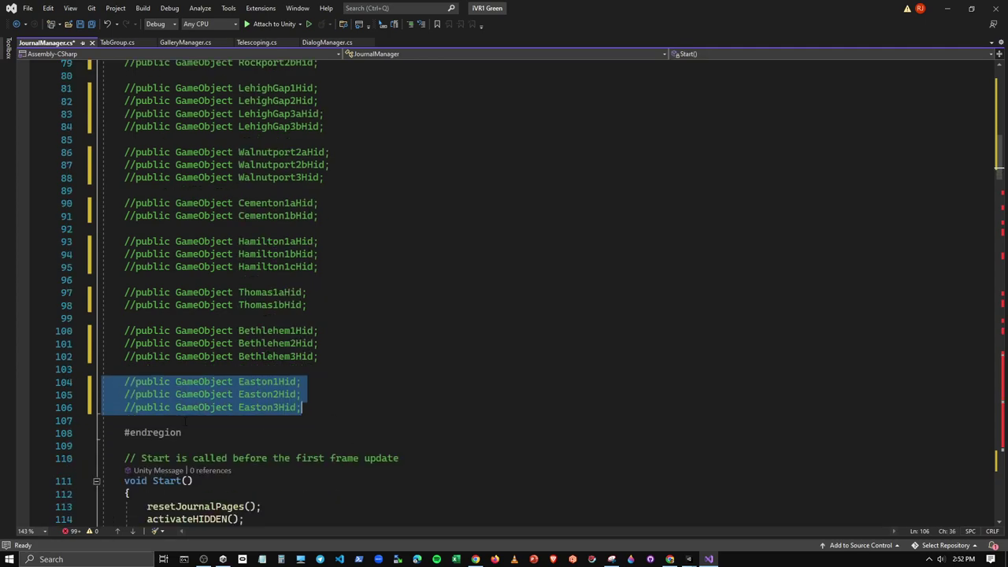
Step: Copy the francisHIDDEN declaration and paste it above the Rockport, LehighGap and Walnutport groups
scroll(240, 471, "up", 7)
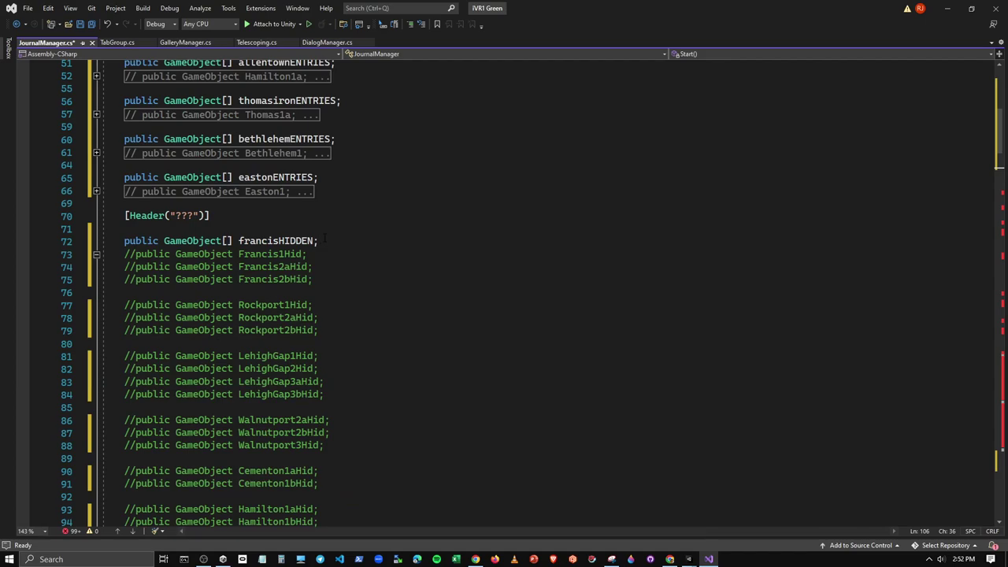
left_click_drag(323, 240, 118, 241)
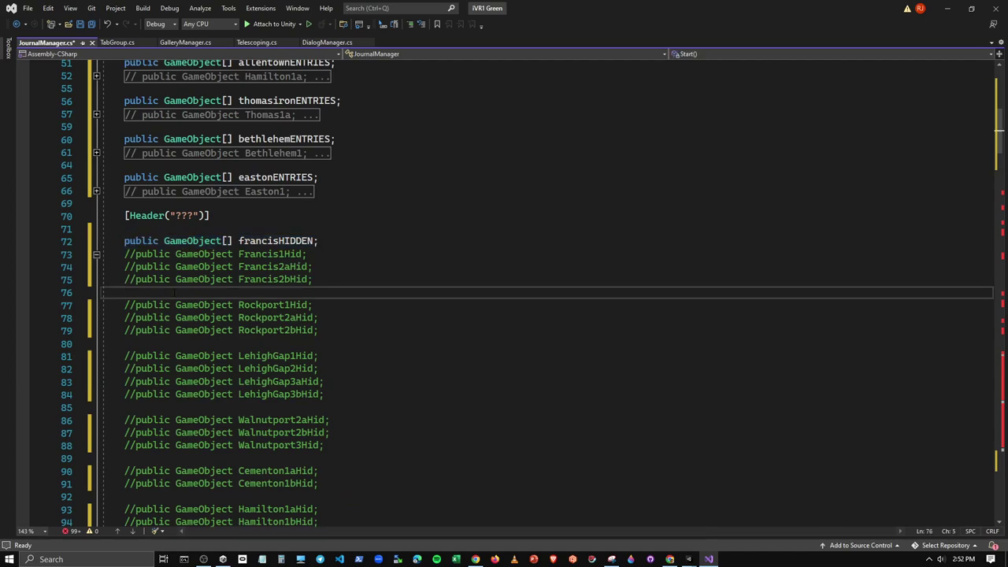
key("Return")
key("ctrl+v")
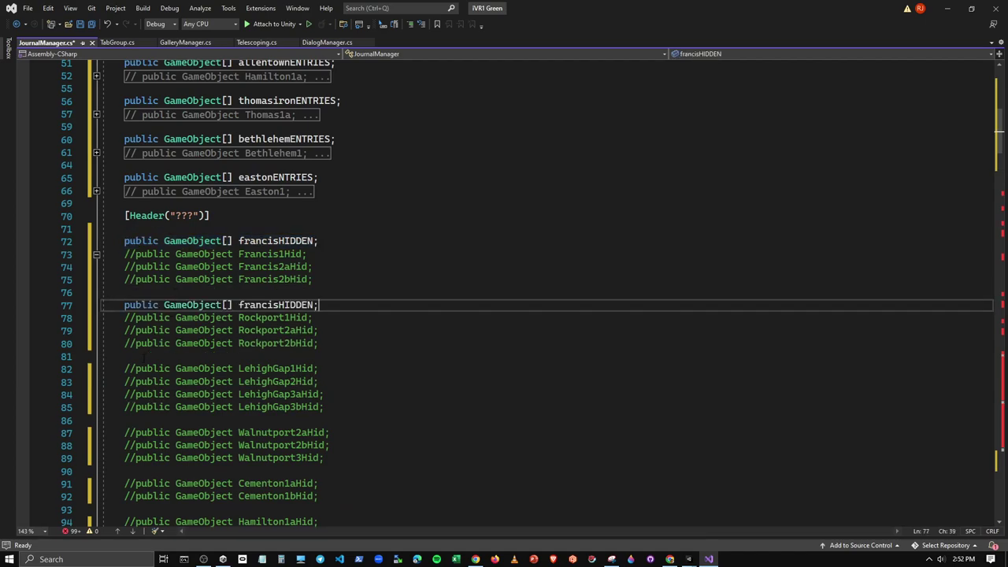
left_click(145, 356)
key("Return")
key("ctrl+v")
left_click(146, 433)
key("Return")
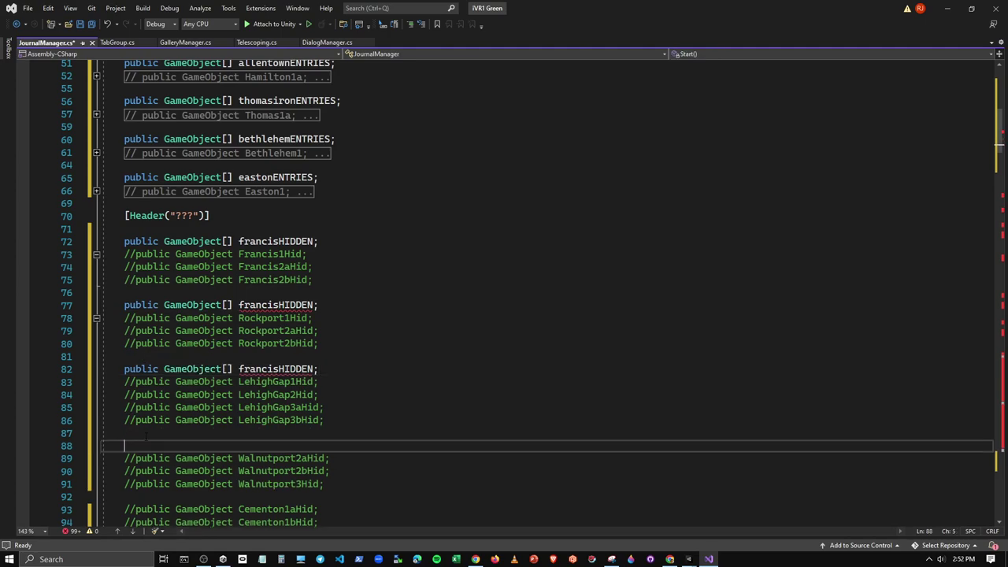
key("ctrl+v")
Step: Paste the francisHIDDEN declaration above the Cementon, Hamilton and Thomas groups
scroll(143, 443, "down", 1)
left_click(140, 458)
key("Return")
key("ctrl+v")
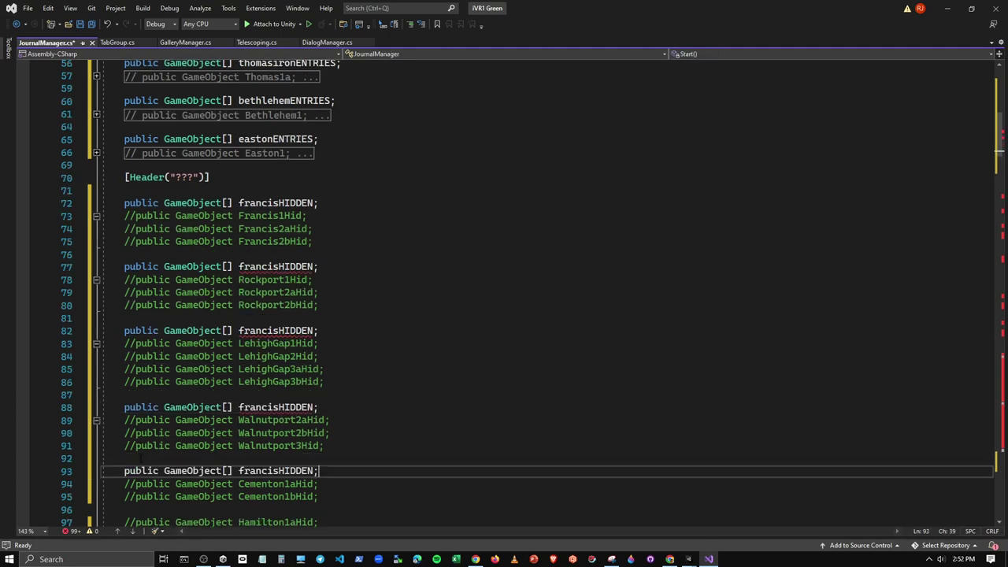
scroll(142, 453, "down", 3)
left_click(145, 396)
key("Return")
key("ctrl+v")
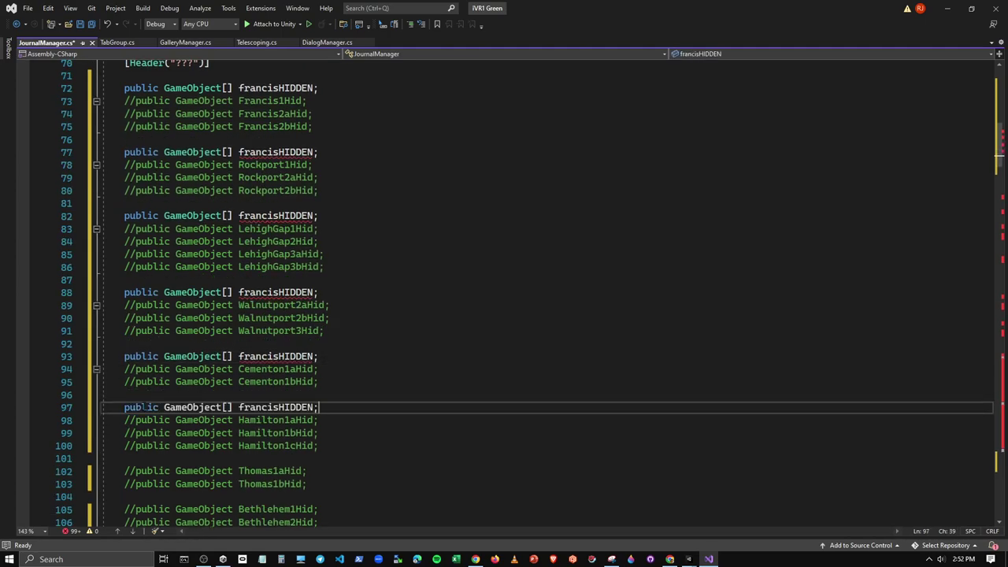
scroll(145, 394, "down", 2)
left_click(145, 383)
key("Return")
key("ctrl+v")
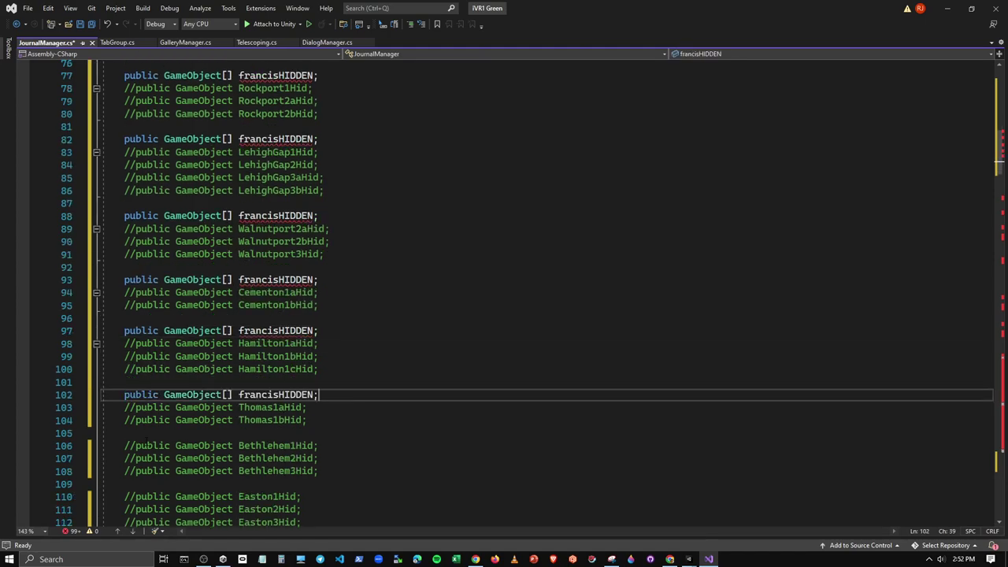
Step: Paste the francisHIDDEN declaration above the Bethlehem and Easton groups
left_click(149, 433)
key("Return")
key("ctrl+v")
scroll(150, 432, "down", 4)
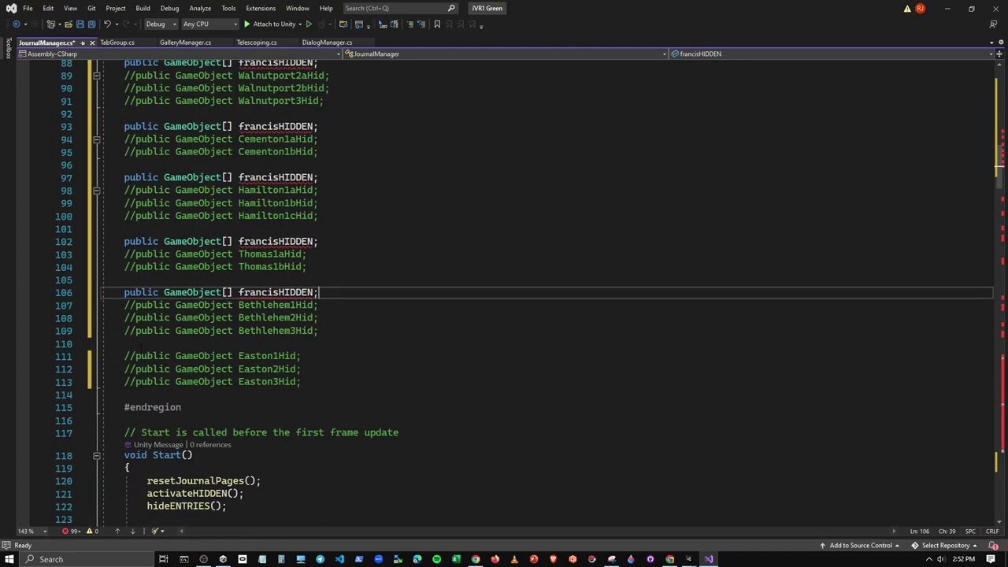
left_click(142, 346)
key("Return")
key("ctrl+v")
scroll(142, 348, "up", 3)
scroll(142, 348, "up", 5)
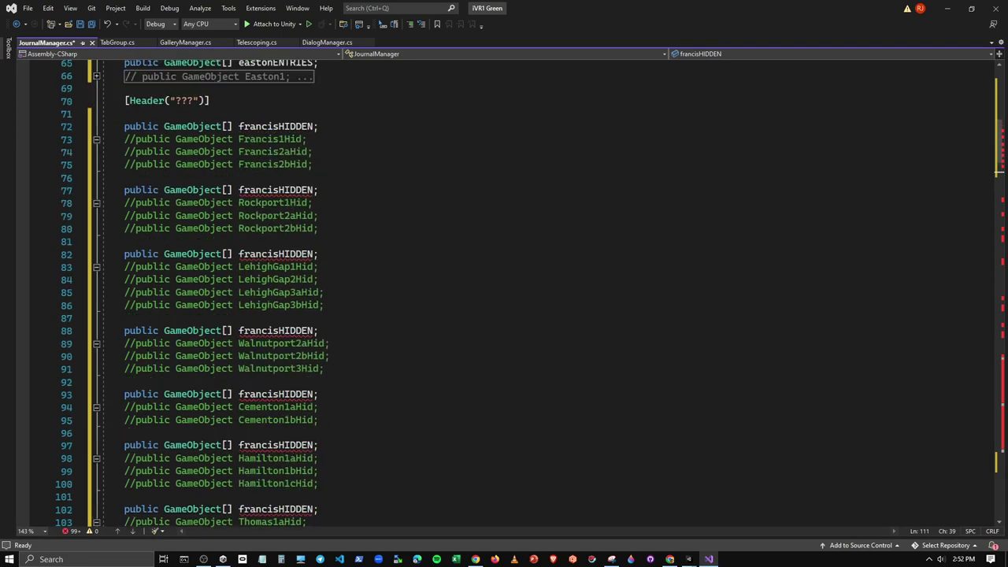
scroll(504, 291, "up", 2)
Step: Rename the first four duplicates to rockportHIDDEN, lehighgapHIDDEN, walnutportHIDDEN and cementonHIDDEN
left_click_drag(239, 266, 277, 266)
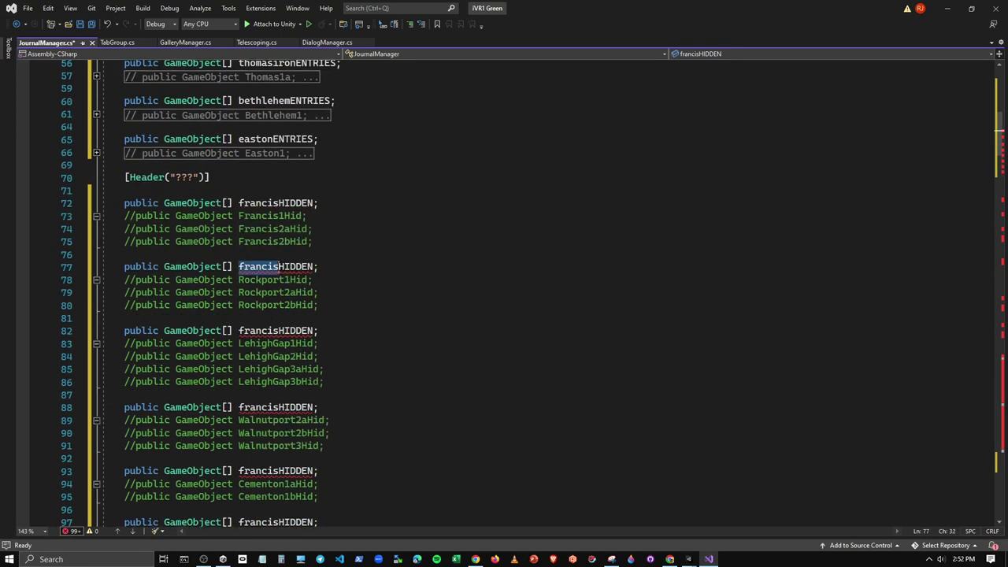
type("rockport")
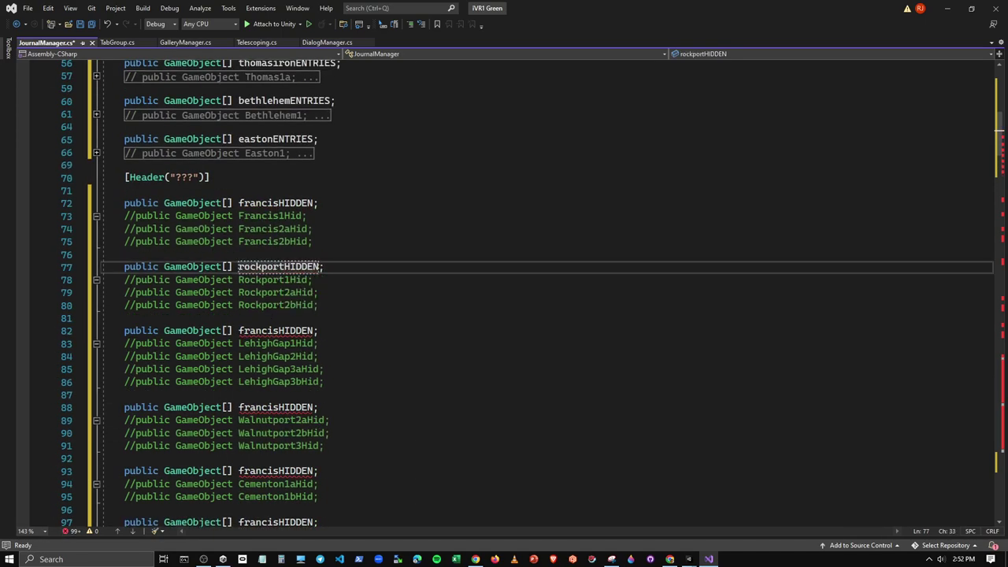
left_click_drag(239, 331, 275, 331)
type("lehighgap")
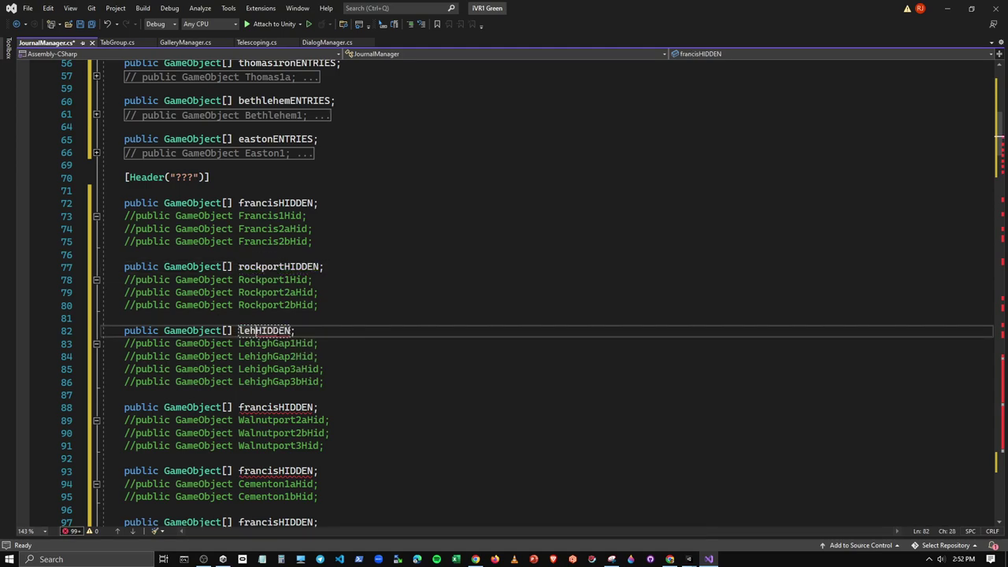
left_click_drag(239, 407, 278, 407)
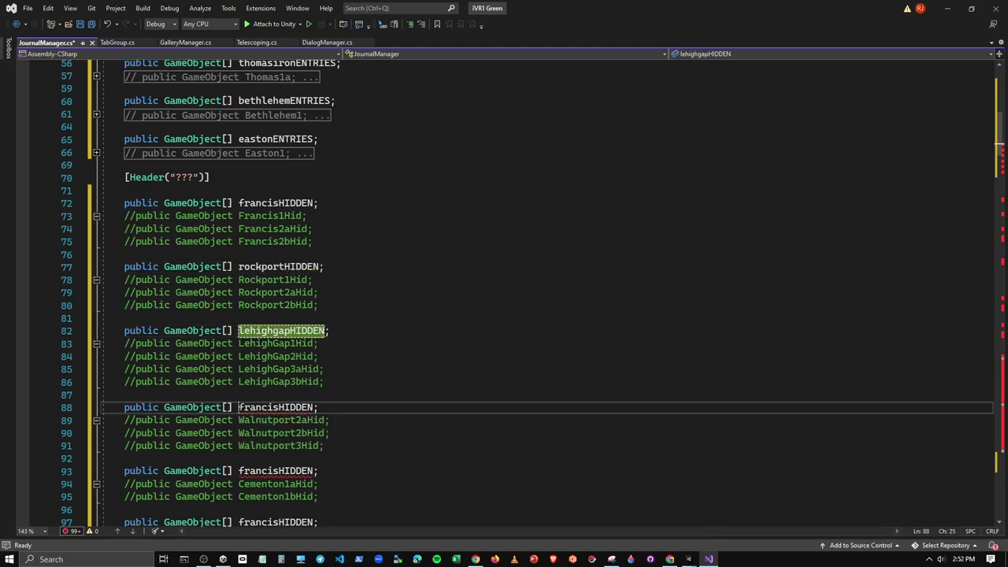
type("walnutp")
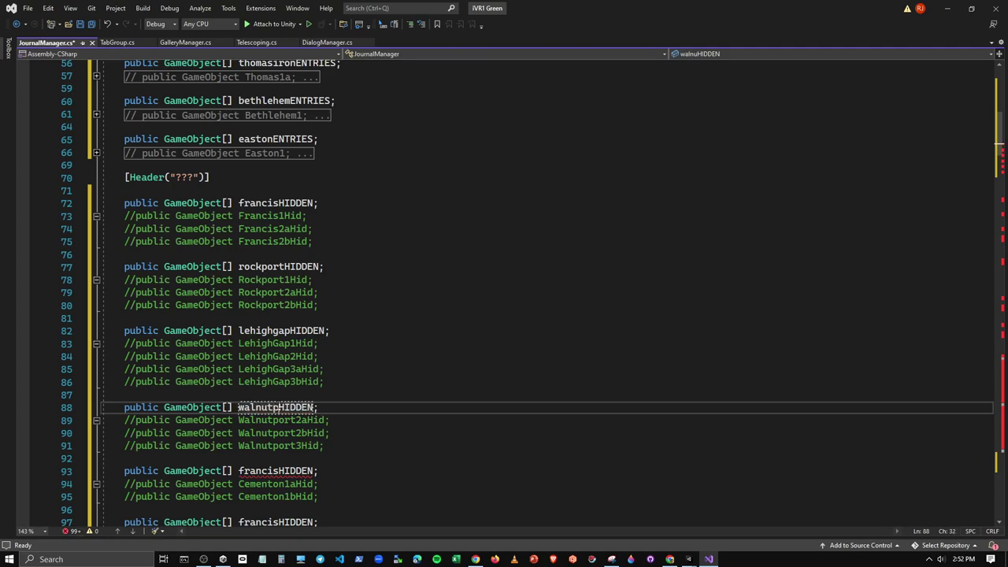
type("ort")
left_click_drag(239, 471, 277, 471)
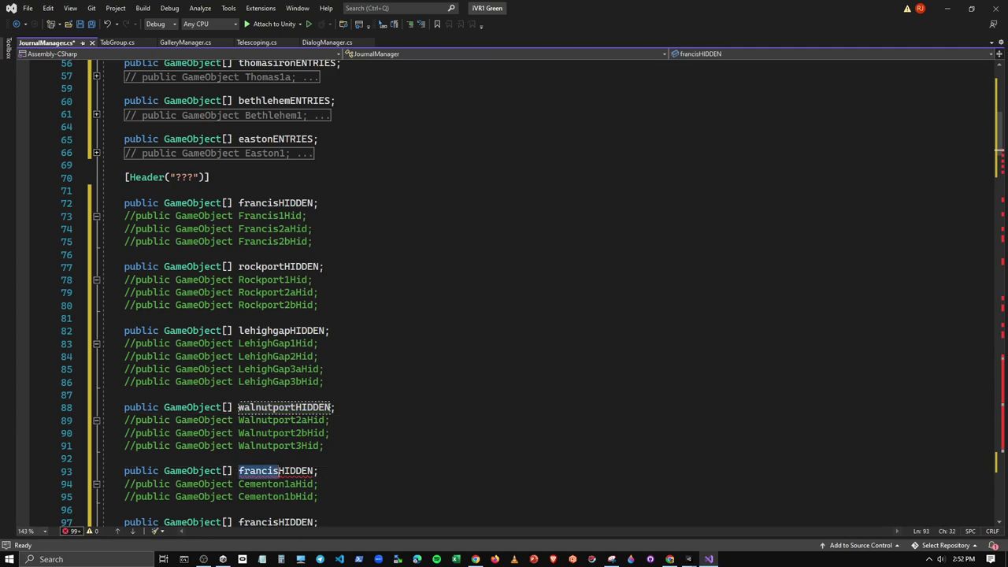
type("cementon")
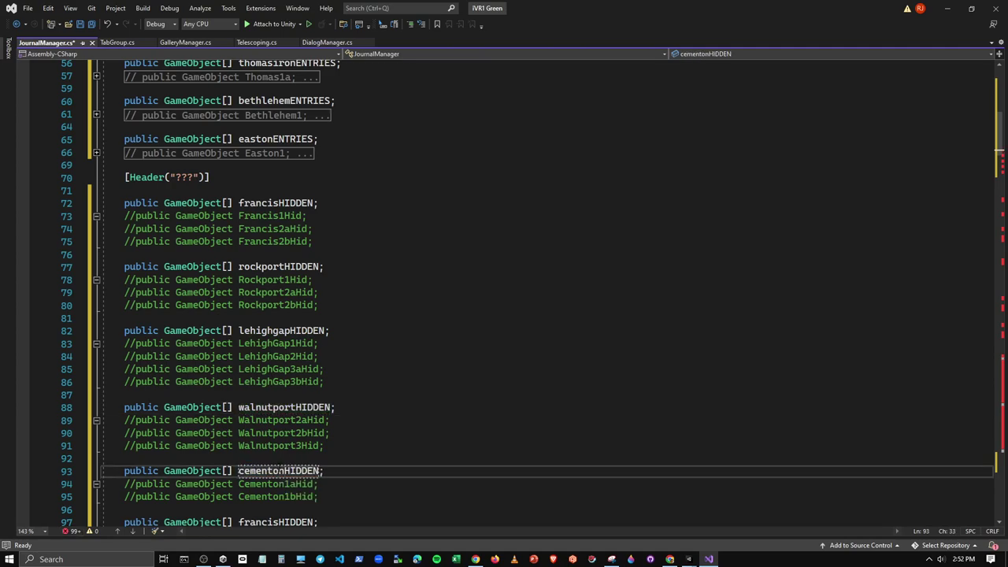
Step: Rename the next duplicates to allentownHIDDEN, thomasironHIDDEN and bethlehemHIDDEN
scroll(259, 441, "down", 2)
left_click_drag(239, 446, 280, 447)
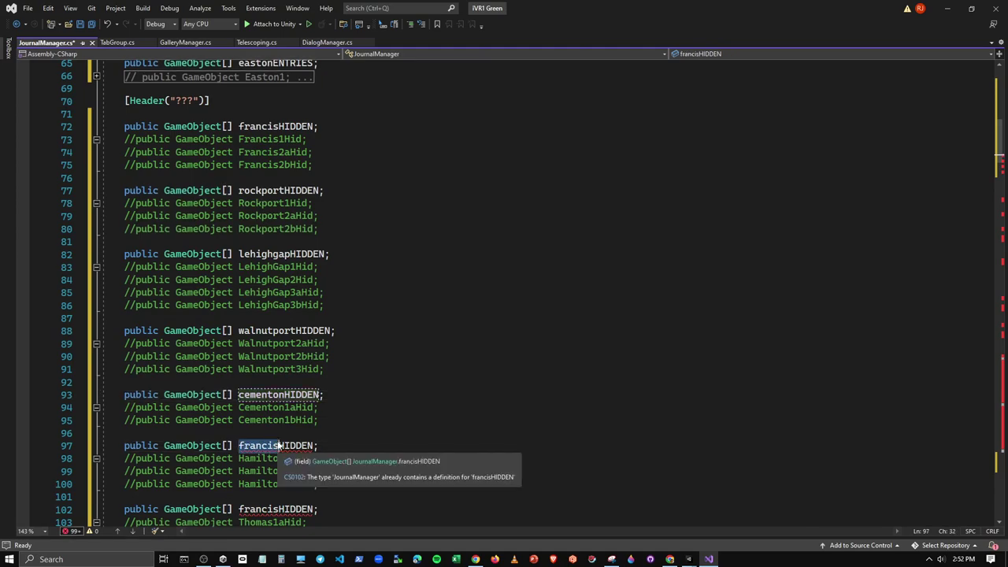
type("allentown")
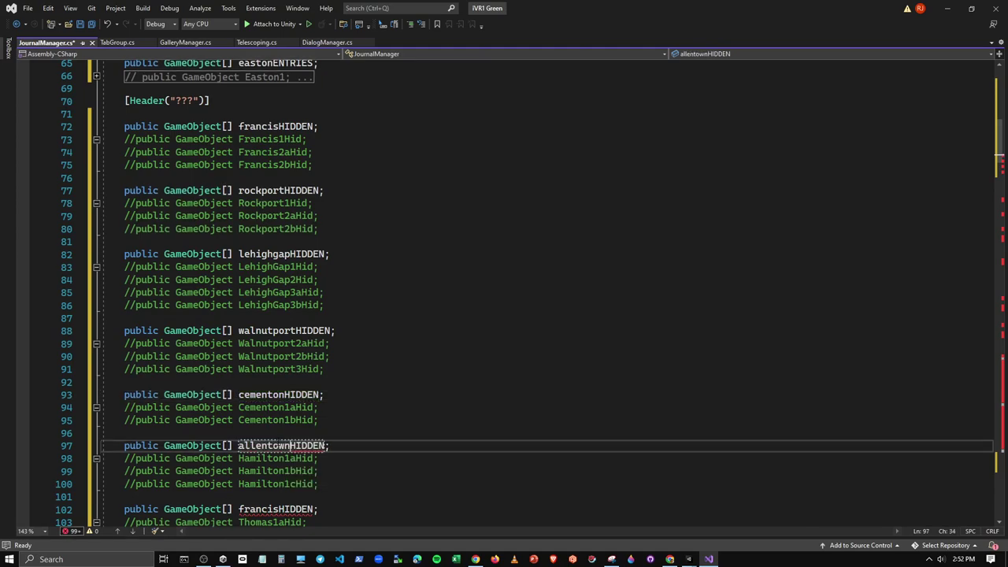
scroll(283, 446, "down", 1)
left_click_drag(238, 471, 279, 471)
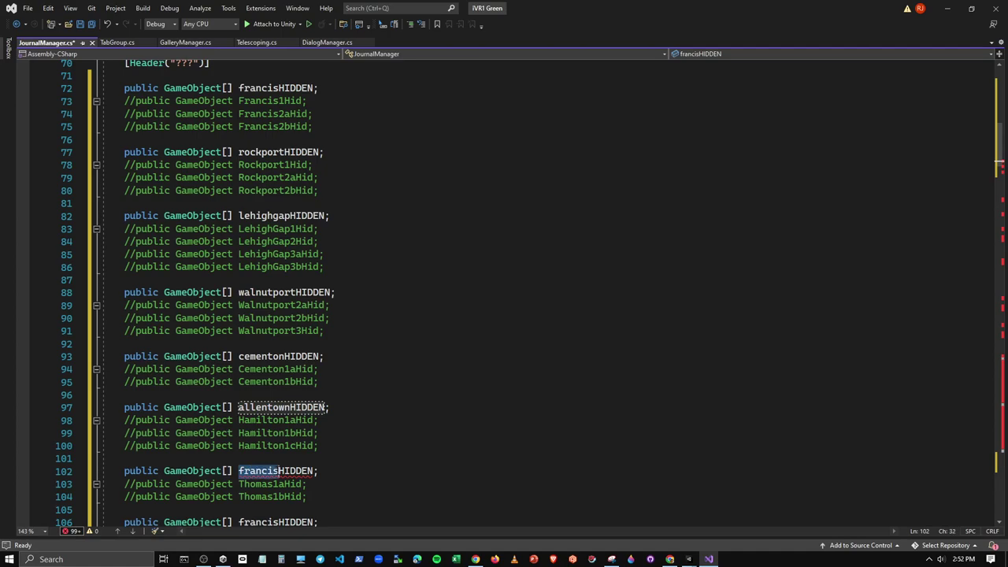
type("thomasiro")
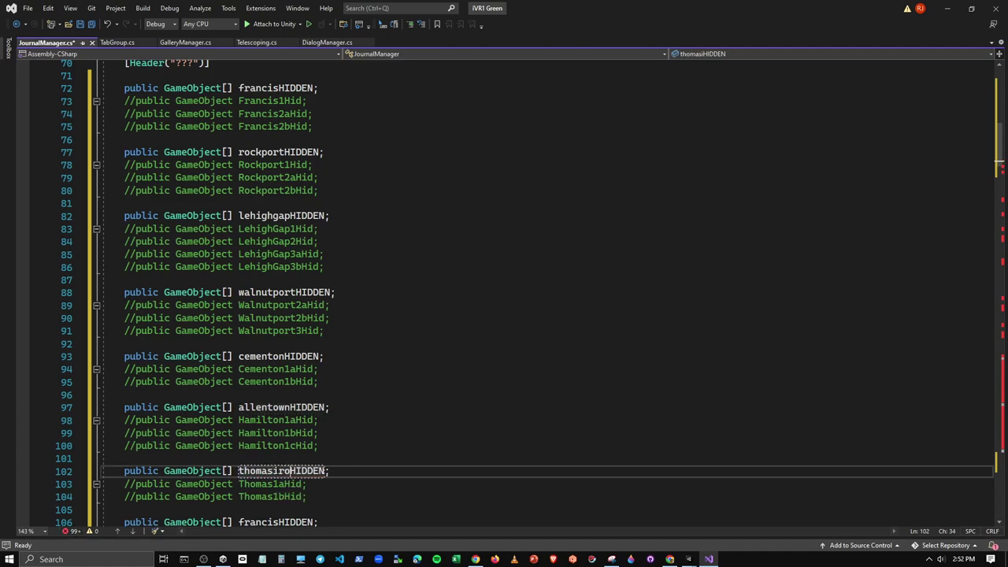
type("n")
scroll(528, 294, "down", 3)
left_click_drag(239, 407, 277, 407)
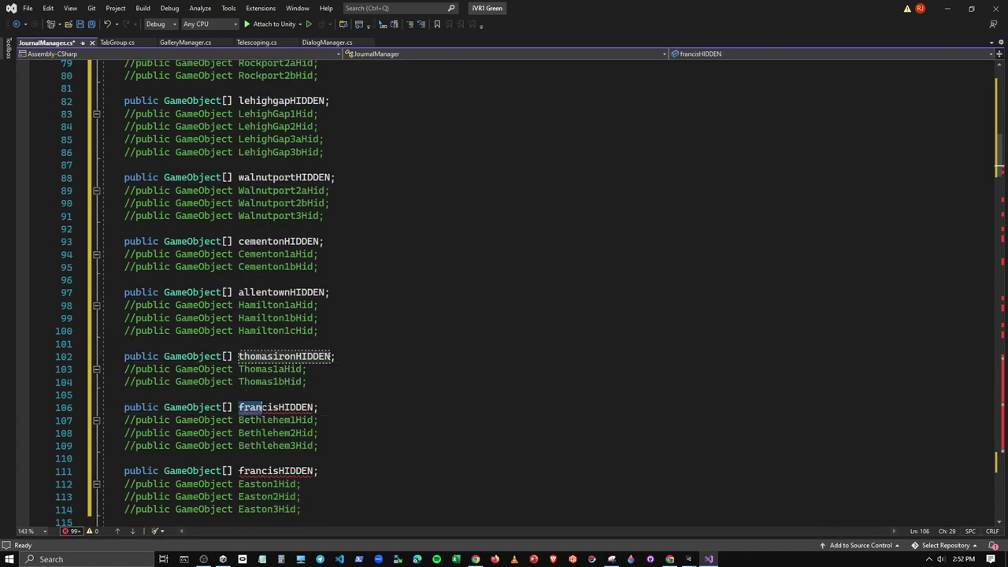
type("bethlehem")
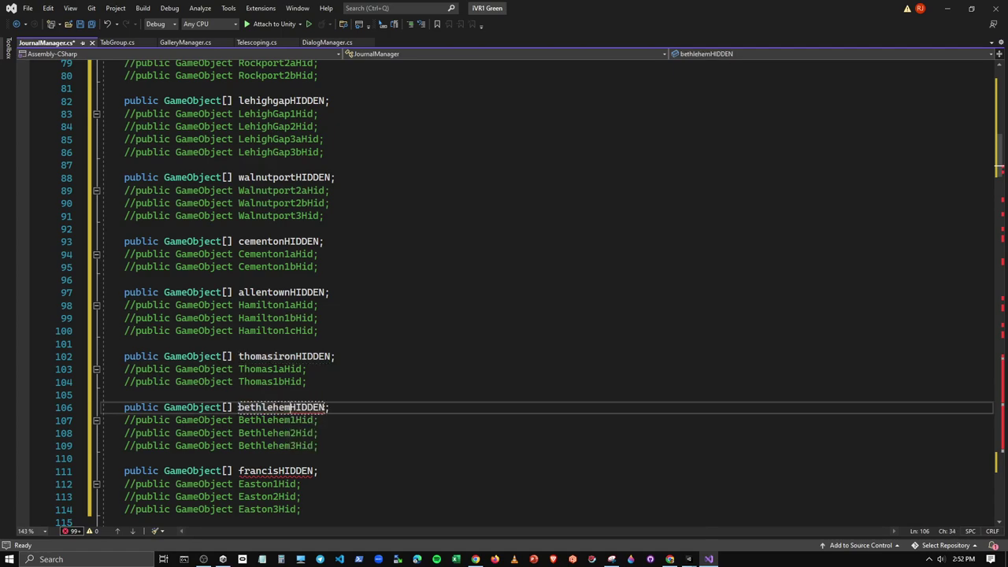
left_click_drag(239, 471, 281, 471)
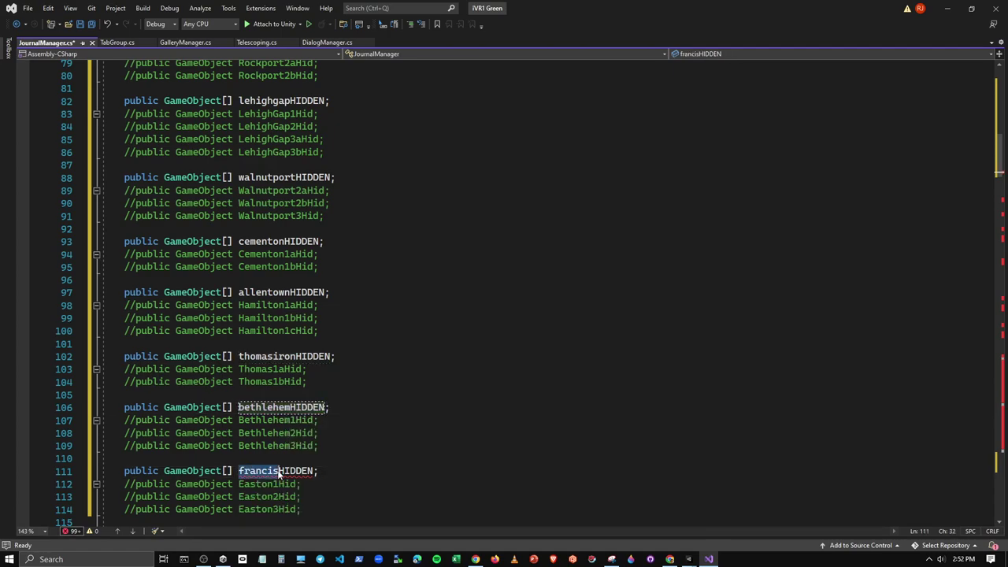
Step: Rename the last duplicate array on line 111 to eastonHIDDEN
type("easton")
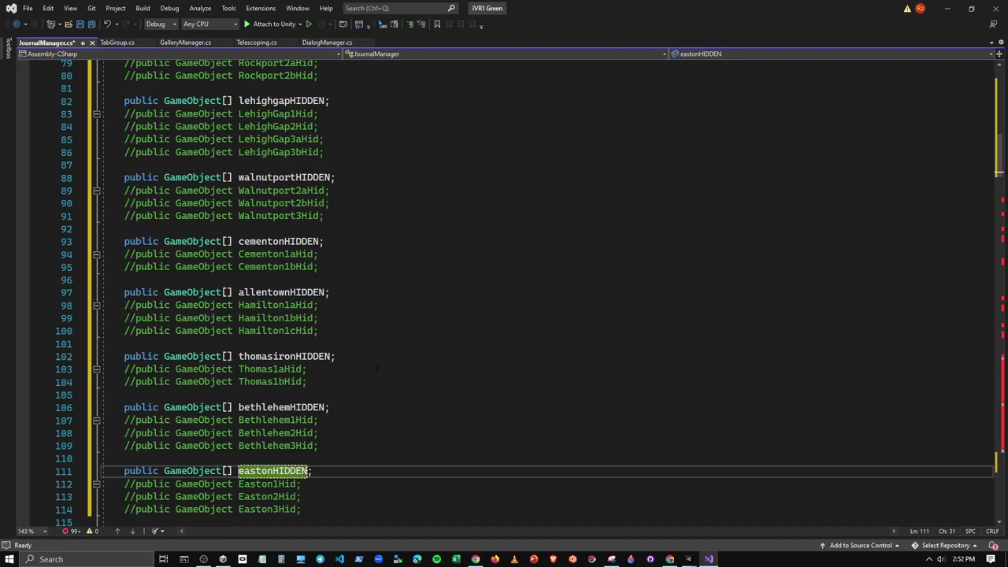
scroll(312, 383, "down", 4)
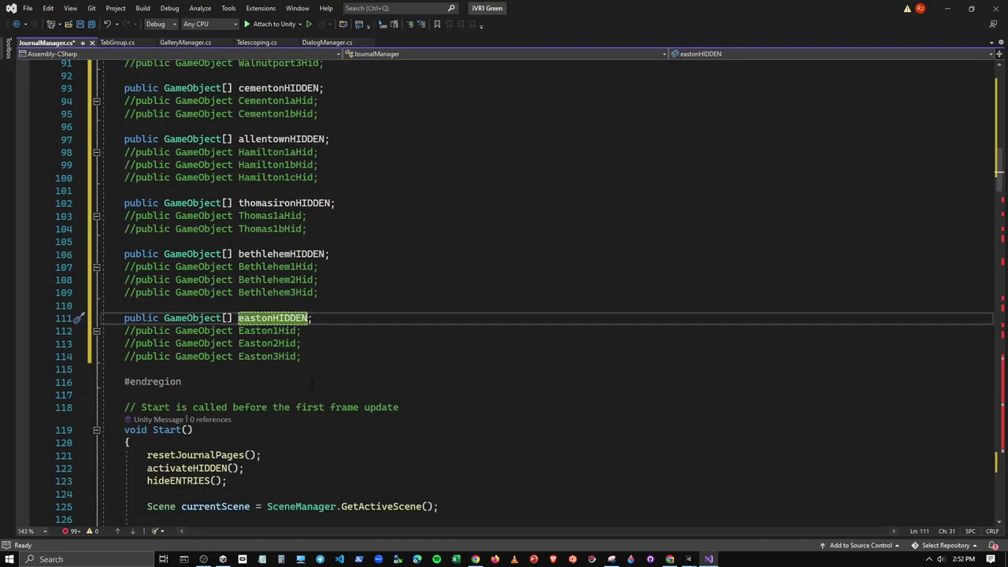
scroll(311, 381, "up", 7)
scroll(310, 381, "up", 9)
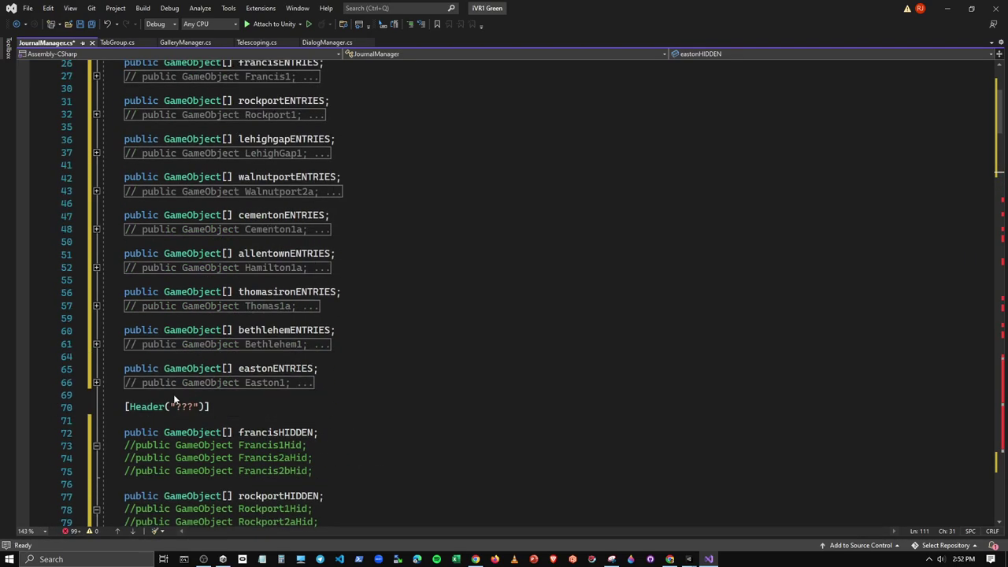
Step: Fold the commented Hid blocks for Francis, Rockport, LehighGap, Walnutport, Cementon, Allentown and Thomas
left_click(96, 445)
left_click(96, 484)
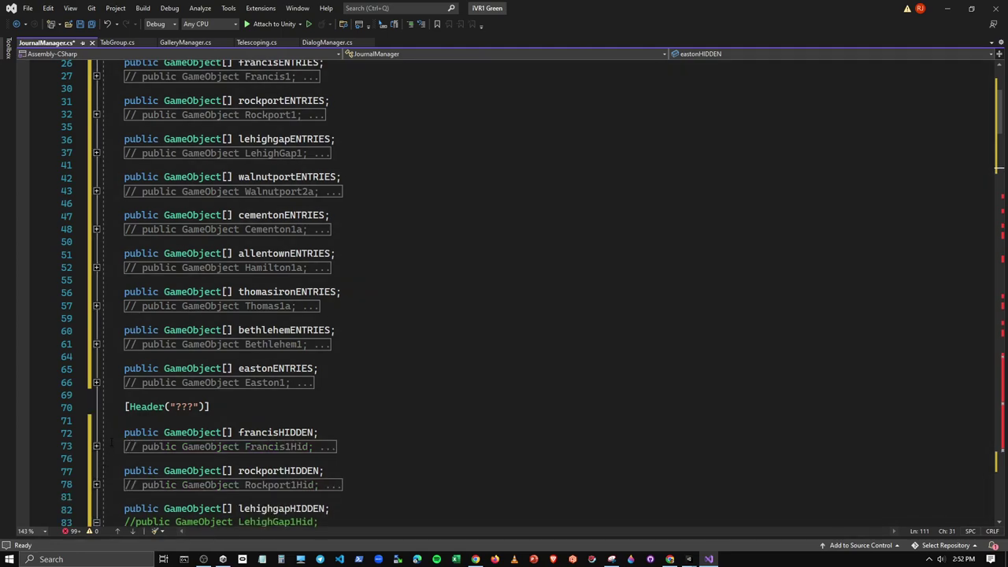
scroll(111, 442, "down", 5)
left_click(96, 332)
left_click(96, 369)
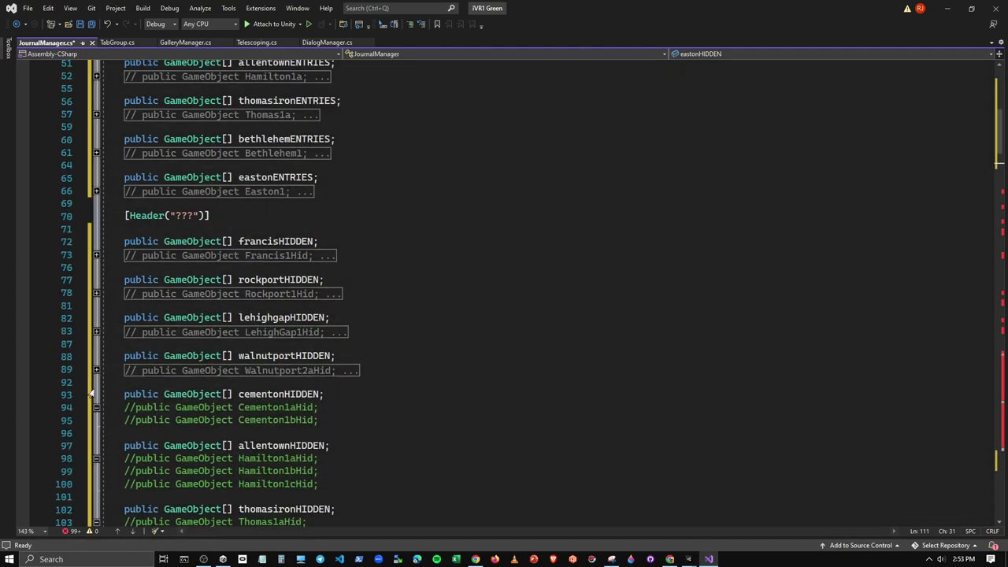
left_click(96, 407)
left_click(96, 445)
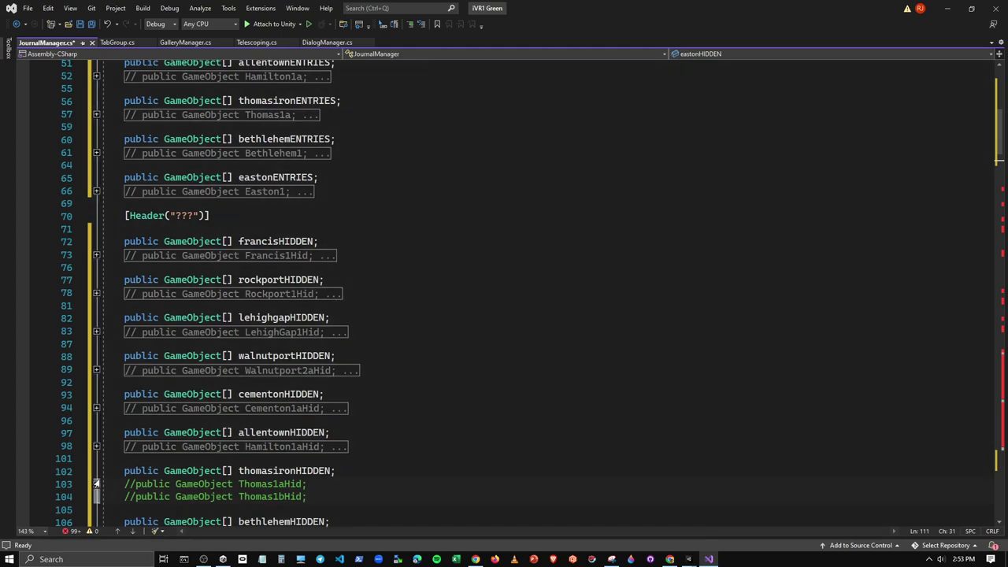
left_click(96, 483)
Step: Fold the Bethlehem and Easton commented blocks and scroll down to void Start()
scroll(96, 484, "down", 5)
left_click(97, 331)
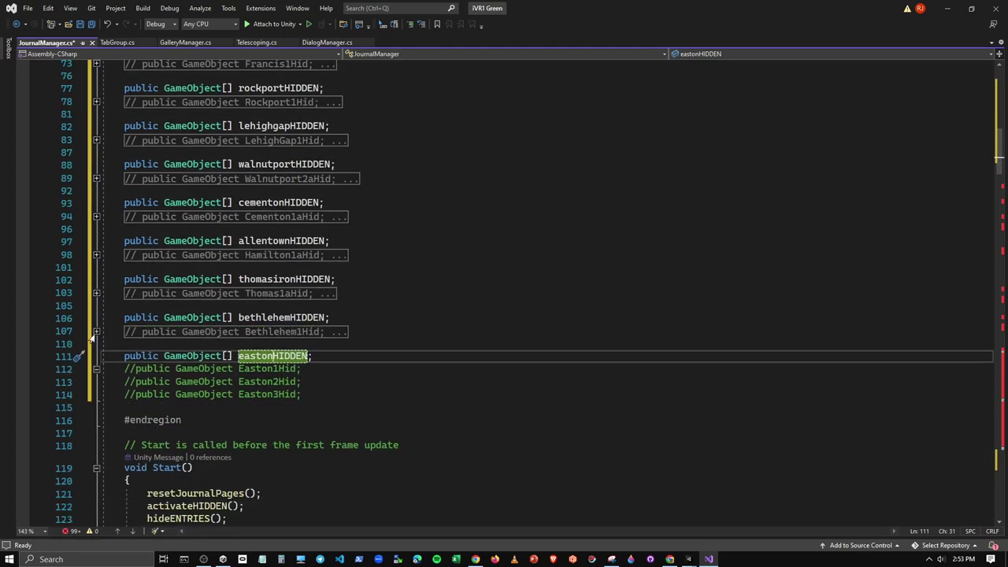
left_click(95, 368)
scroll(428, 348, "down", 4)
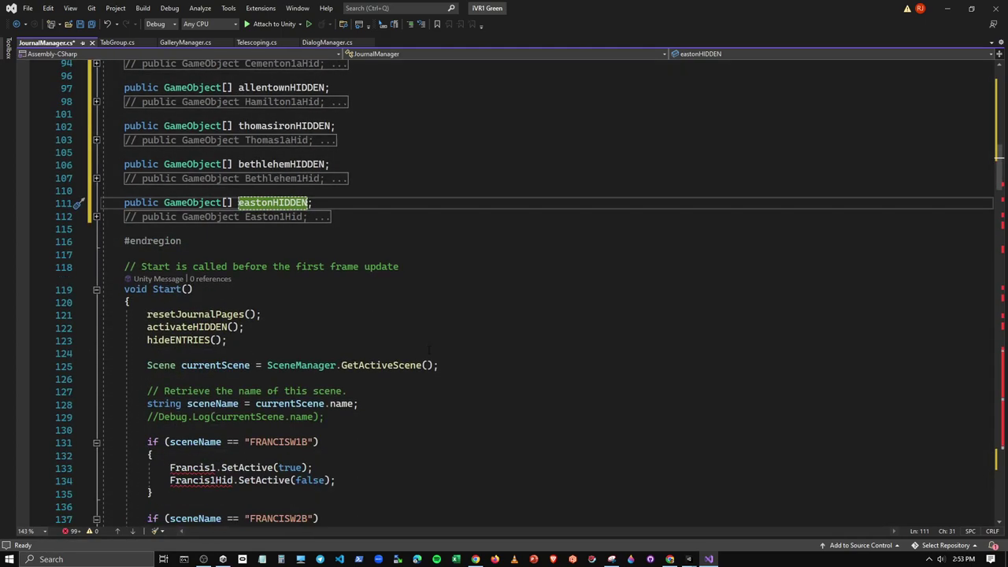
scroll(308, 392, "down", 4)
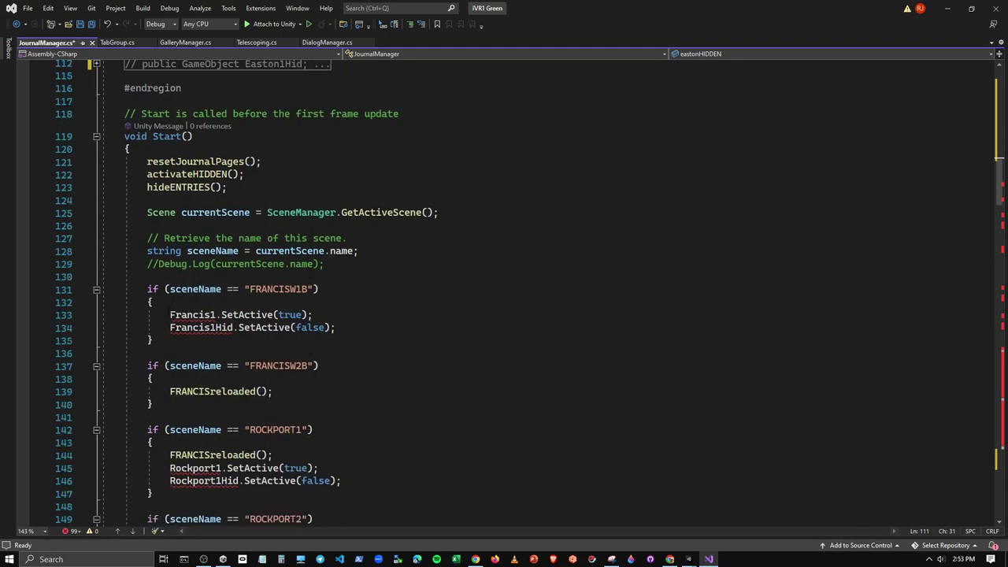
Step: Comment out the Francis1.SetActive line and insert a francisHIDDEN reference on line 133
left_click(169, 315)
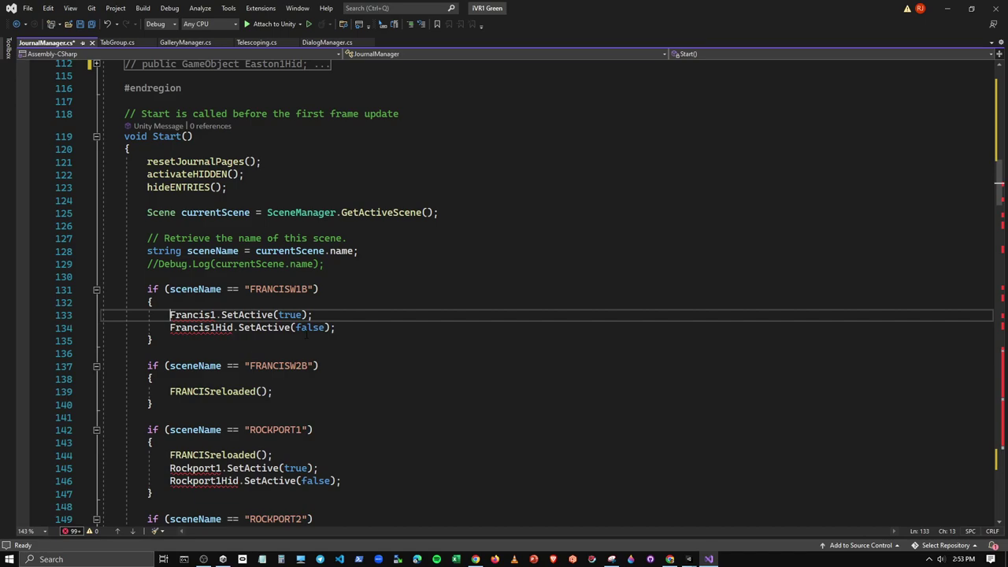
key("ctrl+k")
key("ctrl+c")
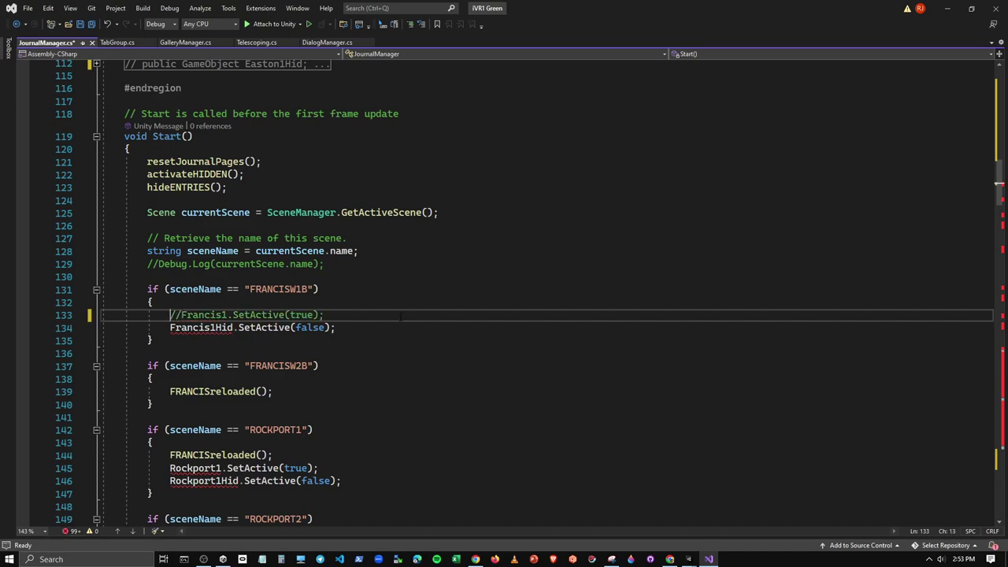
key("ctrl+v")
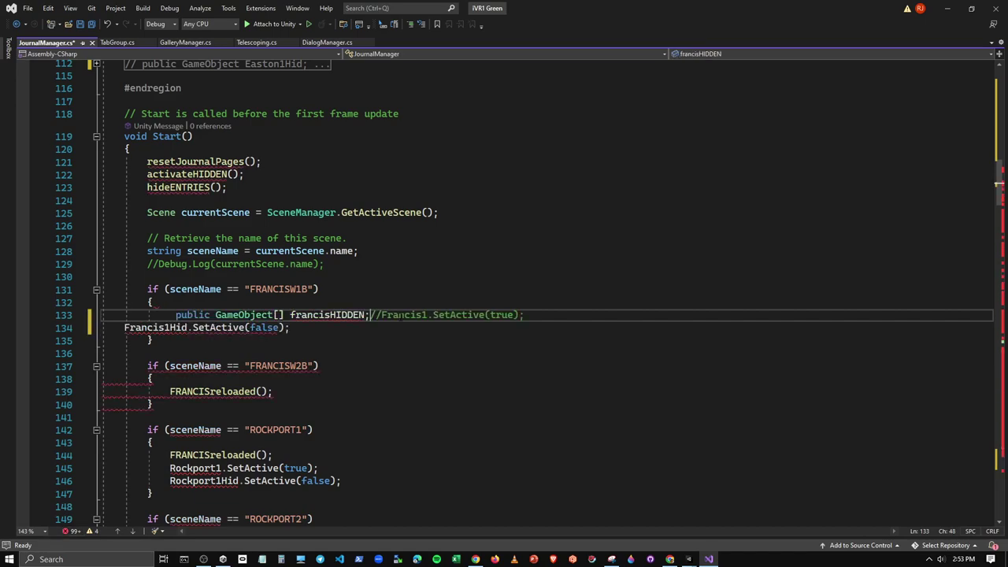
key("Down")
key("Up")
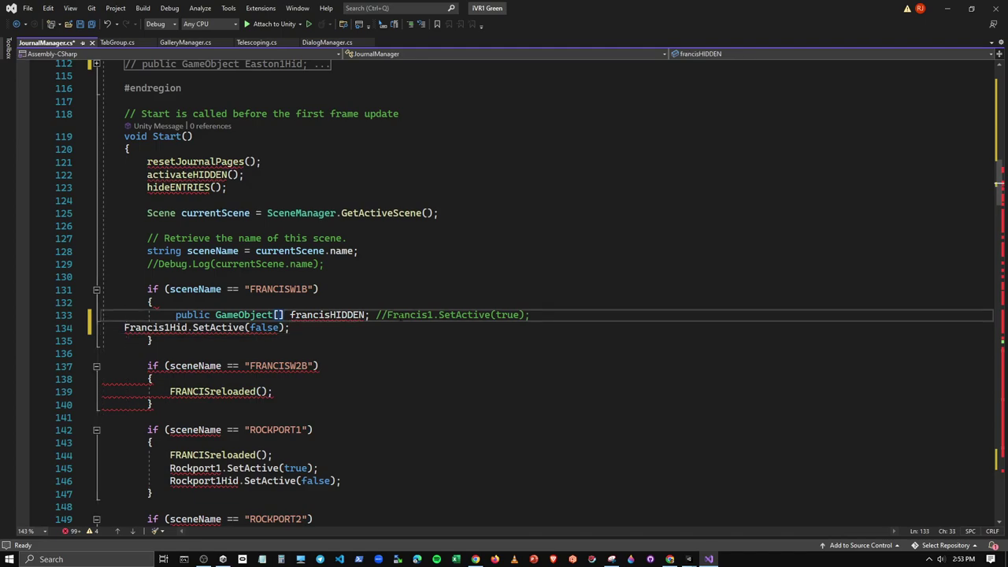
key("BackSpace")
key("BackSpace")
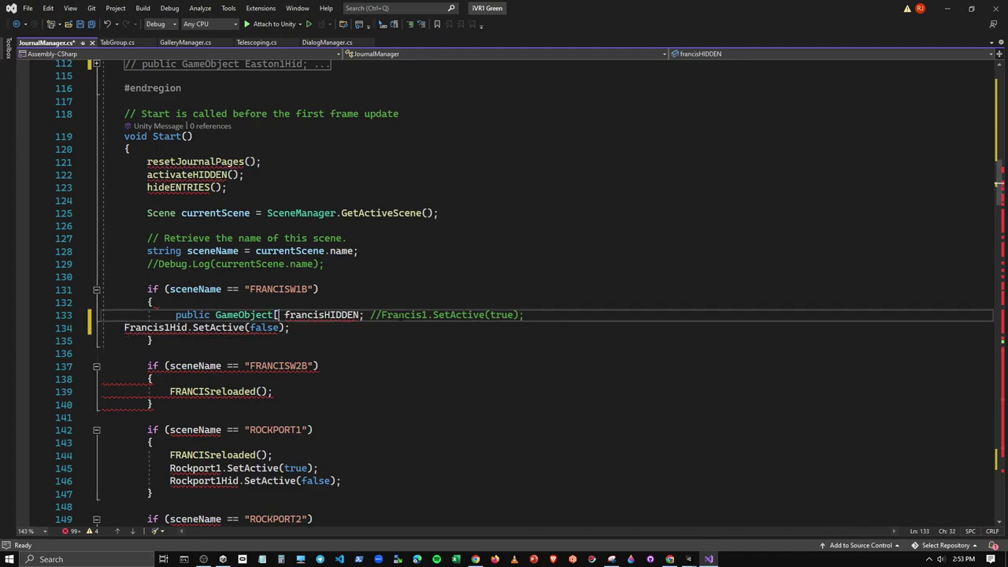
key("BackSpace")
key("BackSpace")
key("BackSpace")
key("BackSpace")
key("BackSpace")
key("BackSpace")
key("BackSpace")
key("BackSpace")
key("Delete")
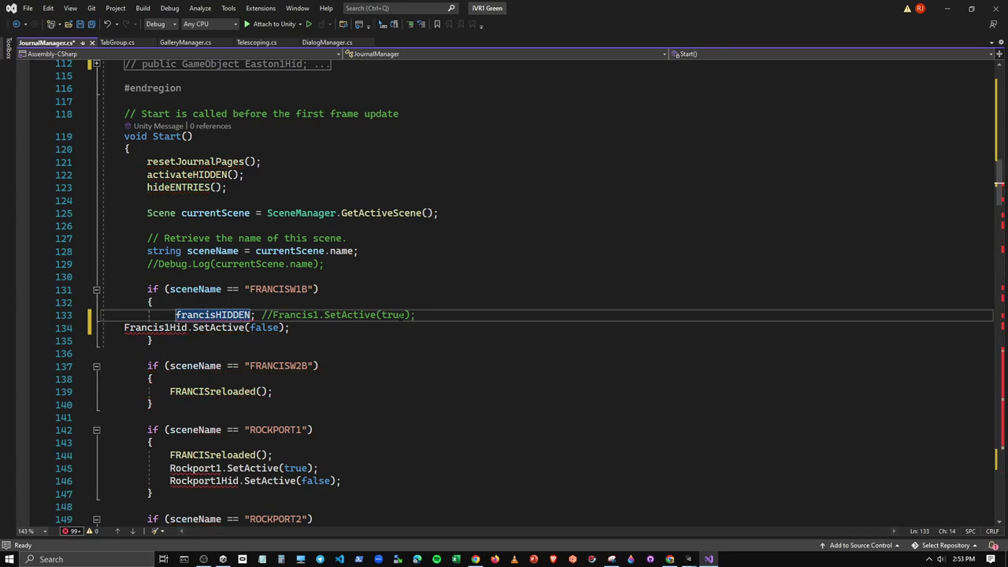
Step: Copy francisHIDDEN onto line 134 and comment out the old Francis1Hid call
left_click(215, 315)
mouse_move(176, 315)
left_mouse_down()
mouse_move(272, 315)
mouse_move(175, 315)
left_mouse_up()
key("ctrl+c")
left_click(125, 328)
key("ctrl+v")
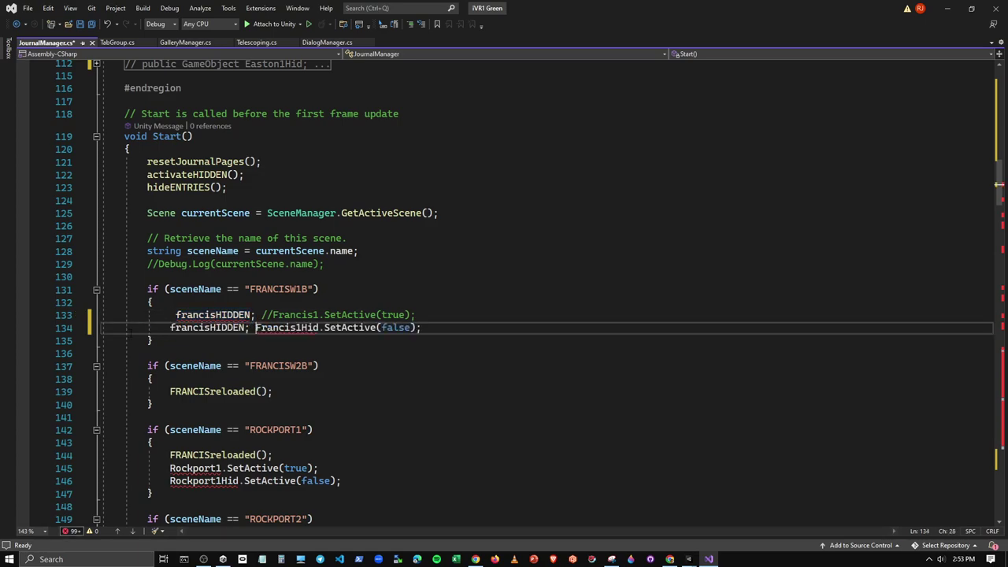
key("Home")
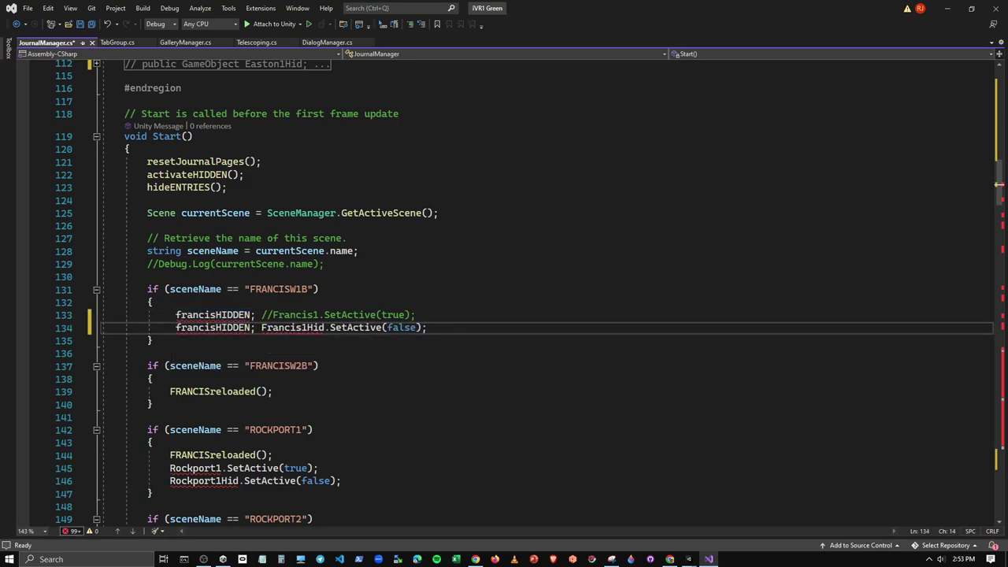
left_click(262, 328)
type("//")
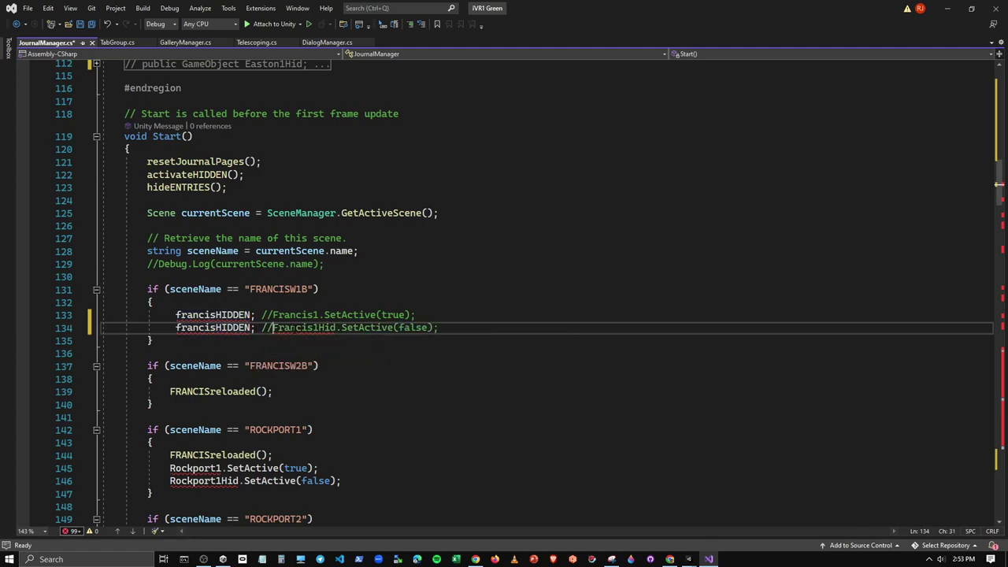
Step: Change line 133 to francisPAGES[0] and line 134 to francisHIDDEN[0]
left_click(250, 315)
key("BackSpace")
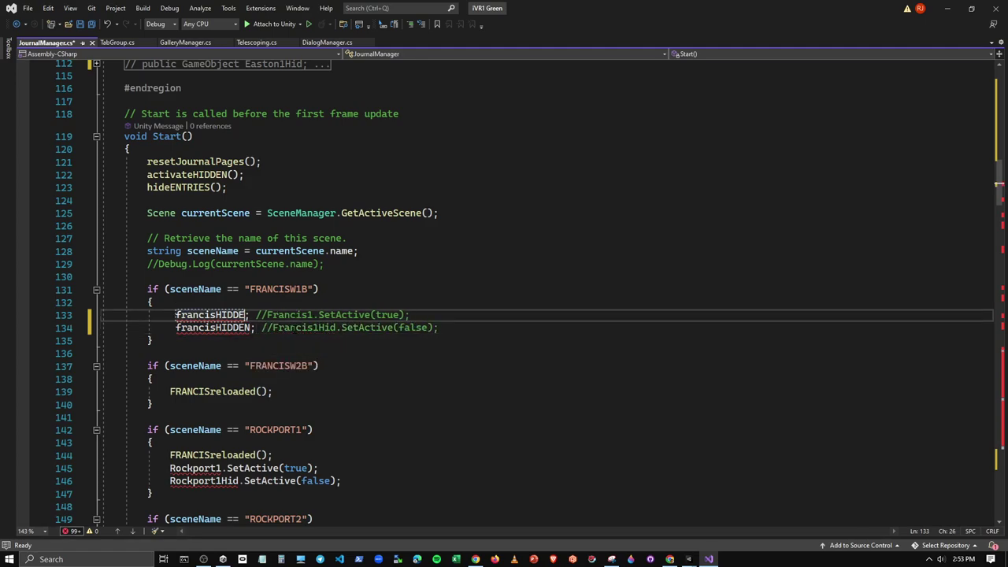
key("BackSpace")
key("BackSpace")
key("BackSpace")
key("BackSpace")
key("BackSpace")
type("PAGE")
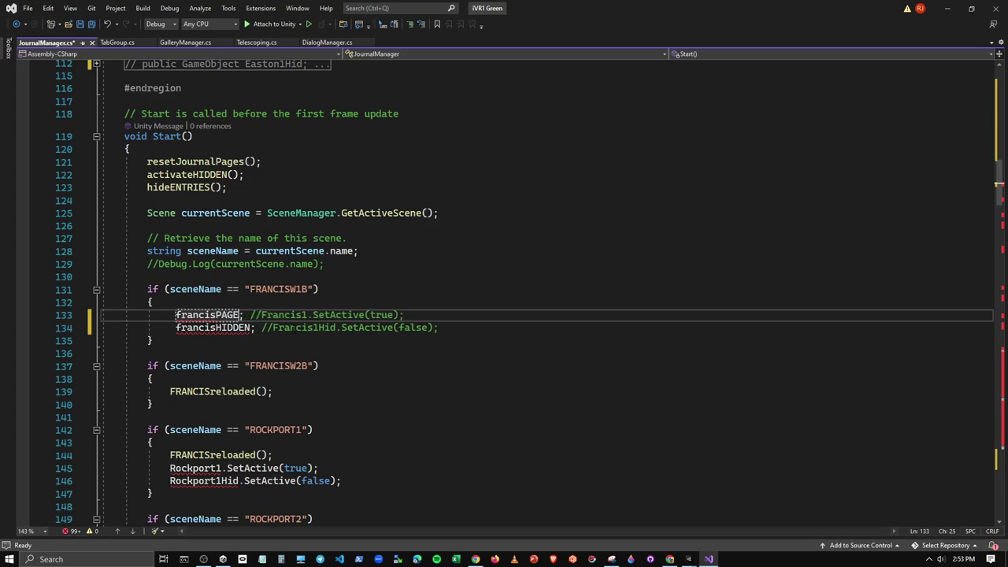
type("S")
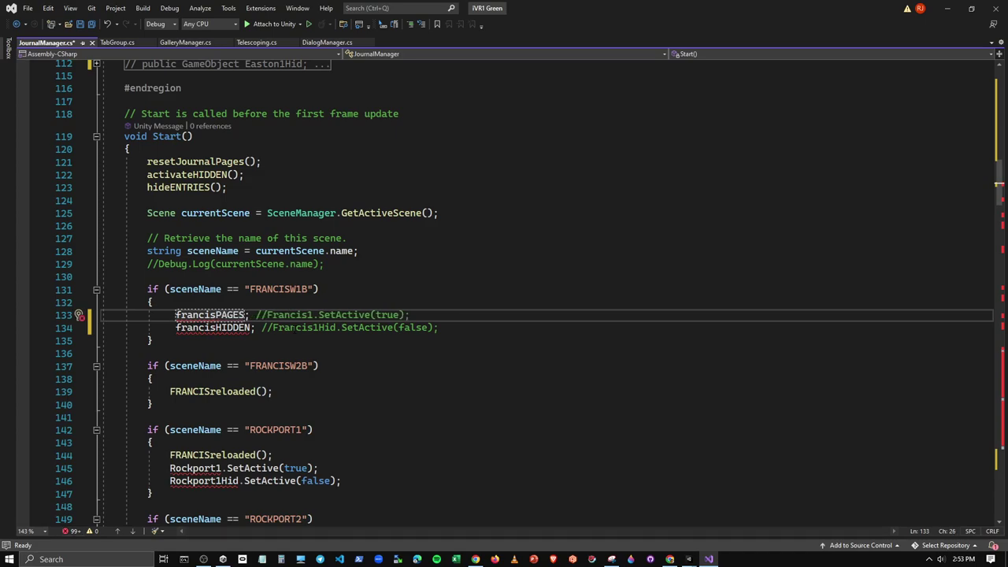
type("[]")
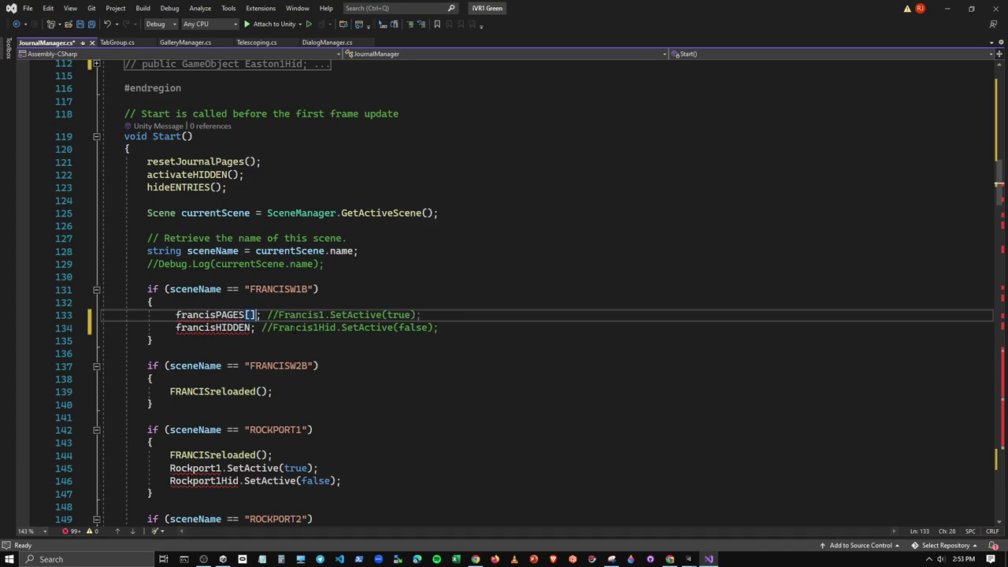
type("0")
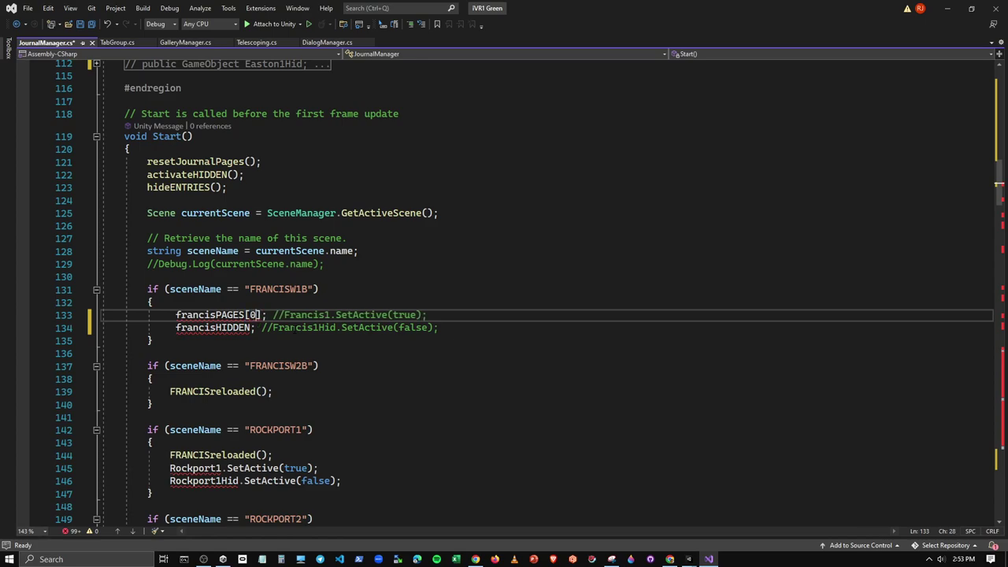
key("Down")
type("[")
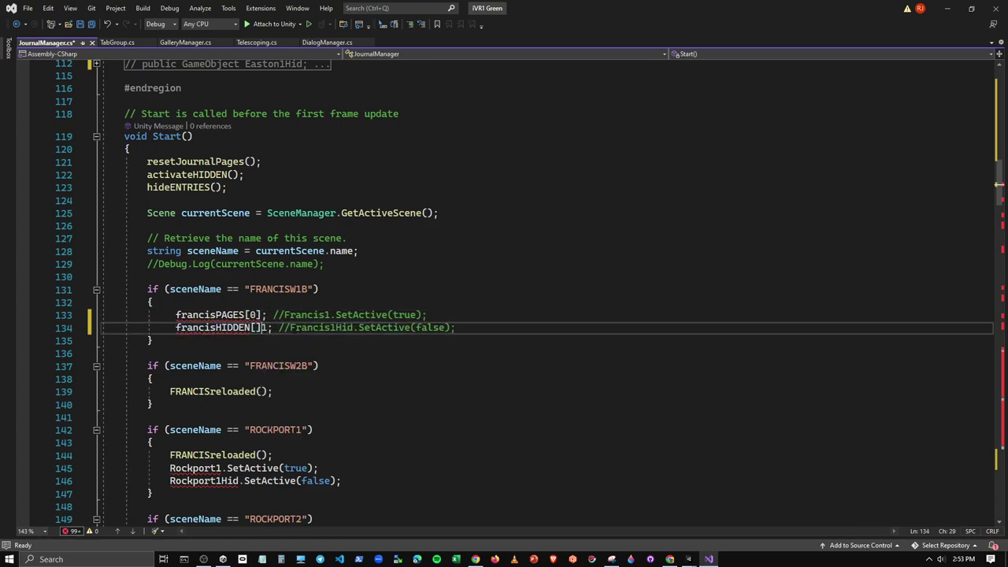
type("0]")
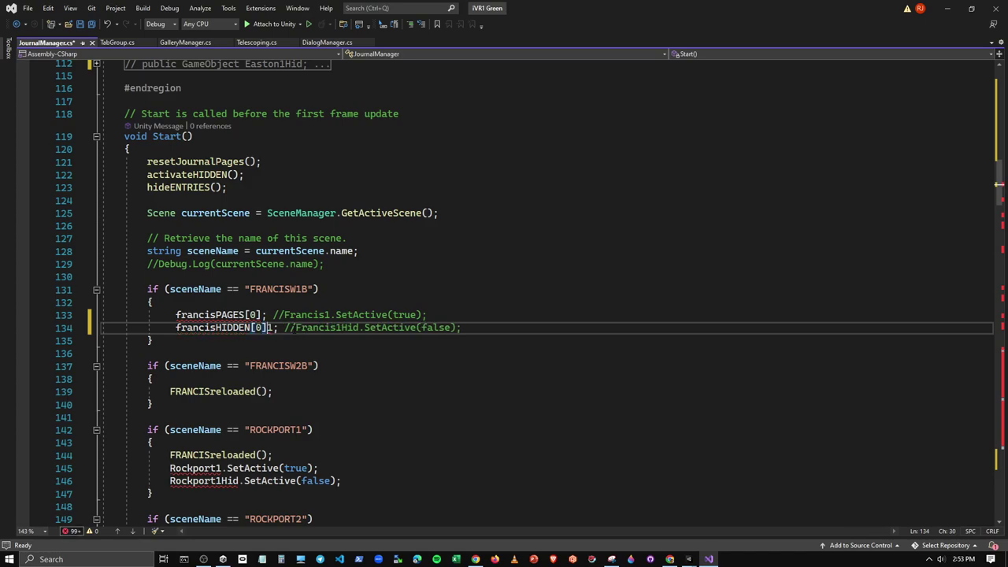
key("Up")
key("Left")
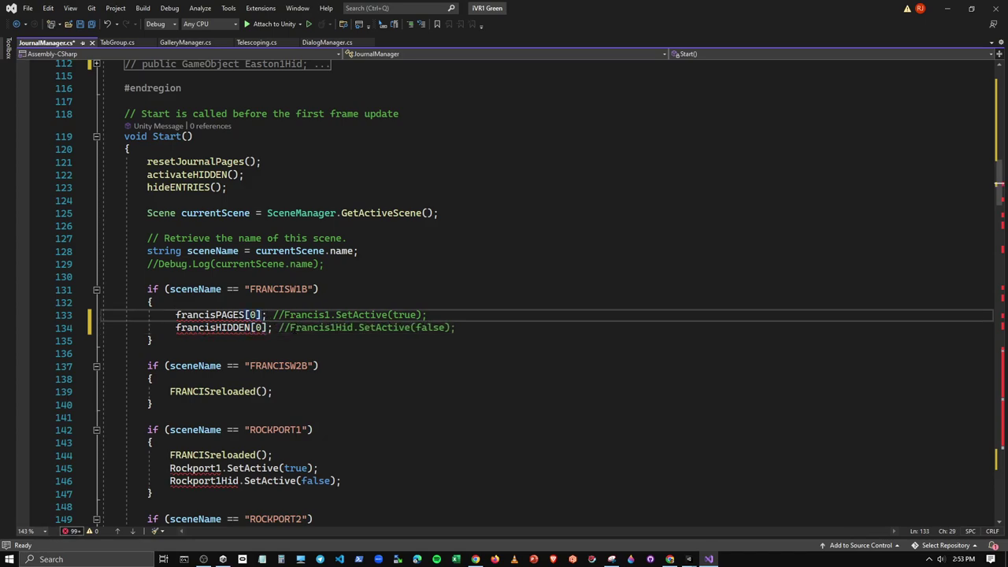
type(".Set")
key("BackSpace")
key("BackSpace")
key("BackSpace")
Step: Append .SetActive(true) to francisPAGES[0] and .SetActive(false) to francisHIDDEN[0], copied from the comments
left_click_drag(330, 314, 424, 315)
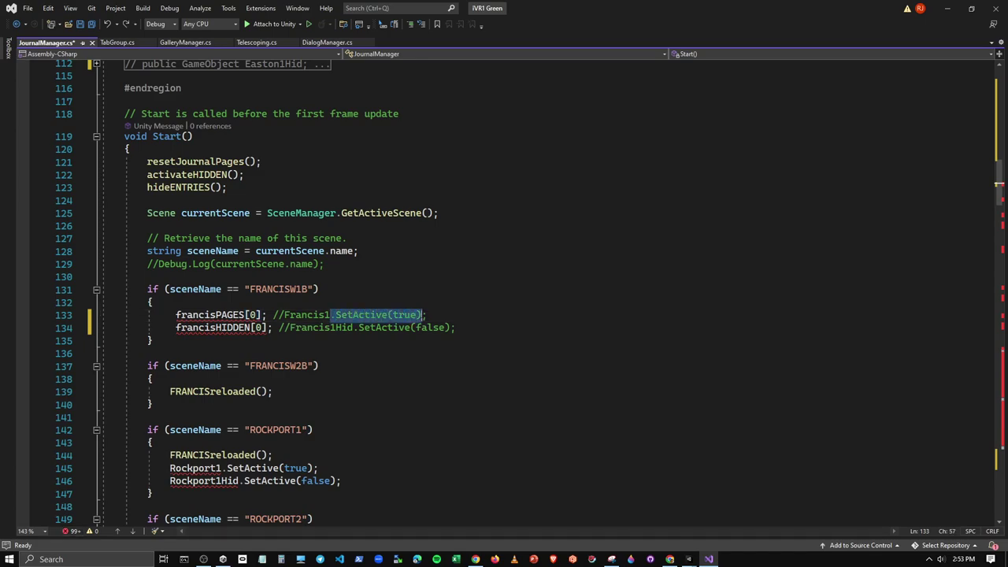
key("ctrl+c")
left_click(266, 315)
key("ctrl+v")
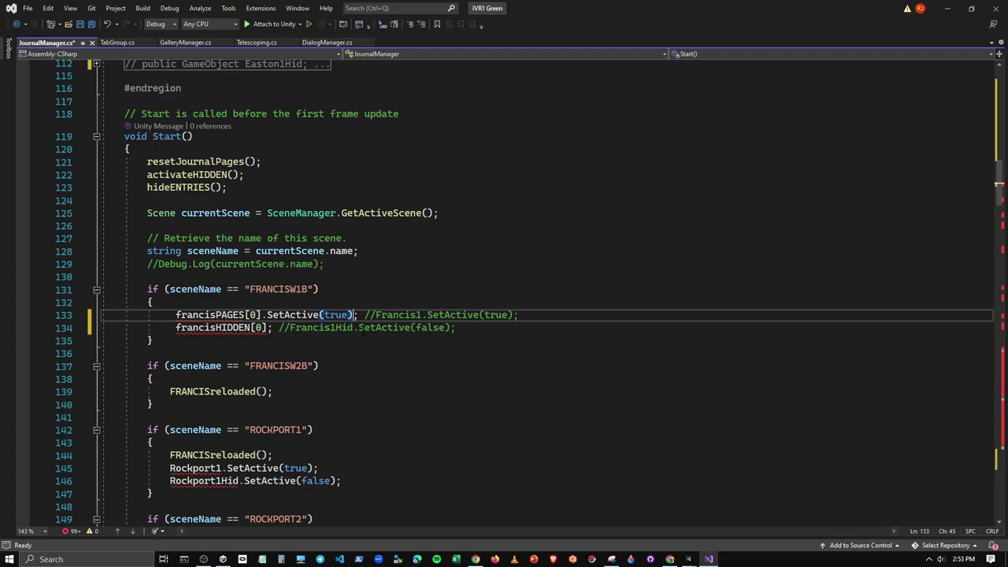
left_click_drag(353, 328, 452, 328)
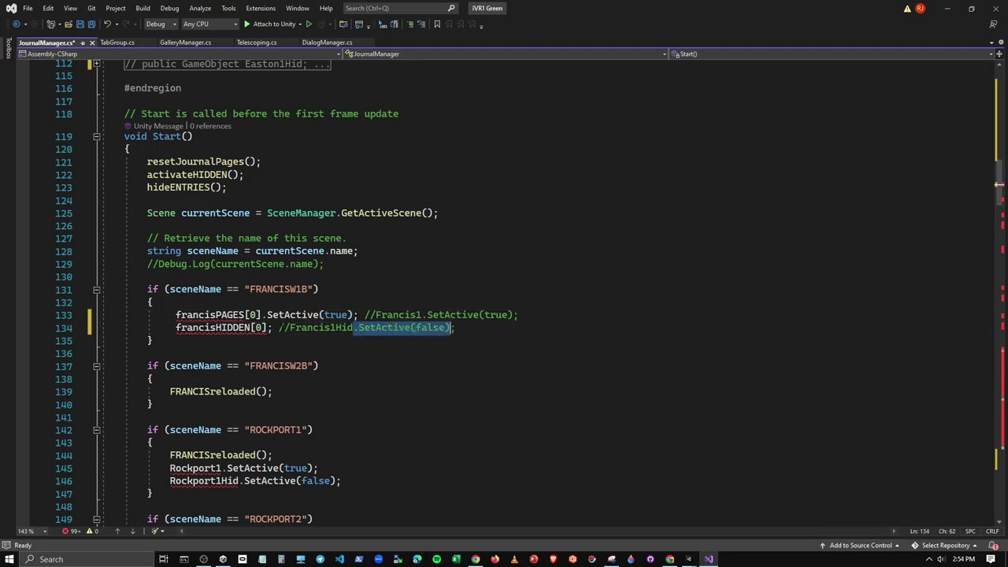
key("ctrl+c")
left_click(267, 327)
key("ctrl+v")
left_click(314, 44)
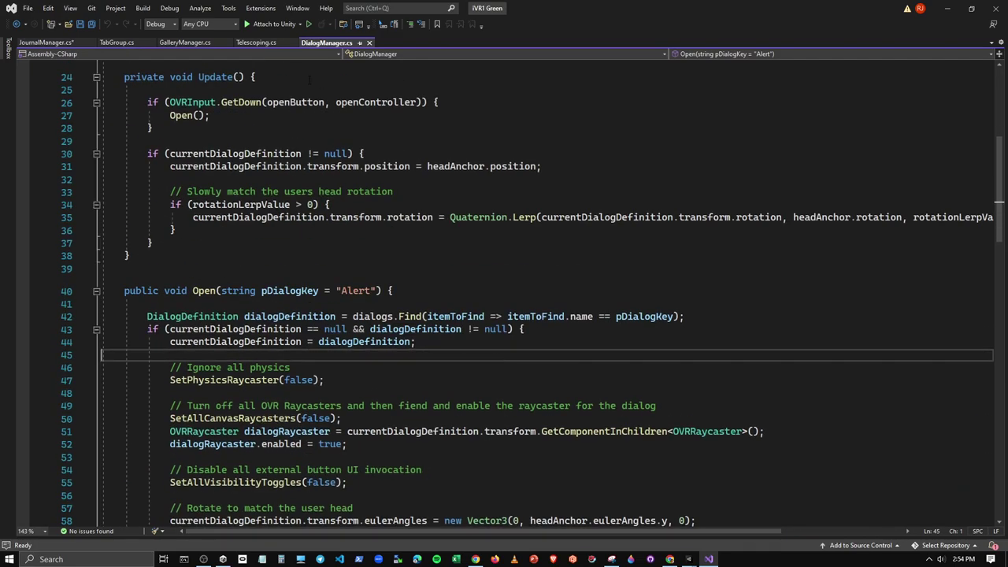
left_click(187, 42)
scroll(195, 192, "down", 8)
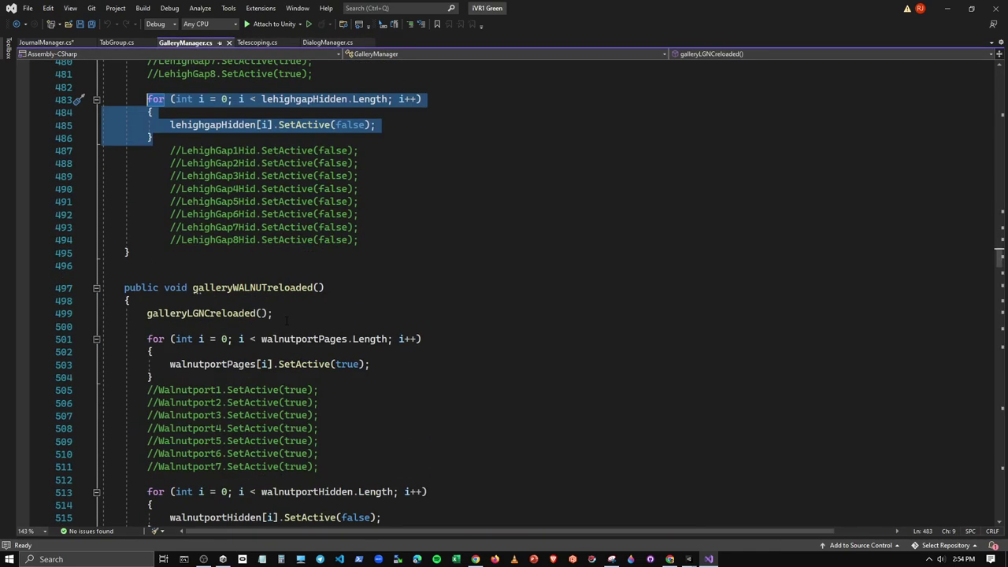
scroll(237, 252, "up", 7)
scroll(260, 284, "up", 9)
scroll(288, 319, "up", 7)
scroll(288, 319, "up", 3)
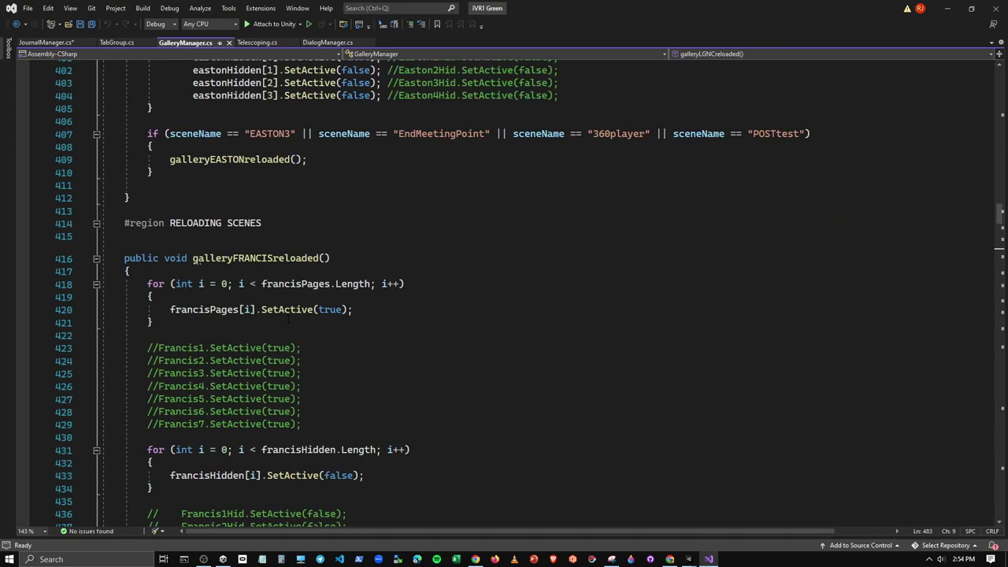
scroll(289, 319, "up", 9)
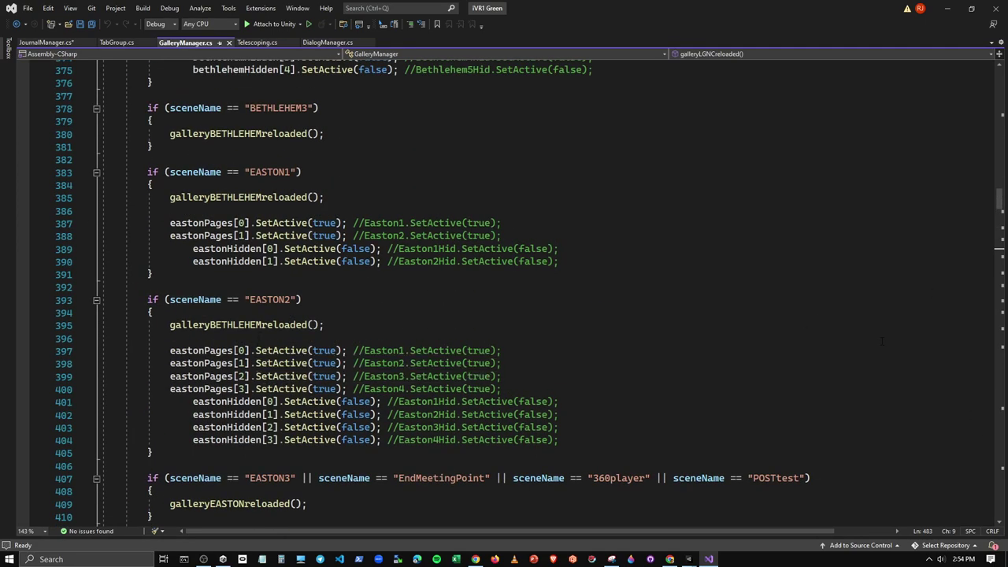
scroll(788, 330, "up", 8)
scroll(630, 311, "up", 14)
scroll(504, 292, "up", 13)
scroll(381, 275, "up", 8)
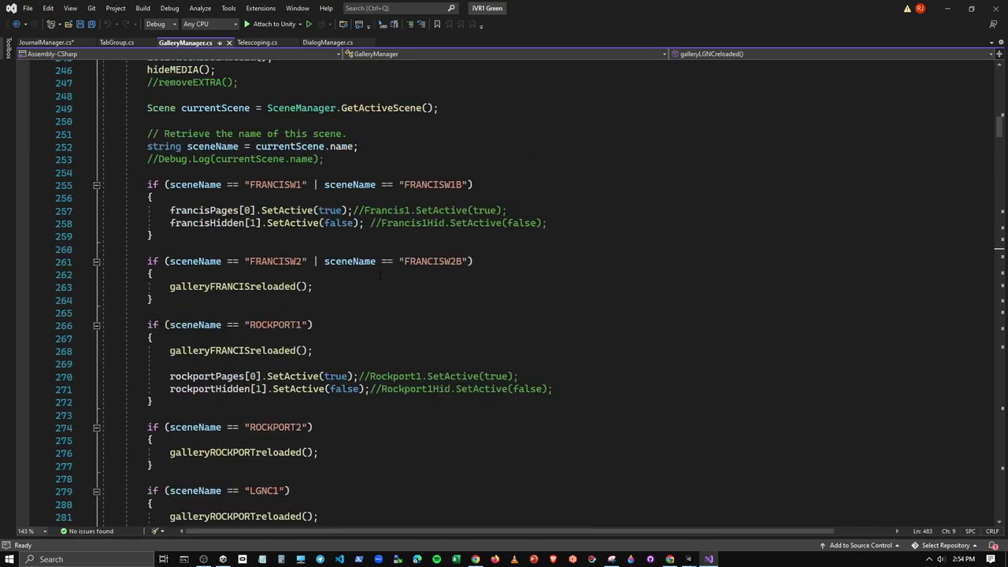
scroll(380, 275, "up", 9)
scroll(380, 275, "up", 10)
scroll(381, 275, "up", 9)
scroll(380, 275, "up", 2)
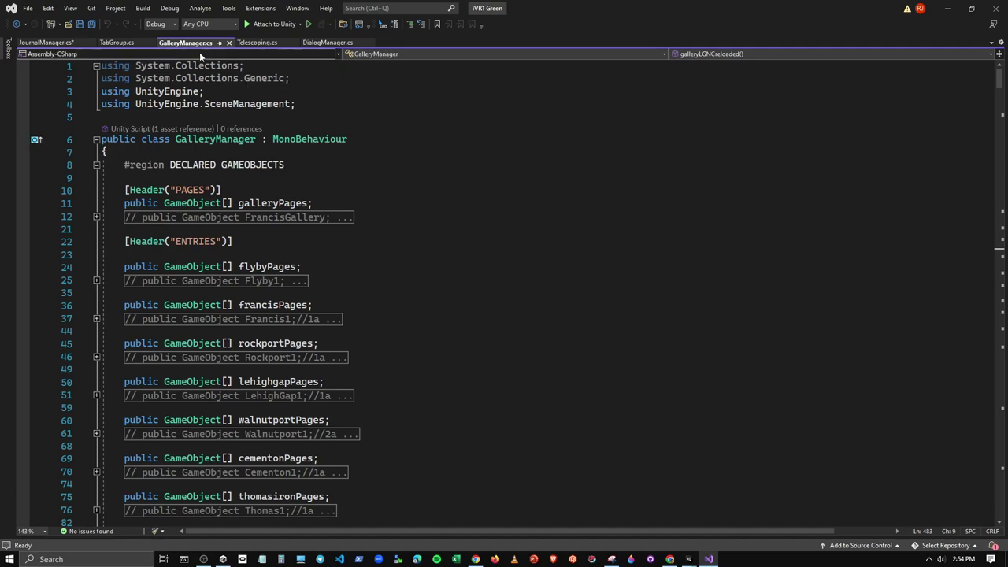
left_click(53, 41)
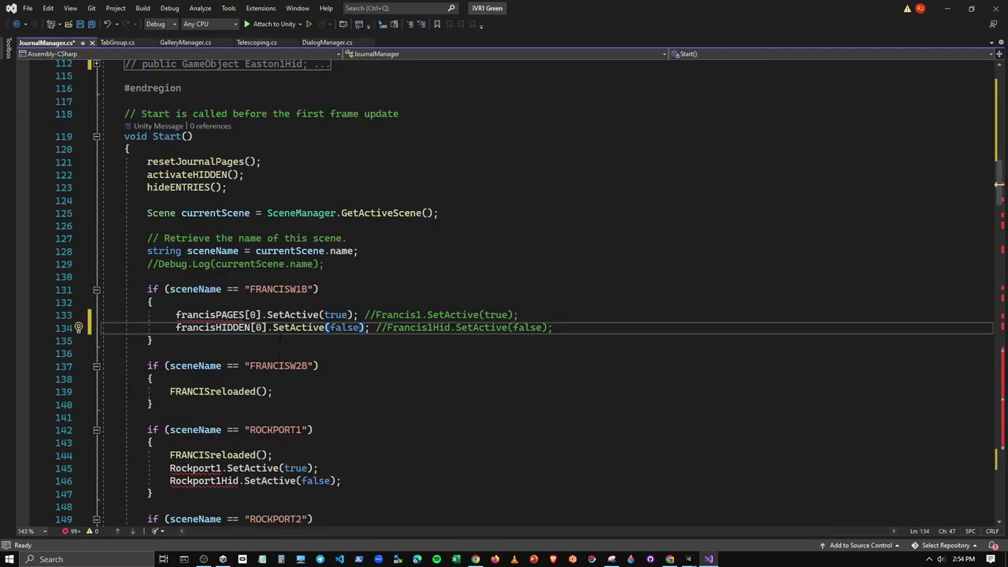
Step: Rename francisPAGES to francisENTRIES in the line 133 SetActive call
left_click(292, 315)
left_click(245, 316)
key("BackSpace")
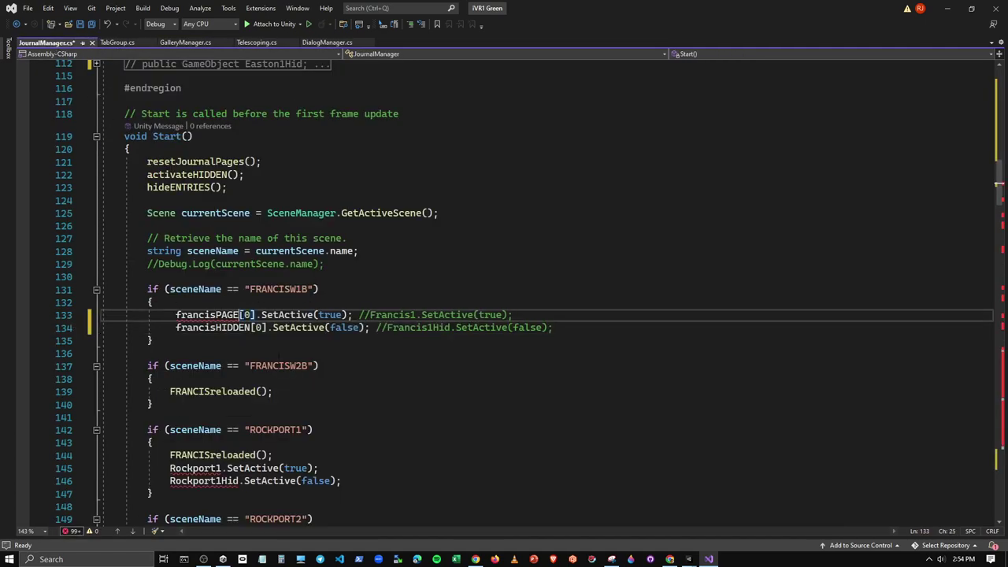
left_click(245, 327)
key("Up")
scroll(504, 315, "up", 10)
mouse_move(998, 149)
left_mouse_down()
mouse_move(998, 90)
mouse_move(997, 260)
mouse_move(997, 197)
left_mouse_up()
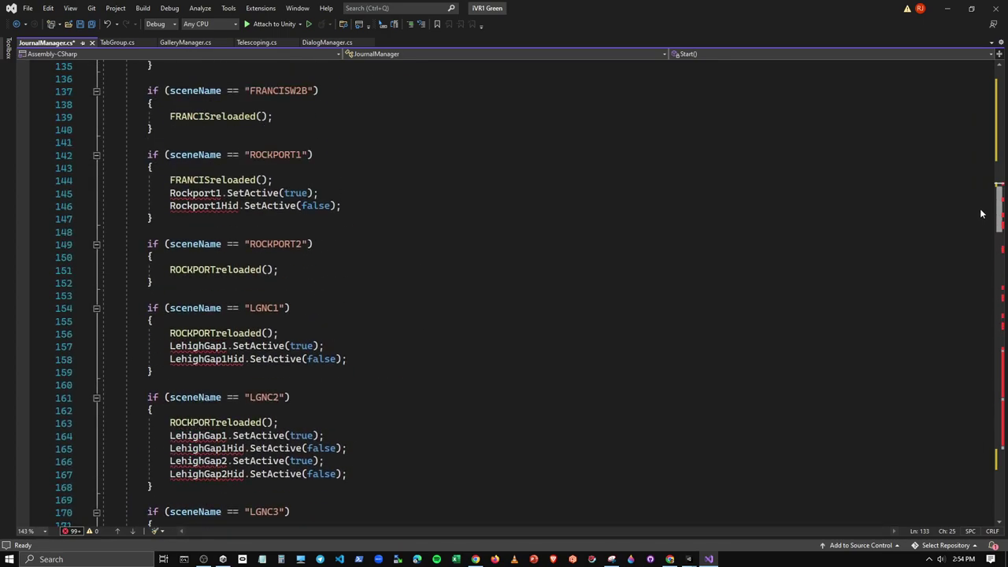
double_click(229, 254)
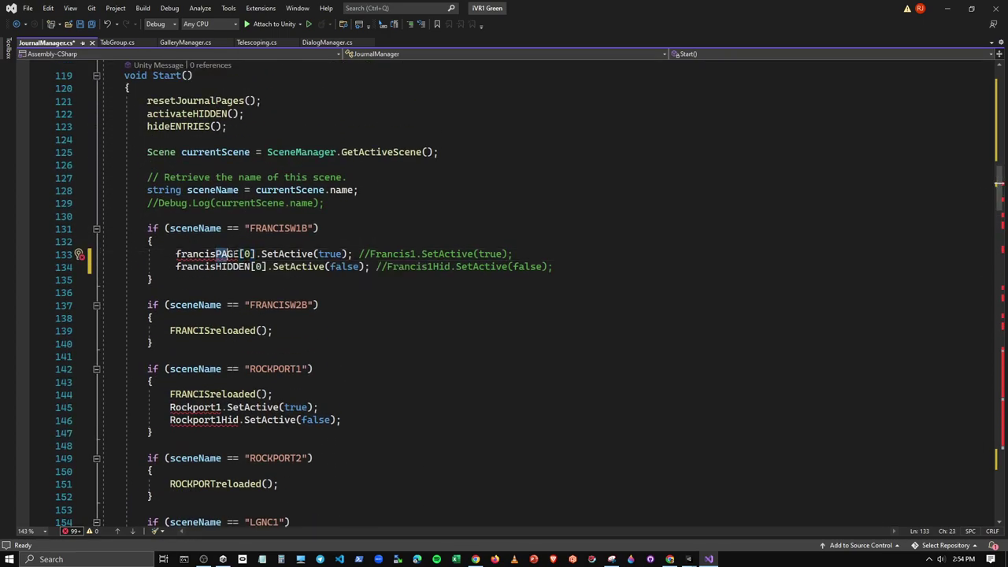
type("ENTRYES")
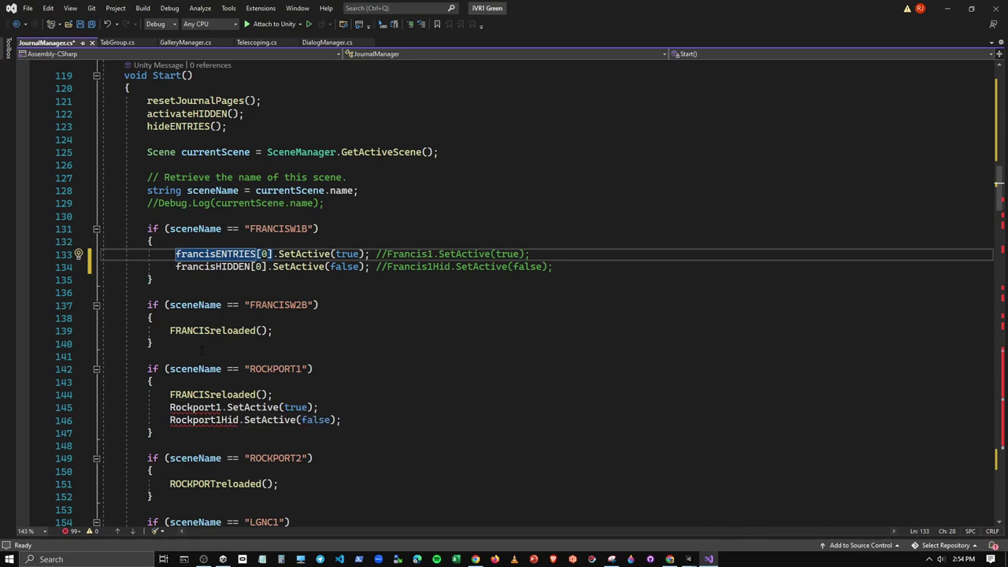
Step: Insert a rockportENTRIES[0].SetActive(true) call before Rockport1.SetActive, commenting the old call out
left_click_drag(175, 253, 388, 253)
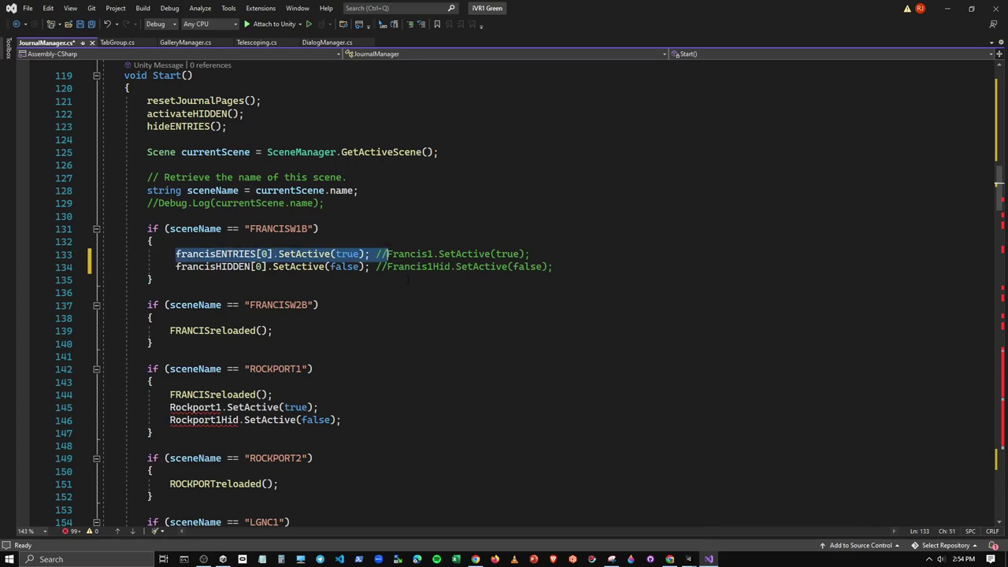
key("ctrl+c")
left_click(170, 408)
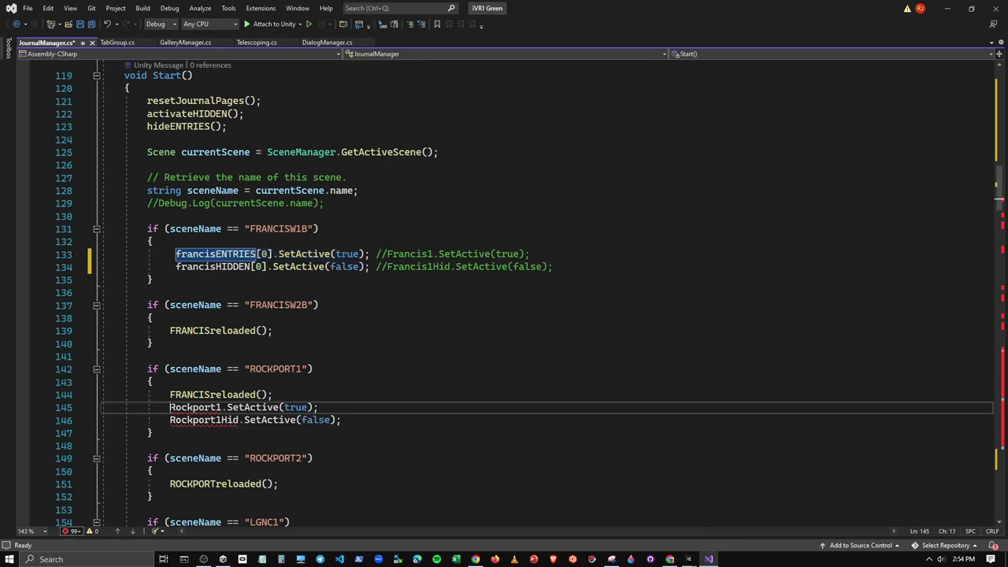
key("ctrl+v")
left_click_drag(170, 407, 210, 408)
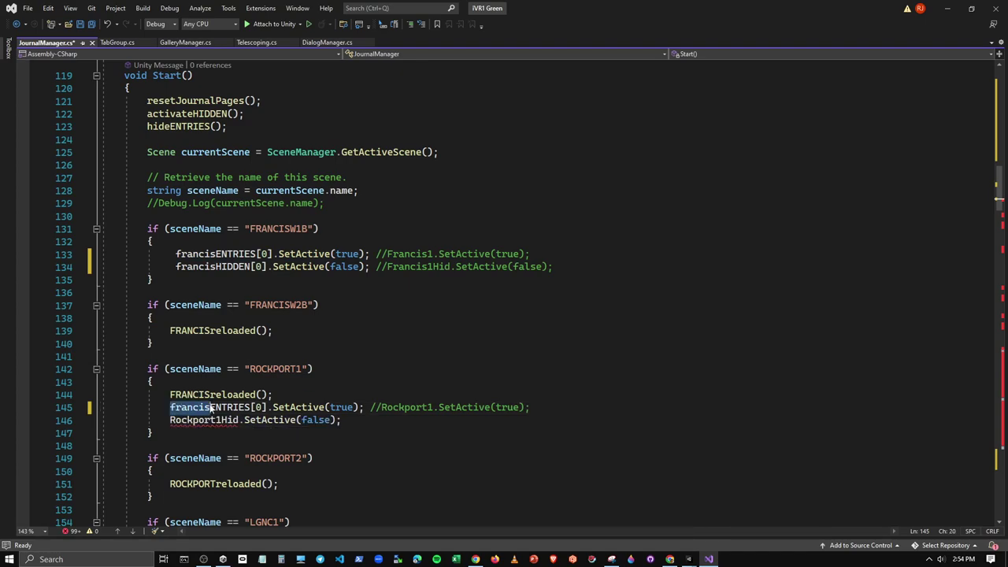
type("rockport")
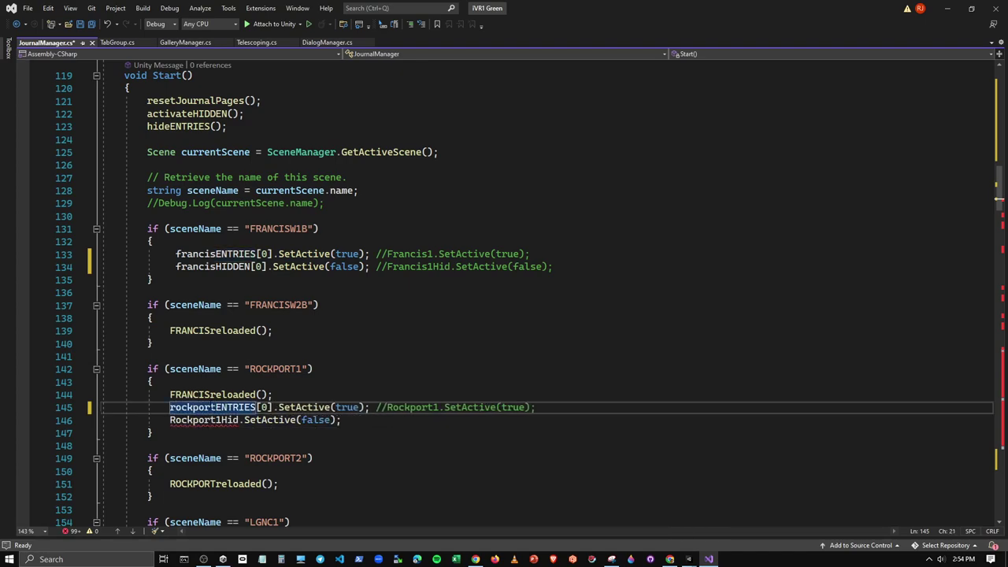
Step: Insert a rockportHIDDEN[0].SetActive(true) call before the Rockport1Hid line, commenting it out
key("Down")
key("Home")
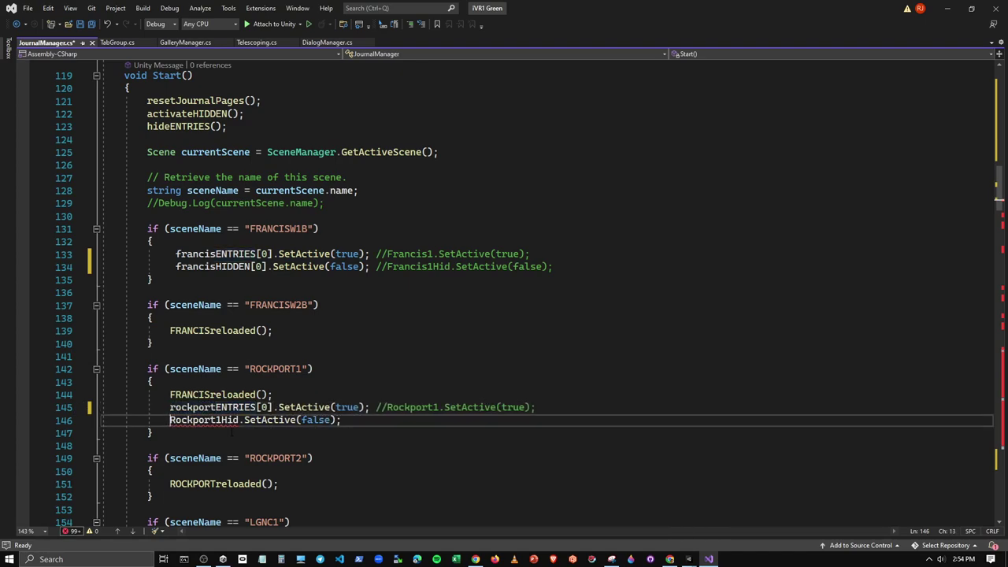
key("ctrl+v")
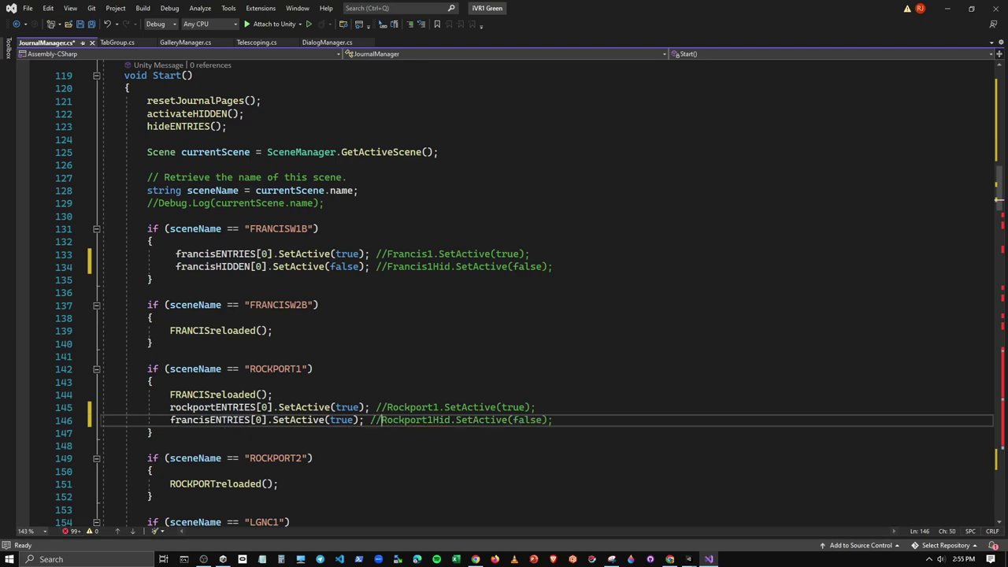
left_click_drag(171, 420, 248, 420)
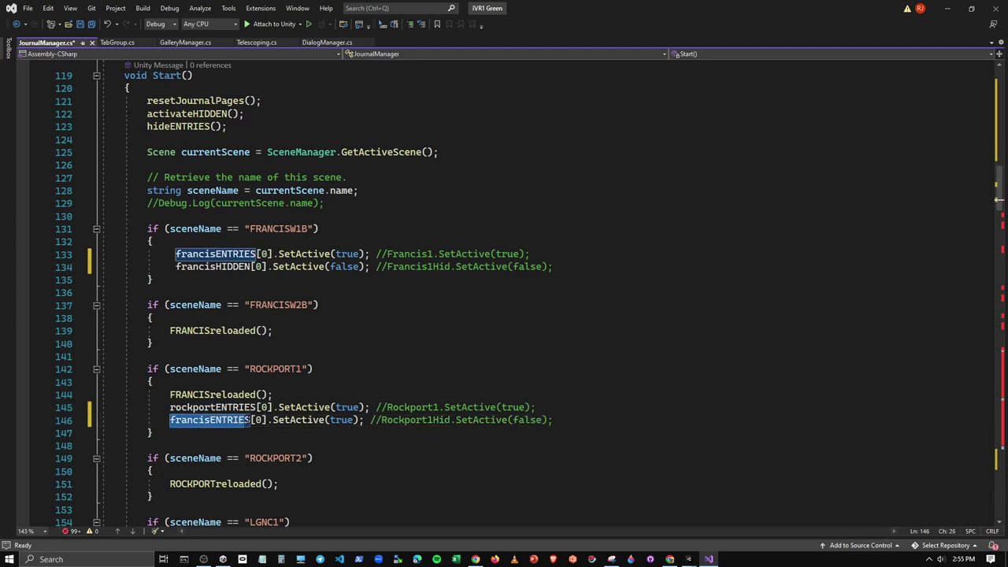
type("rockport")
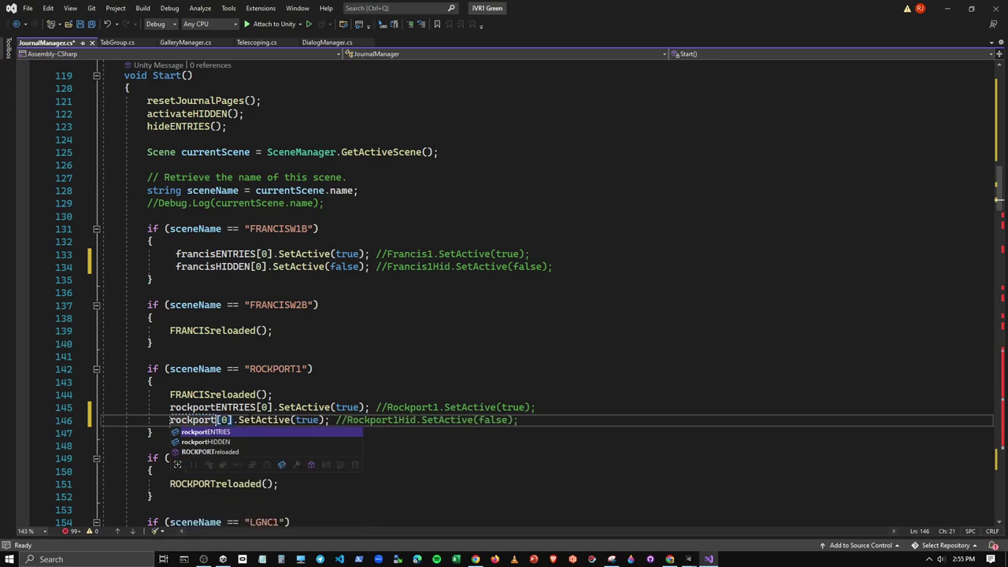
key("Down")
key("Tab")
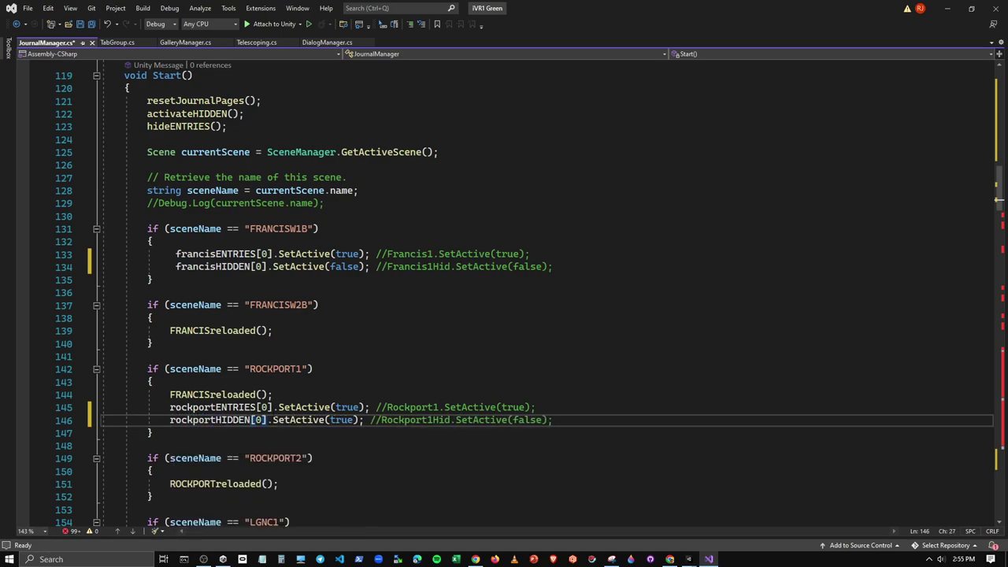
scroll(274, 356, "down", 2)
scroll(182, 445, "down", 2)
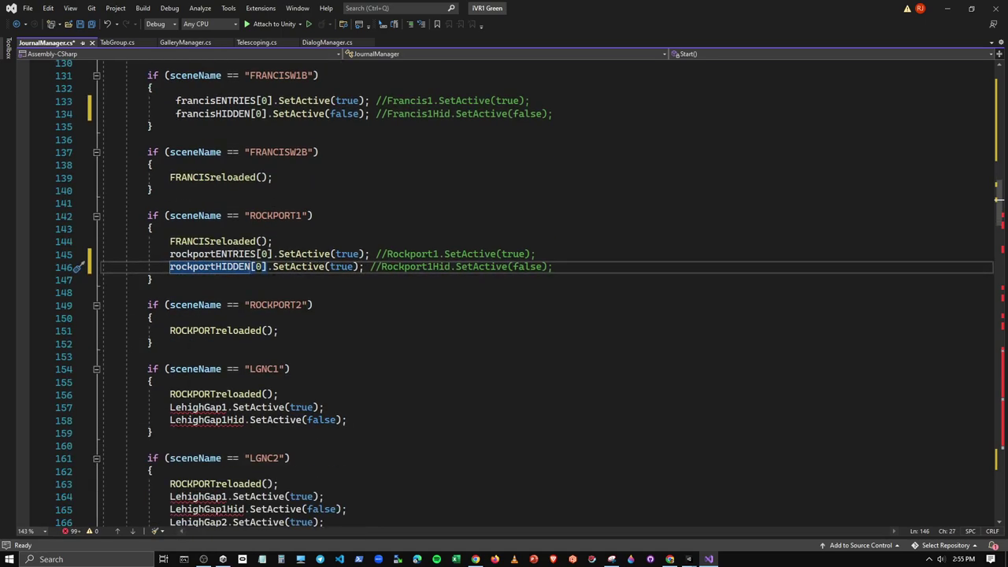
Step: Prefix both LehighGap1 lines with the copied call and rename the first to lehighgapENTRIES[0]
left_click(170, 407)
key("ctrl+v")
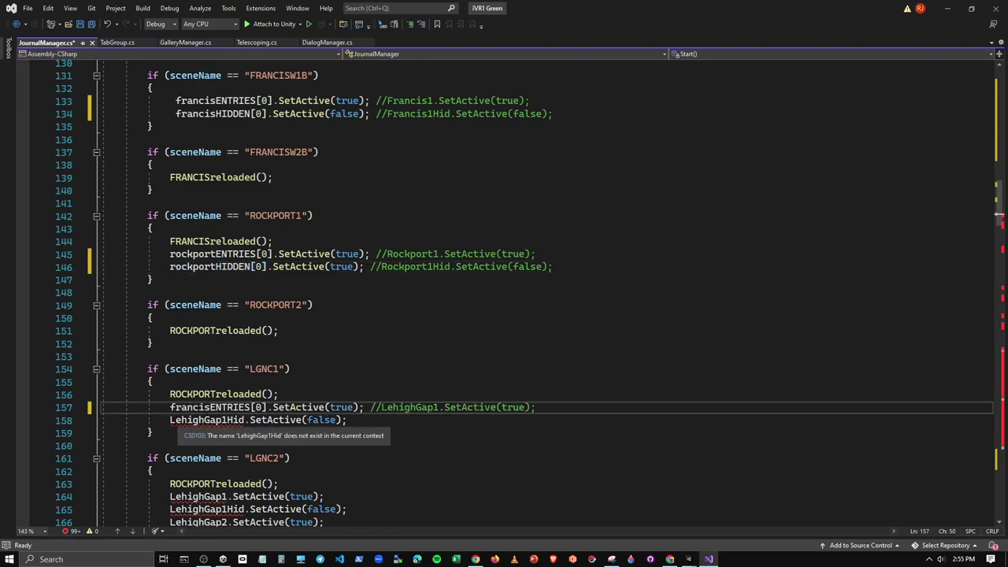
left_click(170, 420)
key("ctrl+v")
mouse_move(170, 407)
left_mouse_down()
mouse_move(231, 408)
mouse_move(210, 408)
left_mouse_up()
type("lehig")
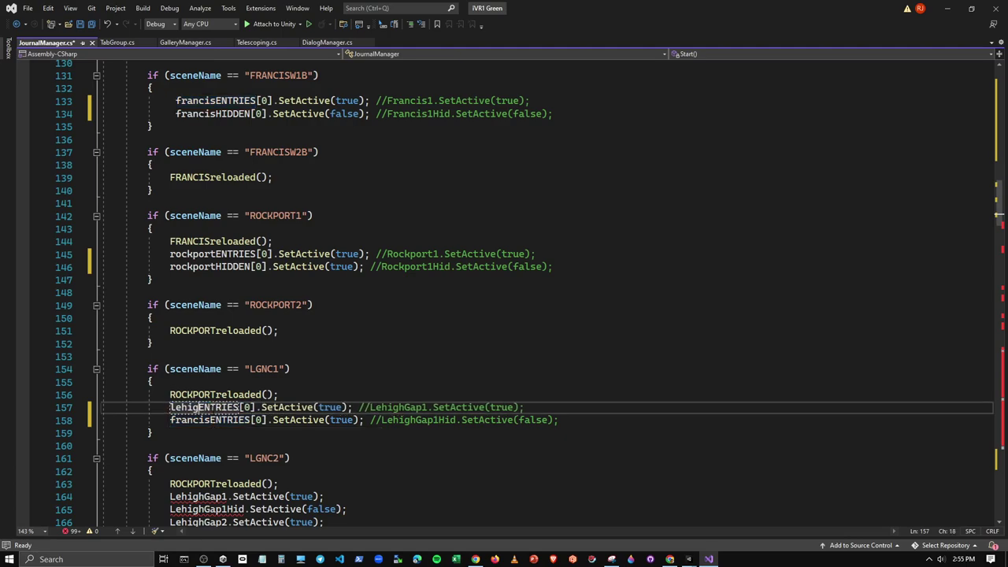
type("hga")
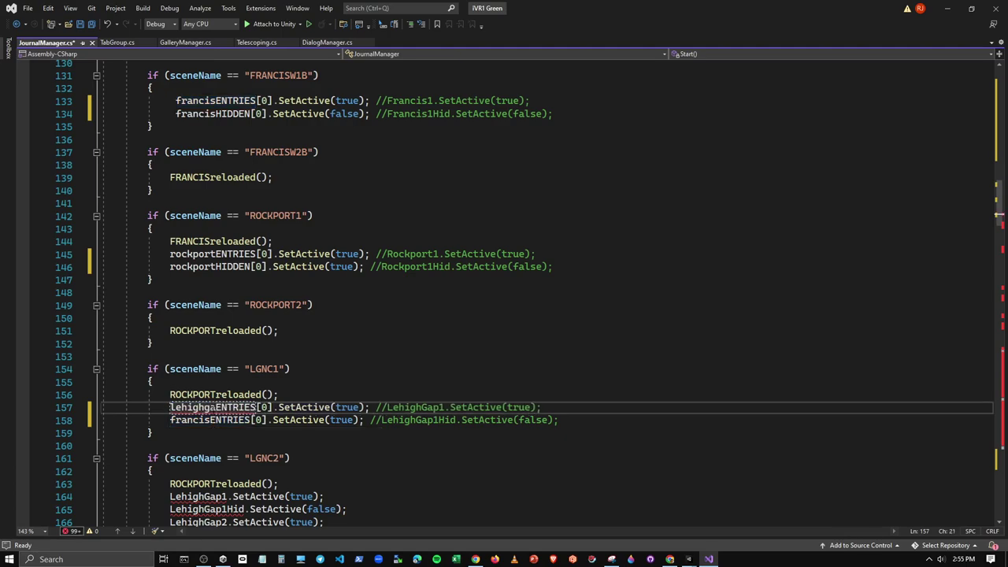
type("p")
Step: Change the second LGNC1 call to lehighgapHIDDEN[0] and select both new lines
left_click(211, 420)
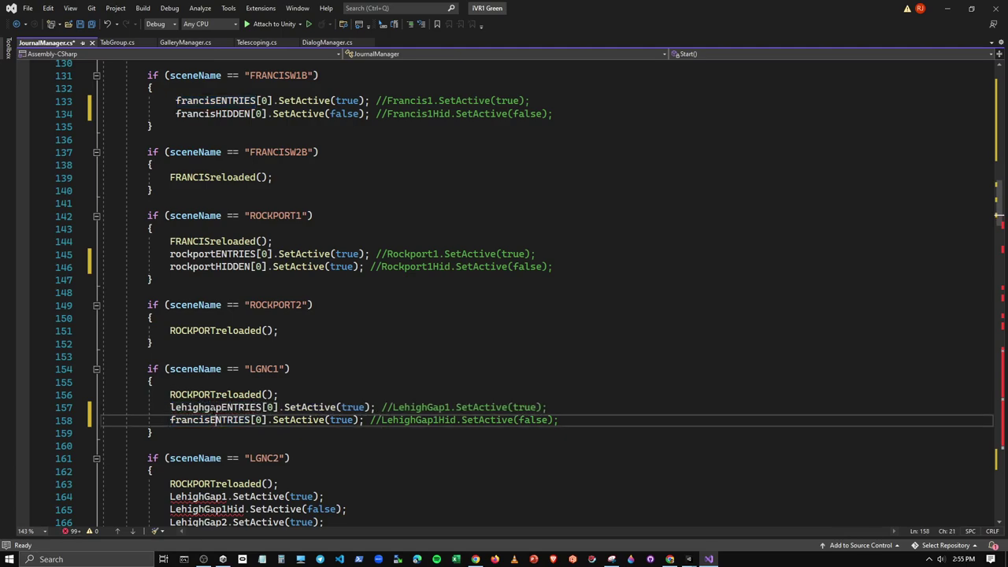
left_click(216, 419)
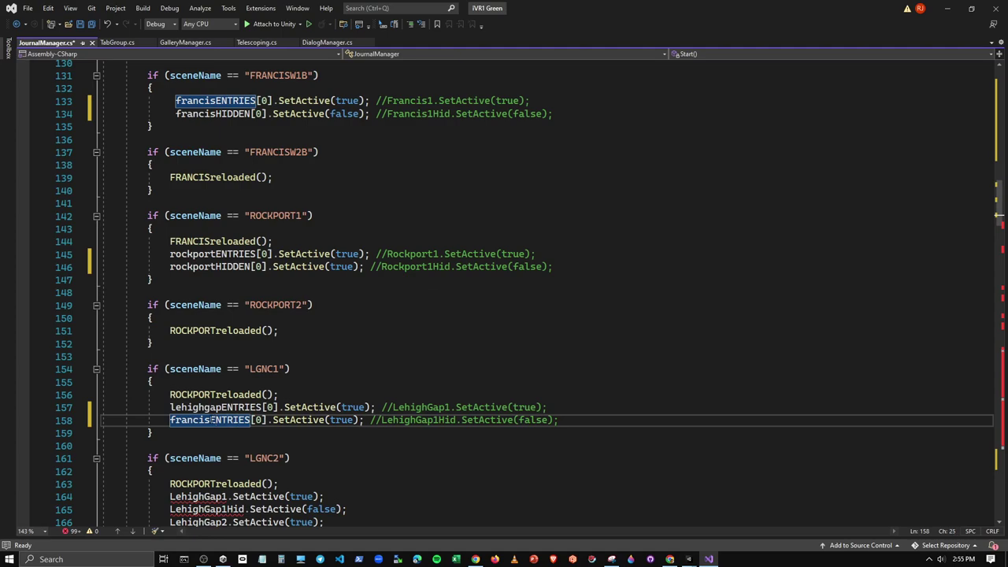
right_click(210, 427)
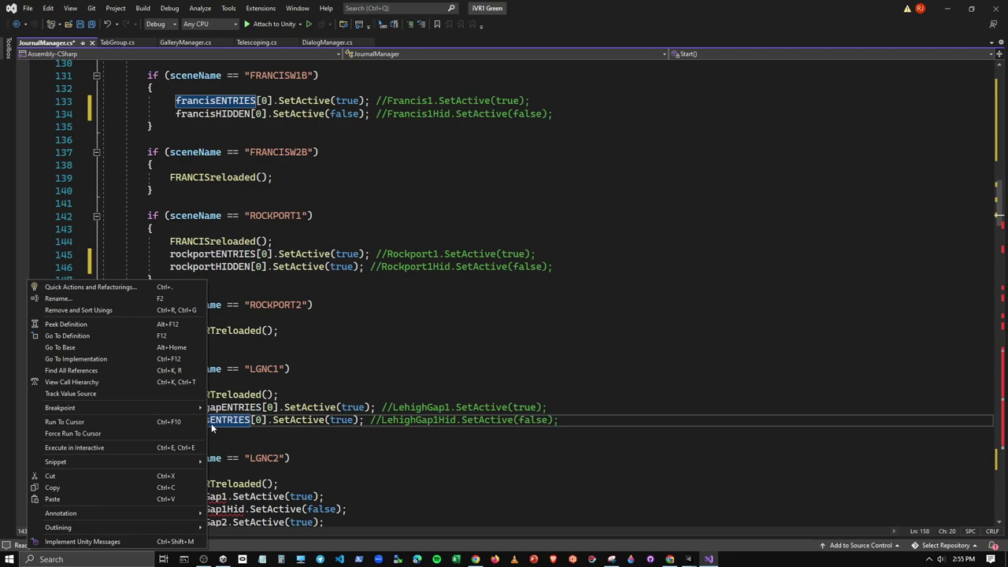
left_click(230, 426)
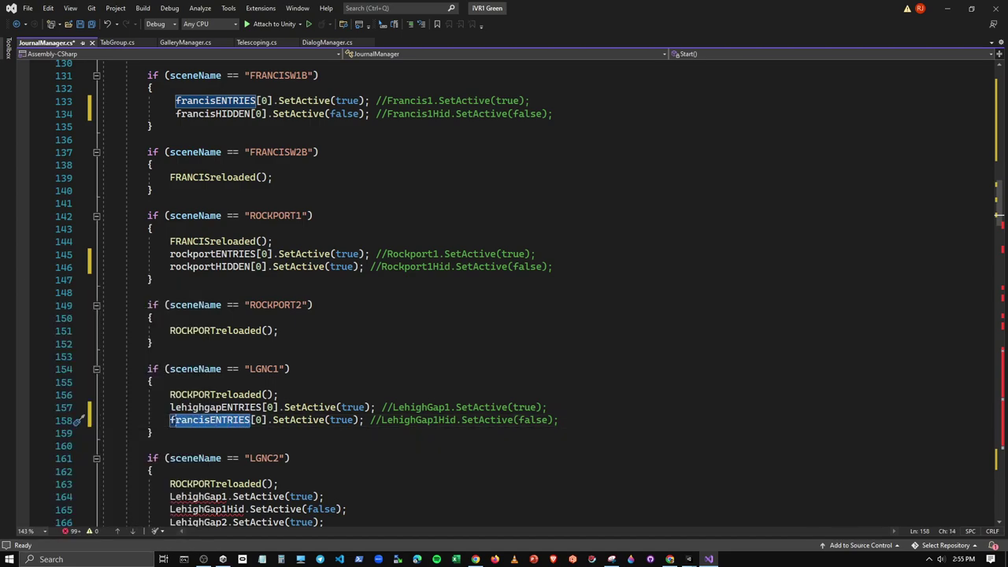
type("lehig")
key("Down")
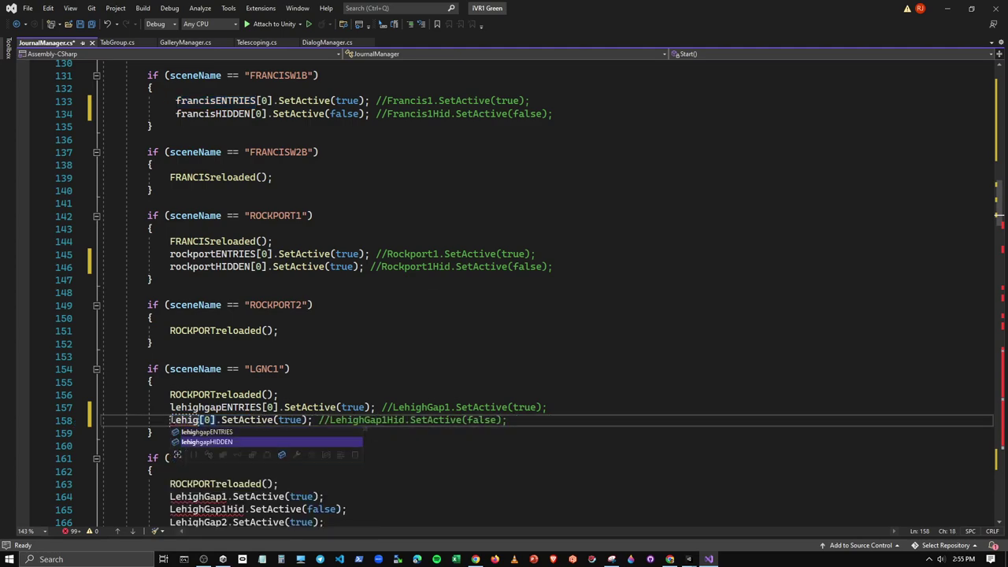
key("Tab")
scroll(528, 294, "down", 1)
scroll(315, 406, "down", 2)
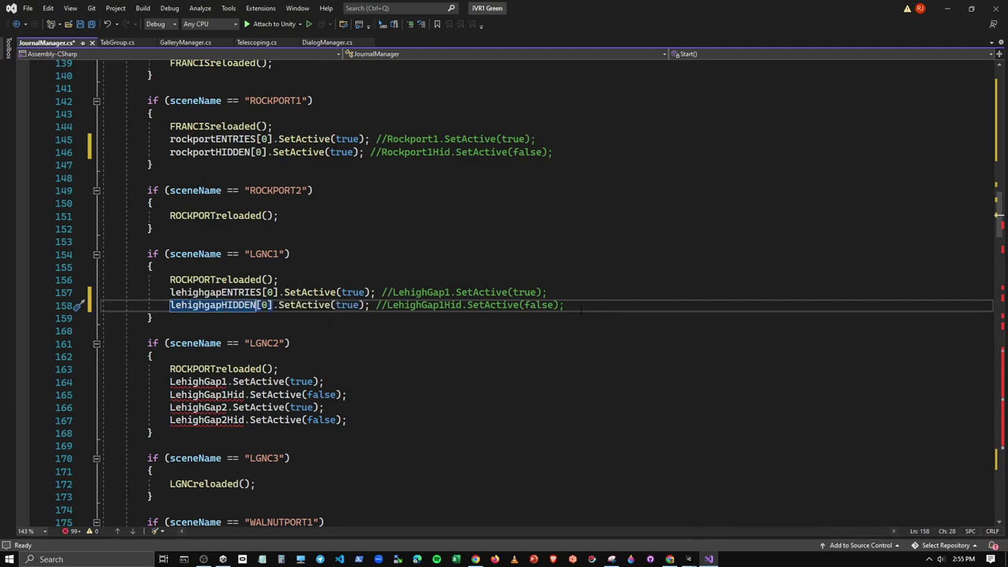
mouse_move(564, 305)
left_mouse_down()
mouse_move(208, 305)
mouse_move(169, 292)
left_mouse_up()
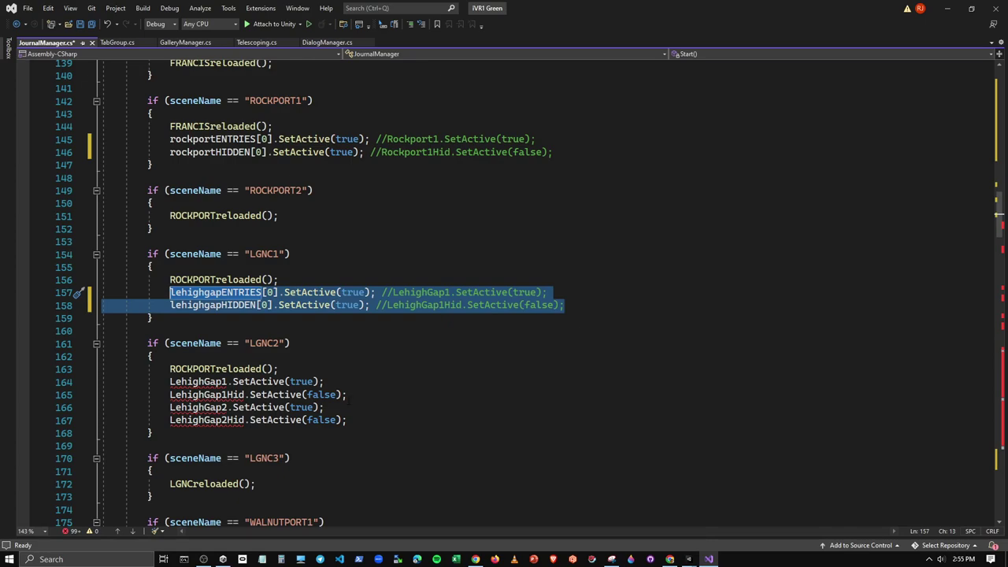
Step: Paste the lehighgap ENTRIES/HIDDEN pair into LGNC2 and prefix both LehighGap2 lines with the same calls
left_click_drag(347, 394, 175, 381)
key("ctrl+v")
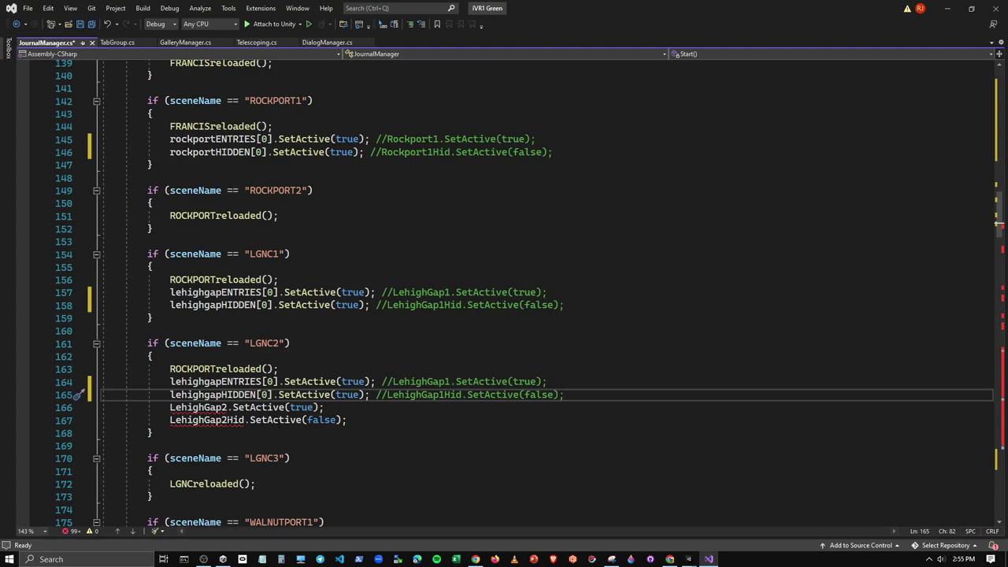
left_click_drag(170, 381, 392, 381)
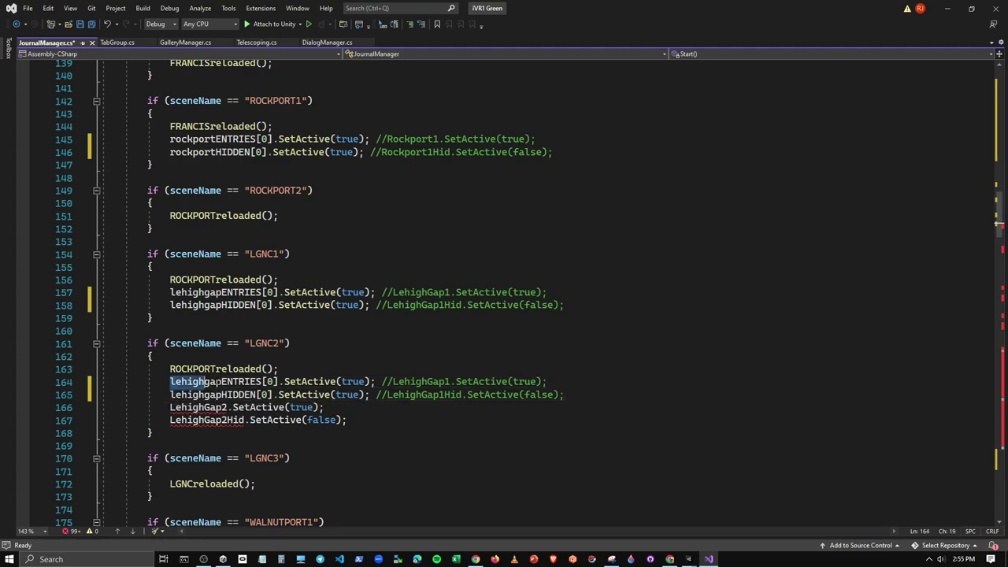
key("ctrl+c")
left_click(170, 407)
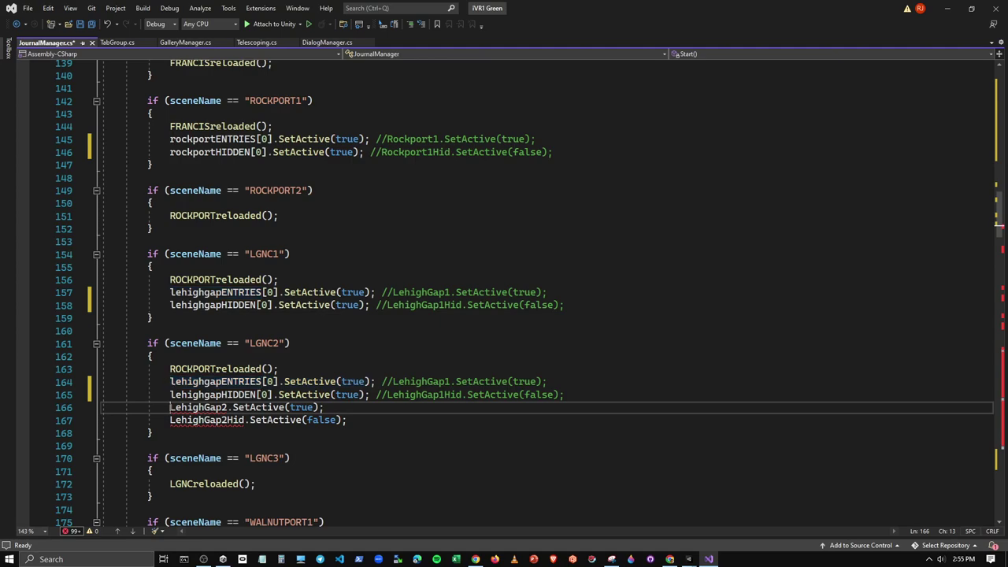
key("ctrl+v")
left_click_drag(170, 395, 389, 395)
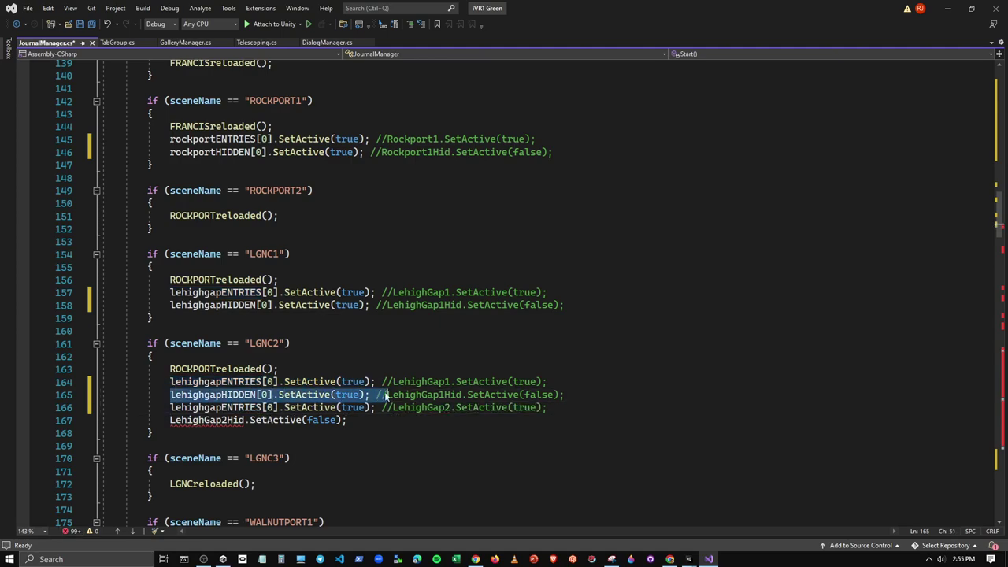
left_click(170, 420)
key("ctrl+v")
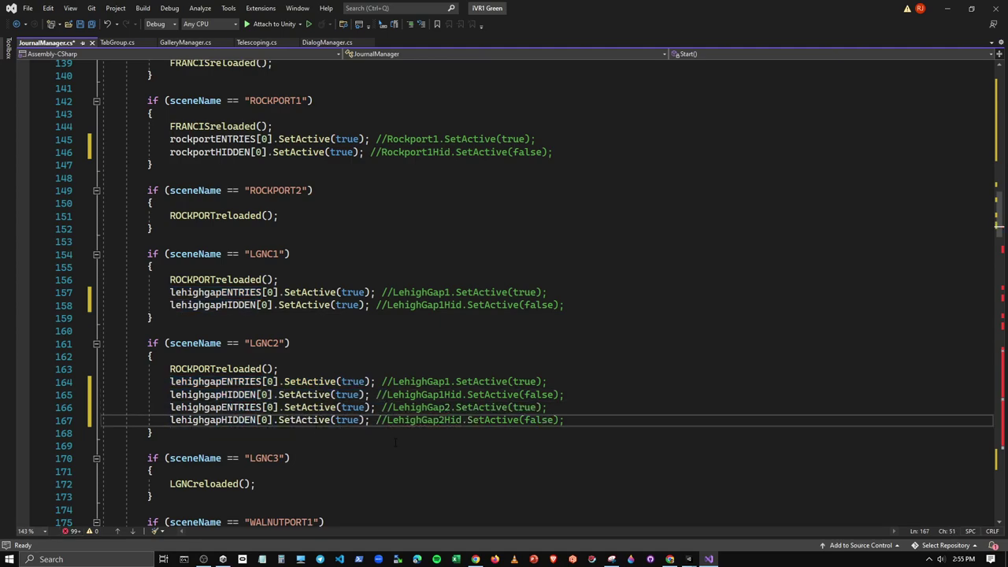
left_click(398, 446)
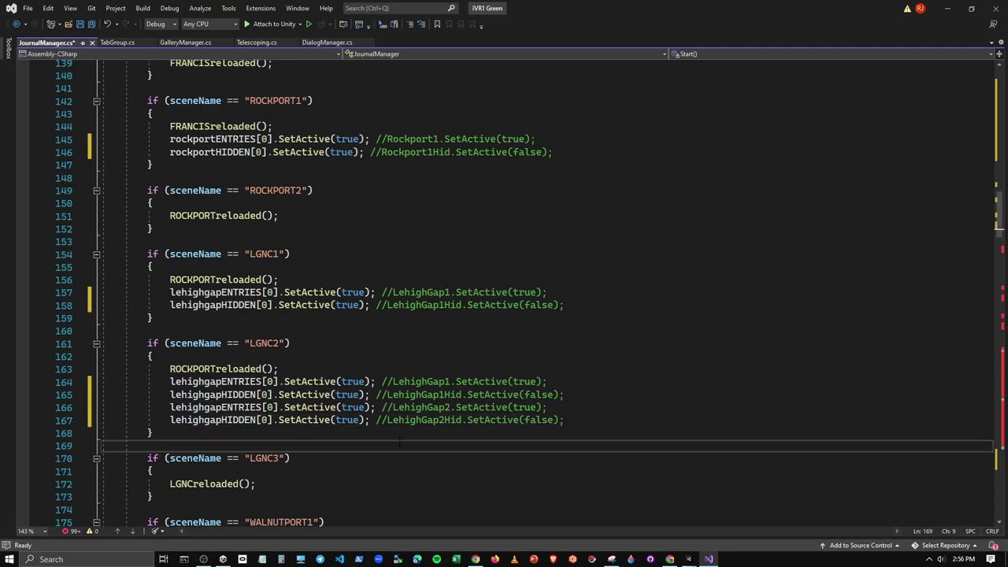
Step: Change true to false in the ROCKPORT1, LGNC1 and both LGNC2 HIDDEN SetActive calls
scroll(367, 368, "up", 4)
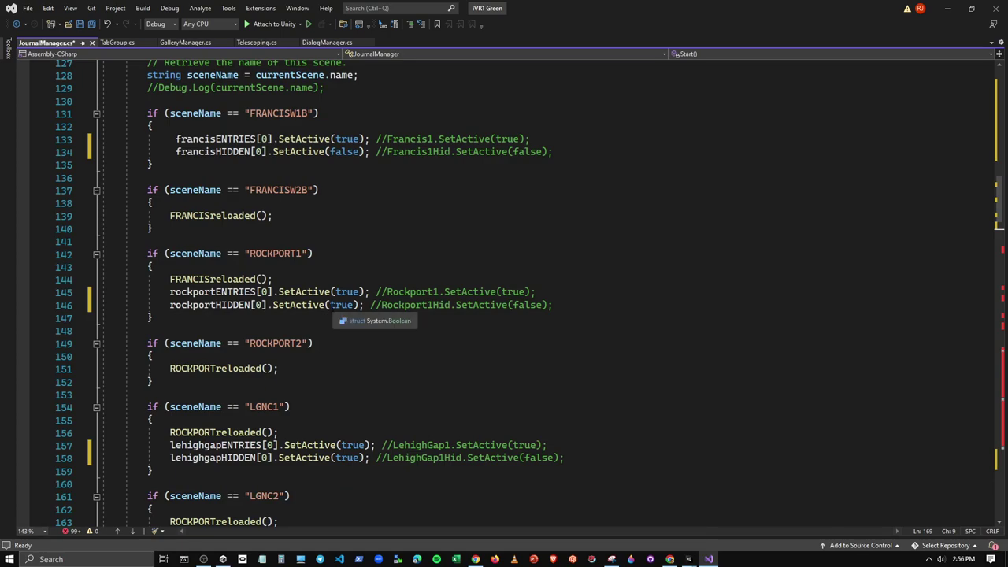
double_click(342, 305)
type("false")
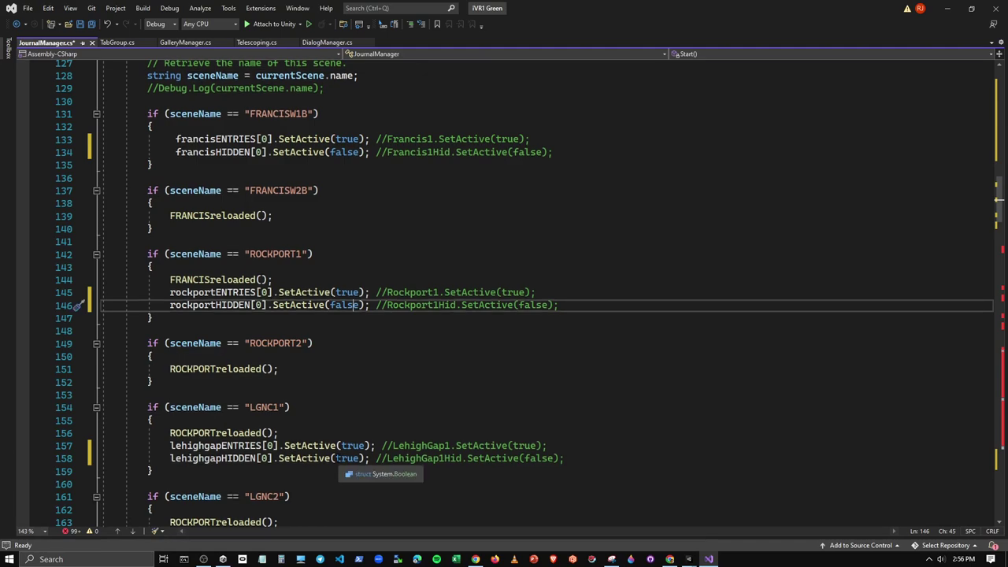
double_click(349, 458)
type("false")
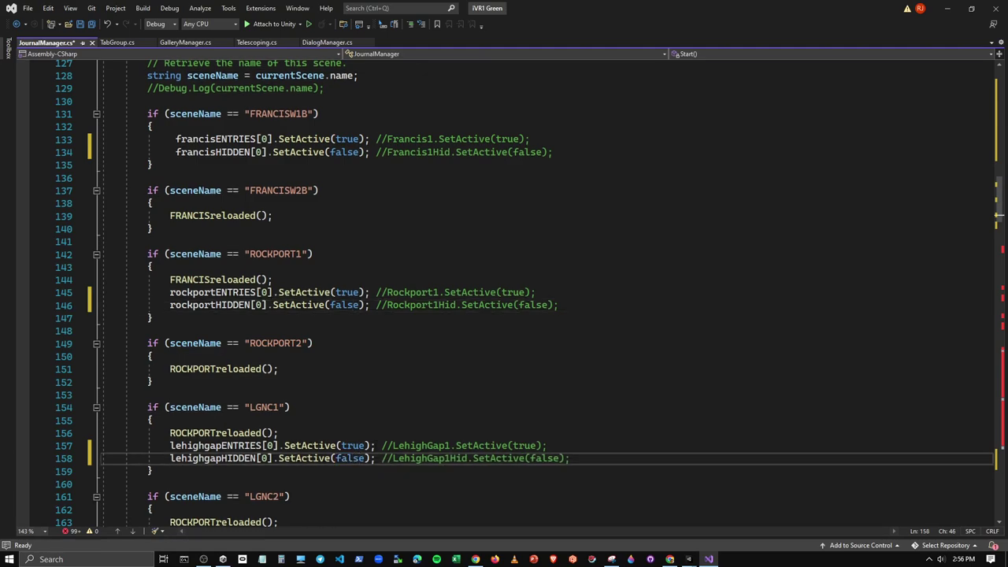
scroll(377, 443, "up", 4)
scroll(376, 443, "down", 5)
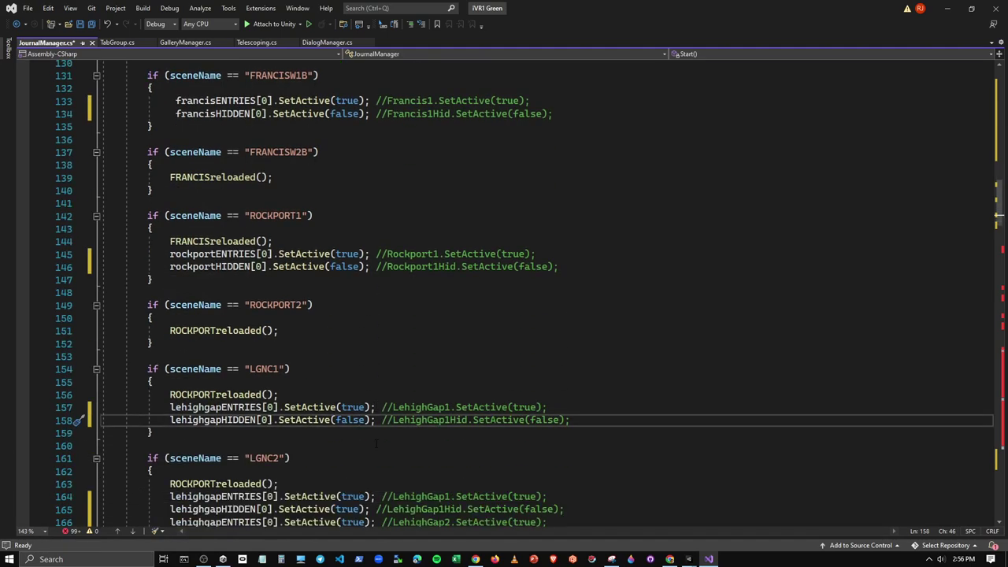
scroll(377, 444, "down", 4)
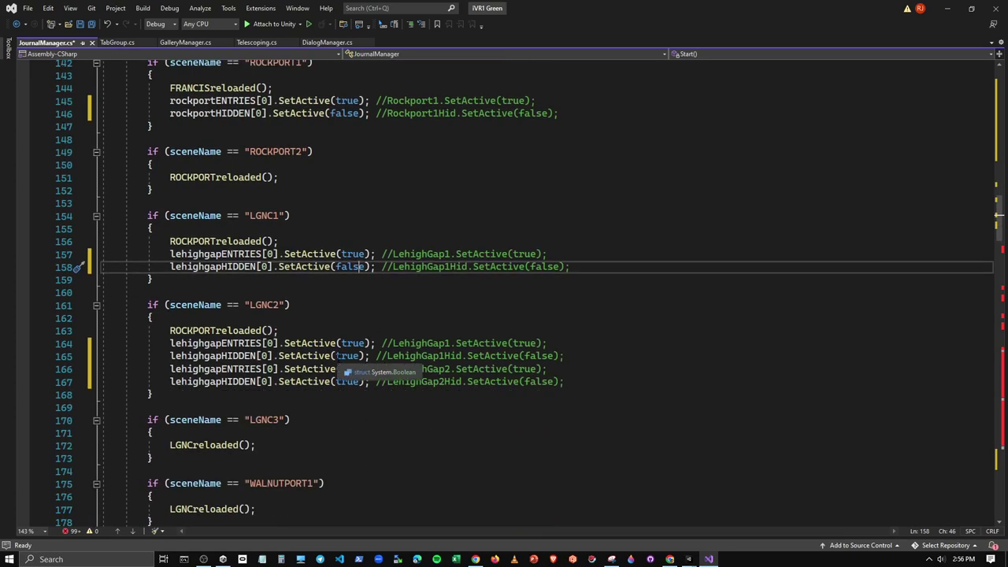
double_click(349, 355)
type("false")
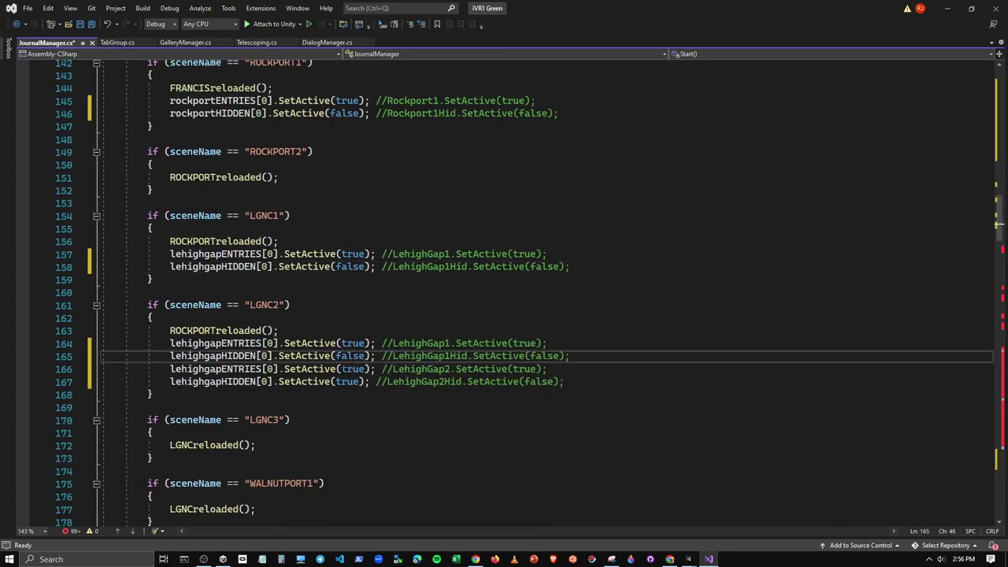
double_click(349, 382)
type("false")
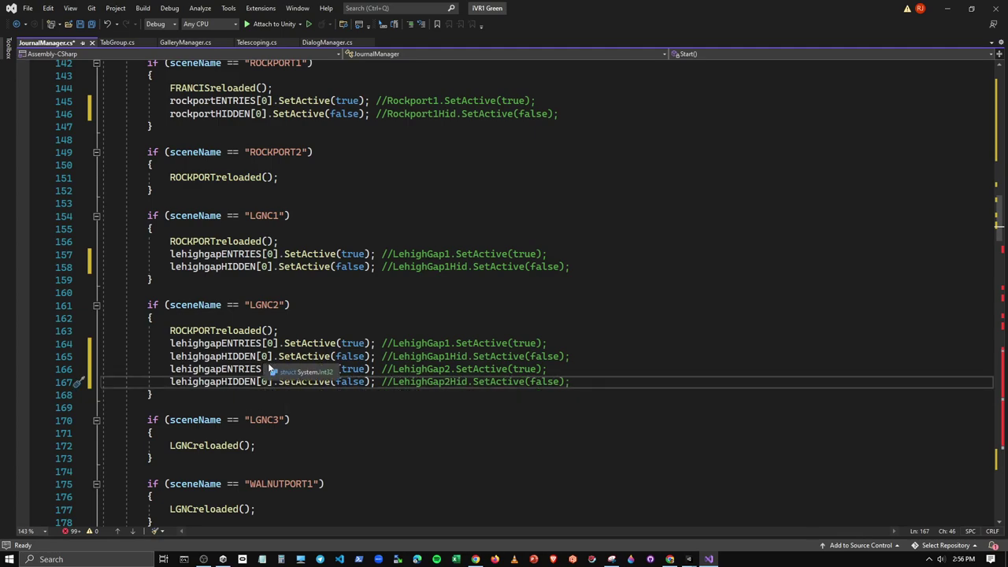
Step: Set the array index to 1 in the ENTRIES and HIDDEN calls on lines 166–167
double_click(270, 368)
type("1")
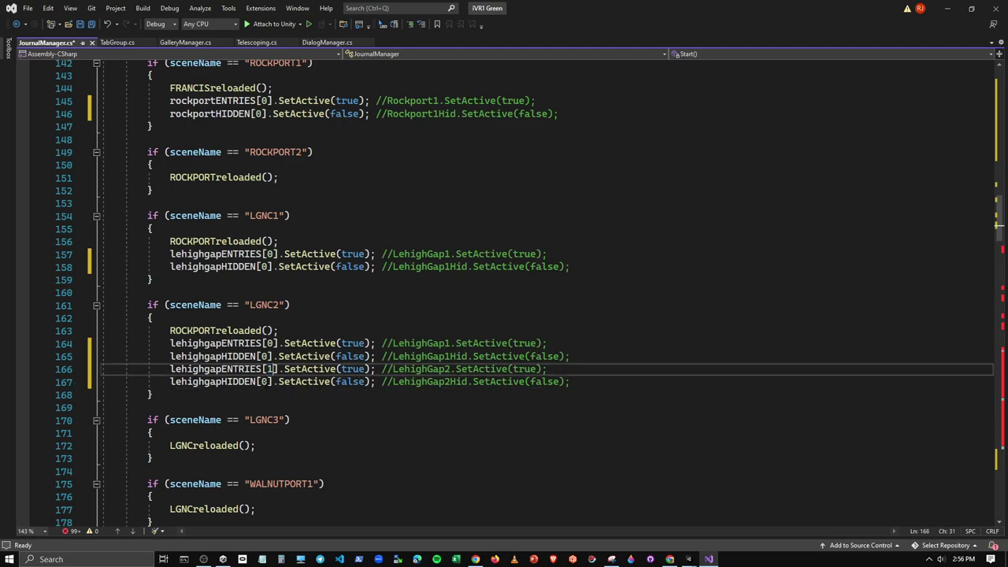
double_click(266, 381)
type("1")
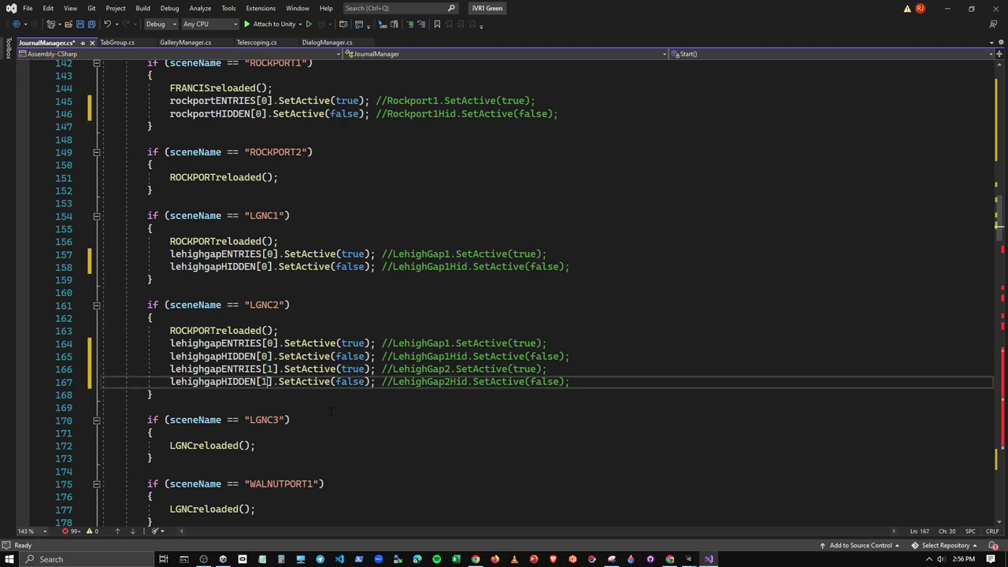
scroll(327, 417, "down", 1)
Step: Move the Walnutport2b line below the Walnutport2aHid line in the WALNUTPORT2 block
scroll(327, 417, "down", 3)
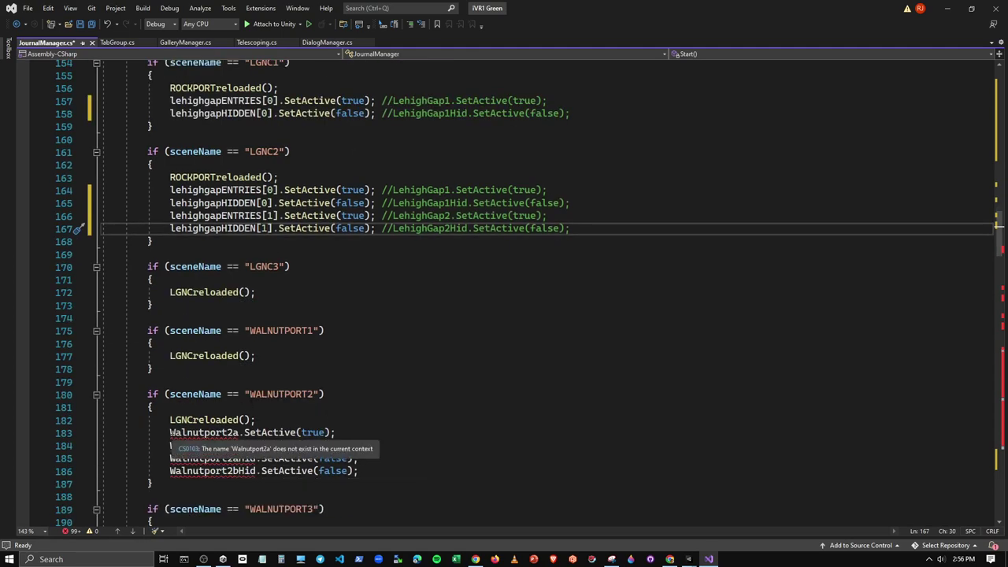
left_click(170, 433)
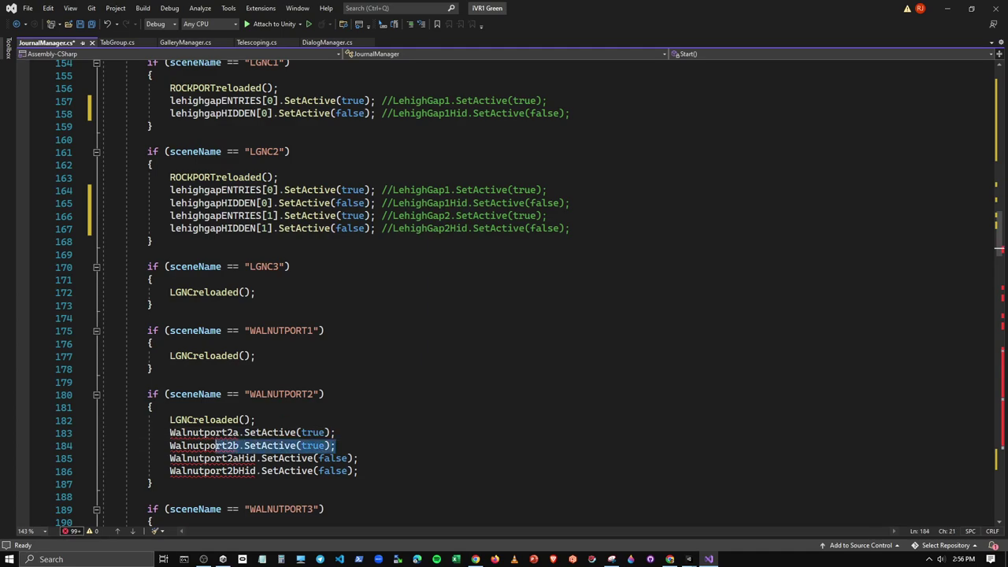
left_click_drag(337, 445, 169, 446)
key("BackSpace")
key("Down")
key("End")
key("Return")
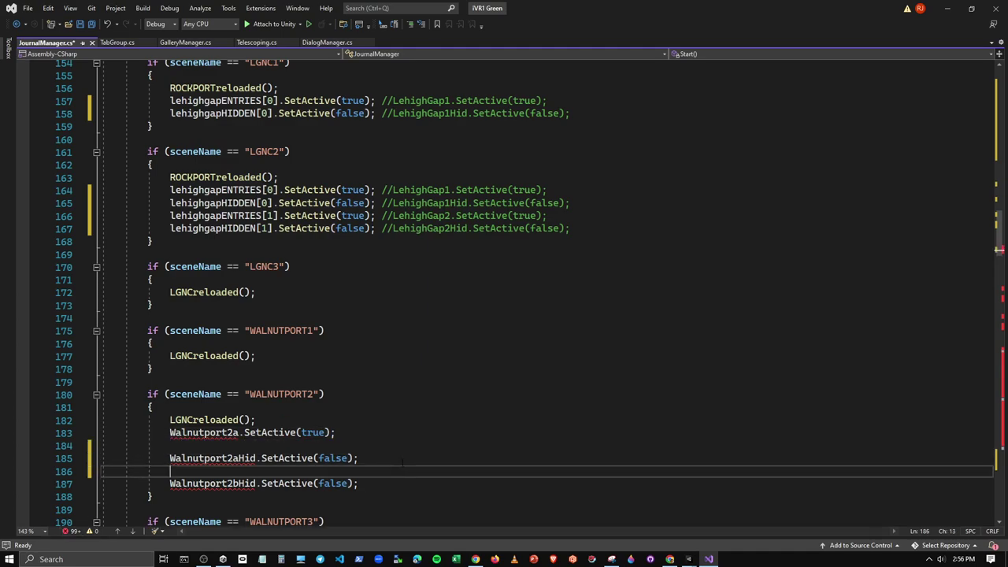
key("ctrl+v")
left_click(367, 438)
key("Delete")
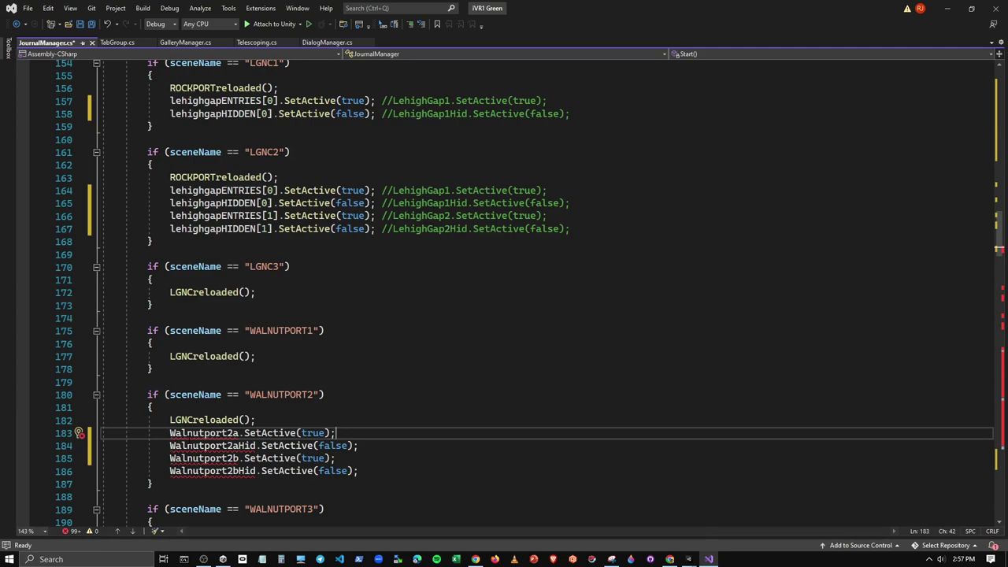
Step: Add a walnutportENTRIES[0].SetActive(true) call before line 183, commenting out Walnutport2a
left_click_drag(169, 190, 393, 191)
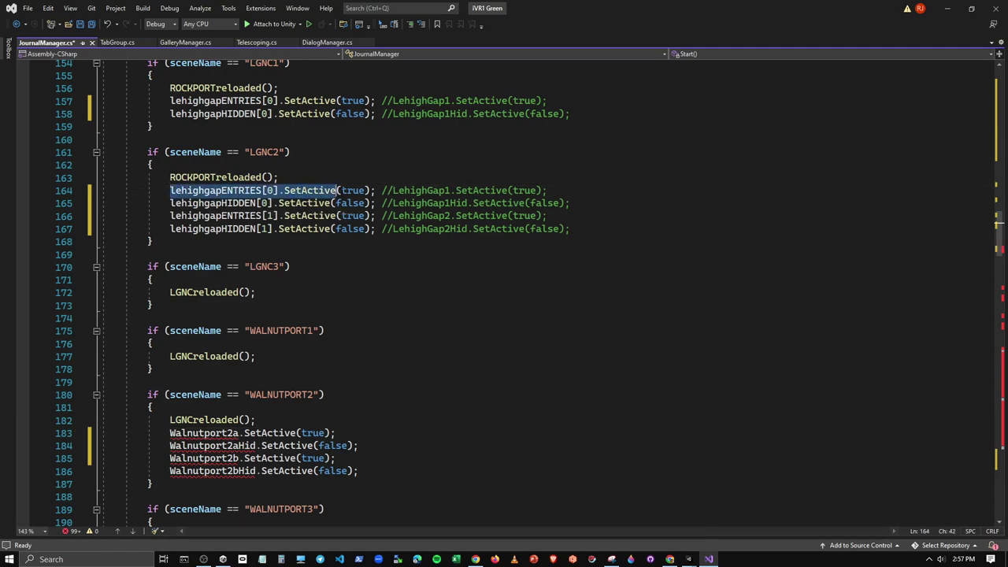
key("ctrl+c")
left_click(169, 432)
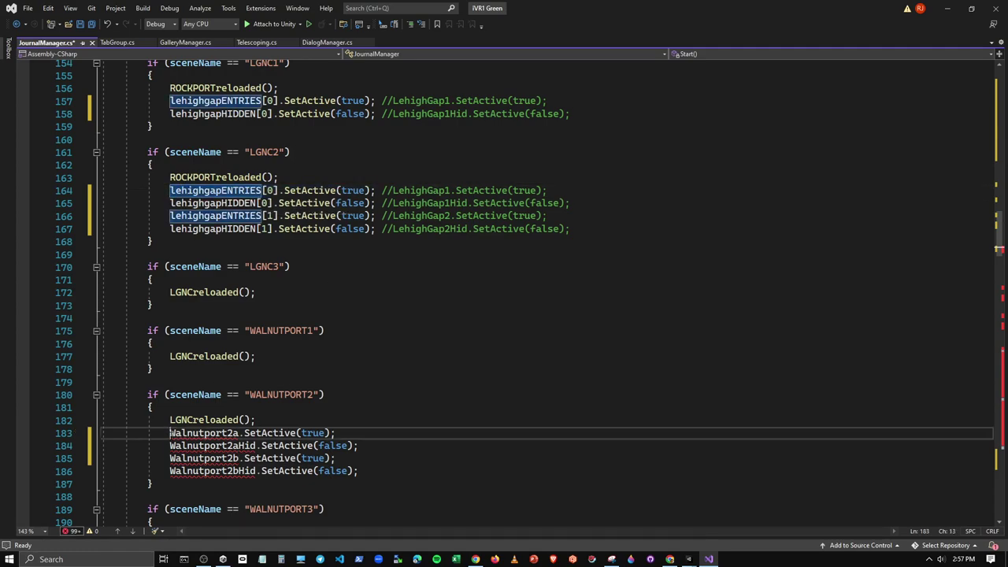
key("ctrl+v")
left_click_drag(170, 433, 222, 432)
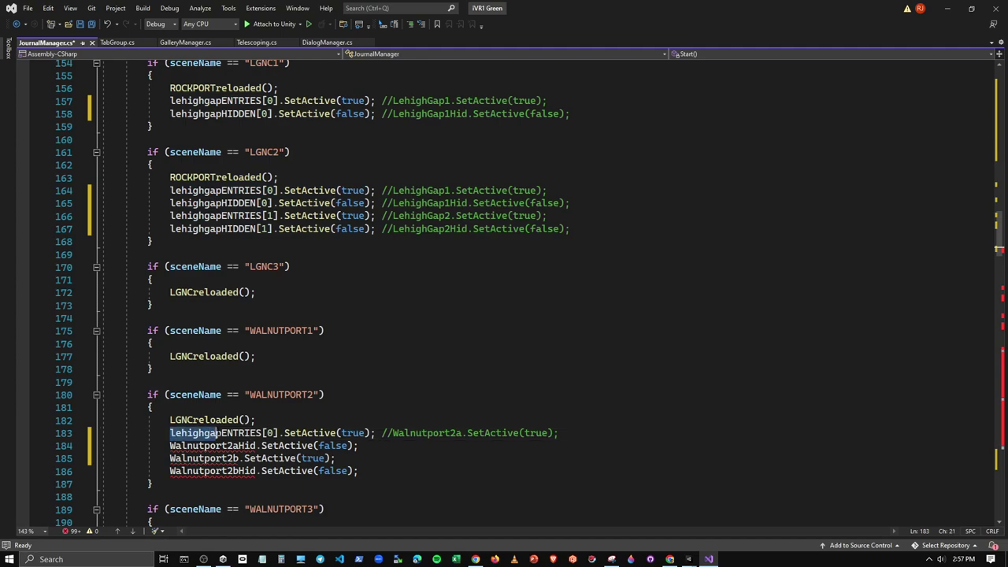
type("walnut")
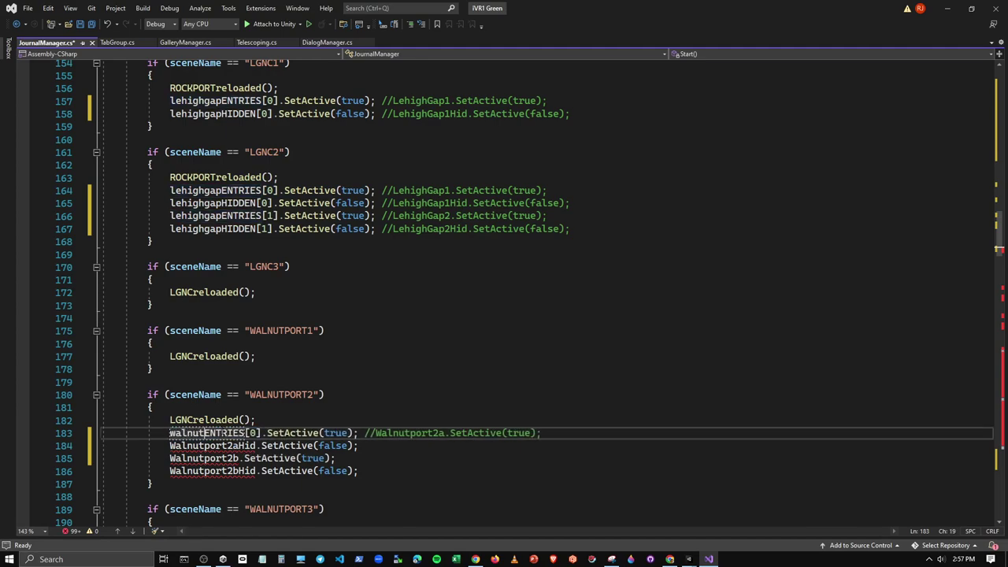
type("port")
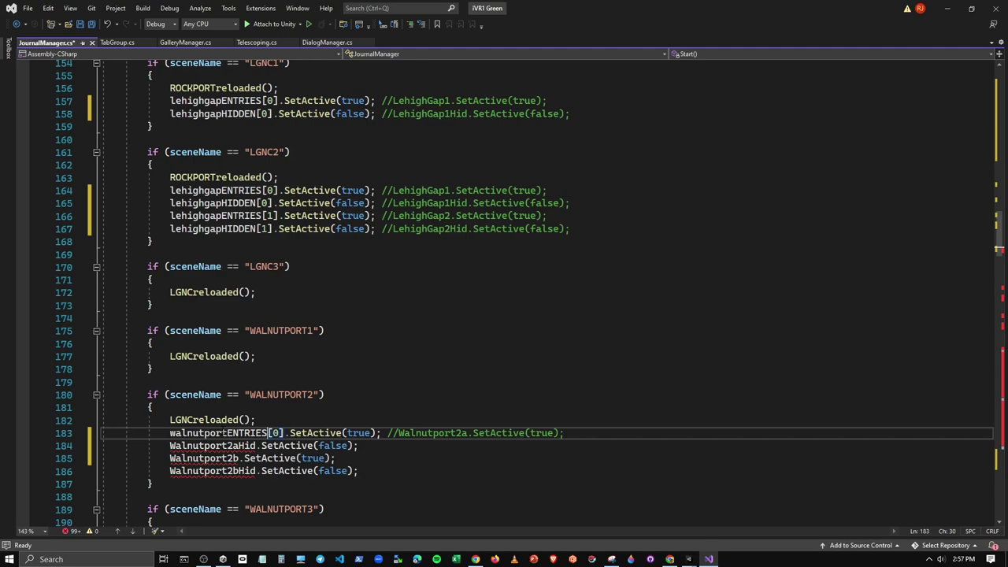
Step: Add a walnutportENTRIES[1] call before line 185, commenting out its old code
double_click(268, 432)
left_click_drag(268, 432, 396, 438)
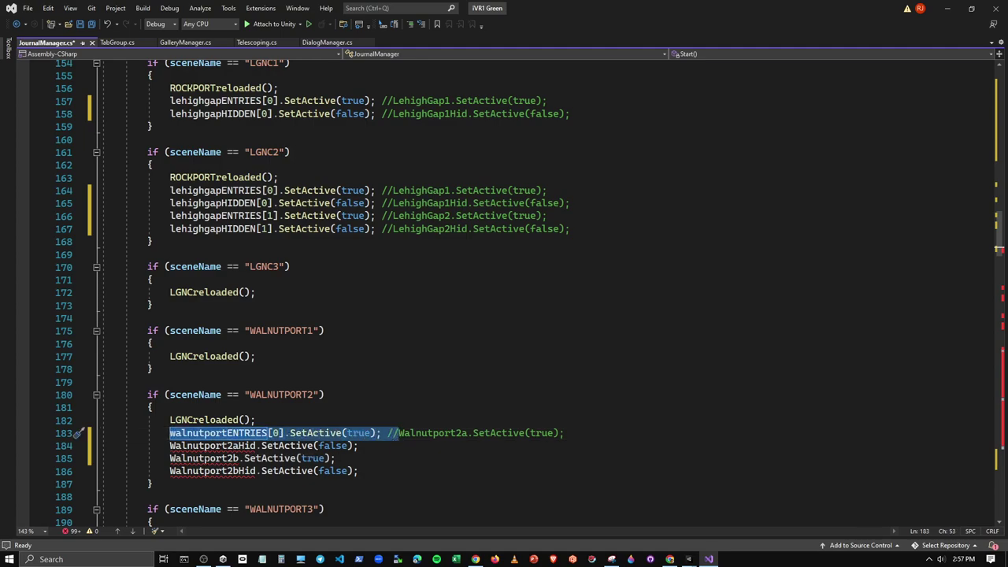
key("ctrl+c")
left_click(169, 458)
key("ctrl+v")
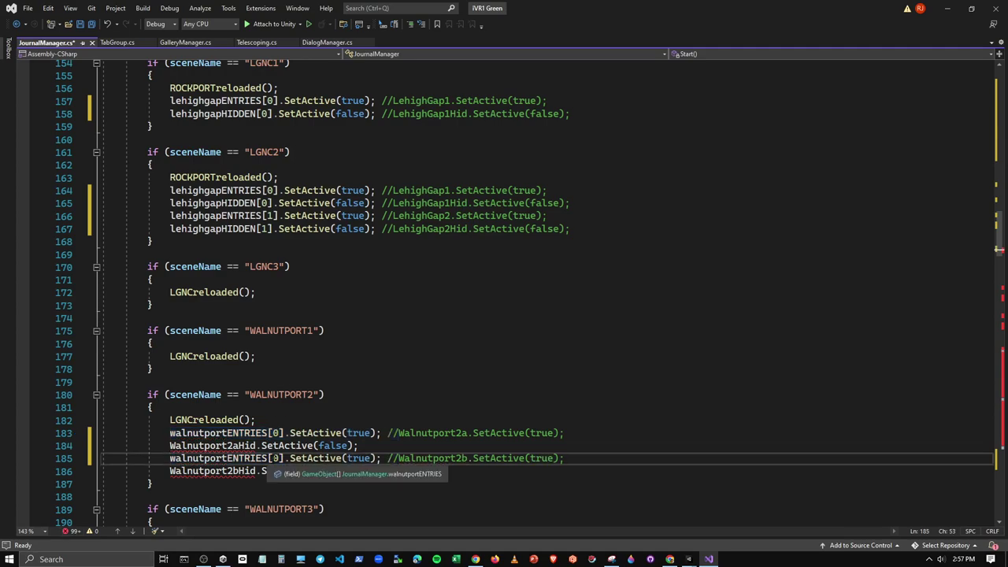
double_click(277, 458)
type("1")
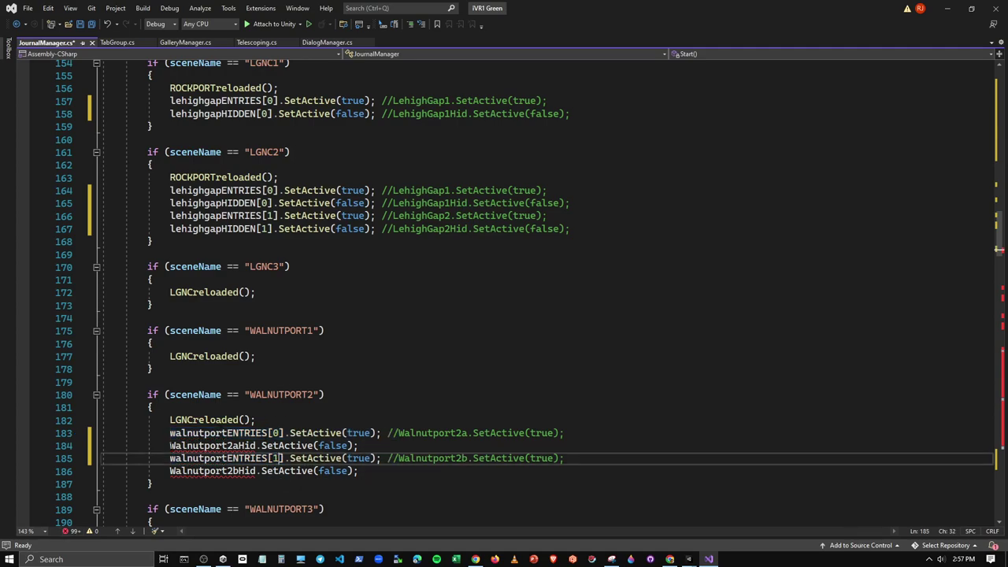
Step: Add a lehighgapHIDDEN[0] call before line 184, commenting out its old code
left_click_drag(170, 203, 377, 203)
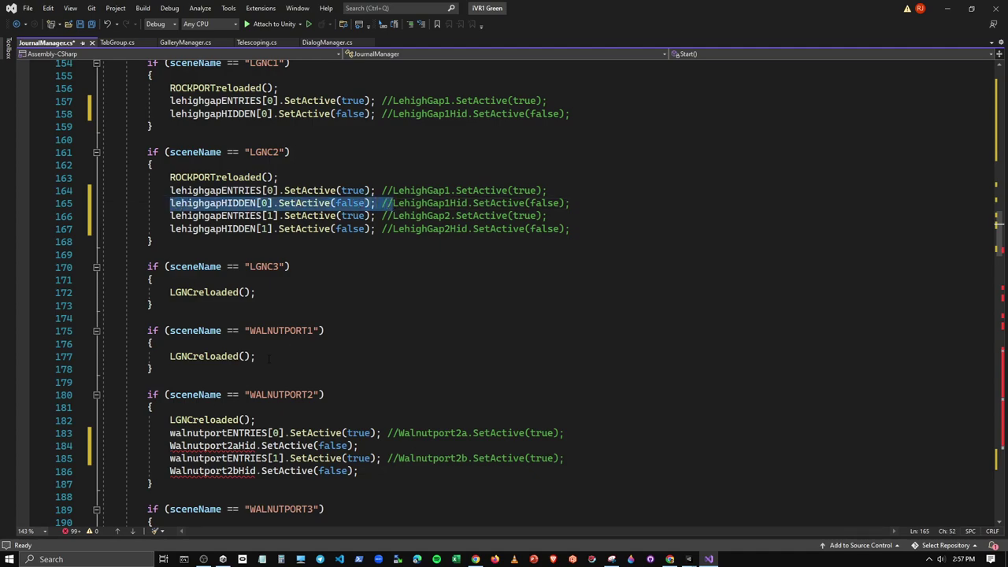
left_click(170, 445)
key("ctrl+v")
type("//")
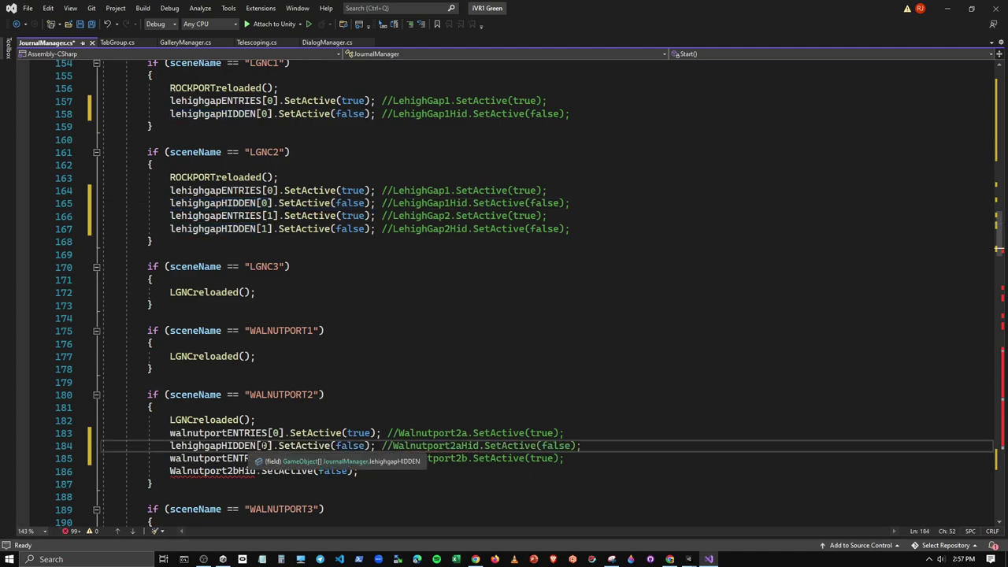
double_click(268, 446)
type("1")
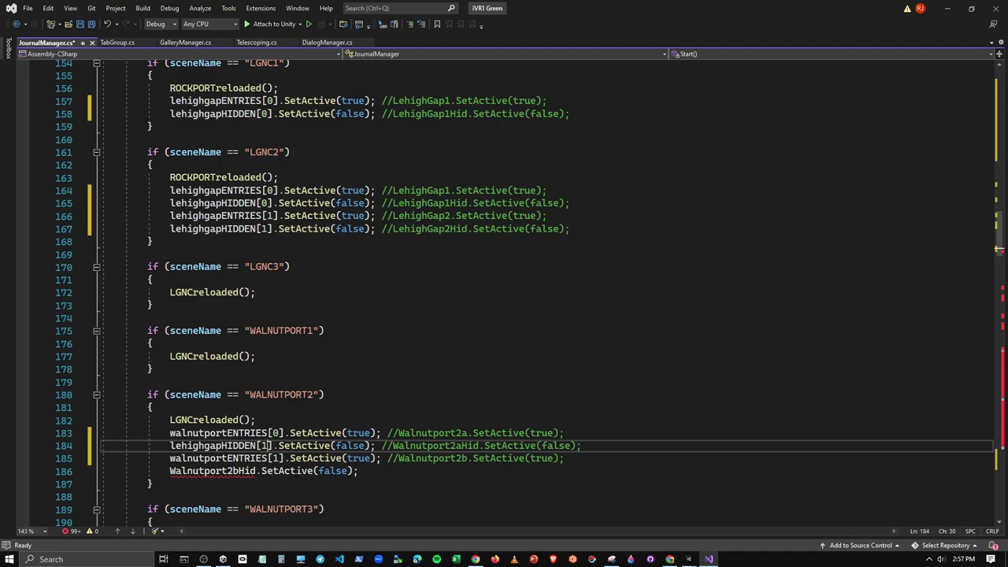
mouse_move(173, 471)
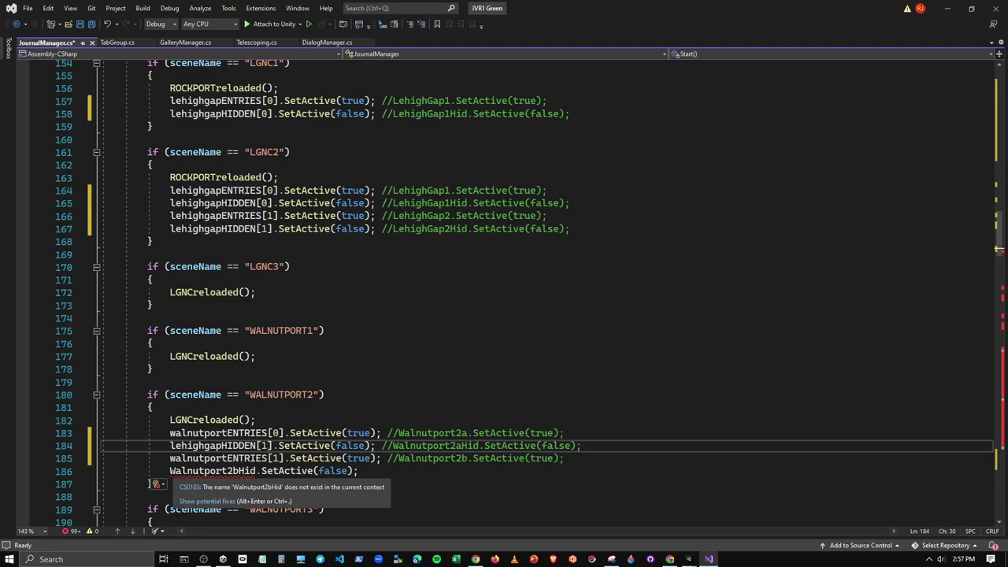
key("BackSpace")
type("0")
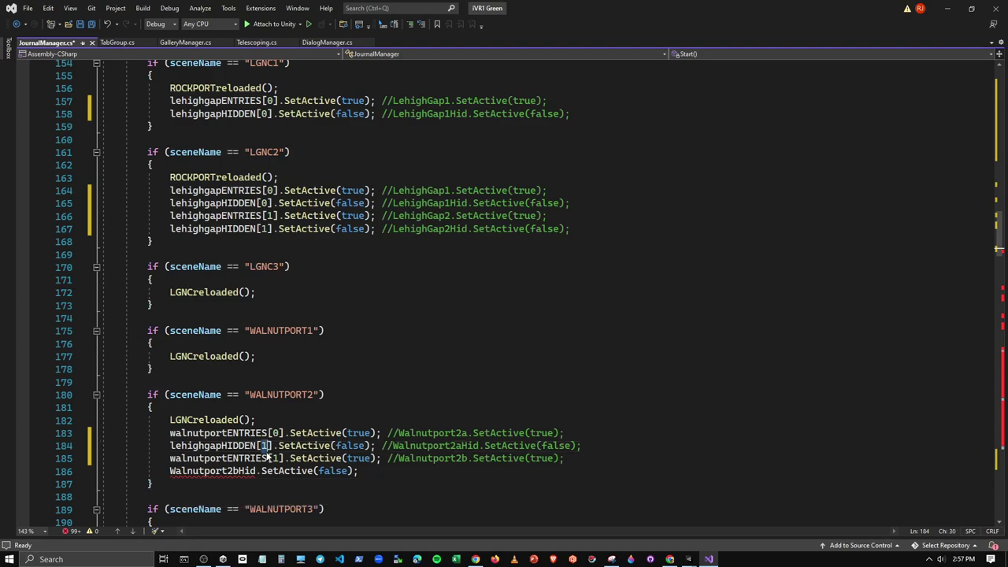
Step: Add a lehighgapHIDDEN[1] call before line 186, commenting out its old code
left_click(170, 471)
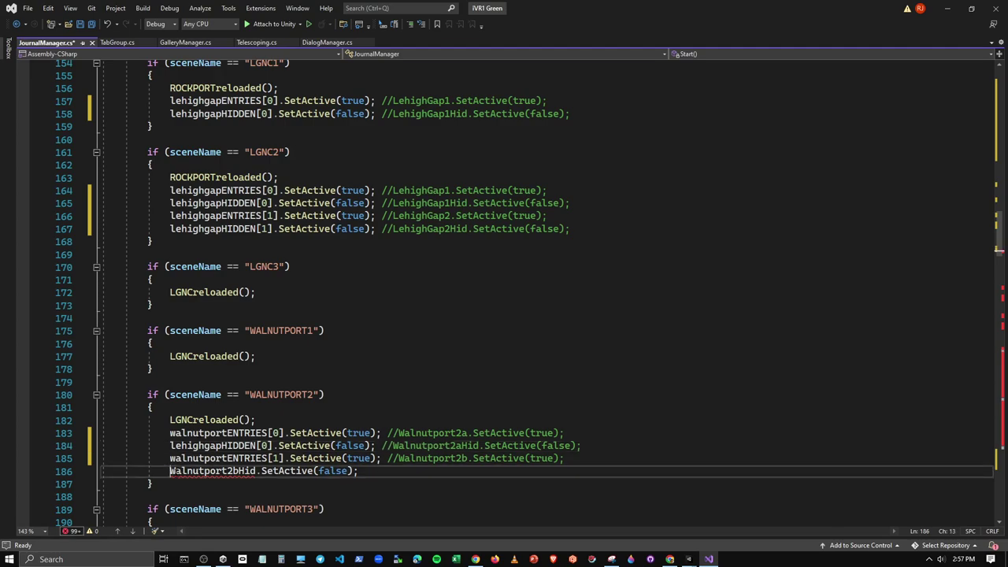
key("ctrl+v")
left_click(268, 471)
key("BackSpace")
type("1")
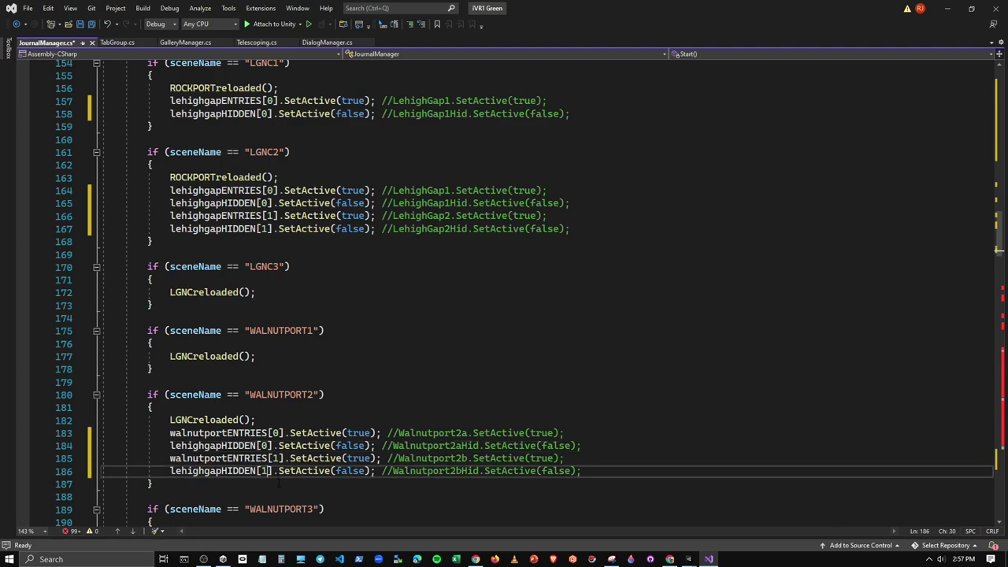
key("Up")
key("Up")
key("Up")
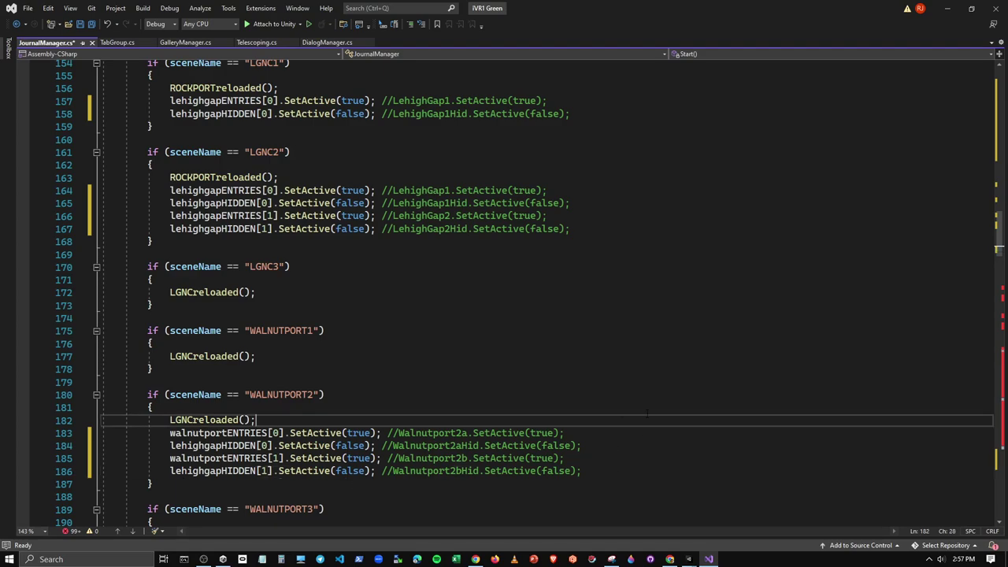
scroll(353, 399, "down", 5)
scroll(311, 401, "down", 4)
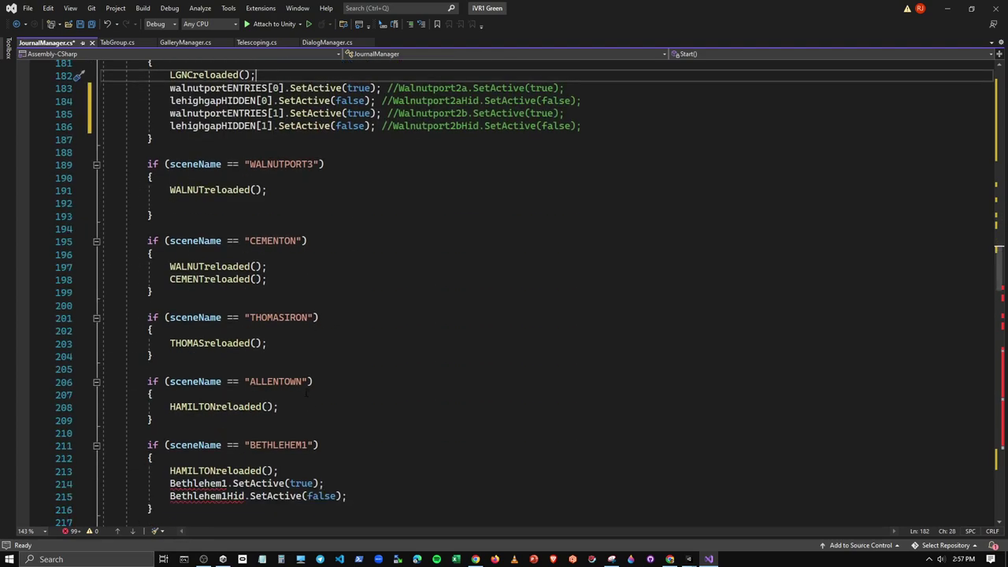
scroll(307, 396, "down", 4)
scroll(308, 396, "up", 6)
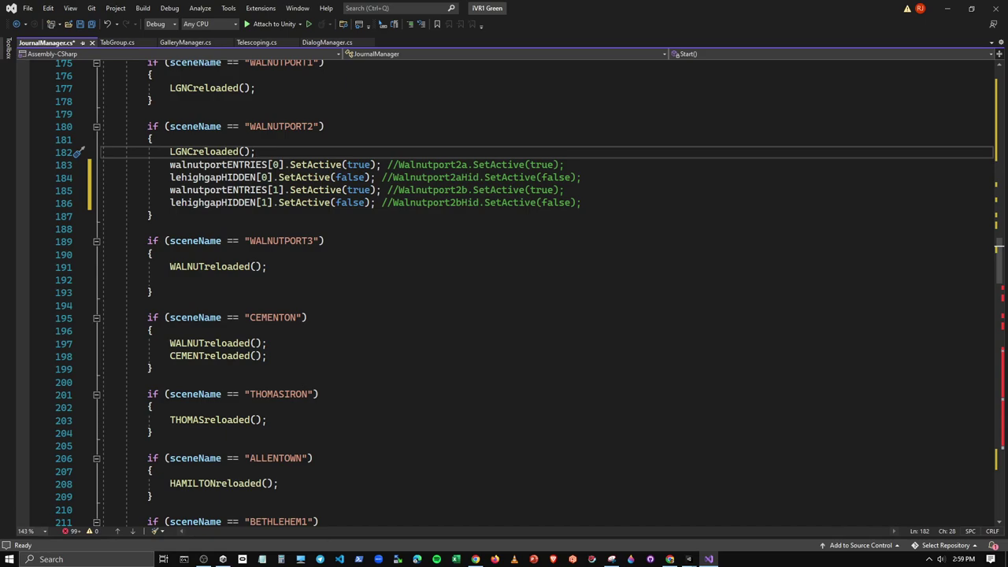
Step: Open the Windows Action Center from the taskbar notification icon
left_click(991, 559)
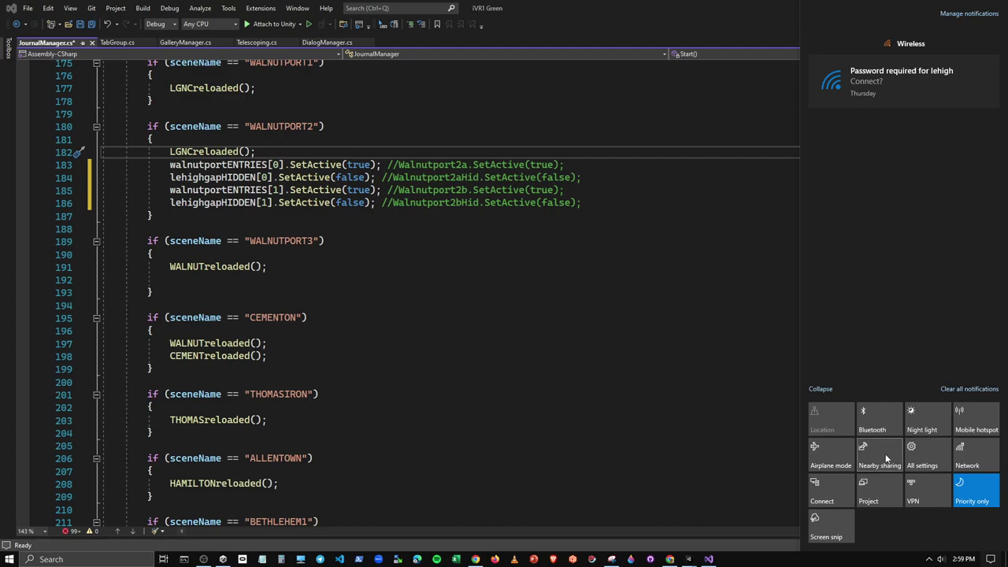
Step: Turn on Bluetooth, connect the Uproar Wireless headset in Settings, then minimise Settings
left_click(877, 429)
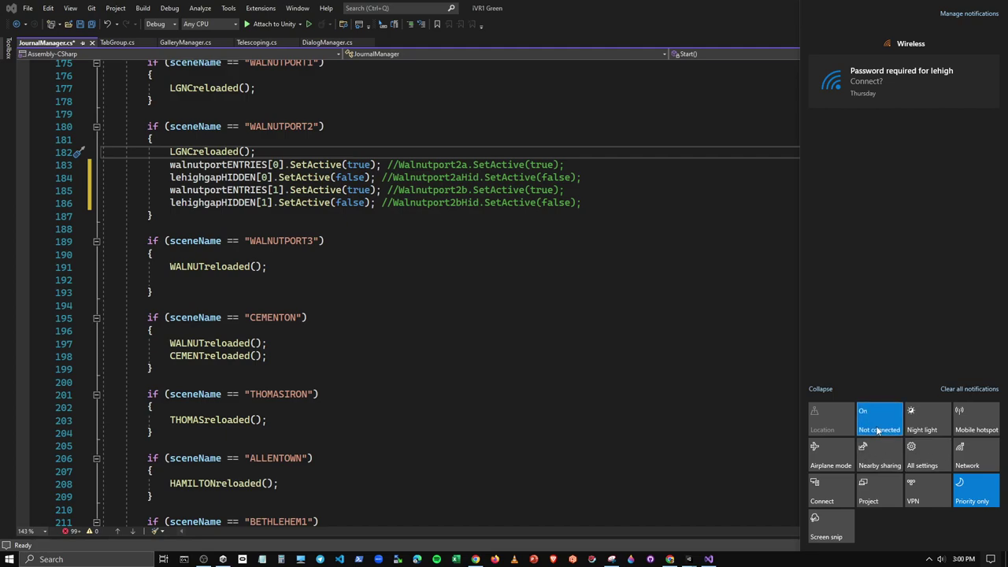
right_click(884, 427)
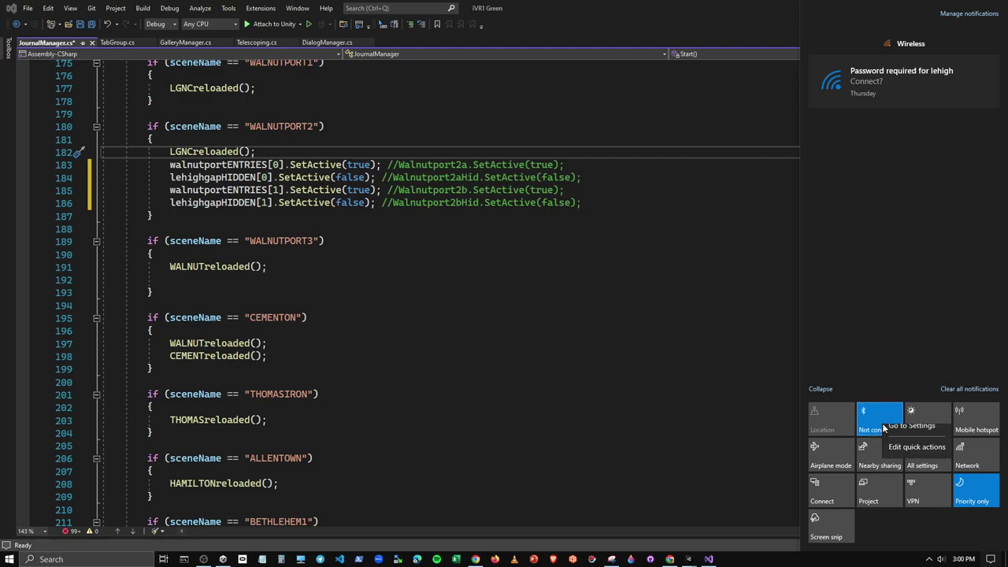
left_click(895, 434)
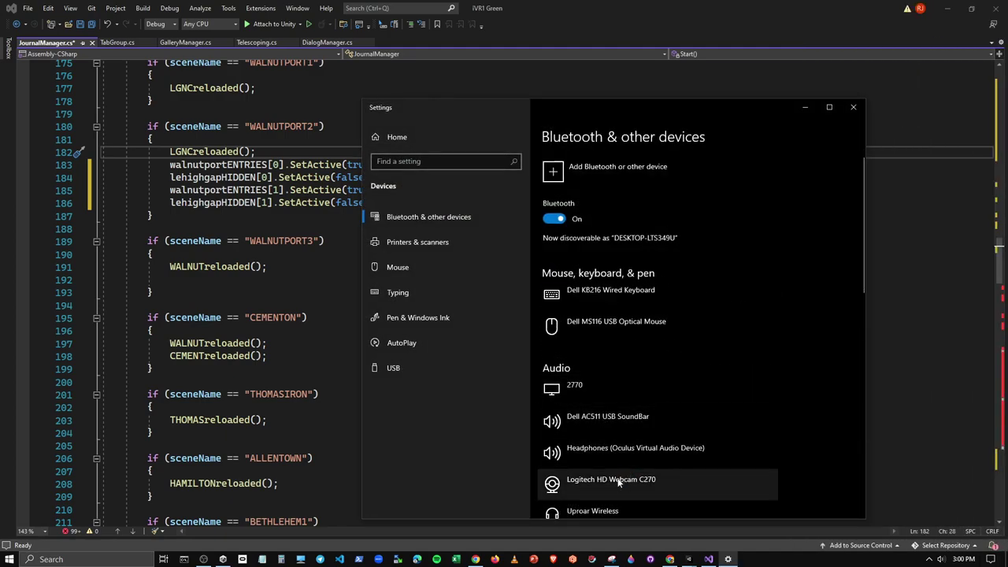
left_click(593, 512)
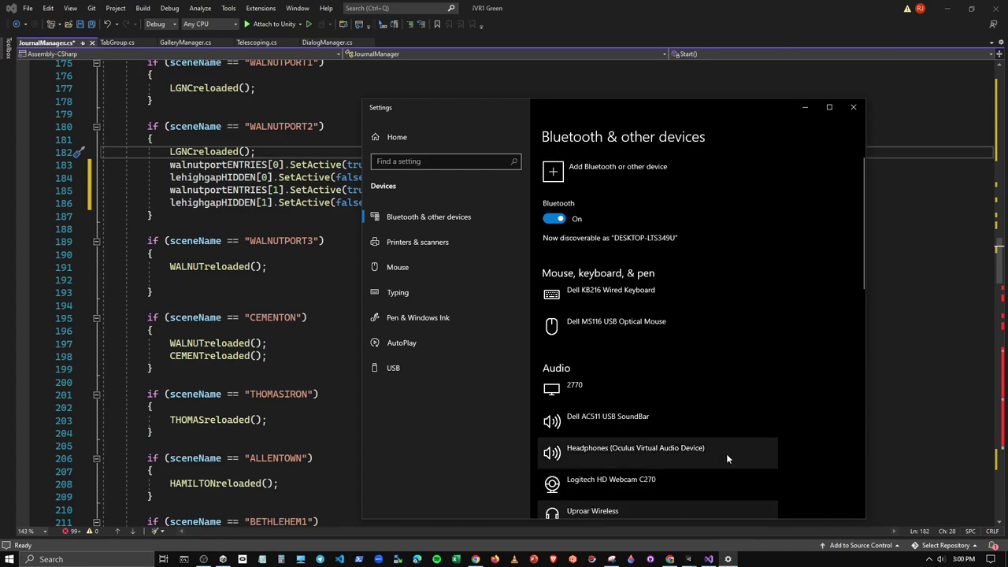
left_click(680, 485)
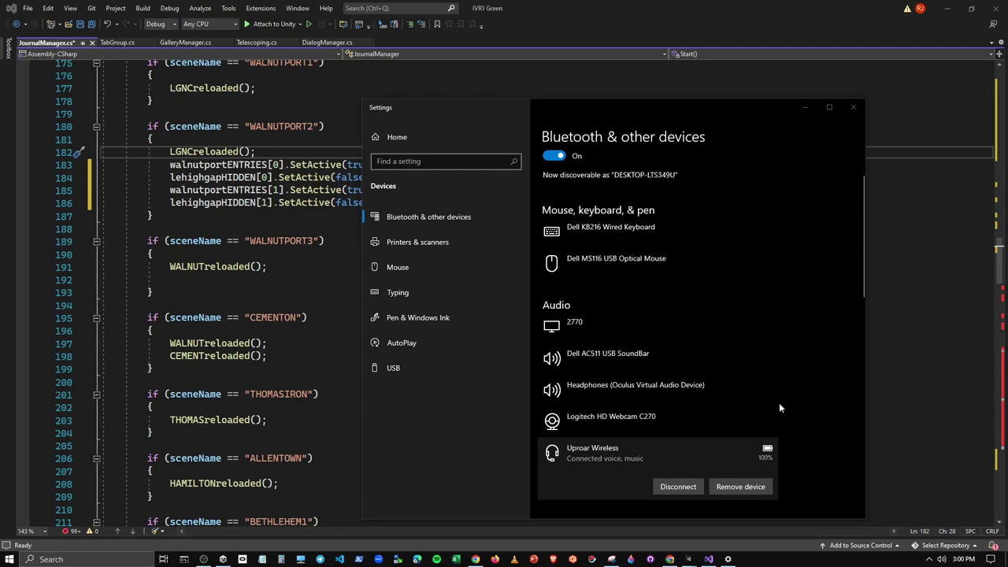
left_click(805, 107)
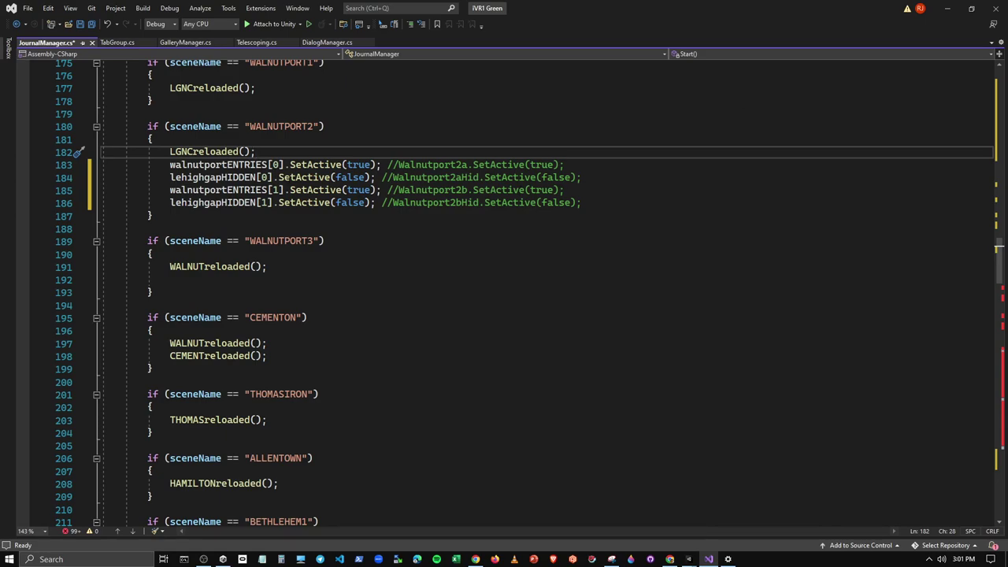
Step: Copy 'walnutport' from line 183 and make line 184 call walnutportHIDDEN[0]
scroll(359, 273, "up", 5)
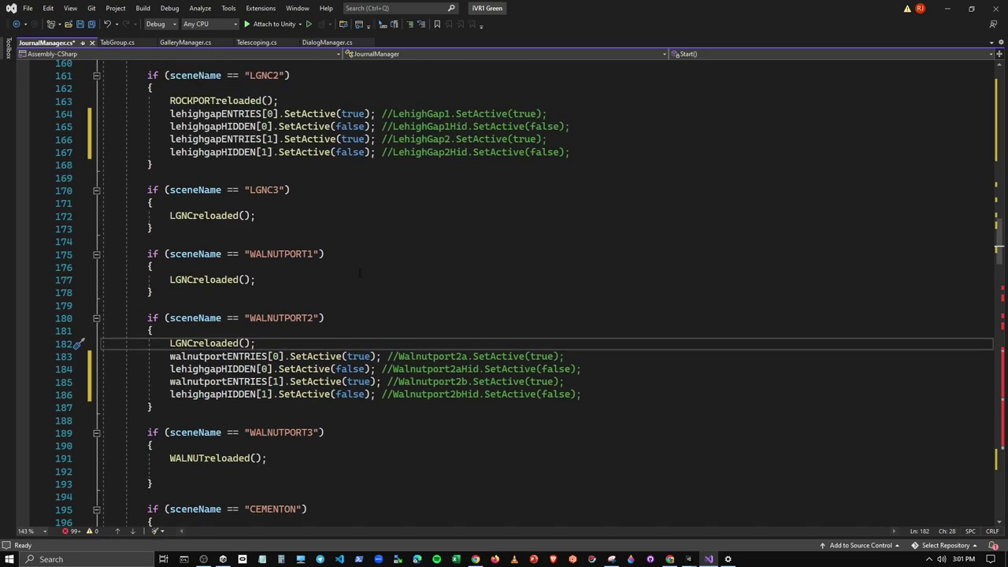
scroll(341, 341, "up", 3)
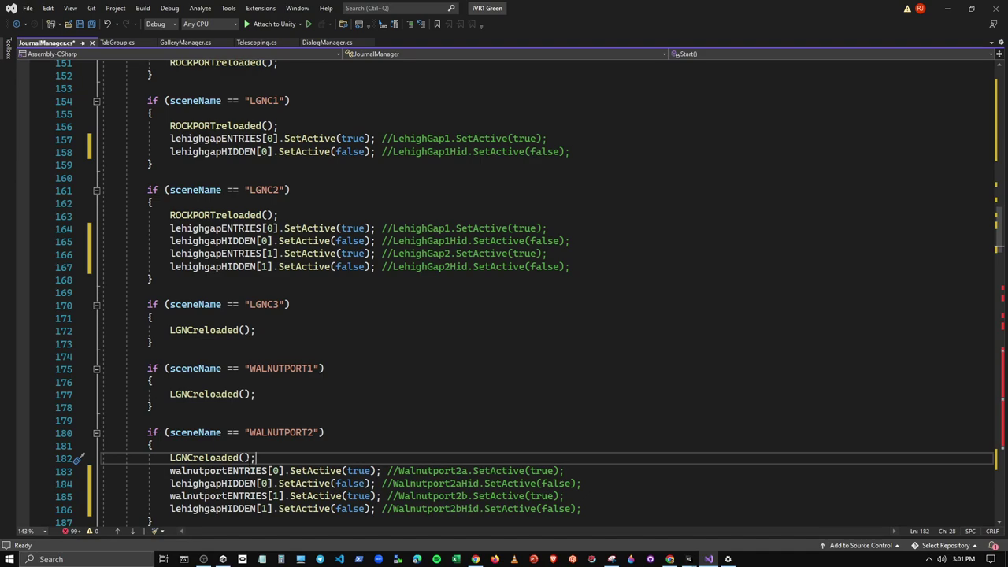
key("Down")
key("Home")
key("shift+Right")
key("shift+Right")
key("shift+Right")
key("ctrl+c")
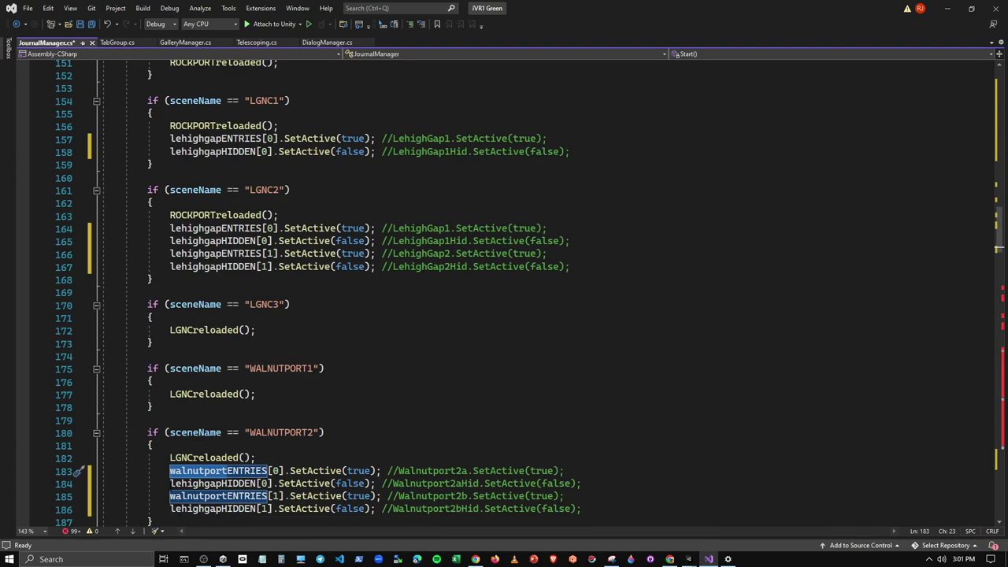
left_click(219, 484)
key("Right")
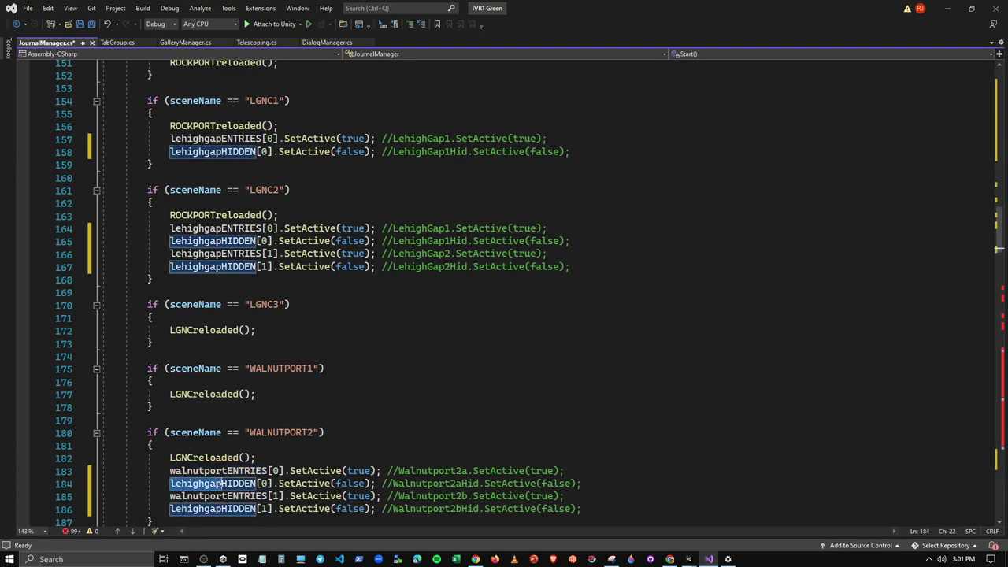
key("shift+Home")
key("ctrl+v")
Step: Replace lehighgap with walnutport on line 186, giving walnutportHIDDEN[1]
left_click_drag(169, 509, 222, 509)
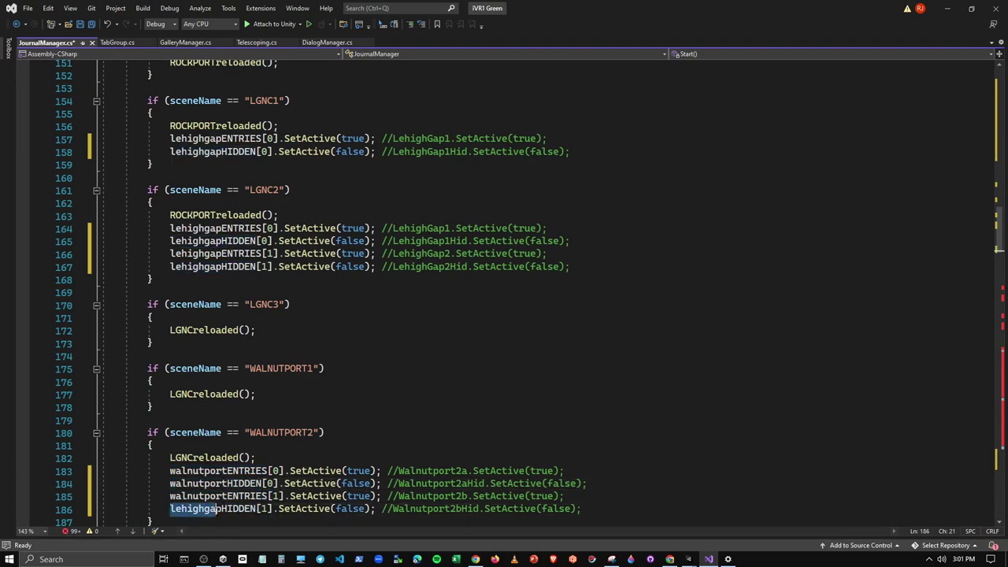
key("ctrl+v")
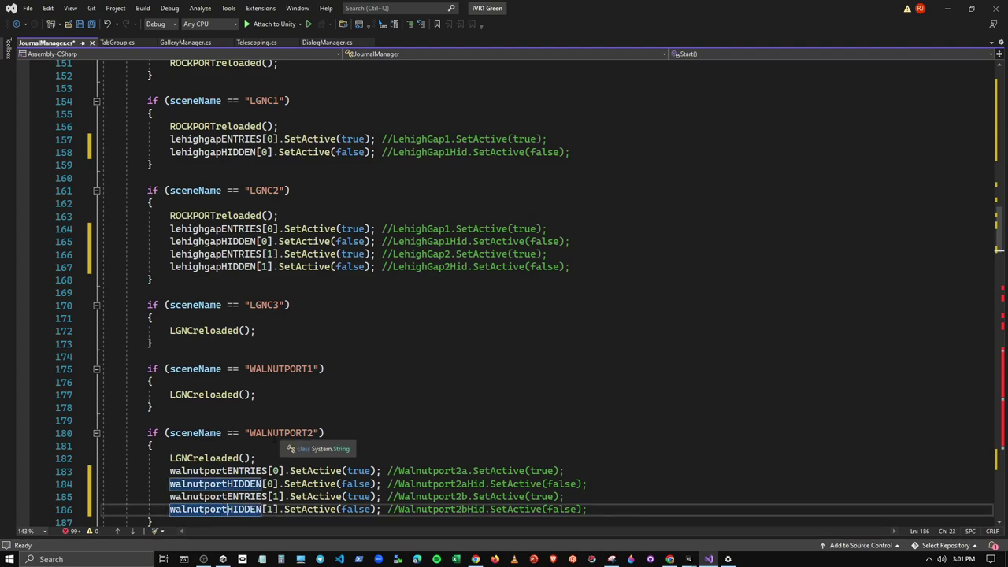
scroll(284, 438, "up", 5)
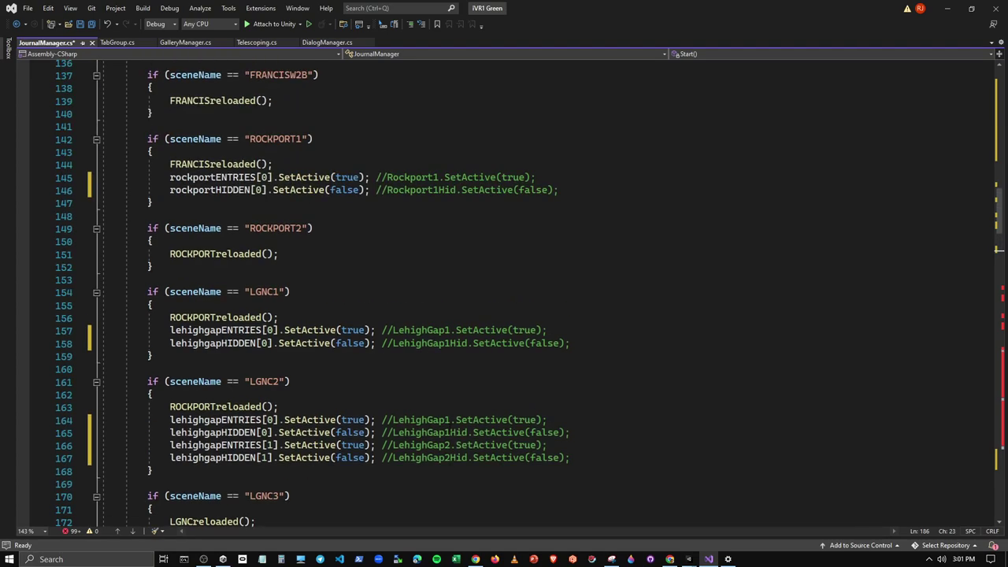
scroll(449, 427, "up", 5)
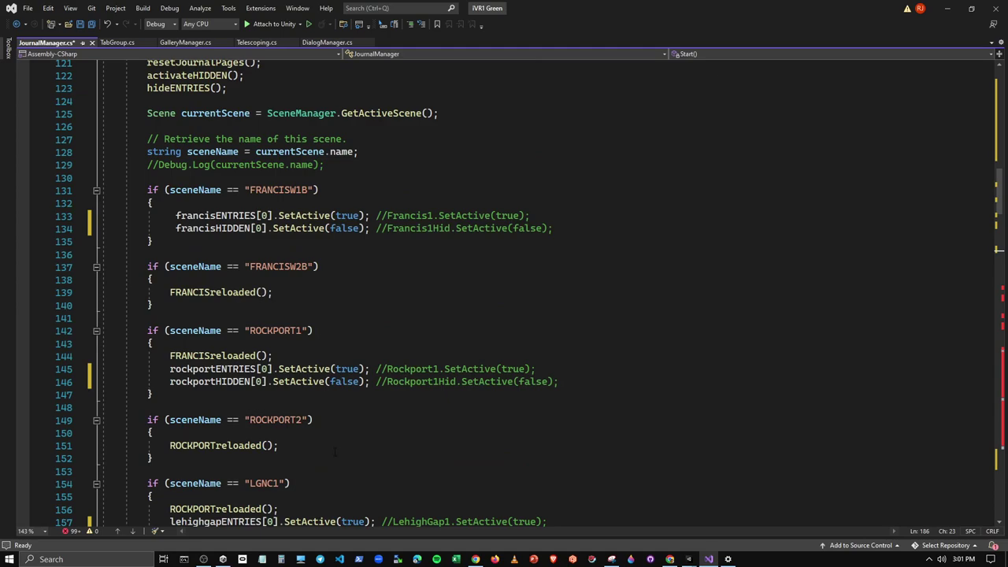
scroll(335, 452, "down", 5)
scroll(335, 451, "down", 7)
scroll(335, 451, "down", 1)
scroll(335, 451, "down", 6)
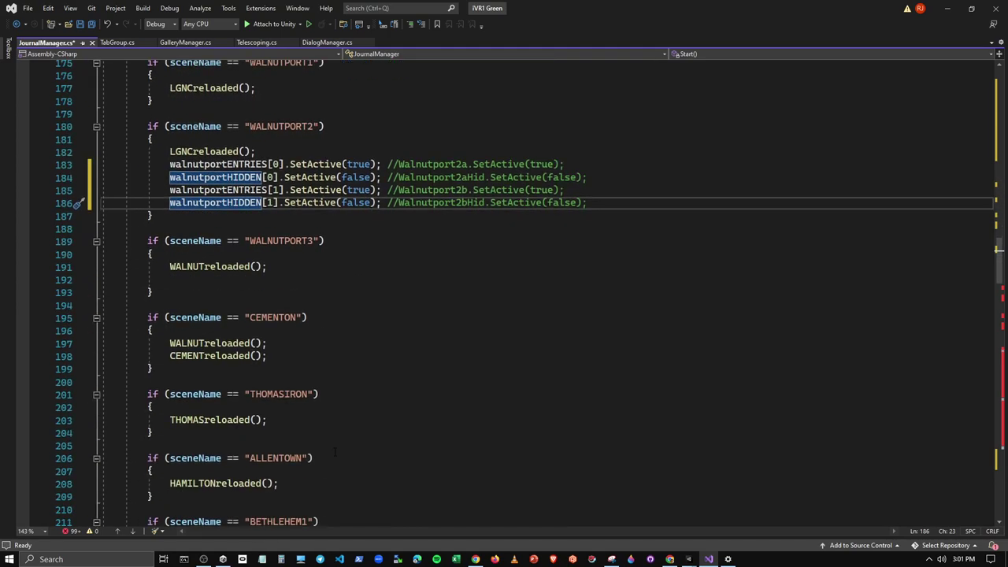
scroll(335, 452, "down", 5)
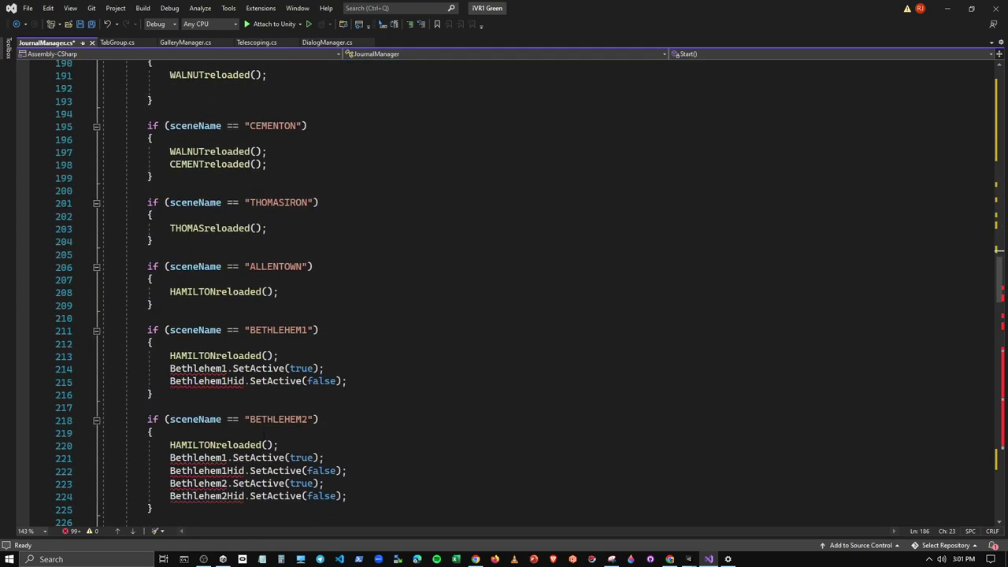
scroll(344, 433, "up", 6)
scroll(344, 433, "up", 7)
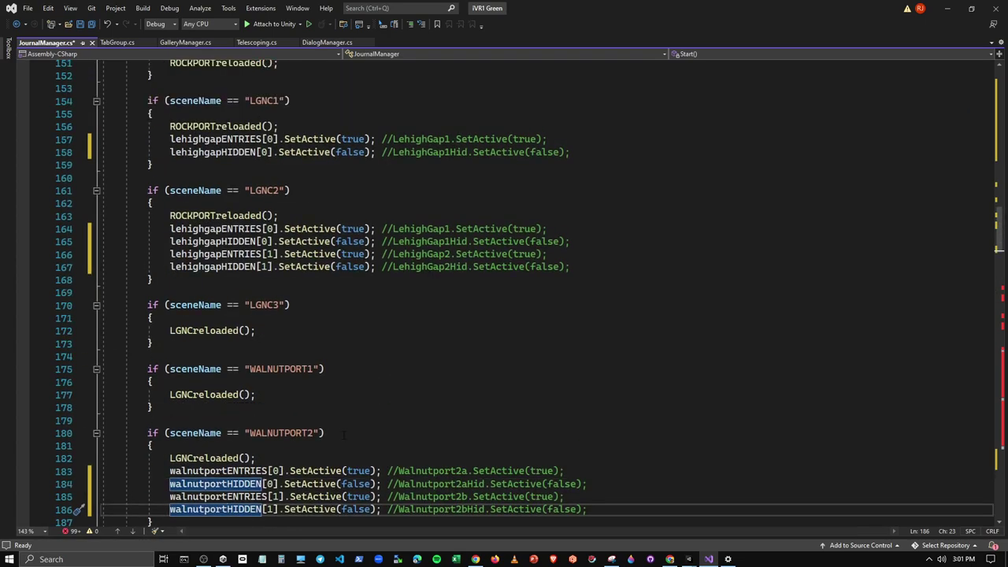
left_click_drag(170, 139, 392, 140)
key("ctrl+c")
Step: Add a bethlehemENTRIES[0] SetActive call before the Bethlehem1 line in the BETHLEHEM1 block
scroll(391, 140, "down", 11)
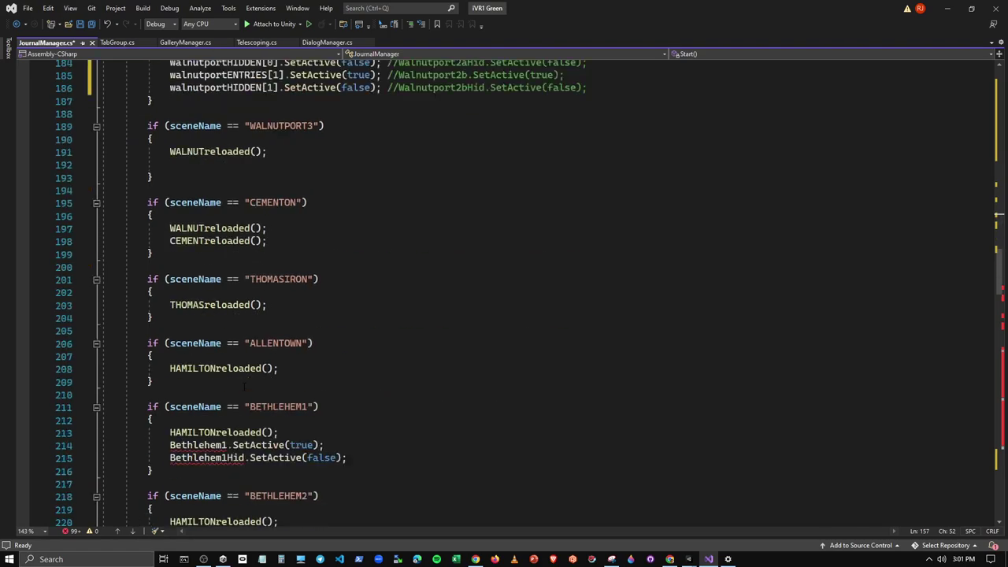
scroll(392, 140, "down", 1)
left_click(170, 406)
key("ctrl+v")
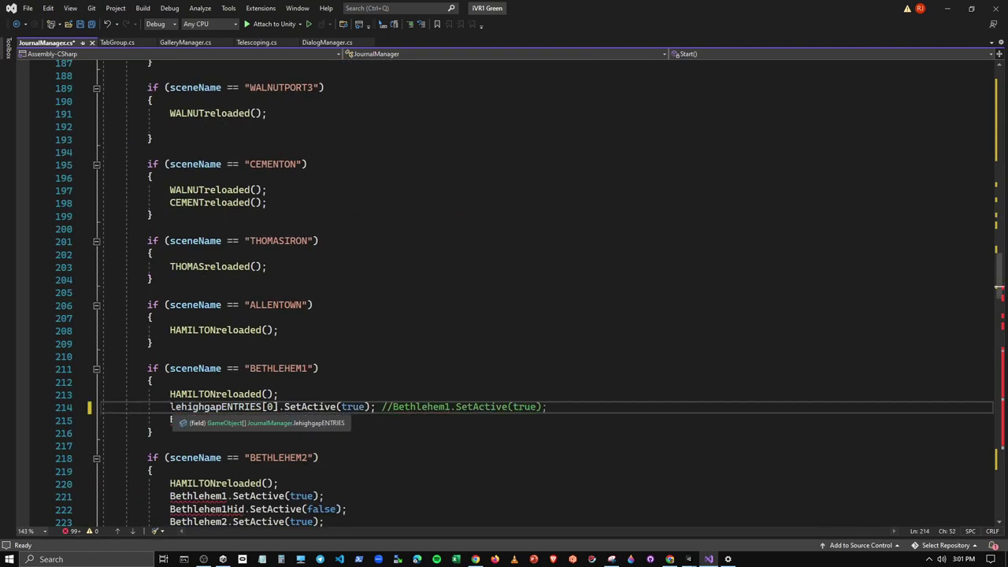
left_click_drag(170, 406, 218, 406)
type("beth")
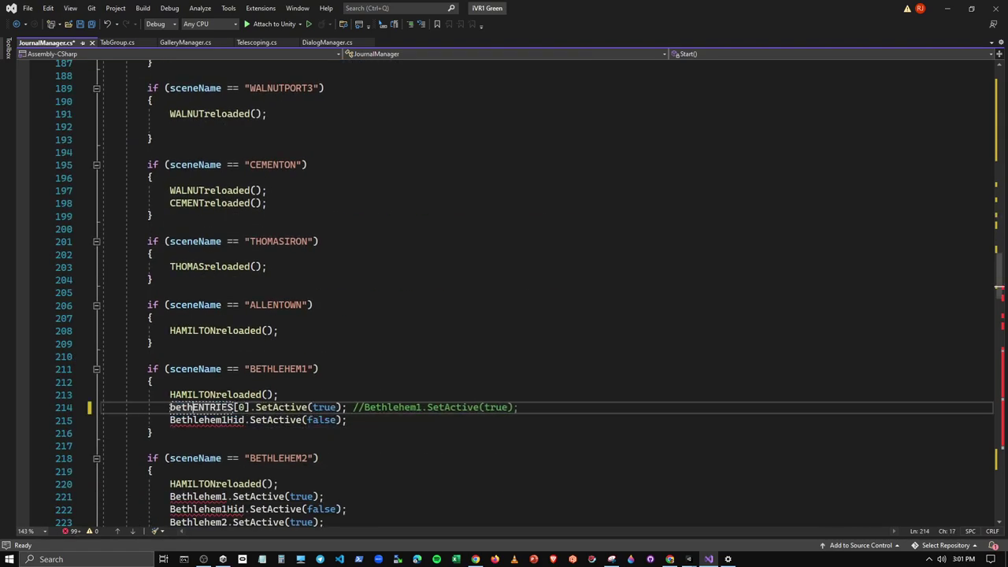
type("lehe")
key("BackSpace")
type("m")
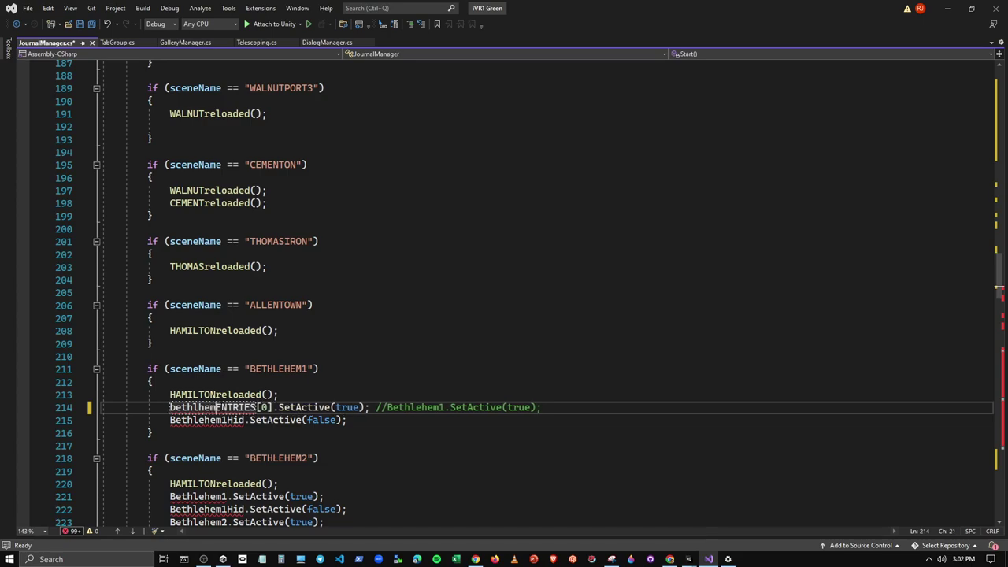
left_click(198, 407)
type("e")
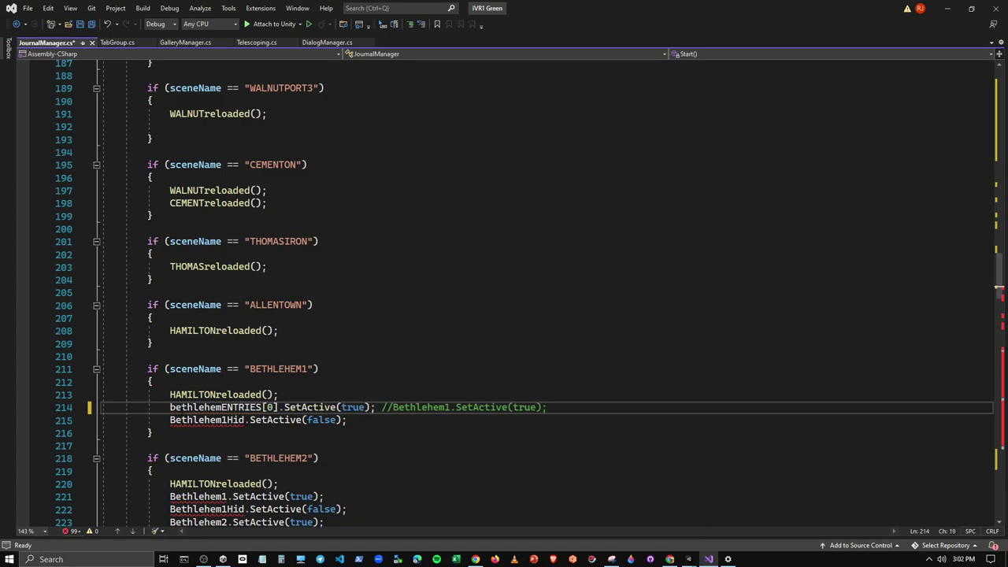
Step: Add a bethlehemHIDDEN[0] SetActive call before the Bethlehem1Hid line
scroll(505, 299, "up", 8)
scroll(504, 299, "up", 5)
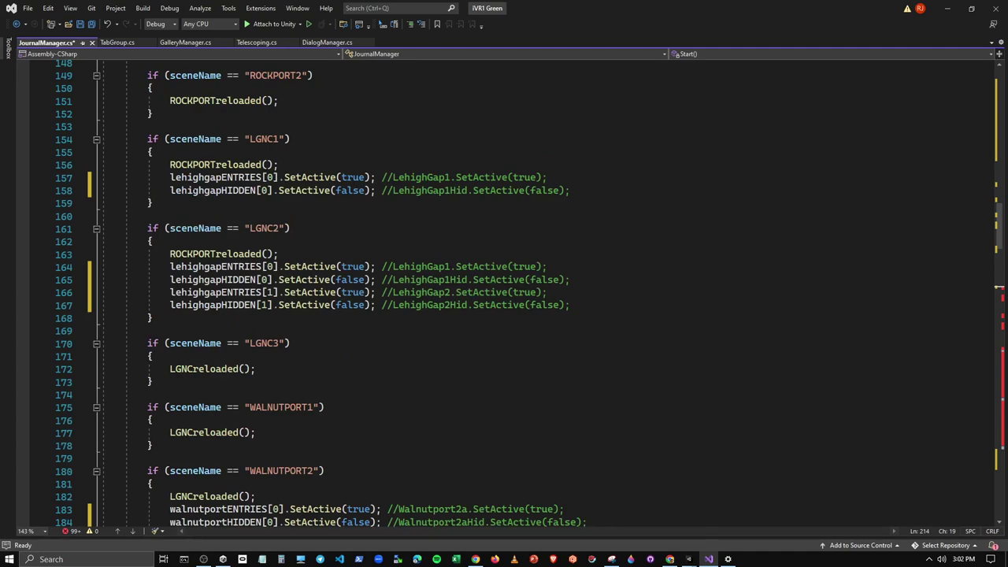
left_click_drag(170, 190, 375, 190)
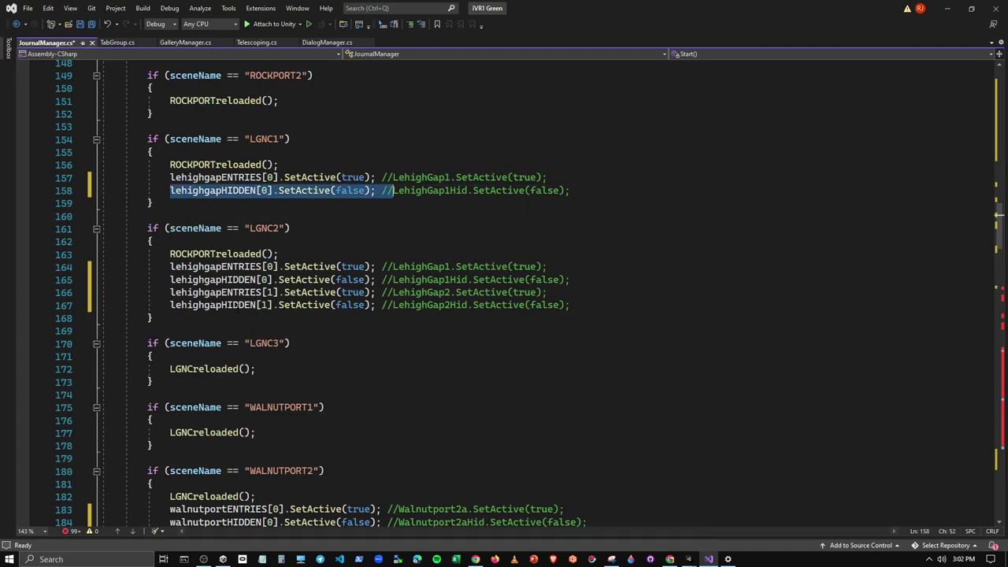
scroll(375, 190, "down", 11)
scroll(211, 420, "down", 1)
type("lehighgapHIDDEN[0].SetActive(false); //")
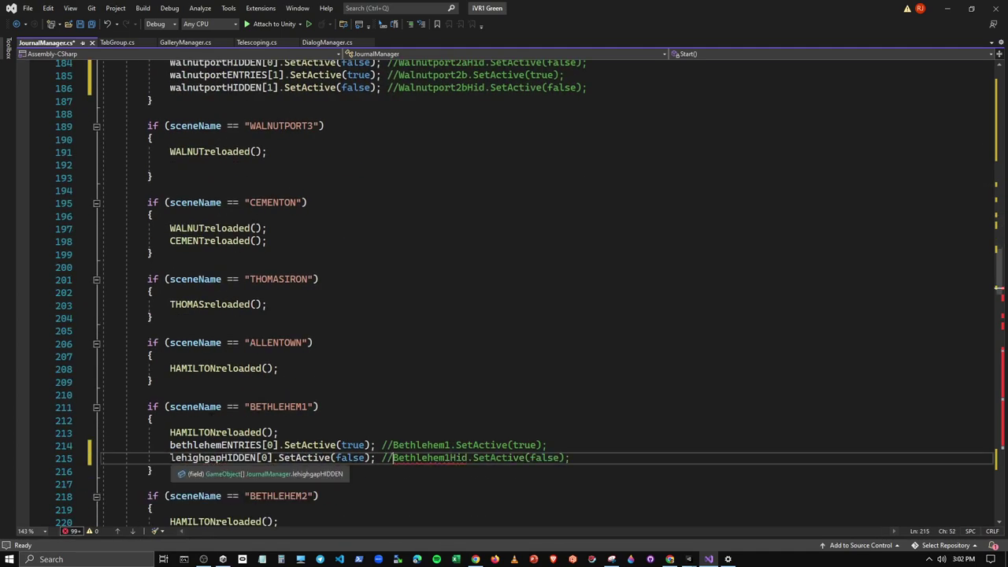
key("shift+Right")
key("shift+Right")
key("shift+Right")
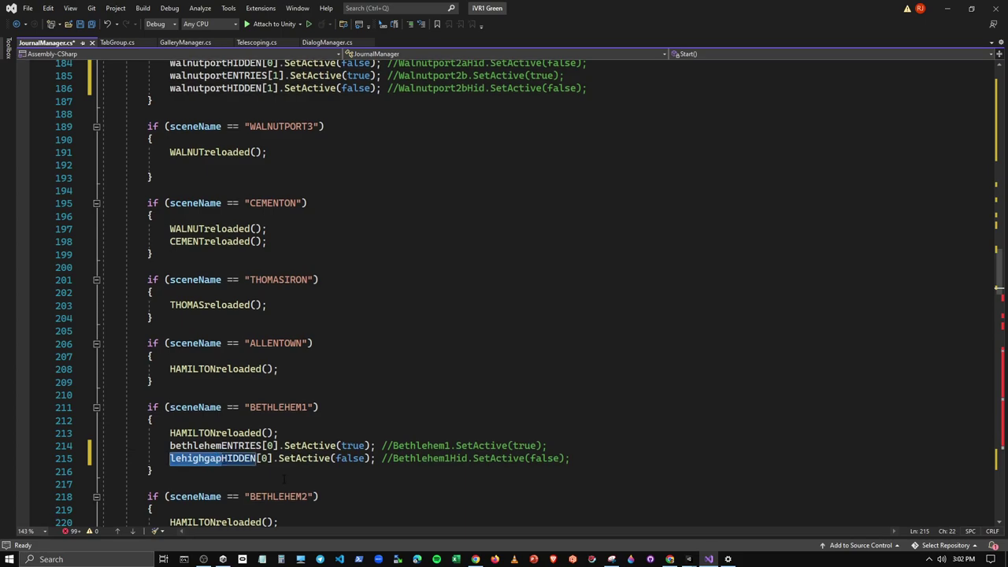
type("bethlehem")
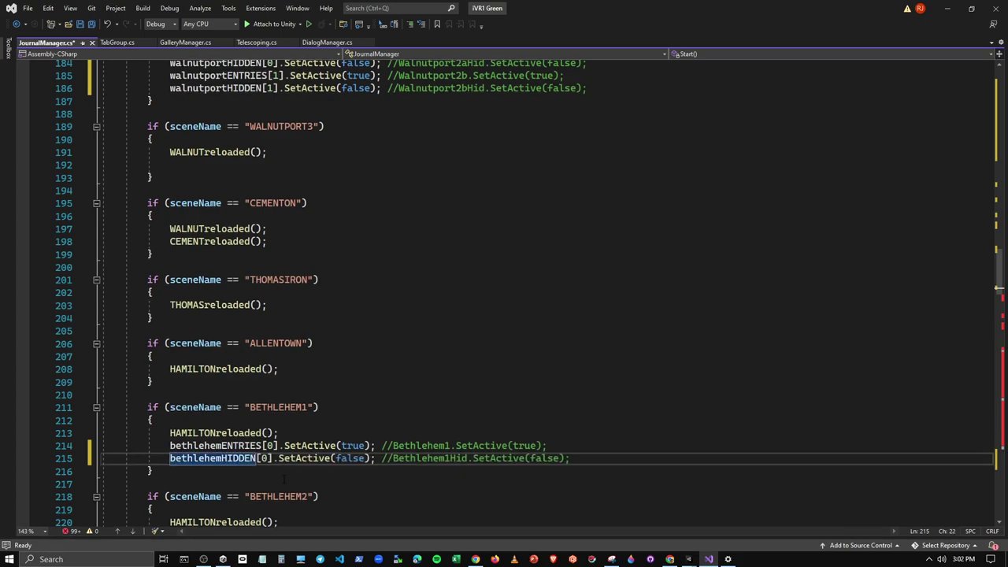
Step: Replace the old Bethlehem1 lines in BETHLEHEM2 with the two bethlehem array calls
scroll(287, 397, "down", 3)
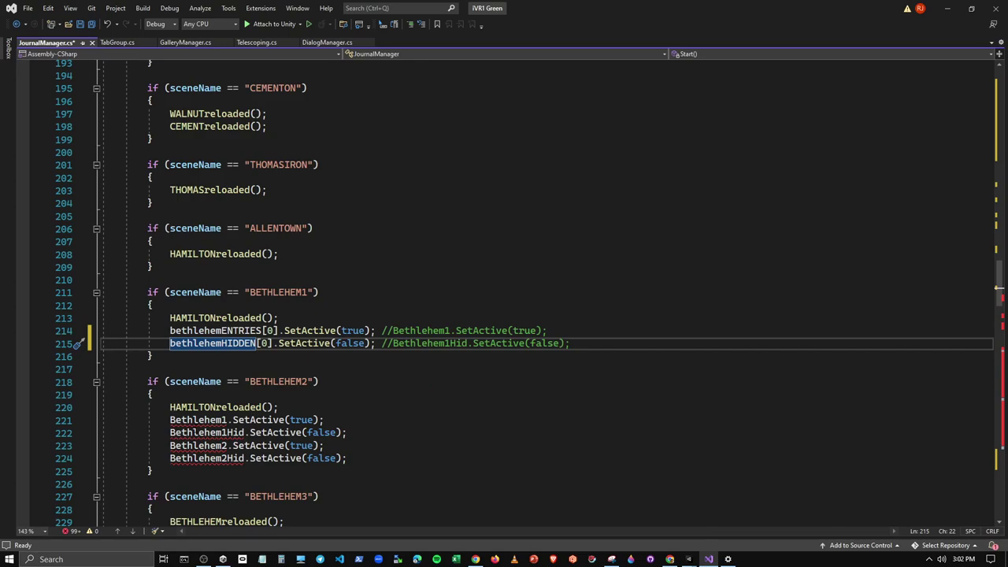
left_click_drag(594, 345, 169, 331)
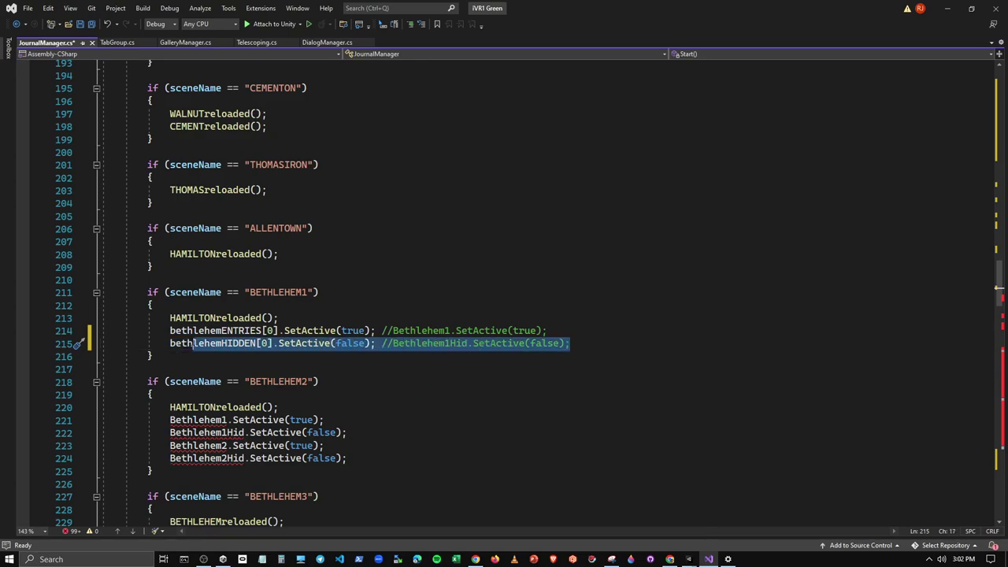
left_click_drag(346, 432, 170, 420)
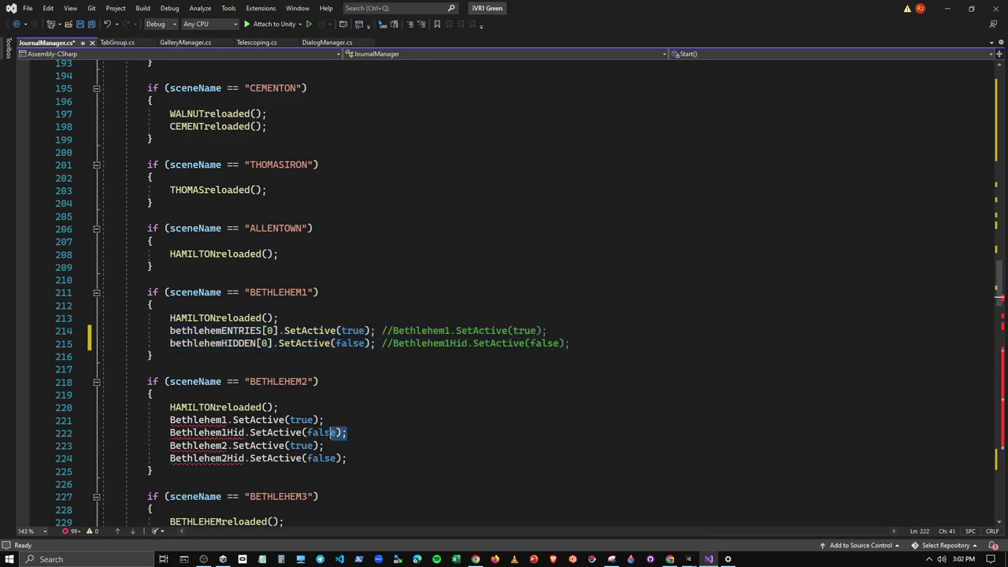
type("bethlehemENTRIES[0].SetActive(true); //Bethlehem1.SetActive(true);             bethlehemHIDDEN[0].SetActive(false); //Bethlehem1Hid.SetActive(false);")
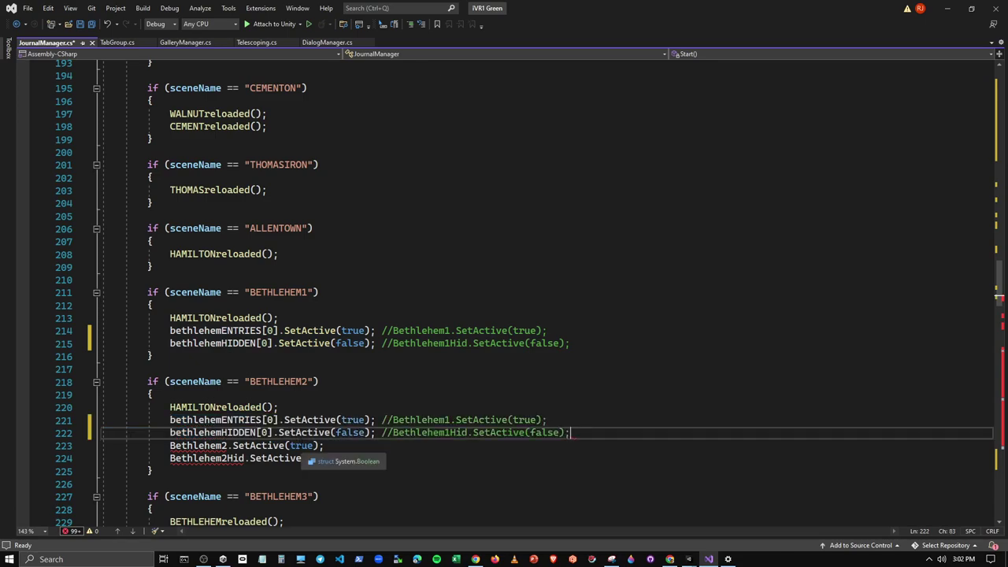
Step: Insert bethlehemENTRIES[1] and bethlehemHIDDEN[1] calls before Bethlehem2 and Bethlehem2Hid, commenting the old lines
left_click_drag(170, 420, 392, 420)
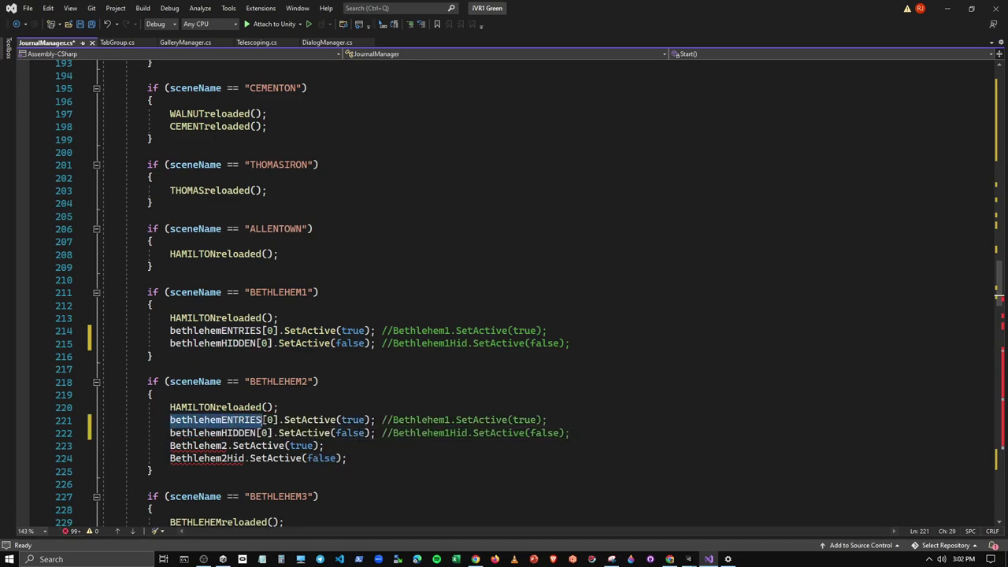
key("ctrl+c")
left_click(170, 446)
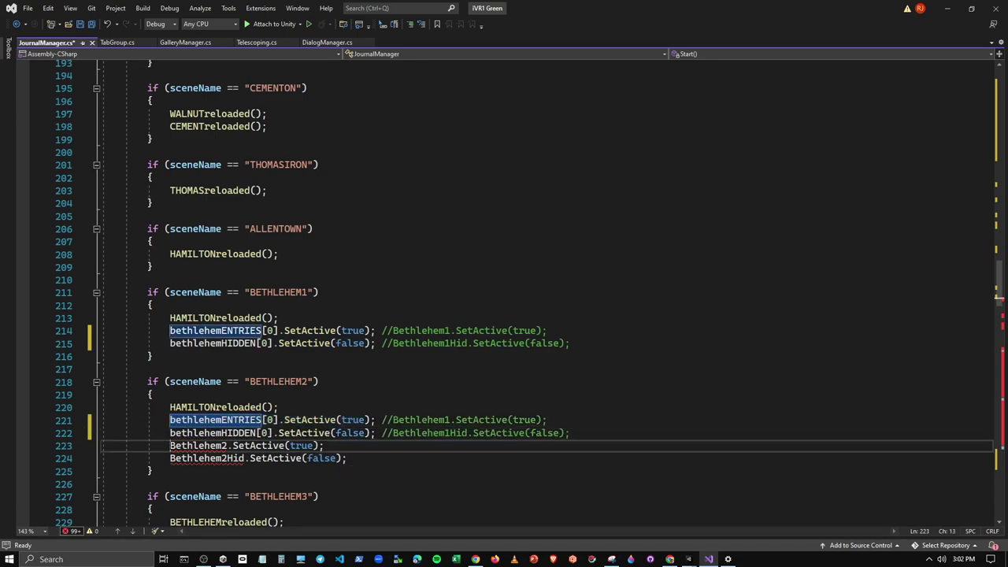
key("ctrl+v")
double_click(270, 446)
type("1")
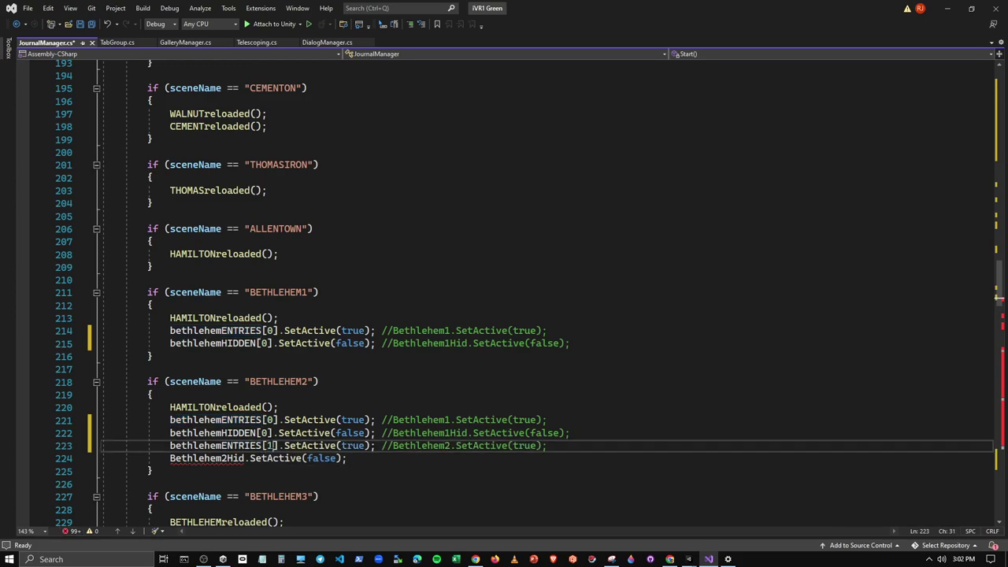
left_click_drag(171, 433, 391, 433)
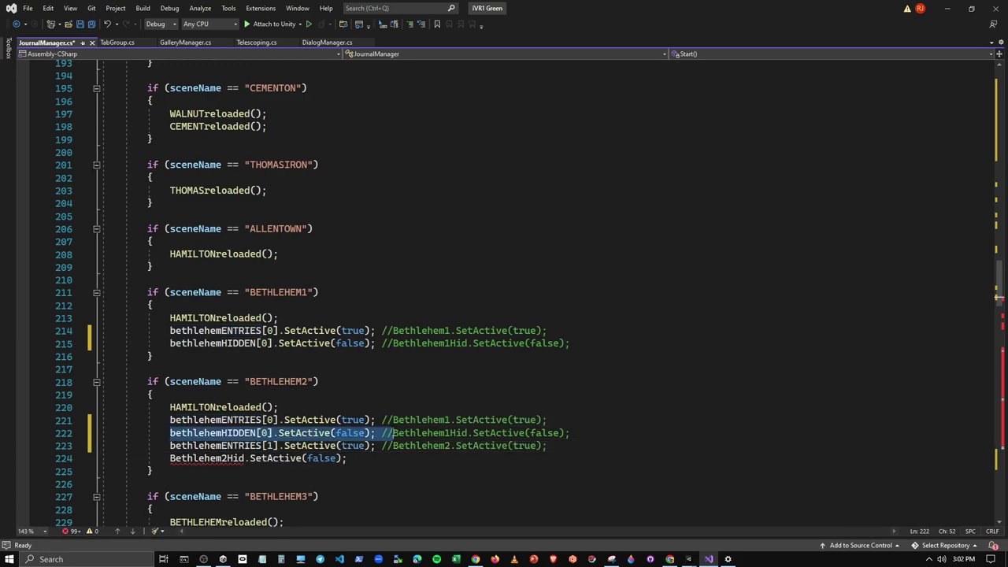
key("ctrl+c")
left_click(170, 459)
key("ctrl+v")
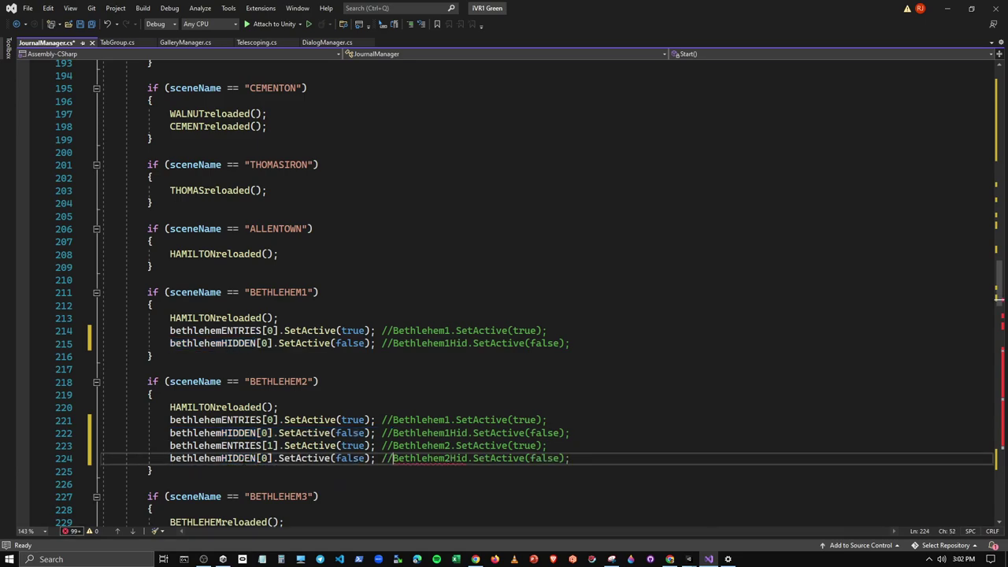
double_click(268, 459)
type("1")
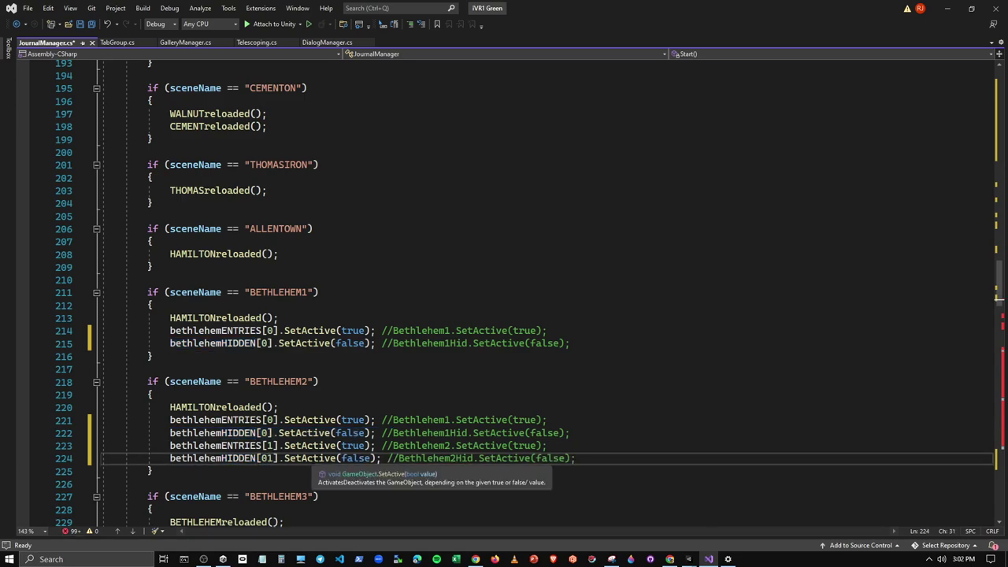
scroll(504, 299, "down", 2)
Step: Add an eastonENTRIES[0] SetActive call before the Easton1 line in the EASTON1 block
scroll(504, 299, "down", 3)
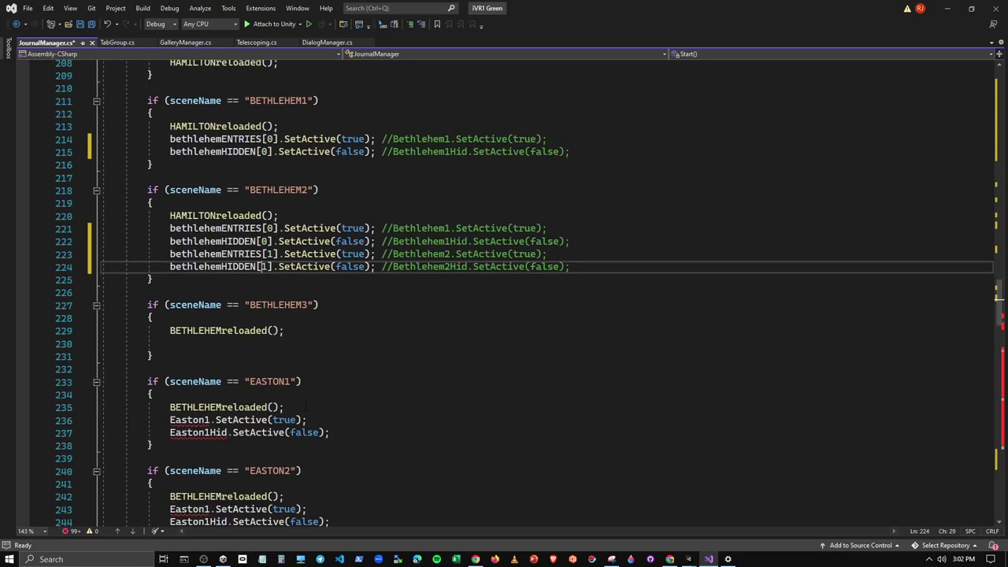
left_click_drag(170, 138, 392, 138)
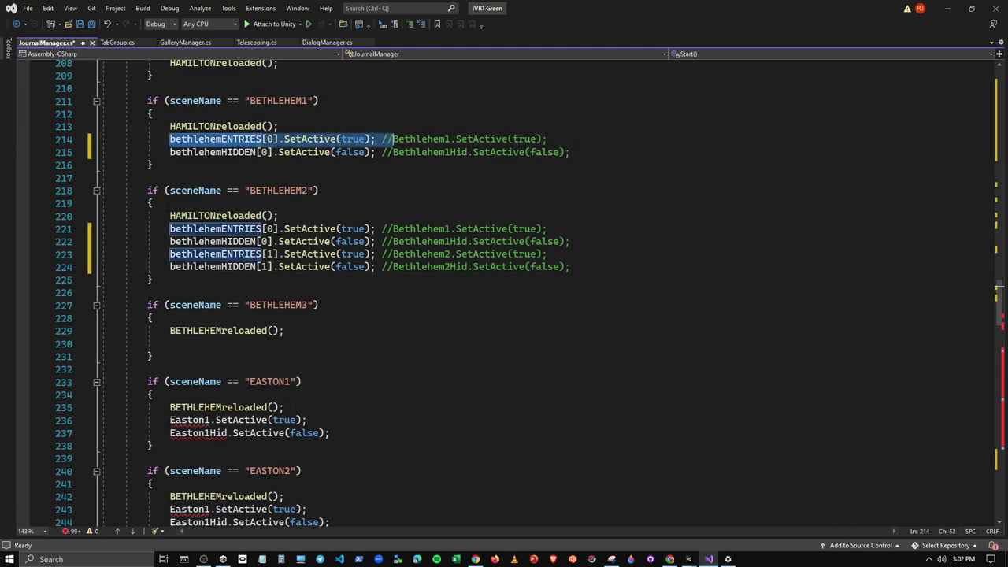
key("ctrl+c")
left_click(170, 420)
key("ctrl+v")
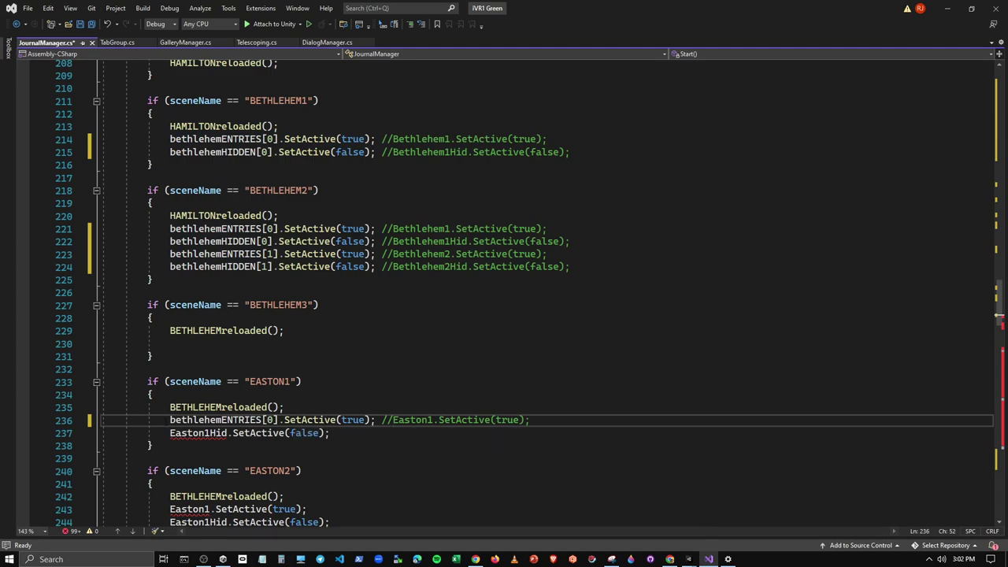
left_click_drag(170, 420, 226, 420)
type("easto")
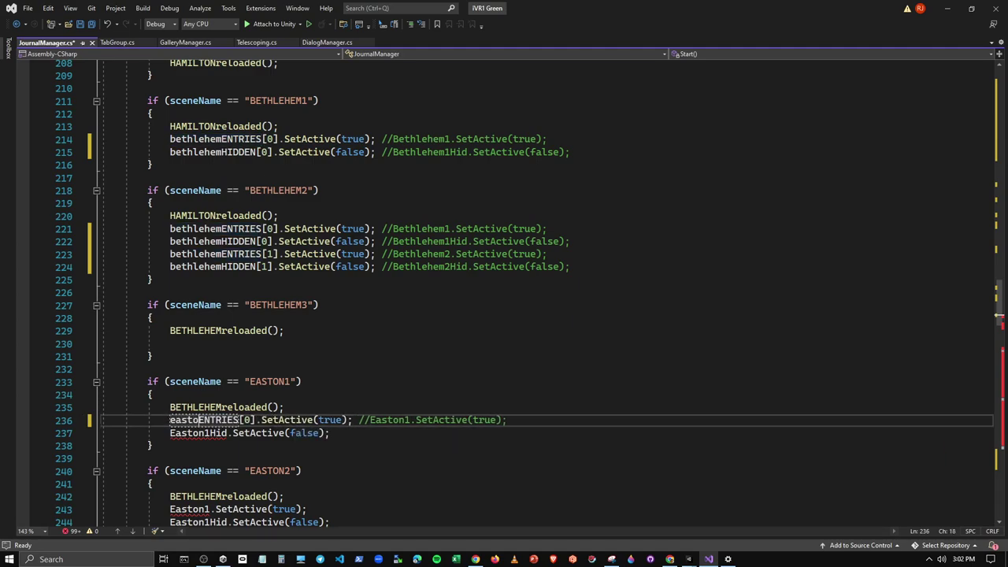
type("n")
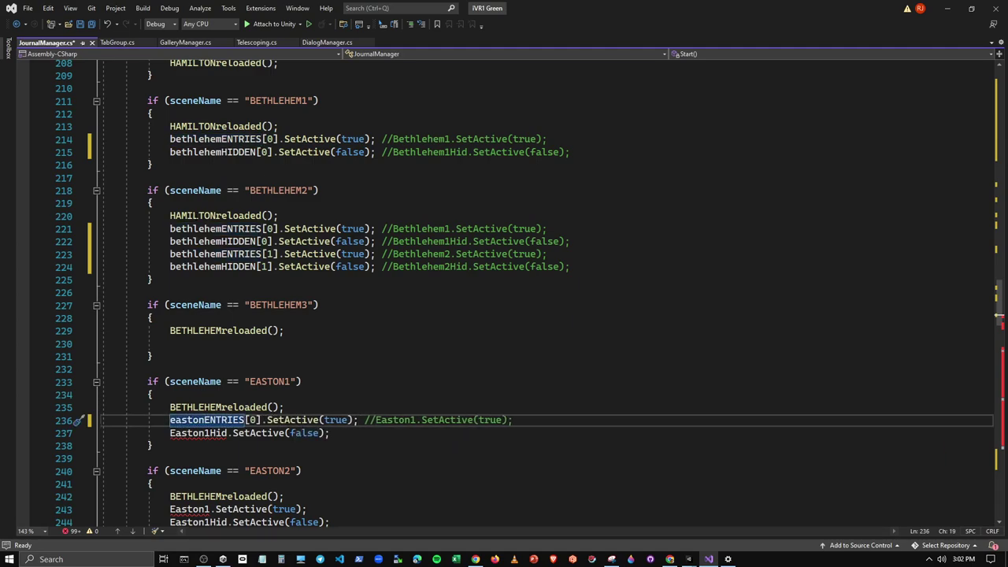
Step: Add an eastonHIDDEN[0] SetActive call before the Easton1Hid line
left_click_drag(170, 152, 392, 152)
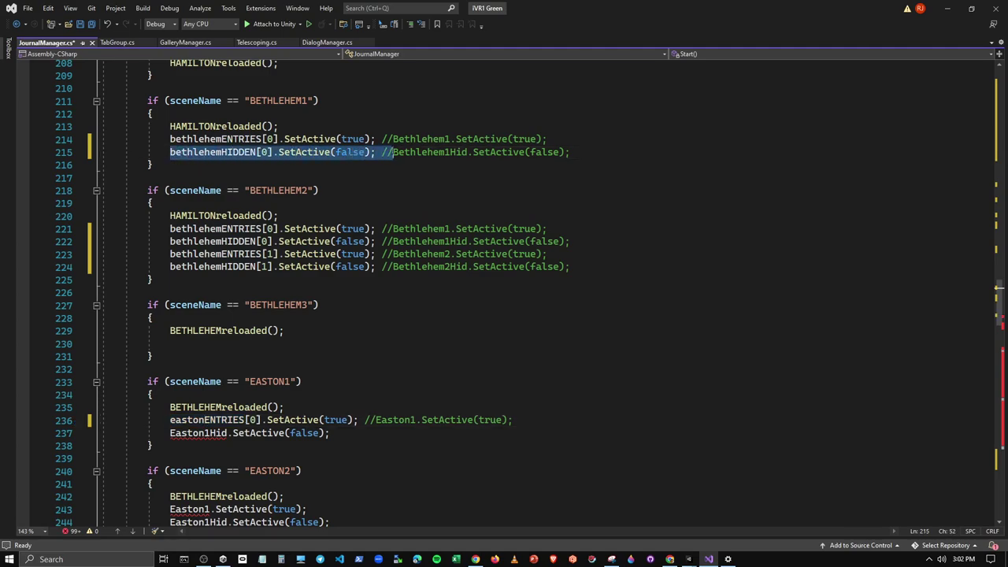
key("ctrl+c")
left_click(170, 433)
key("ctrl+v")
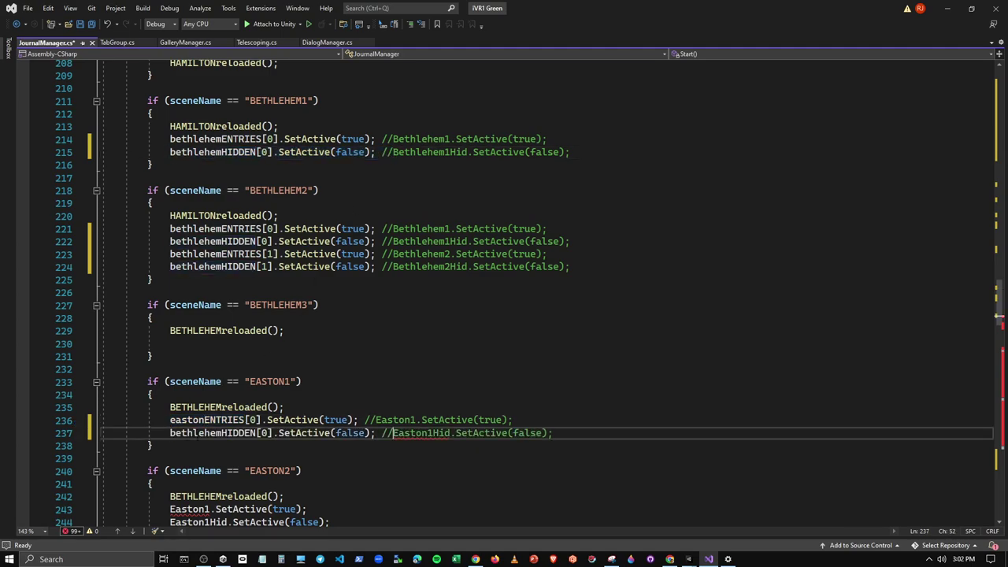
left_click_drag(170, 433, 222, 433)
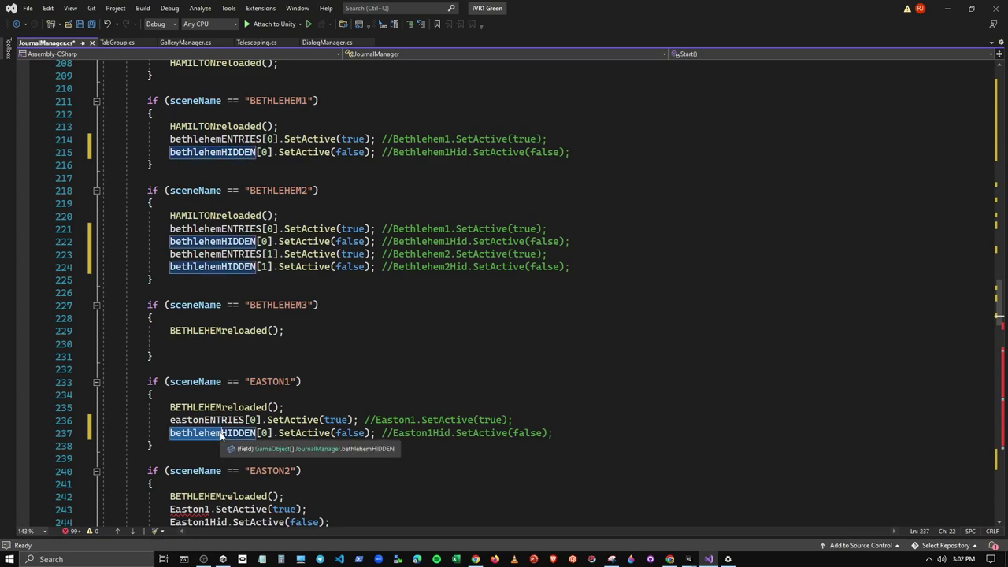
type("easton")
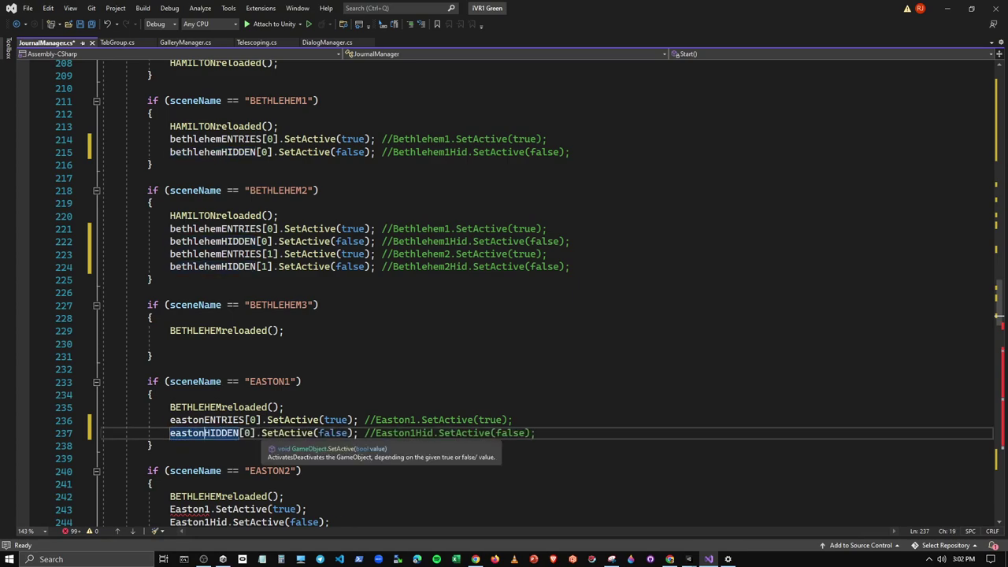
Step: Replace the old Easton1 lines in EASTON2 with the two easton array calls
scroll(505, 291, "down", 2)
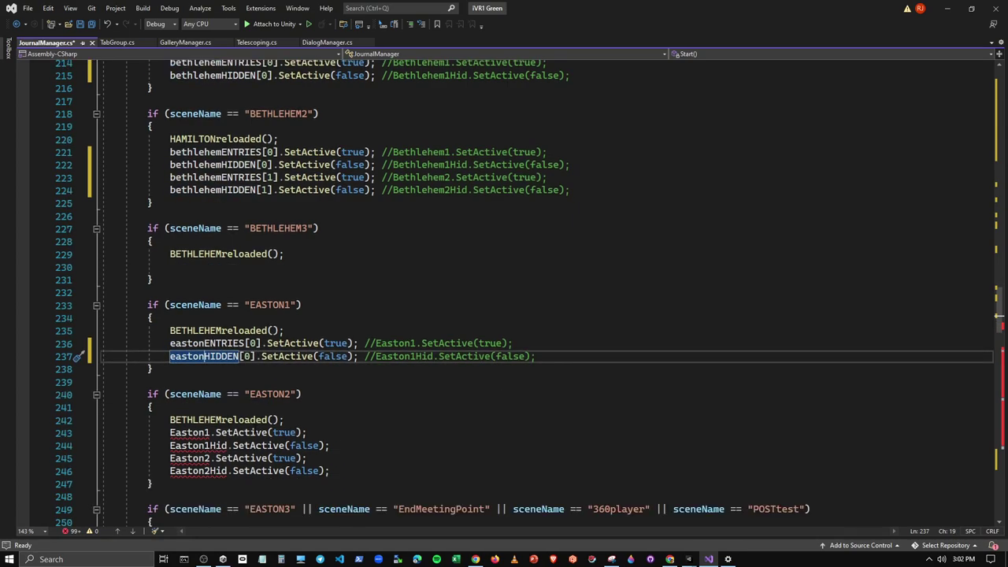
left_click_drag(170, 343, 502, 368)
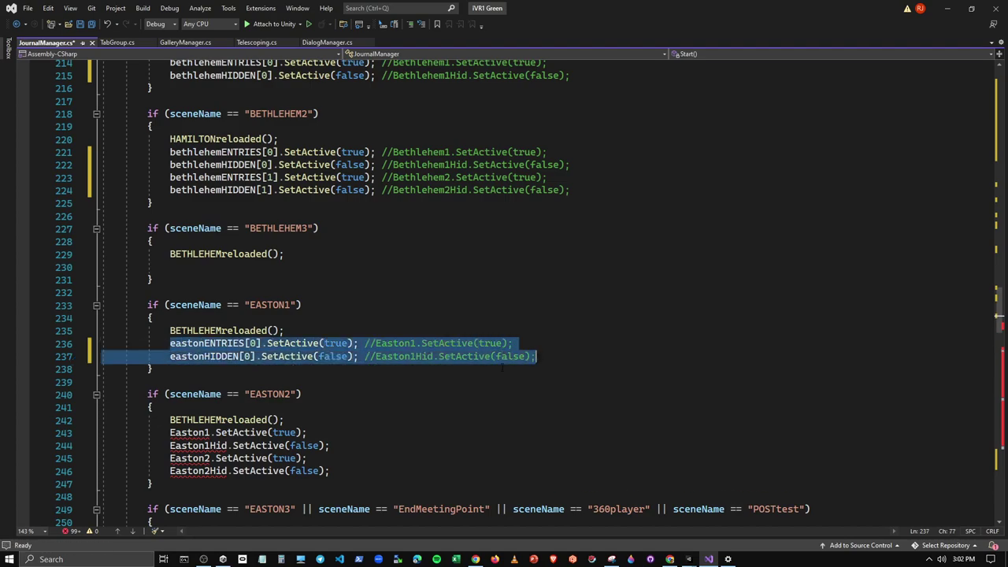
left_click_drag(170, 432, 332, 446)
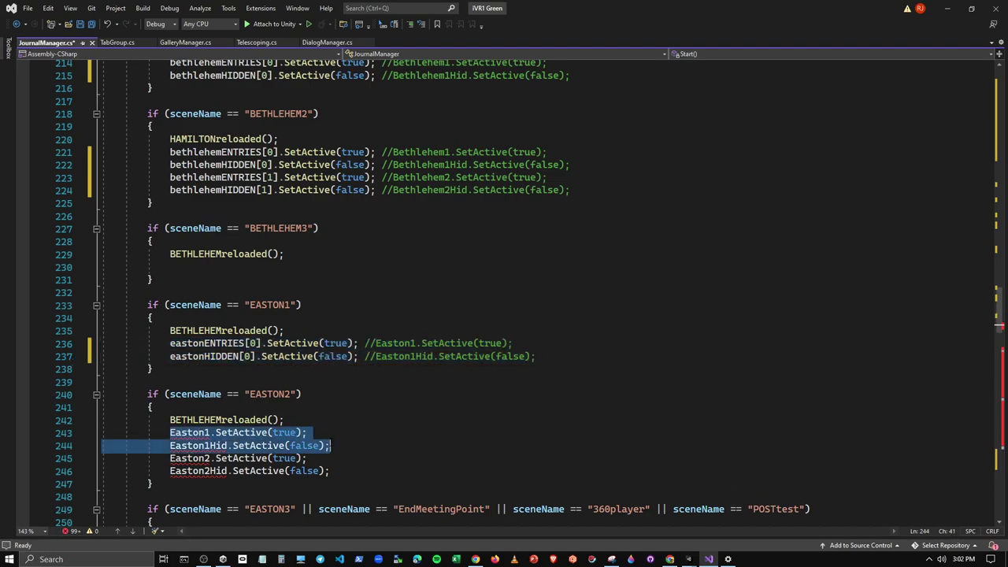
key("ctrl+v")
Step: Insert eastonENTRIES[1] and eastonHIDDEN[1] calls before Easton2 and Easton2Hid, commenting the old lines
left_click_drag(170, 432, 371, 433)
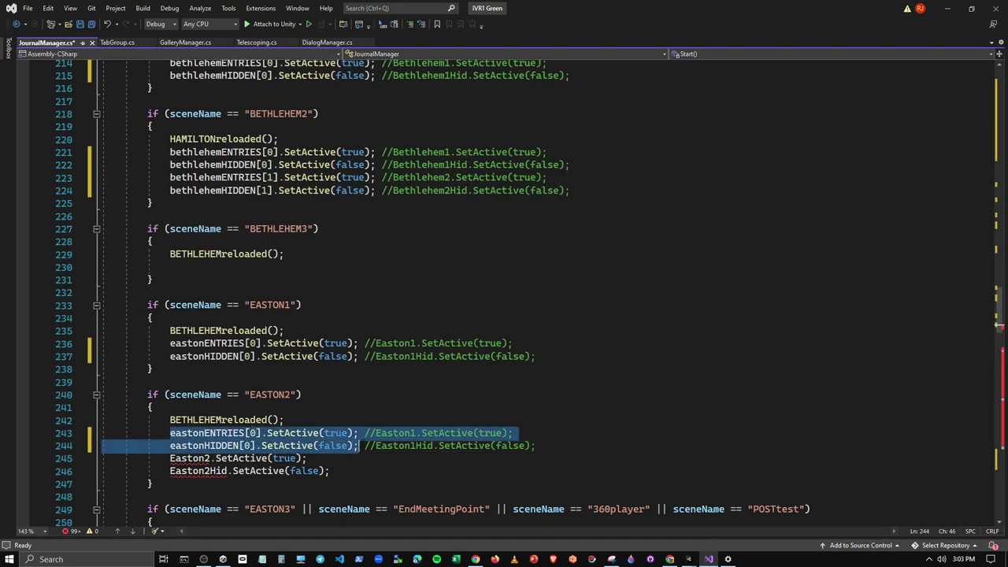
key("ctrl+c")
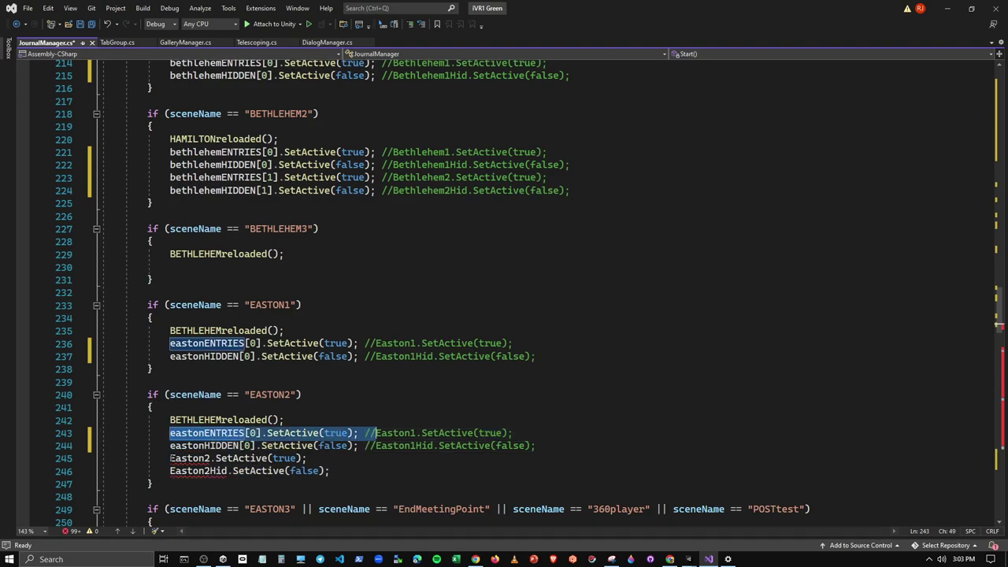
left_click(170, 458)
key("ctrl+v")
double_click(254, 458)
type("1")
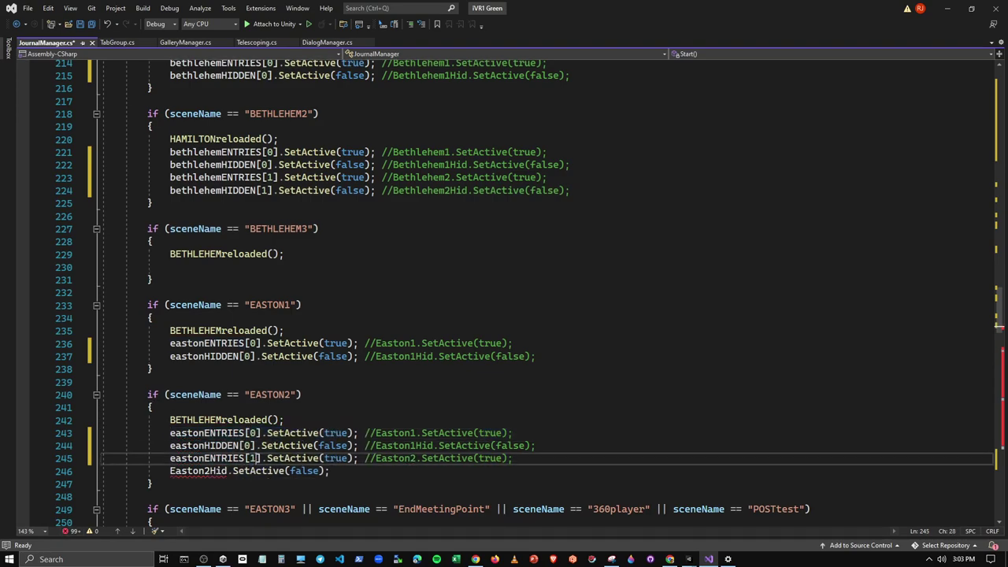
left_click_drag(170, 445, 376, 445)
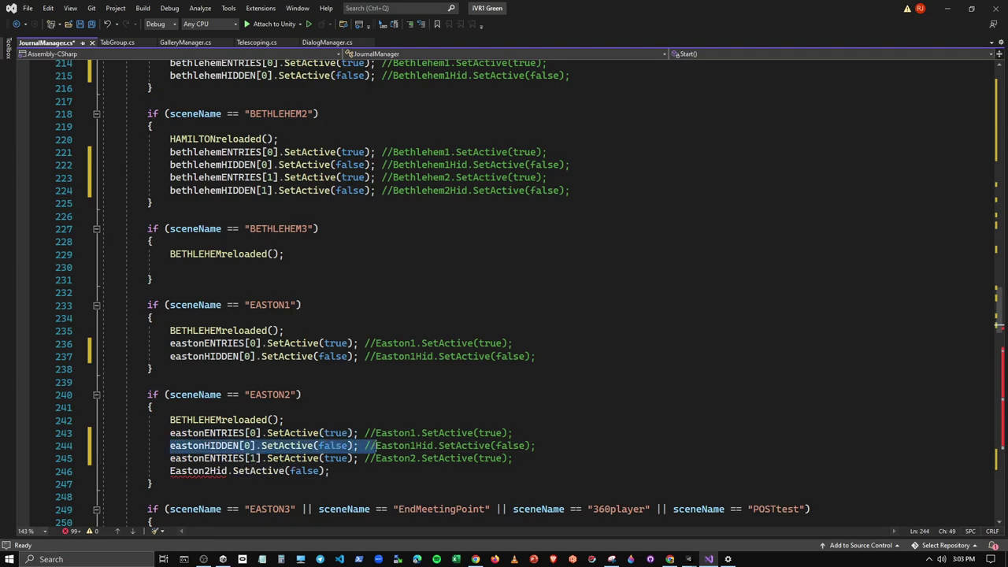
key("ctrl+c")
left_click(170, 470)
key("ctrl+v")
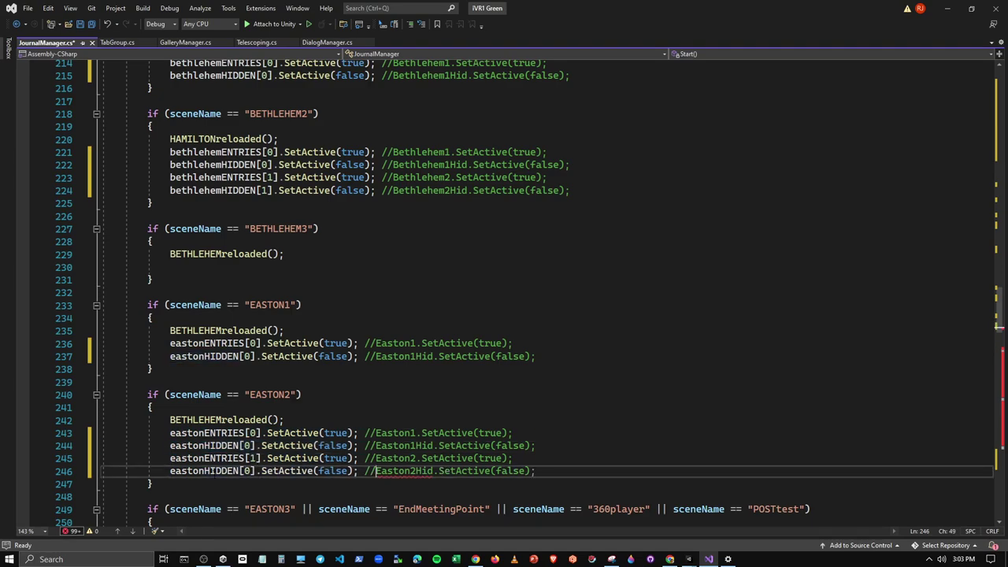
key("BackSpace")
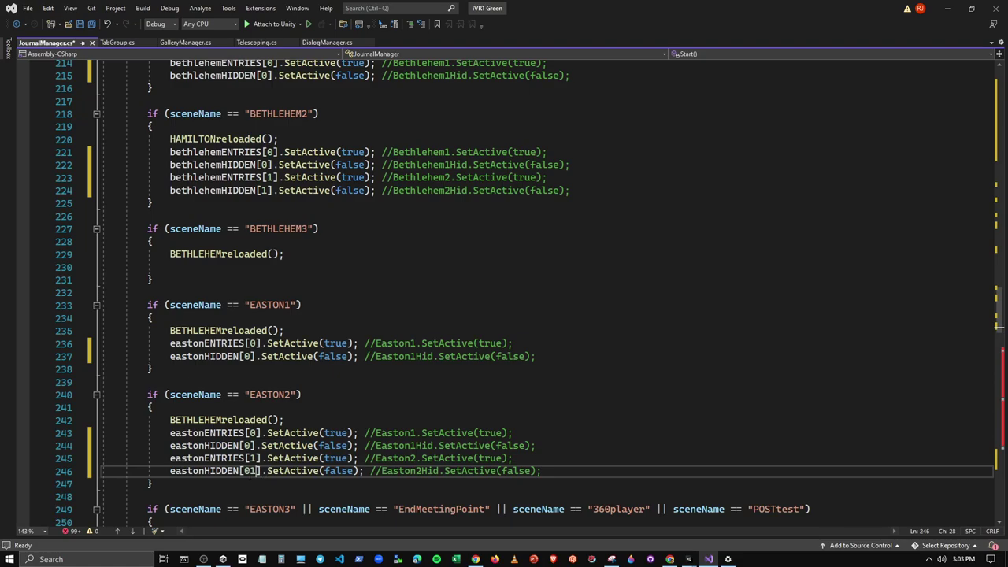
type("1")
scroll(207, 364, "down", 3)
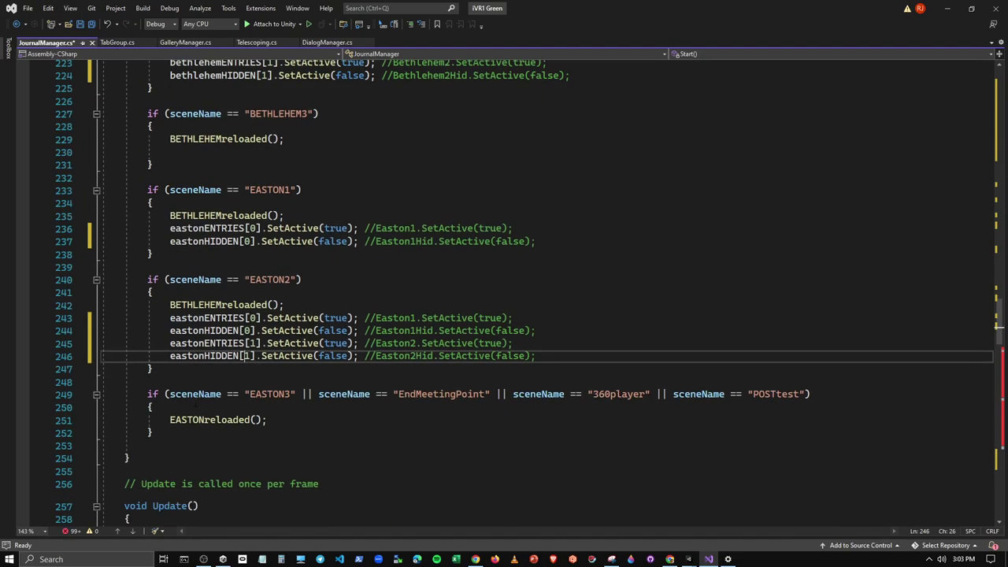
scroll(206, 364, "down", 5)
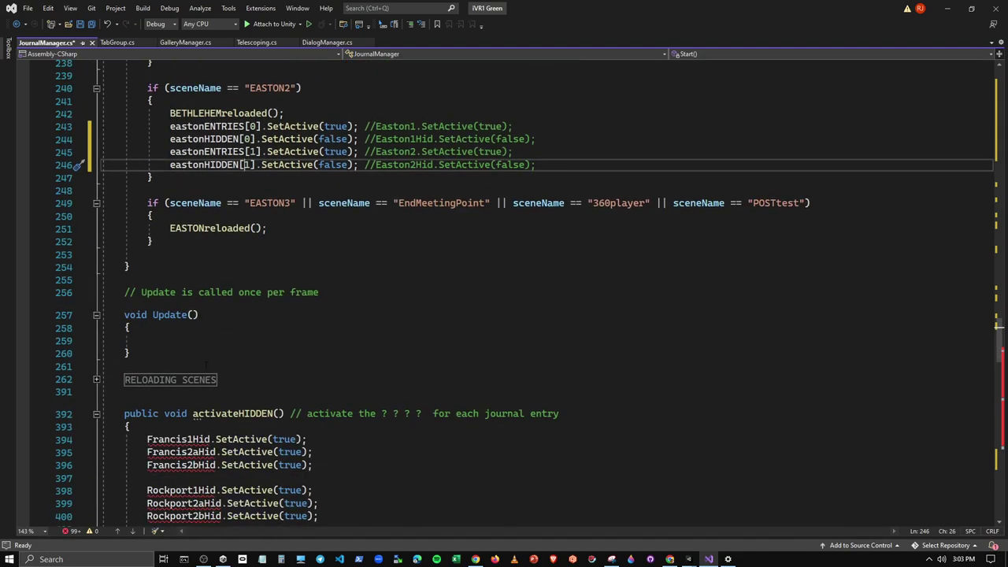
Step: Save JournalManager.cs with Save All, then scroll through the rewritten scene blocks to review them
left_click(80, 23)
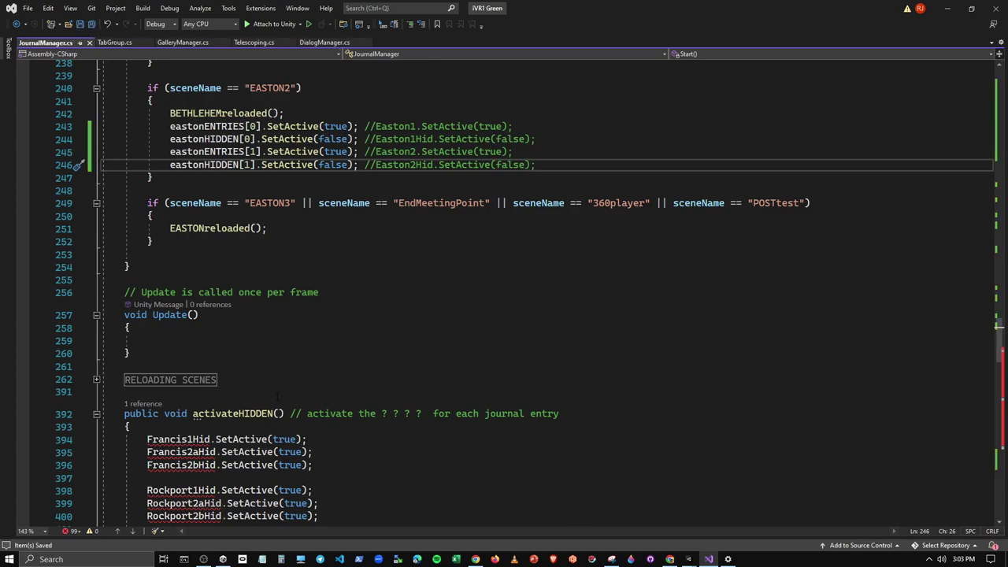
scroll(280, 390, "down", 6)
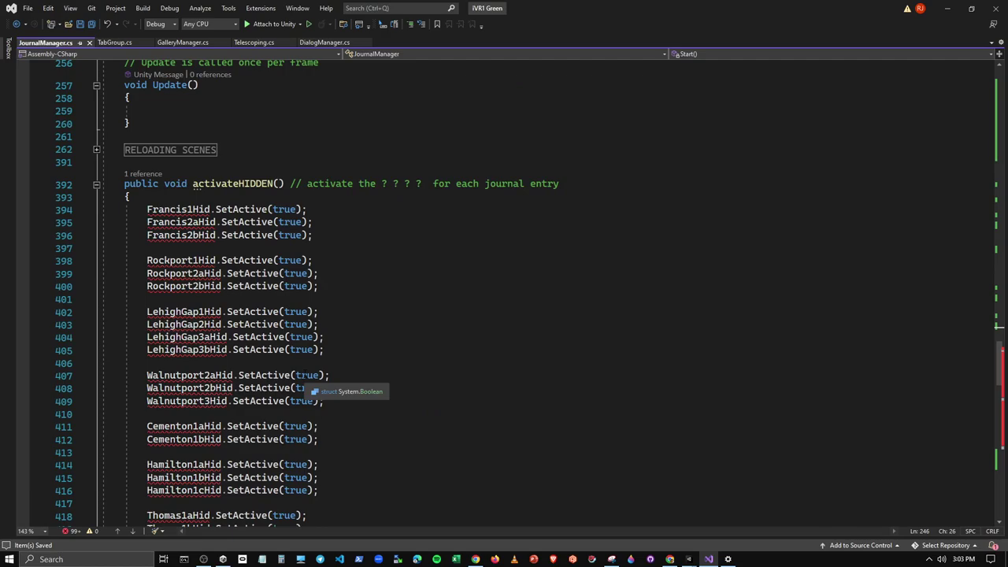
scroll(385, 297, "up", 5)
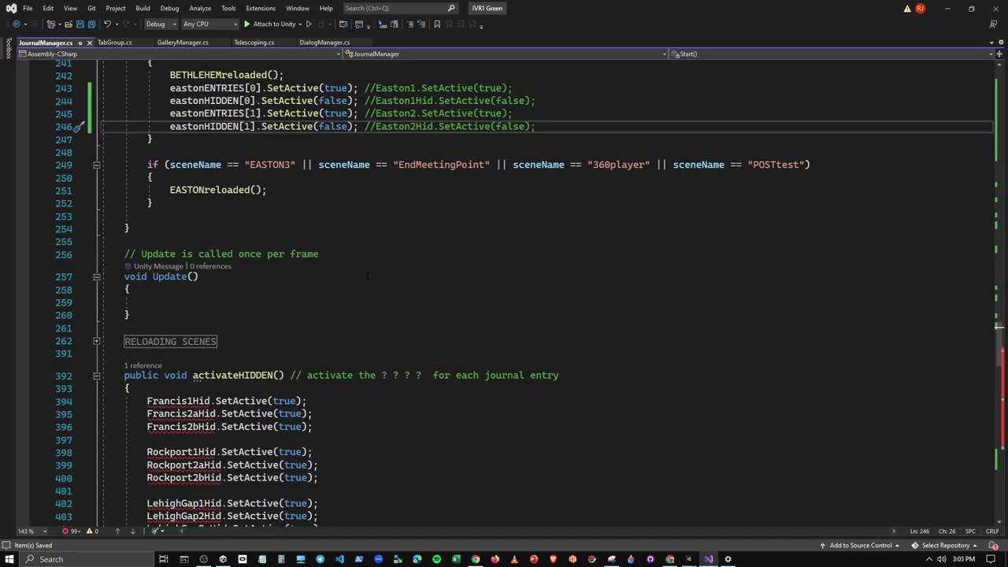
scroll(382, 299, "up", 5)
scroll(378, 303, "up", 8)
scroll(372, 307, "up", 7)
scroll(373, 307, "up", 7)
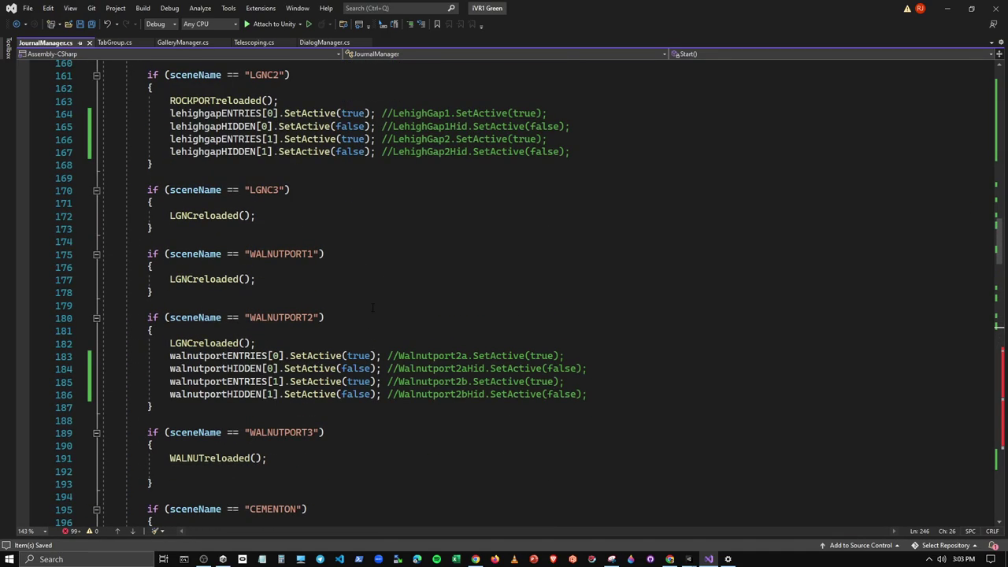
scroll(373, 307, "up", 8)
scroll(373, 307, "up", 7)
scroll(374, 307, "up", 6)
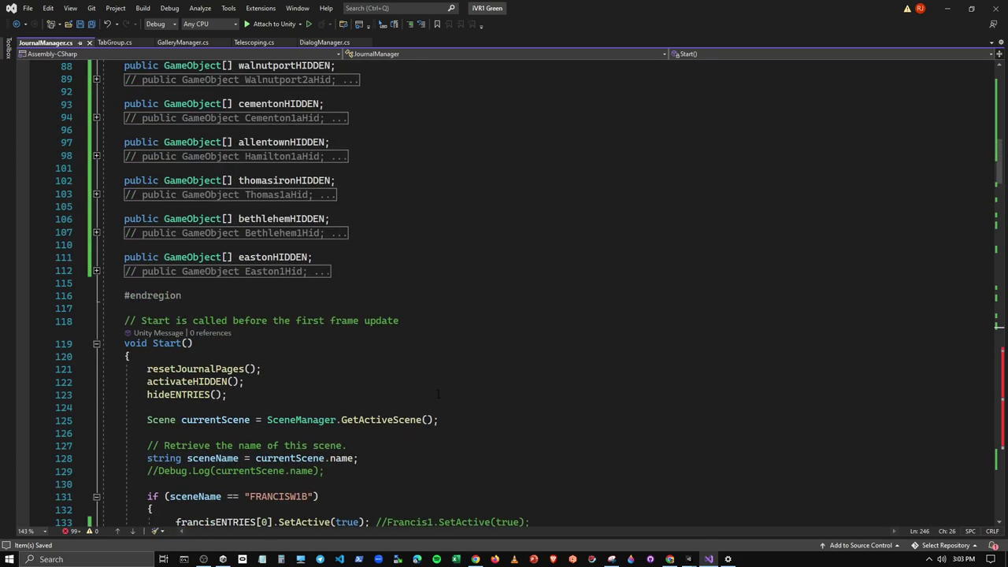
scroll(437, 394, "down", 2)
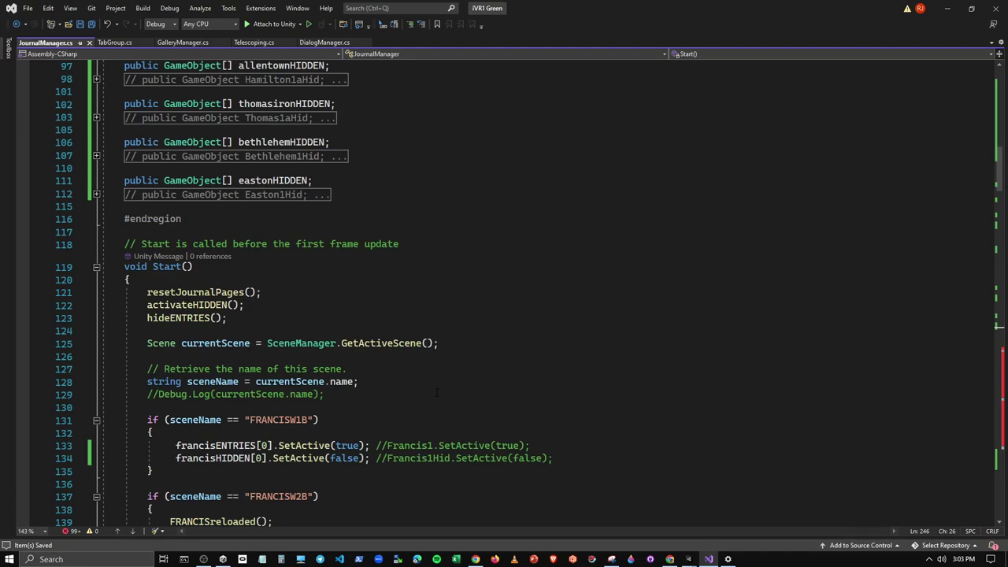
scroll(437, 392, "down", 5)
scroll(438, 393, "down", 6)
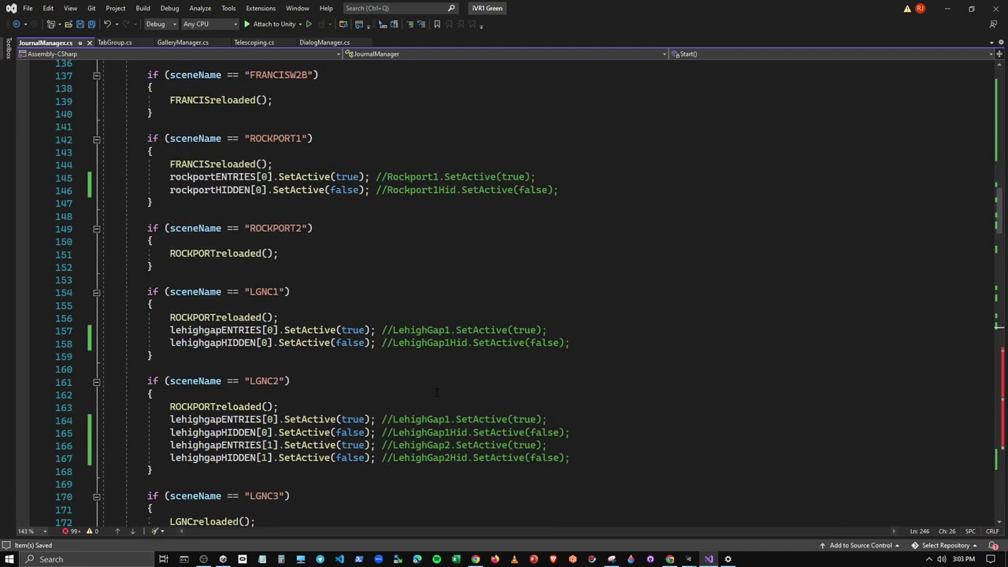
scroll(438, 393, "down", 7)
scroll(438, 391, "down", 7)
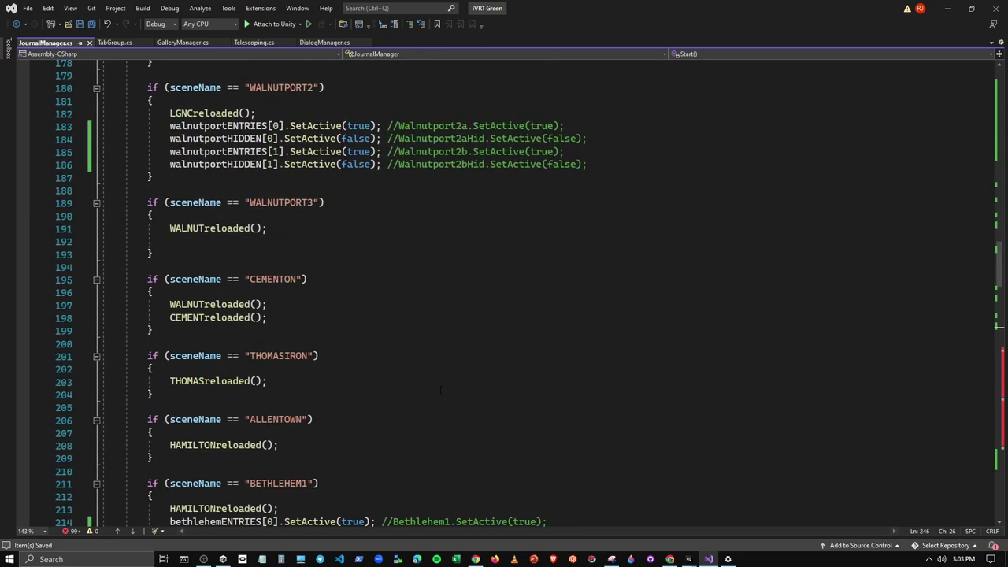
scroll(439, 390, "down", 8)
scroll(443, 387, "down", 8)
scroll(442, 388, "down", 8)
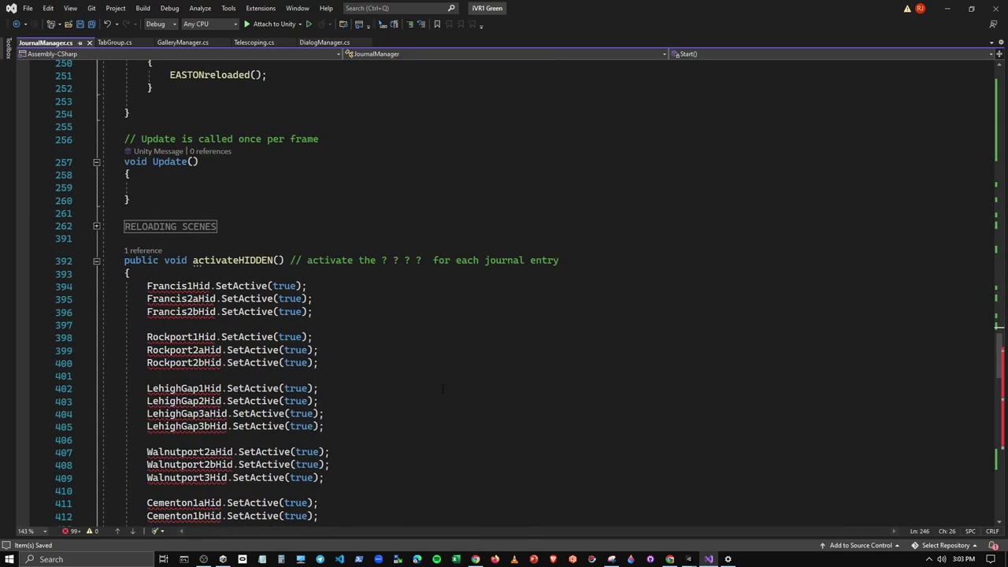
scroll(442, 388, "down", 7)
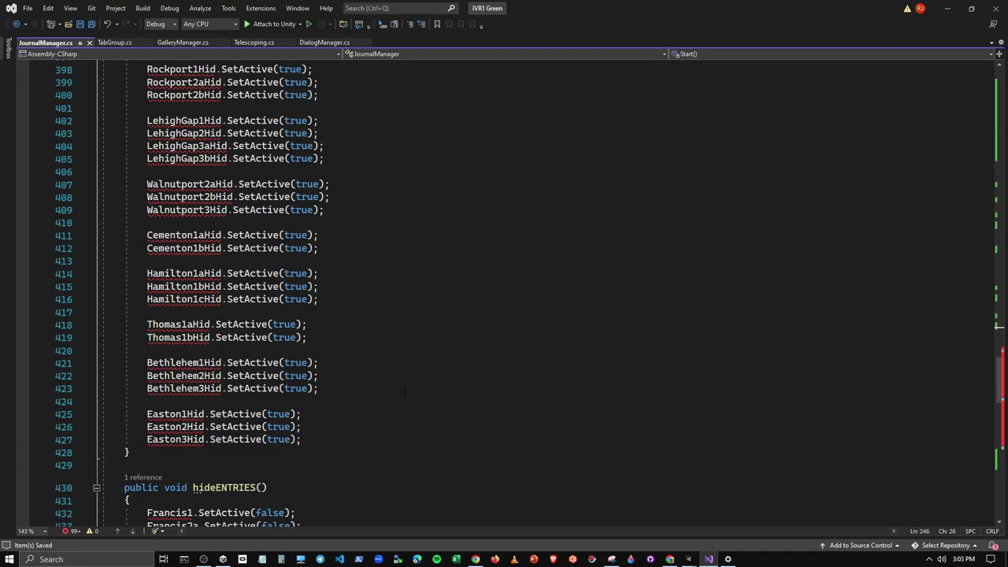
scroll(352, 409, "up", 7)
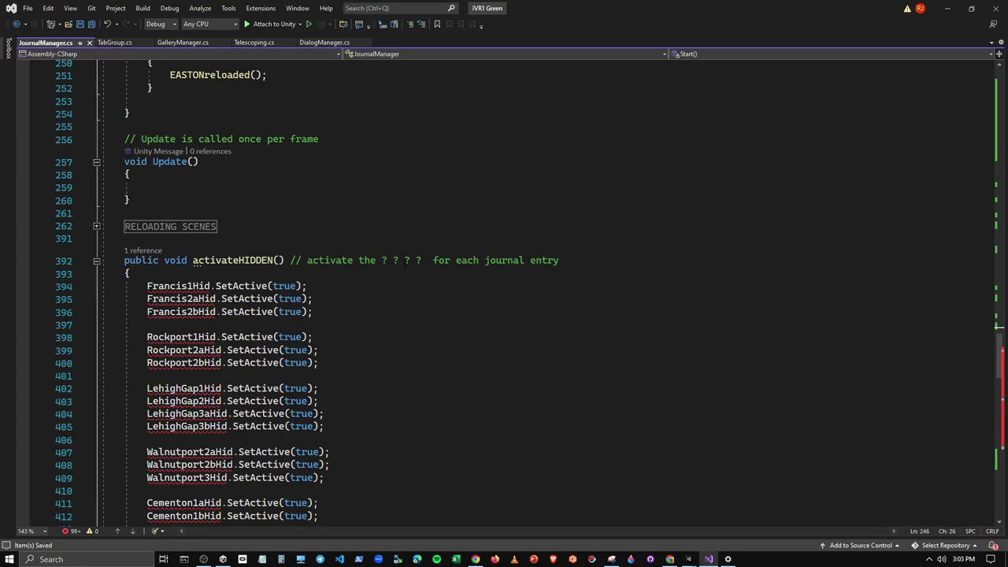
scroll(317, 342, "up", 5)
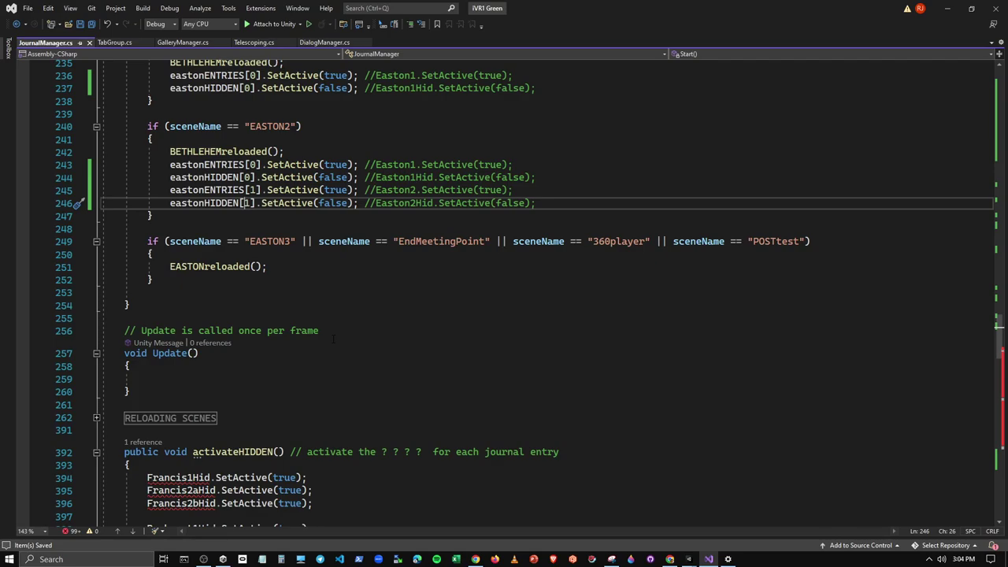
scroll(345, 334, "up", 8)
scroll(454, 352, "up", 8)
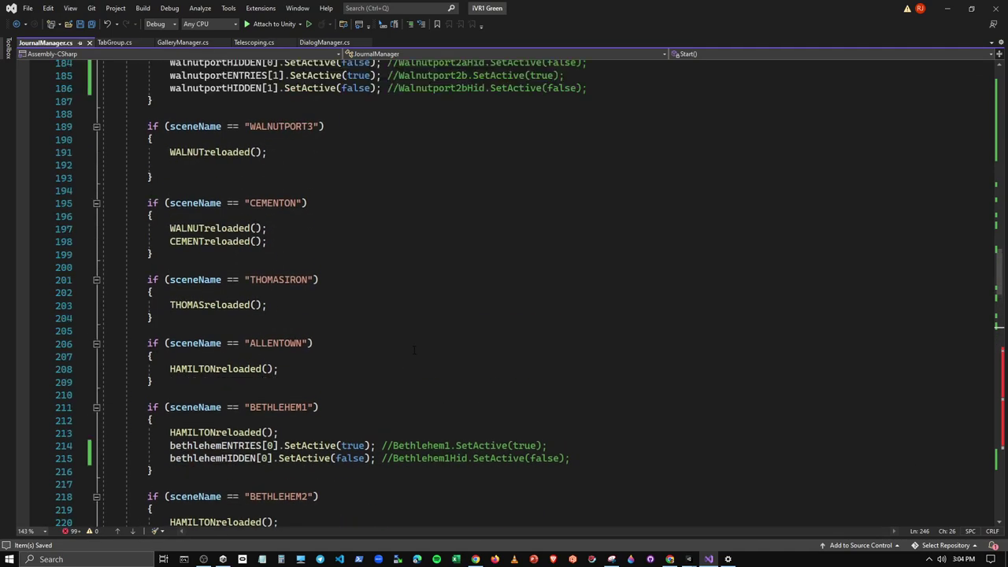
scroll(454, 352, "up", 9)
scroll(454, 352, "up", 1)
scroll(454, 352, "up", 6)
scroll(410, 347, "up", 6)
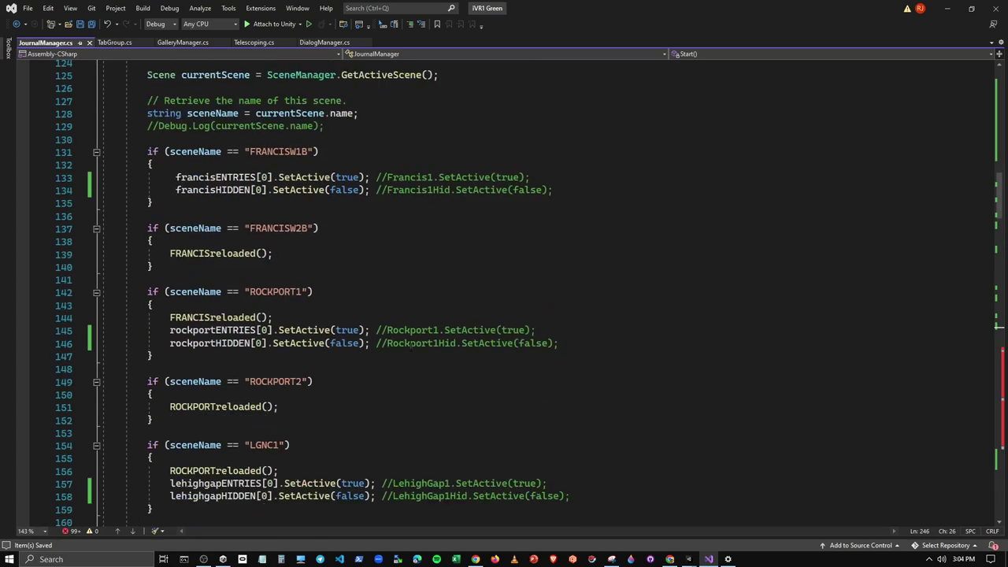
scroll(411, 347, "up", 1)
scroll(411, 347, "up", 10)
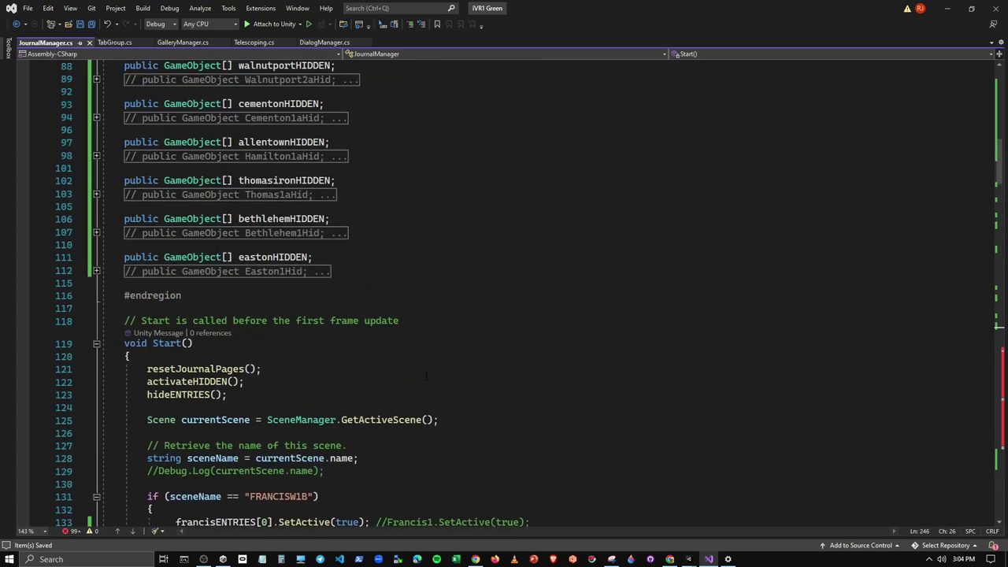
scroll(428, 383, "down", 7)
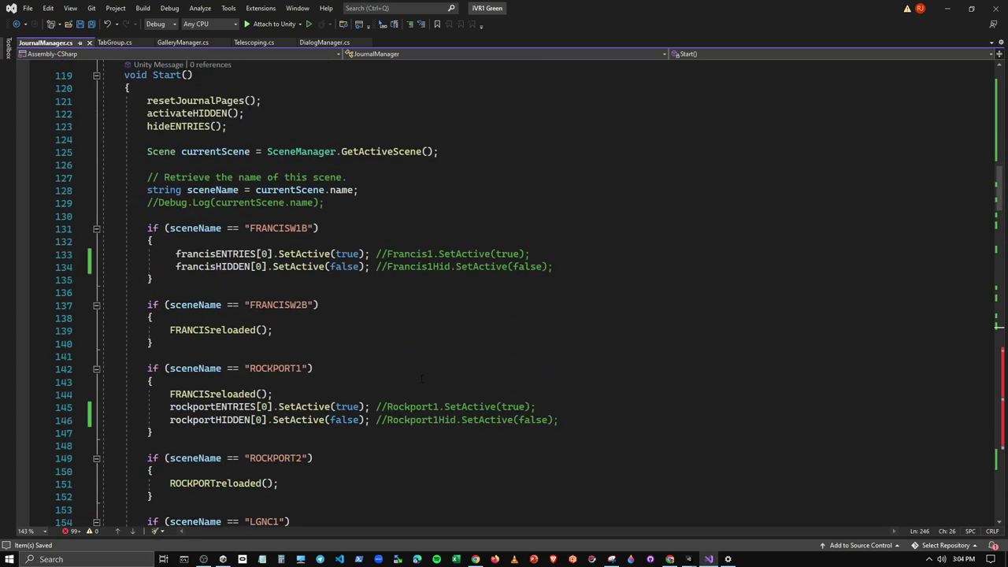
scroll(421, 379, "down", 8)
scroll(421, 379, "down", 8)
scroll(422, 379, "down", 6)
scroll(421, 378, "down", 11)
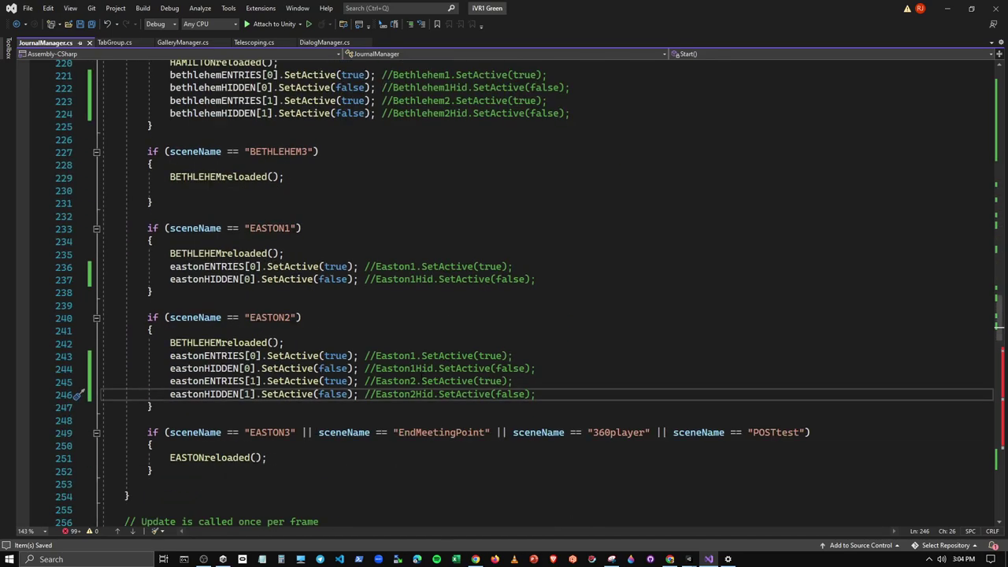
scroll(422, 376, "down", 9)
scroll(421, 376, "down", 5)
scroll(421, 376, "down", 10)
scroll(422, 376, "down", 9)
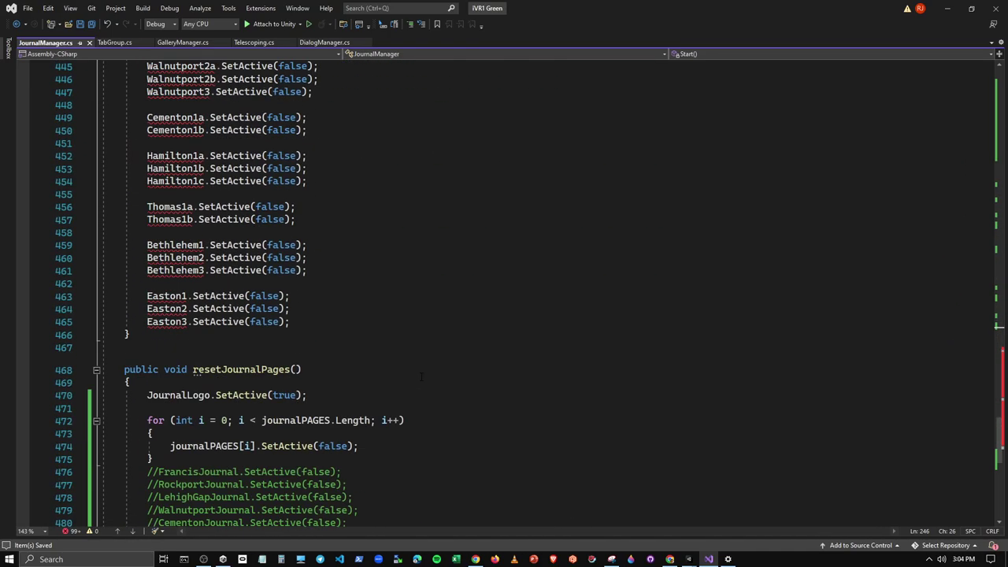
scroll(422, 378, "up", 6)
scroll(414, 378, "up", 7)
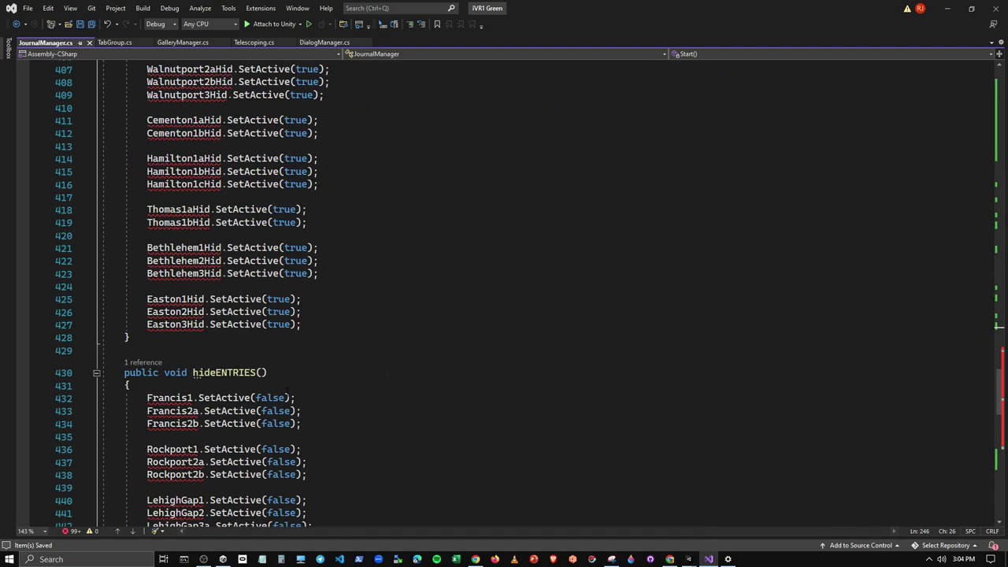
scroll(342, 374, "up", 7)
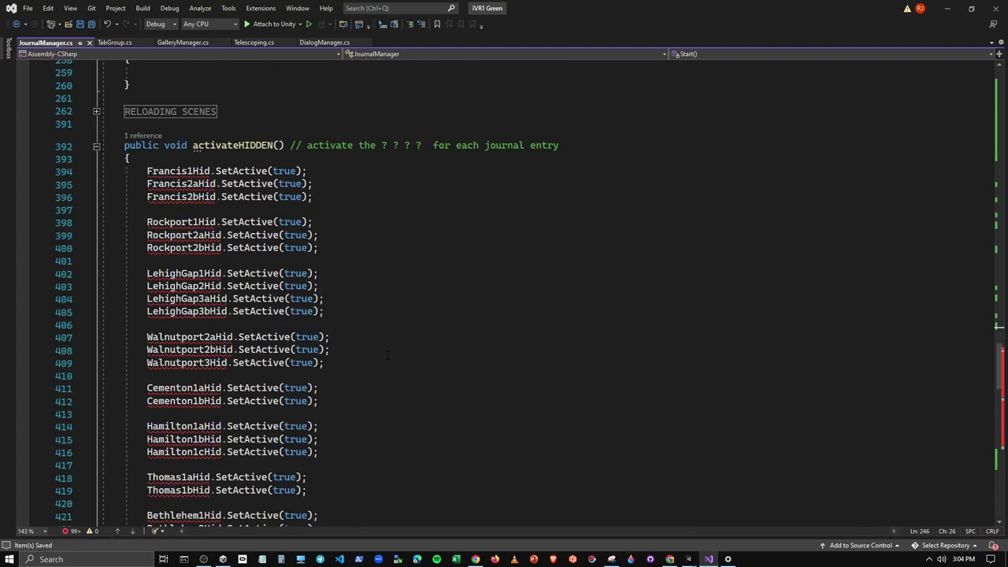
scroll(387, 355, "down", 9)
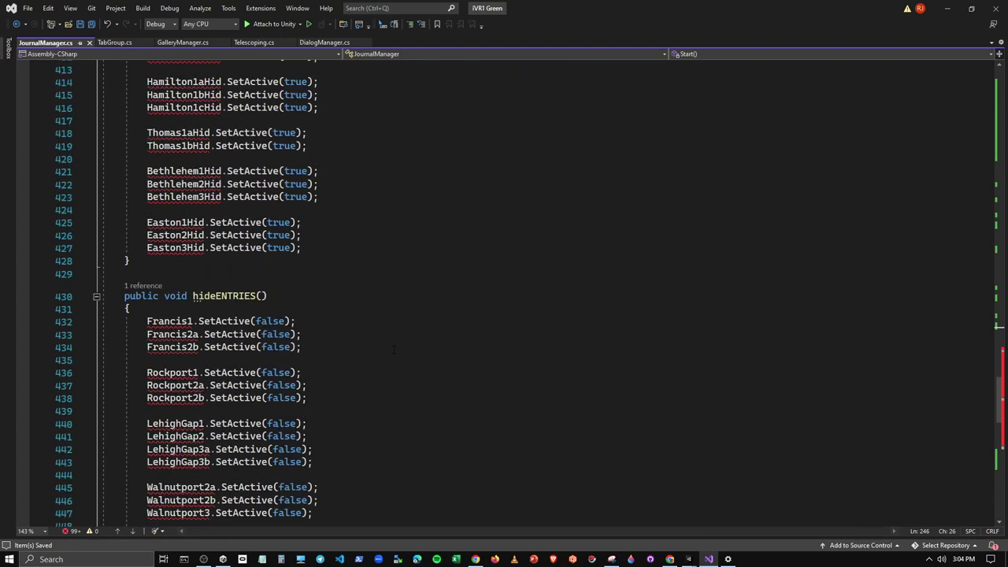
scroll(394, 349, "up", 7)
scroll(396, 349, "up", 3)
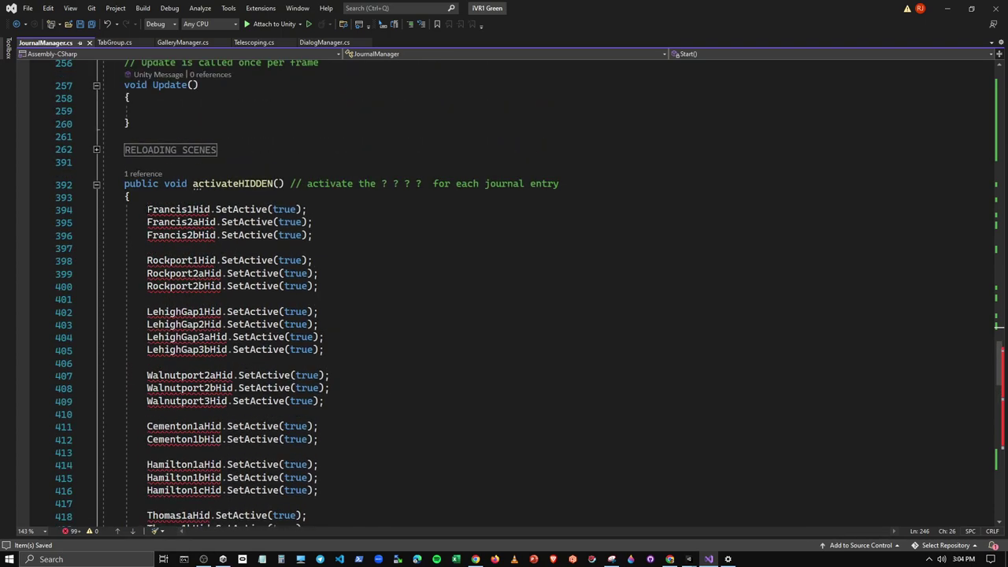
mouse_move(178, 209)
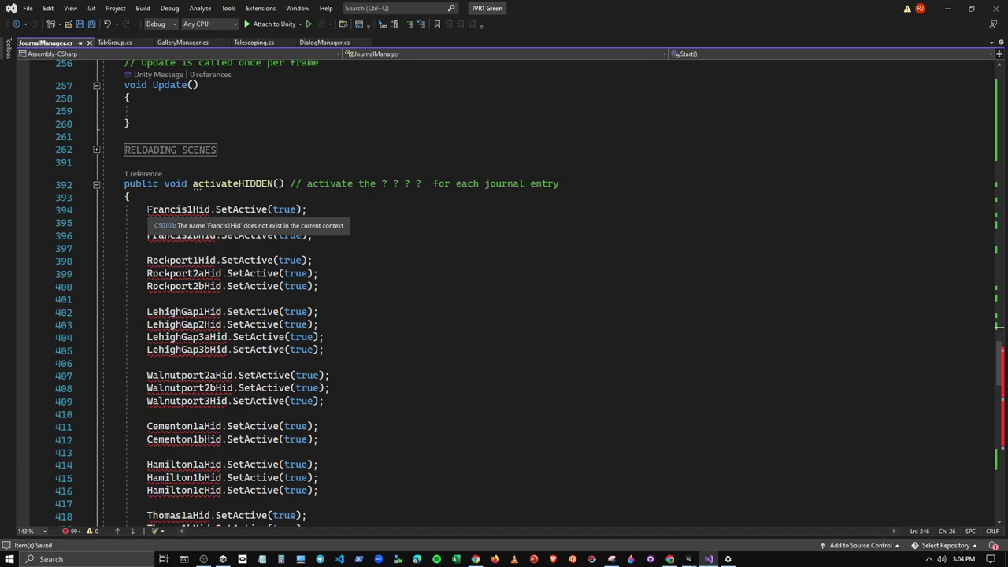
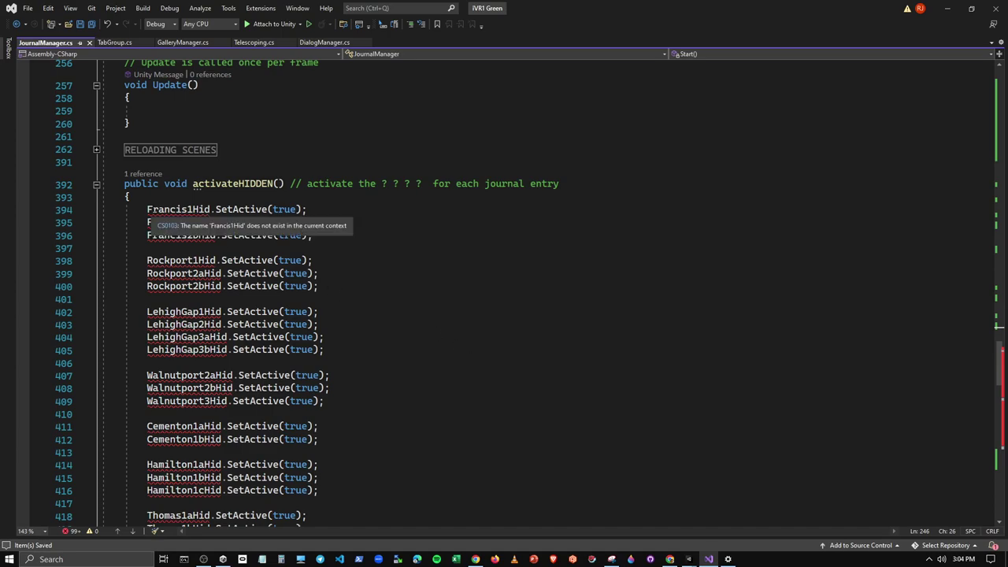
Step: Insert an empty line above Francis1Hid, then select the journalPAGES for loop in resetJournalPages()
left_click(147, 209)
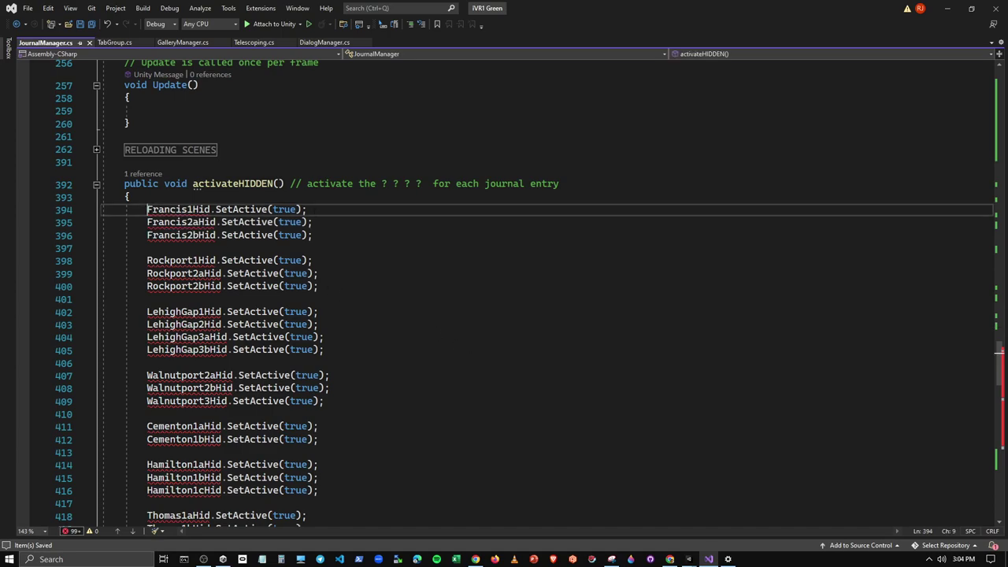
key("ctrl+Return")
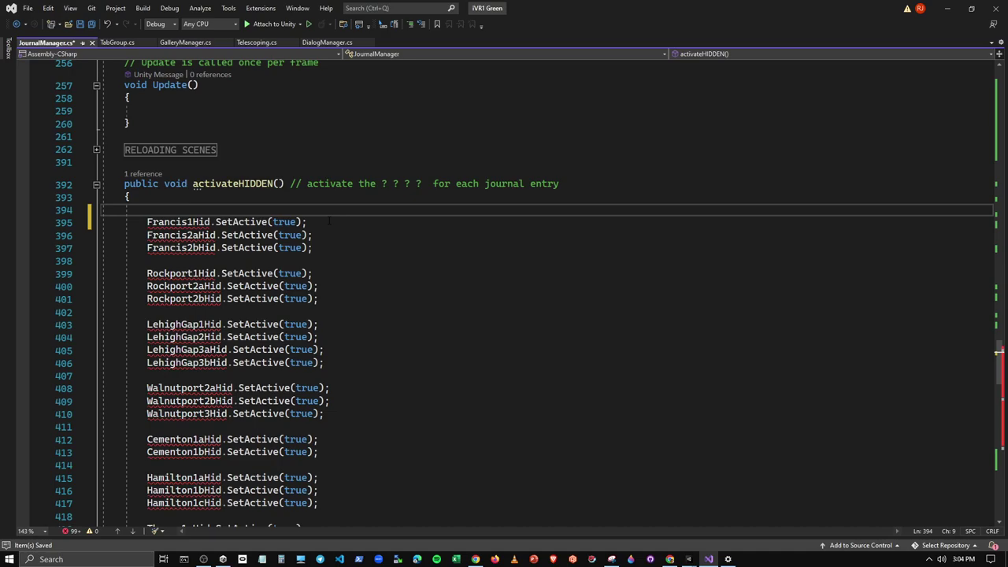
scroll(329, 220, "up", 6)
scroll(299, 252, "up", 10)
scroll(256, 295, "up", 8)
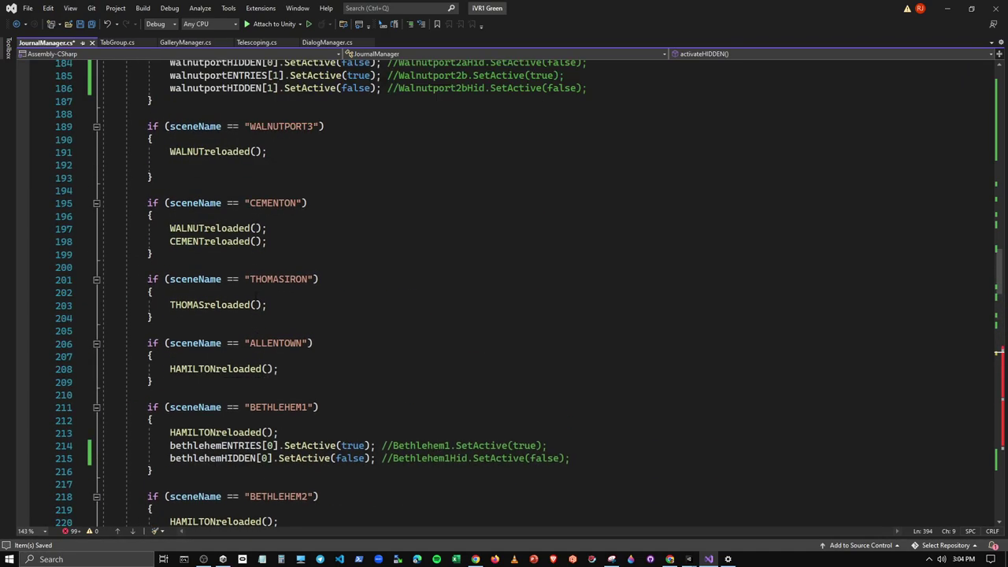
scroll(256, 295, "up", 7)
scroll(256, 294, "up", 9)
scroll(256, 294, "up", 9)
scroll(256, 294, "up", 9)
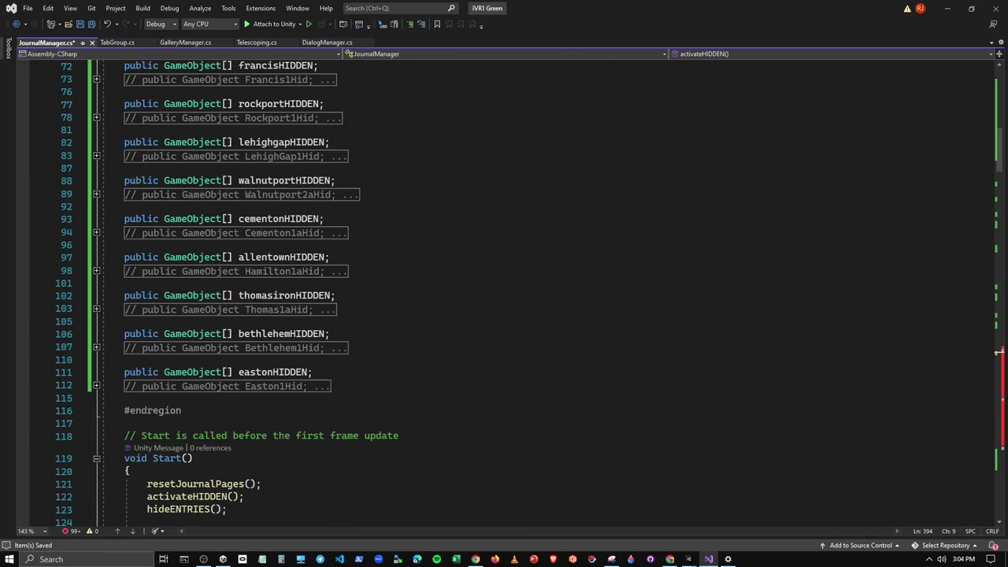
scroll(256, 294, "up", 8)
scroll(256, 295, "down", 8)
scroll(256, 294, "down", 8)
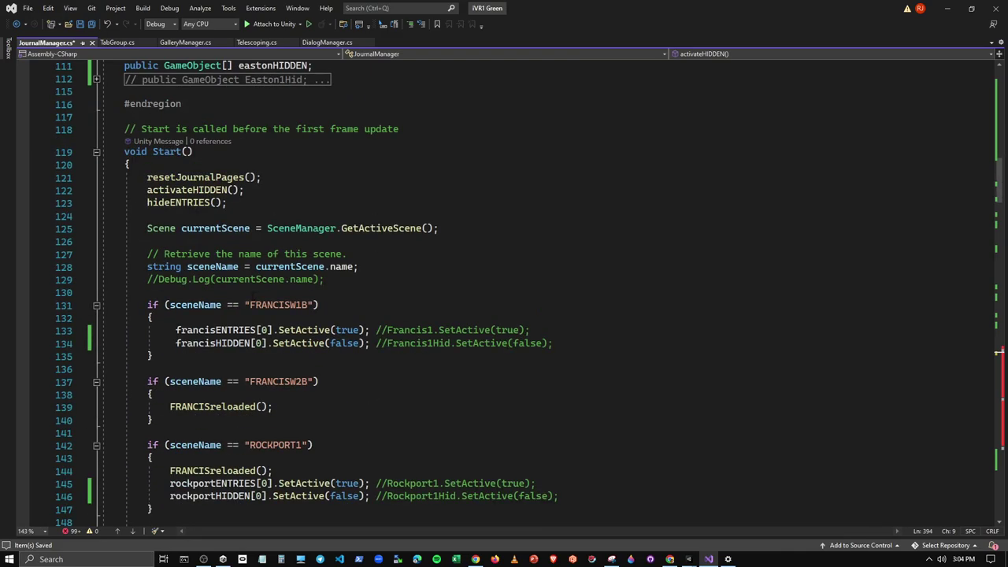
scroll(256, 294, "down", 10)
scroll(256, 295, "down", 9)
scroll(256, 294, "down", 14)
scroll(262, 296, "down", 9)
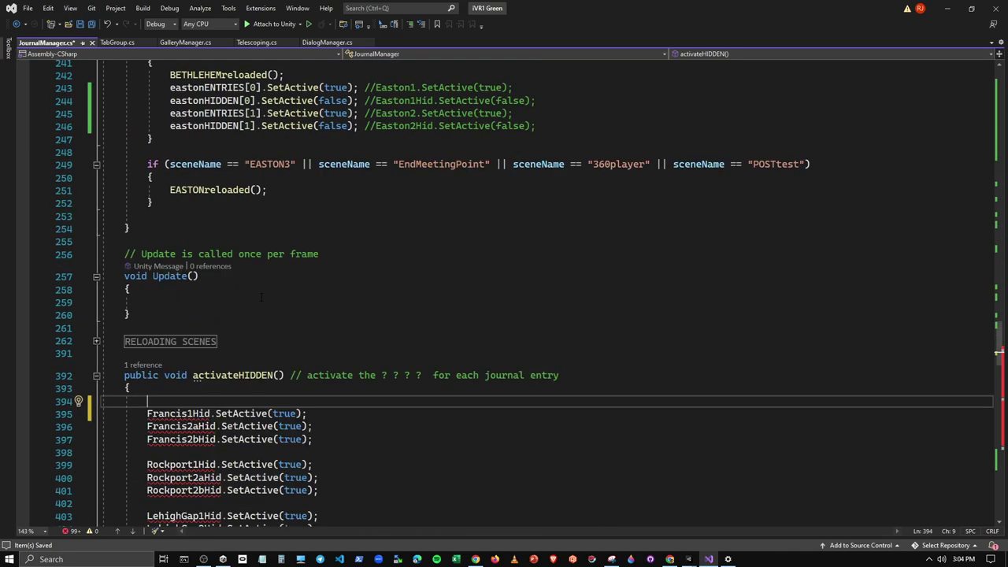
scroll(261, 297, "down", 9)
scroll(261, 297, "down", 9)
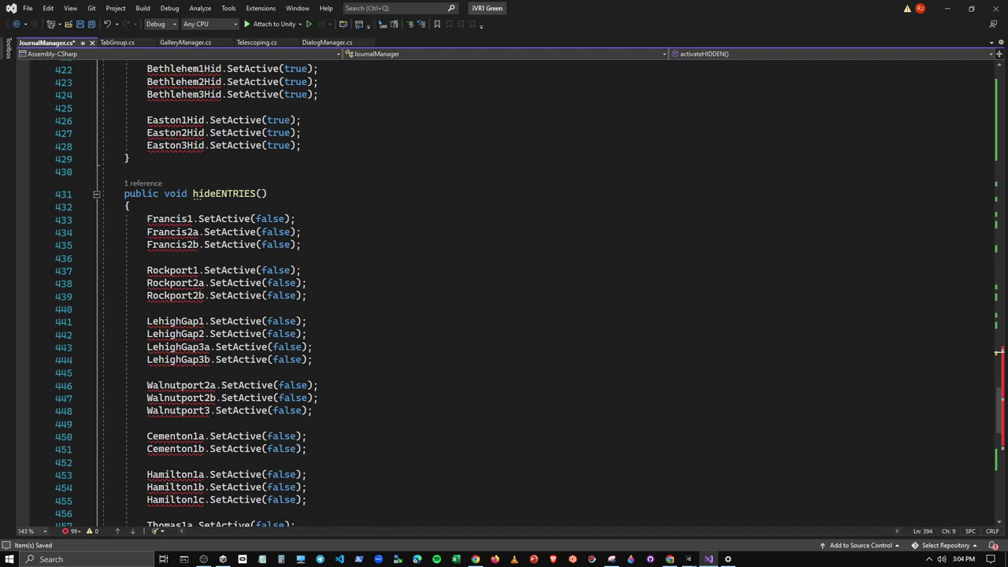
scroll(262, 297, "down", 9)
mouse_move(169, 397)
left_mouse_down()
mouse_move(103, 368)
mouse_move(147, 356)
left_mouse_up()
key("ctrl+c")
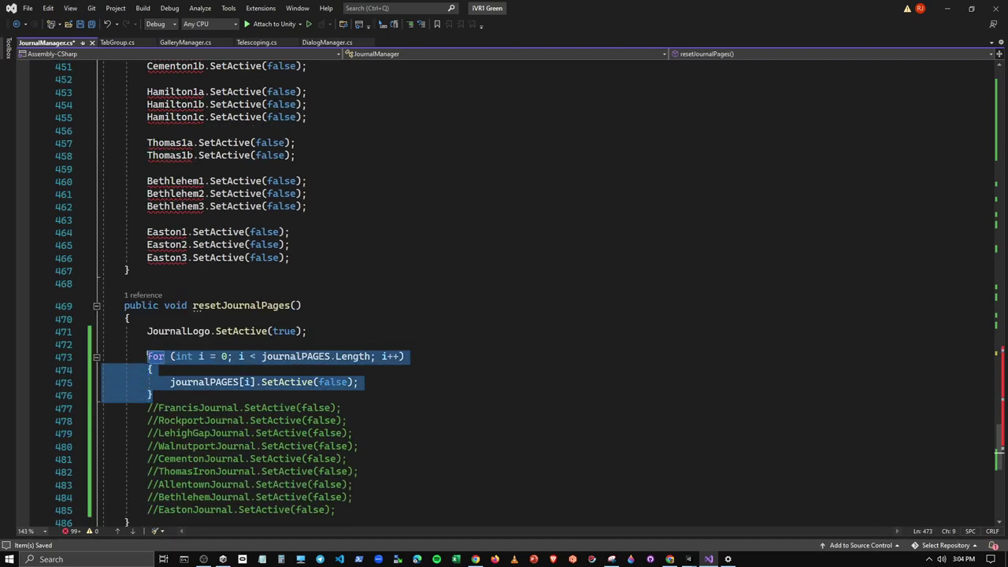
scroll(212, 368, "up", 11)
scroll(212, 368, "up", 5)
scroll(212, 369, "up", 7)
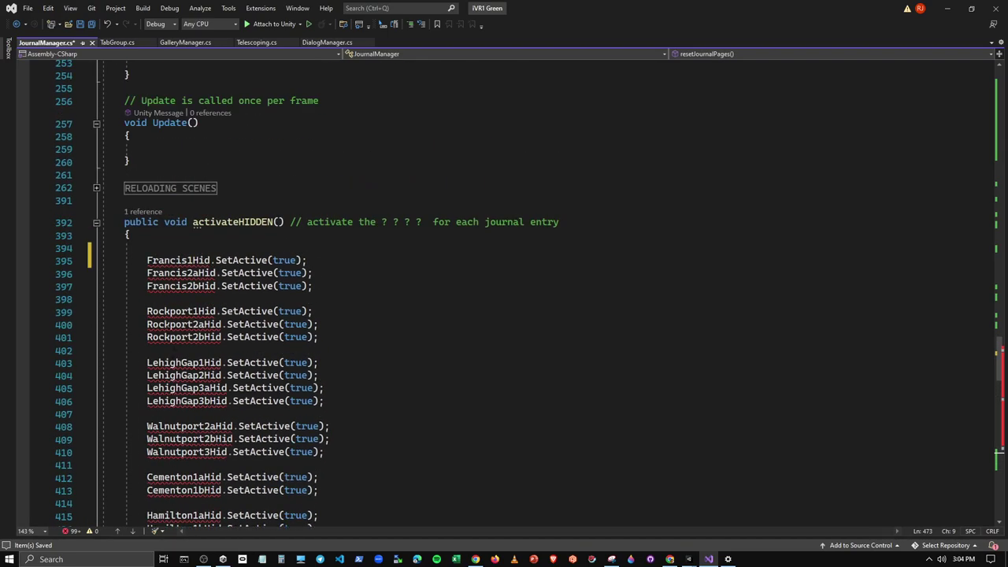
Step: Paste the for loop on line 394 and make its condition use francisENTRIES
left_click(165, 248)
key("ctrl+v")
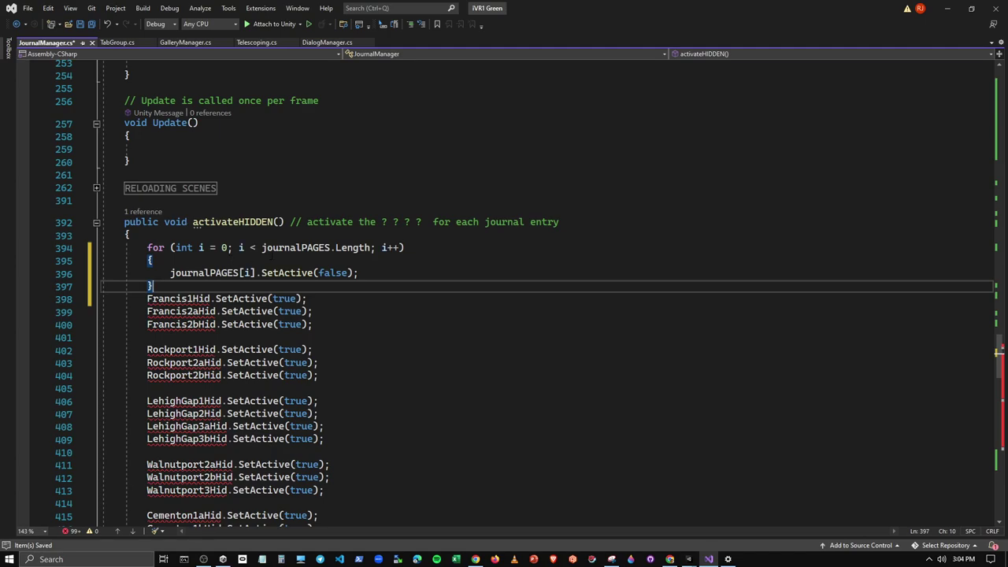
double_click(297, 249)
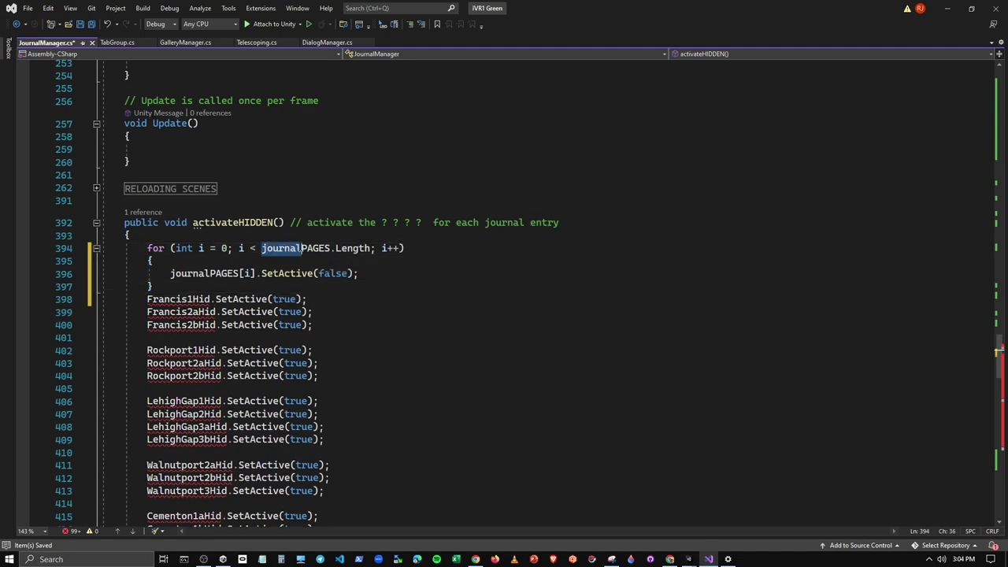
type("franc")
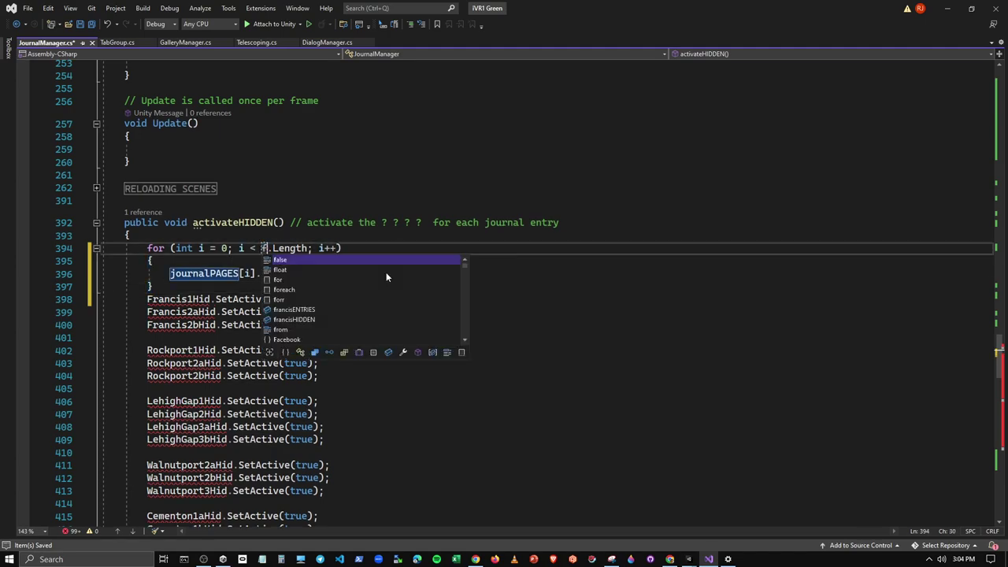
type("is")
key("Tab")
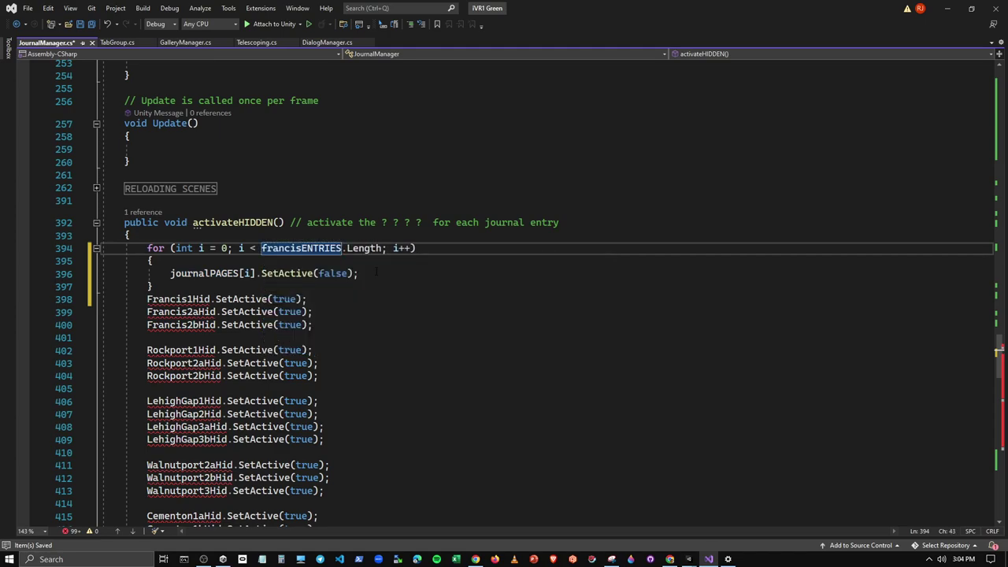
Step: Change the loop body to francisENTRIES[i].SetActive(true)
double_click(204, 273)
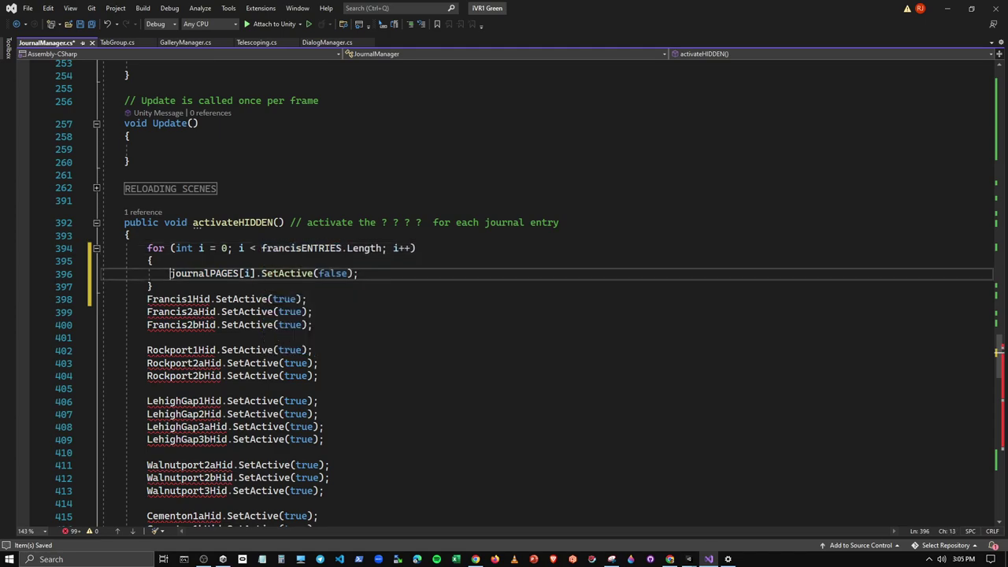
type("for (int i = 0; i < francisENTRIES.Length; i++)")
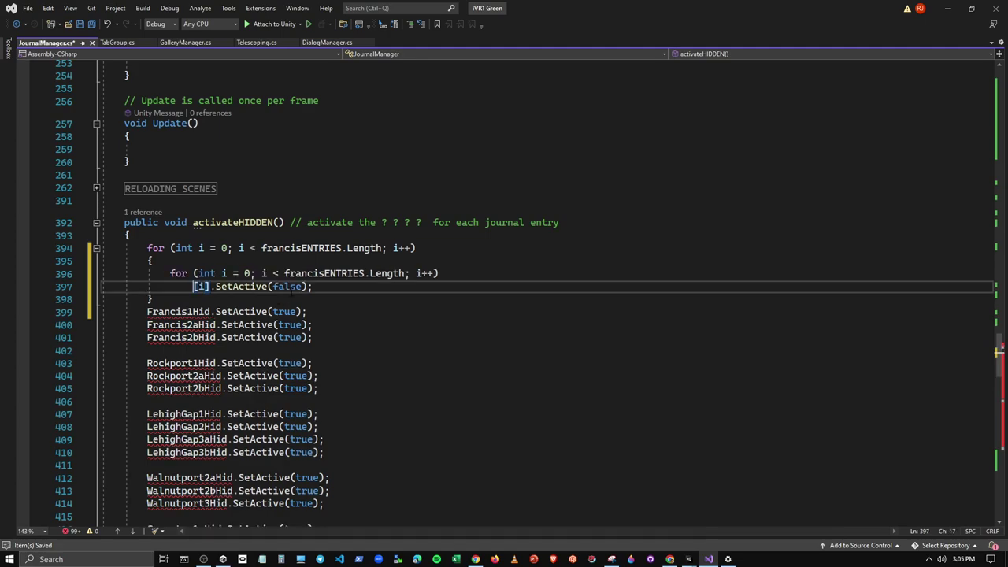
key("ctrl+z")
key("ctrl+z")
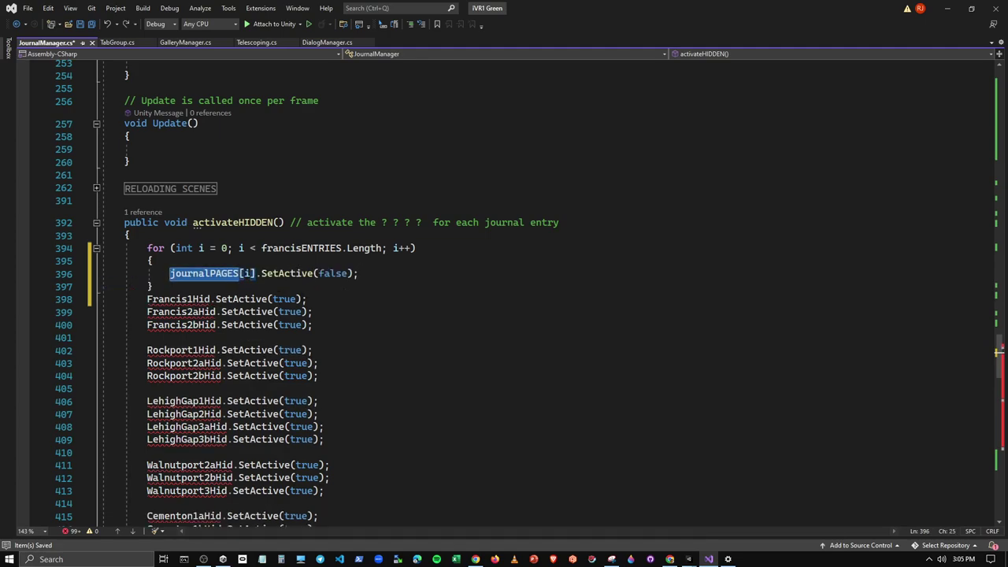
type("fran")
key("Tab")
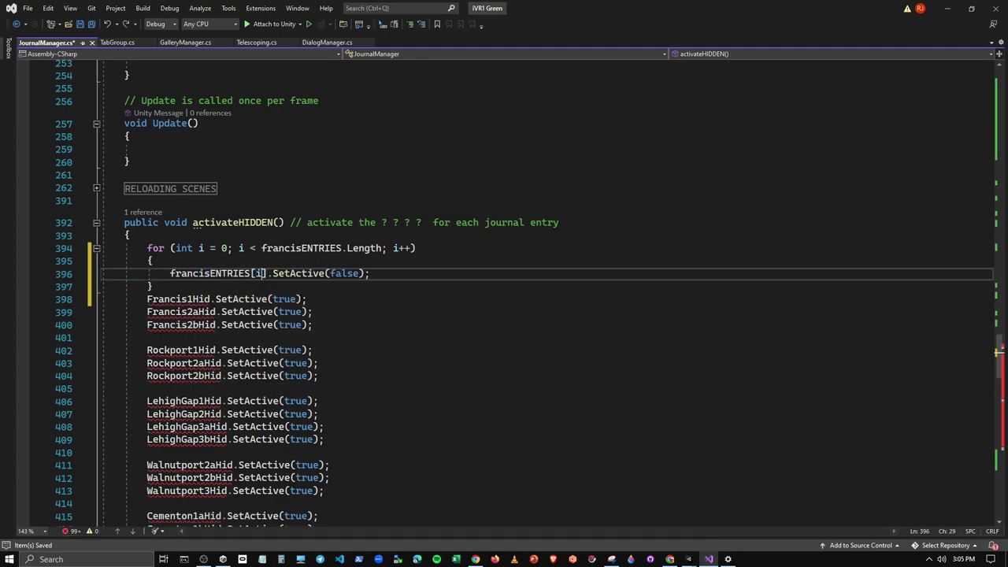
left_click(290, 273)
double_click(345, 274)
type("tre")
type("u")
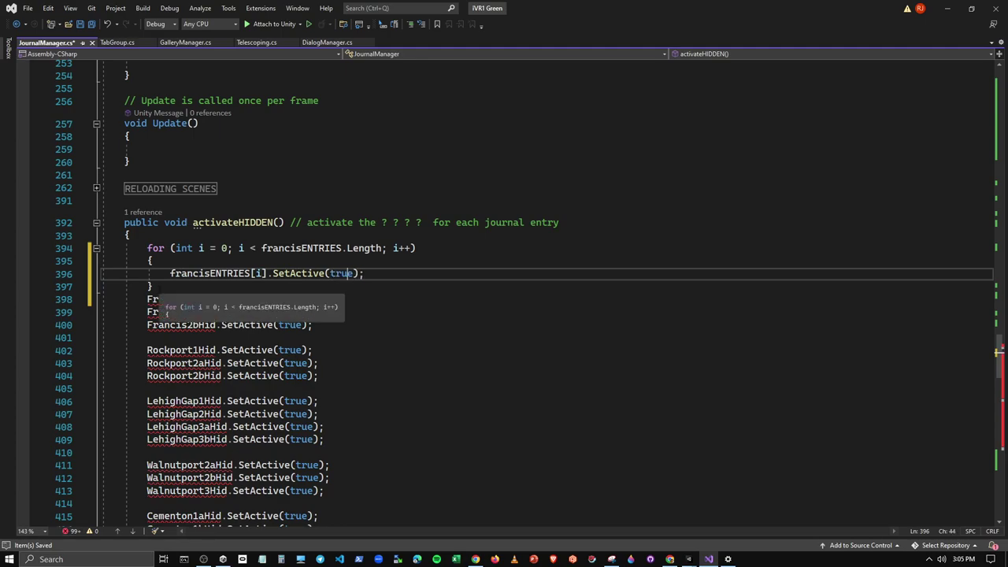
Step: Comment out the three Francis Hid SetActive lines
left_click_drag(323, 327, 147, 299)
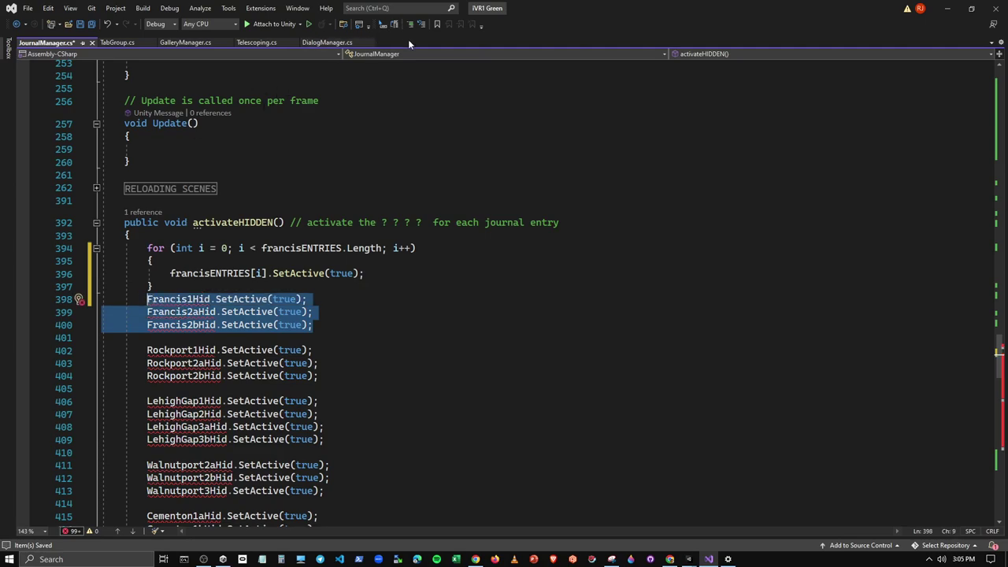
key("ctrl+k")
key("ctrl+c")
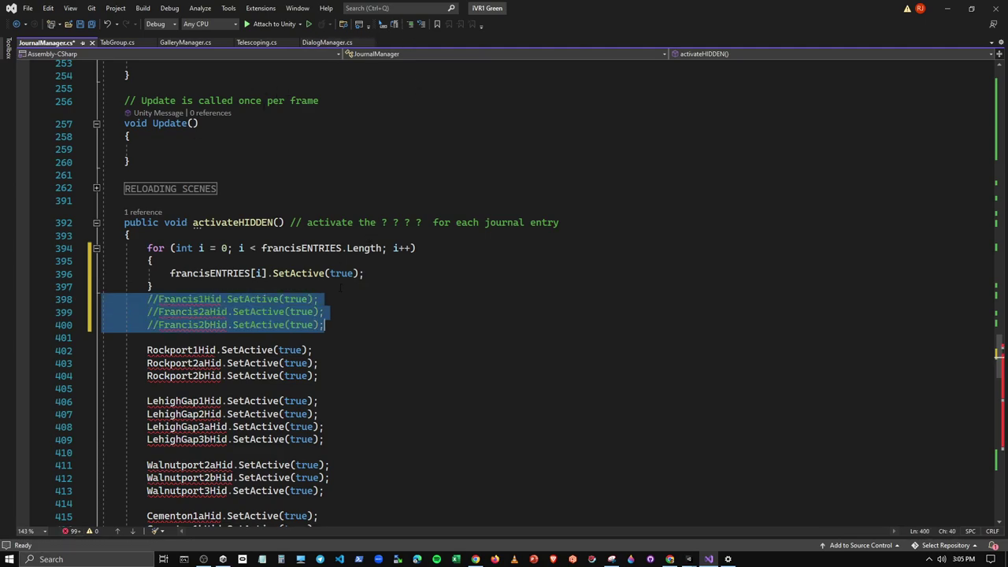
Step: Paste a copy of the francisENTRIES loop on line 401, above the Rockport lines
left_click_drag(155, 286, 147, 249)
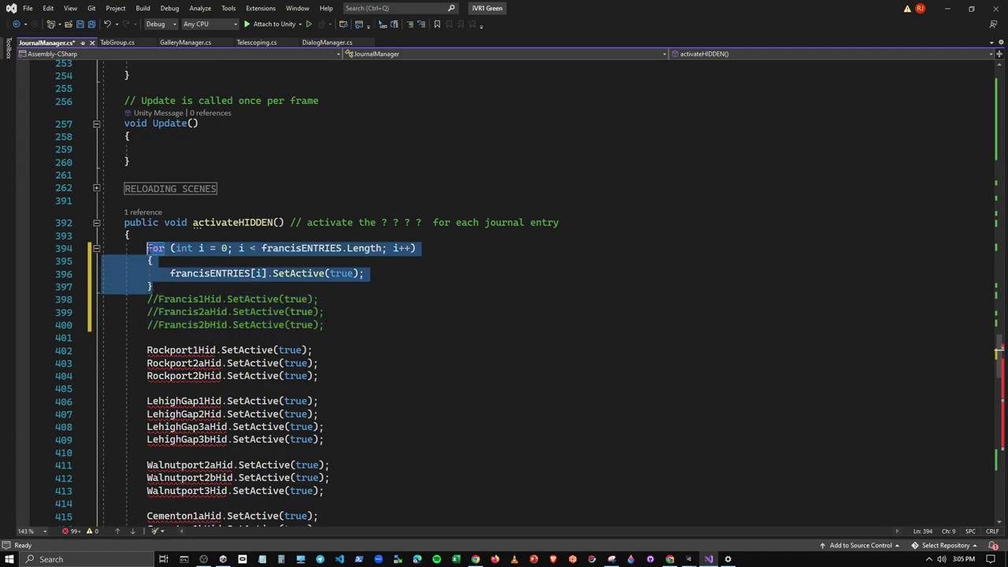
left_click(182, 341)
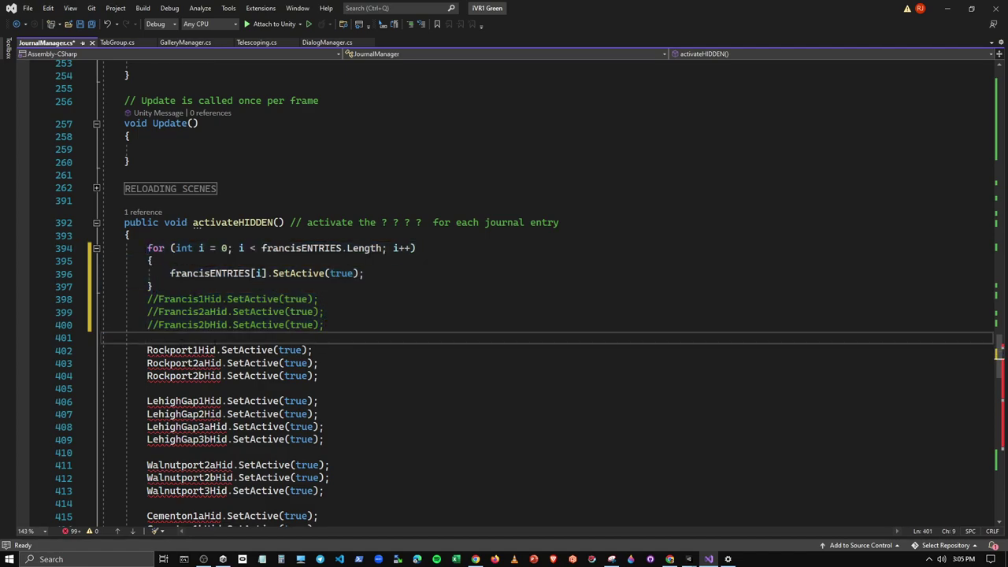
key("ctrl+v")
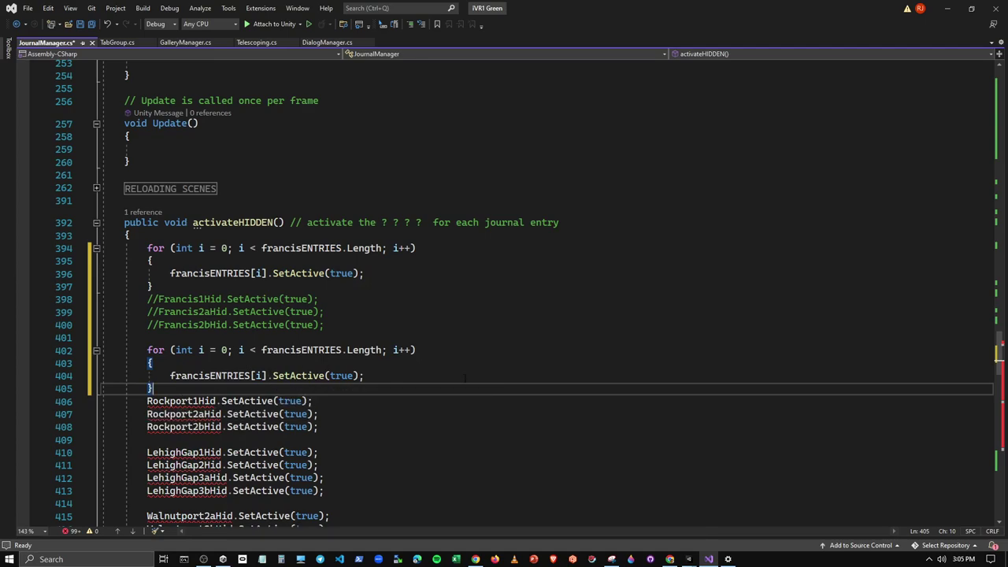
Step: Rename the first loop's array from francisENTRIES to francisHIDDEN in header and body
left_click_drag(301, 248, 341, 248)
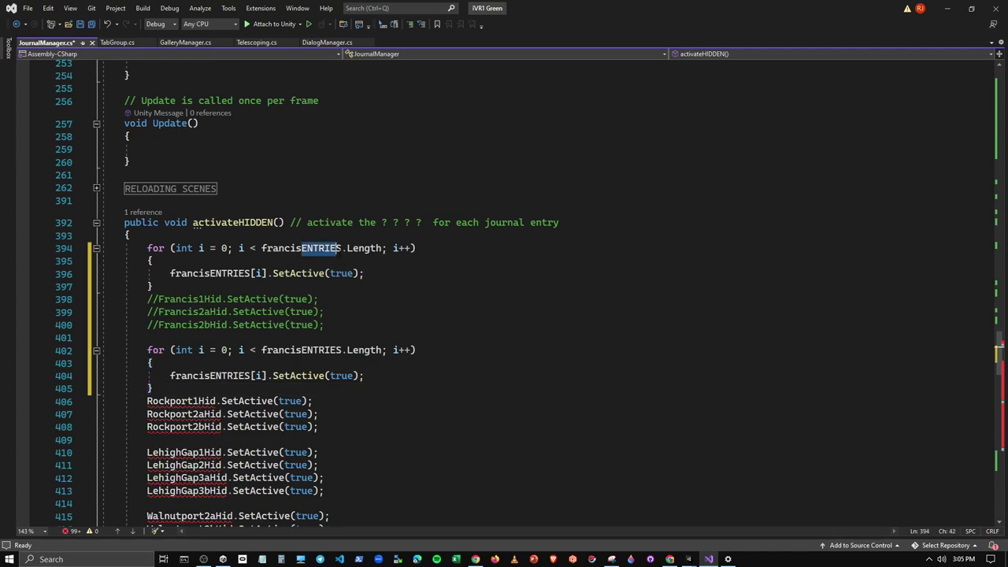
type("HIDDEN")
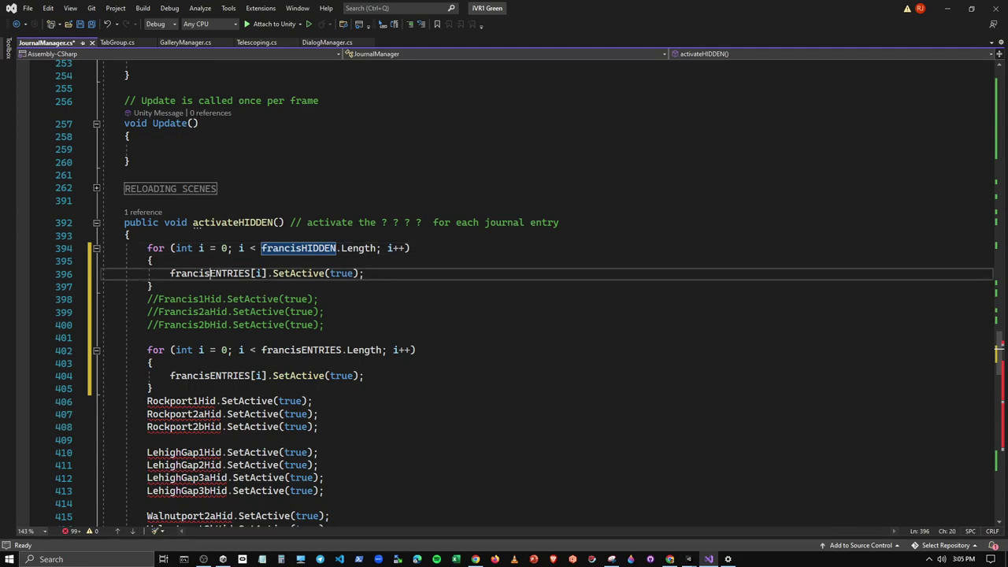
left_click_drag(210, 273, 251, 273)
type("HIDDEN")
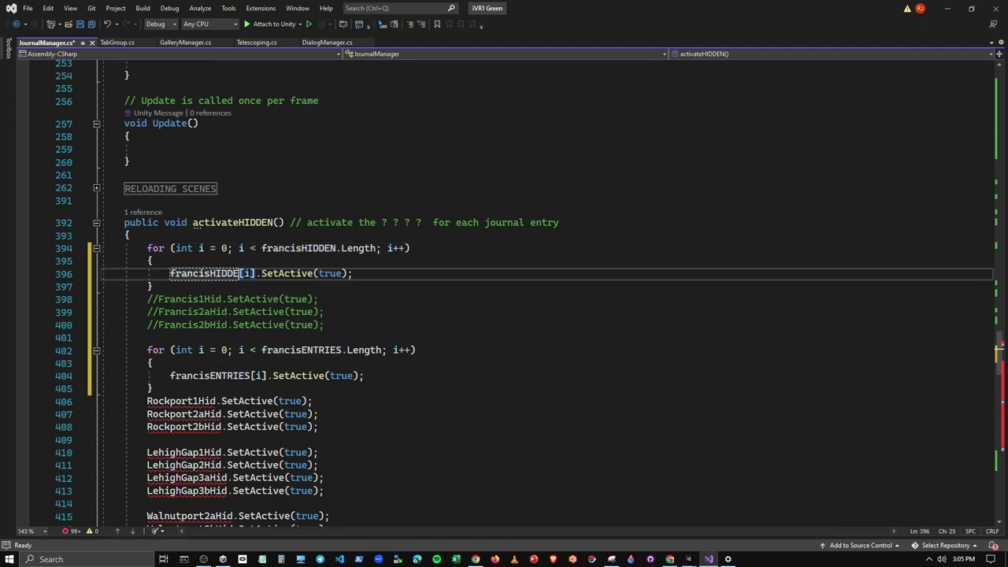
left_click_drag(211, 273, 232, 273)
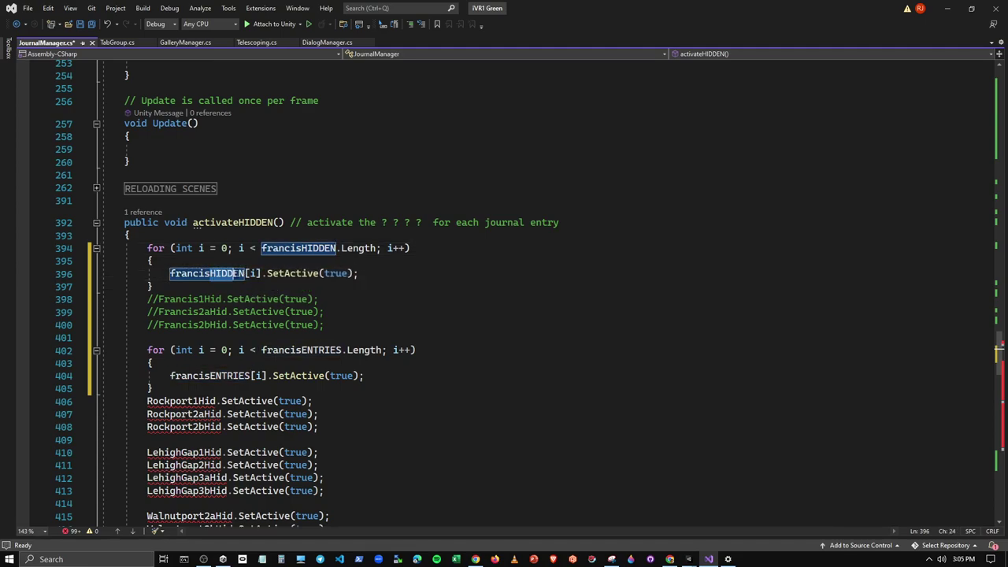
Step: Make the second loop iterate over rockportHIDDEN in both header and body
left_click_drag(261, 350, 341, 349)
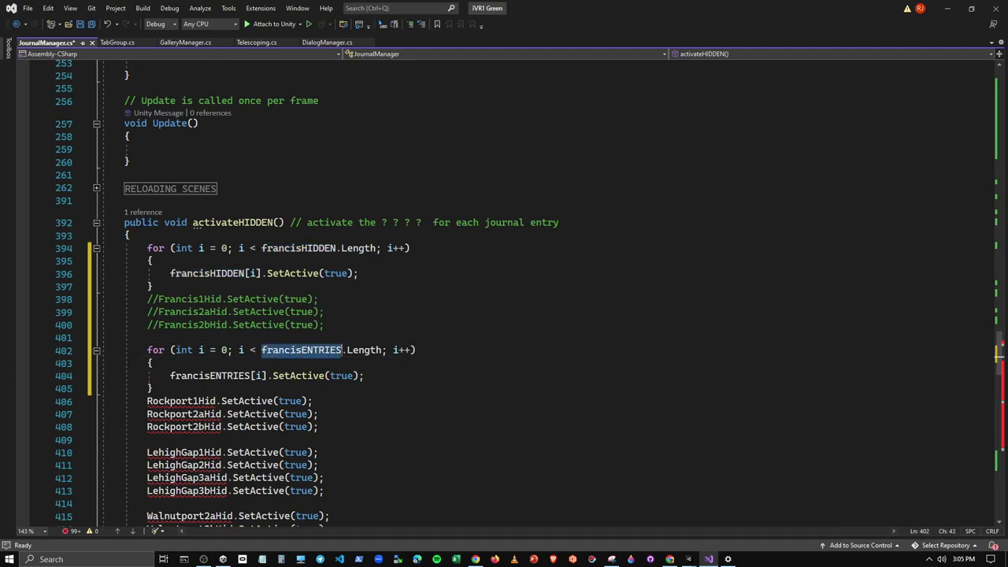
type("rc")
key("BackSpace")
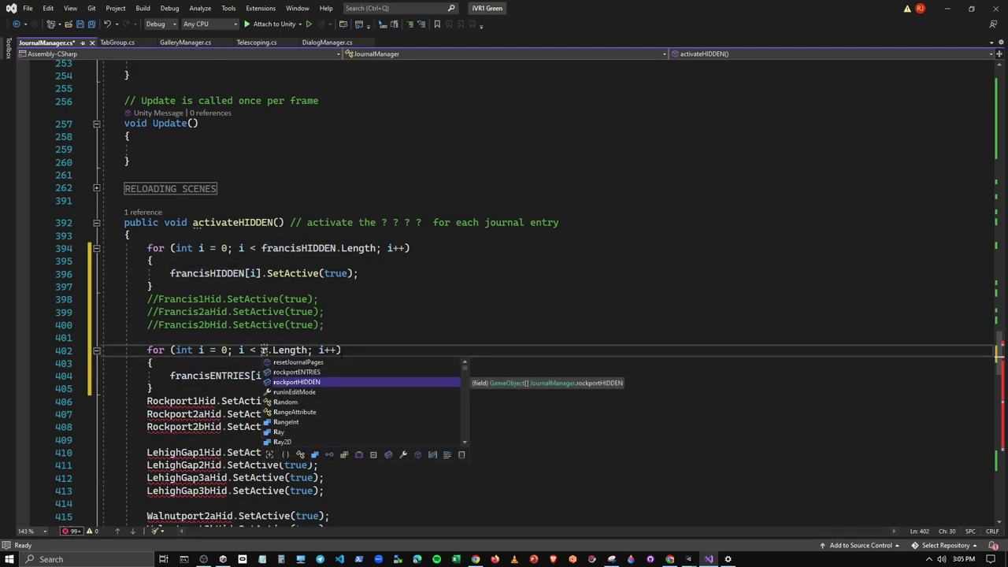
key("Tab")
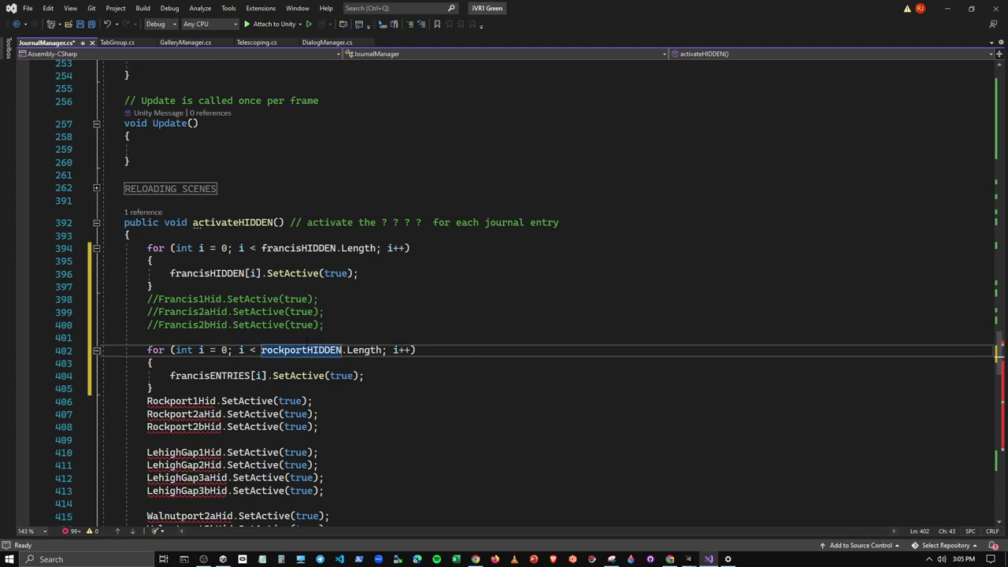
left_click_drag(170, 375, 257, 376)
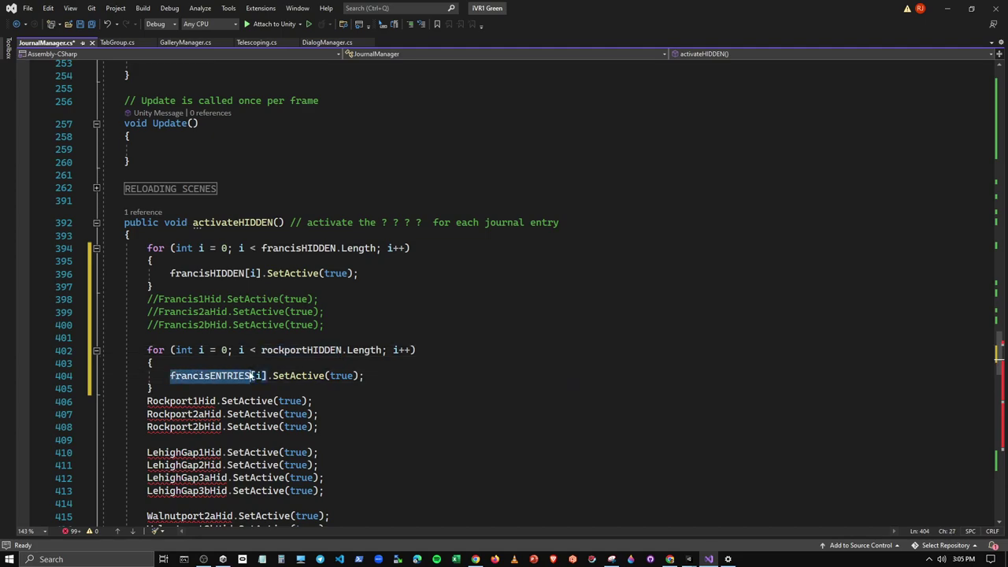
type("r")
key("Tab")
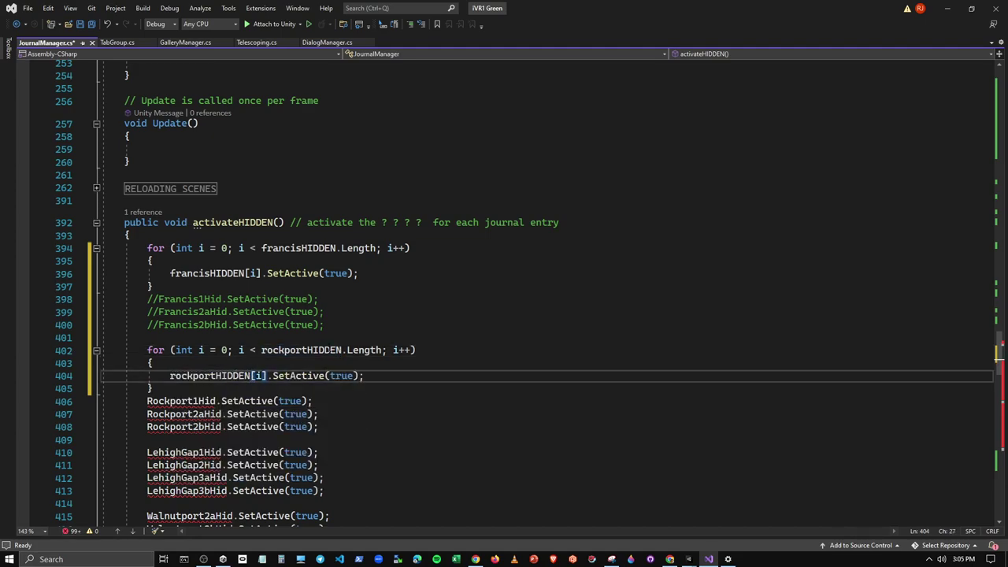
Step: Comment out the three old Rockport SetActive lines and add a blank line after them
scroll(135, 358, "down", 1)
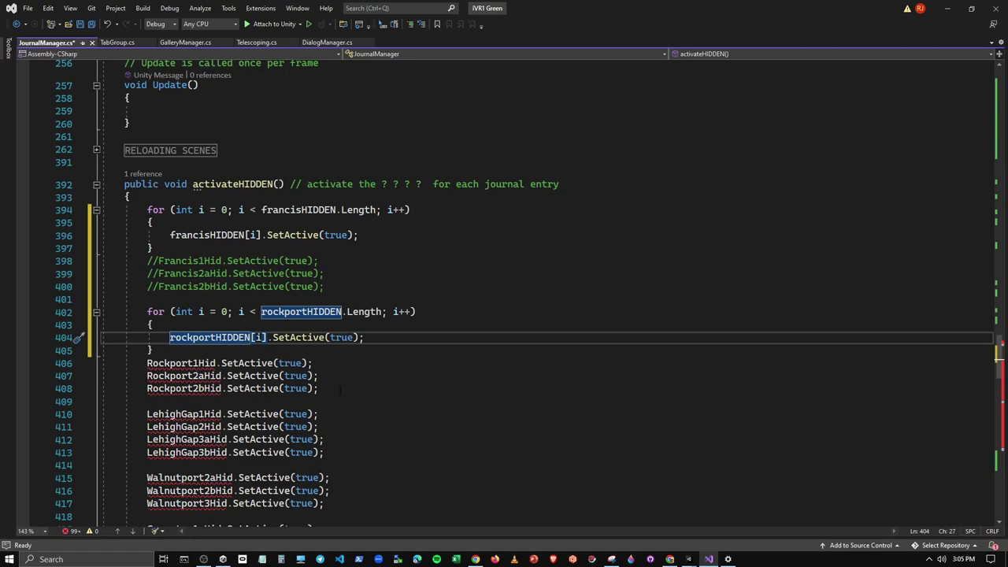
left_click_drag(340, 388, 147, 362)
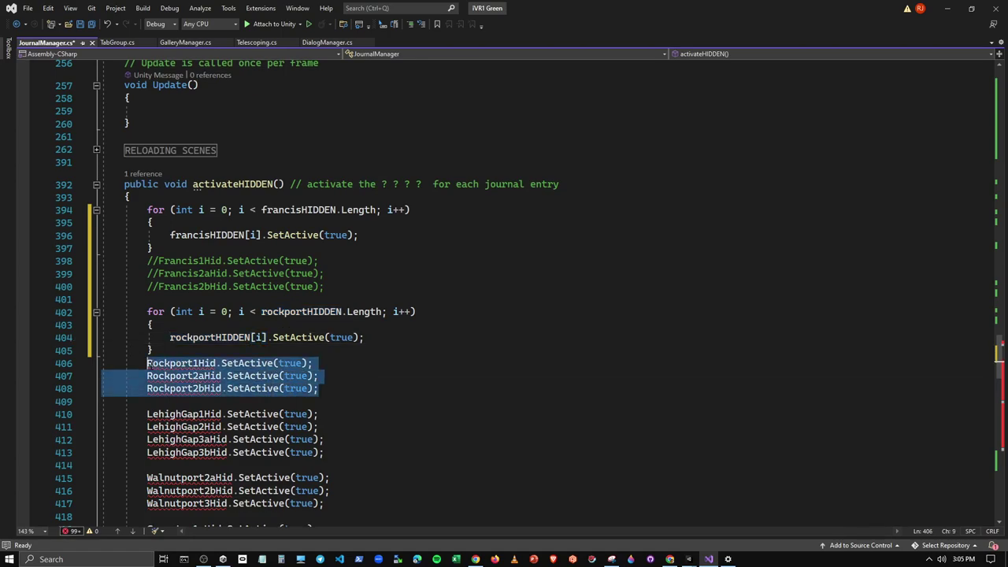
key("ctrl+k")
key("ctrl+c")
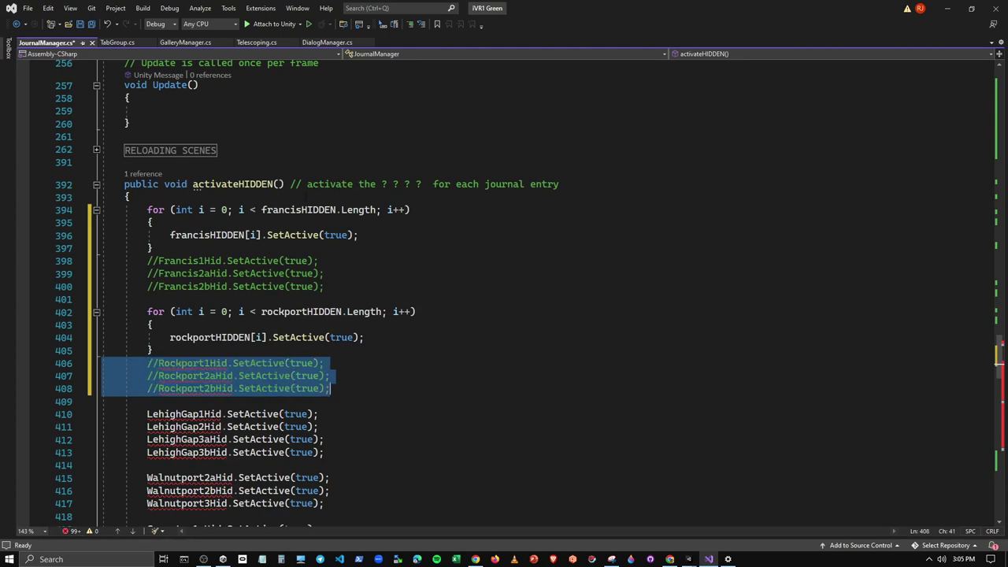
left_click(173, 399)
key("Return")
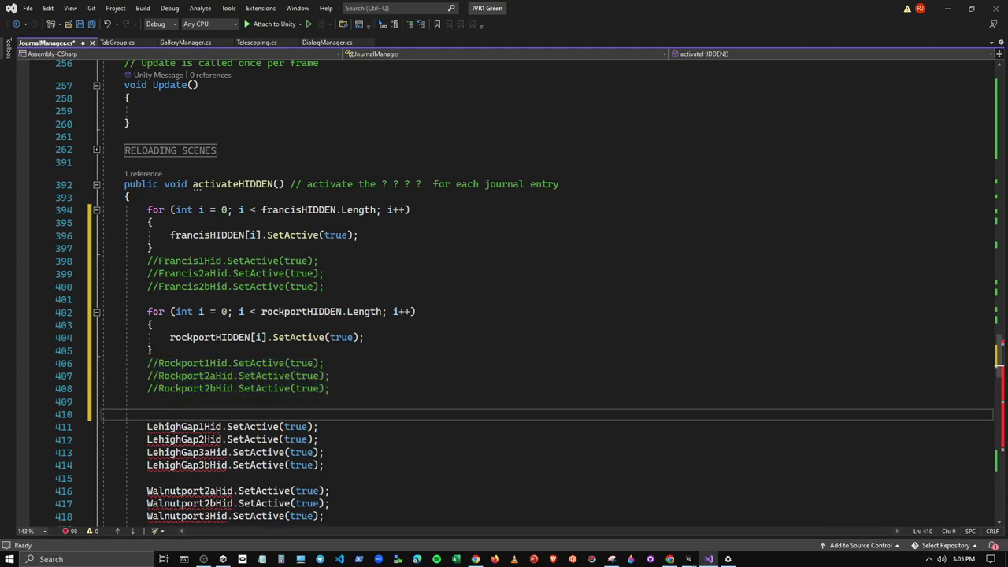
Step: Copy the rockportHIDDEN loop to line 410 and switch its array to lehighgapHIDDEN
mouse_move(287, 350)
left_mouse_down()
mouse_move(149, 324)
mouse_move(148, 312)
left_mouse_up()
key("ctrl+c")
left_click(150, 413)
key("ctrl+v")
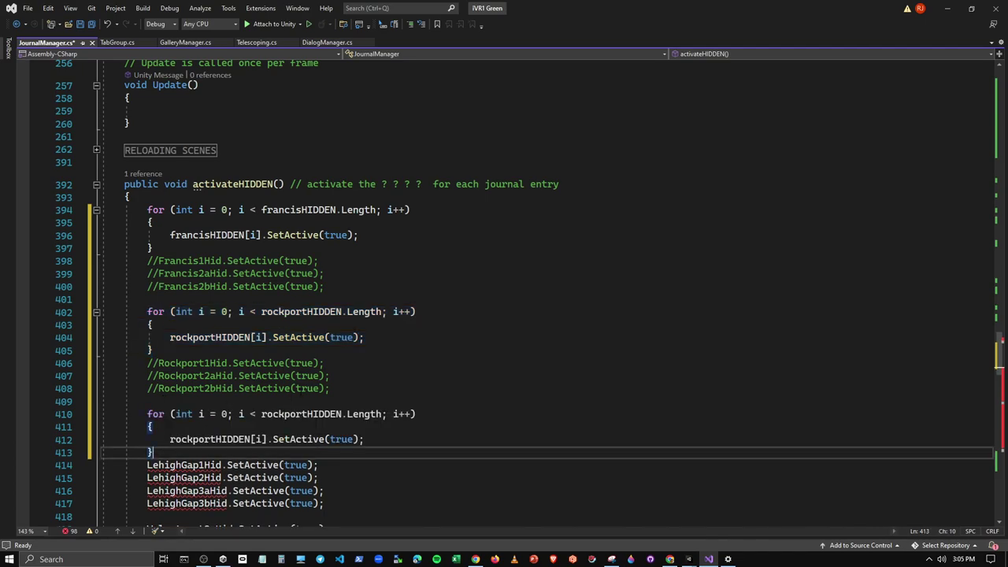
left_click_drag(262, 413, 340, 413)
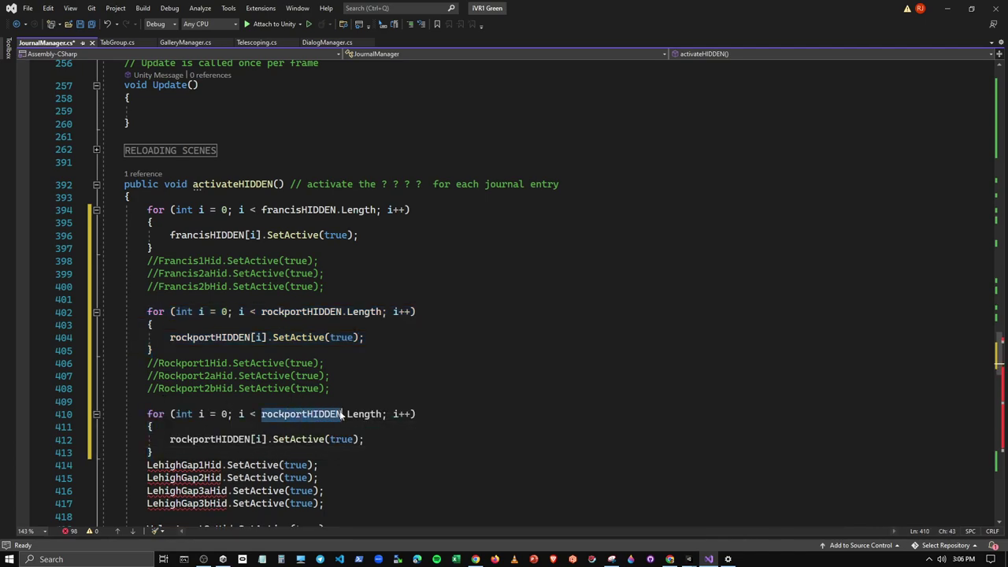
type("l")
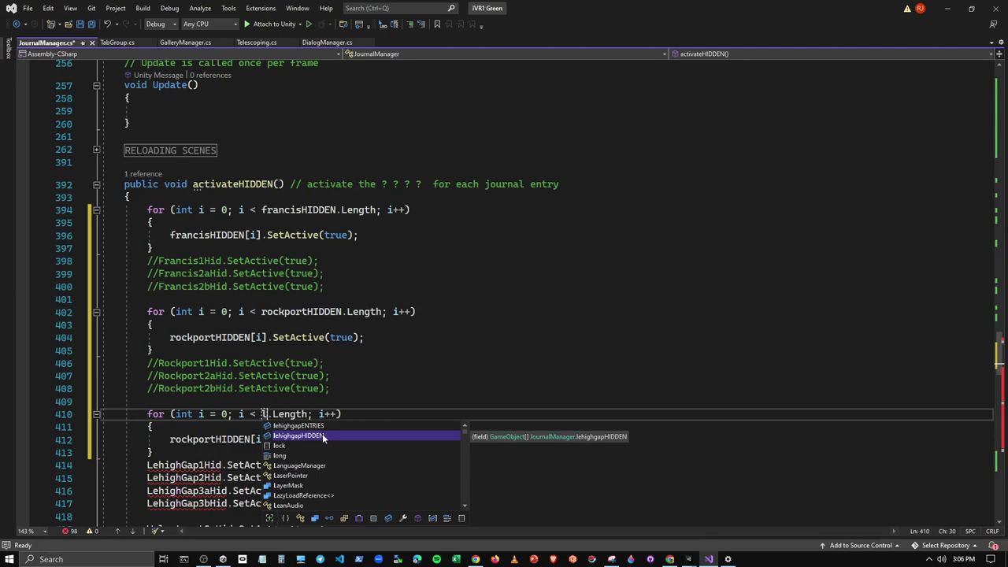
key("Tab")
left_click_drag(170, 439, 250, 440)
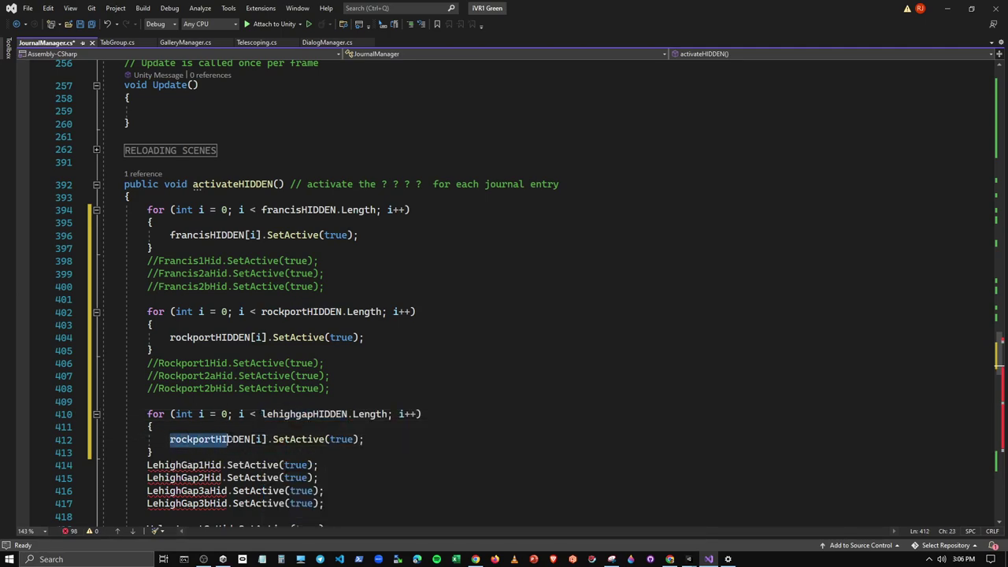
type("l")
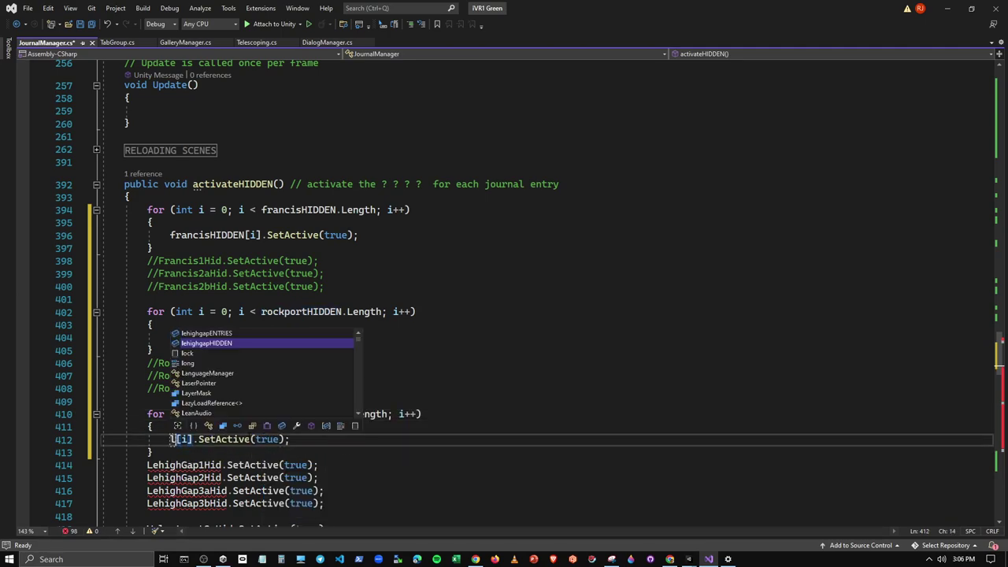
key("Tab")
Step: Comment out the four old LehighGap SetActive lines
scroll(239, 402, "down", 3)
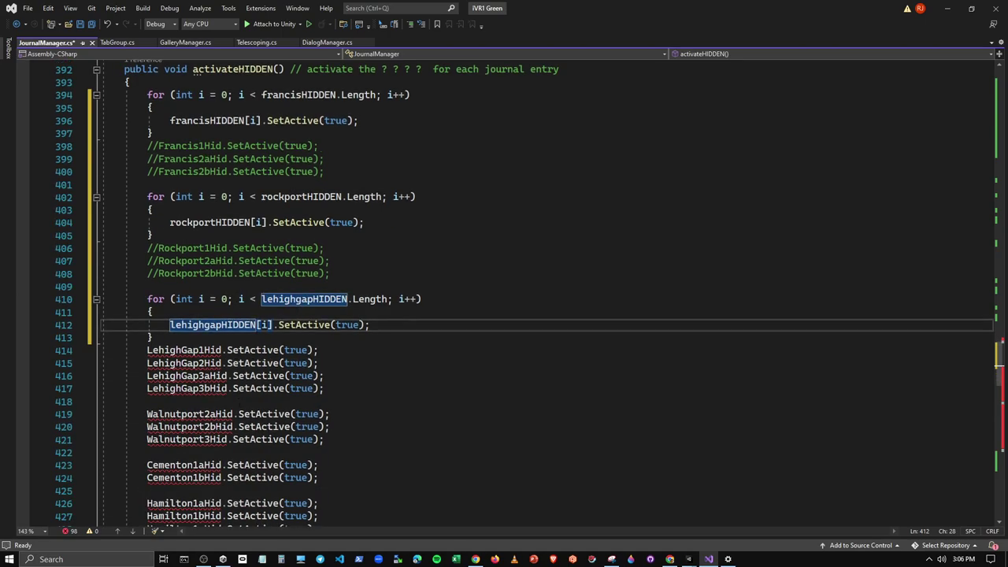
left_click_drag(323, 389, 124, 350)
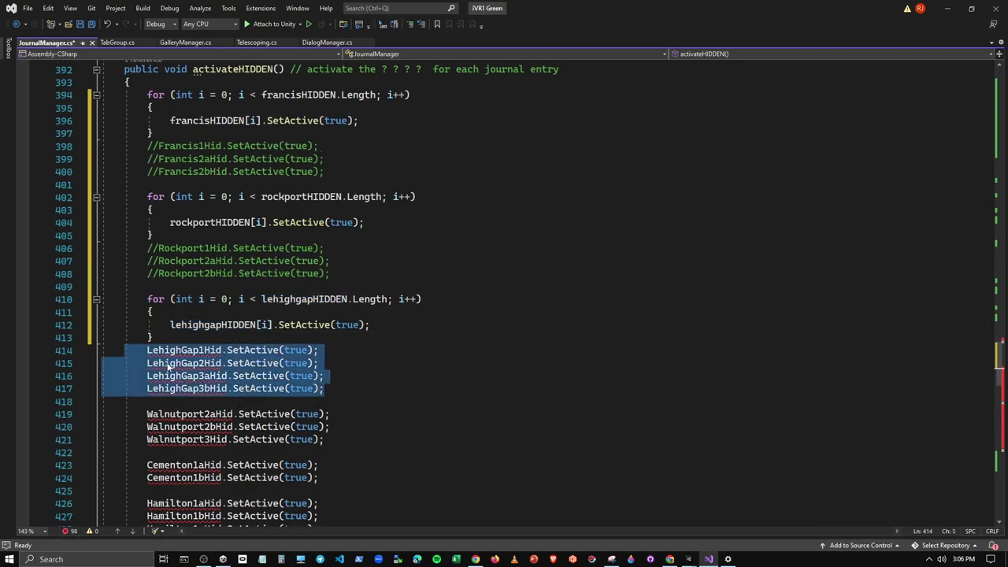
key("ctrl+e")
key("ctrl+c")
Step: Paste the loop above the Walnutport lines and change its array to walnutportHIDDEN
scroll(196, 370, "down", 3)
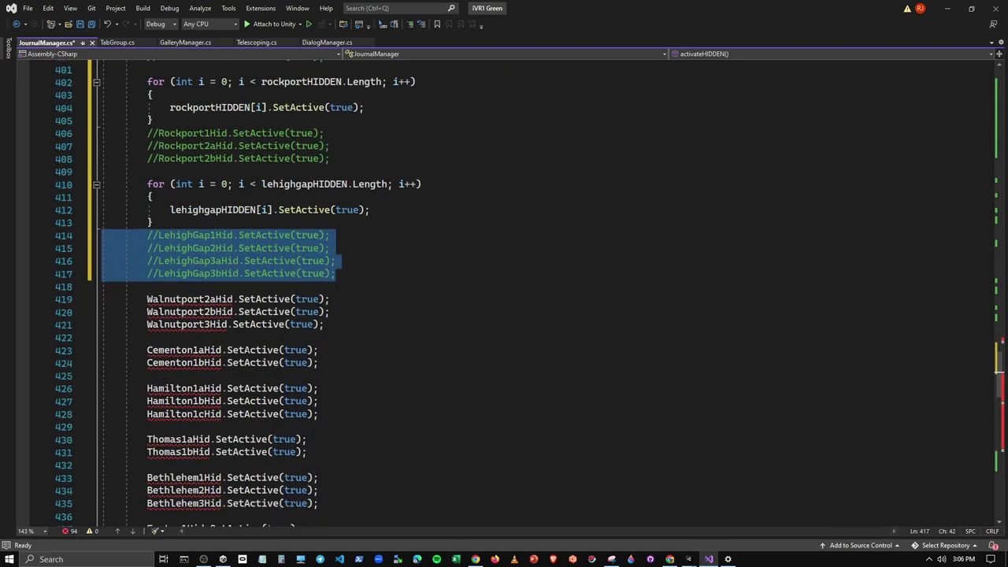
left_click(200, 300)
key("ctrl+v")
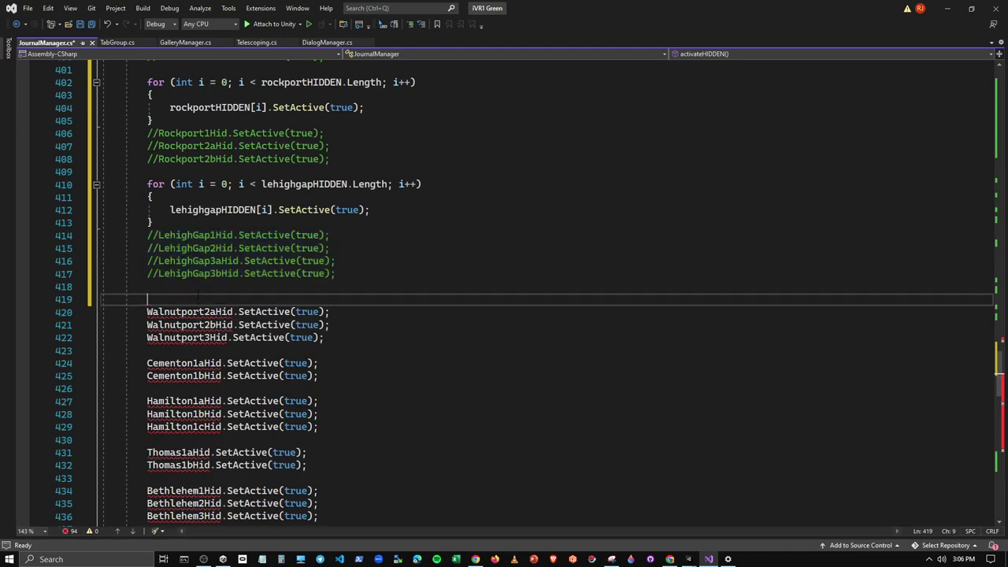
double_click(299, 299)
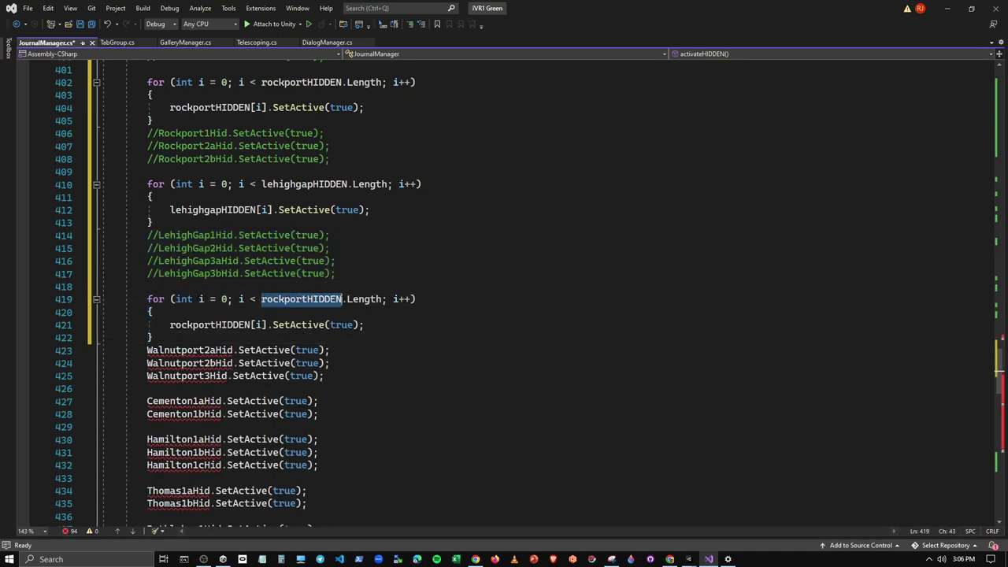
type("w")
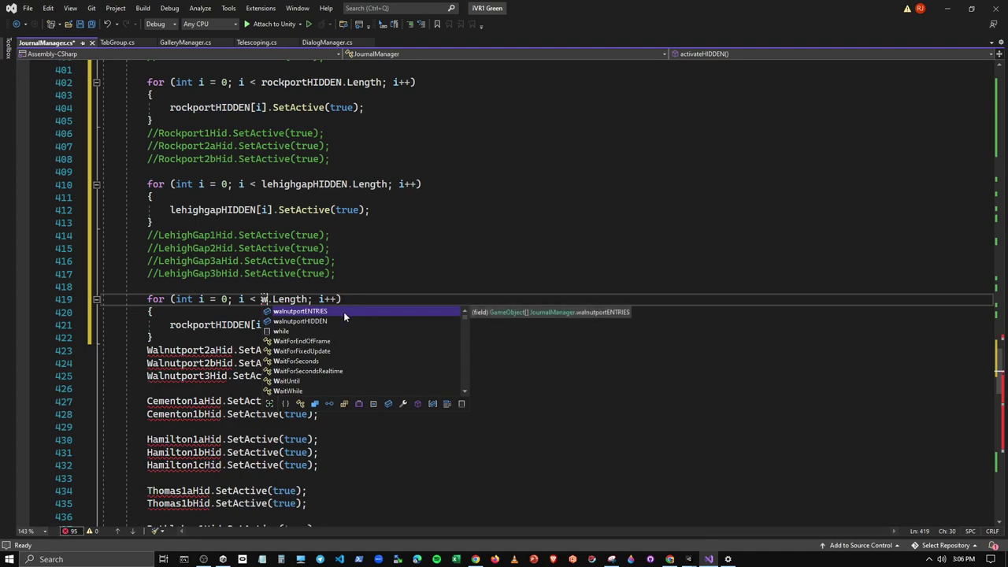
left_click(334, 321)
key("Tab")
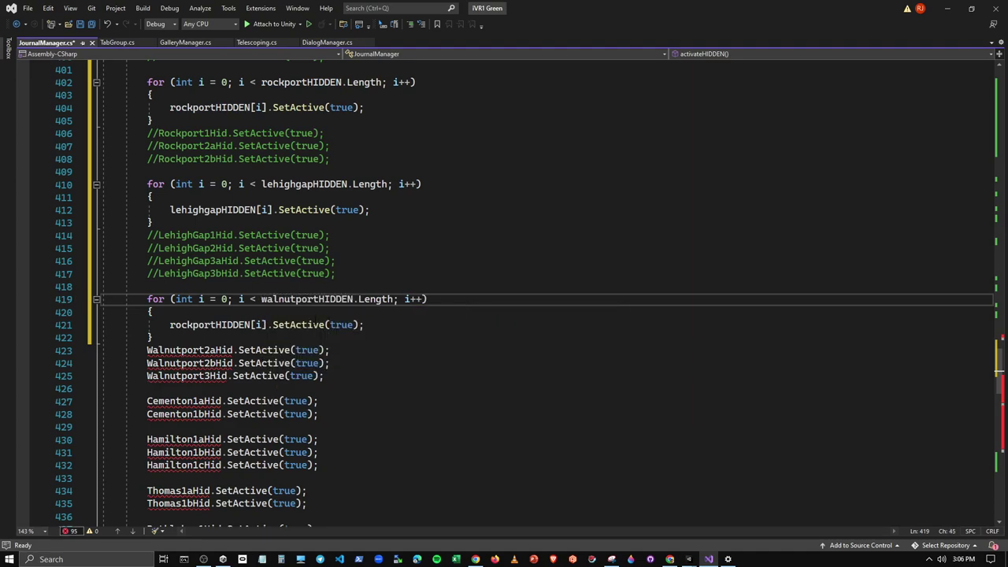
left_click_drag(169, 325, 250, 325)
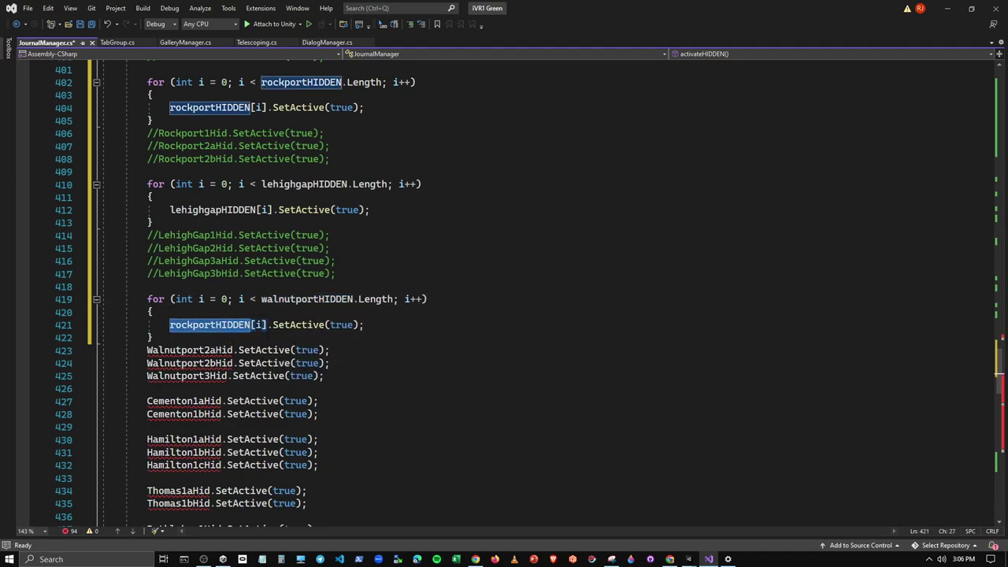
type("w")
left_click(228, 347)
key("Tab")
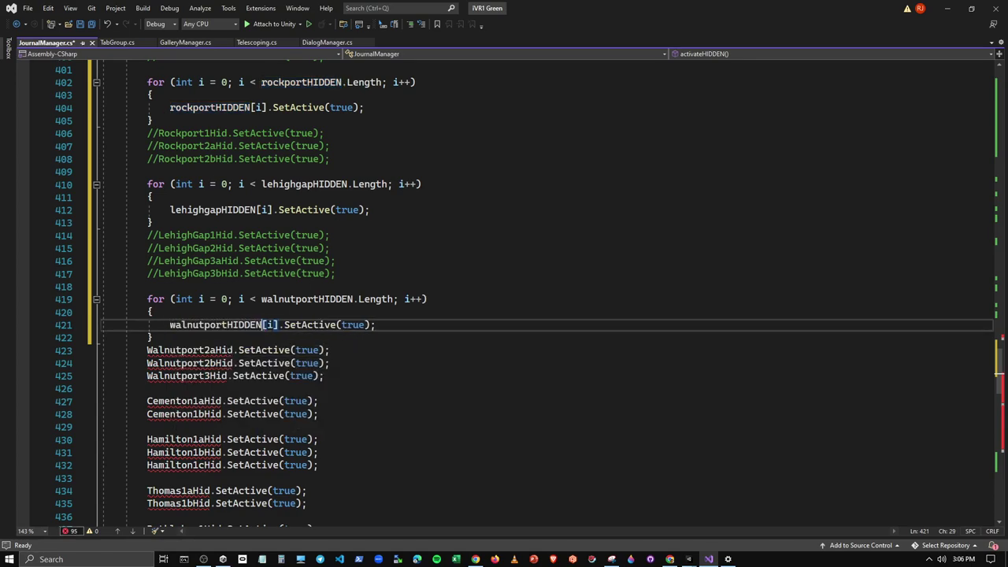
Step: Comment out the three old Walnutport SetActive lines
left_click_drag(344, 382, 108, 350)
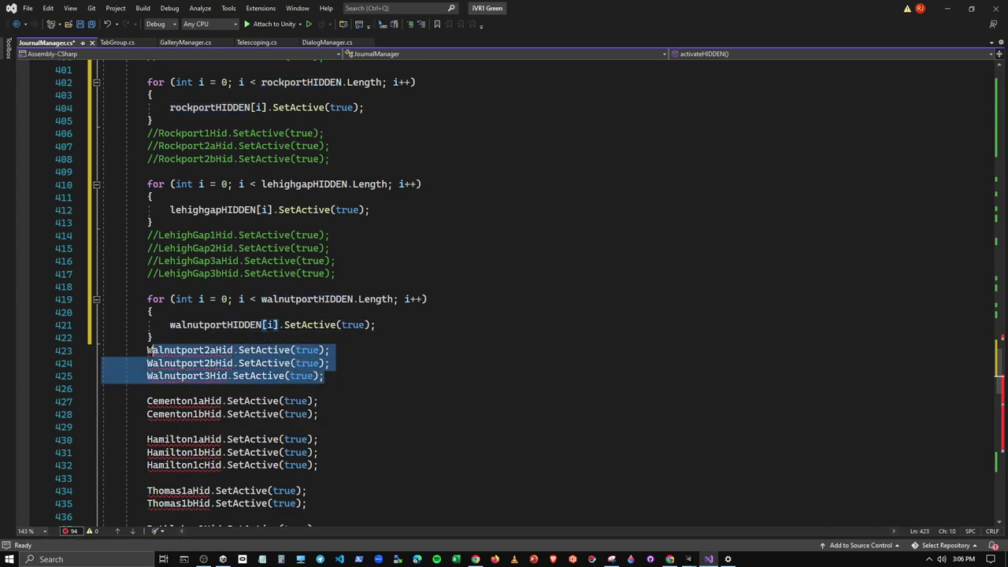
key("ctrl+k")
key("ctrl+c")
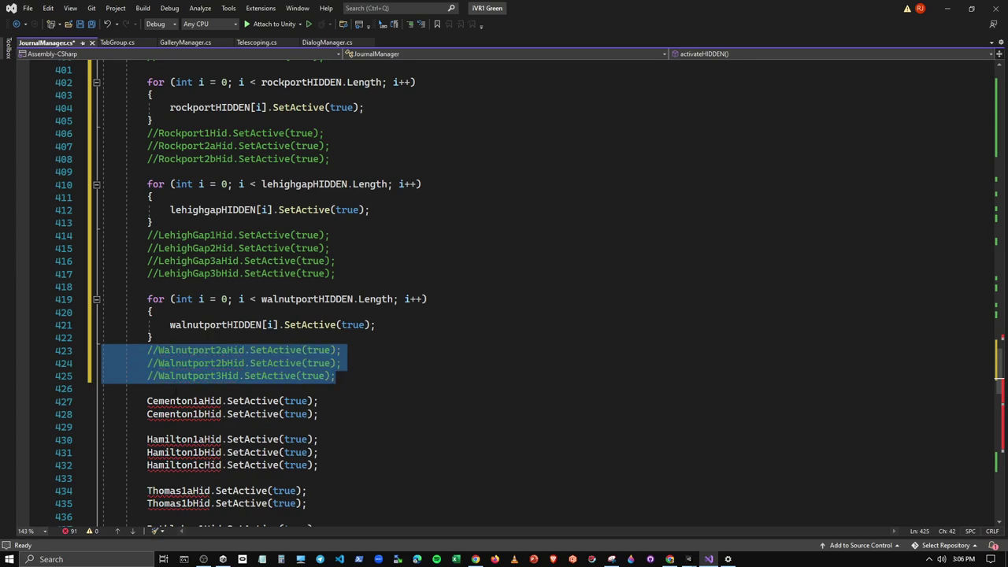
Step: Add a new loop after the Walnutport block iterating over cementonHIDDEN
left_click(174, 390)
key("Return")
key("ctrl+v")
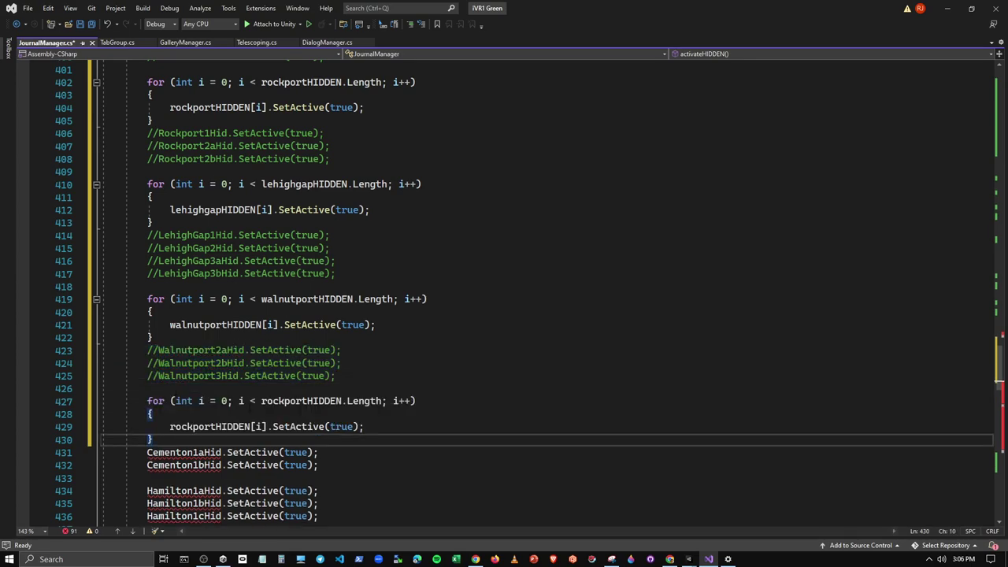
left_click_drag(261, 401, 339, 401)
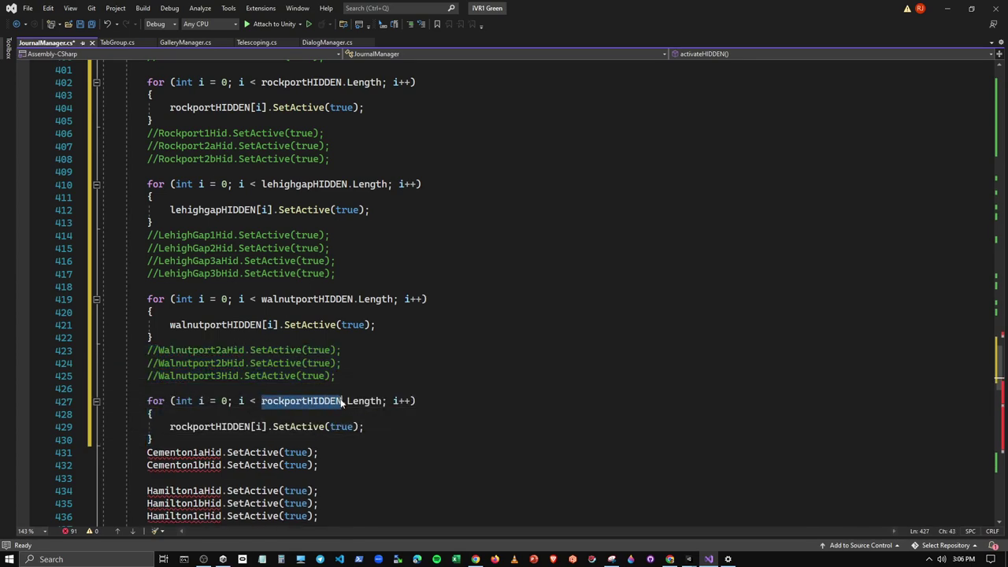
type("c")
key("Tab")
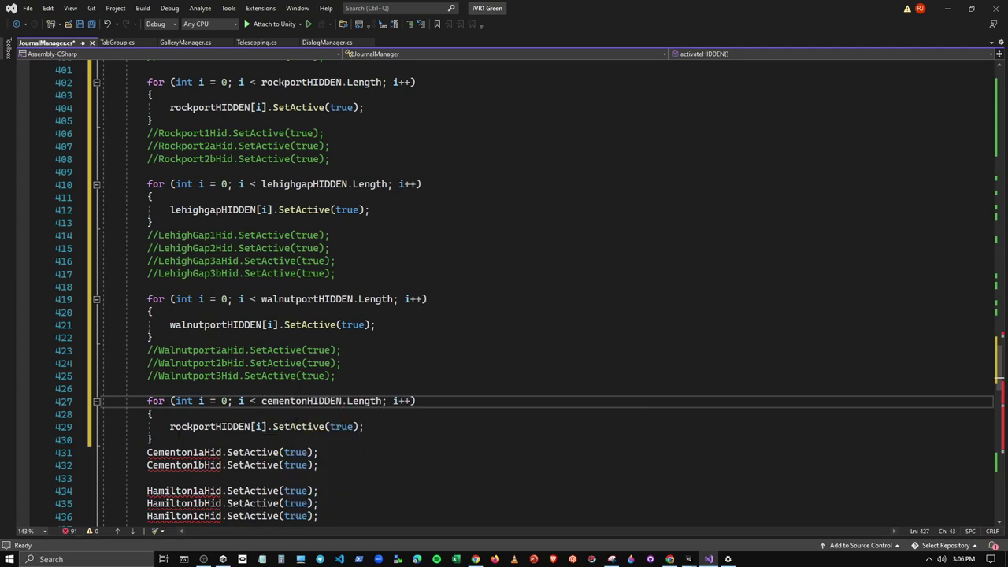
left_click_drag(170, 427, 259, 426)
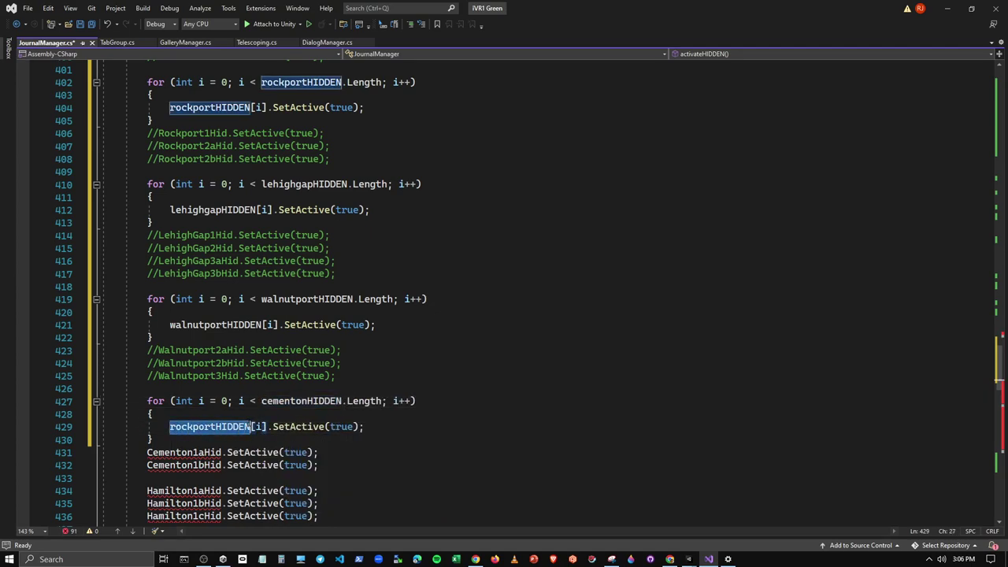
type("c")
key("Tab")
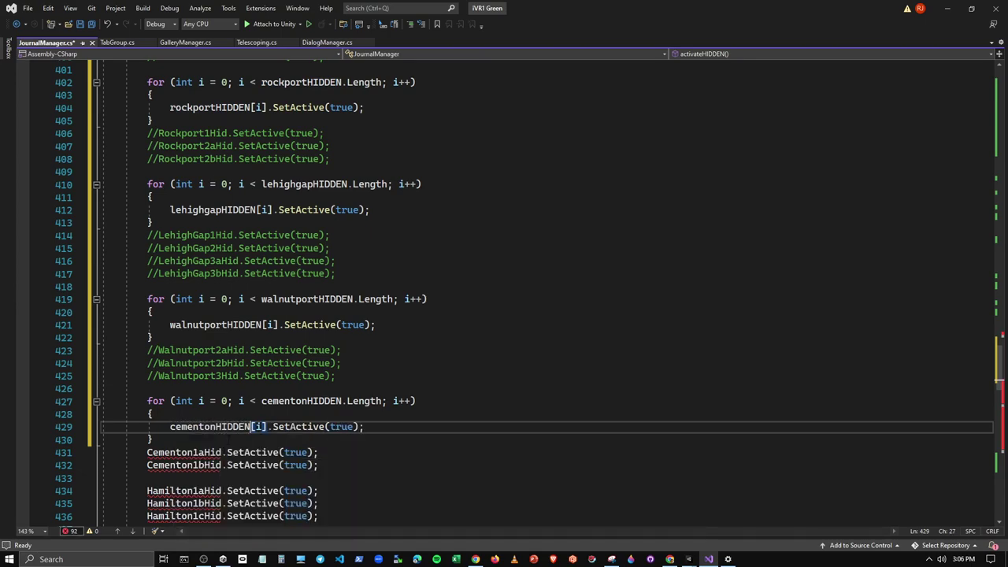
Step: Comment out the two old Cementon SetActive lines
scroll(223, 450, "down", 4)
left_click(319, 312)
left_click_drag(319, 312, 142, 299)
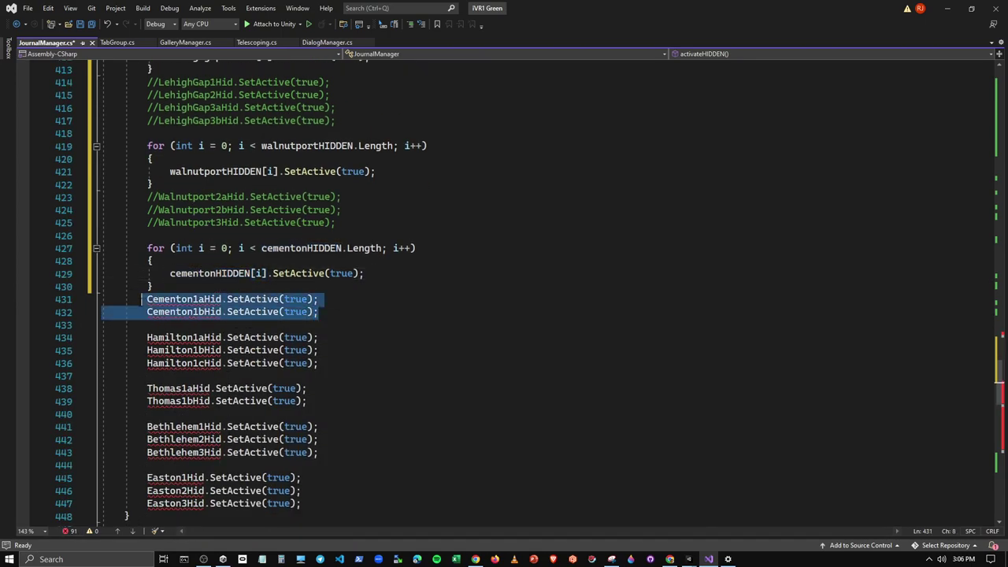
key("ctrl+v")
key("ctrl+z")
key("ctrl+z")
key("ctrl+k")
key("ctrl+c")
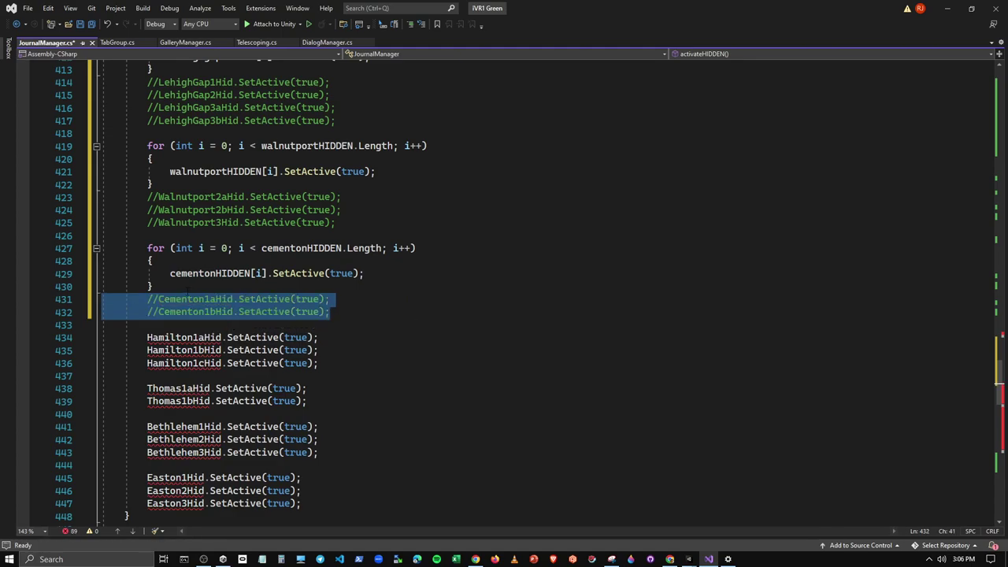
Step: Add a loop below the Cementon comments iterating over allentownHIDDEN
left_click(225, 325)
key("Return")
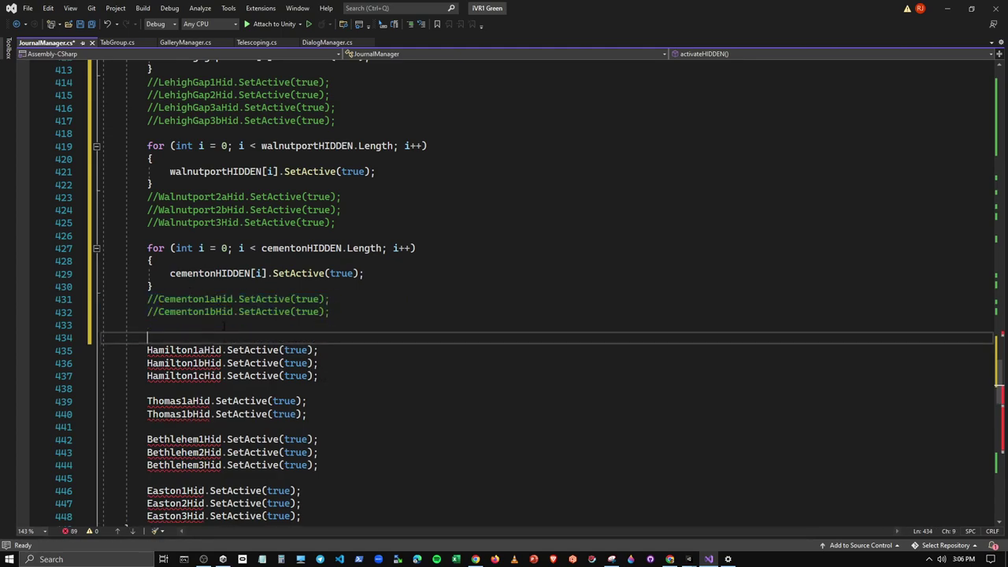
key("ctrl+v")
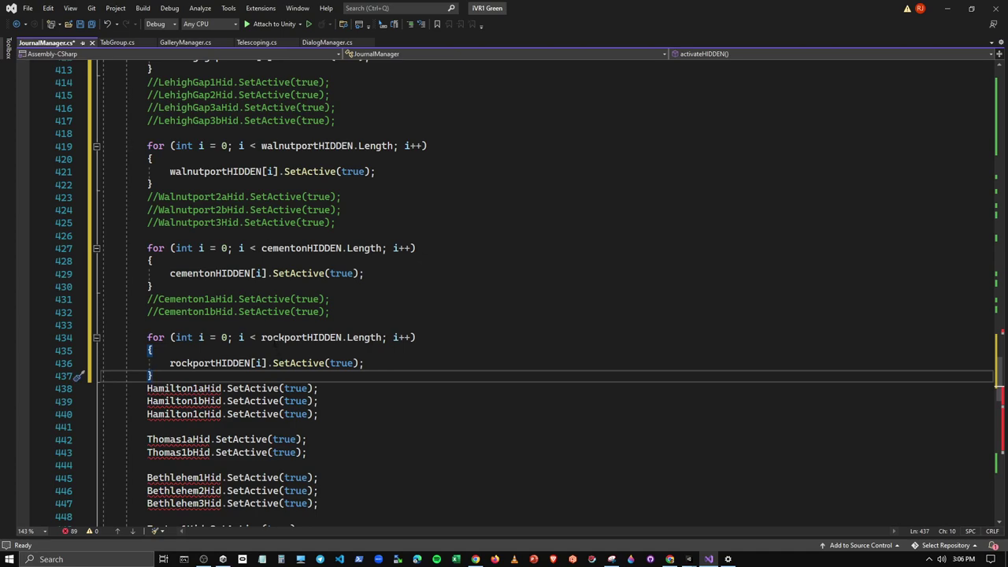
left_click_drag(262, 337, 342, 338)
type("a")
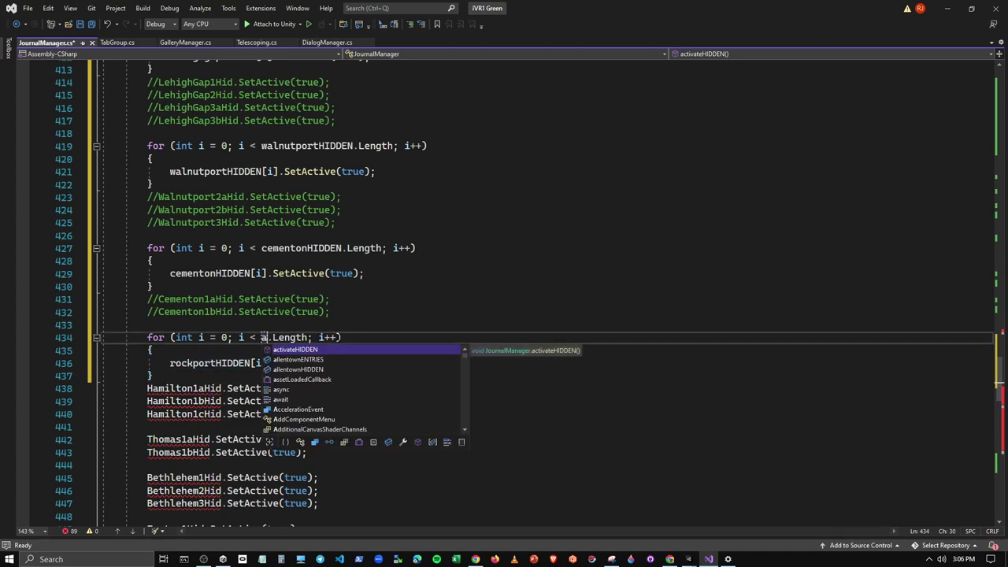
key("Down")
key("Down")
key("Tab")
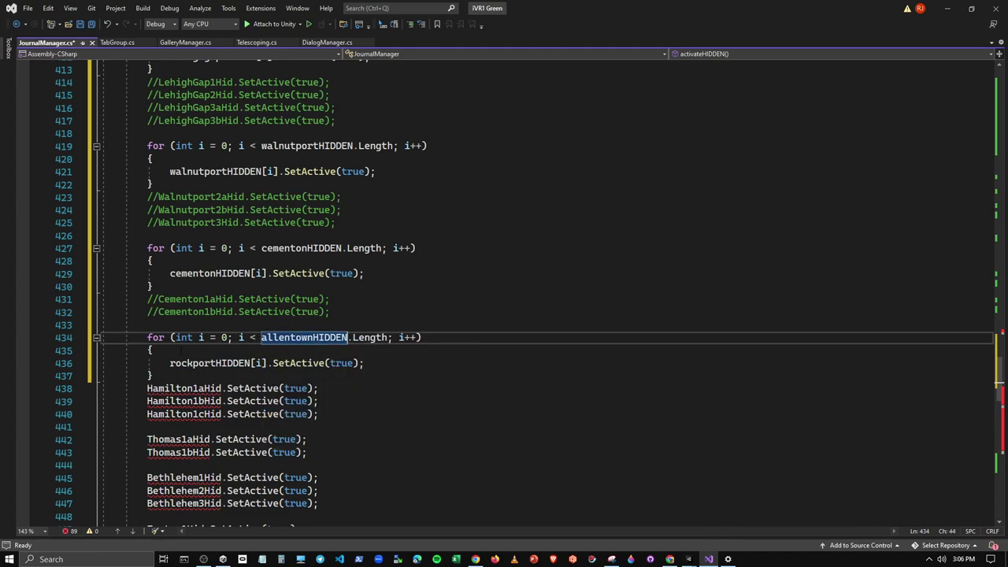
left_click_drag(170, 364, 251, 363)
type("a")
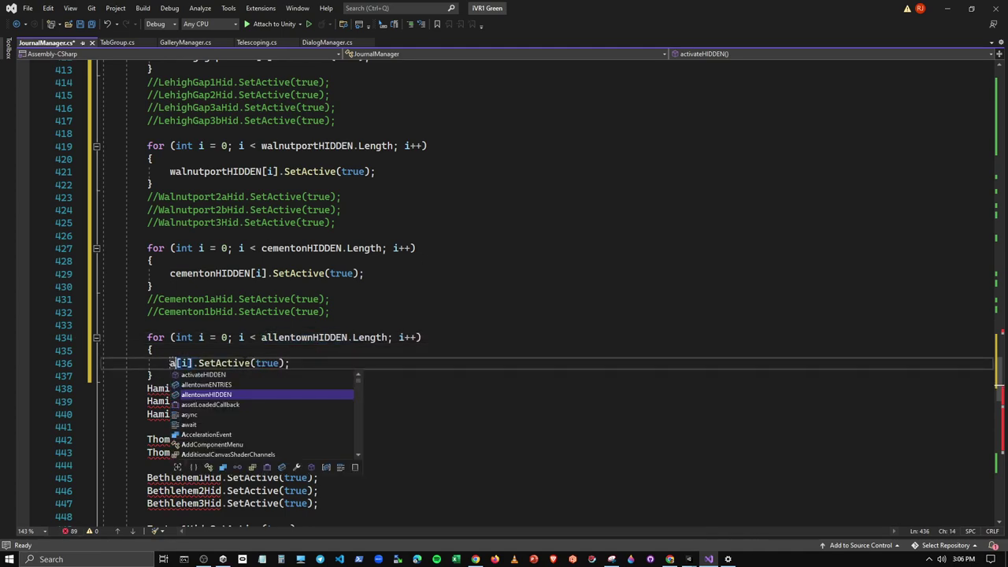
key("Tab")
Step: Comment out the three Hamilton SetActive lines
left_click_drag(323, 415, 142, 388)
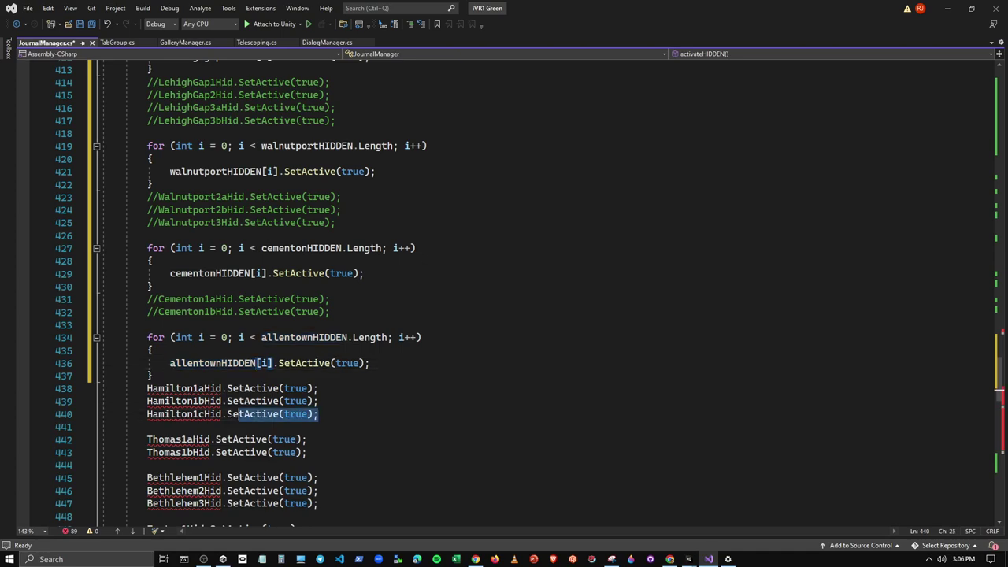
key("ctrl+k")
key("ctrl+c")
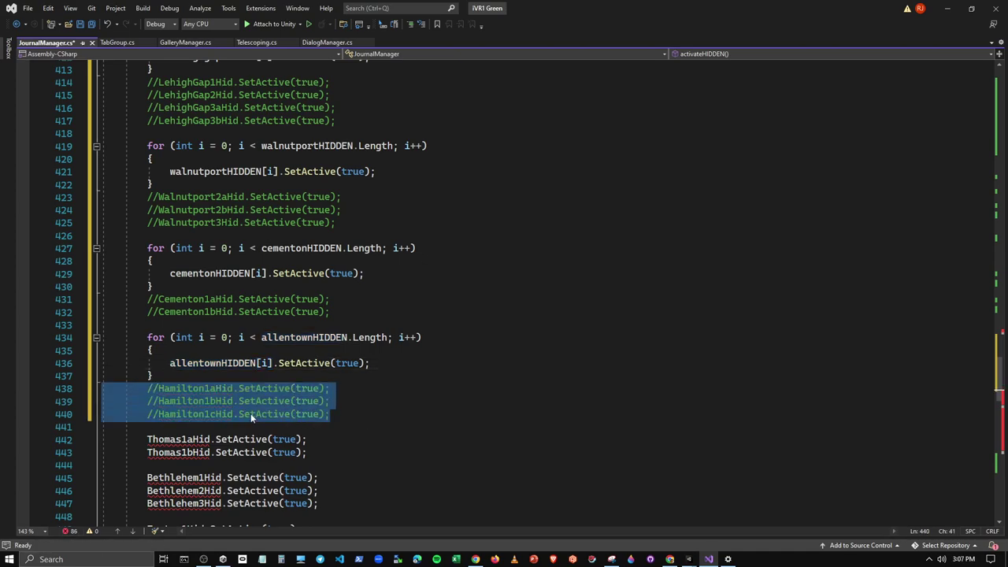
Step: Add a loop below the Hamilton comments iterating over thomasironHIDDEN
left_click(242, 426)
key("Return")
key("ctrl+v")
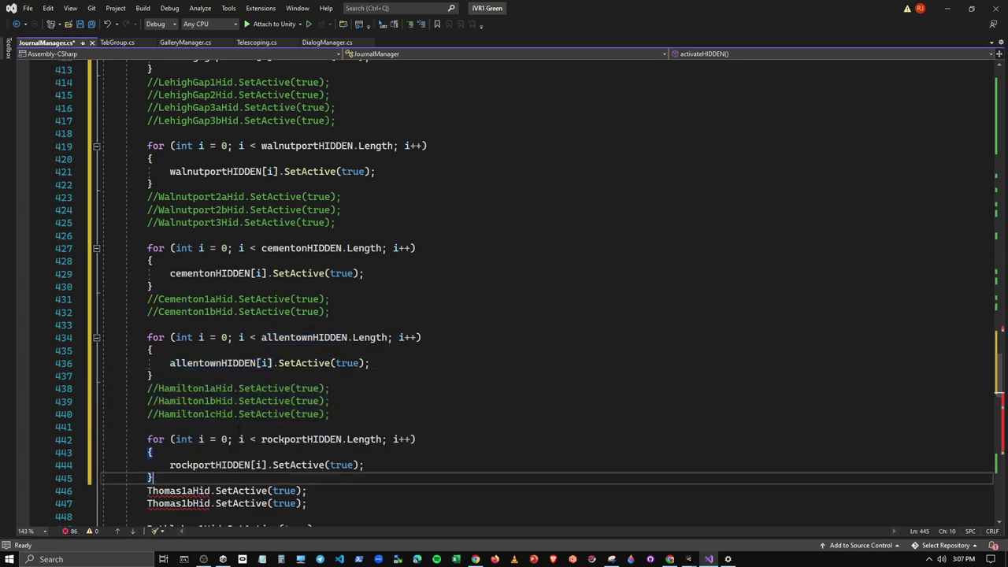
left_click_drag(261, 439, 342, 439)
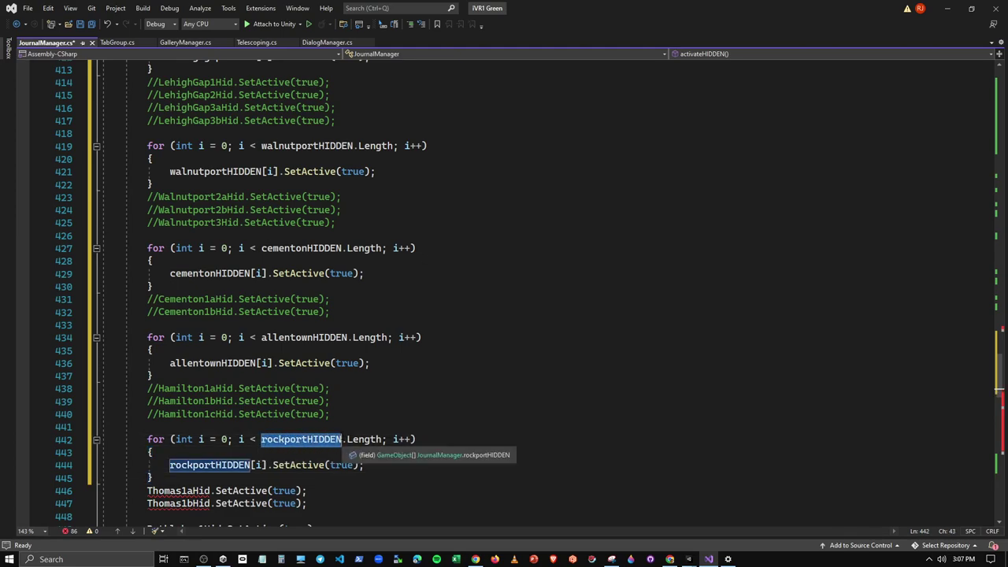
type("t")
key("Down")
key("Down")
key("Down")
key("Tab")
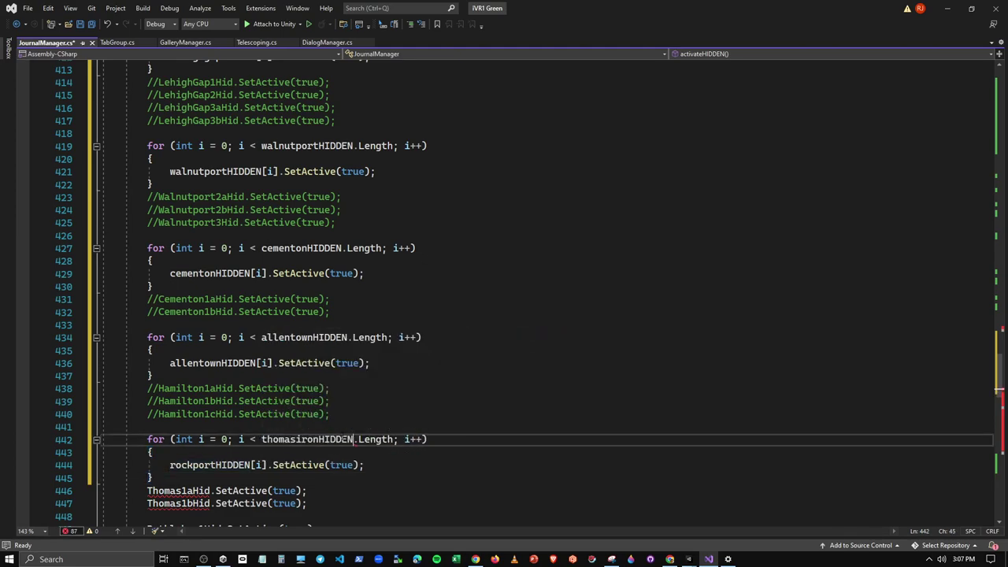
left_click(170, 465)
left_click_drag(170, 465, 251, 464)
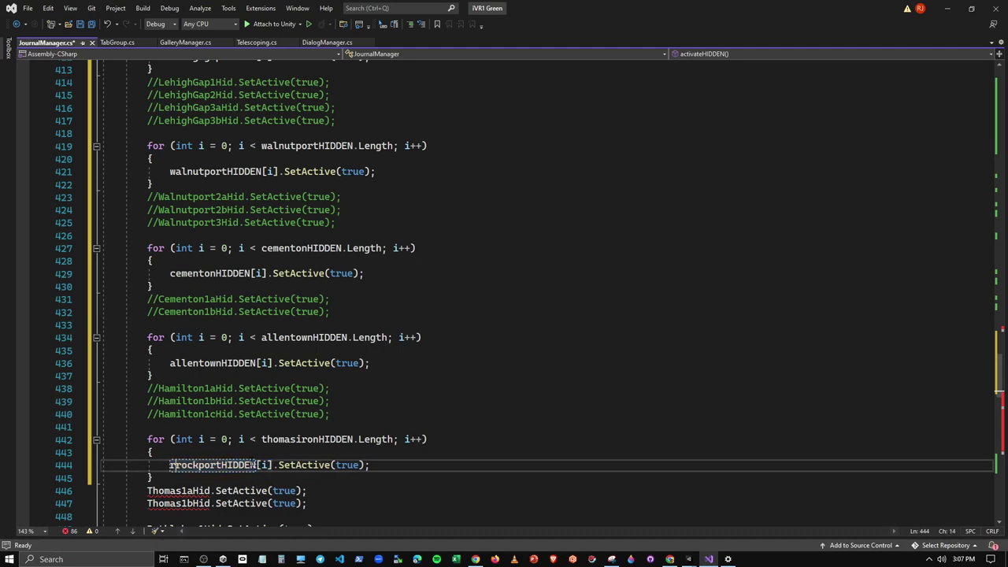
left_click_drag(170, 465, 251, 465)
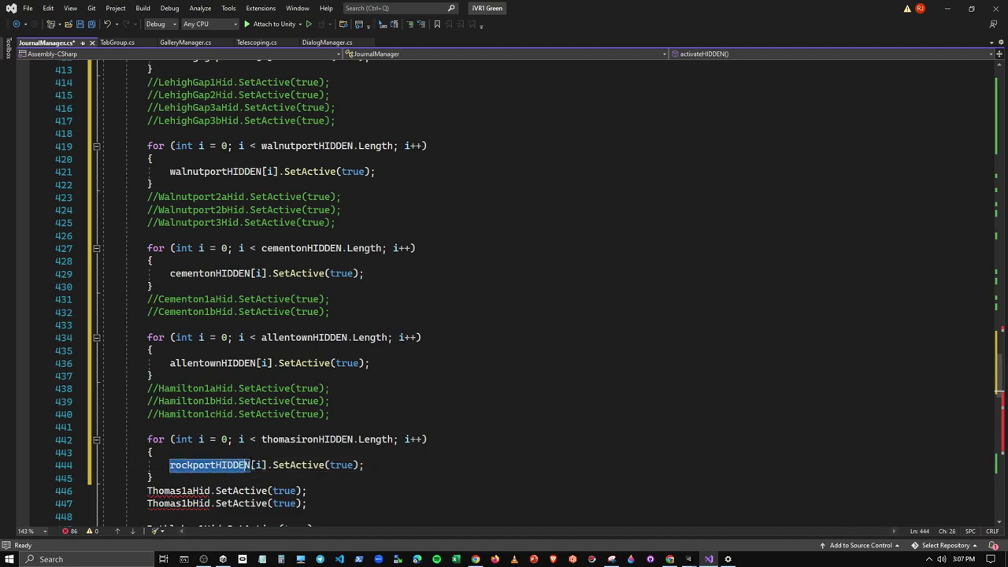
type("t")
key("Down")
key("Down")
key("Down")
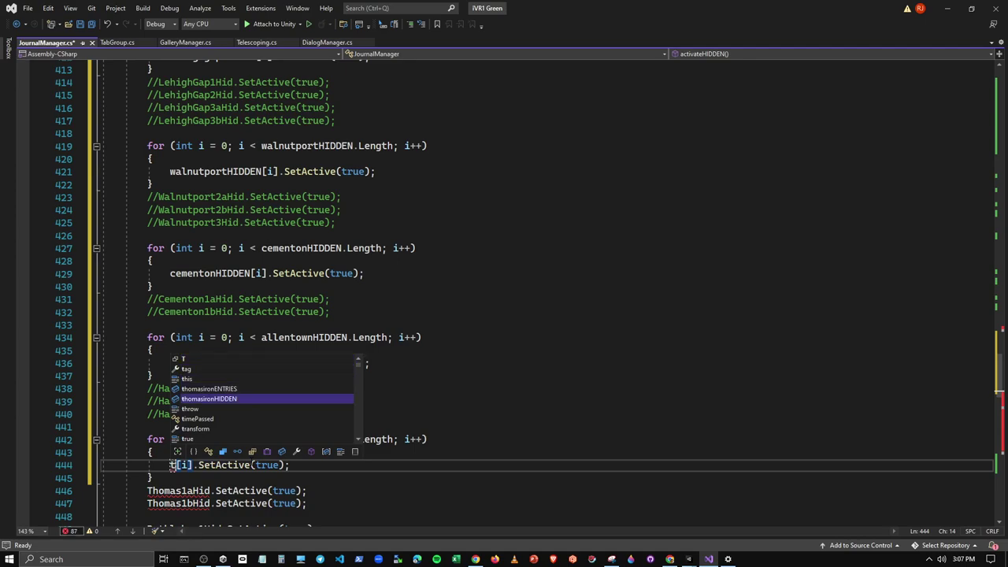
key("Tab")
Step: Comment out the two Thomas SetActive lines
scroll(215, 323, "down", 4)
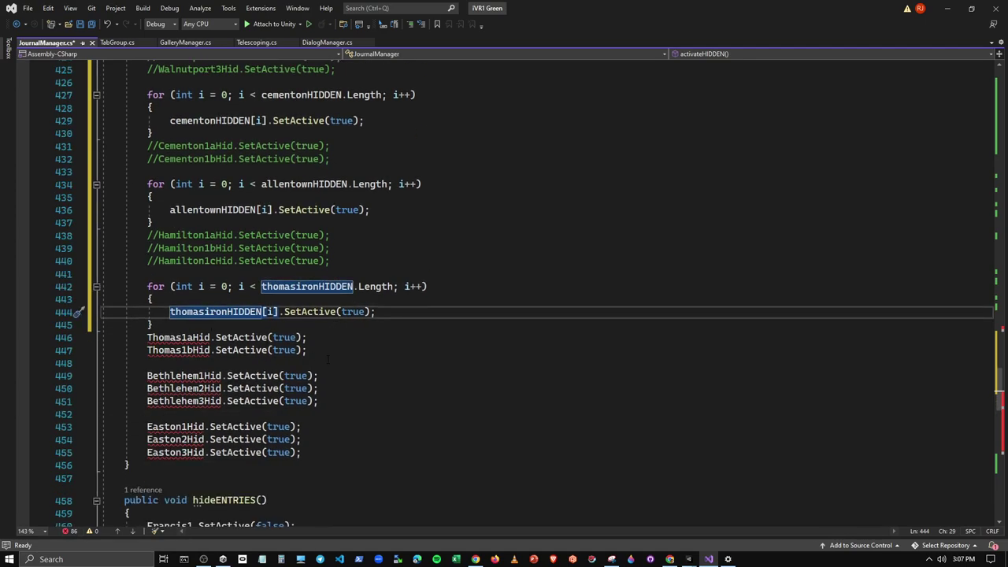
left_click_drag(308, 350, 93, 341)
key("ctrl+k")
key("ctrl+c")
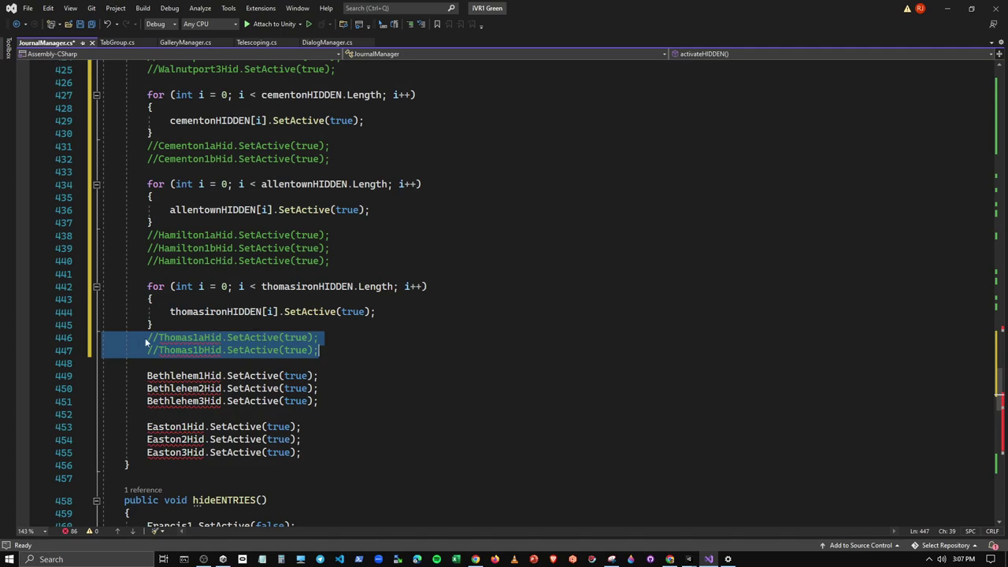
Step: Add a for loop over bethlehemHIDDEN and comment out the three old Bethlehem SetActive lines
left_click(147, 363)
key("Return")
key("ctrl+v")
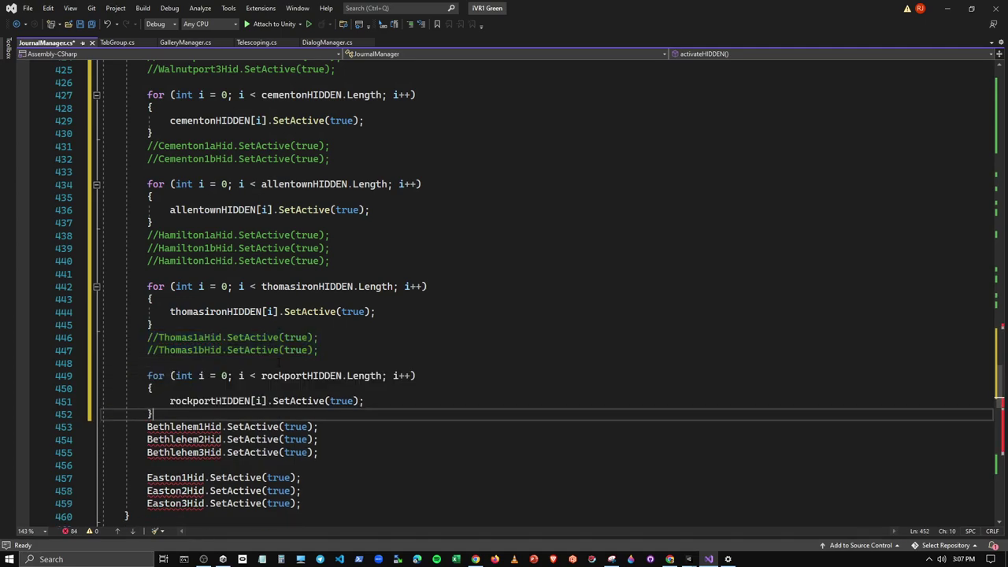
double_click(272, 376)
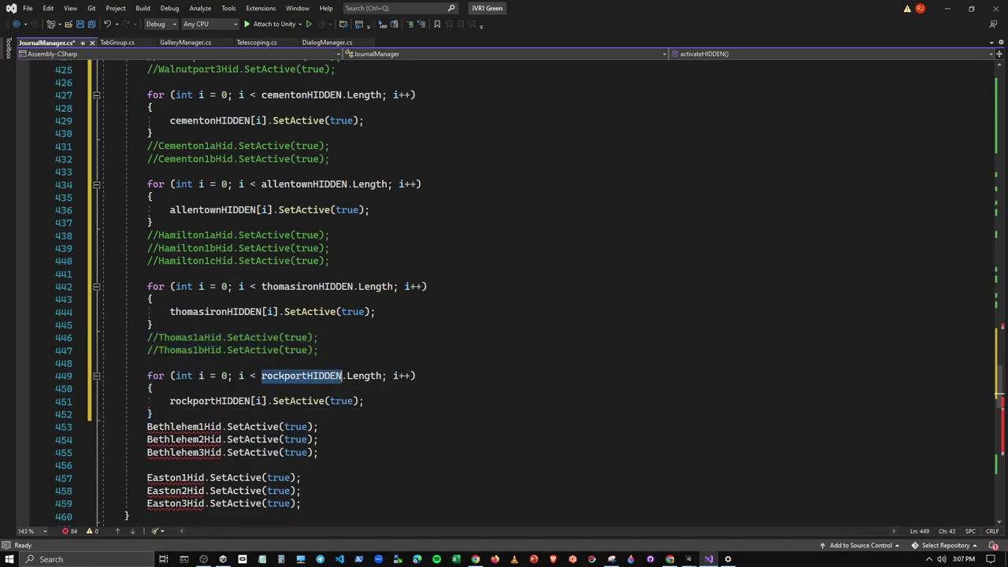
key("BackSpace")
key("Down")
key("Down")
key("Tab")
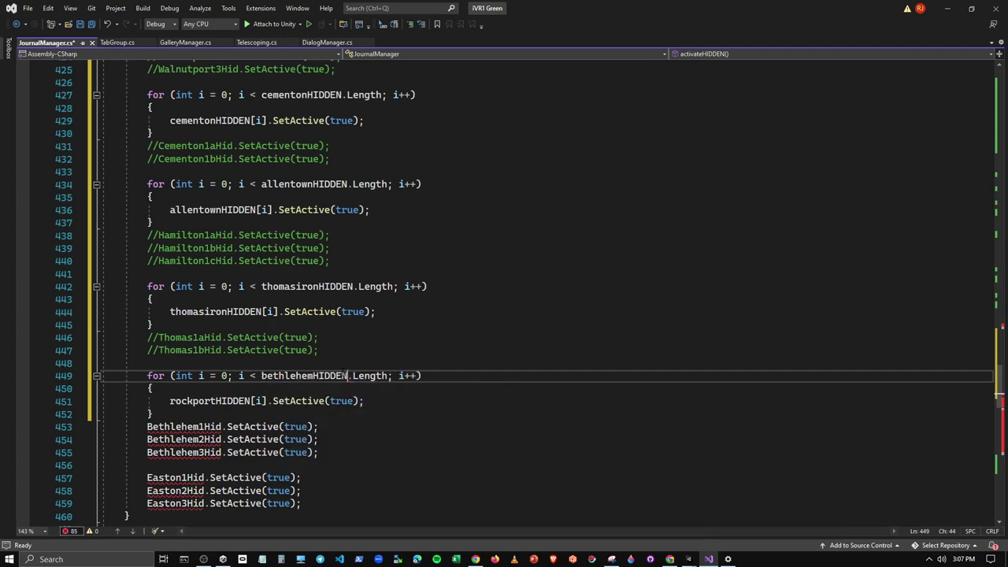
double_click(250, 402)
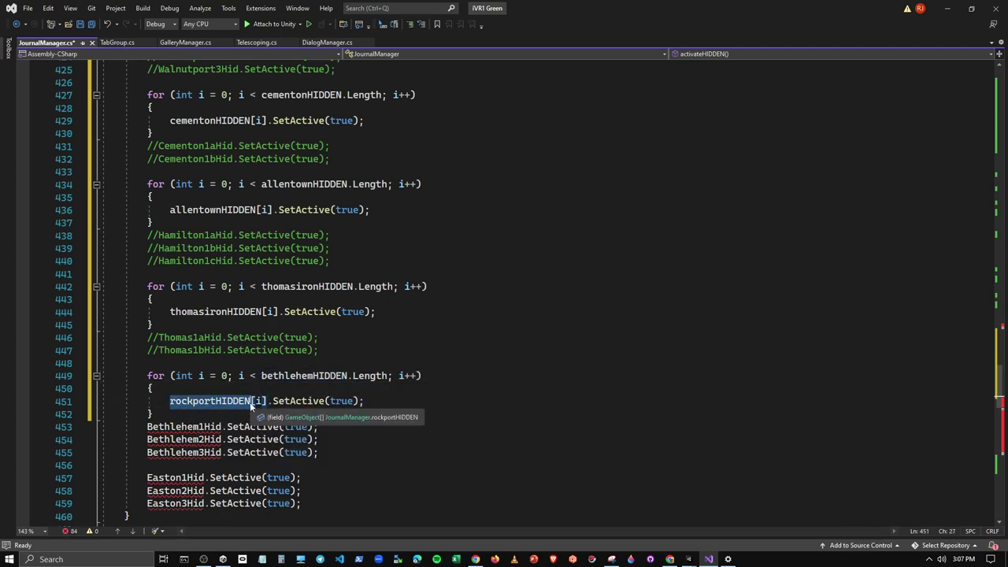
type("b")
key("Tab")
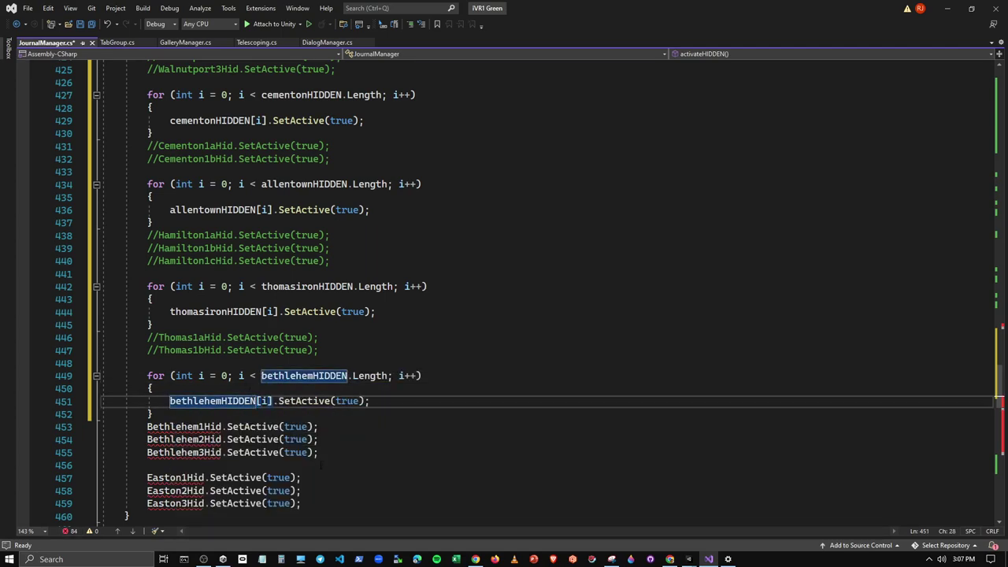
left_click(319, 452)
mouse_move(319, 452)
left_mouse_down()
mouse_move(102, 439)
mouse_move(105, 430)
left_mouse_up()
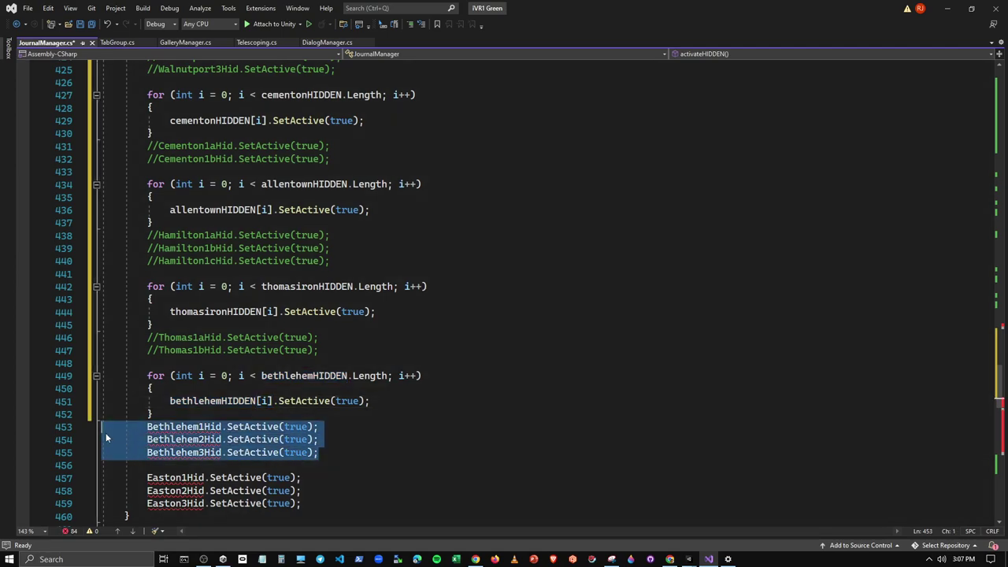
key("ctrl+k")
key("ctrl+c")
Step: Add a loop over eastonHIDDEN, comment out the old Easton lines, and save JournalManager.cs
left_click(308, 467)
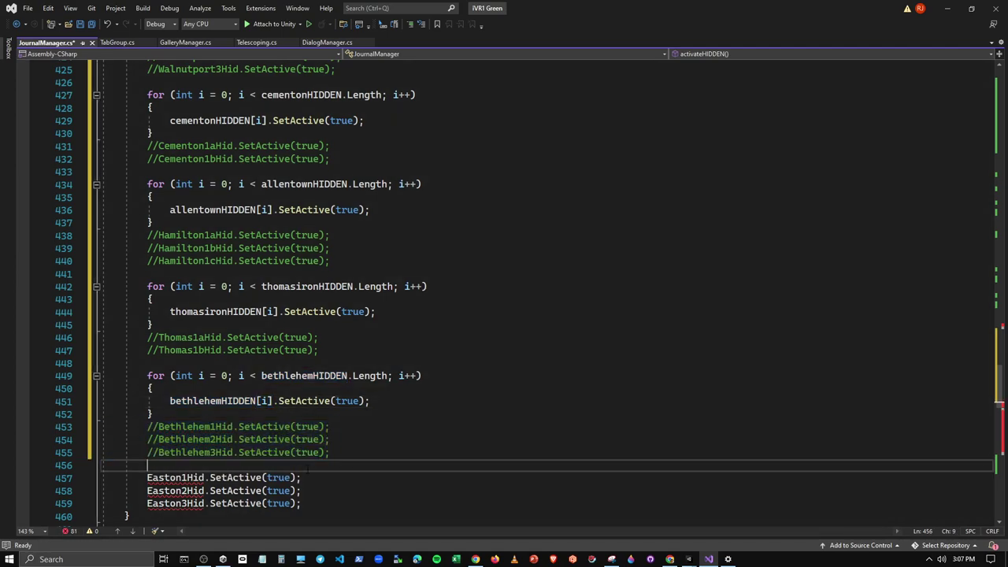
key("ctrl+v")
scroll(308, 469, "down", 4)
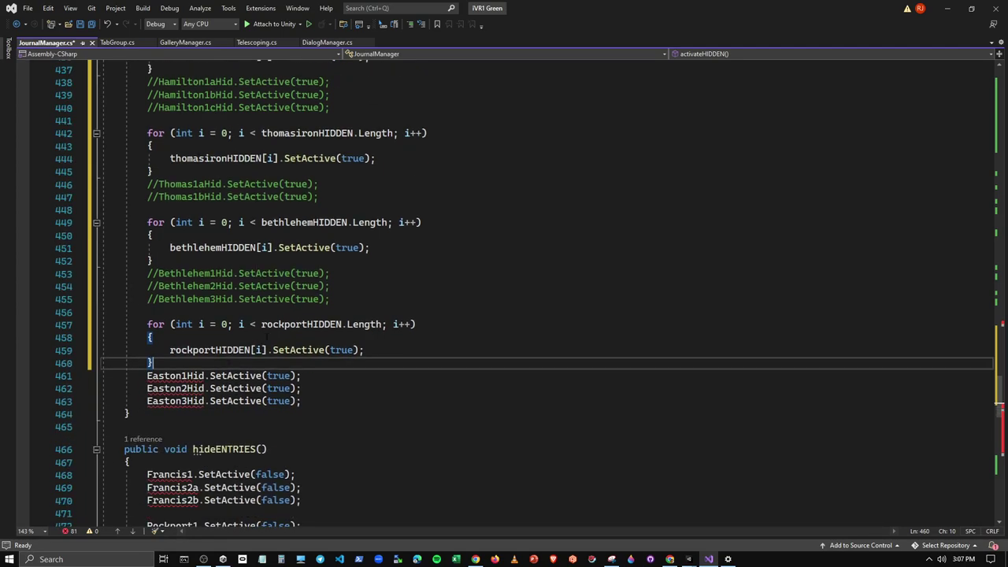
left_click_drag(261, 324, 342, 326)
type("e")
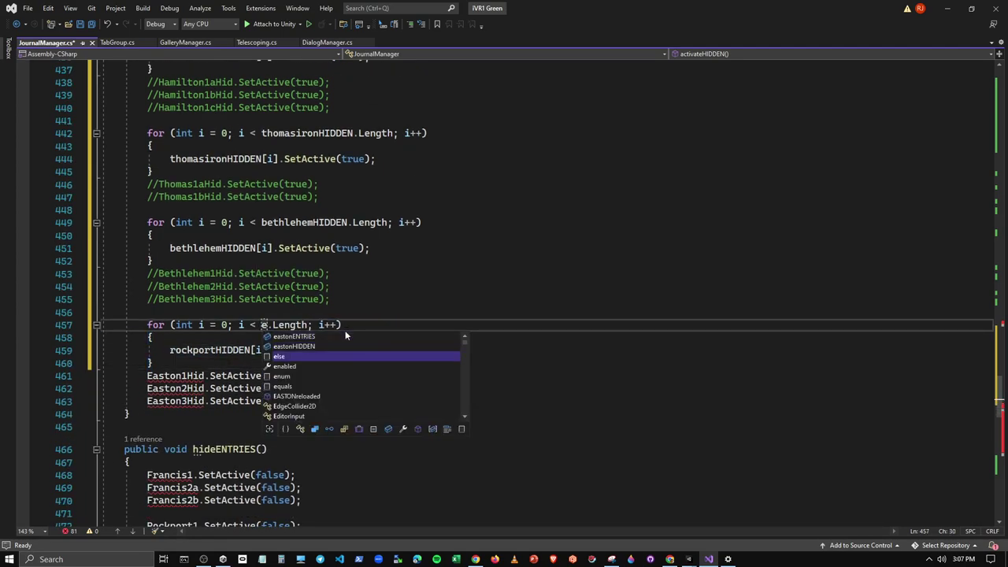
double_click(293, 346)
left_click_drag(170, 350, 251, 349)
type("e")
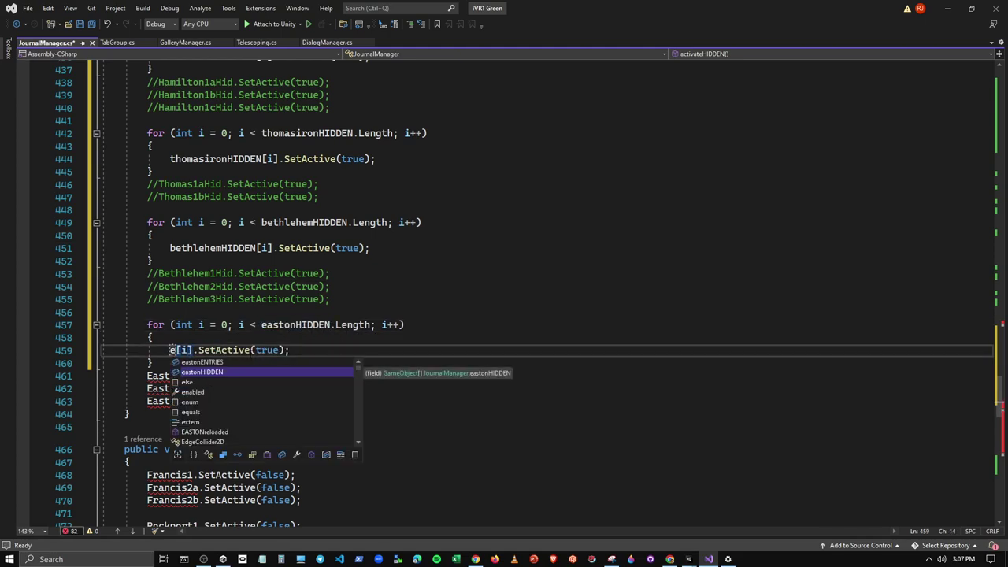
key("Tab")
mouse_move(301, 401)
left_mouse_down()
mouse_move(113, 389)
mouse_move(106, 376)
left_mouse_up()
key("ctrl+k")
key("ctrl+c")
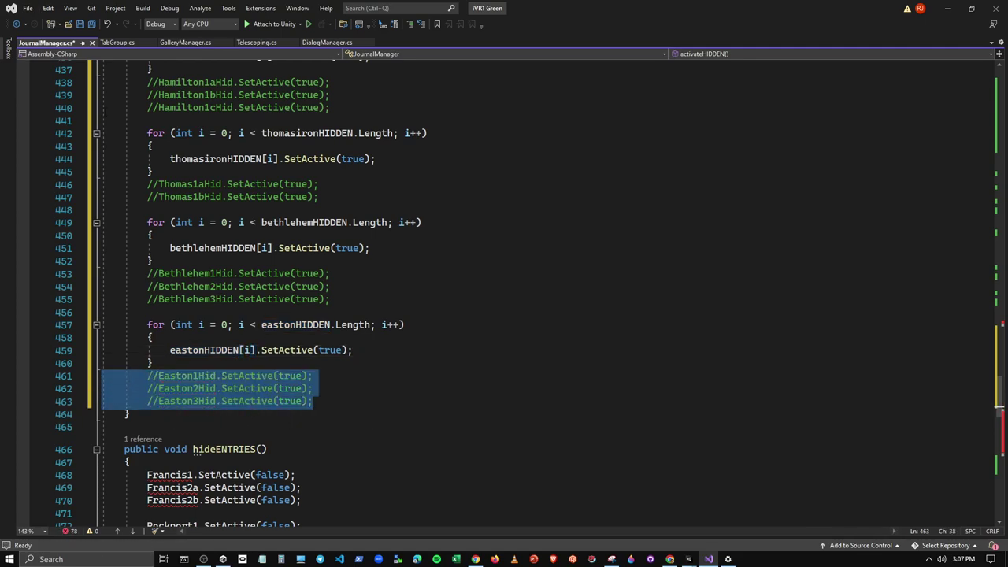
left_click(79, 28)
scroll(281, 353, "down", 3)
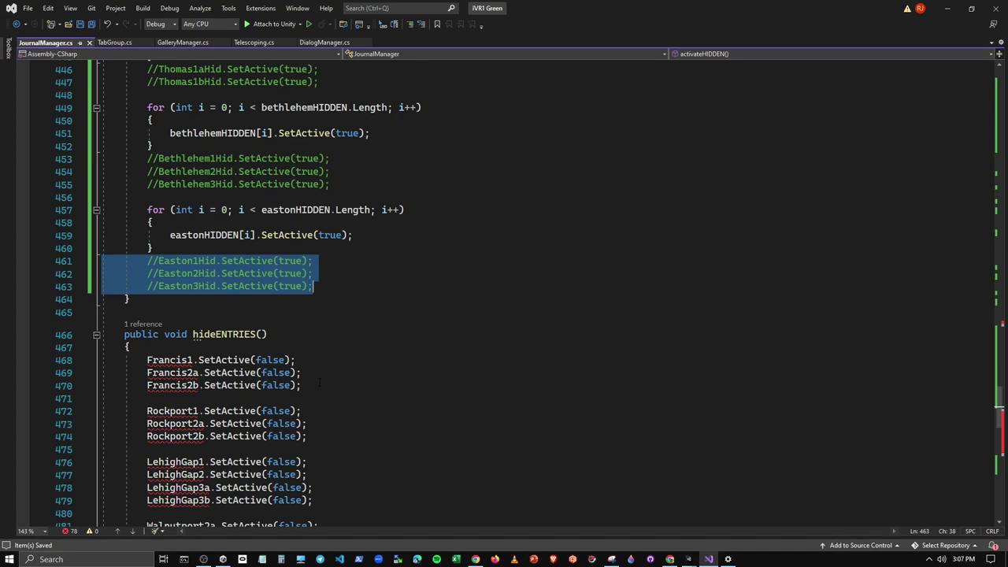
Step: In hideENTRIES, add a loop over francisENTRIES and comment out the three old Francis lines
left_click(225, 347)
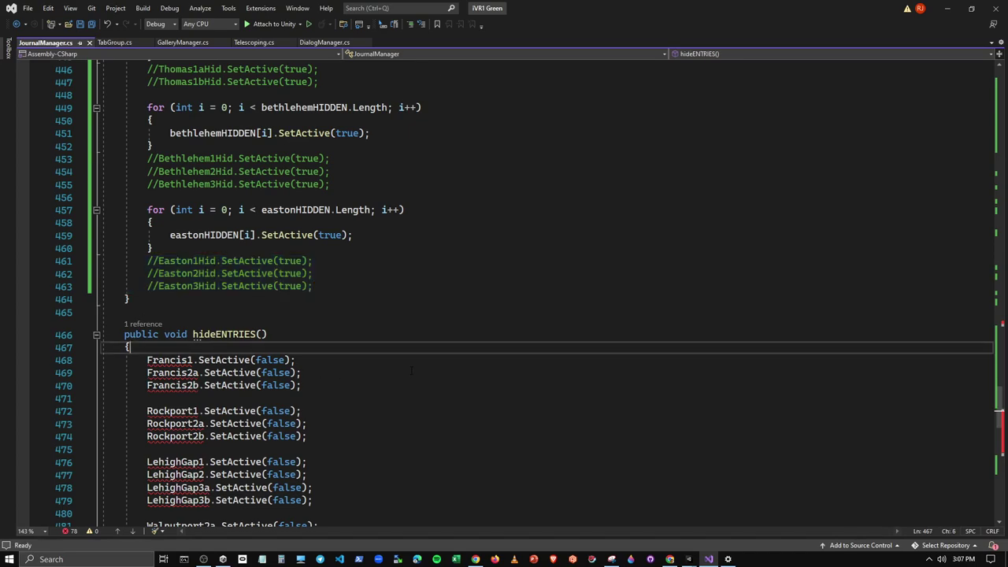
key("Return")
key("Tab")
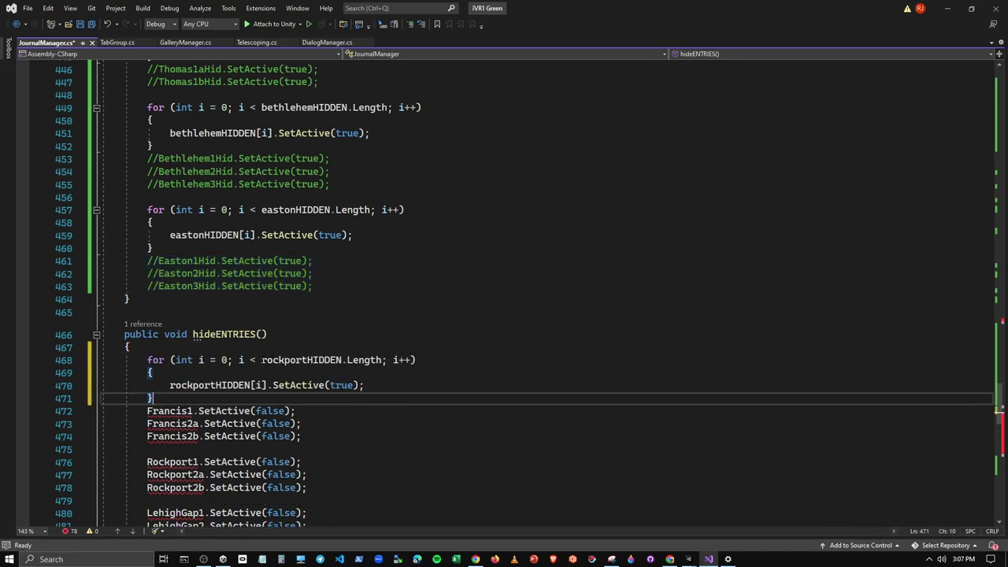
left_click_drag(261, 360, 340, 360)
type("f")
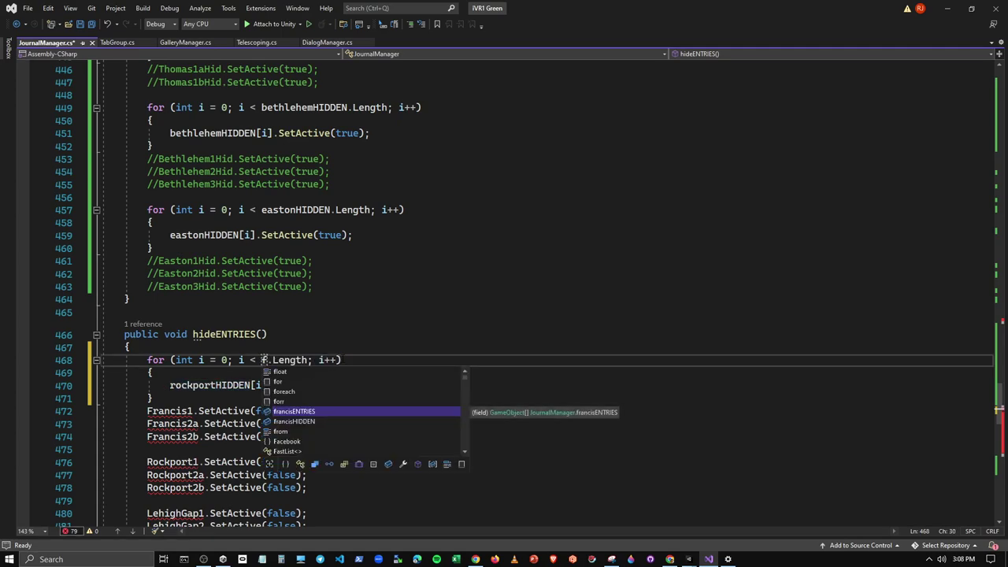
key("Tab")
left_click_drag(170, 385, 251, 385)
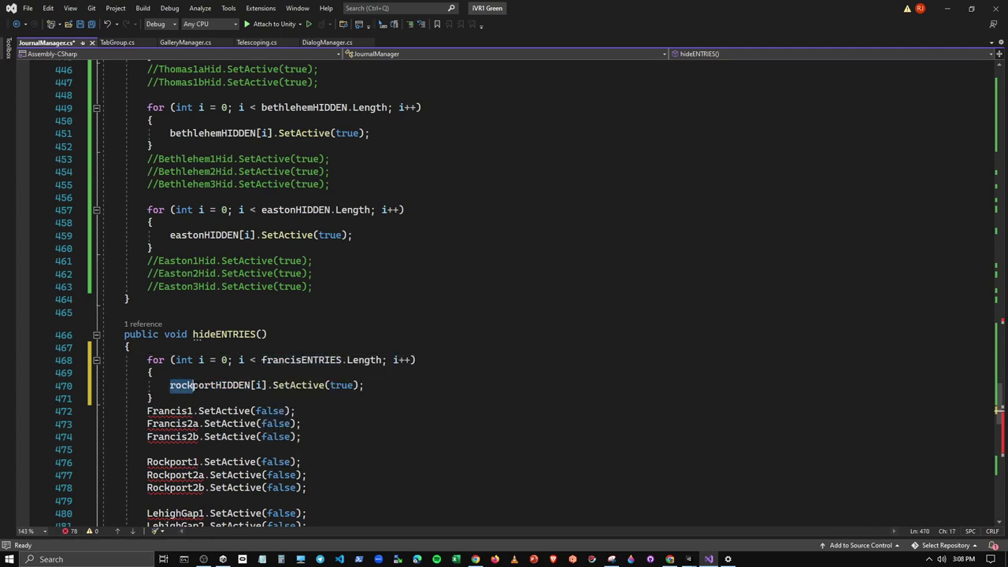
type("f")
key("Tab")
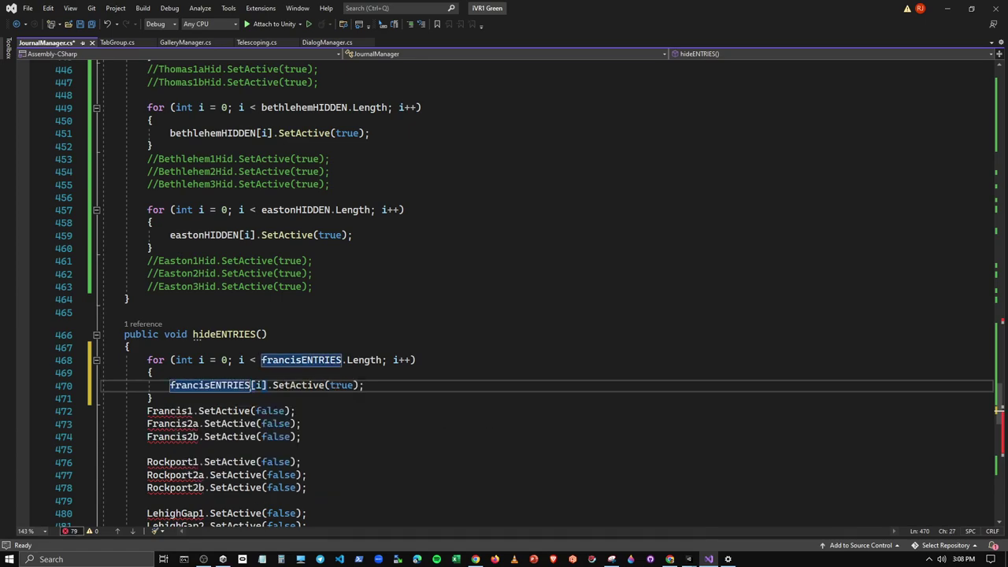
left_click(312, 439)
left_click_drag(302, 436, 102, 411)
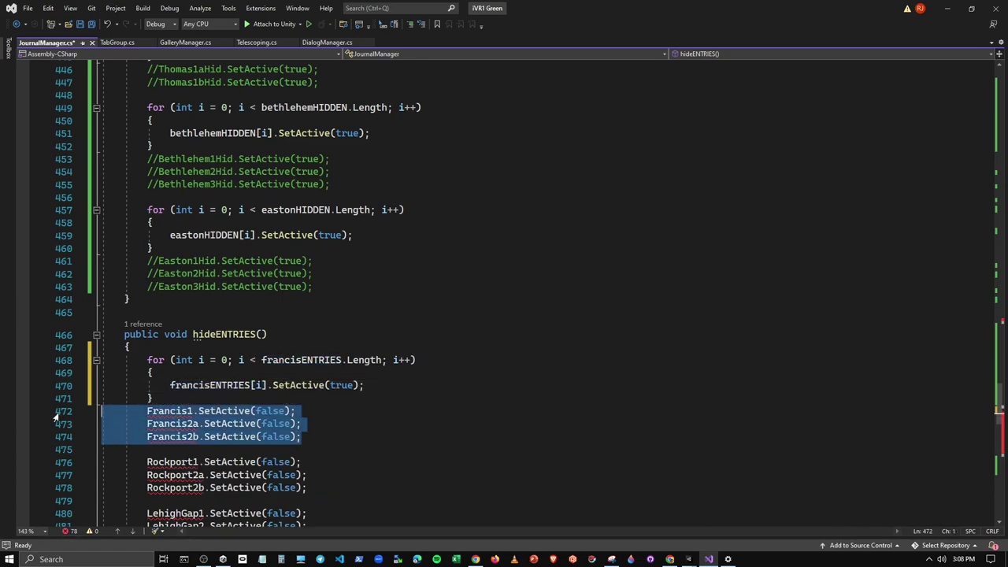
key("ctrl+k")
key("ctrl+c")
Step: Add a loop over rockportENTRIES and comment out the three old Rockport SetActive lines
left_click(254, 449)
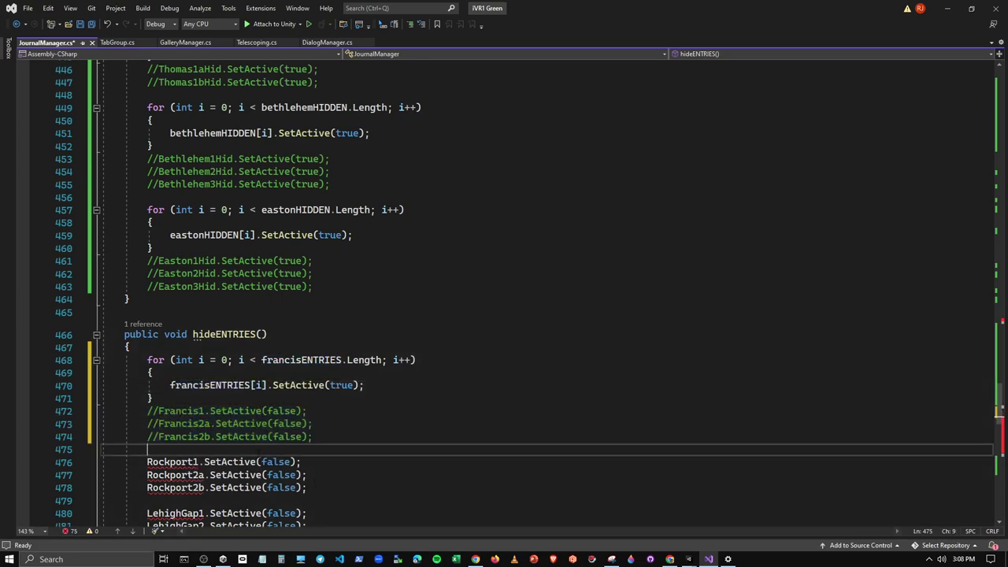
key("Return")
key("ctrl+v")
scroll(262, 385, "down", 2)
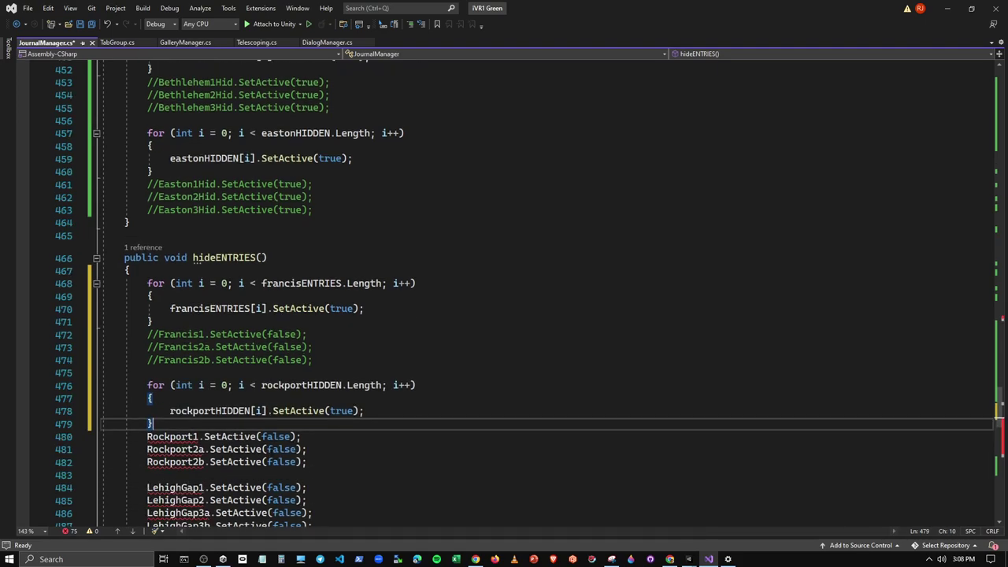
left_click_drag(261, 385, 342, 386)
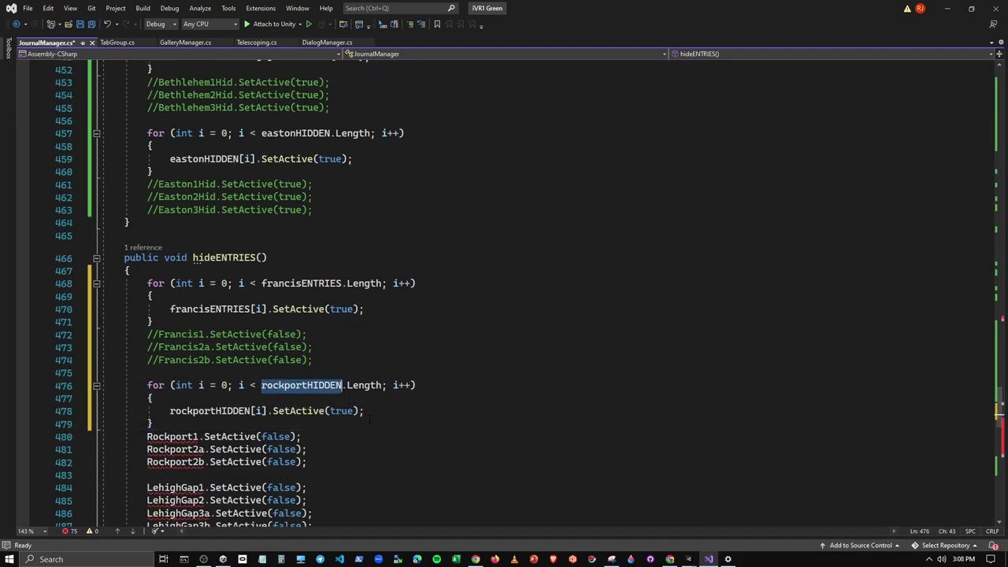
type("rockportENTRIES")
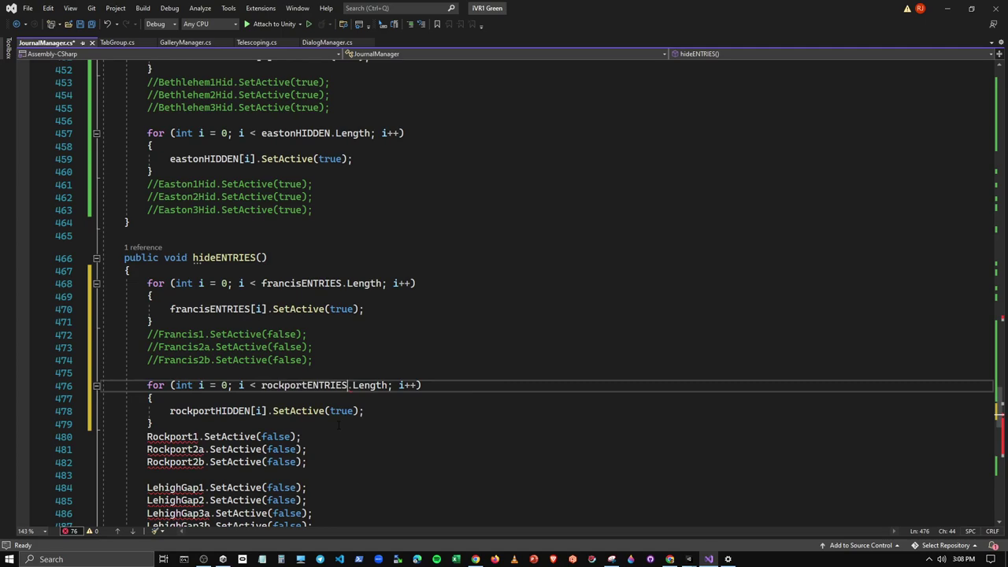
left_click_drag(170, 410, 252, 411)
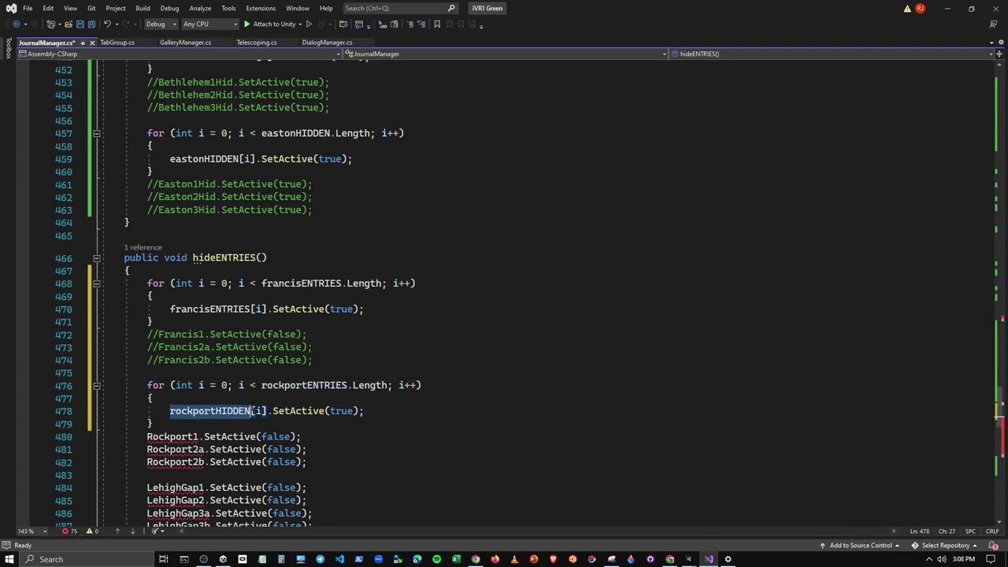
type("r")
key("Tab")
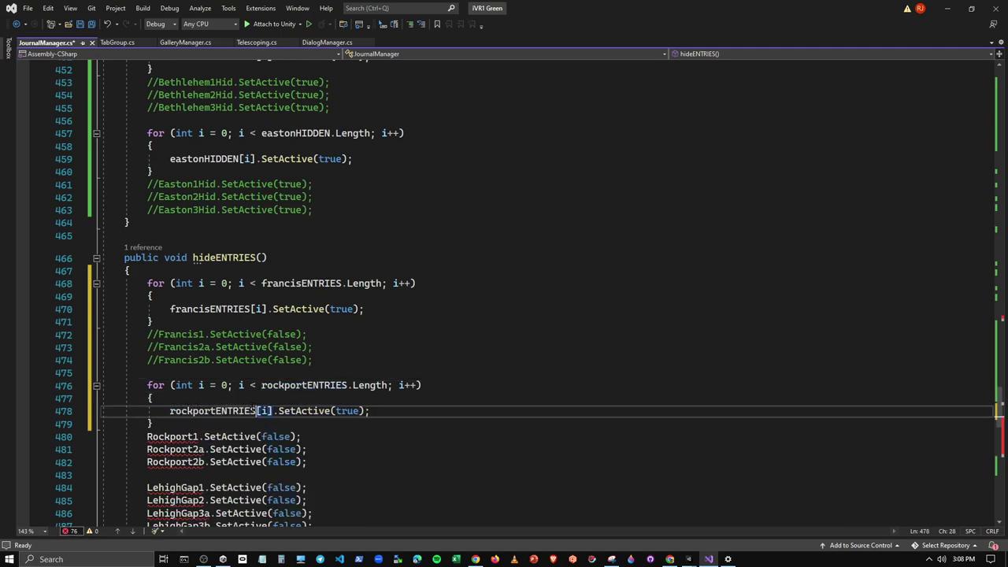
left_click_drag(306, 461, 103, 437)
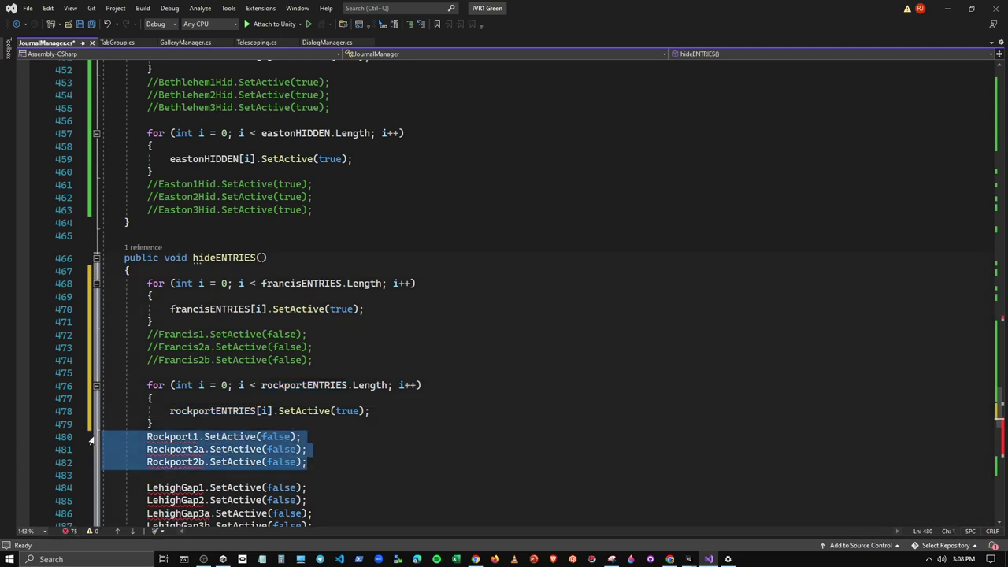
key("ctrl+k")
key("ctrl+c")
Step: Add a loop over lehighgapENTRIES and comment out the four old LehighGap SetActive lines
scroll(178, 423, "down", 4)
left_click(223, 322)
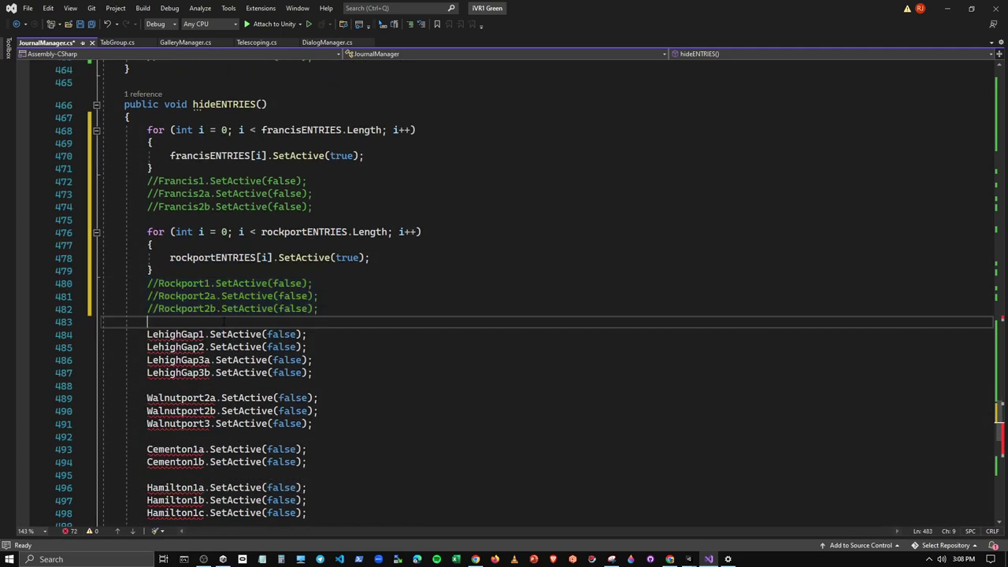
key("ctrl+v")
double_click(337, 334)
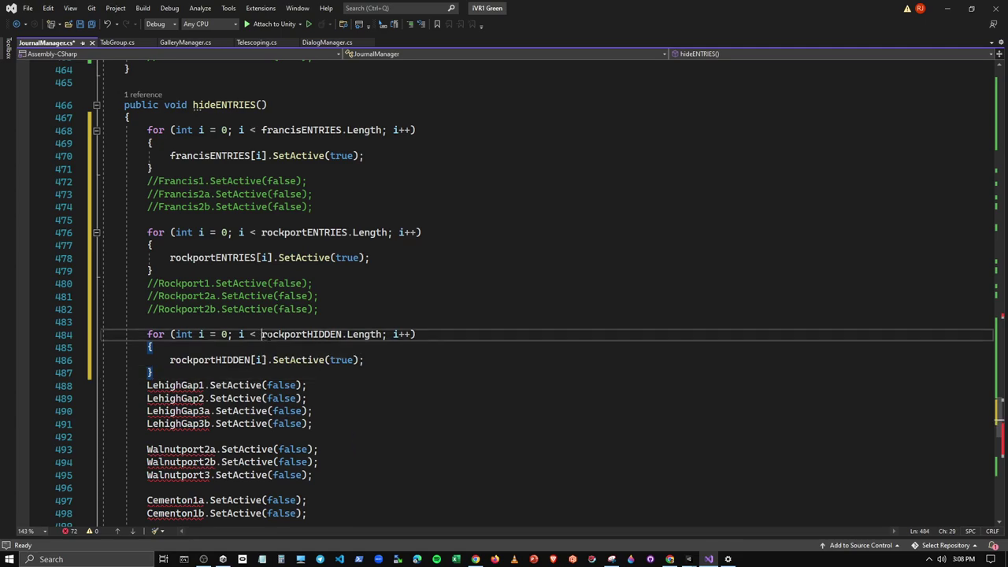
key("BackSpace")
type("lehighgapENTRIES")
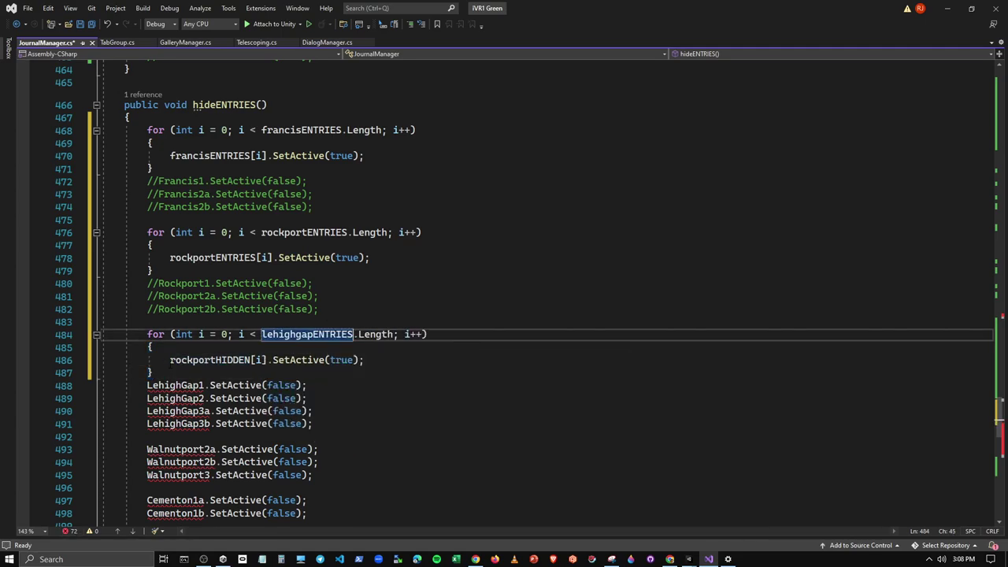
left_click_drag(170, 359, 251, 360)
type("l")
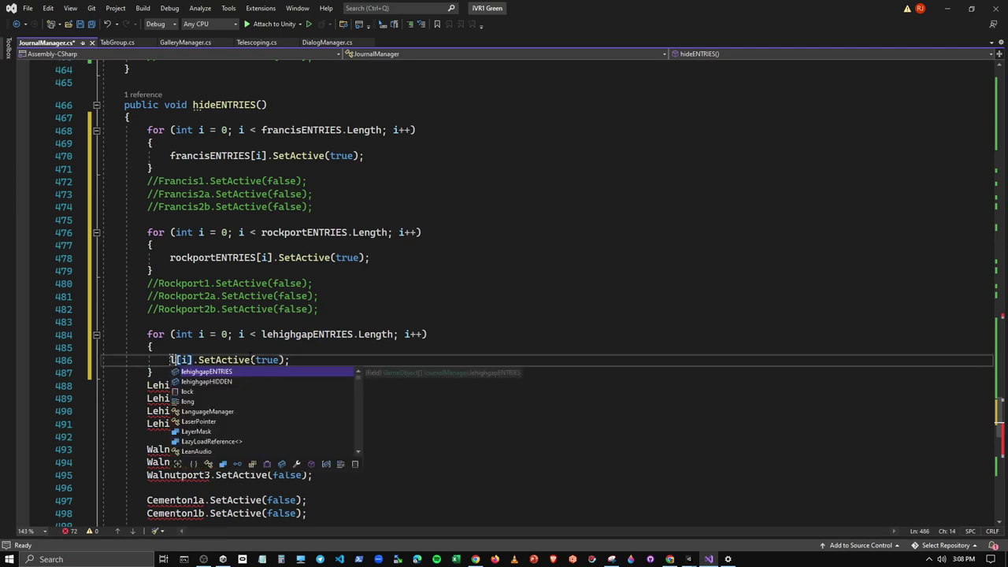
key("Tab")
left_click_drag(313, 424, 63, 386)
key("ctrl+k")
key("ctrl+c")
Step: Add a loop over walnutportENTRIES and comment out the three old Walnutport SetActive lines
scroll(229, 387, "down", 1)
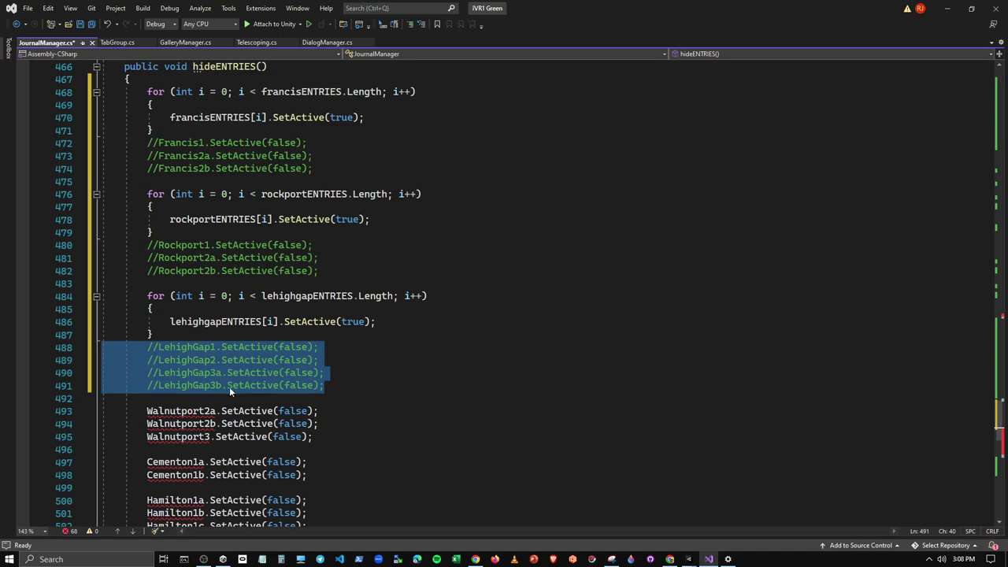
left_click(221, 399)
key("Return")
key("Tab")
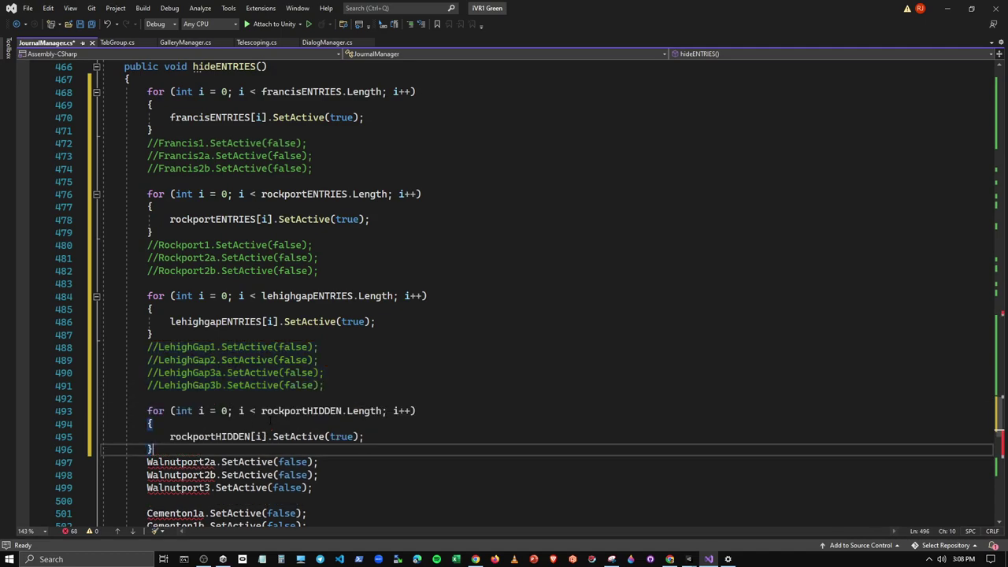
left_click_drag(262, 410, 332, 410)
type("w")
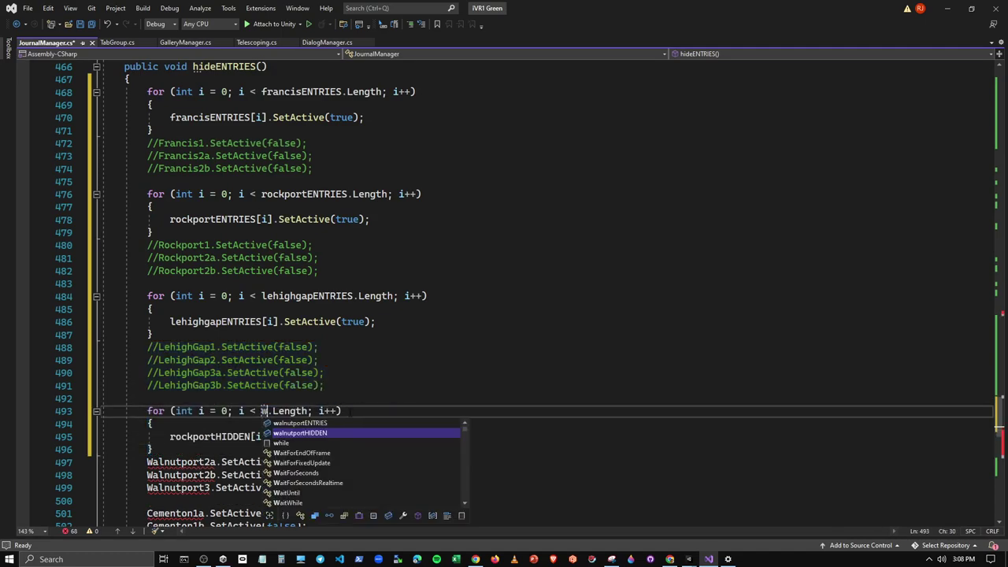
type("a")
key("Tab")
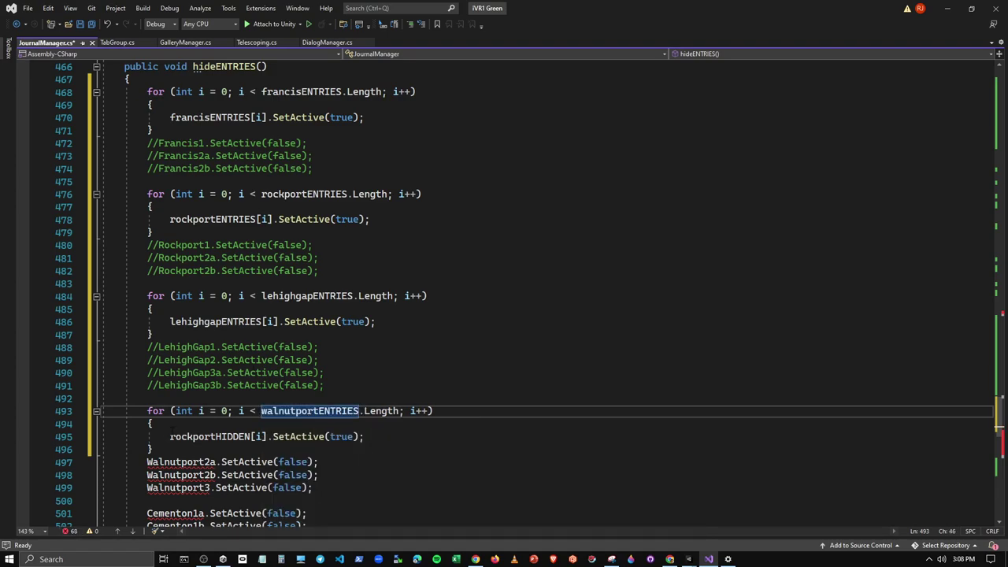
left_click_drag(170, 436, 251, 436)
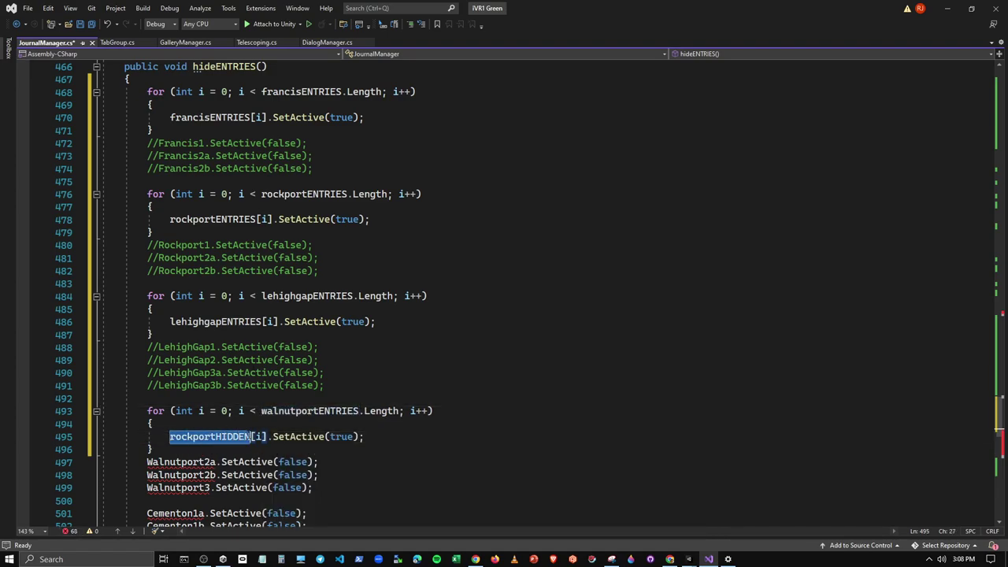
type("wa")
key("Tab")
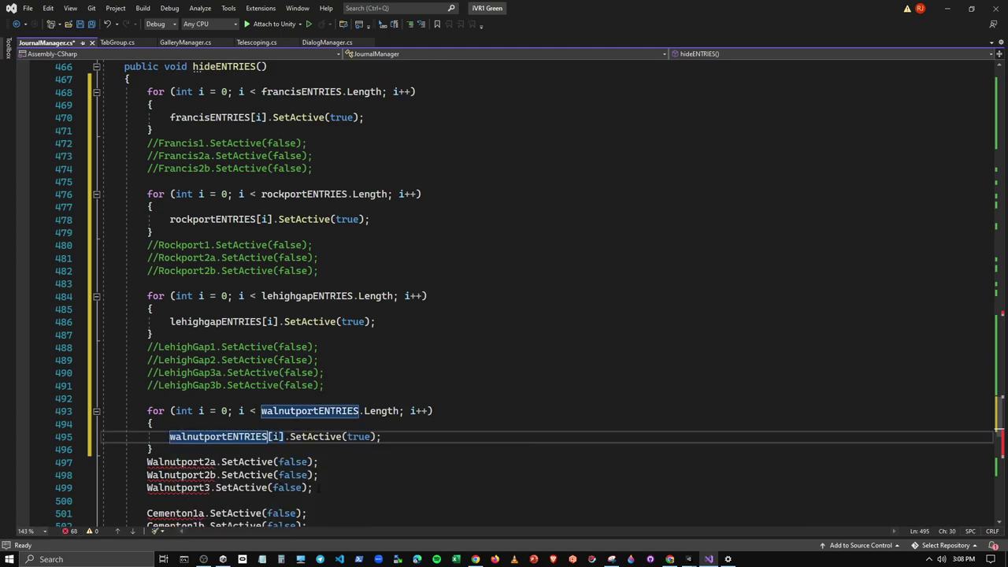
left_click_drag(314, 487, 95, 467)
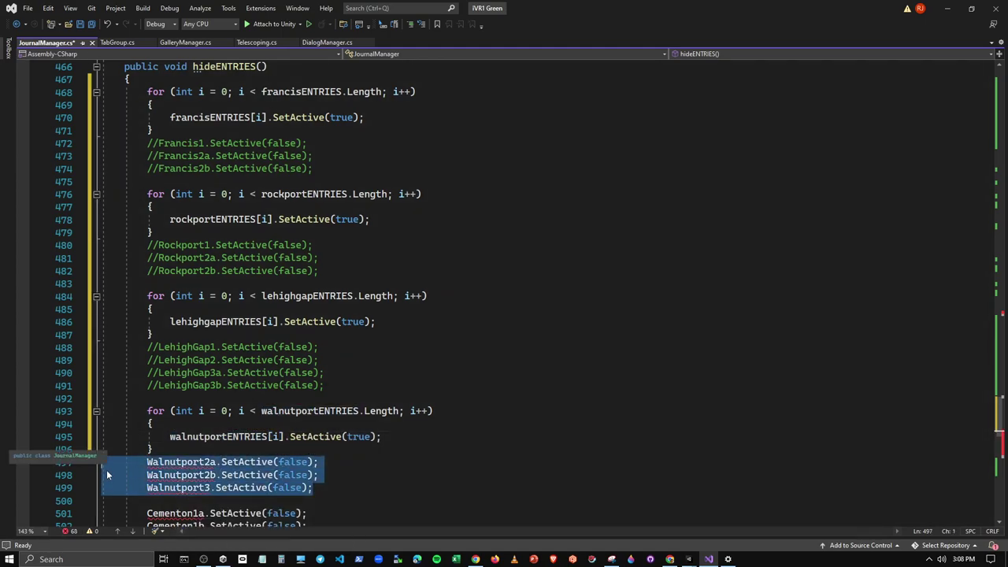
key("ctrl+k")
key("ctrl+c")
scroll(253, 460, "down", 3)
Step: Add a loop over cementonENTRIES and comment out the two old Cementon SetActive lines
left_click(273, 381)
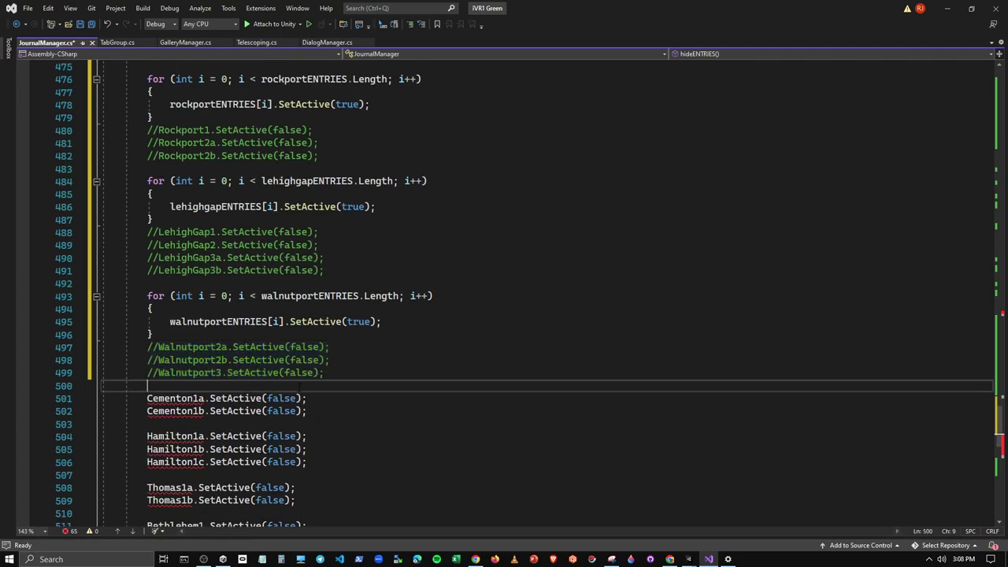
key("Return")
key("ctrl+v")
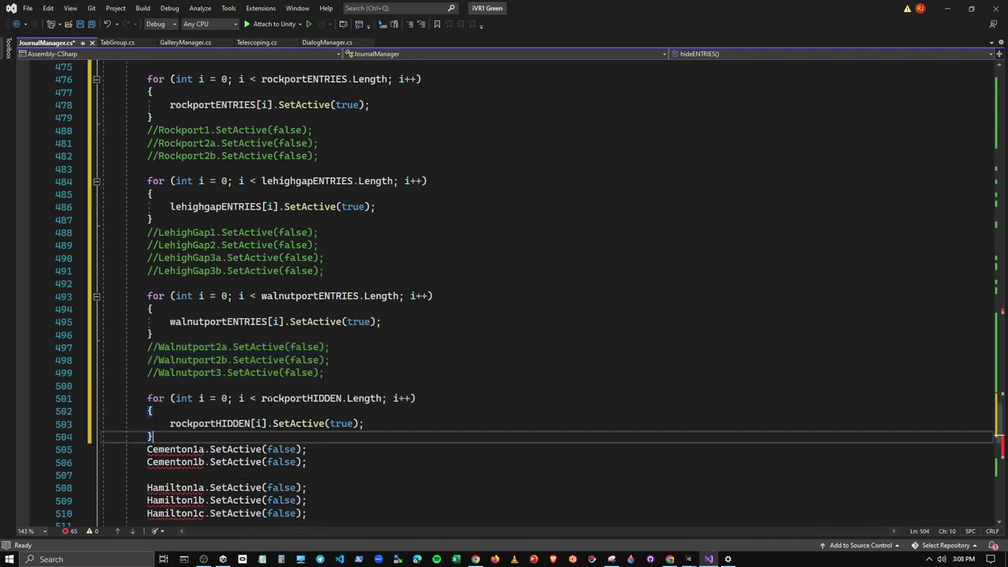
left_click_drag(262, 397, 342, 398)
type("c")
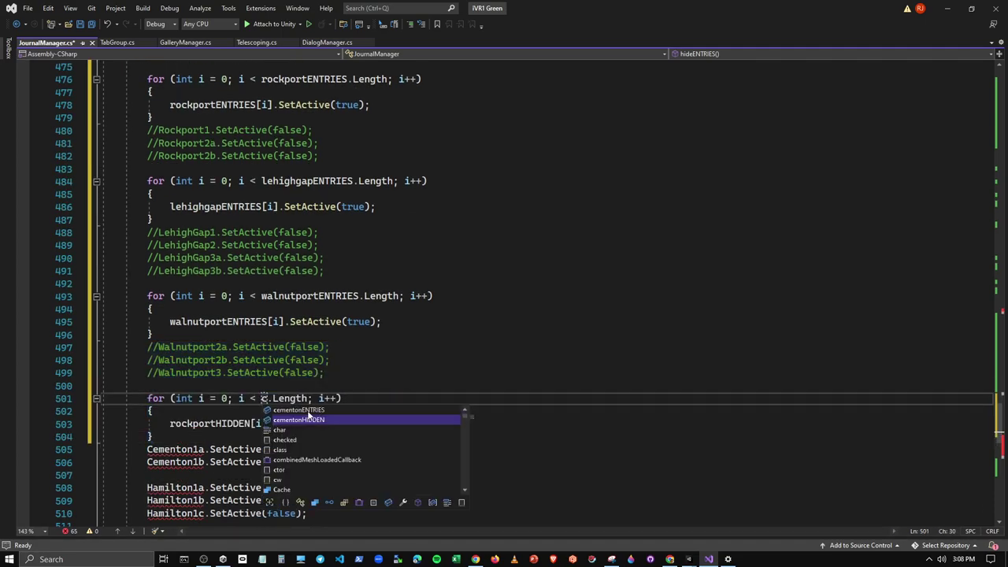
double_click(299, 409)
left_click_drag(170, 423, 252, 423)
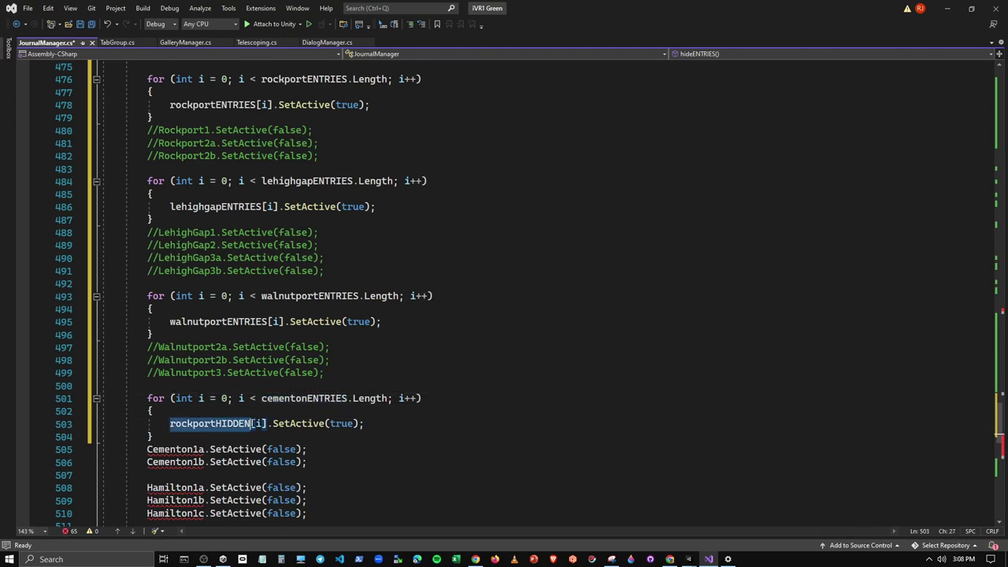
type("c")
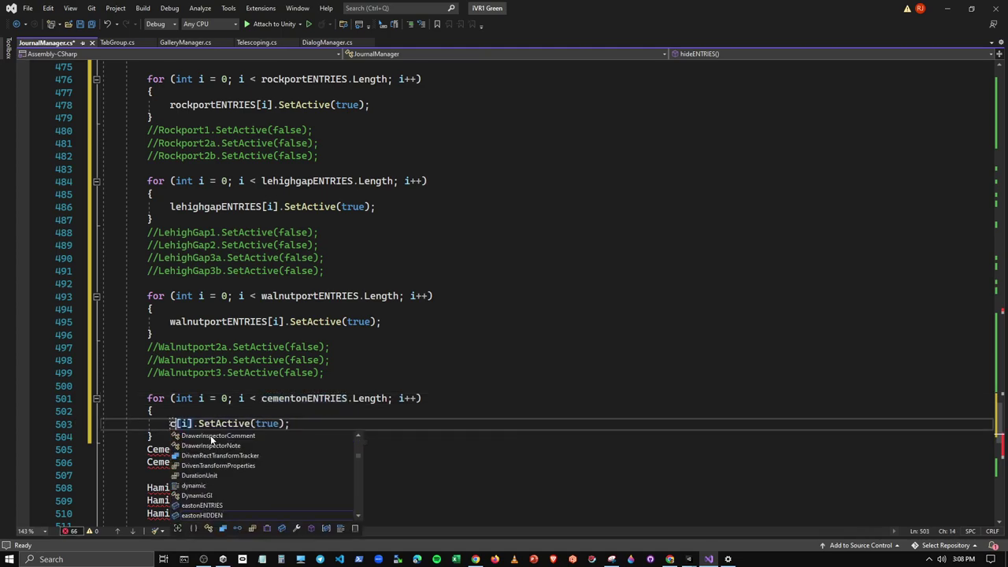
double_click(211, 438)
left_click_drag(309, 463, 106, 451)
key("ctrl+k")
key("ctrl+c")
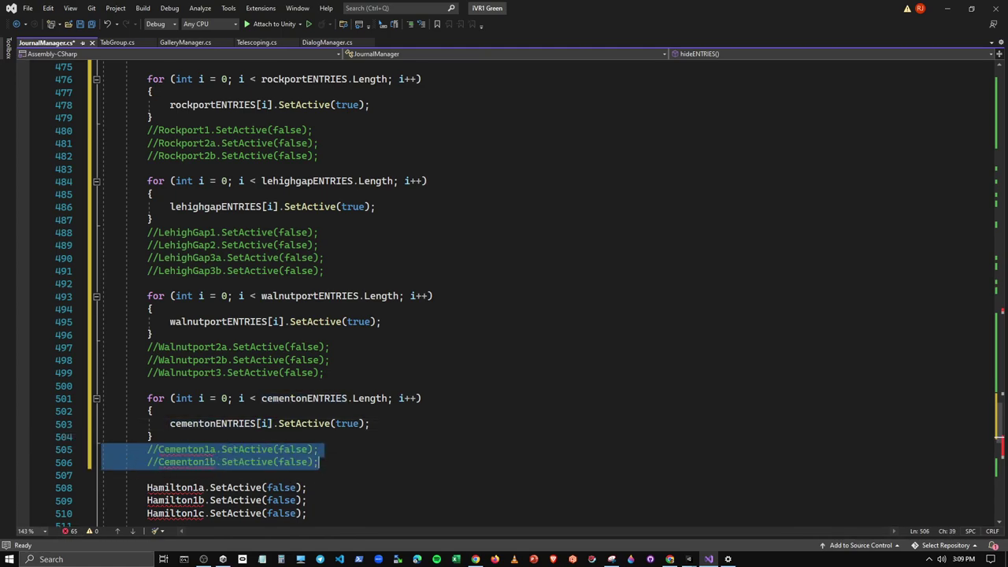
Step: Add a loop over allentownENTRIES and comment out the three Hamilton SetActive lines
left_click(148, 475)
key("Tab")
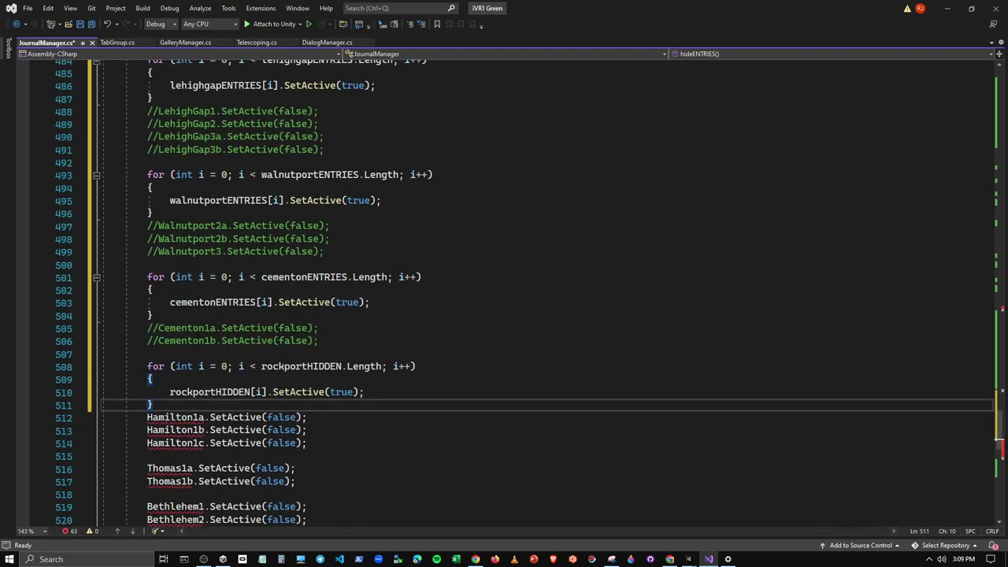
left_click_drag(262, 367, 341, 367)
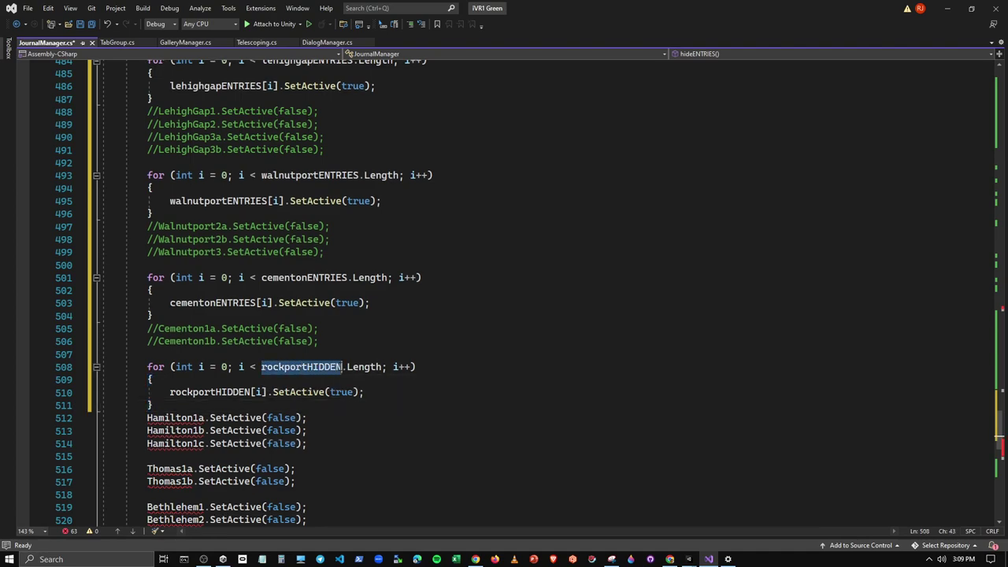
type("a")
double_click(298, 388)
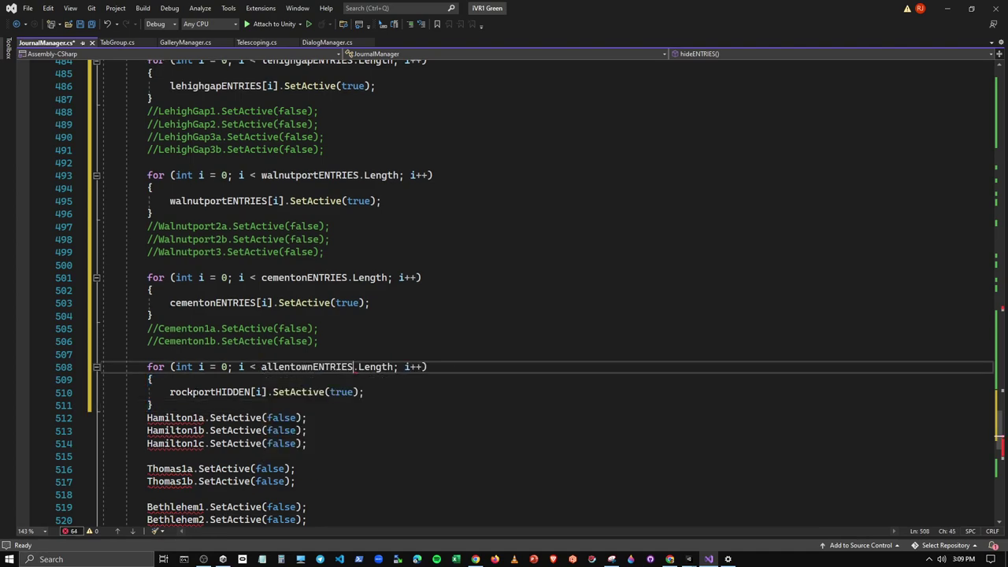
left_click_drag(170, 391, 252, 392)
type("a")
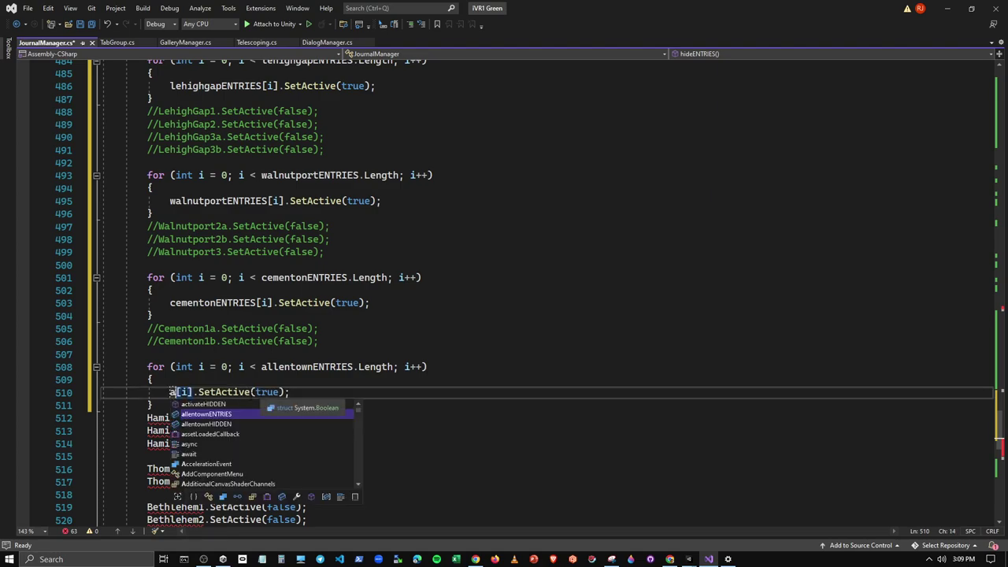
key("Down")
key("Tab")
left_click_drag(307, 444, 109, 421)
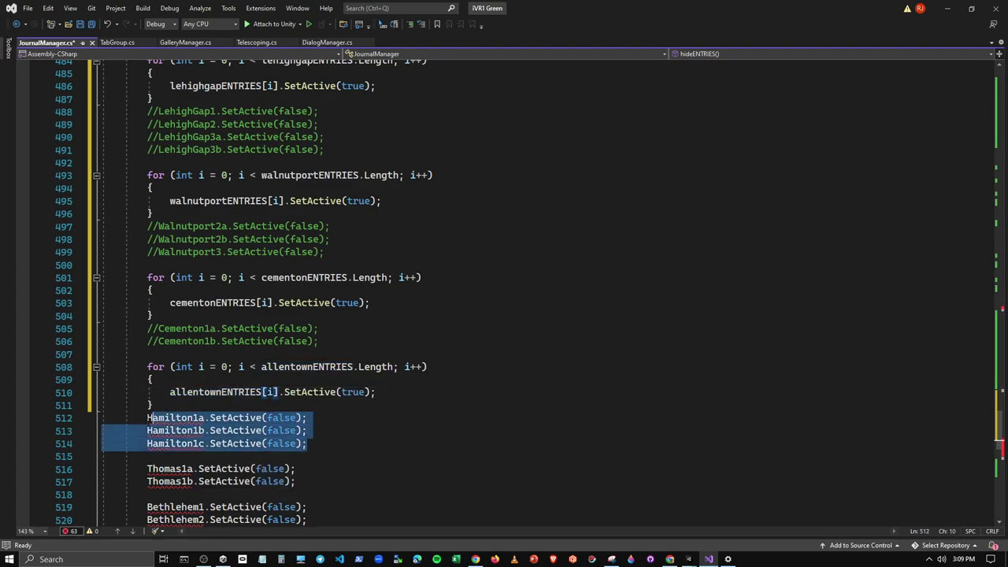
key("ctrl+e")
key("ctrl+c")
Step: Add a loop over thomasironENTRIES, comment out the two Thomas lines, and paste another loop copy
scroll(279, 431, "down", 1)
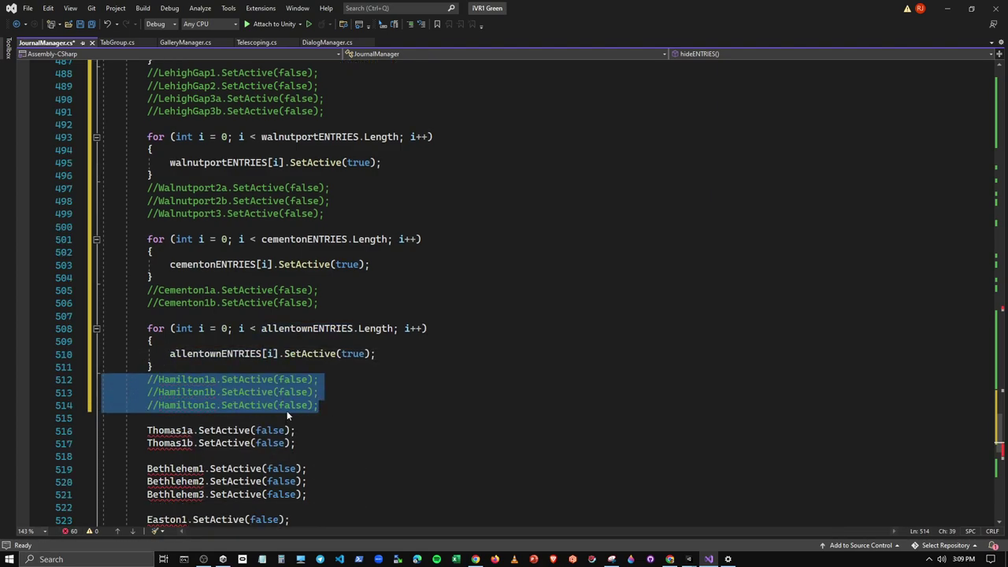
left_click(287, 416)
key("ctrl+v")
scroll(524, 294, "down", 2)
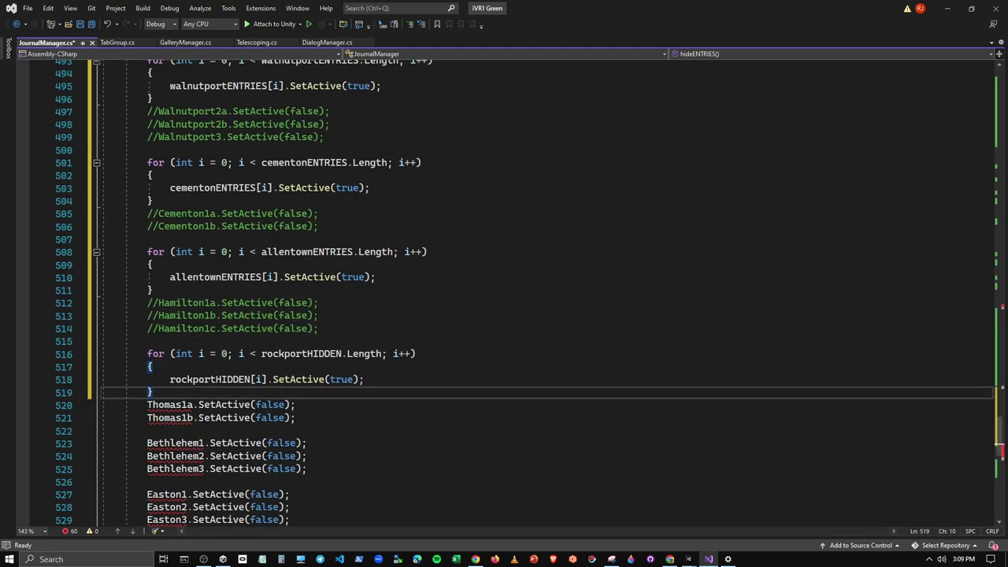
double_click(327, 354)
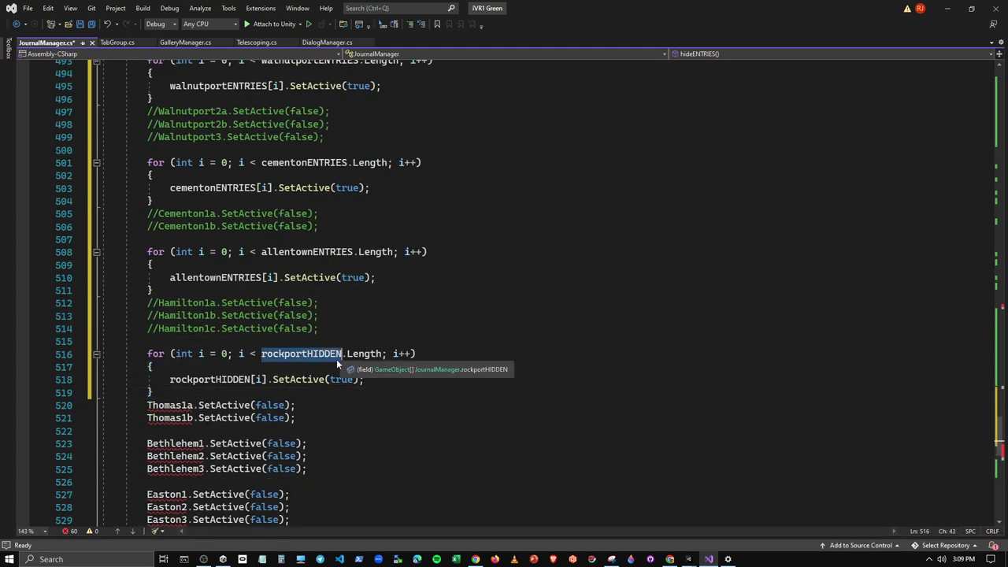
type("t")
key("Up")
key("Tab")
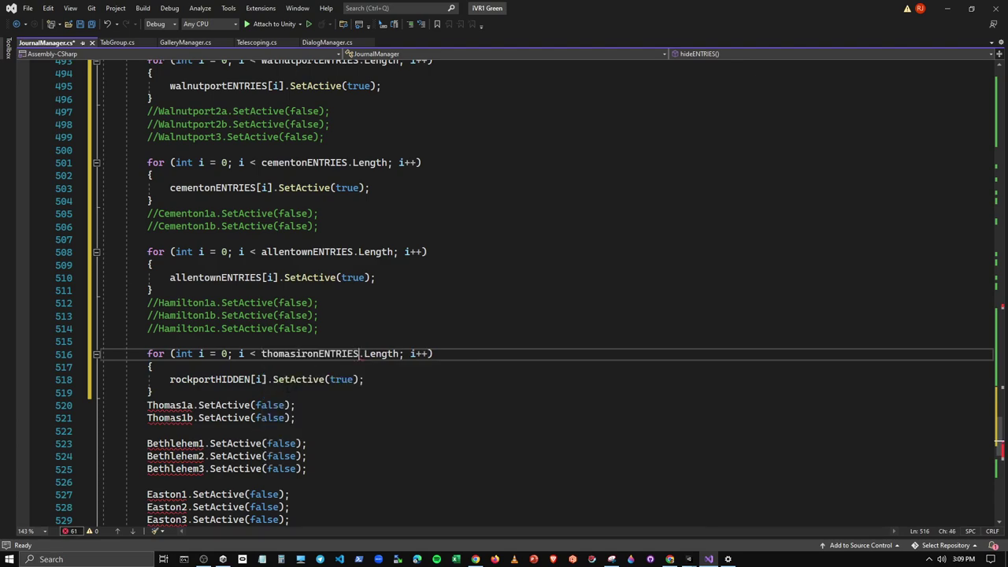
double_click(211, 379)
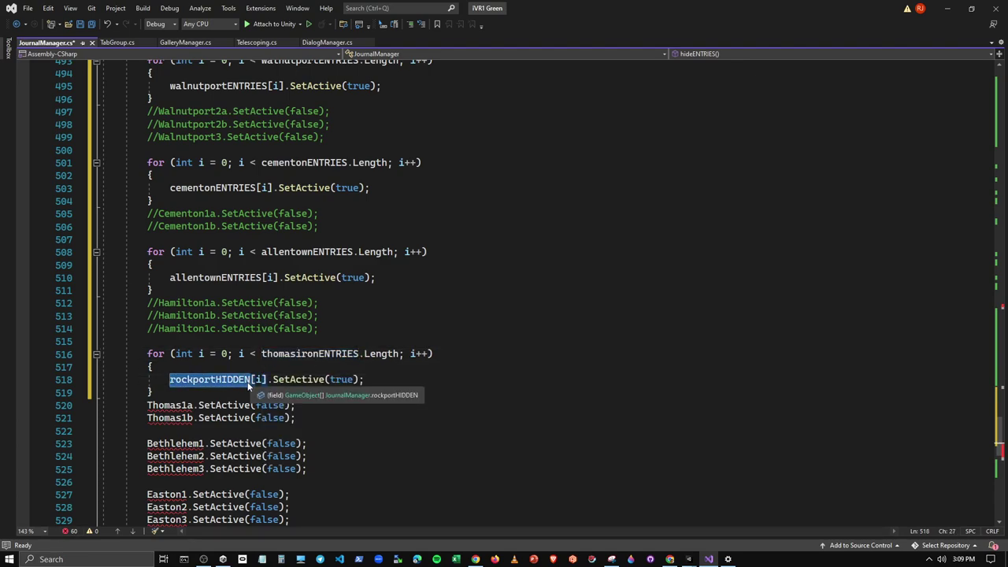
type("t")
key("Down")
key("Down")
key("Down")
key("Tab")
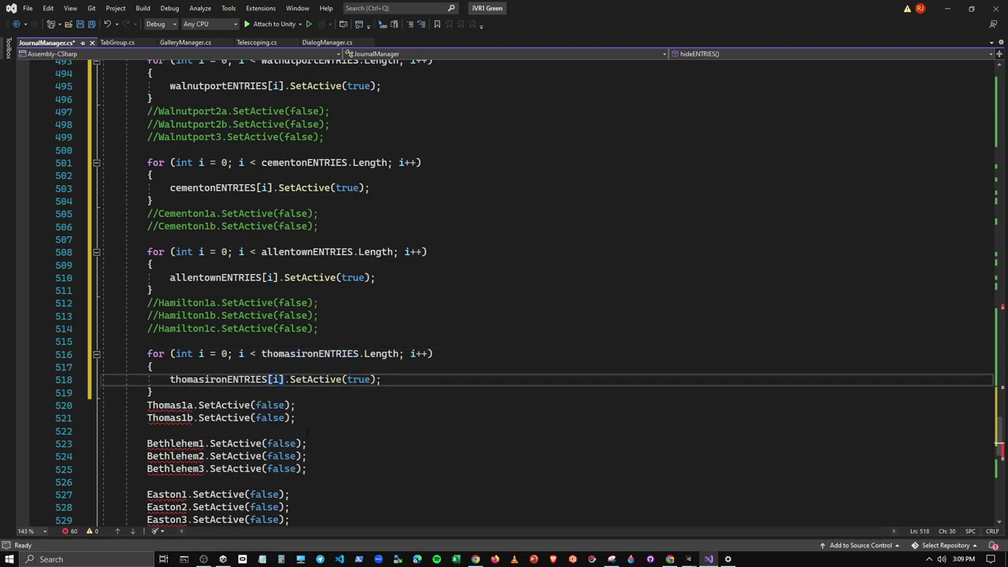
left_click_drag(297, 418, 124, 404)
key("ctrl+k")
key("ctrl+c")
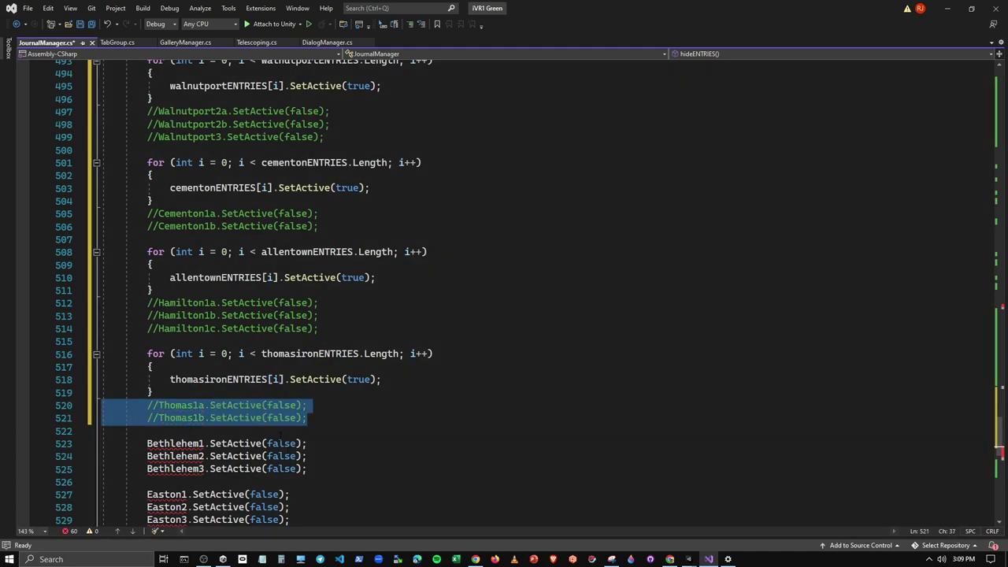
left_click(150, 431)
key("ctrl+v")
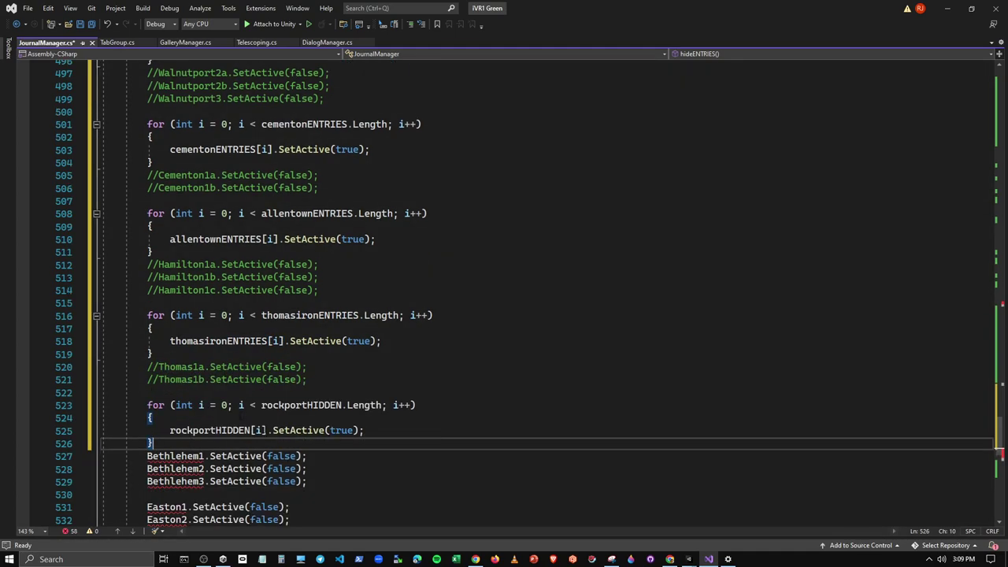
Step: Point the pasted loop at bethlehemENTRIES and comment out the old Bethlehem SetActive lines
left_click_drag(262, 405, 340, 405)
type("b")
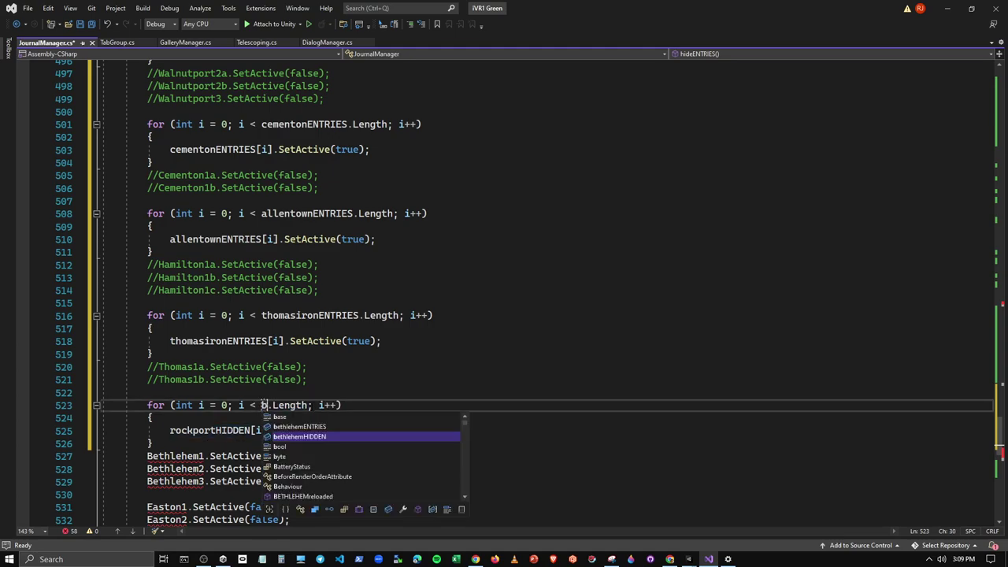
key("Up")
key("Tab")
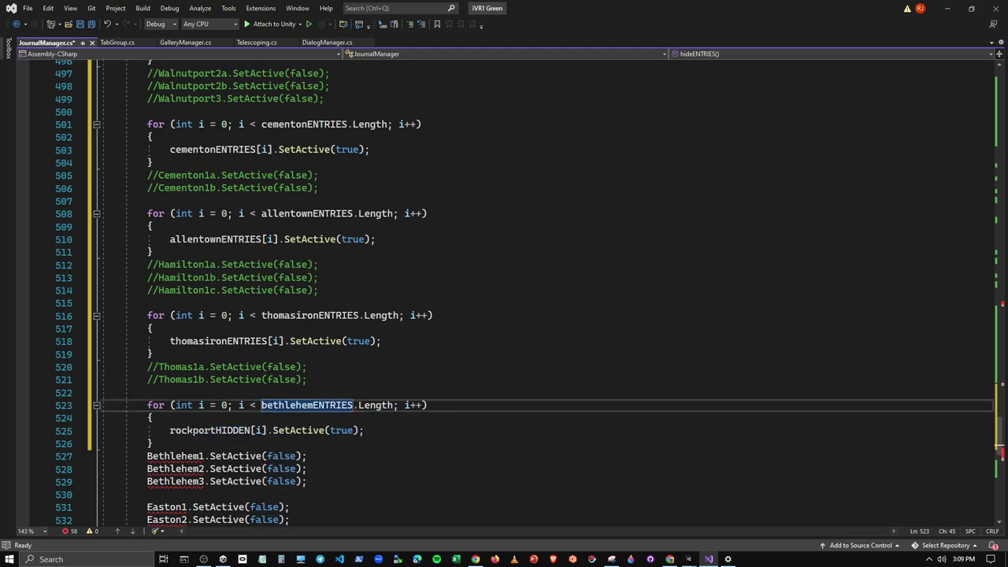
left_click(237, 431)
double_click(250, 430)
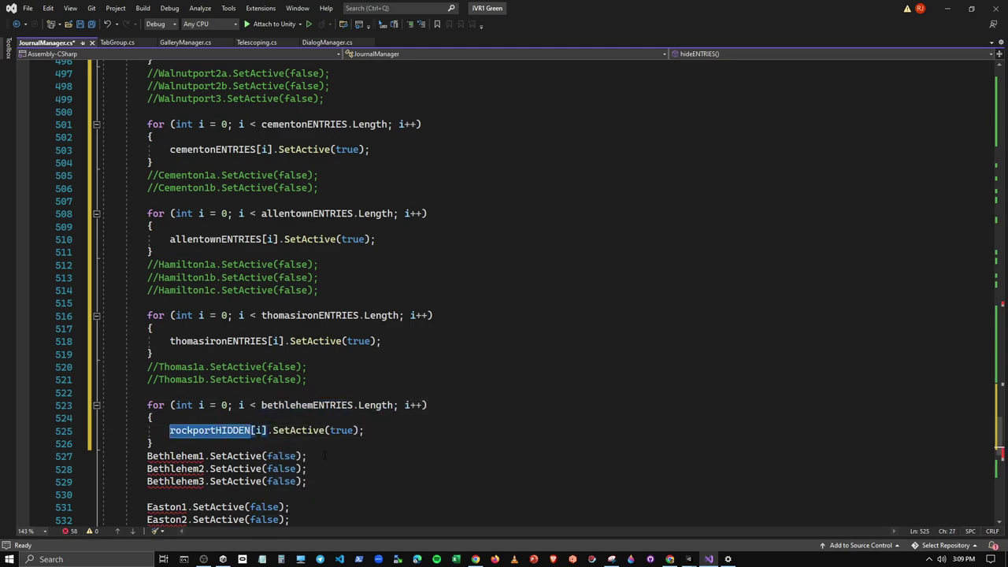
type("b")
key("Tab")
double_click(281, 482)
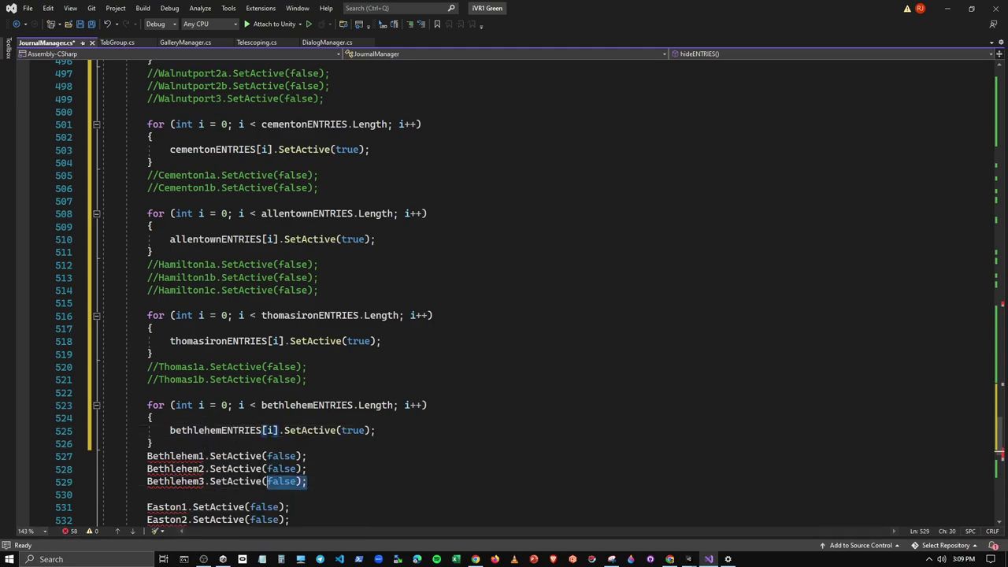
left_click_drag(103, 456, 311, 481)
key("ctrl+k")
key("ctrl+c")
Step: Paste another copy of the for loop below the Bethlehem comments
scroll(137, 469, "down", 2)
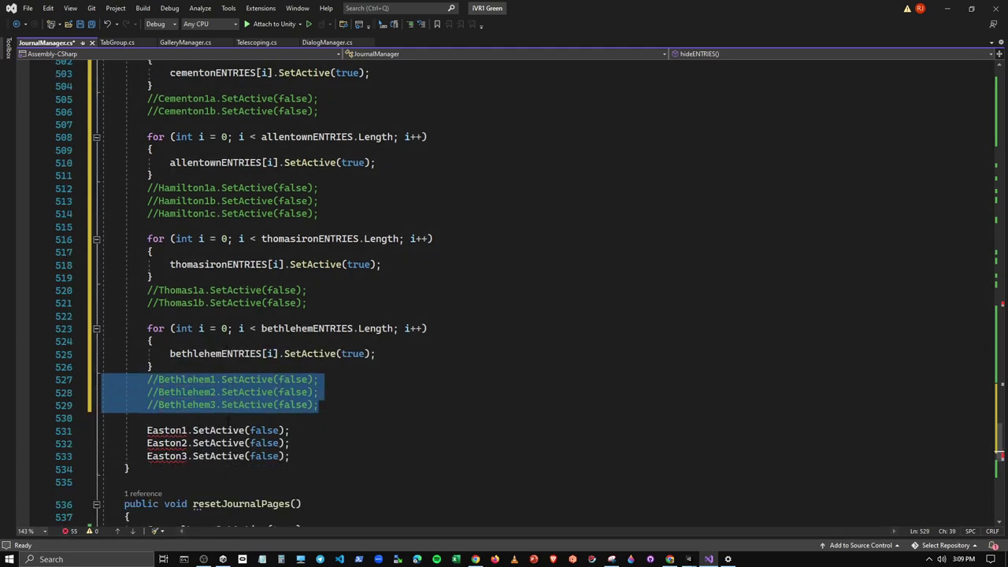
scroll(300, 380, "down", 2)
key("End")
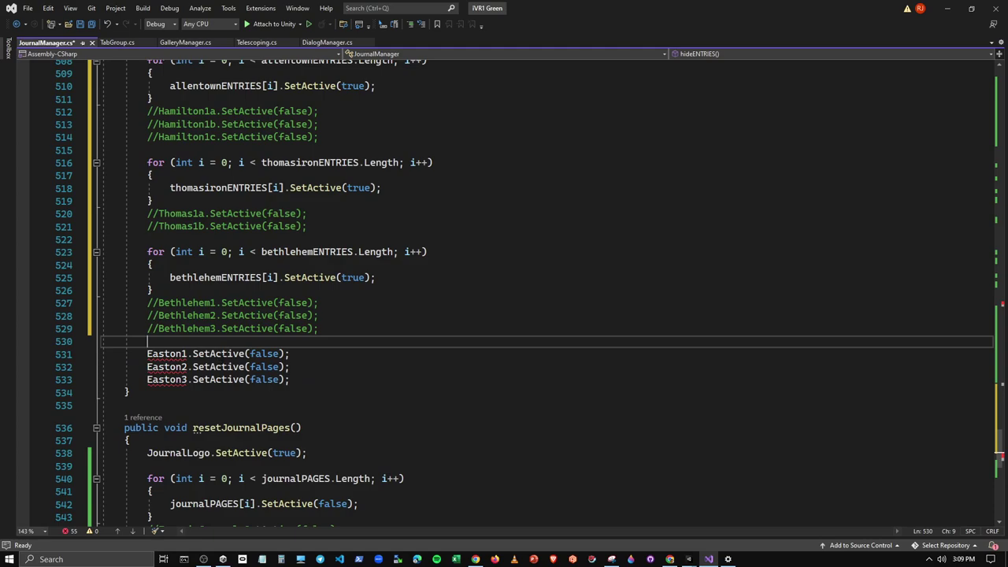
key("Return")
key("Escape")
key("Return")
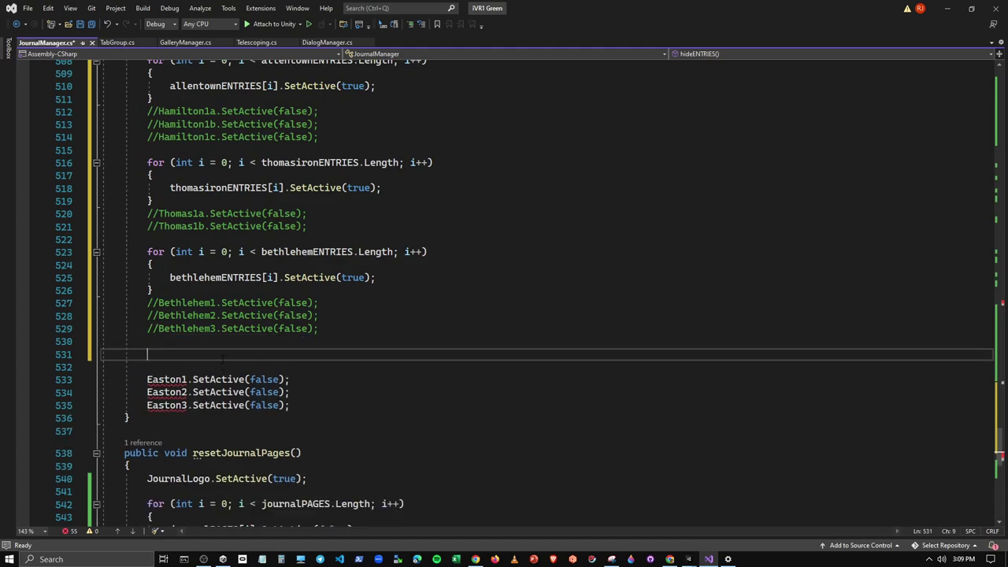
key("Delete")
key("ctrl+v")
Step: Change the new loop's bound and body from rockportHIDDEN to eastonENTRIES
left_click_drag(261, 353, 341, 354)
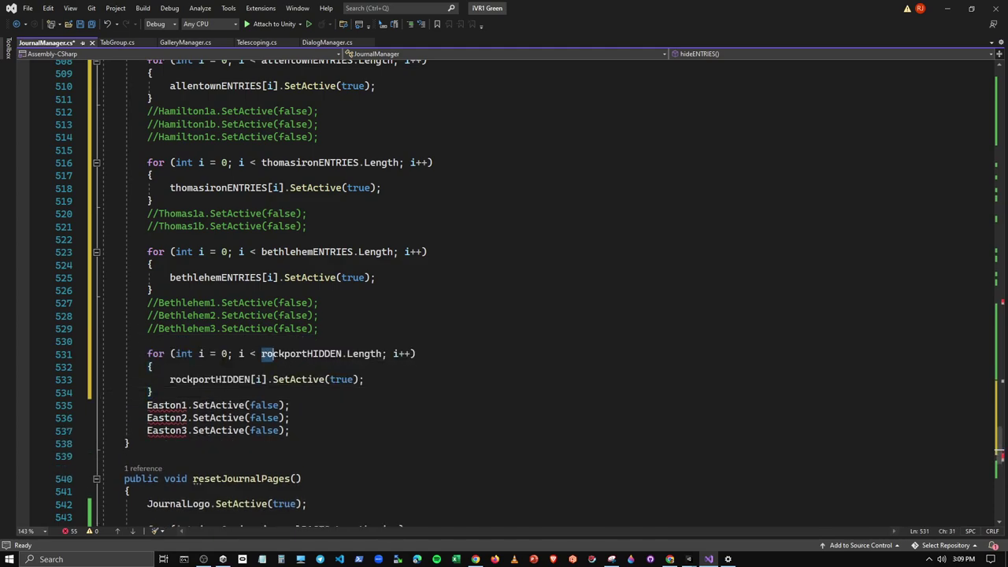
type("e")
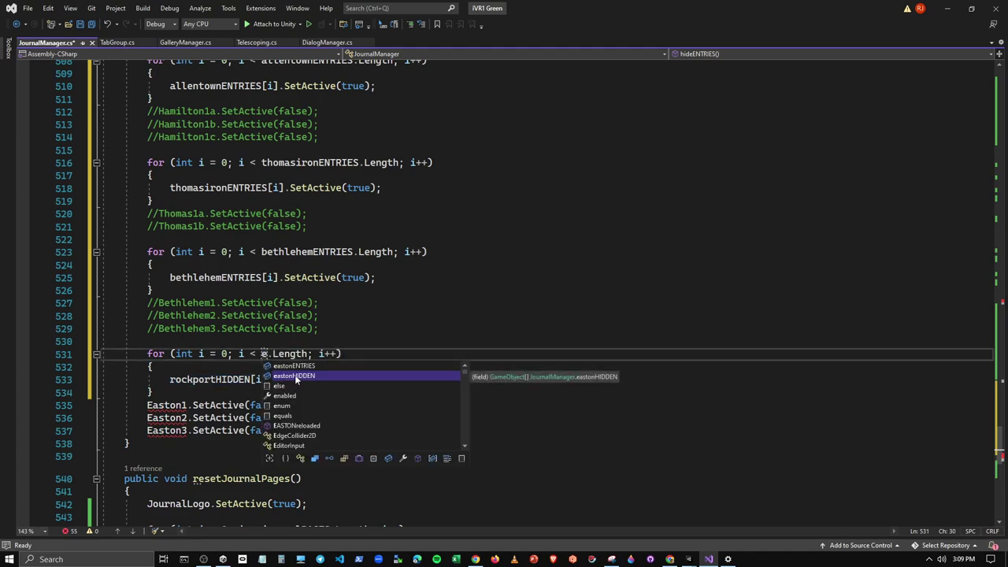
key("Up")
key("Tab")
left_click_drag(170, 379, 266, 379)
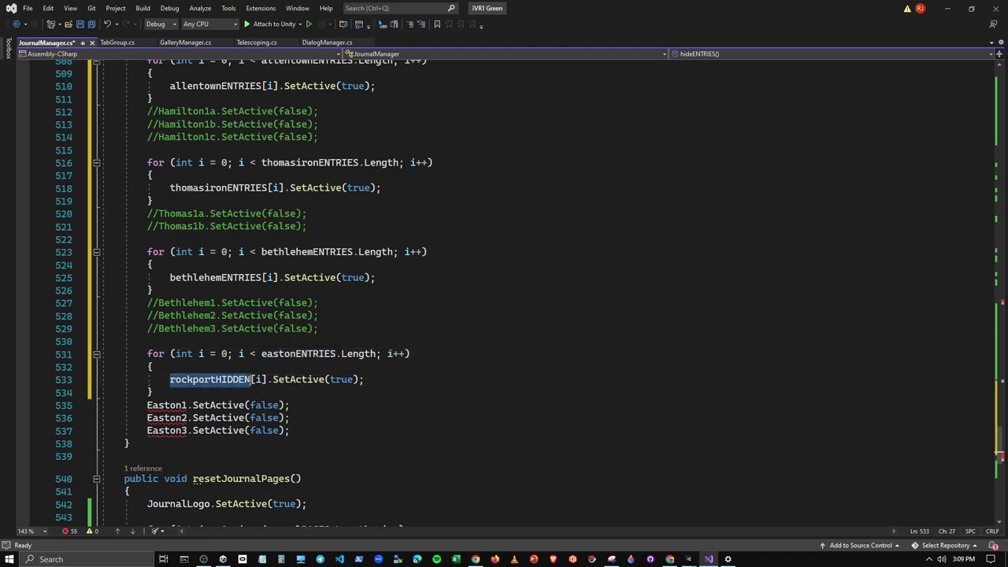
type("e")
key("Tab")
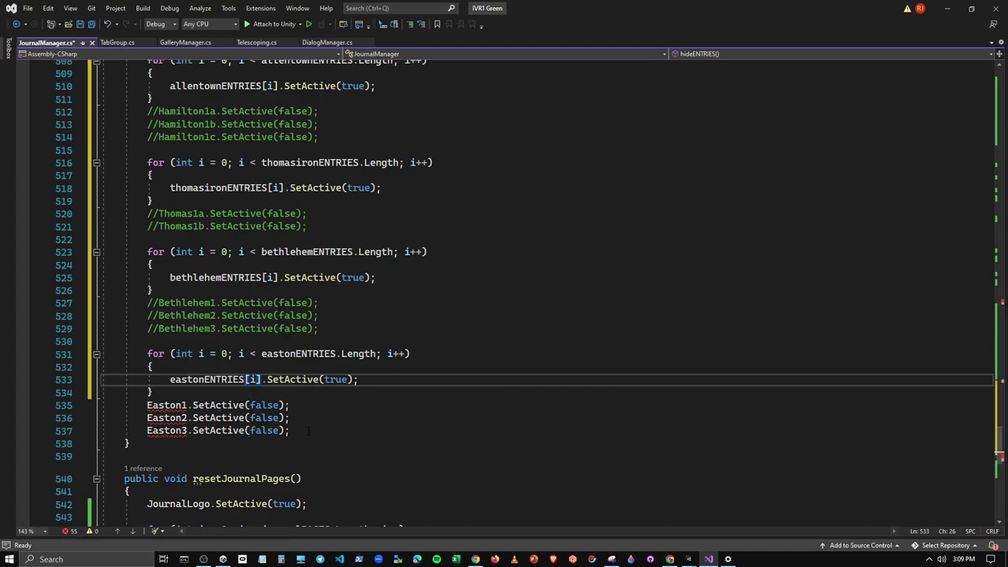
Step: Comment out the three Easton SetActive lines and save JournalManager.cs
left_click_drag(291, 431, 102, 405)
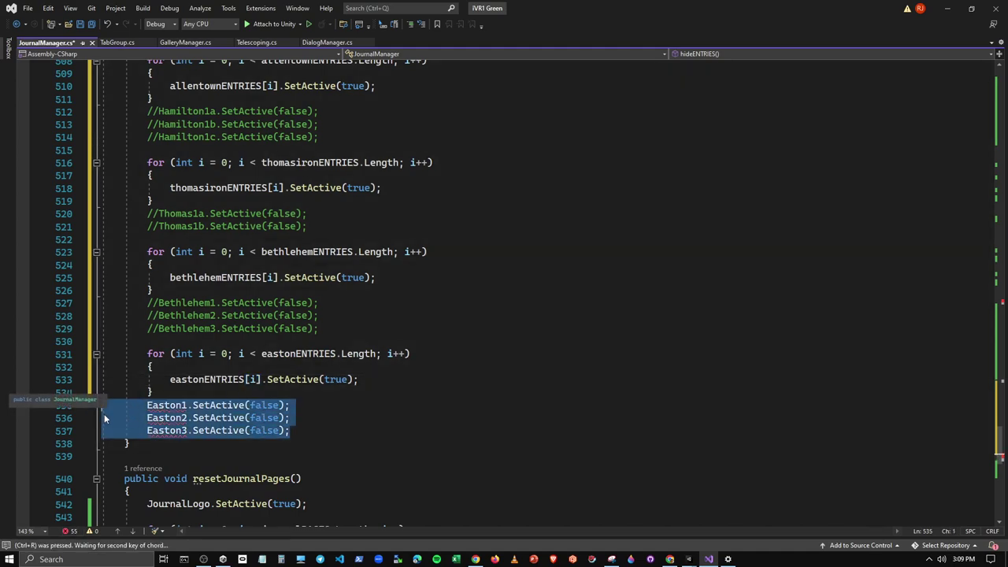
key("ctrl+r")
key("ctrl+e")
left_click(599, 259)
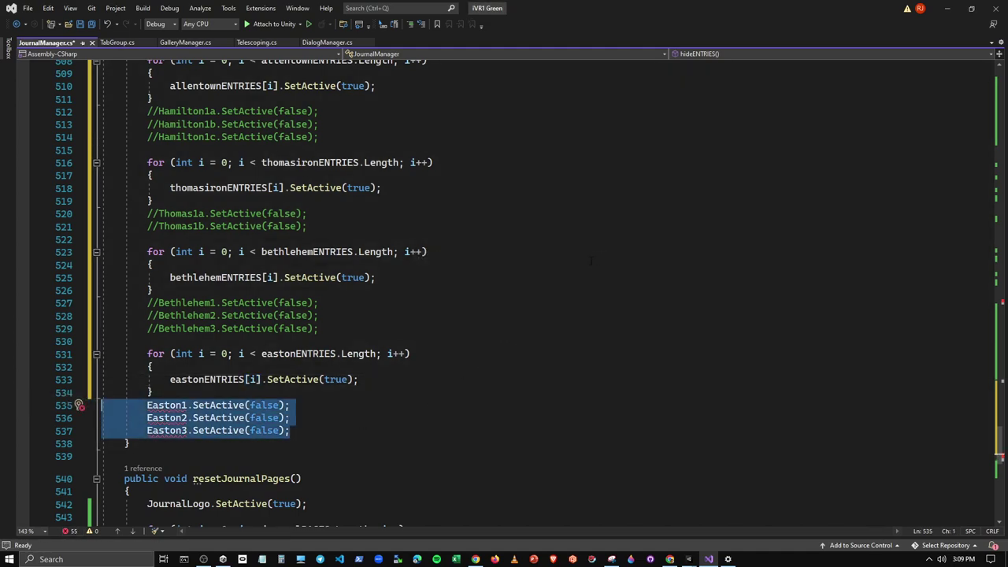
key("ctrl+k")
key("ctrl+c")
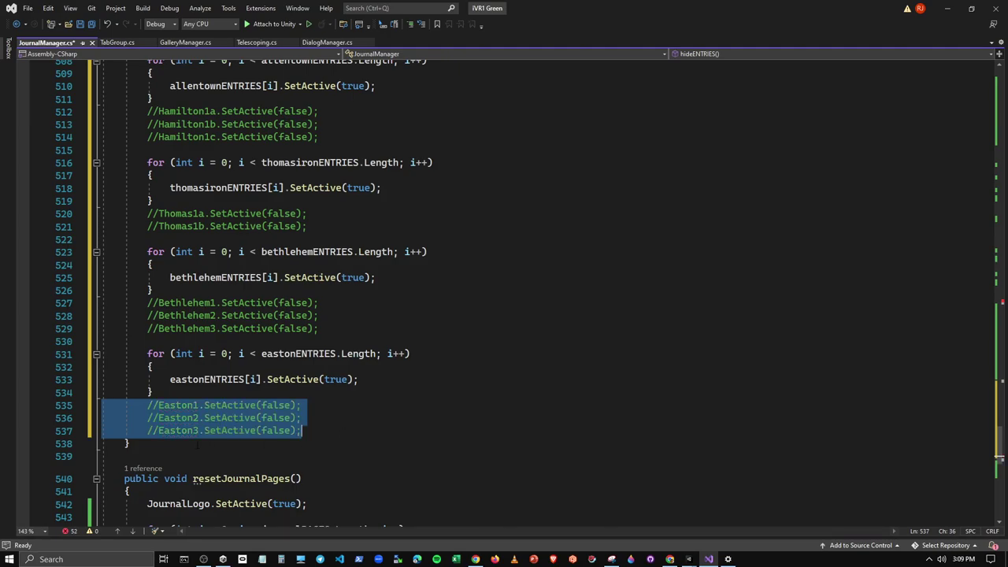
key("ctrl+s")
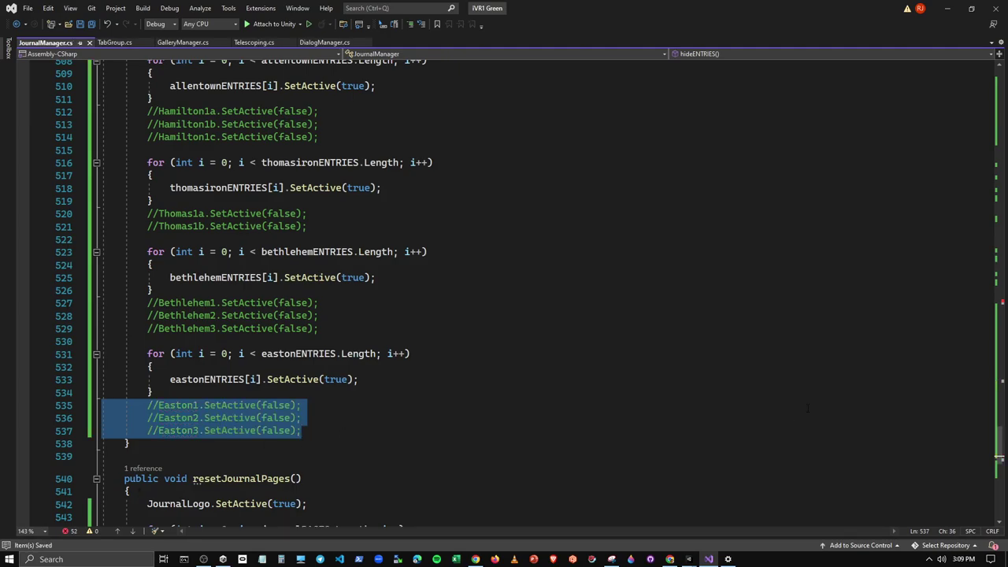
scroll(807, 408, "up", 1)
Step: Expand the collapsed RELOADING SCENES region
scroll(652, 380, "up", 12)
scroll(551, 362, "up", 12)
scroll(497, 352, "up", 6)
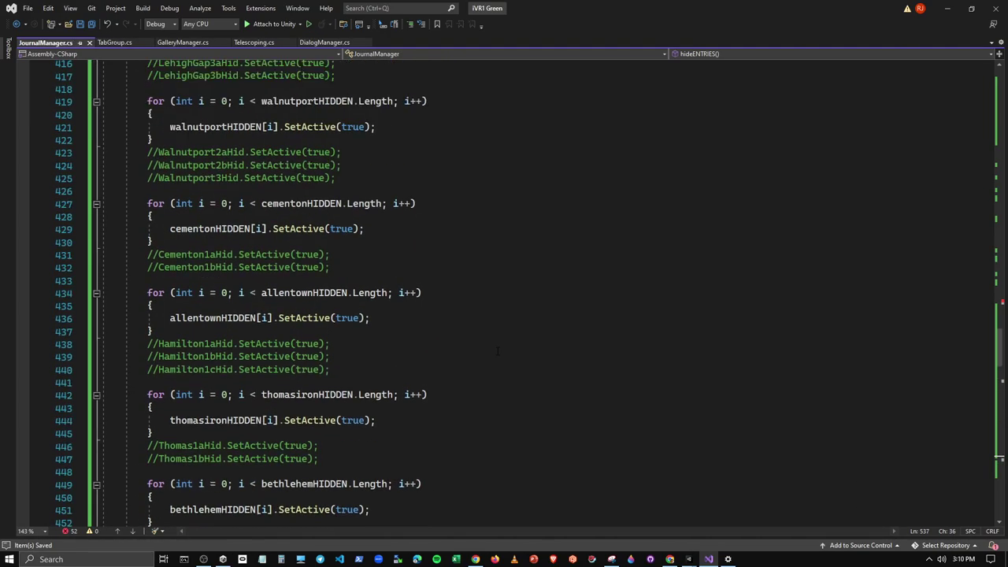
scroll(497, 351, "up", 8)
scroll(354, 378, "up", 7)
scroll(197, 409, "up", 5)
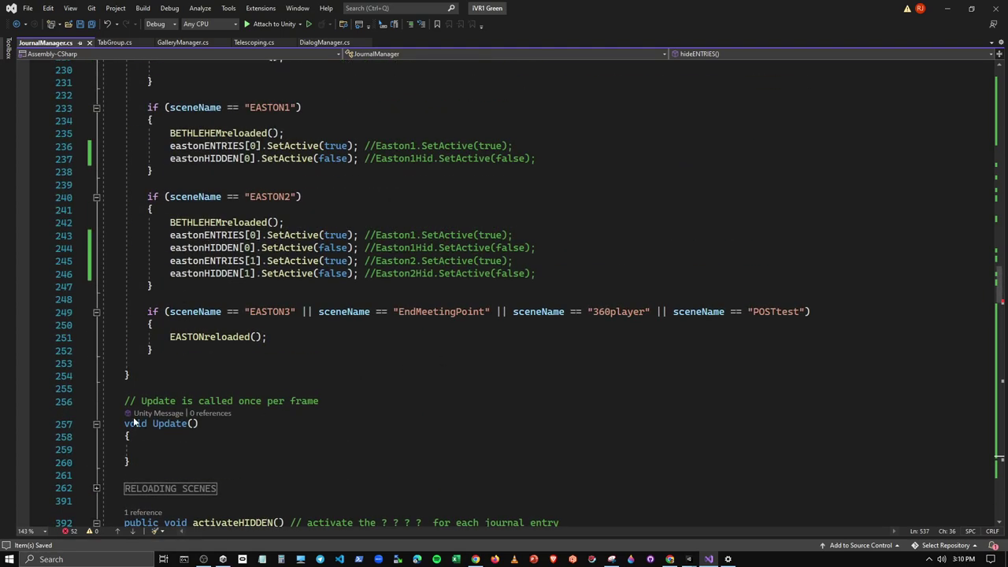
left_click(96, 488)
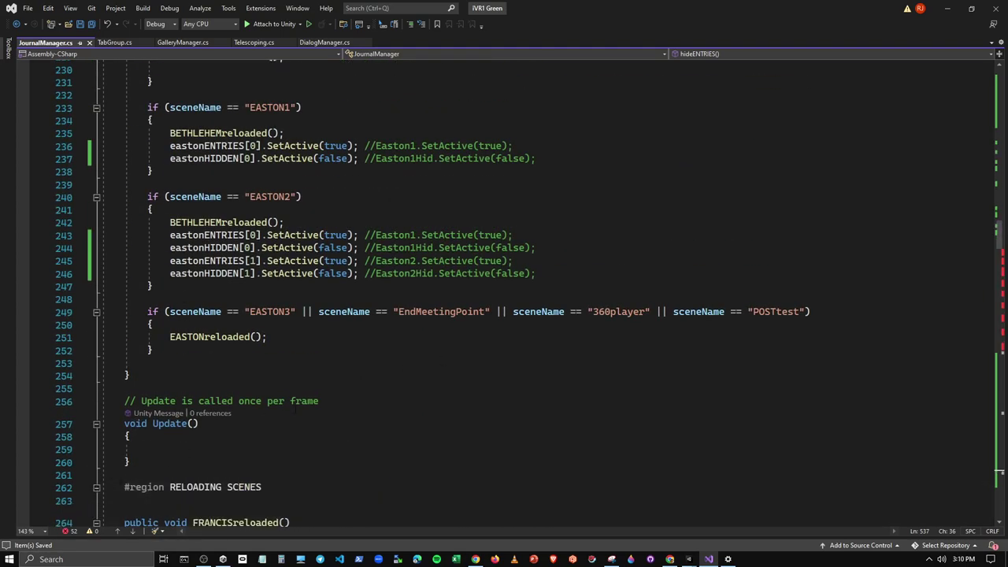
Step: Select the francisENTRIES for loop in hideENTRIES
scroll(294, 407, "down", 5)
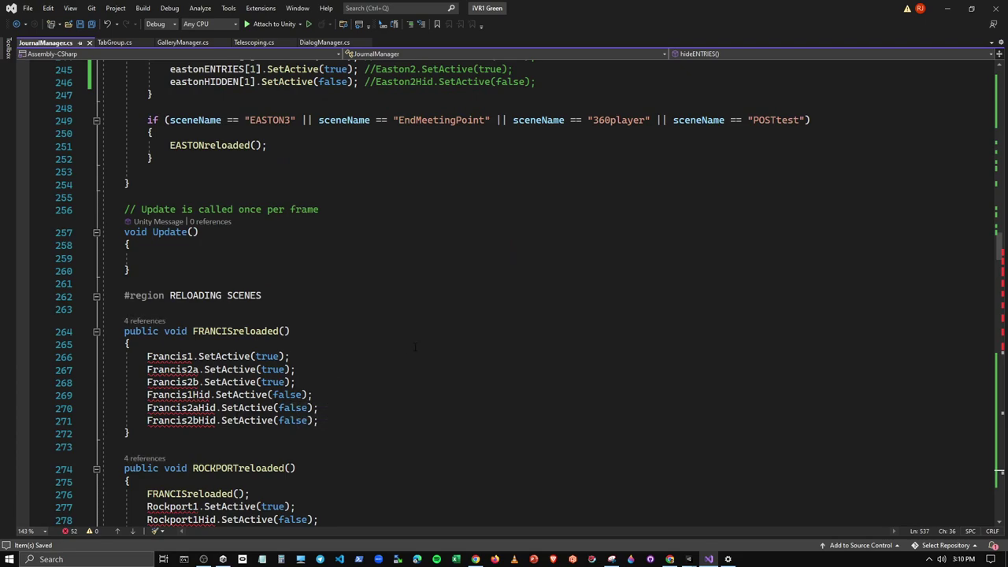
scroll(411, 347, "down", 6)
scroll(411, 347, "down", 6)
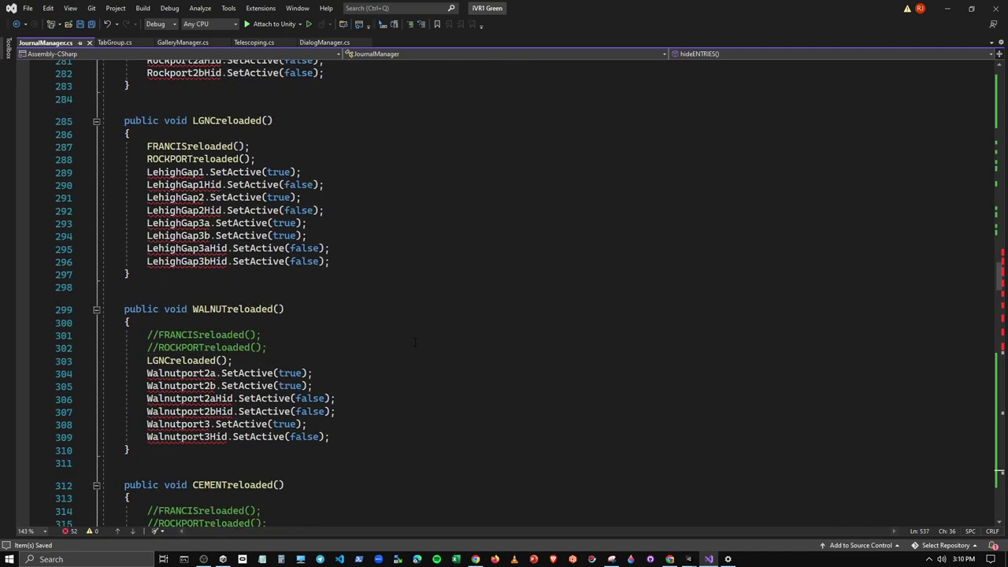
scroll(415, 341, "down", 7)
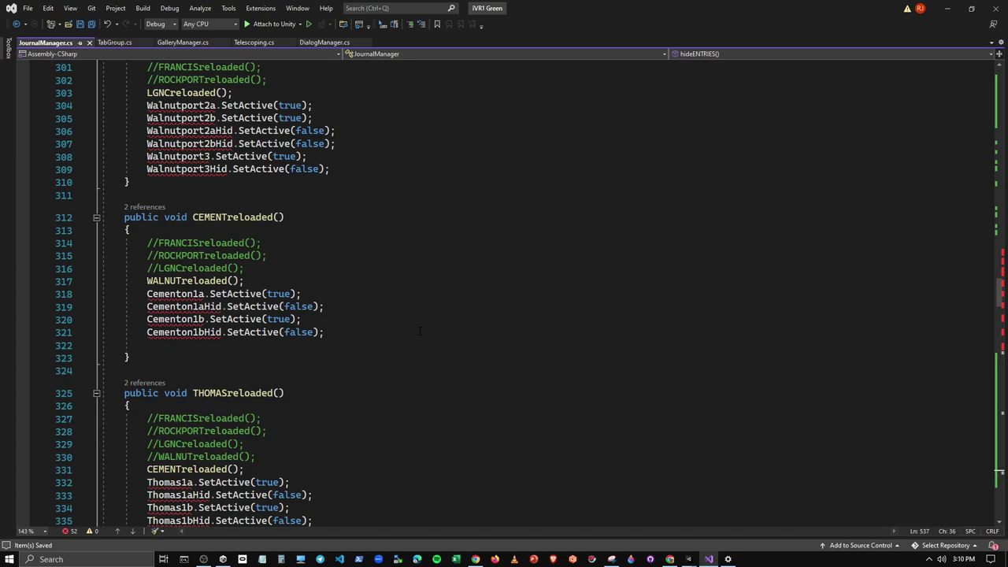
scroll(420, 331, "down", 7)
scroll(420, 330, "down", 8)
scroll(420, 331, "down", 9)
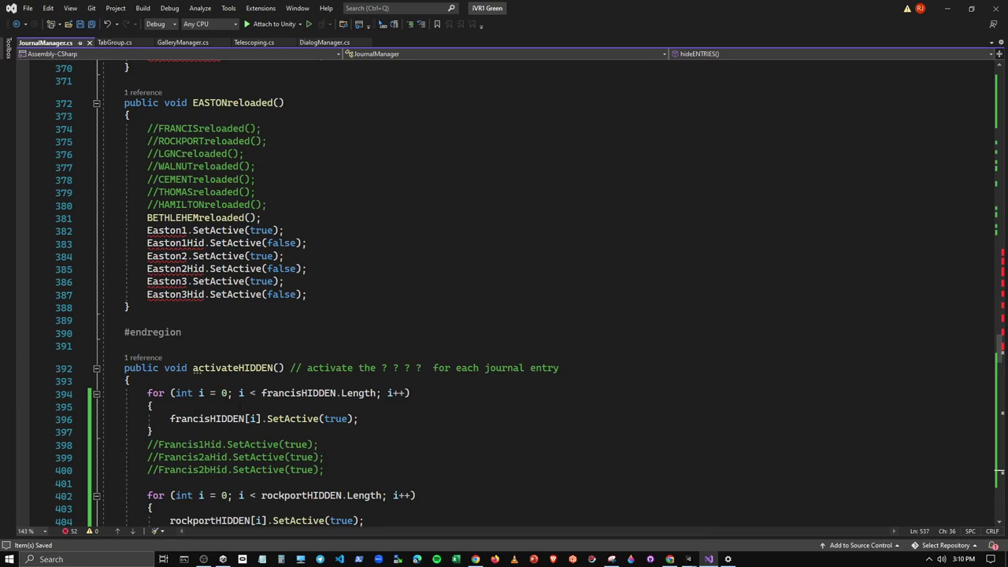
scroll(344, 449, "down", 7)
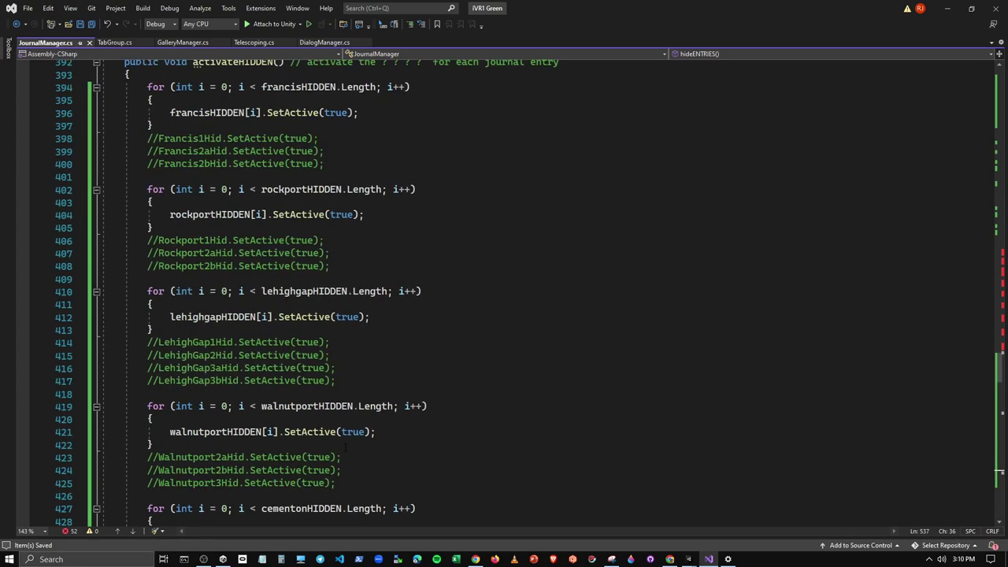
scroll(345, 449, "down", 7)
scroll(347, 449, "down", 17)
scroll(352, 447, "up", 6)
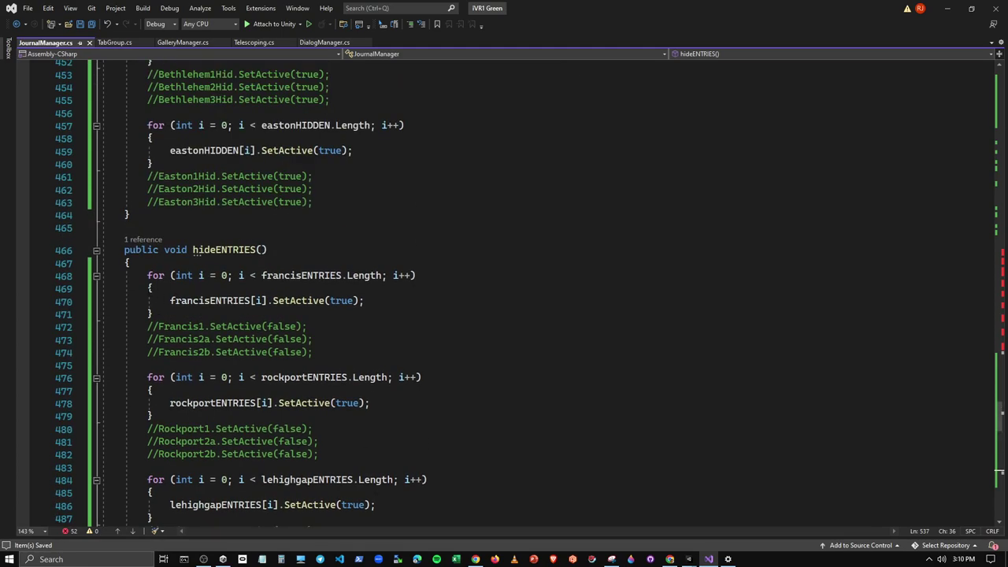
left_click_drag(147, 275, 187, 314)
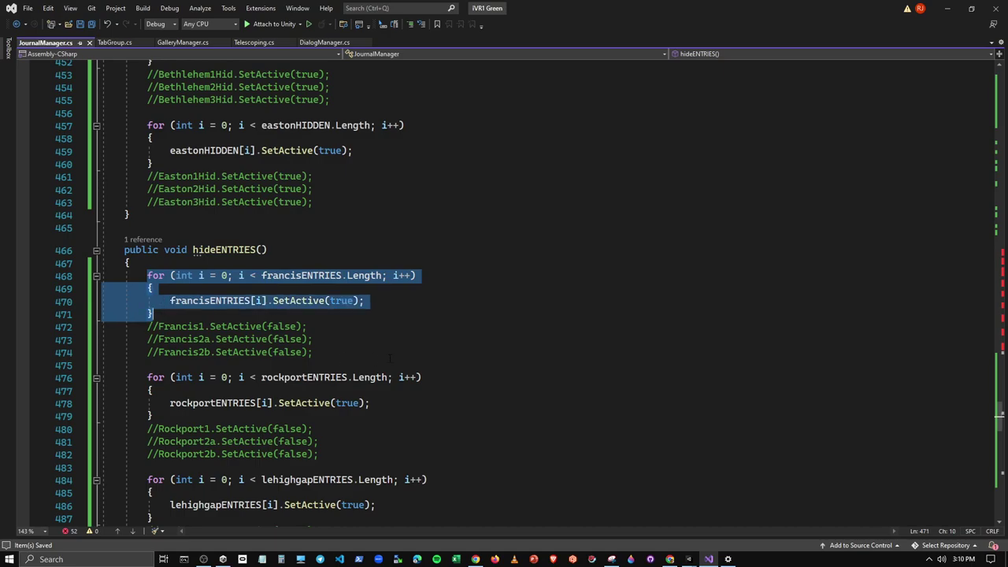
Step: Scroll back up to the FRANCISreloaded method
scroll(277, 360, "up", 15)
scroll(278, 361, "up", 8)
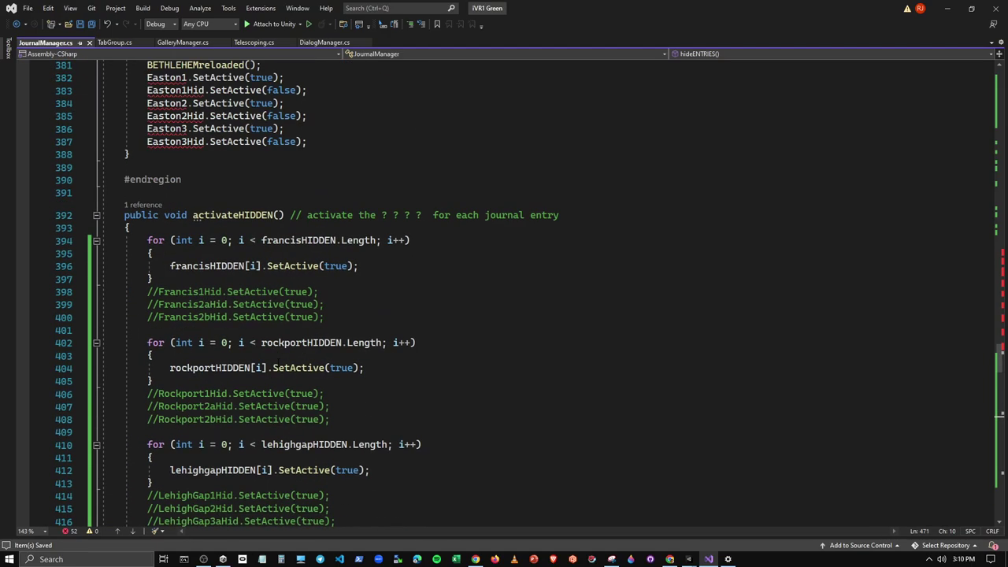
scroll(278, 363, "up", 7)
scroll(280, 365, "up", 8)
scroll(282, 367, "up", 7)
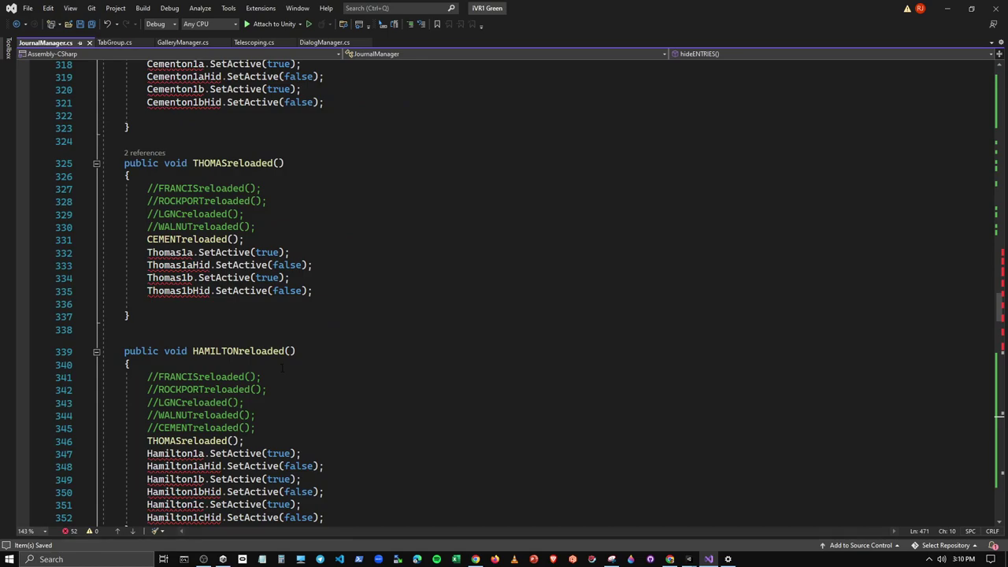
scroll(282, 367, "up", 6)
scroll(282, 367, "up", 9)
scroll(282, 367, "up", 6)
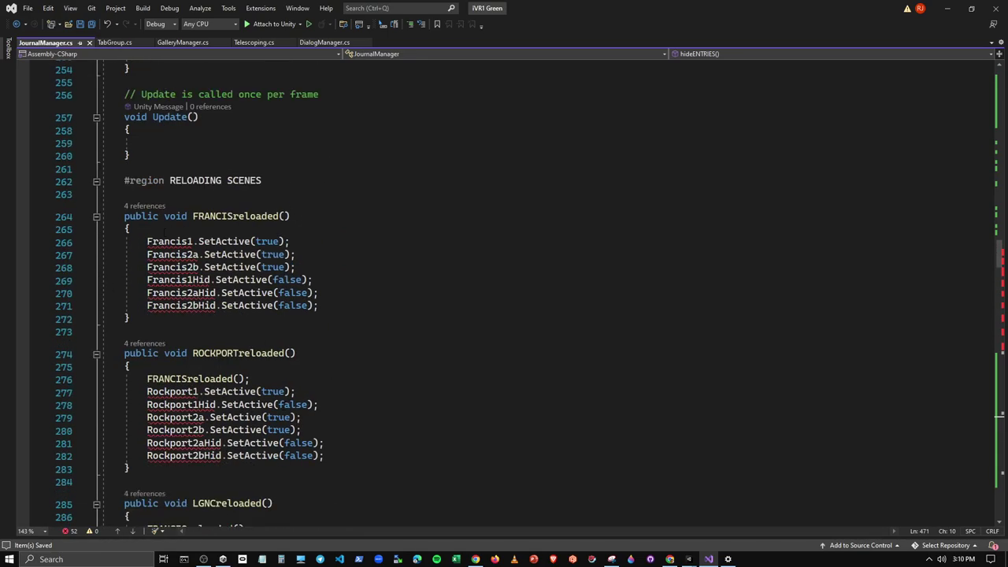
Step: Paste the francisENTRIES loop into FRANCISreloaded and comment out the three old SetActive(true) lines
left_click(166, 229)
key("Return")
key("ctrl+v")
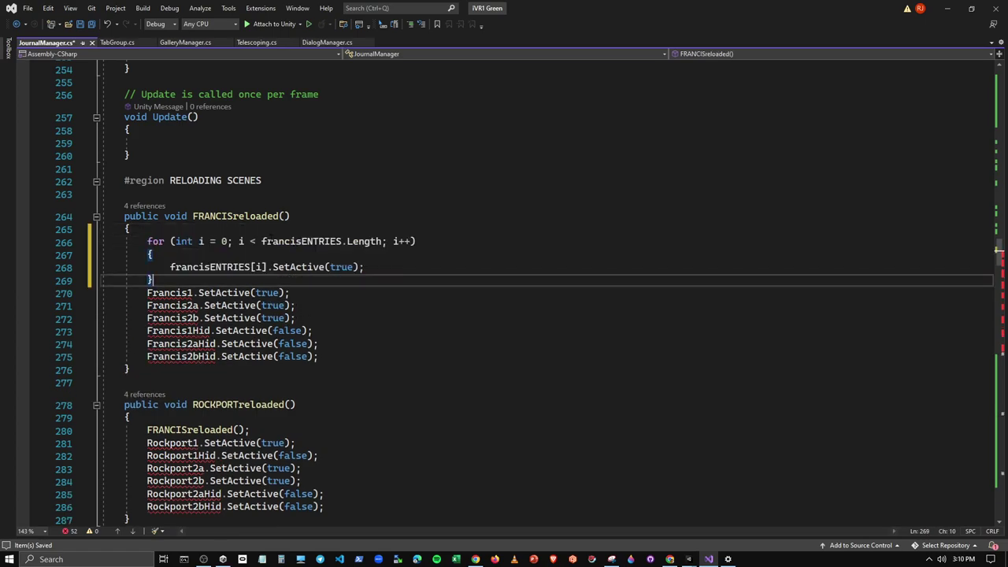
left_click_drag(296, 318, 101, 293)
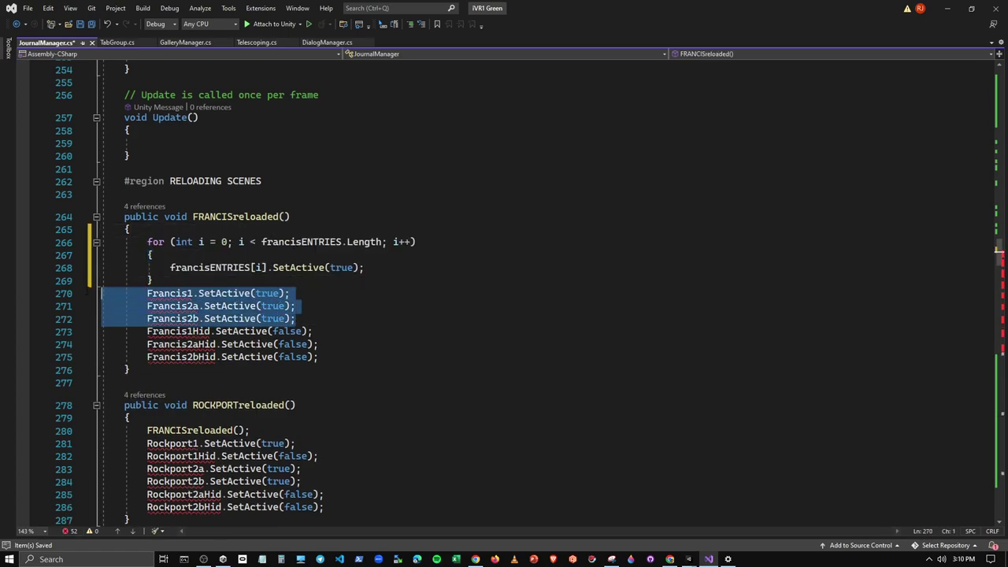
key("ctrl+k")
key("ctrl+c")
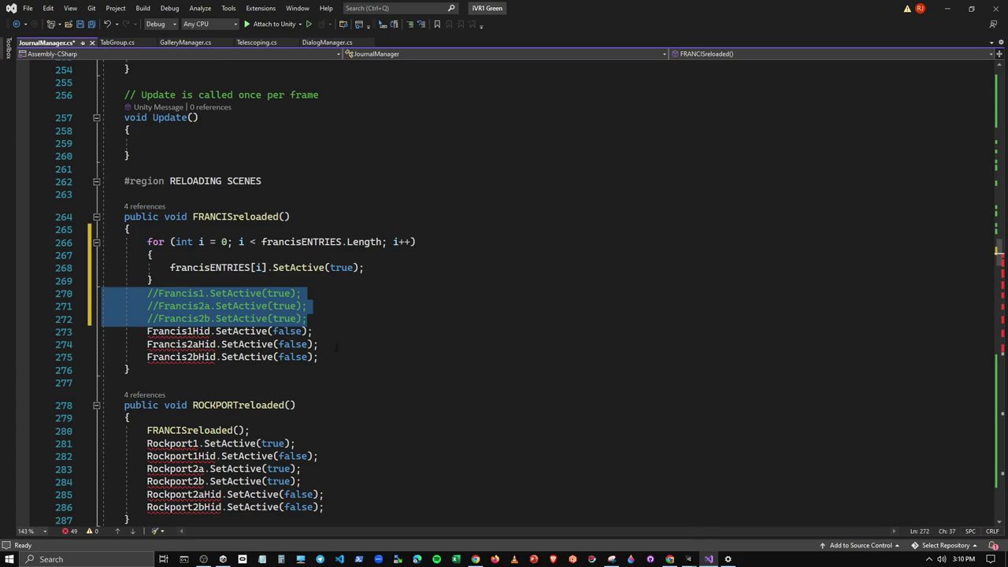
Step: Add two empty lines after the commented Francis lines
left_click(327, 318)
key("Return")
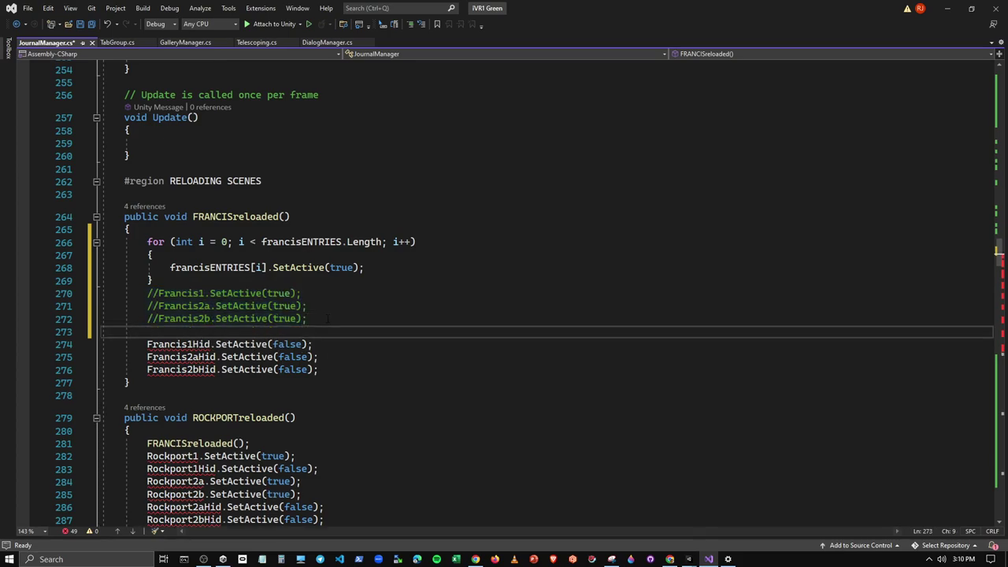
key("Return")
scroll(324, 313, "down", 13)
scroll(323, 311, "down", 9)
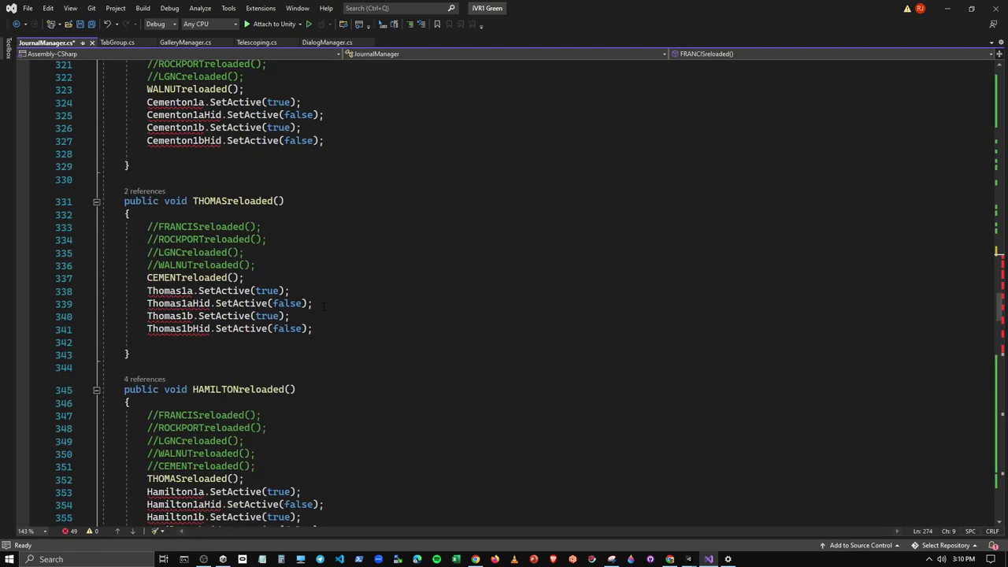
scroll(324, 305, "up", 6)
scroll(324, 315, "up", 6)
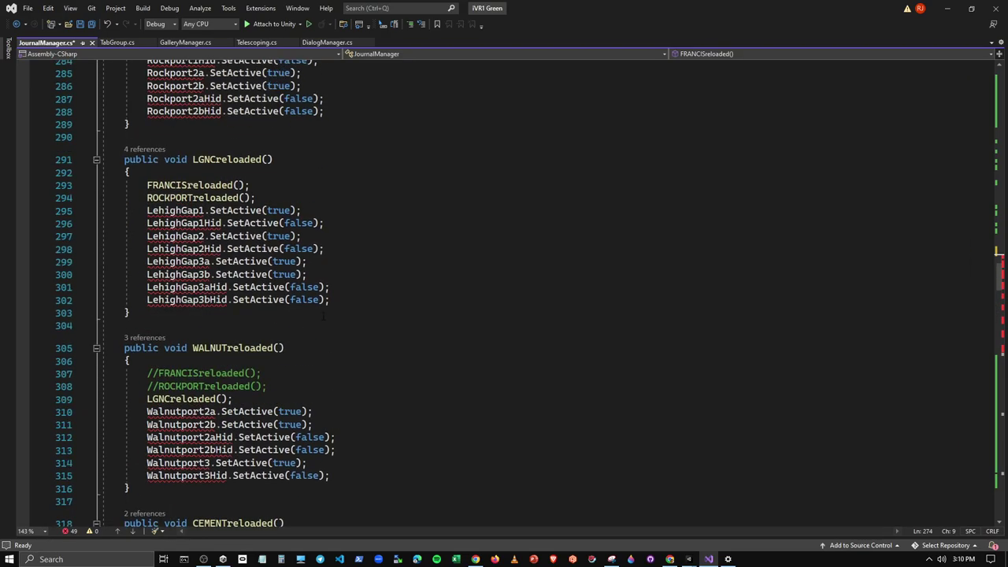
scroll(337, 372, "down", 19)
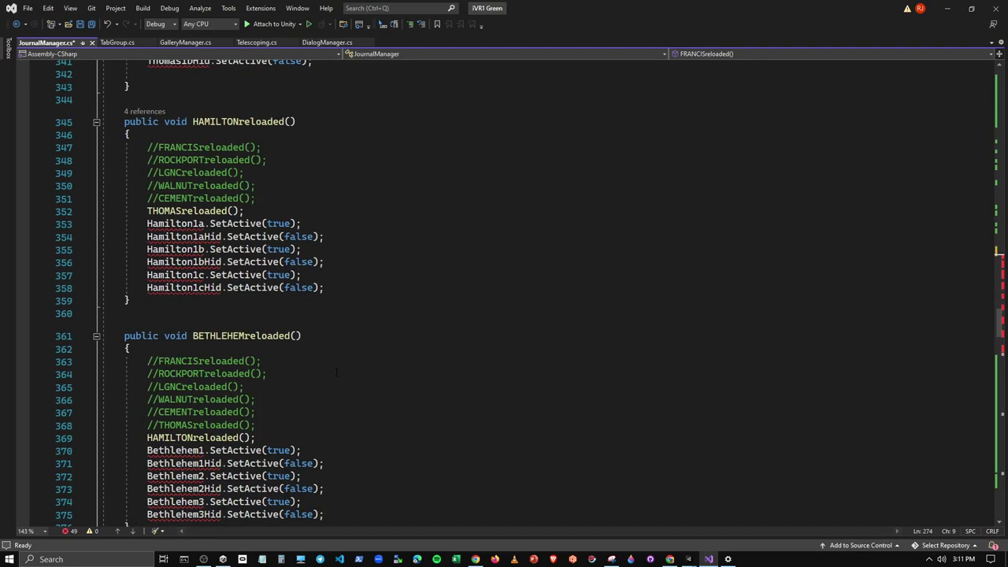
Step: Fold the BETHLEHEM, EASTON, HAMILTON, THOMAS and CEMENT reload methods
left_click(96, 335)
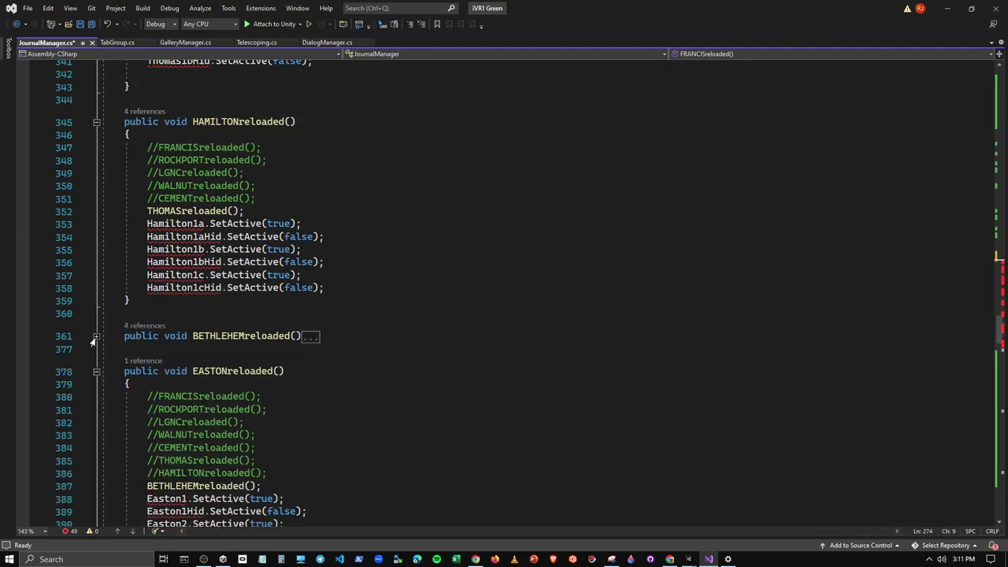
left_click(96, 371)
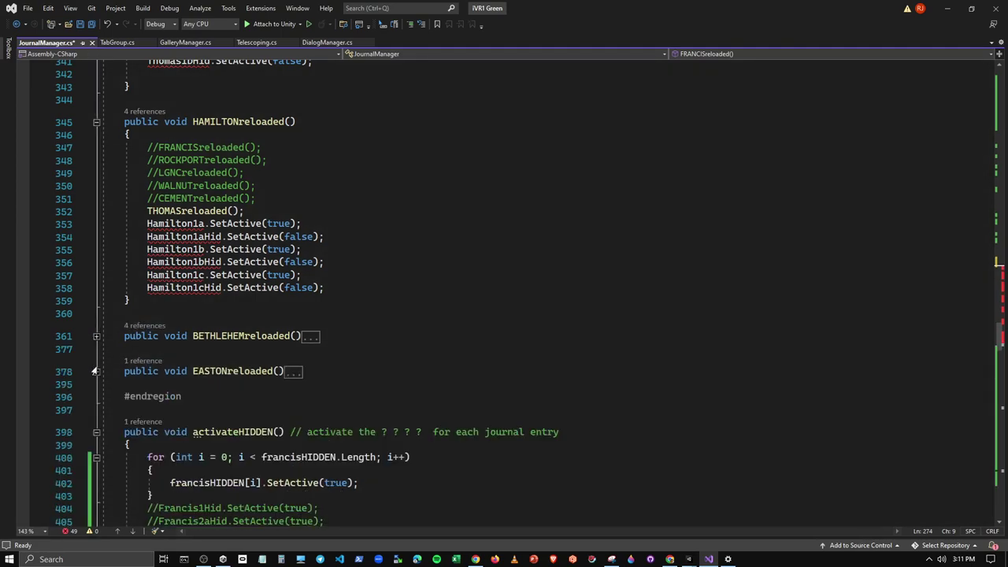
left_click(95, 121)
scroll(95, 124, "up", 5)
left_click(95, 124)
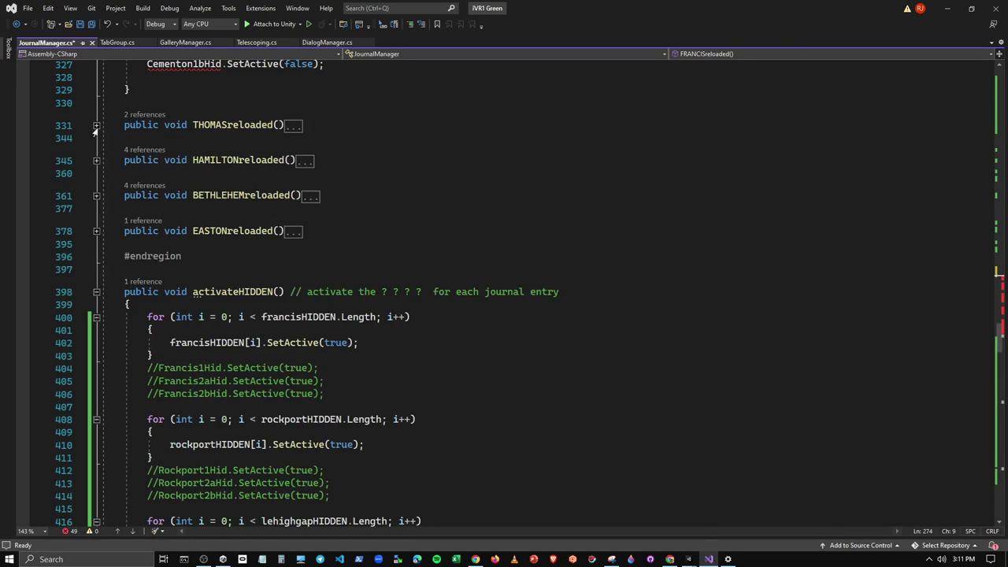
scroll(90, 189, "up", 6)
left_click(95, 179)
Step: Fold the WALNUT, LGNC and ROCKPORT reload methods
scroll(93, 189, "up", 4)
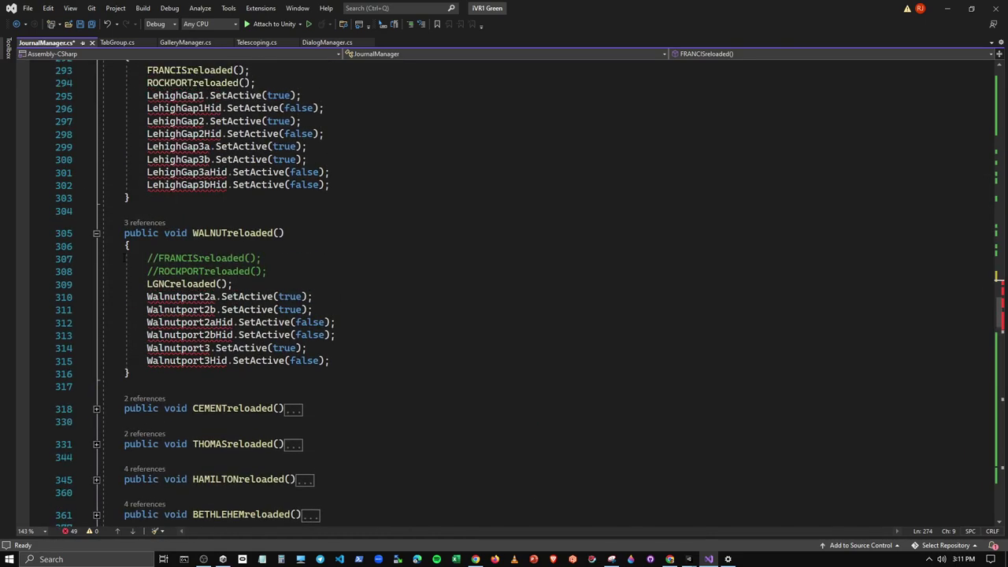
left_click(95, 231)
scroll(95, 231, "up", 2)
scroll(95, 236, "up", 4)
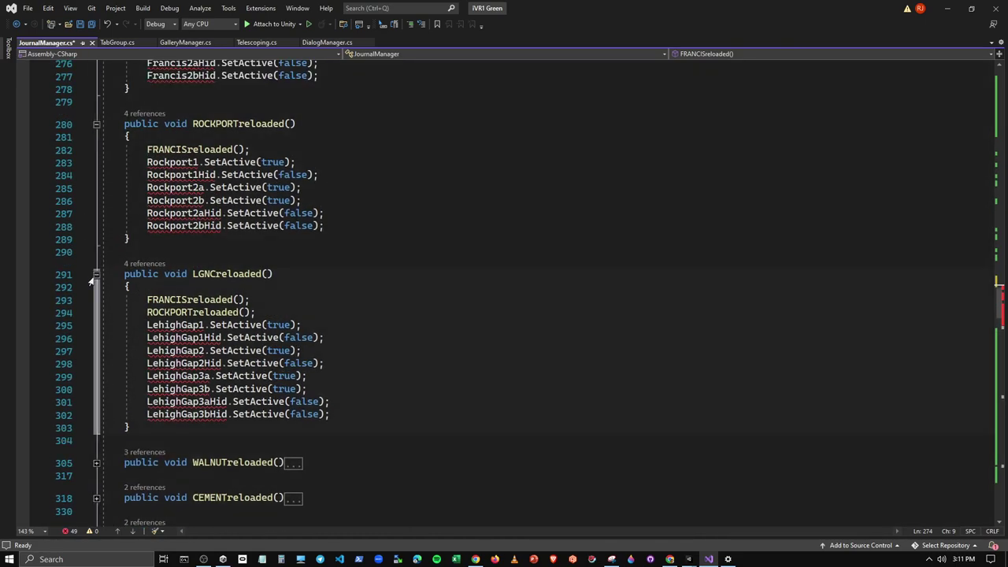
left_click(96, 274)
scroll(95, 276, "up", 4)
scroll(96, 237, "down", 1)
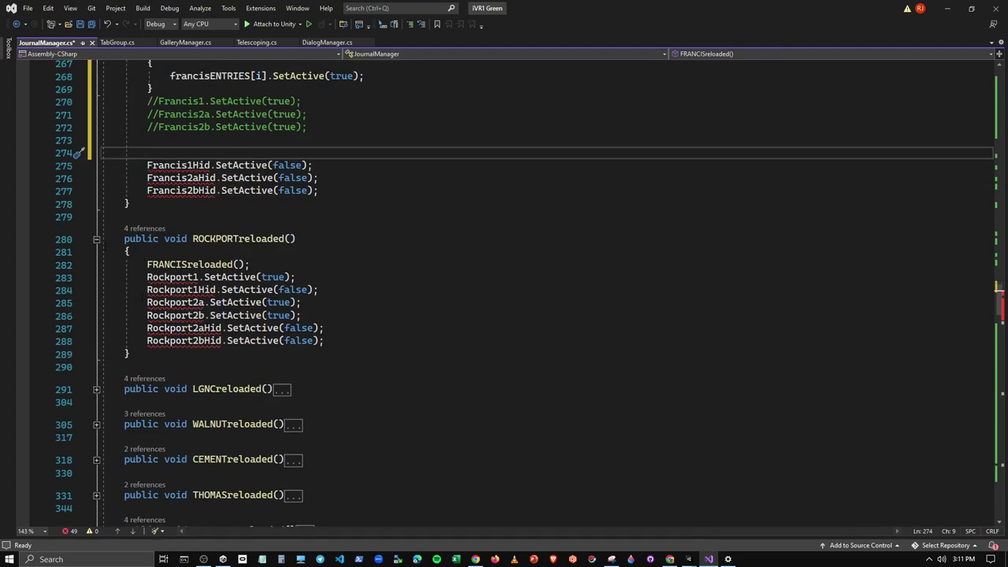
left_click(96, 240)
scroll(95, 240, "down", 8)
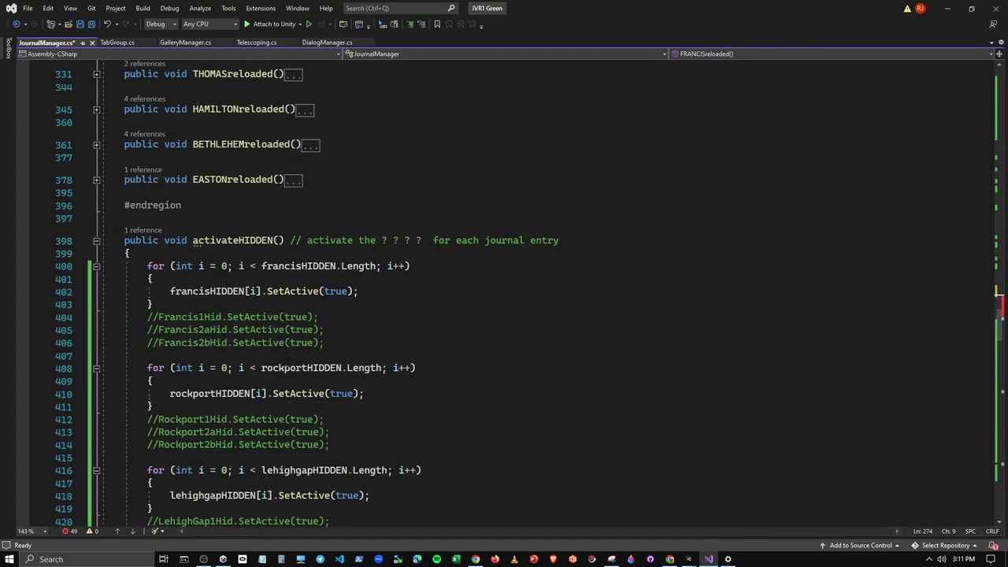
Step: Copy the francisHIDDEN loop from activateHIDDEN into FRANCISreloaded line 274, changing true to false
left_click_drag(153, 304, 147, 266)
key("ctrl+c")
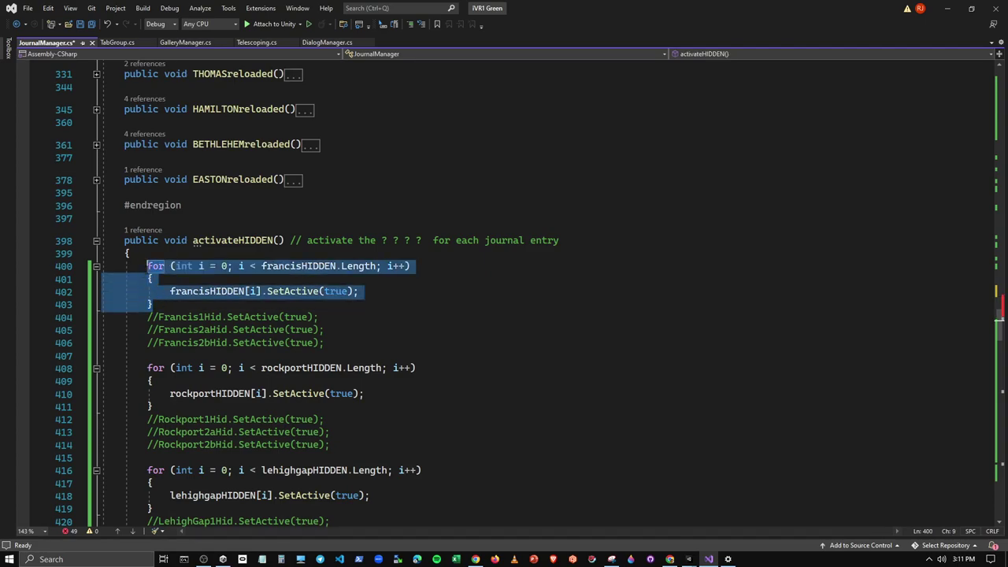
scroll(251, 382, "up", 8)
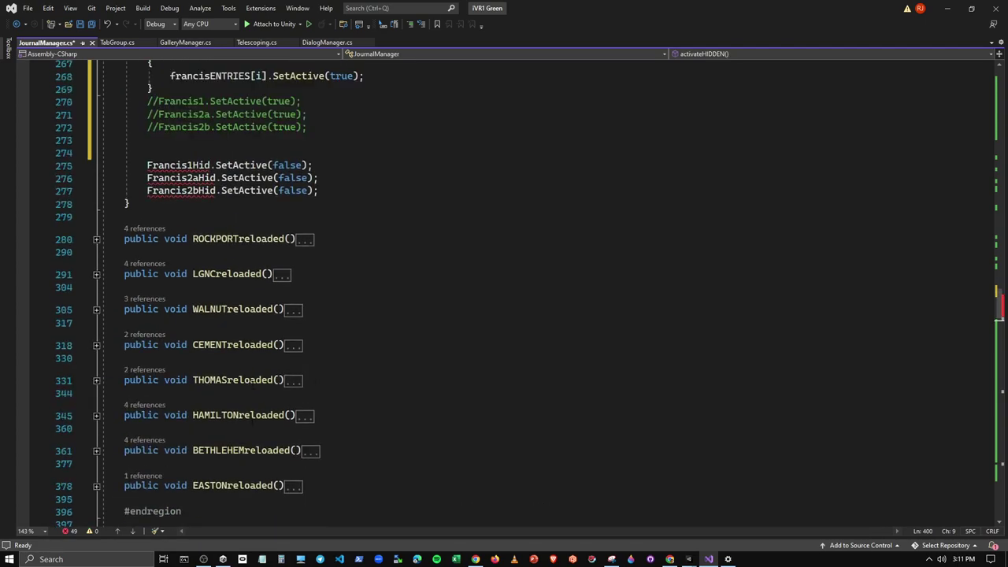
scroll(253, 384, "down", 8)
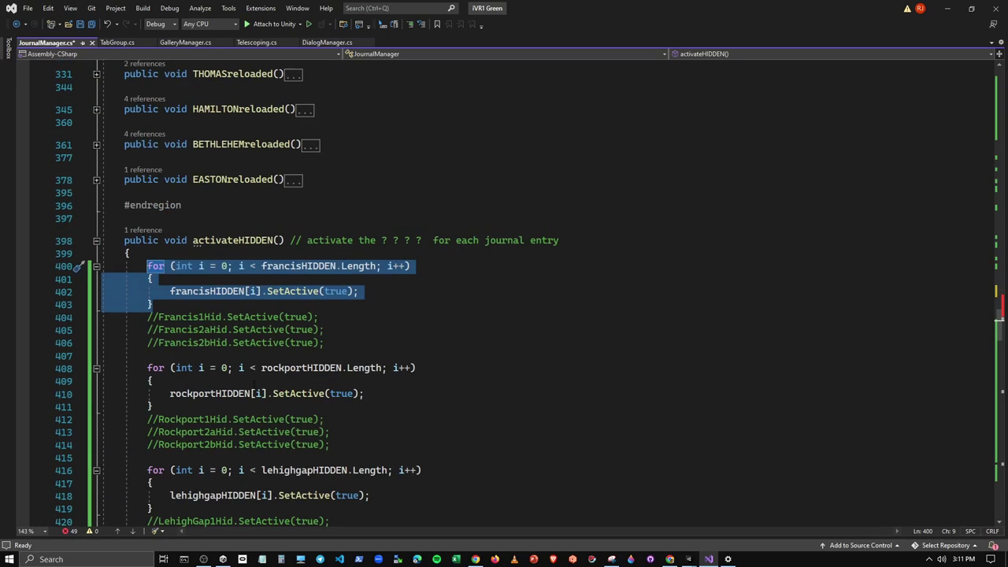
scroll(253, 385, "down", 7)
scroll(254, 385, "down", 7)
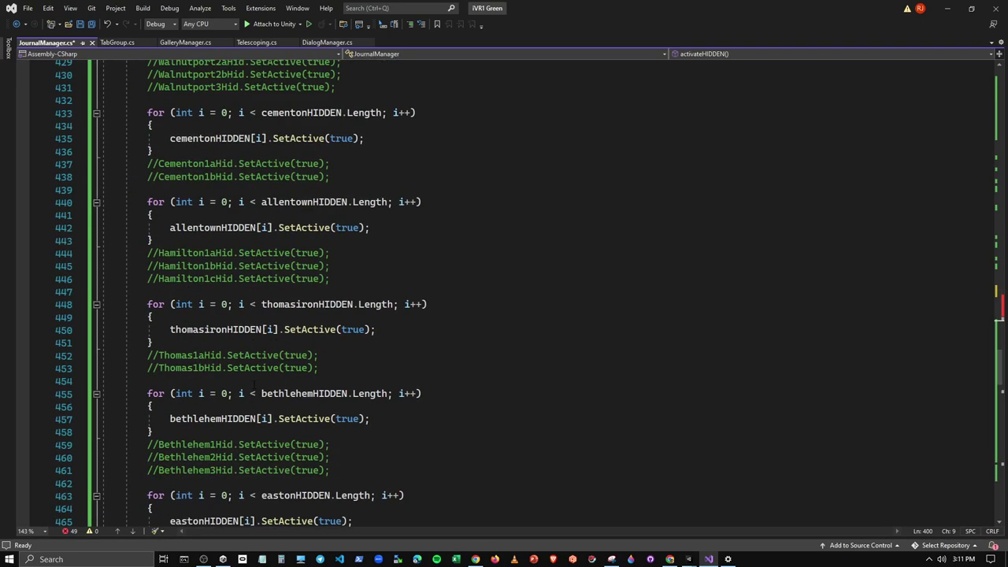
scroll(254, 385, "down", 13)
scroll(254, 384, "down", 8)
scroll(254, 385, "down", 7)
scroll(253, 384, "down", 7)
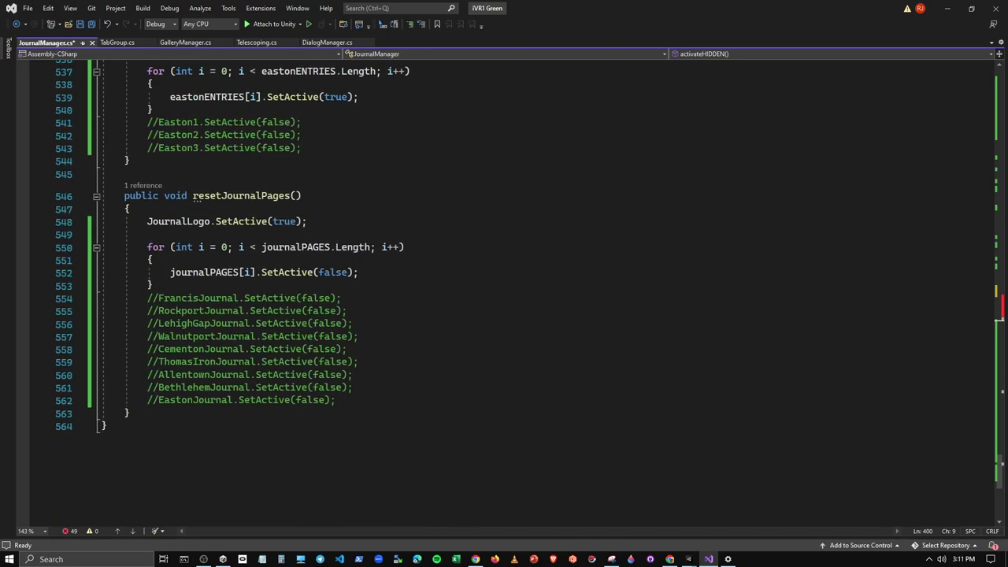
scroll(254, 385, "up", 8)
scroll(255, 384, "up", 8)
scroll(255, 383, "up", 8)
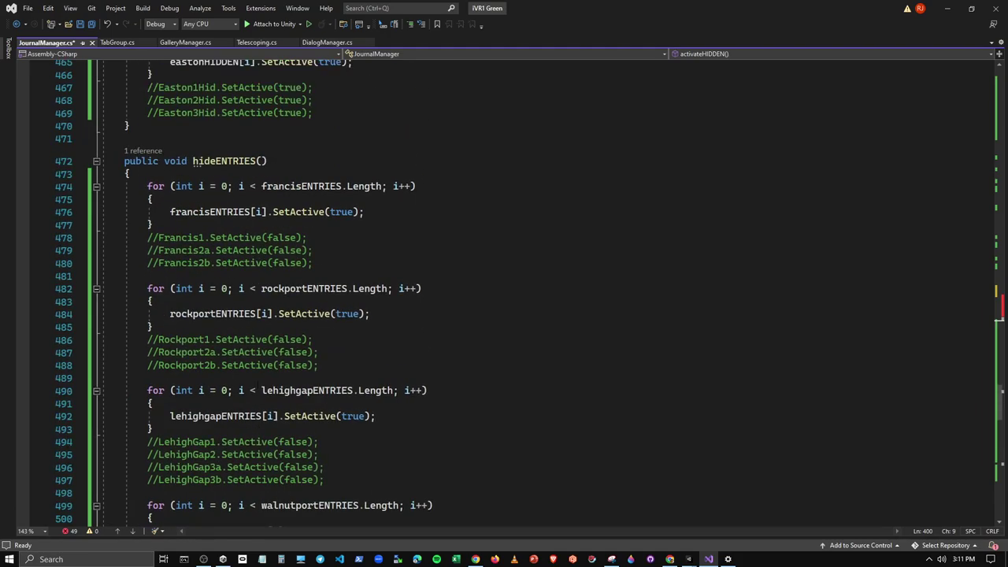
scroll(255, 383, "up", 15)
scroll(255, 384, "up", 8)
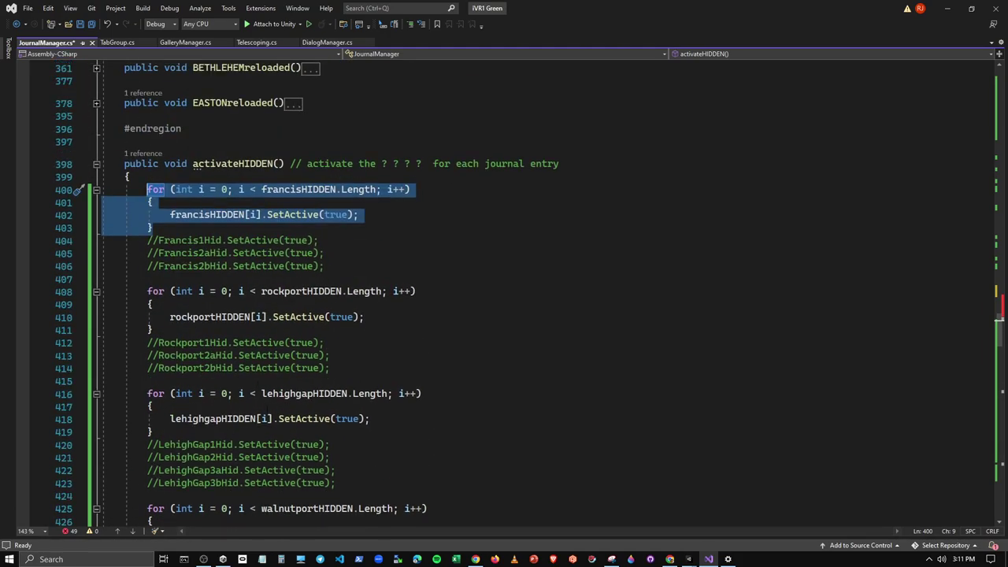
scroll(244, 412, "up", 8)
scroll(244, 412, "up", 8)
left_click(158, 344)
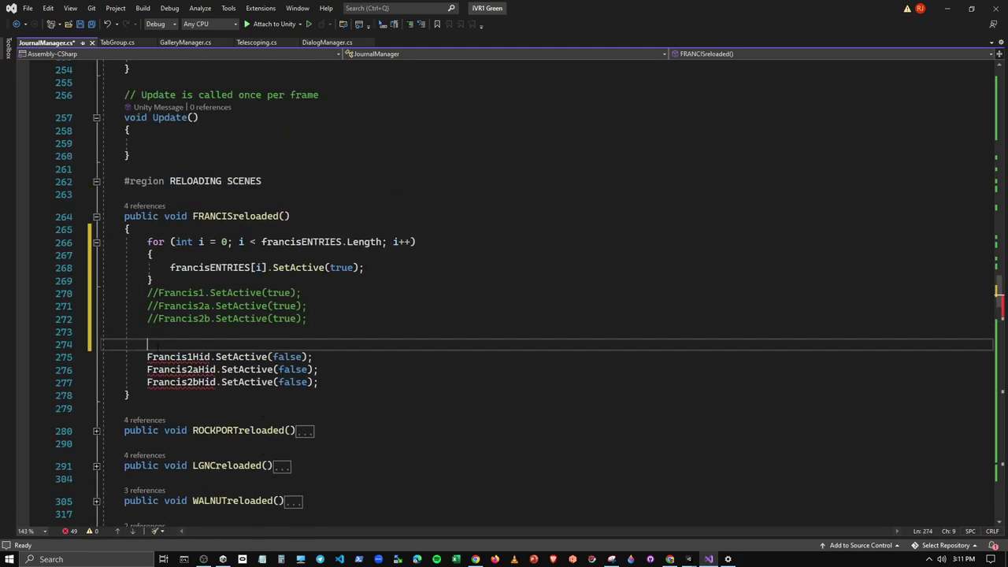
key("ctrl+v")
double_click(336, 369)
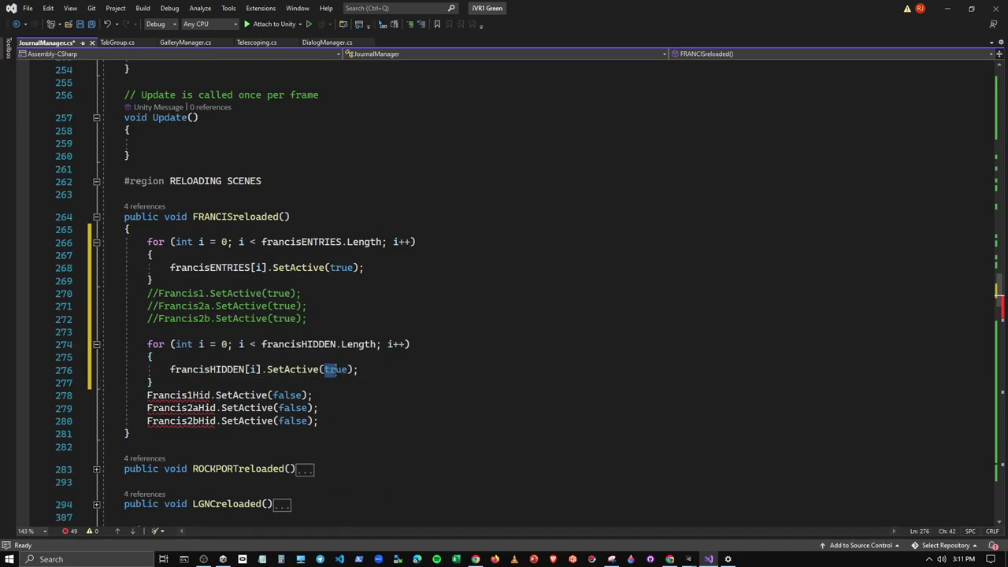
type("false")
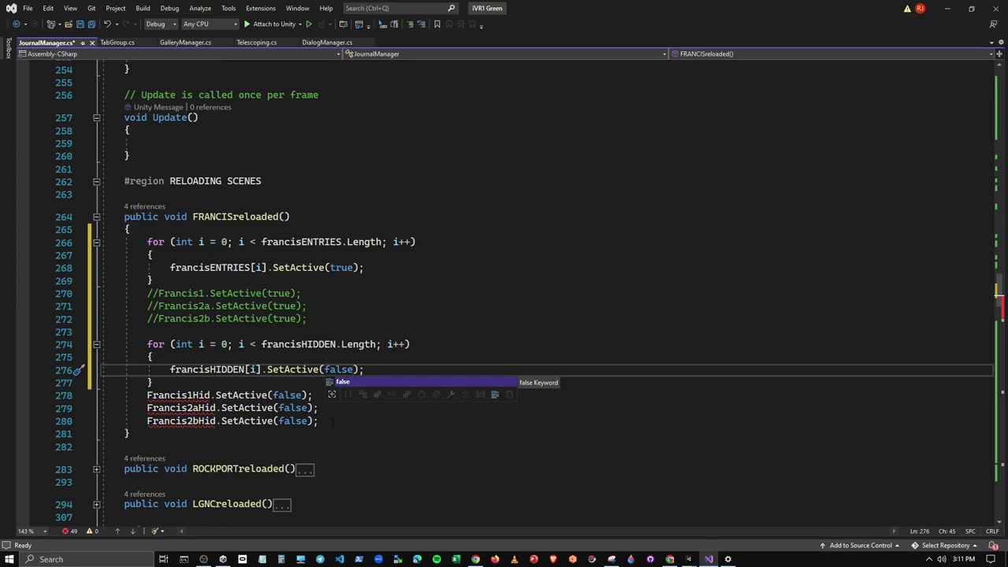
Step: Comment out the three old Francis Hid lines and unfold ROCKPORTreloaded
left_click_drag(332, 422, 147, 396)
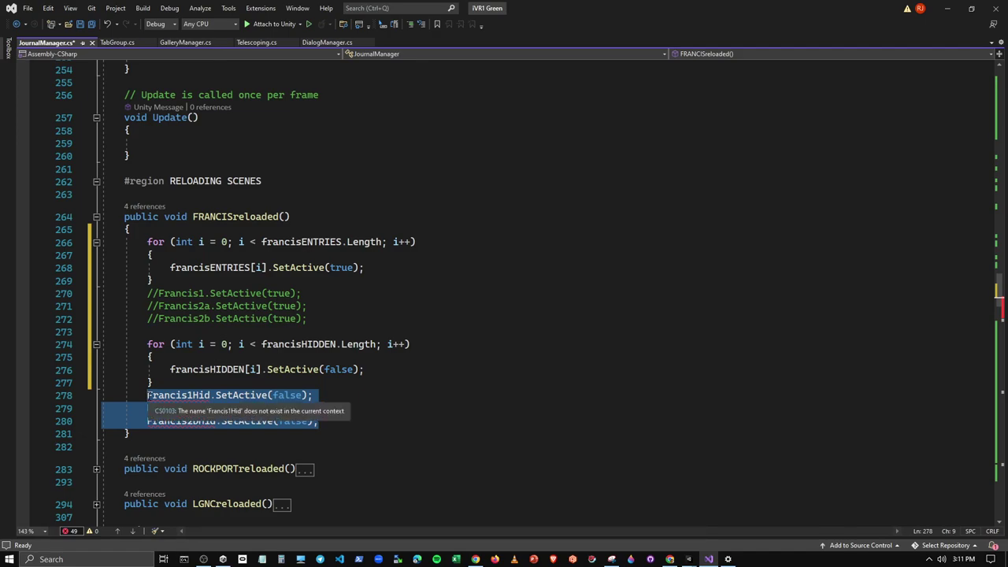
key("ctrl+k")
key("ctrl+c")
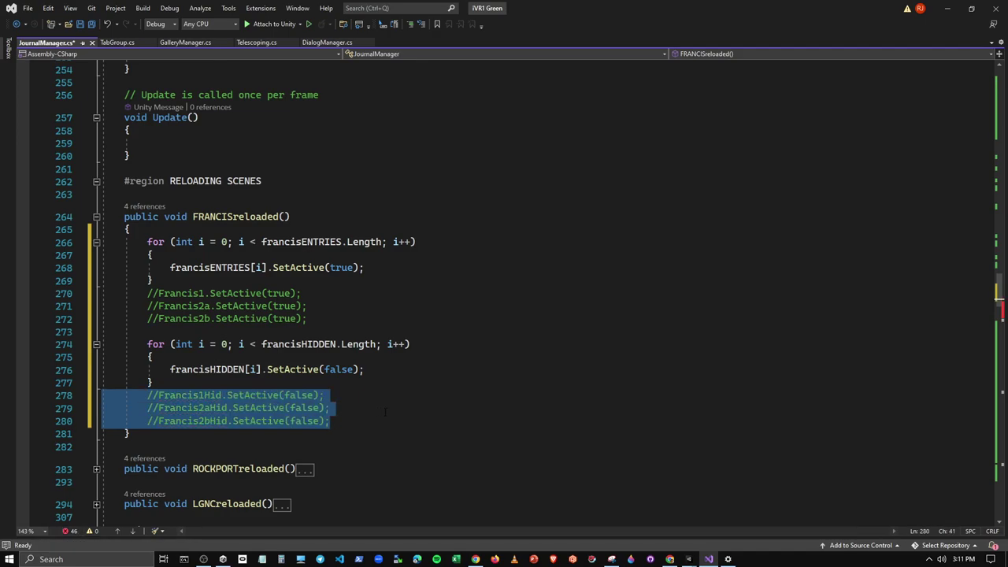
scroll(385, 410, "down", 1)
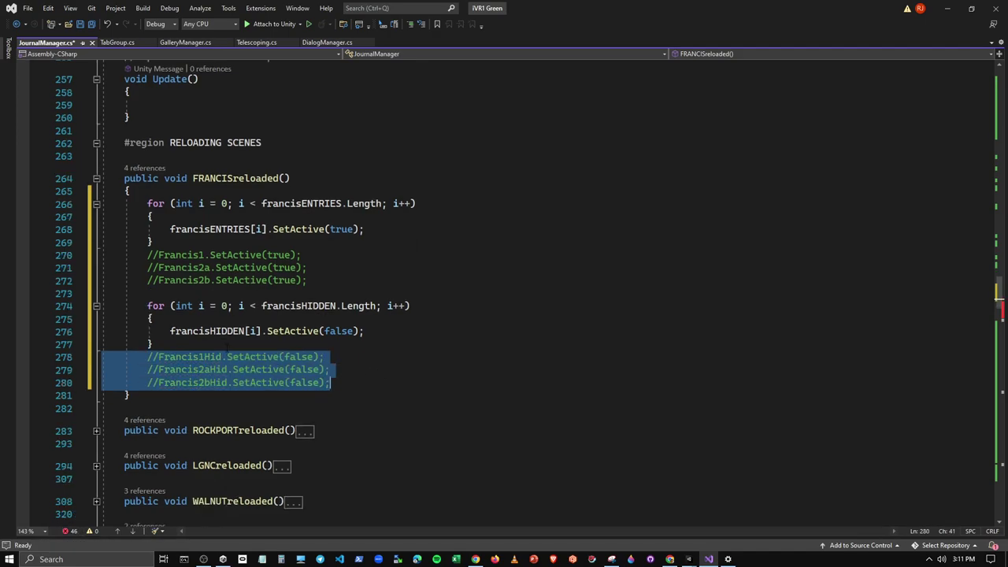
left_click(96, 430)
scroll(93, 433, "down", 2)
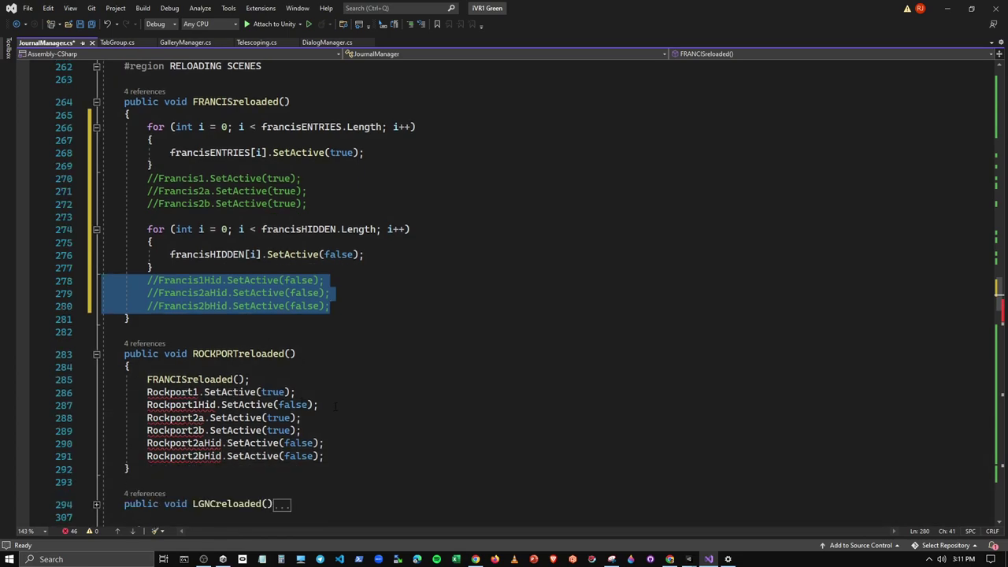
Step: Paste the francisENTRIES loop after the FRANCISreloaded() call in ROCKPORTreloaded
left_click_drag(146, 127, 154, 165)
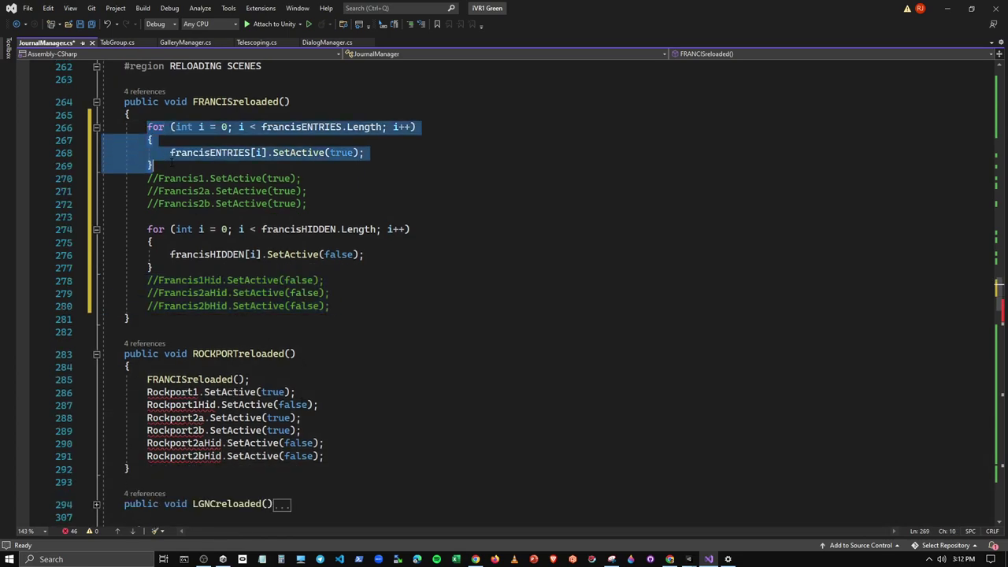
left_click(277, 382)
key("Return")
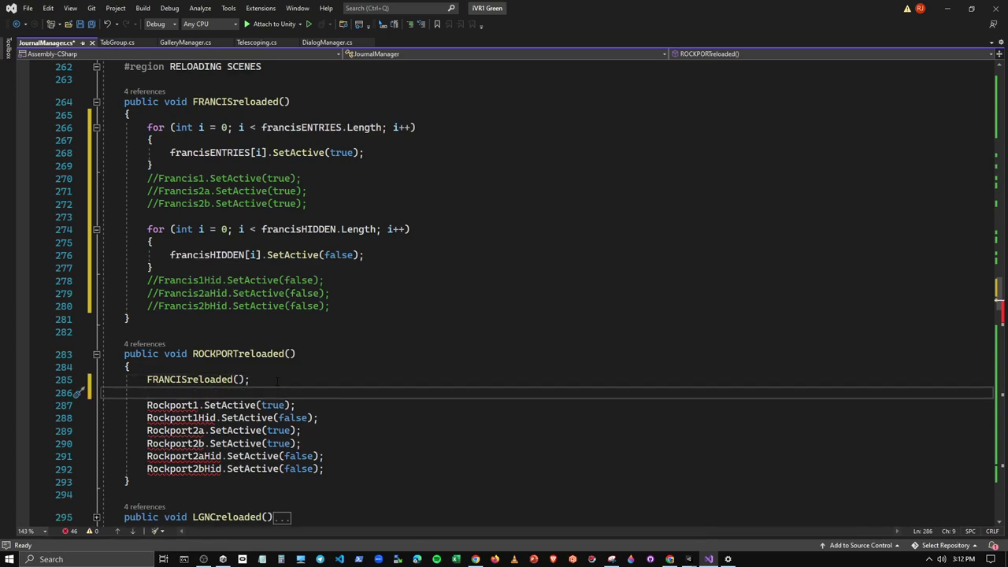
key("ctrl+v")
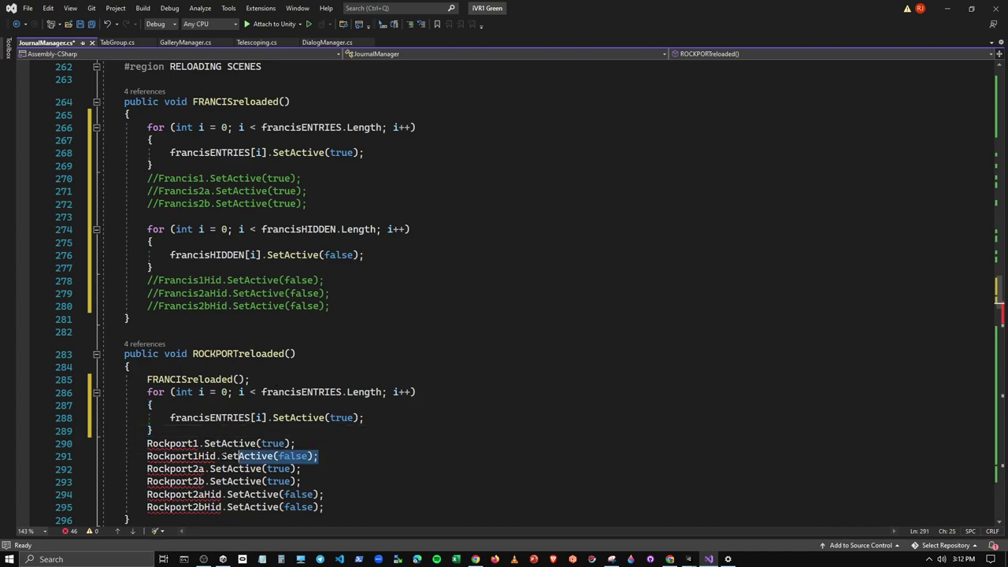
Step: Move Rockport1Hid below Rockport2b and open blank lines between the true and Hid lines
left_click_drag(318, 456, 146, 456)
key("ctrl+x")
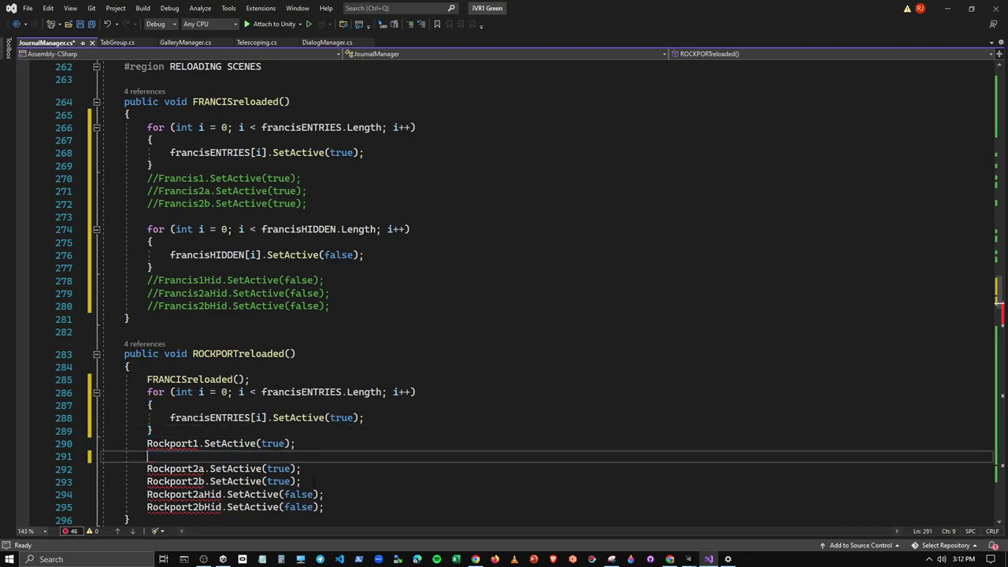
key("Down")
key("Down")
key("End")
key("Return")
key("ctrl+v")
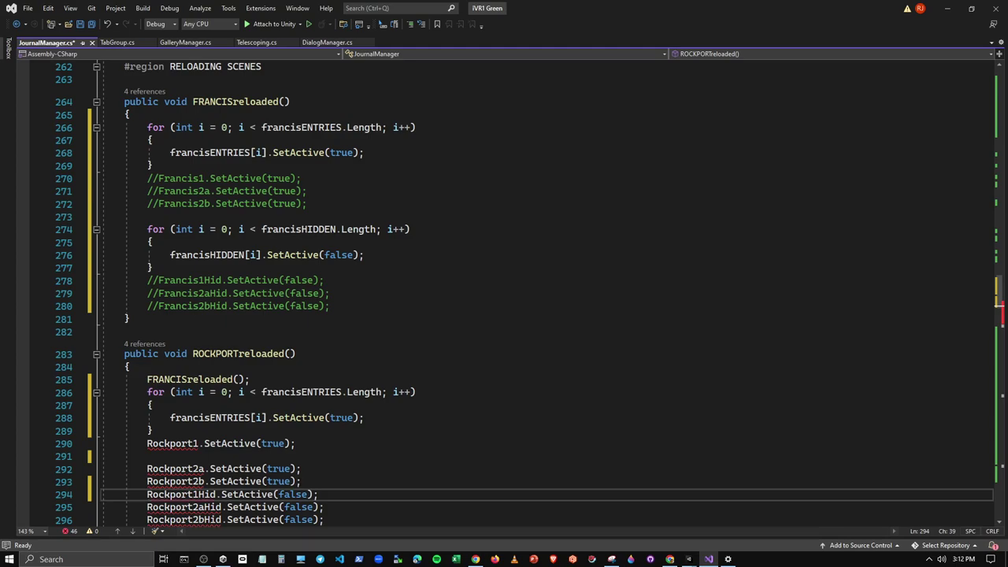
left_click(295, 443)
key("Delete")
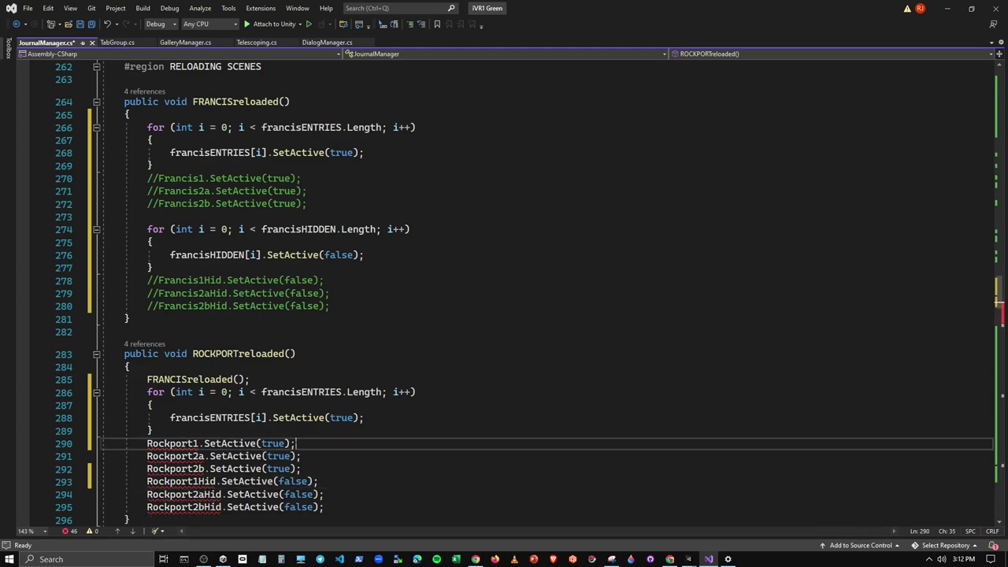
key("Down")
key("Down")
key("End")
key("Return")
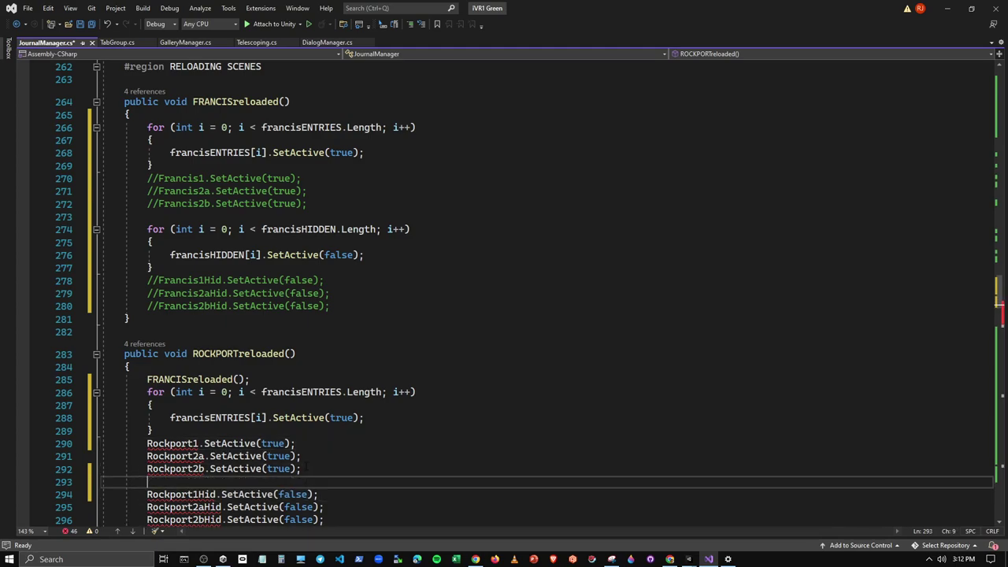
key("Return")
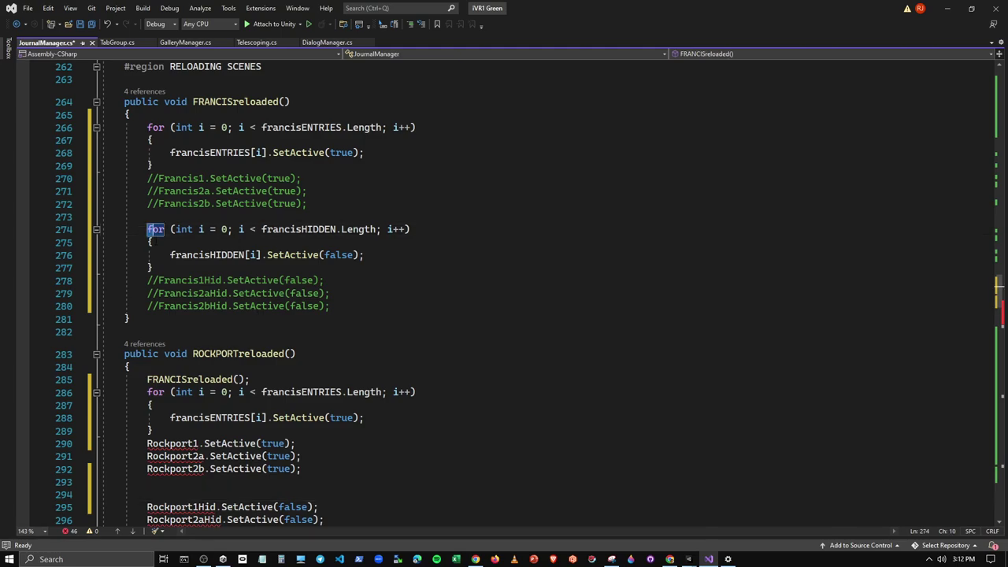
Step: Paste a copy of the francisHIDDEN loop above the Rockport Hid lines
left_click_drag(146, 230, 153, 267)
key("ctrl+c")
left_click(146, 495)
key("ctrl+v")
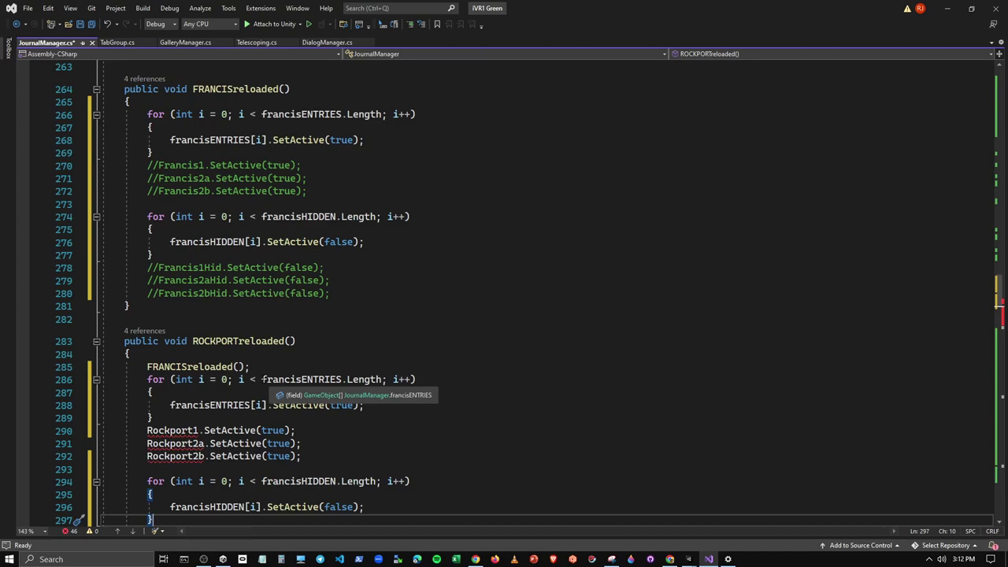
scroll(371, 391, "down", 1)
scroll(371, 392, "down", 4)
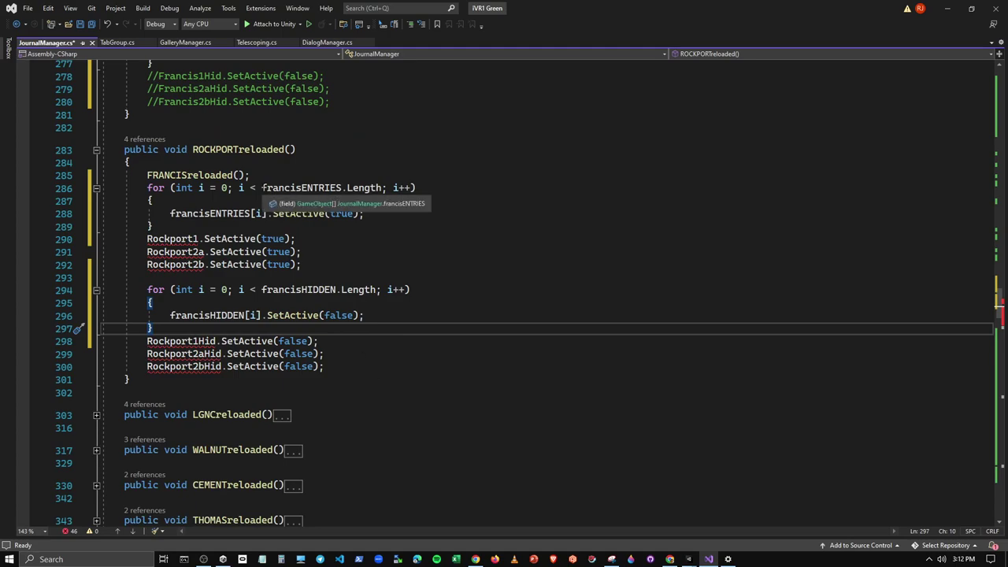
Step: Point ROCKPORTreloaded's first loop at rockportENTRIES and comment out the three old Rockport true lines
left_click_drag(262, 187, 343, 187)
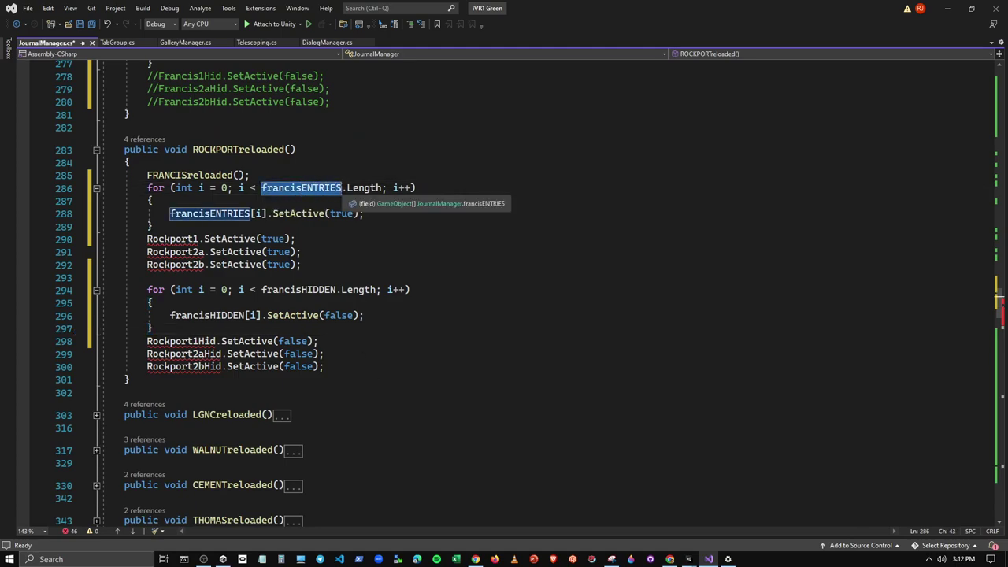
type("r")
key("Tab")
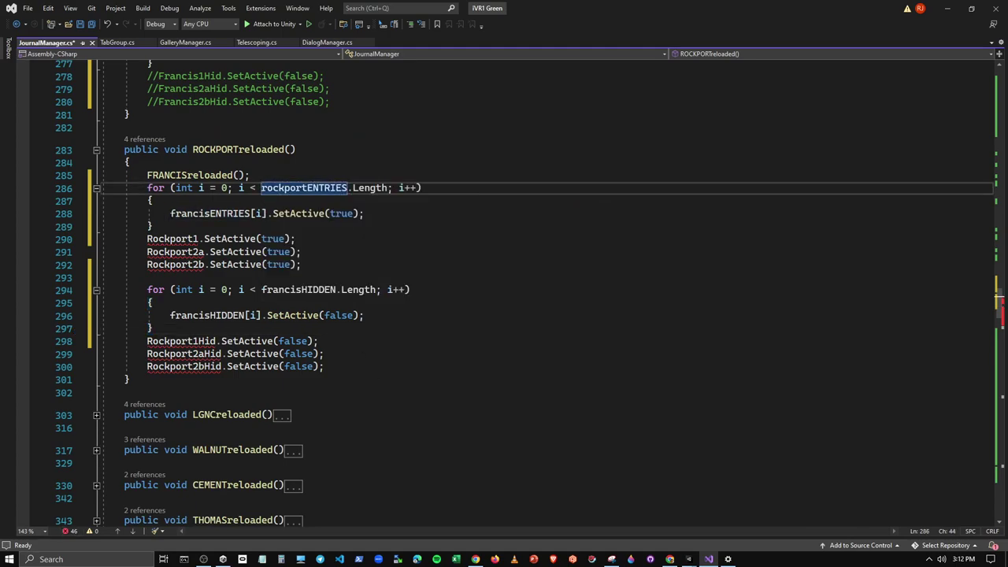
left_click_drag(170, 213, 247, 213)
type("r")
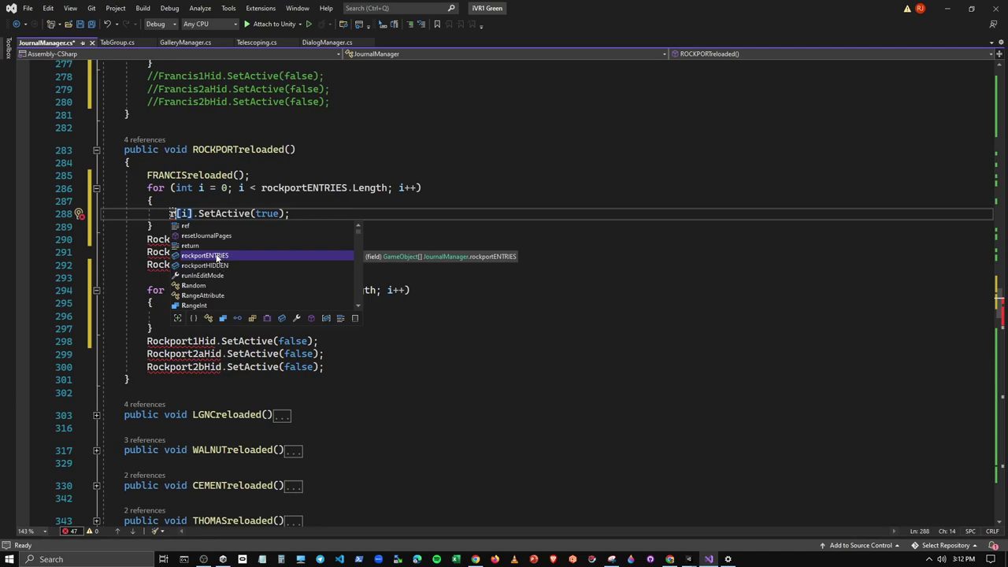
double_click(217, 257)
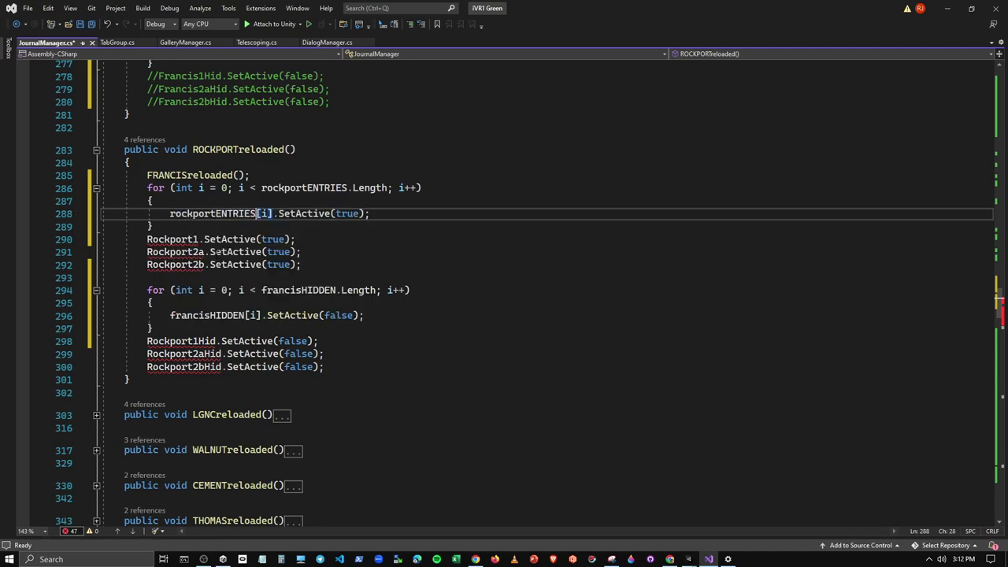
left_click_drag(147, 239, 314, 265)
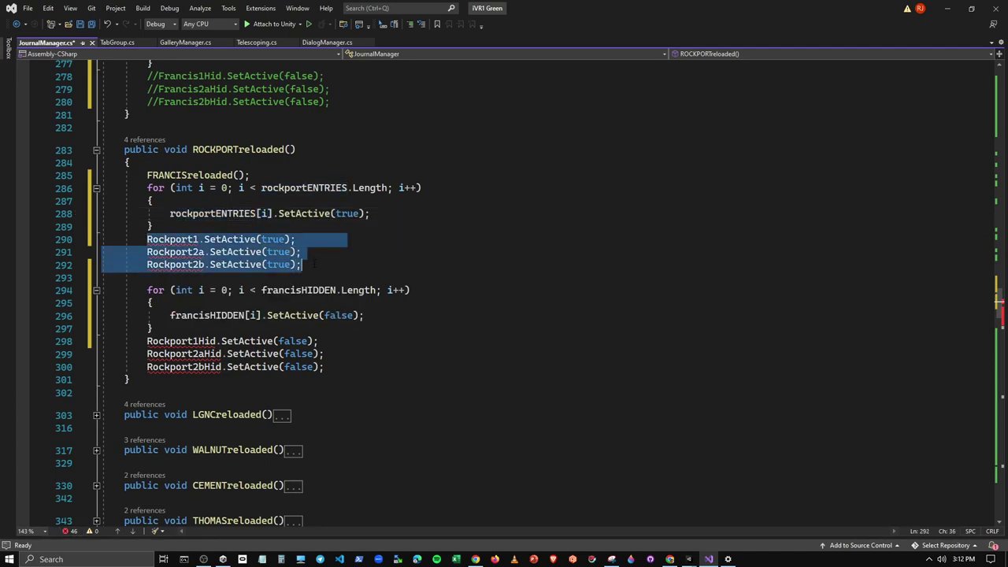
key("ctrl+k")
key("ctrl+c")
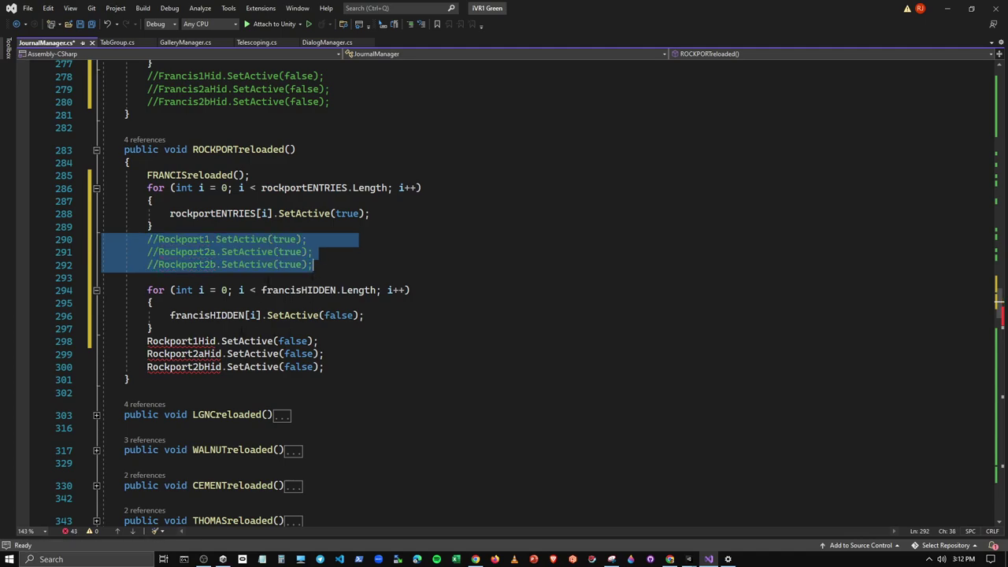
Step: Switch the second loop to rockportHIDDEN, comment out the three old Rockport Hid lines, and expand LGNCreloaded
left_click_drag(262, 290, 337, 289)
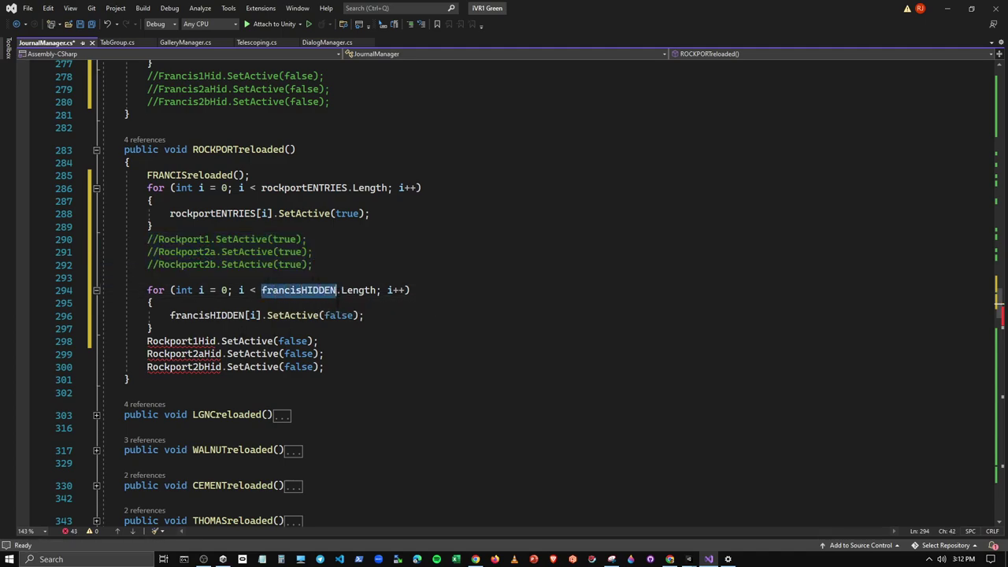
type("r")
key("Down")
key("Tab")
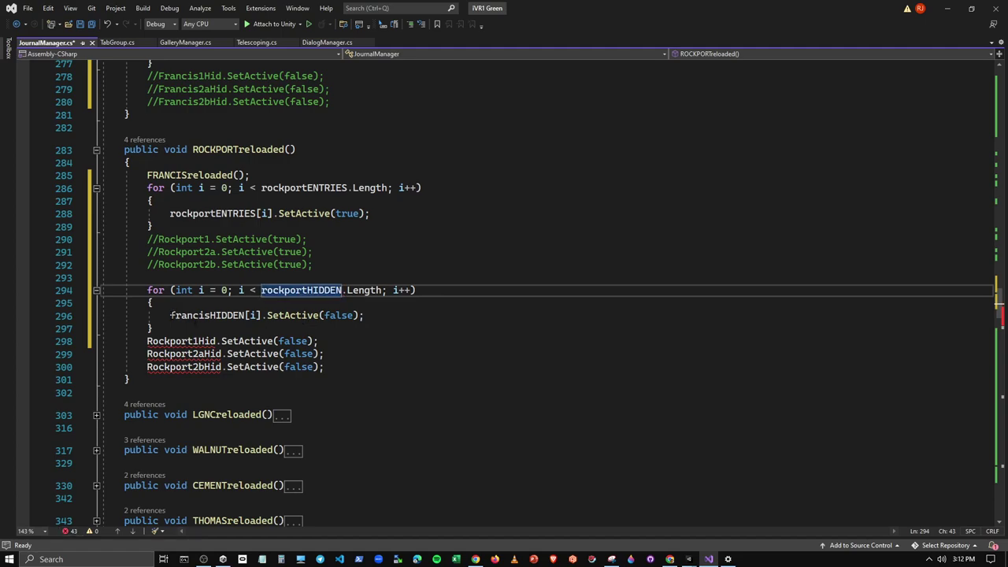
left_click_drag(170, 315, 245, 315)
type("r")
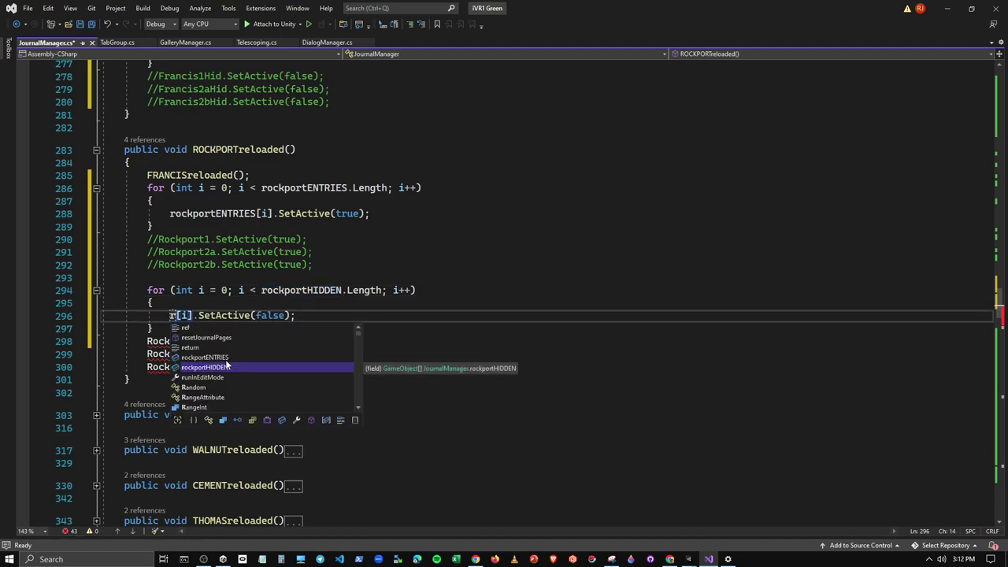
key("Tab")
left_click(156, 342)
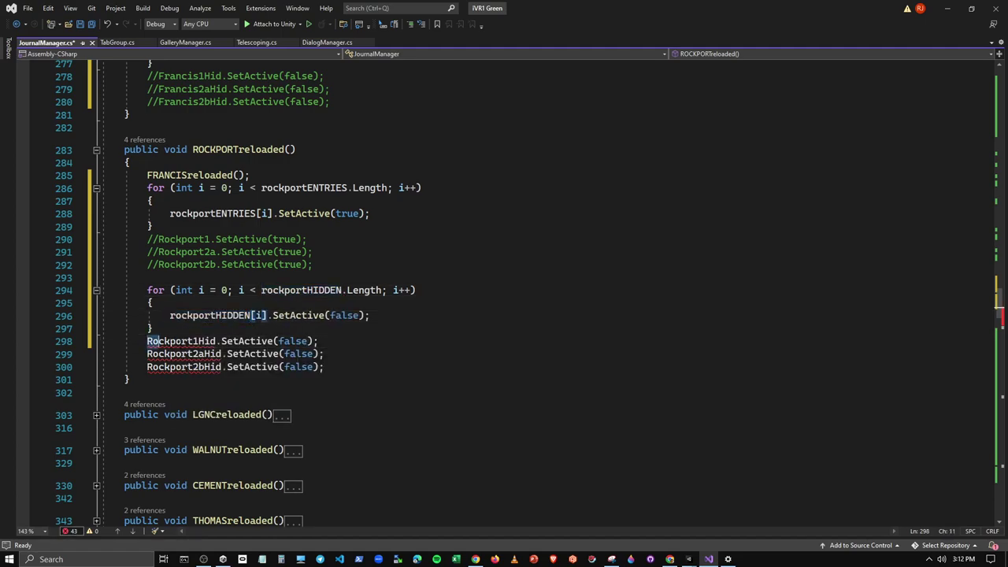
left_click_drag(103, 341, 337, 367)
key("ctrl+k")
key("ctrl+c")
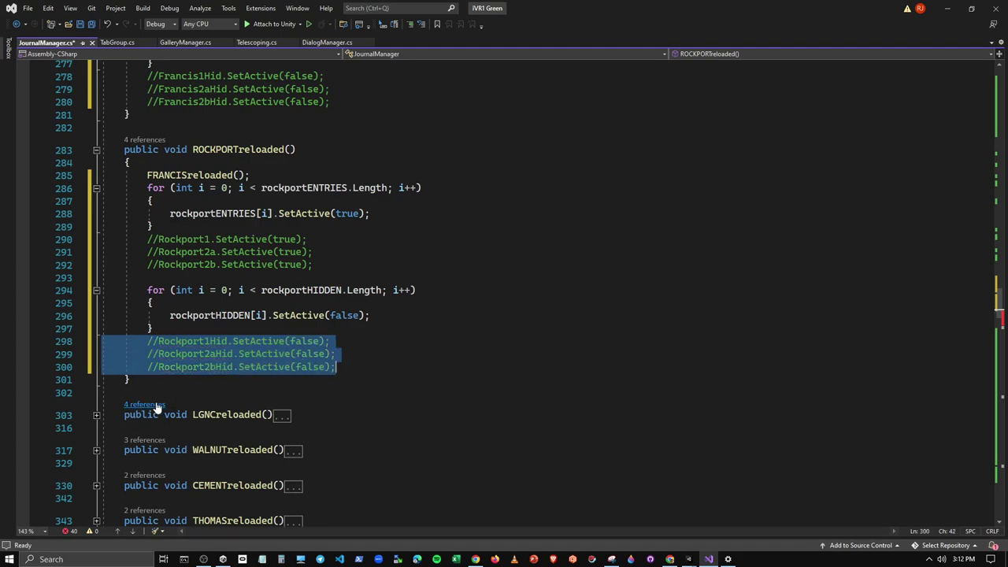
left_click(95, 415)
scroll(94, 416, "down", 2)
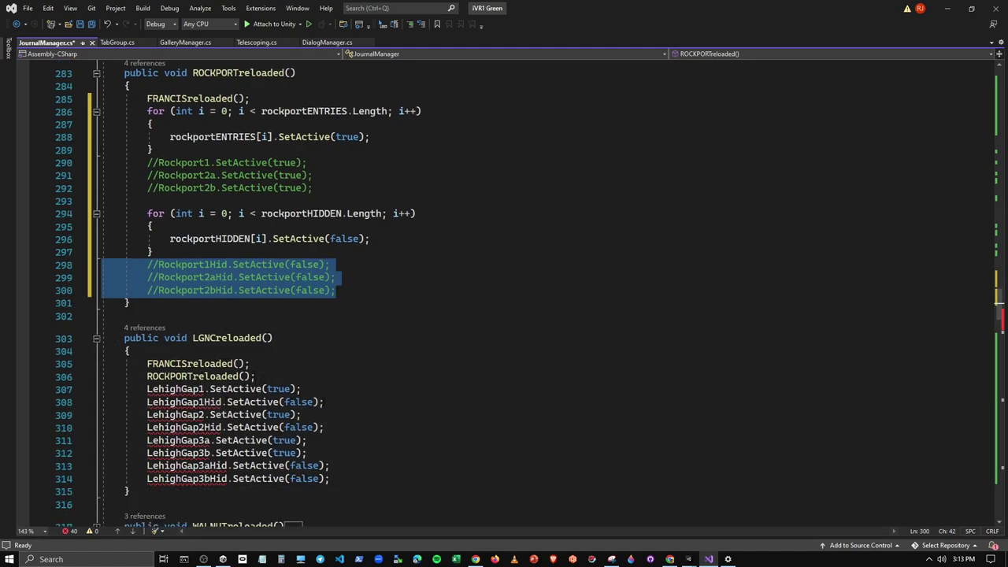
Step: Add a blank line after the ROCKPORTreloaded call and move LehighGap1Hid onto its own line among the Hid calls
left_click(353, 377)
key("Return")
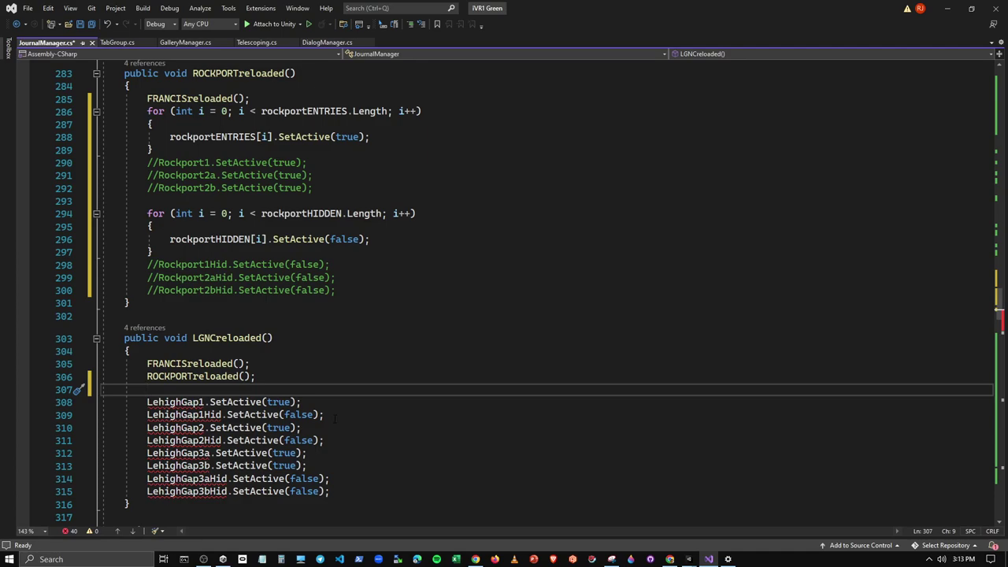
left_click_drag(335, 416, 148, 416)
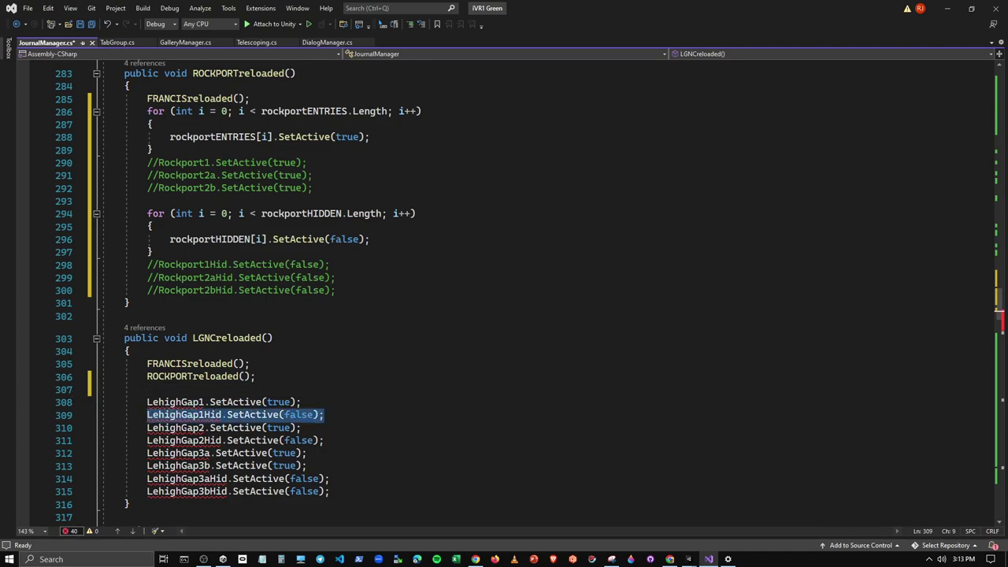
mouse_move(161, 422)
left_mouse_down()
mouse_move(307, 467)
mouse_move(146, 440)
left_mouse_up()
key("Left")
key("Return")
Step: Put LehighGap2Hid on its own line and tidy blank lines so the true and Hid calls form separate groups
left_click_drag(315, 440, 324, 478)
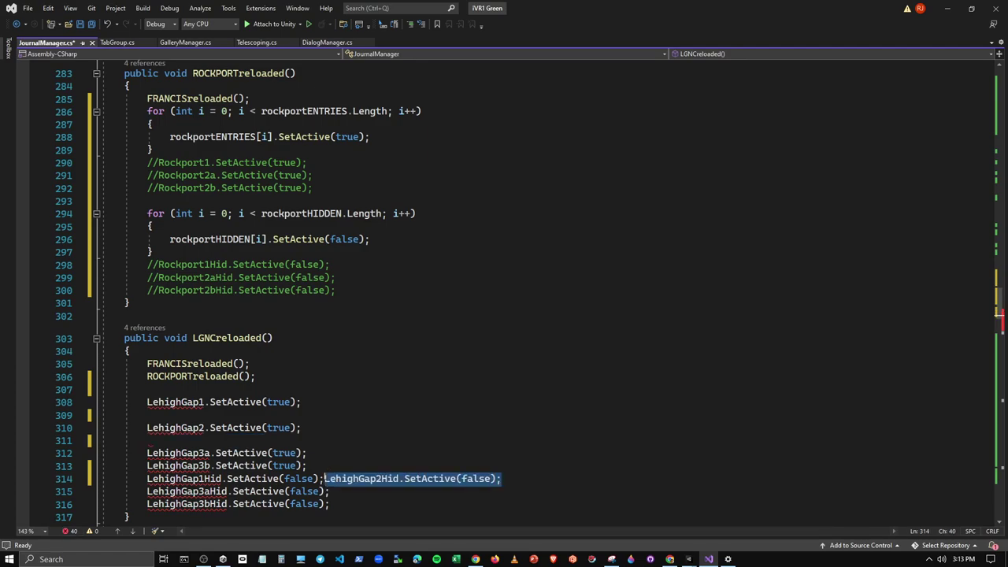
key("Left")
key("Return")
left_click(304, 401)
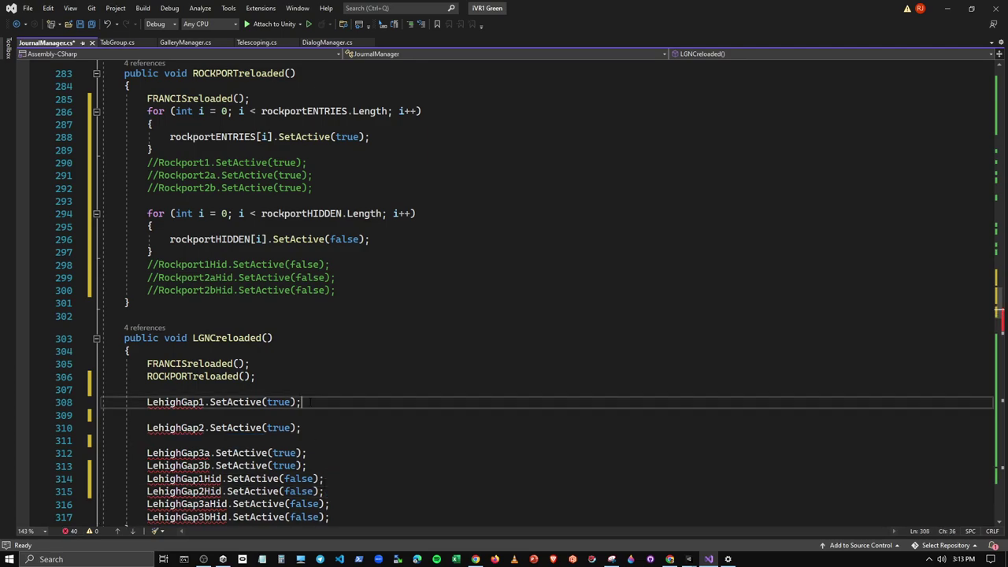
key("Delete")
key("Down")
key("Delete")
key("Down")
key("Down")
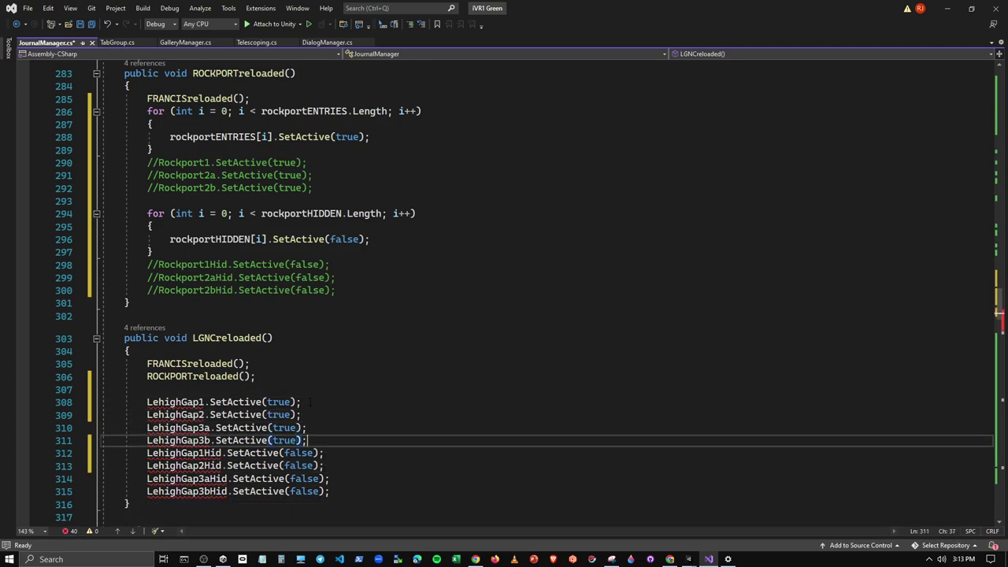
key("Return")
key("Return")
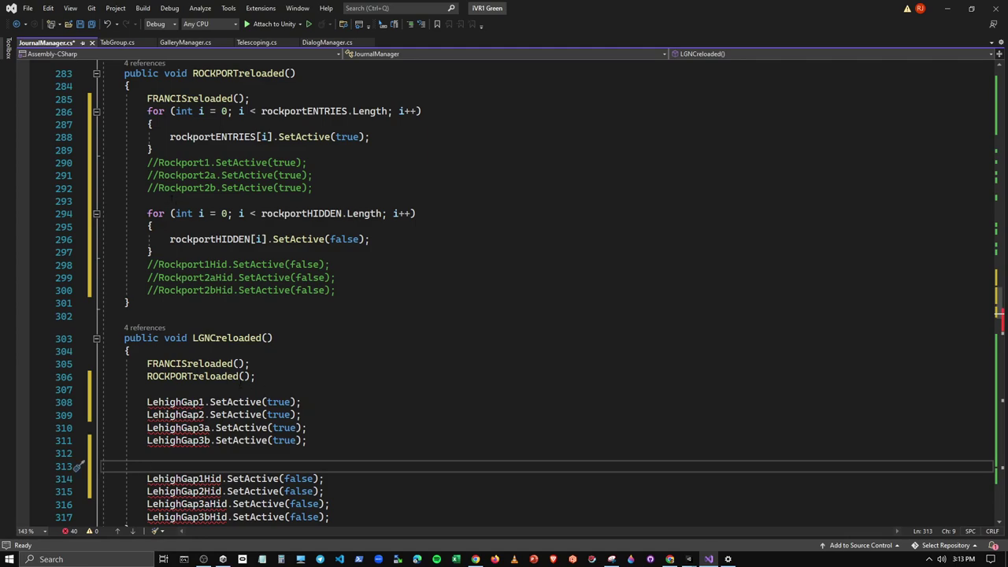
Step: Paste copies of the rockportENTRIES and rockportHIDDEN loops above the LehighGap true and Hid groups
left_click_drag(147, 111, 168, 150)
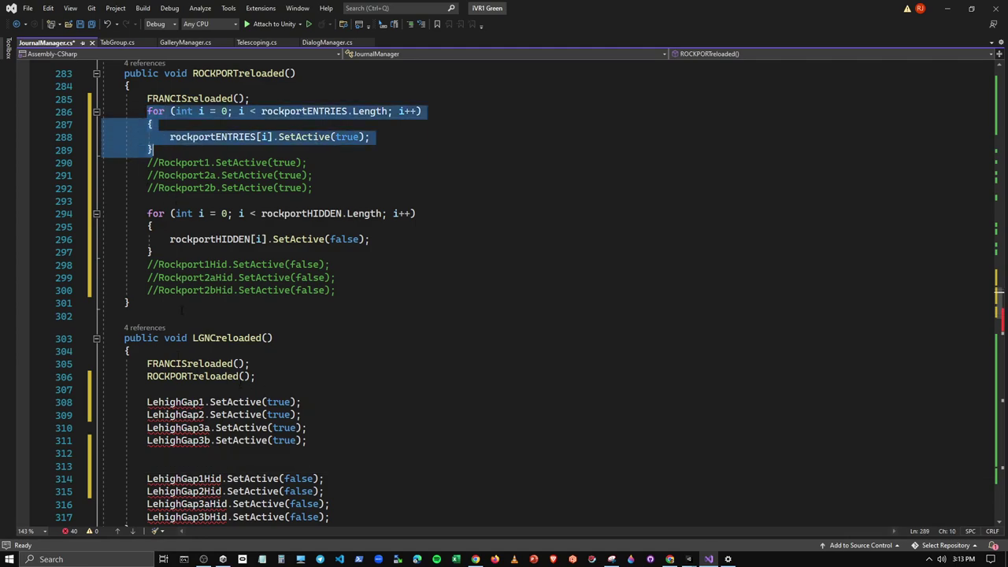
left_click(157, 389)
key("Return")
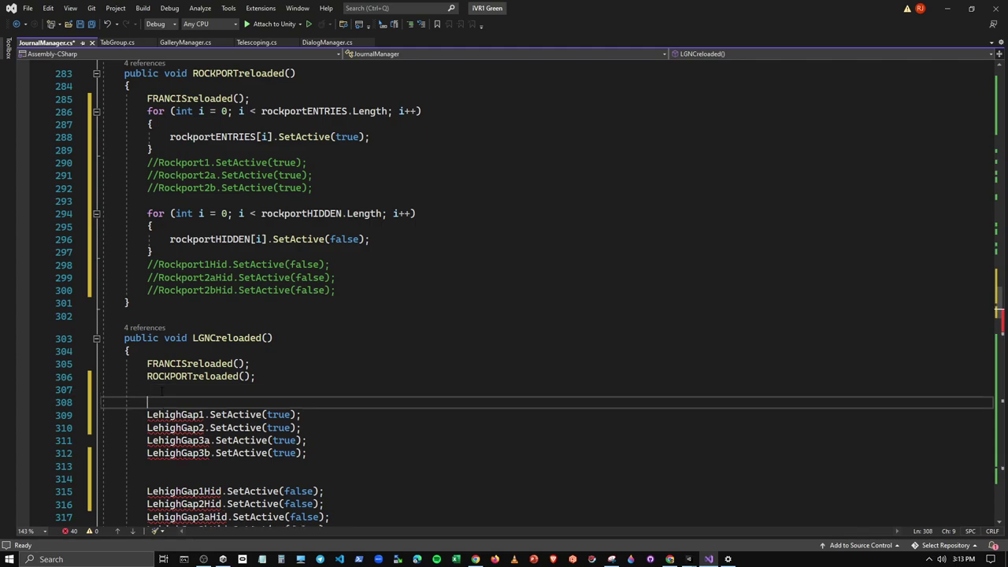
key("ctrl+v")
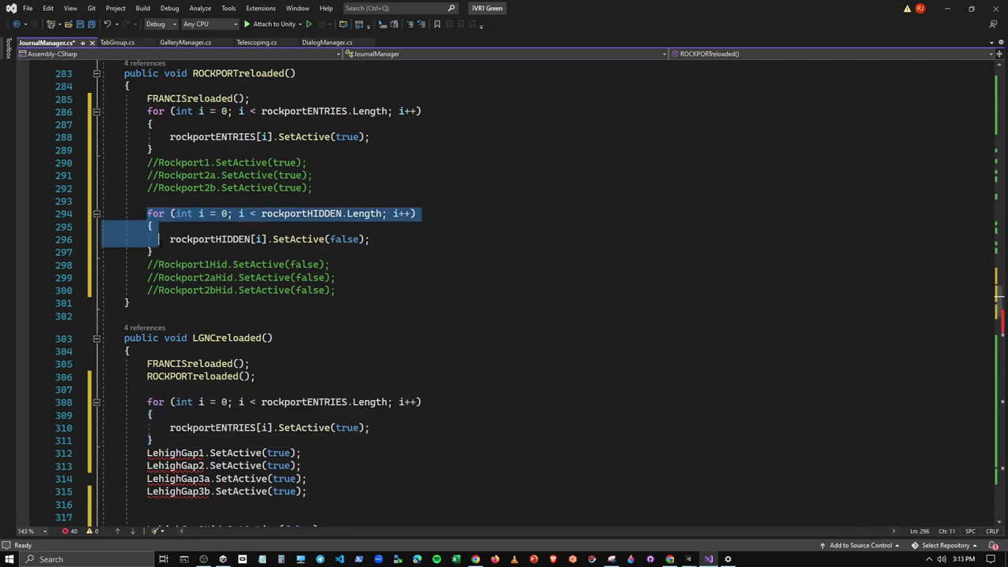
left_click_drag(147, 213, 153, 252)
scroll(153, 252, "down", 3)
left_click(149, 401)
key("ctrl+v")
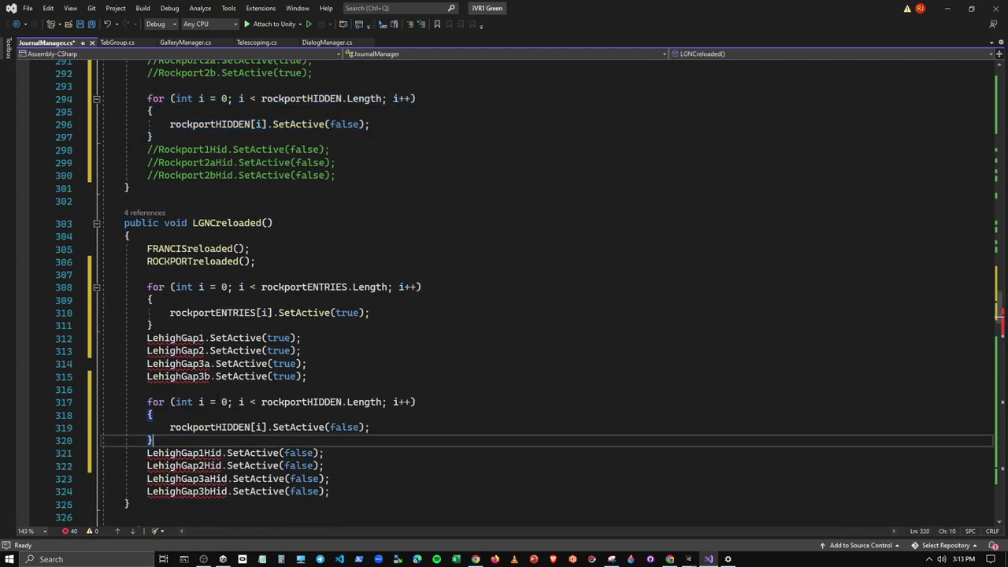
left_click(307, 287)
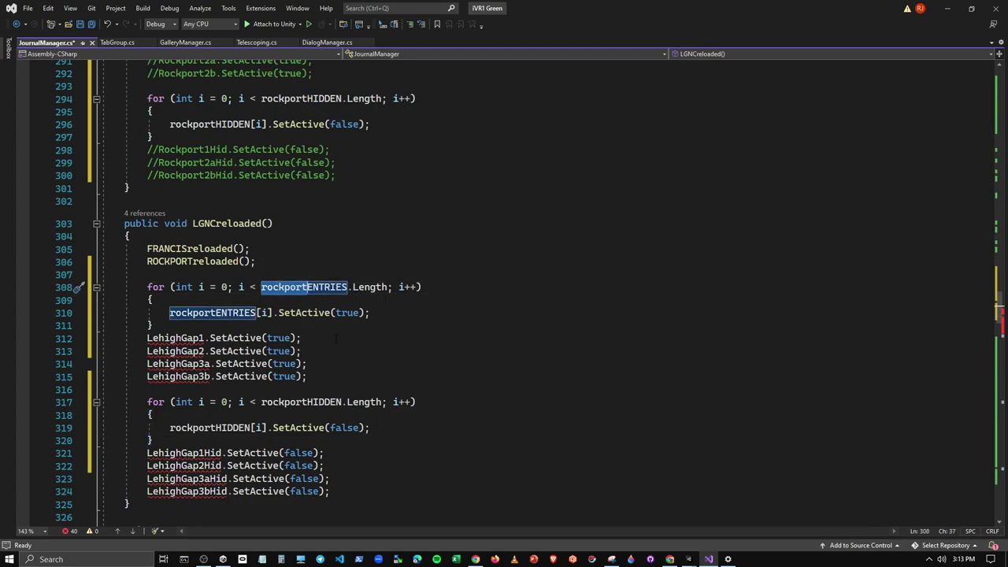
Step: Change the first loop to lehighgapENTRIES and comment out the four old LehighGap true lines
key("ctrl+BackSpace")
type("le")
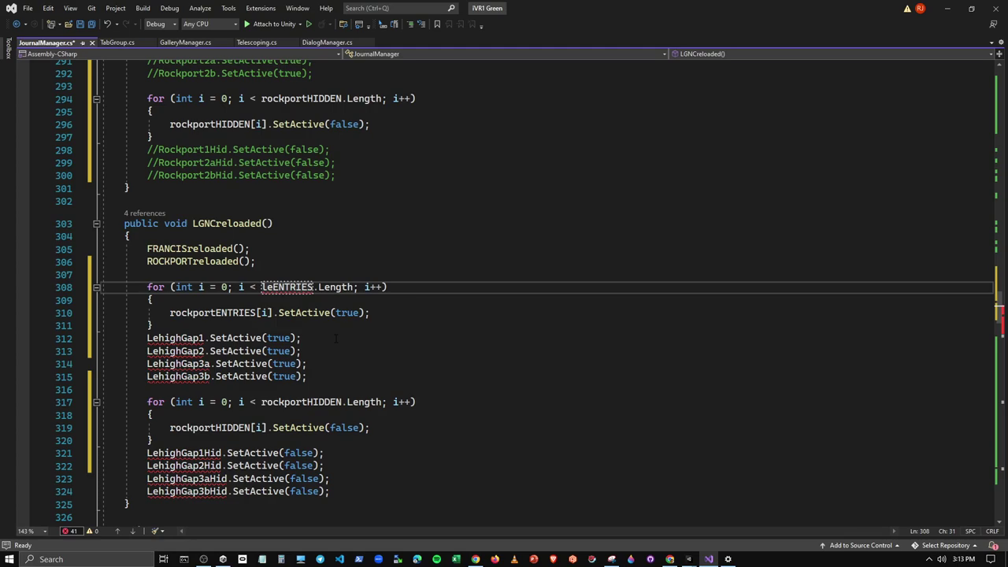
type("high")
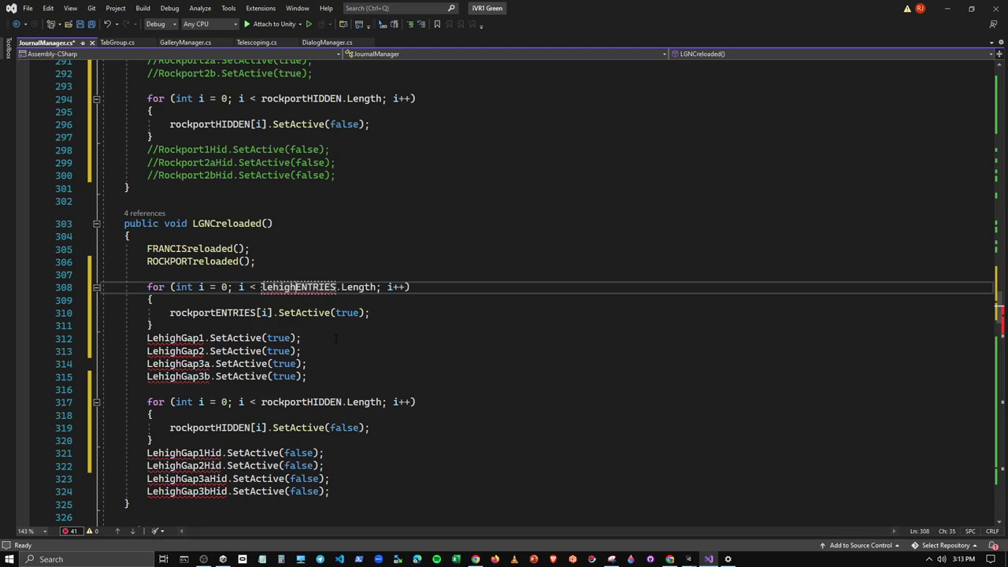
type("gap")
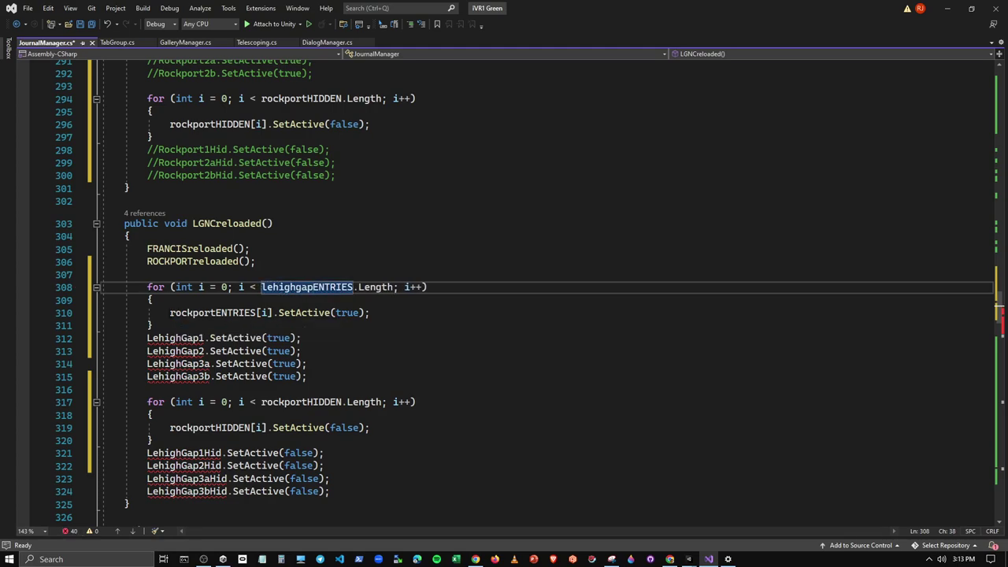
double_click(213, 312)
type("l")
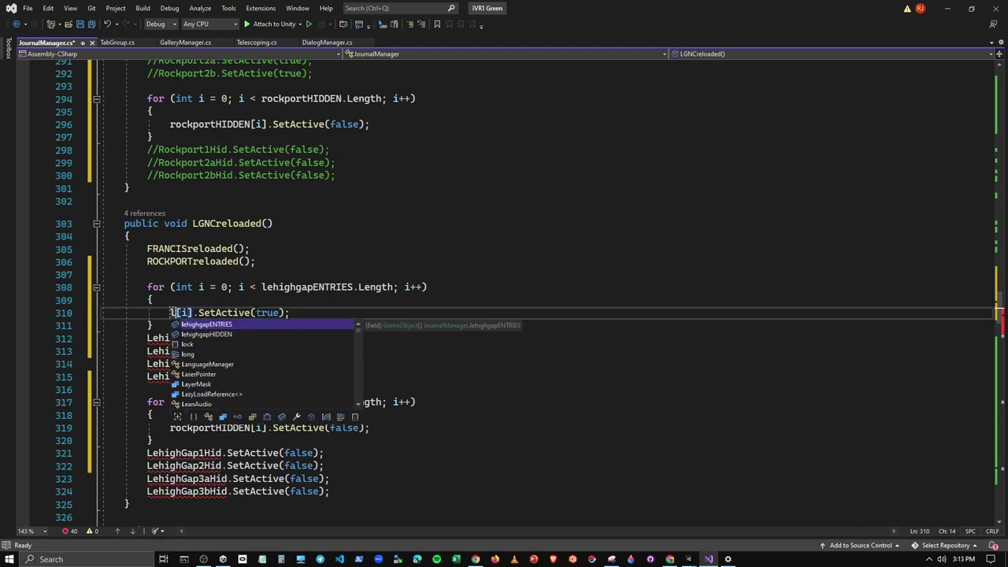
key("Tab")
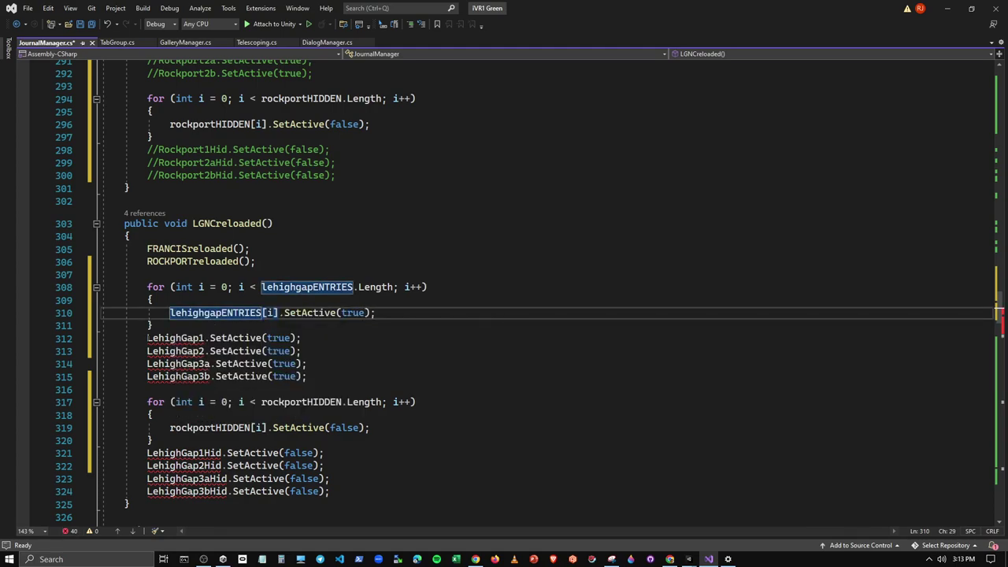
left_click_drag(147, 337, 307, 377)
key("ctrl+k")
key("ctrl+c")
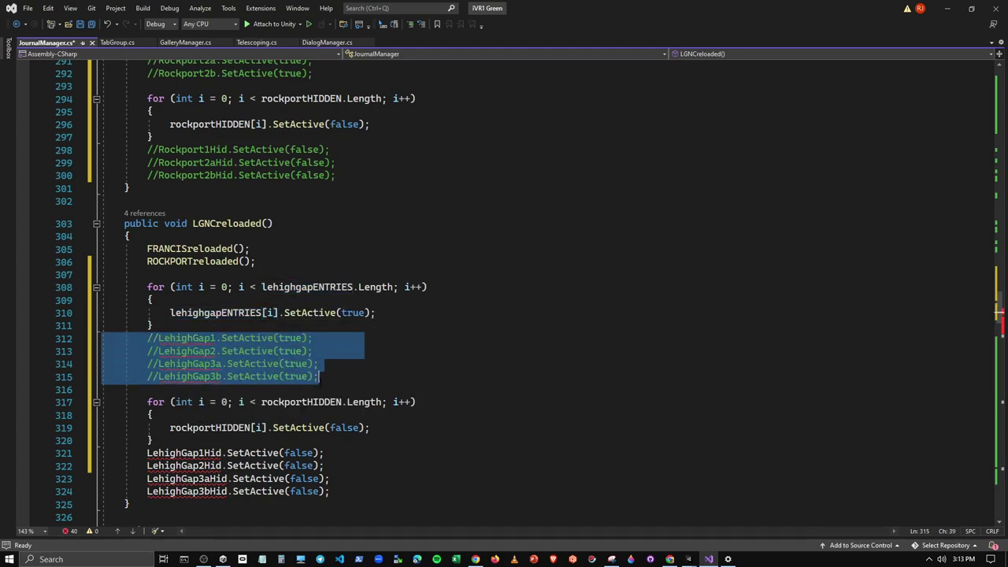
Step: Change the second loop to lehighgapHIDDEN and comment out the four old LehighGap Hid lines
left_click_drag(262, 402, 342, 401)
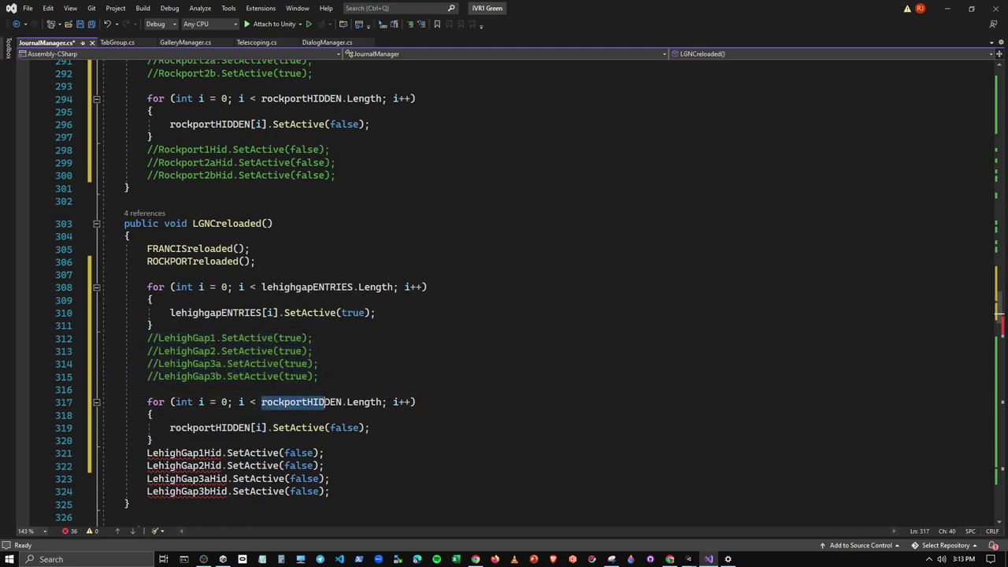
type("l")
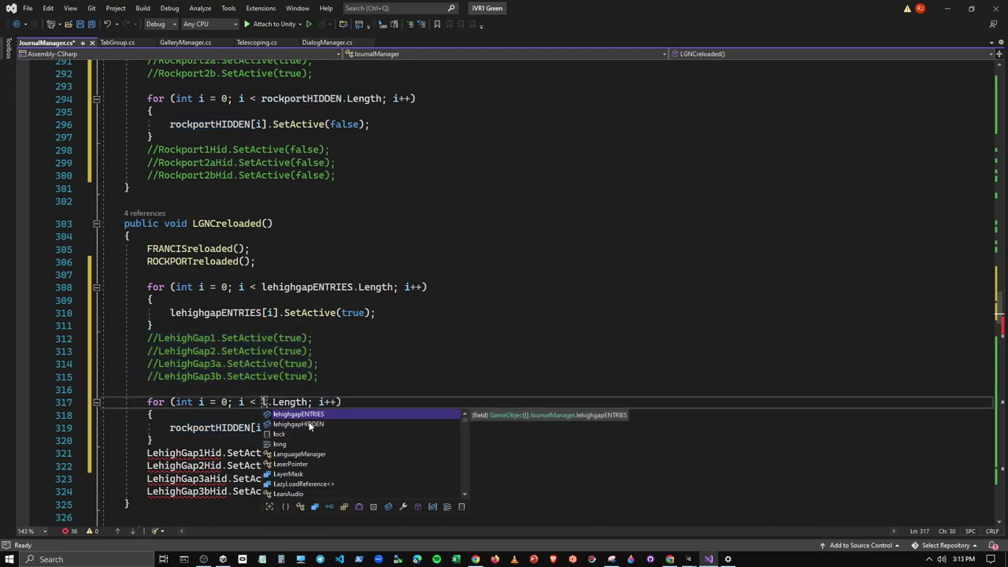
key("Down")
key("Tab")
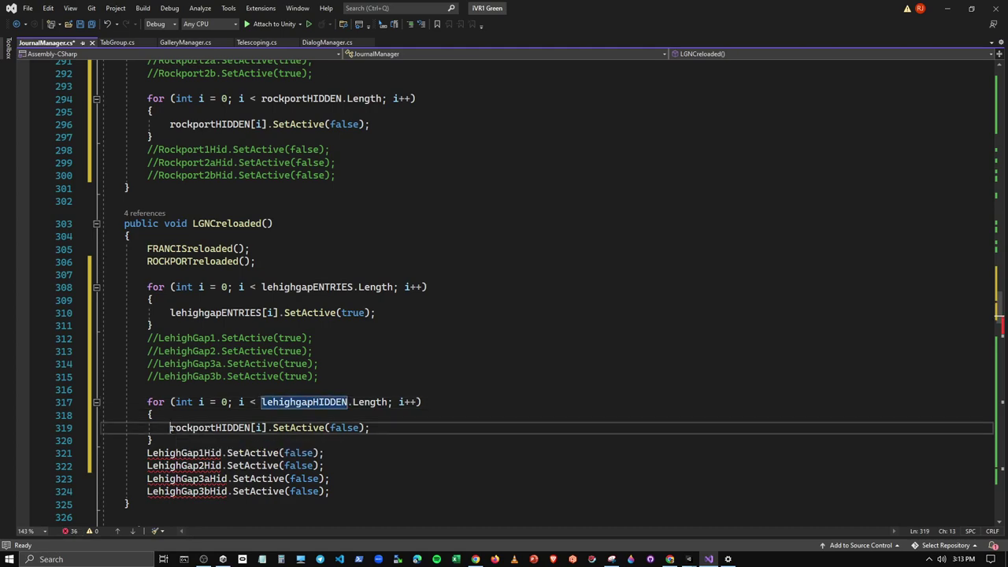
left_click_drag(170, 428, 248, 429)
type("l")
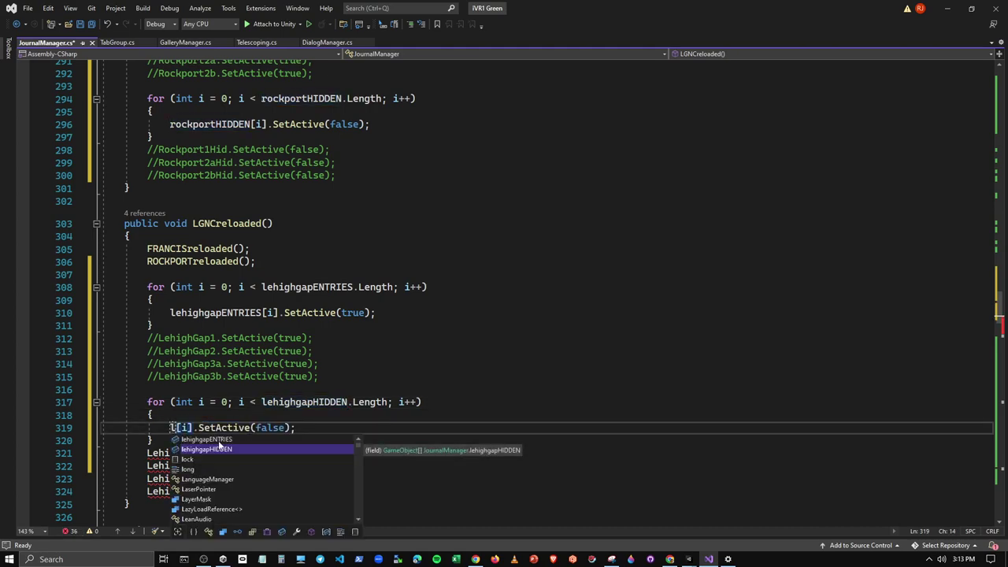
double_click(218, 450)
left_click_drag(146, 453, 331, 491)
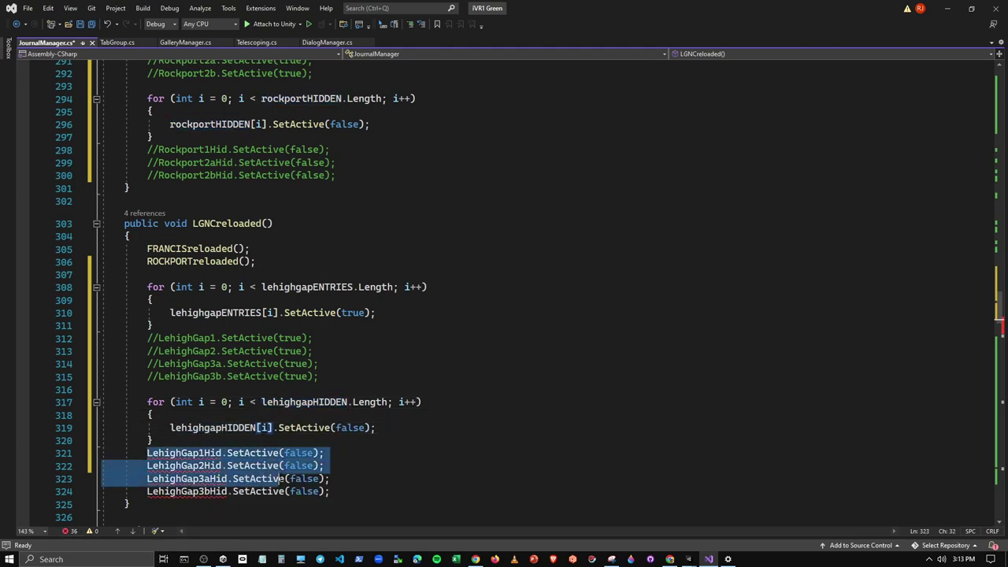
key("ctrl+k")
key("ctrl+c")
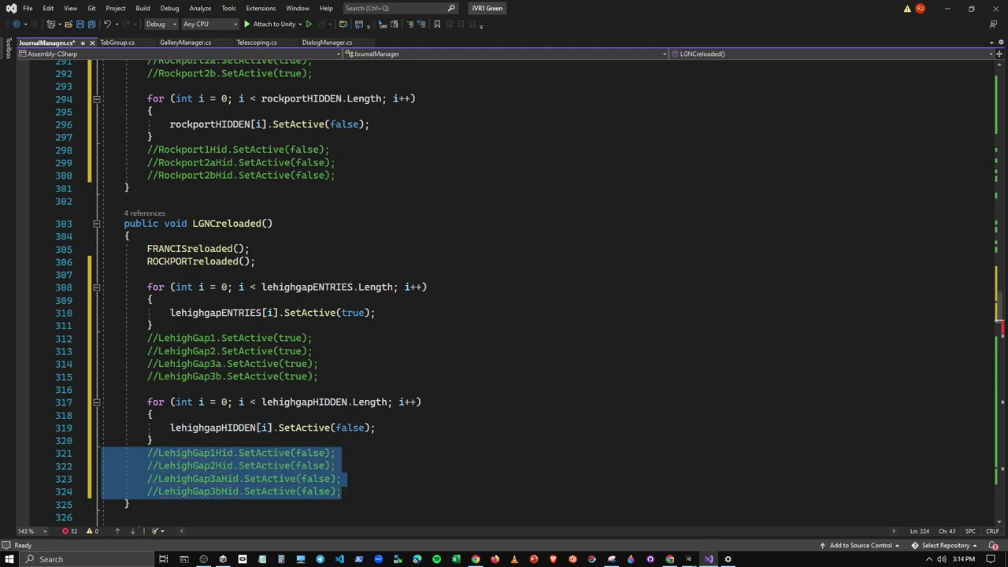
scroll(241, 335, "down", 4)
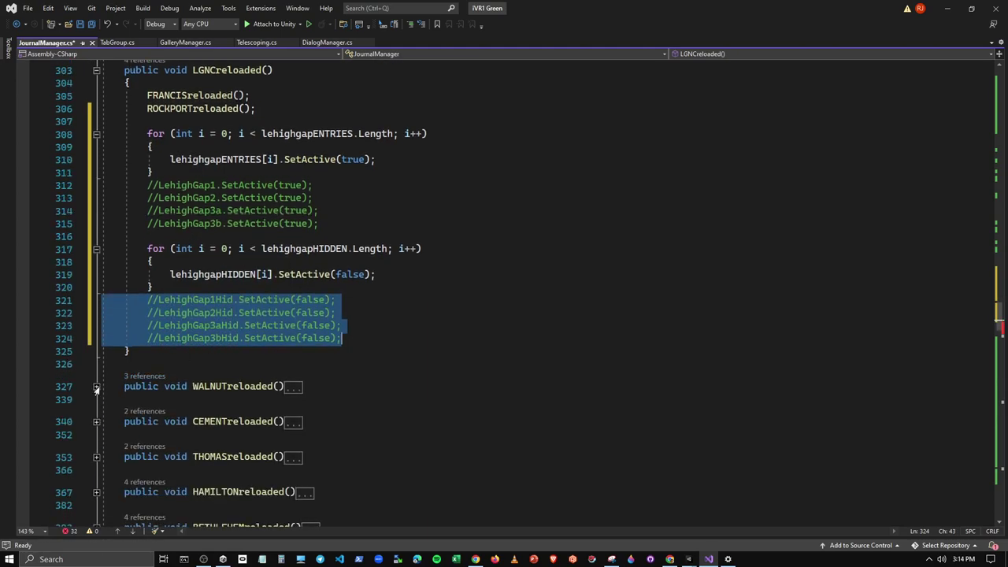
scroll(278, 408, "down", 1)
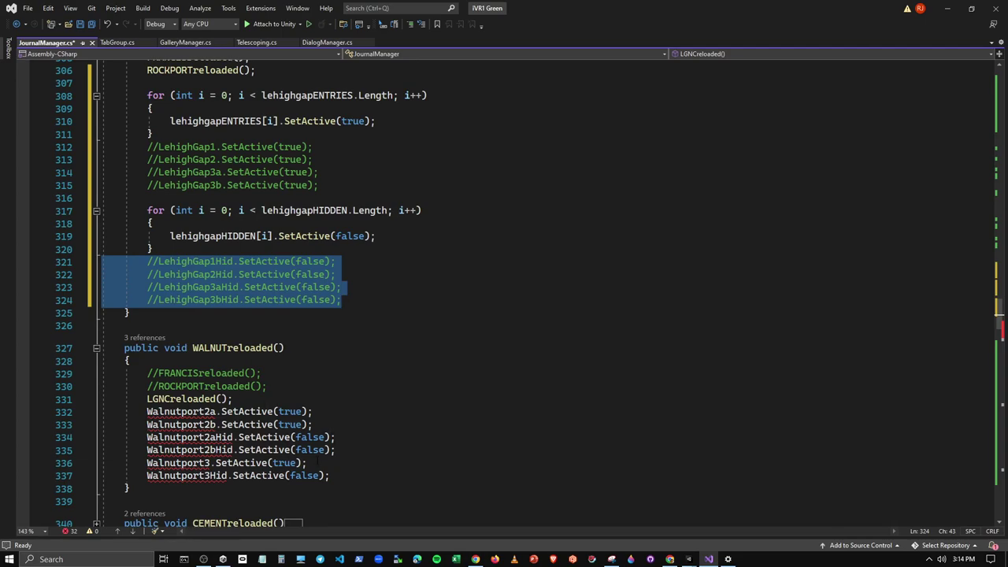
Step: Regroup the Walnutport3 show and hide lines with the others, leaving room for new loops
left_click_drag(309, 463, 146, 463)
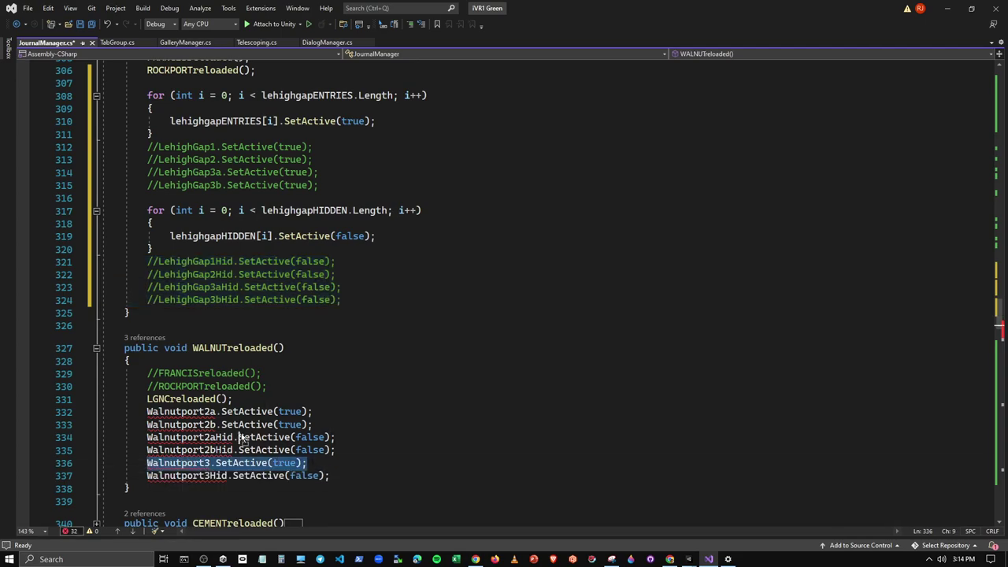
left_click_drag(319, 429, 314, 425)
left_click(309, 424)
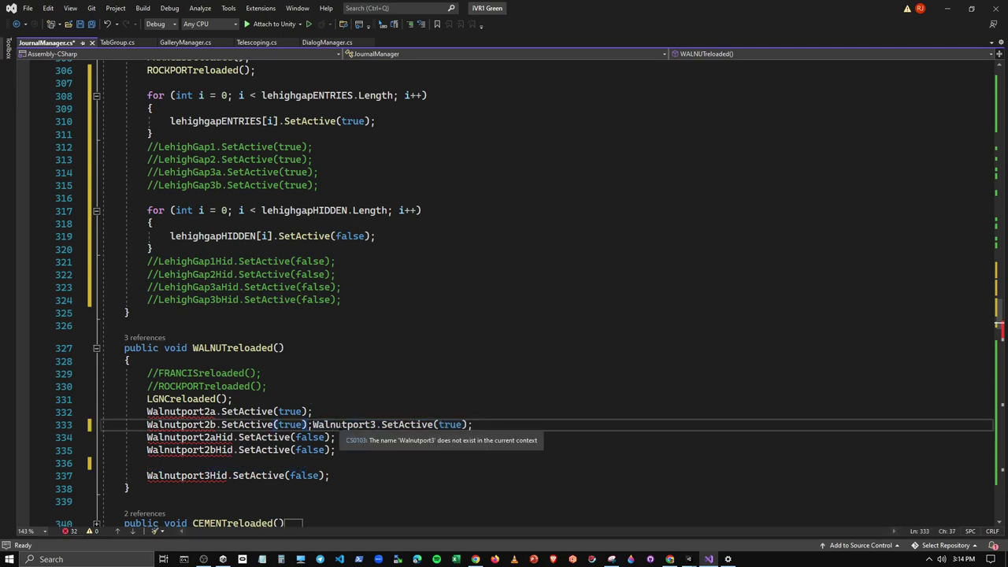
left_click(340, 426)
key("Return")
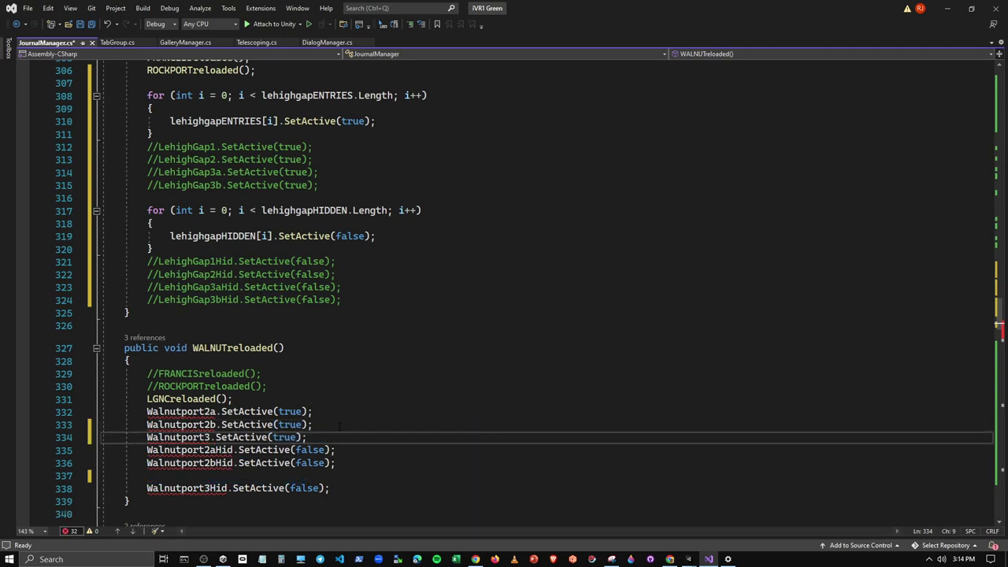
left_click(335, 438)
key("Return")
left_click(338, 475)
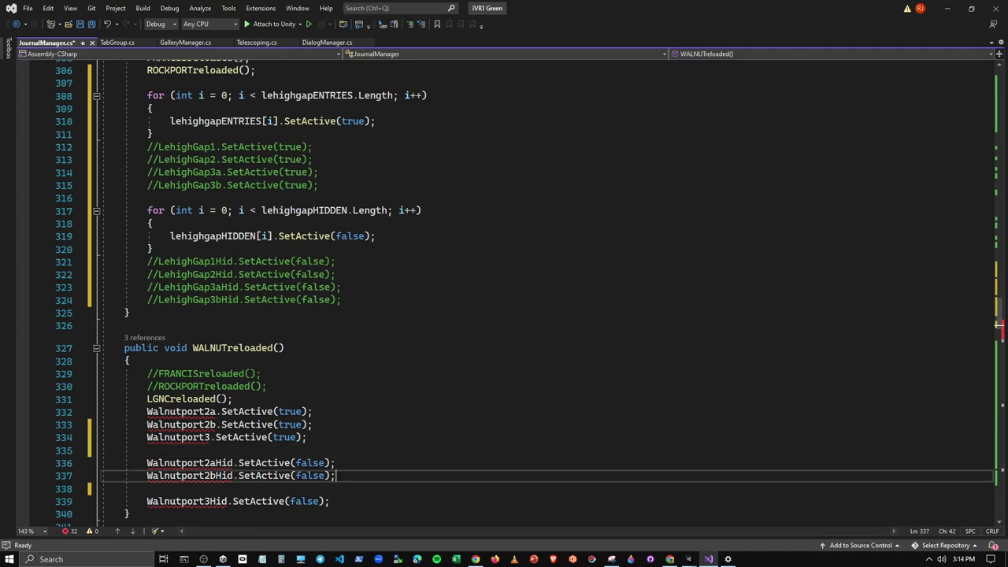
key("Delete")
left_click(337, 450)
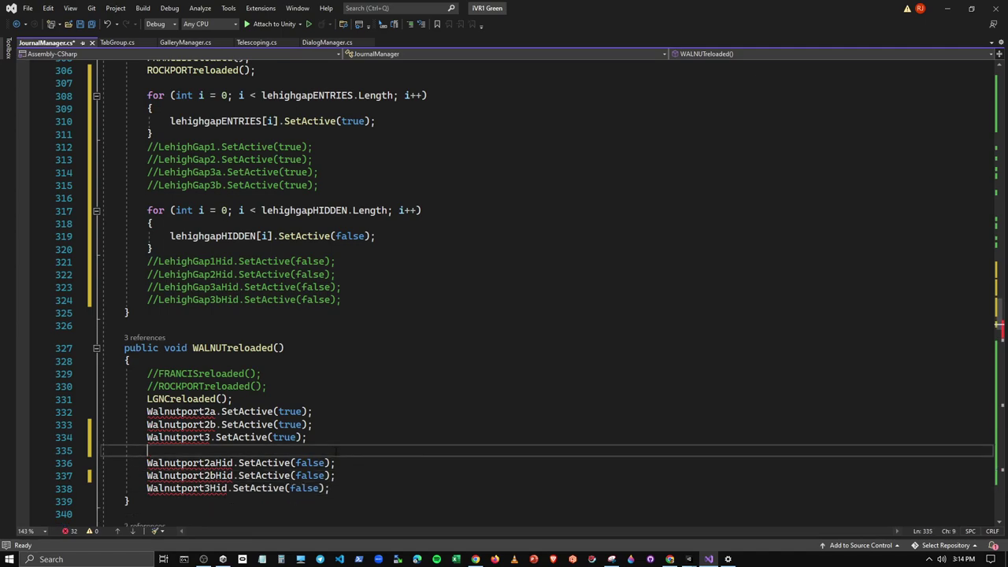
key("Return")
Step: Copy the lehighgapENTRIES and lehighgapHIDDEN for-loops into WALNUTreloaded()
left_click_drag(147, 95, 158, 134)
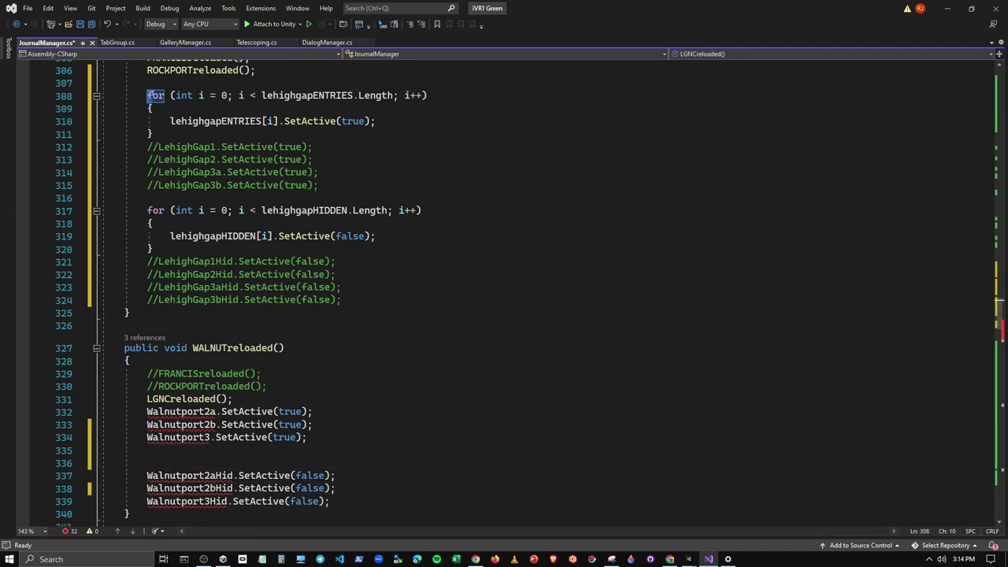
key("ctrl+c")
left_click(234, 398)
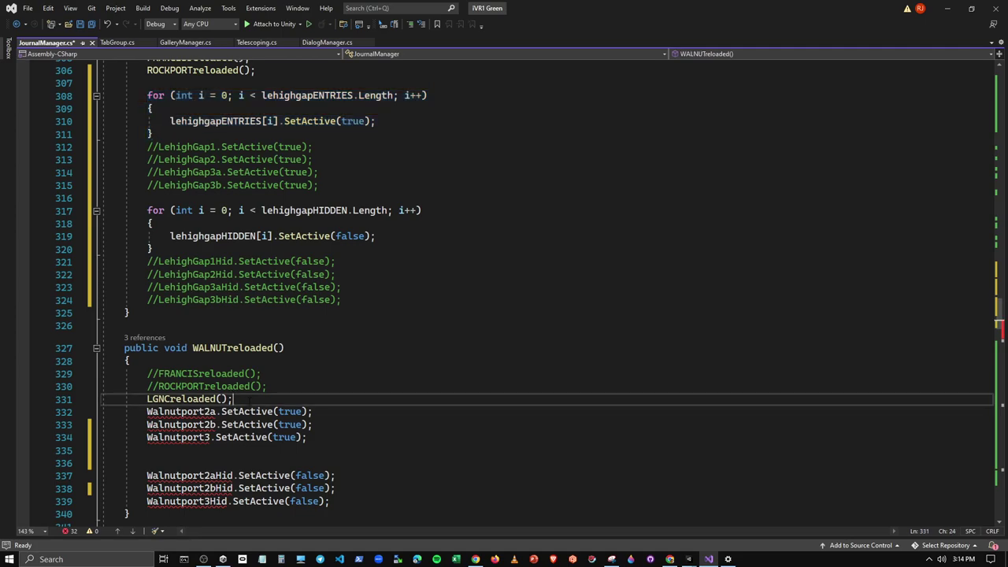
key("Return")
key("Return")
key("ctrl+v")
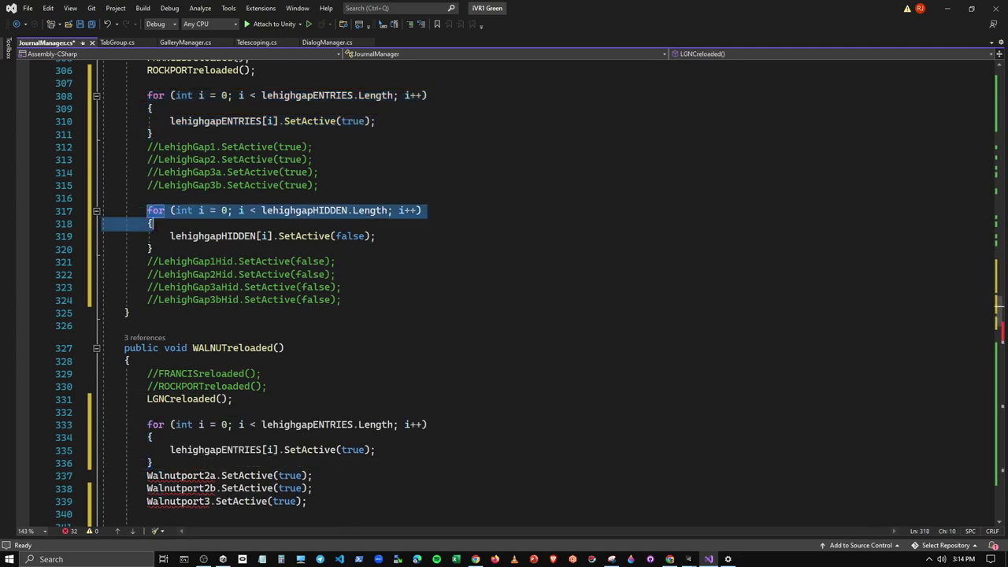
left_click_drag(148, 210, 154, 248)
scroll(505, 292, "down", 3)
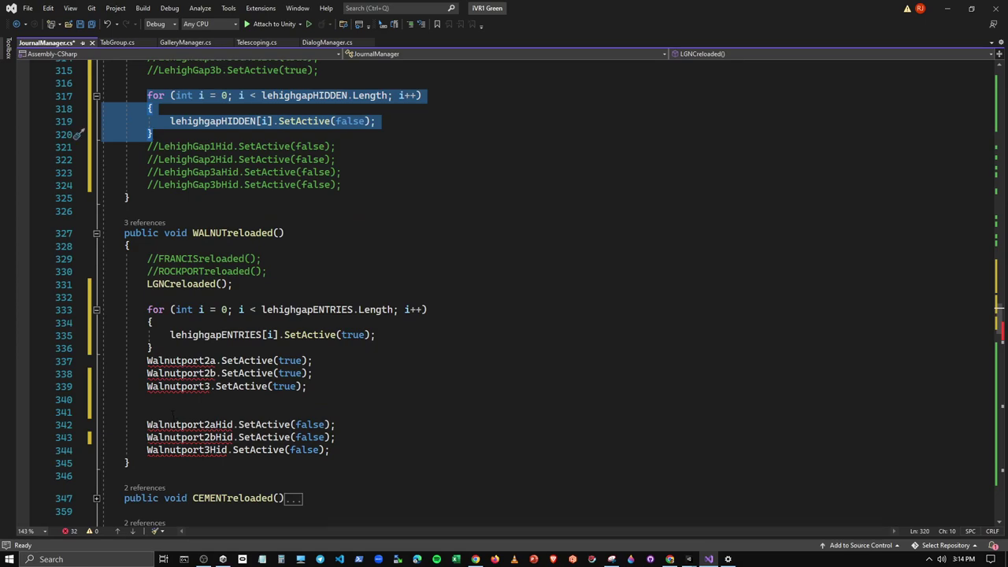
key("ctrl+c")
left_click(172, 412)
key("ctrl+v")
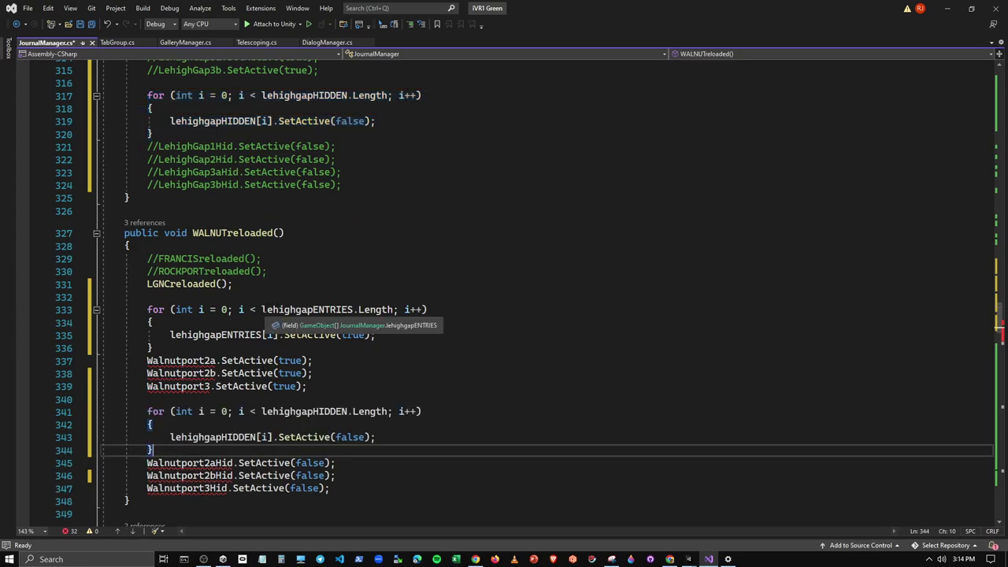
Step: Rename the pasted loop arrays to walnutportENTRIES and walnutportHIDDEN using IntelliSense
double_click(315, 310)
type("w")
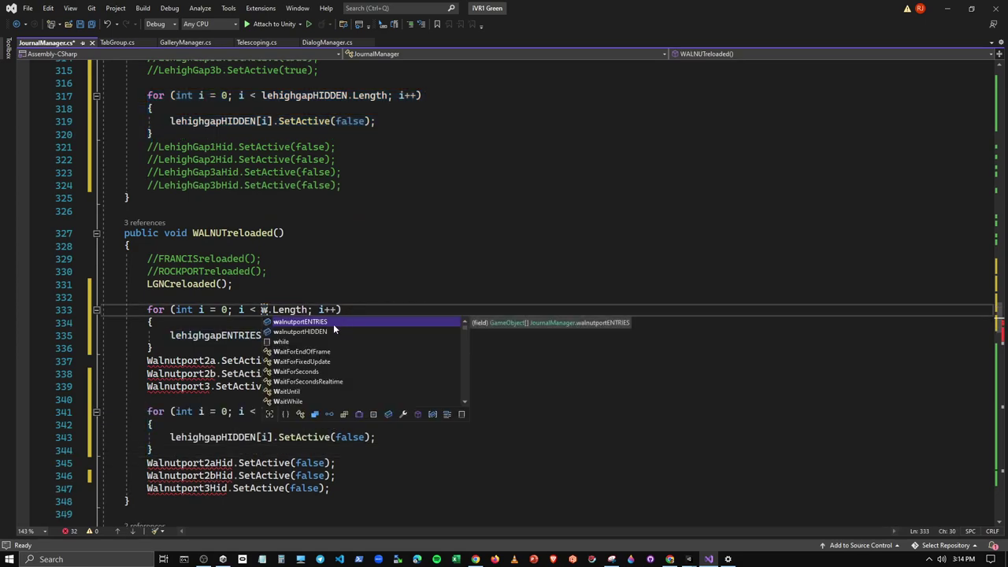
key("Tab")
left_click_drag(170, 335, 277, 335)
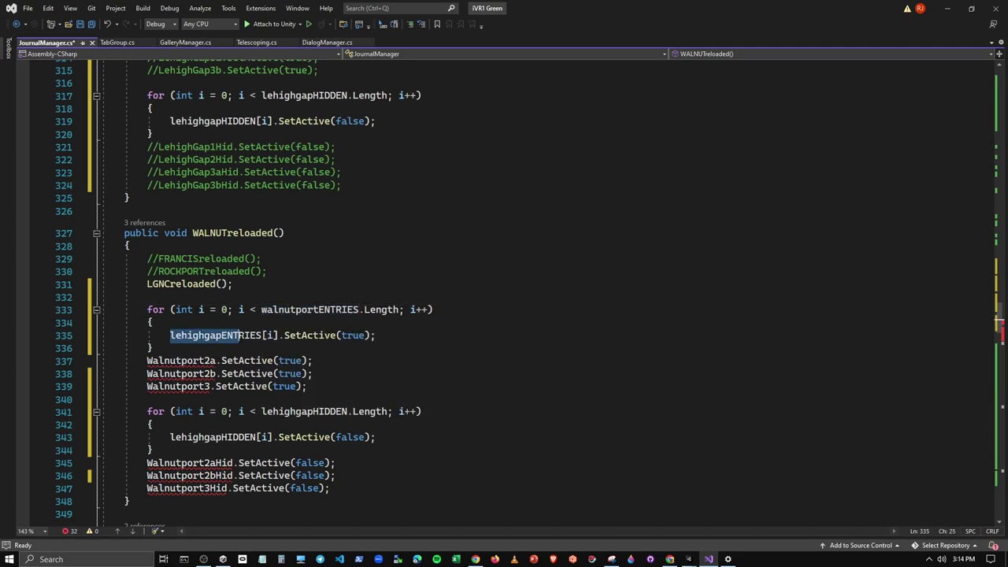
type("w")
key("Tab")
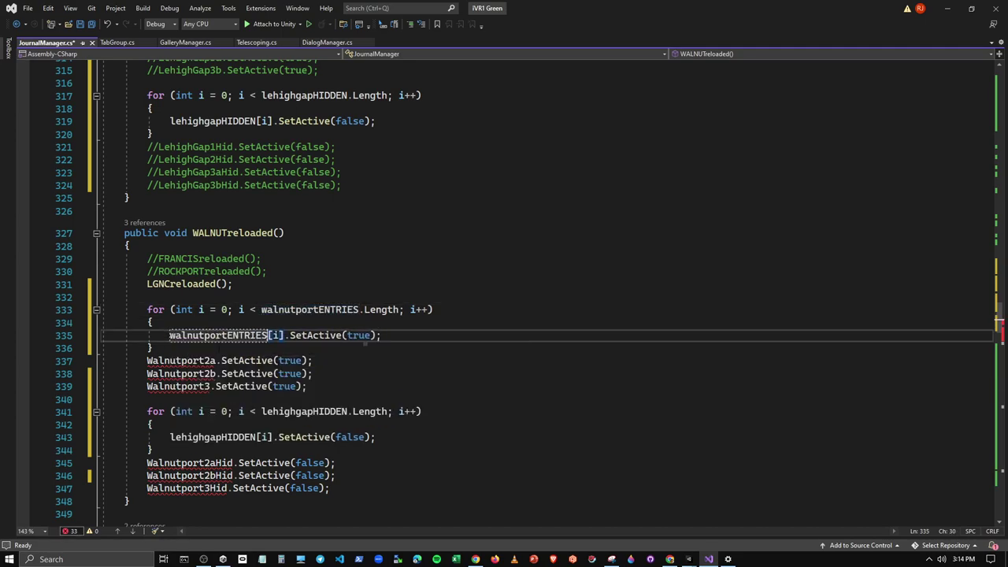
left_click_drag(262, 411, 360, 411)
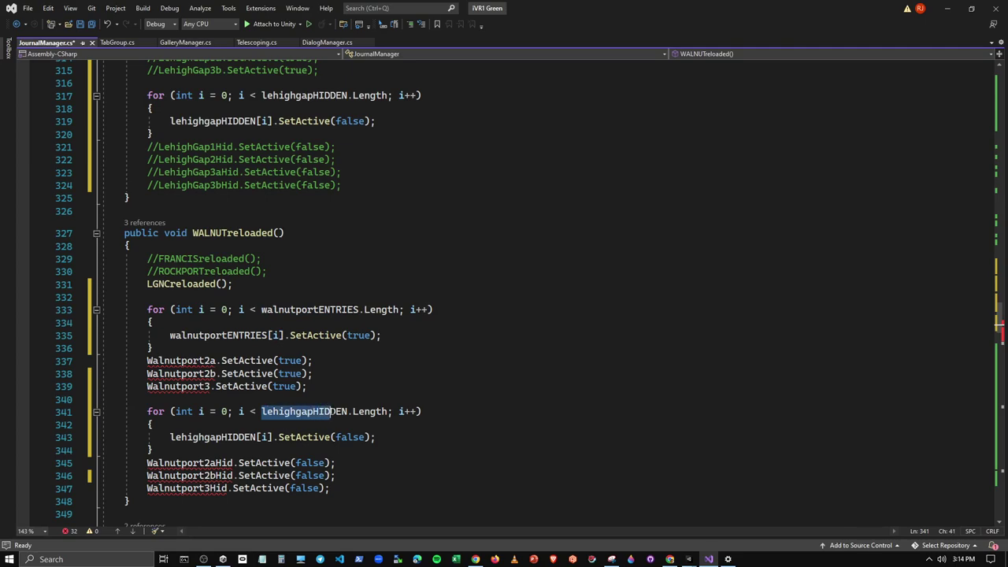
type("w")
double_click(299, 434)
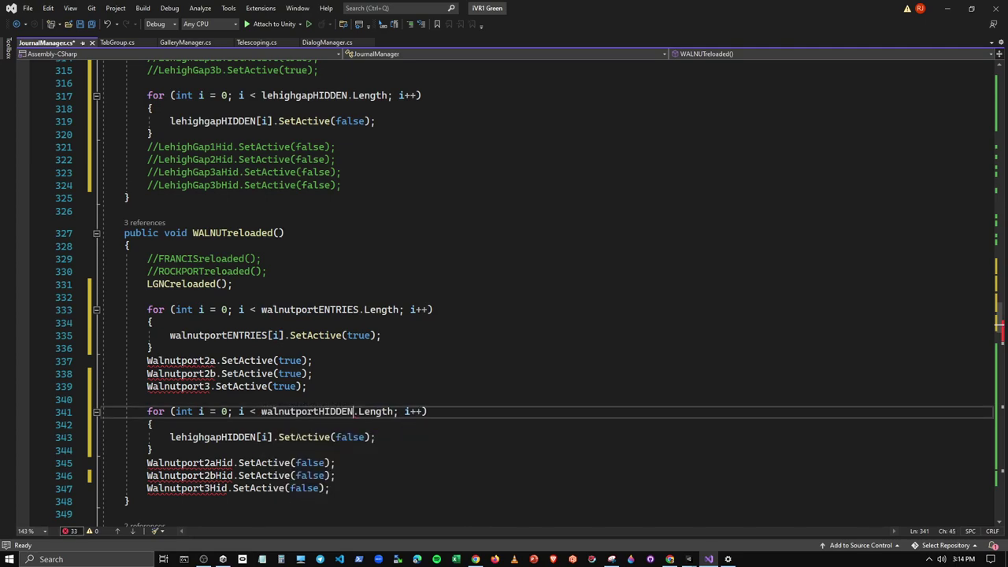
left_click_drag(170, 437, 252, 437)
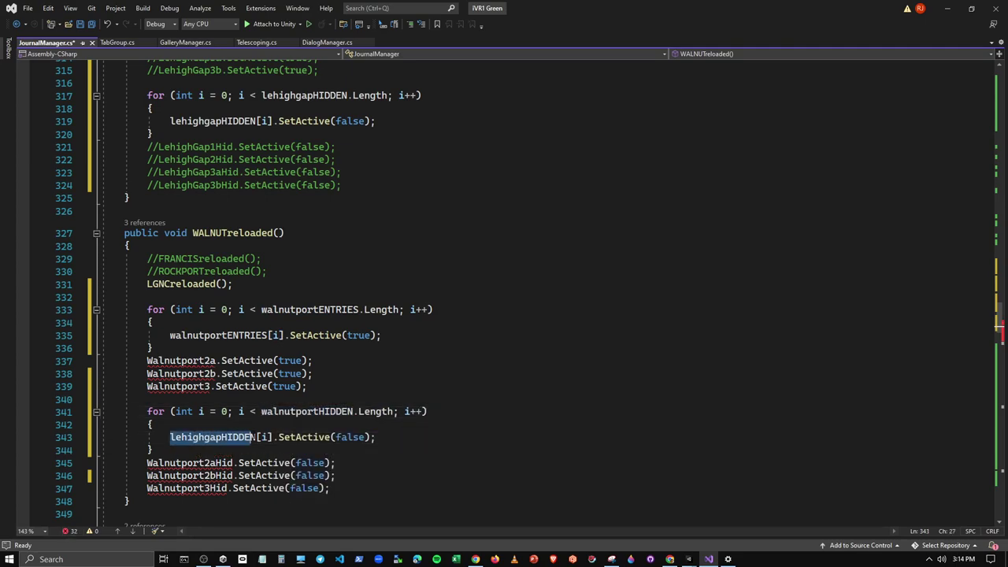
type("w")
double_click(226, 463)
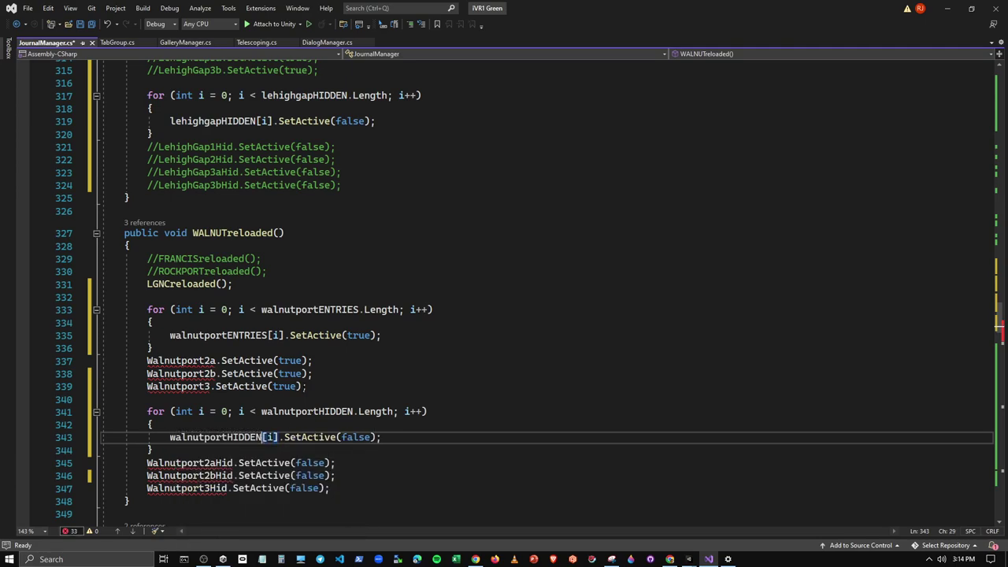
Step: Comment out the three Walnutport activation lines and three hidden lines with Ctrl+E, C
left_click_drag(307, 386, 126, 361)
key("ctrl+e")
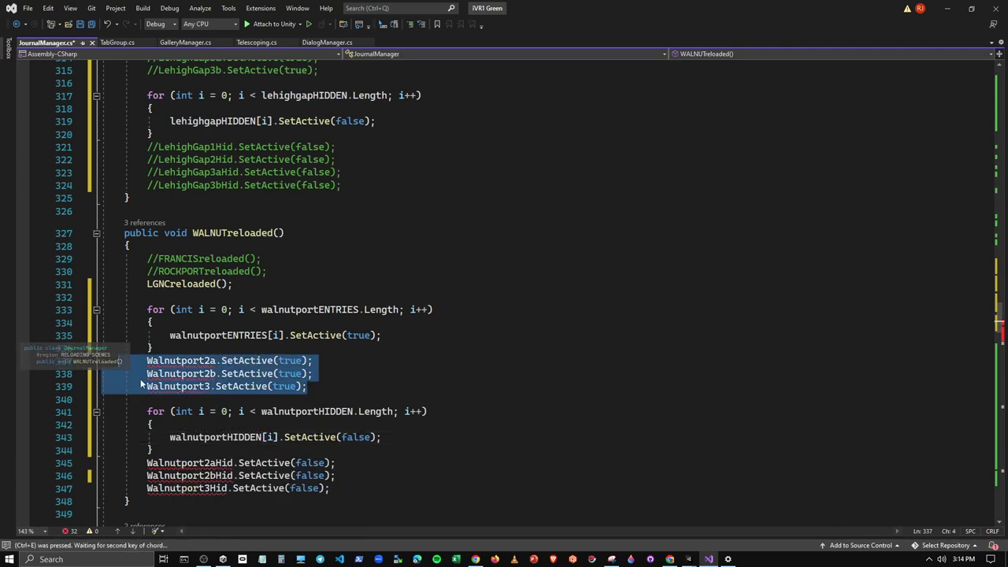
key("c")
left_click_drag(331, 488, 103, 463)
key("ctrl+e")
key("c")
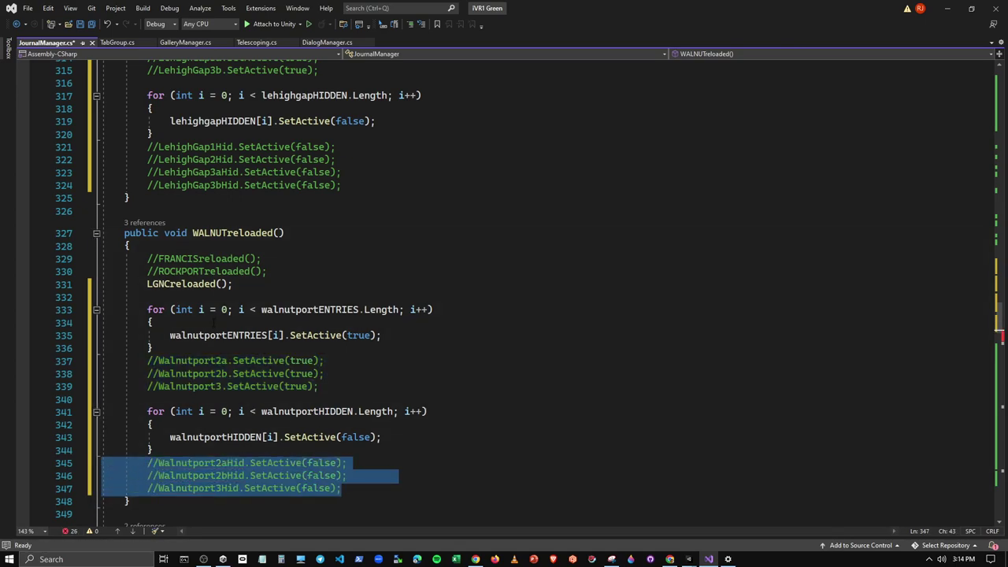
scroll(213, 322, "down", 4)
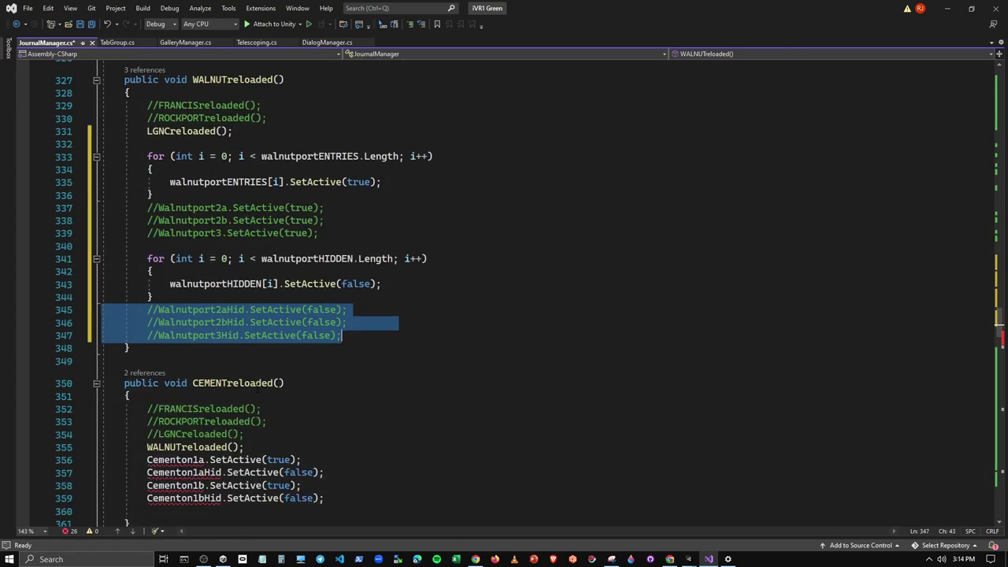
Step: Group the Cementon1a/1b lines and tidy blank lines in CEMENTreloaded()
scroll(257, 386, "down", 2)
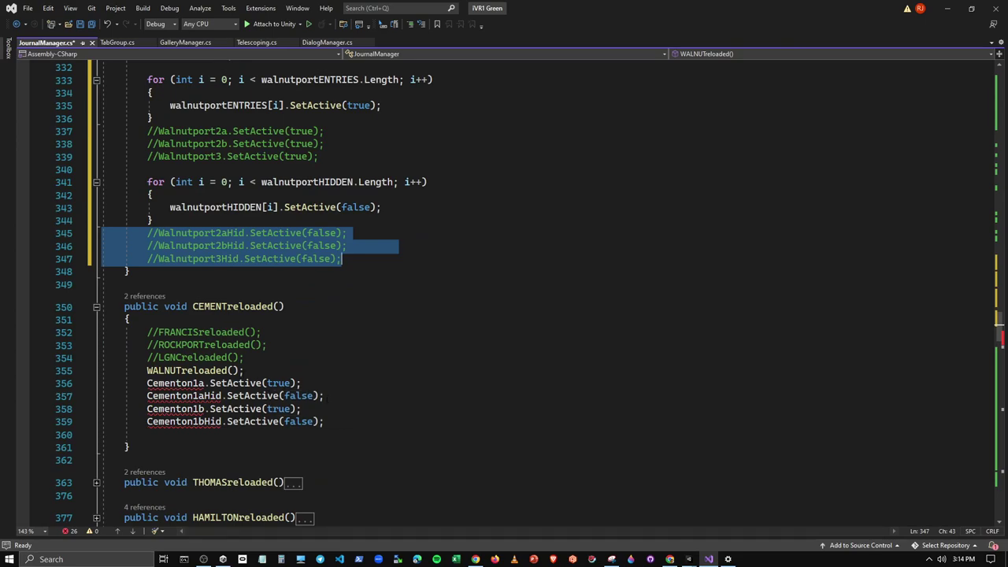
mouse_move(325, 396)
left_mouse_down()
mouse_move(148, 396)
mouse_move(318, 410)
left_mouse_up()
key("Return")
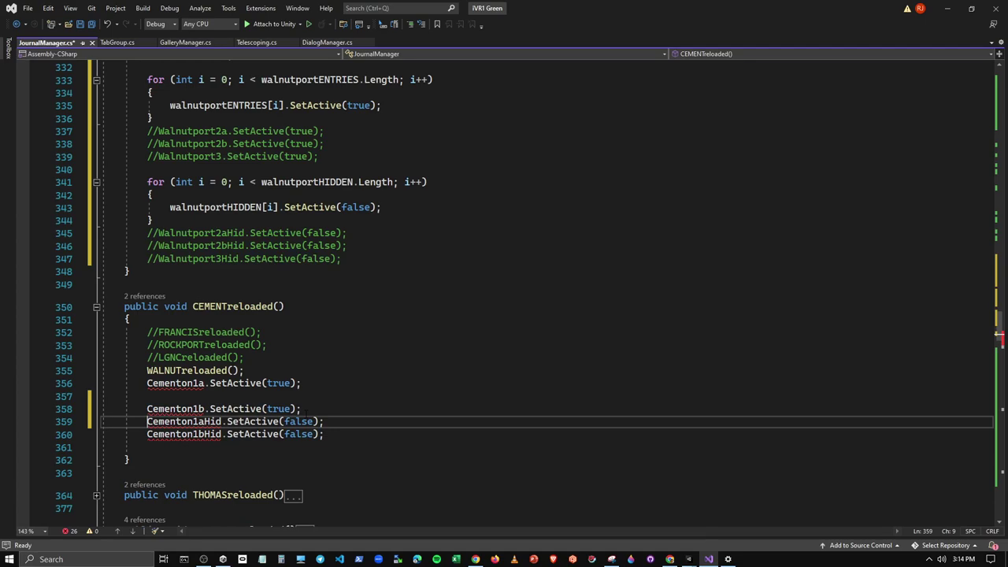
left_click(340, 381)
key("Delete")
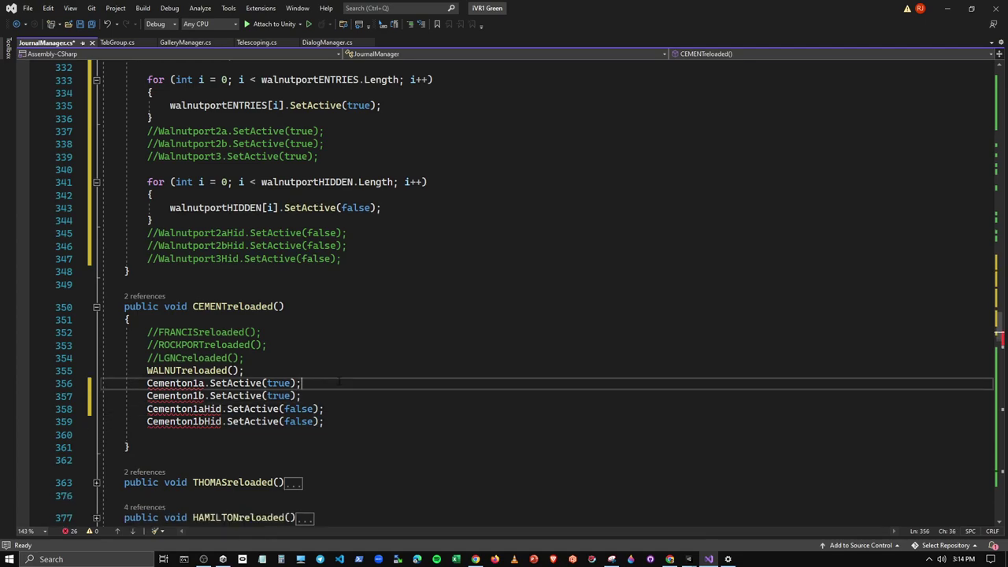
key("Up")
key("Return")
key("Down")
key("Down")
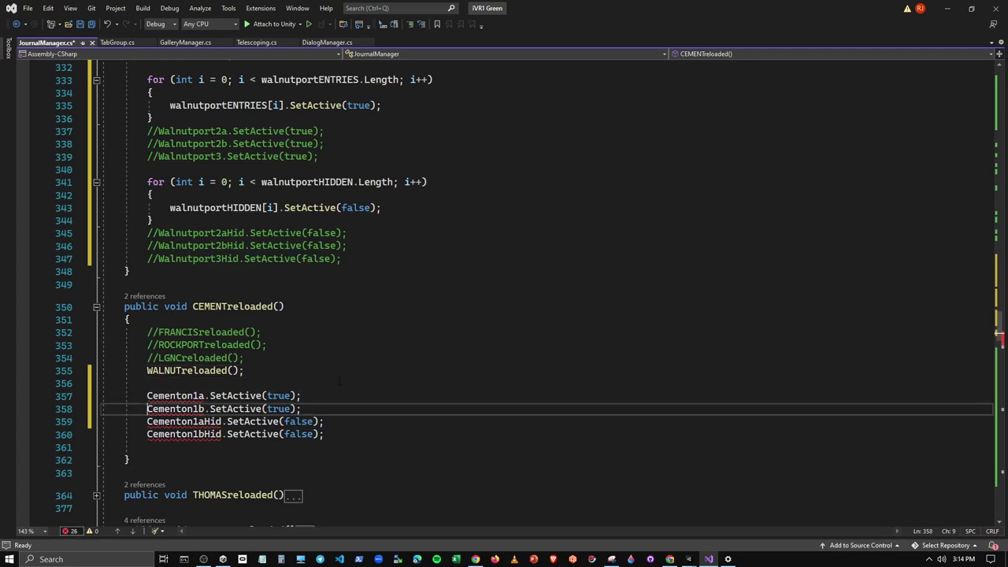
key("End")
key("Return")
key("Return")
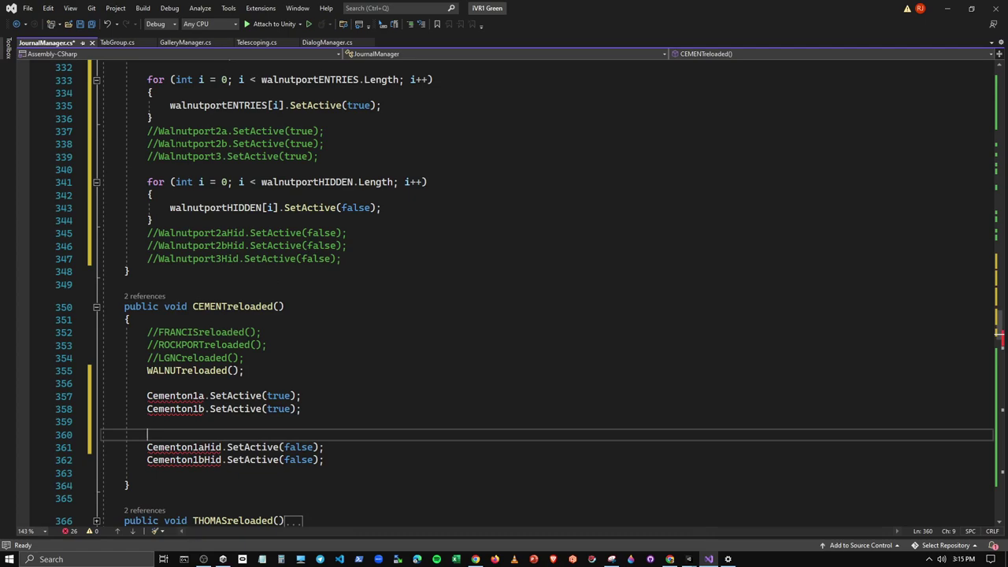
Step: Copy the walnutportENTRIES and walnutportHIDDEN for-loops into CEMENTreloaded()
left_click_drag(146, 80, 153, 118)
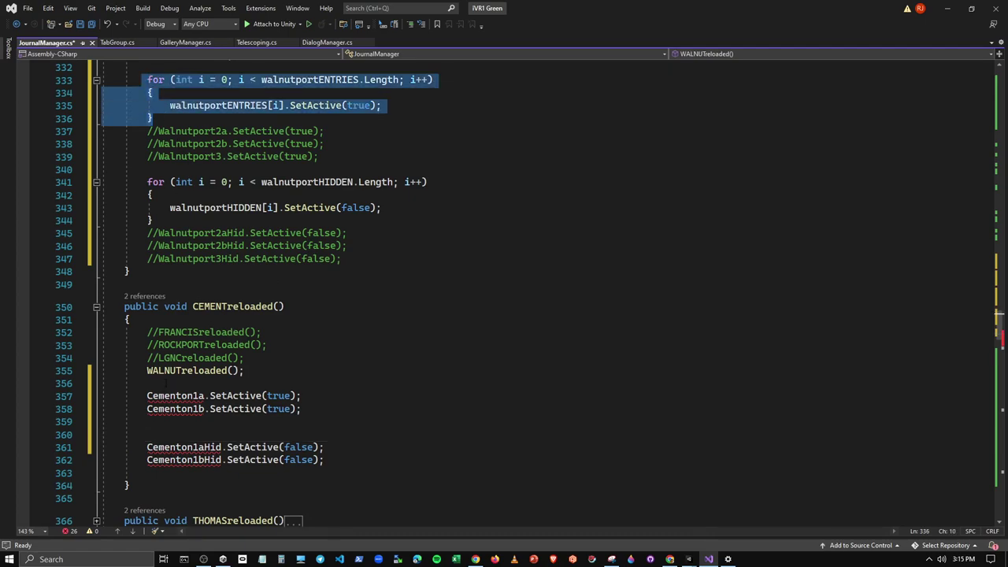
key("ctrl+c")
left_click(166, 381)
key("Return")
key("ctrl+v")
left_click_drag(147, 182, 153, 220)
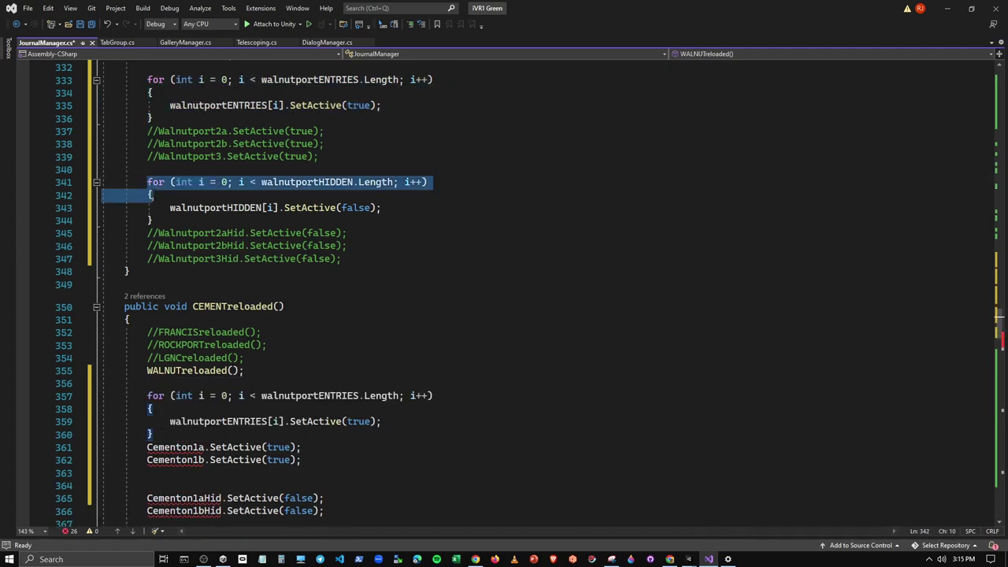
key("ctrl+c")
left_click(159, 486)
key("ctrl+v")
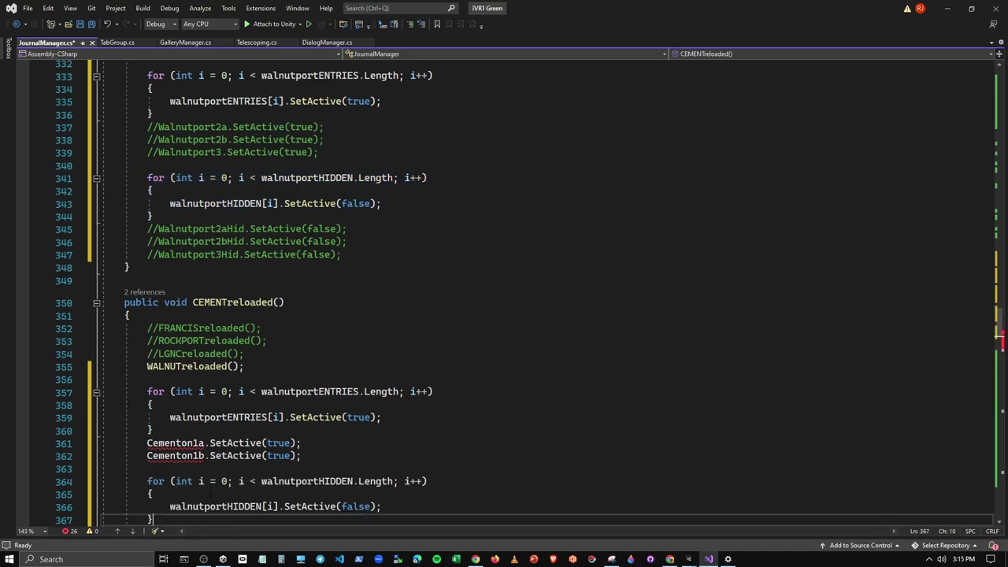
scroll(159, 485, "down", 1)
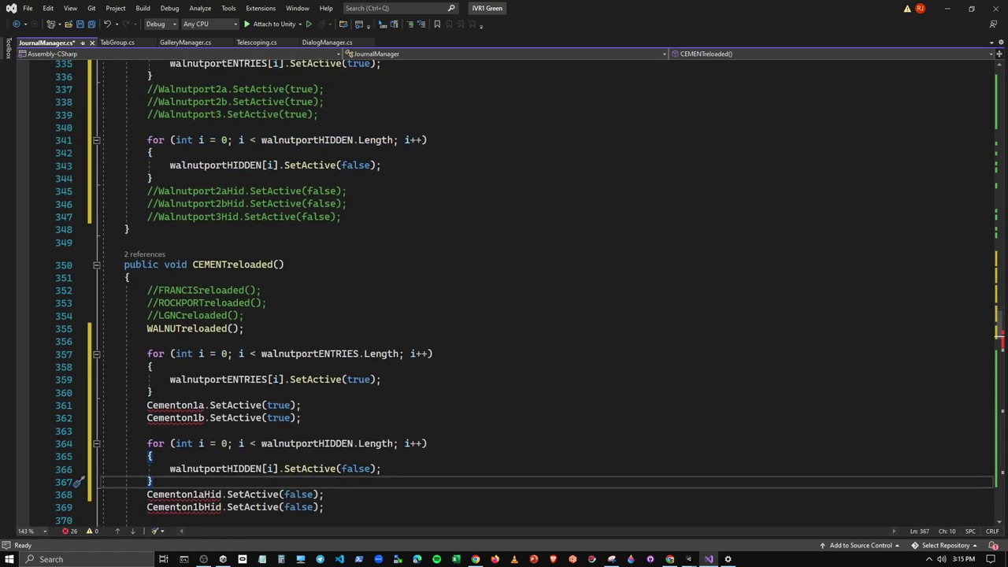
Step: Change the first loop's header and body to use cementonENTRIES
double_click(307, 354)
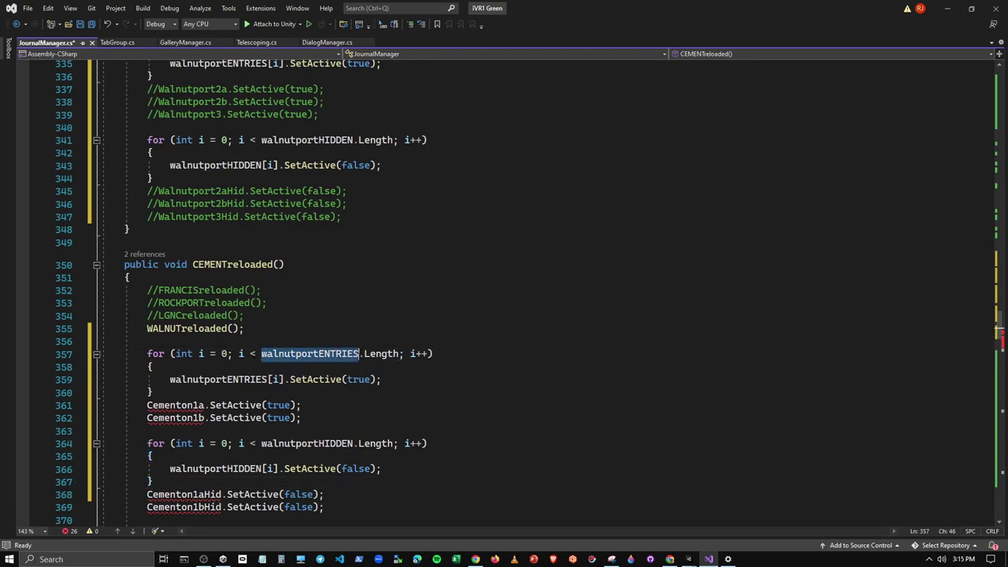
type("c")
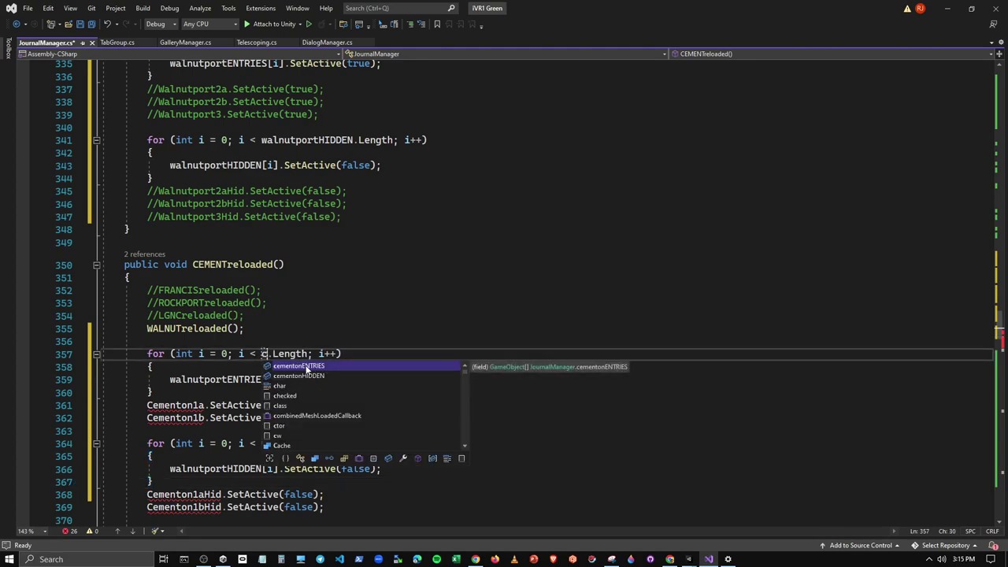
double_click(306, 367)
double_click(212, 379)
type("c")
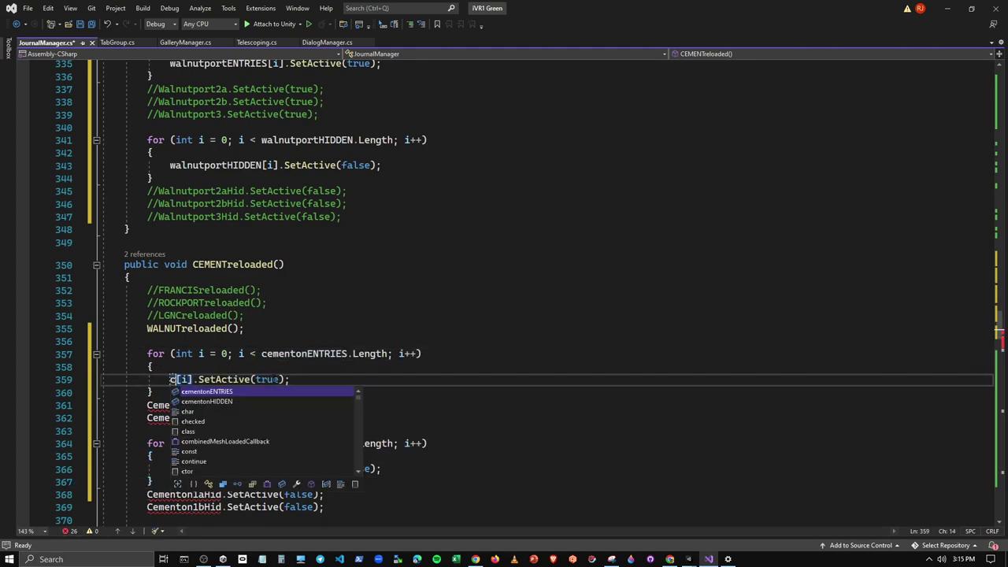
double_click(216, 393)
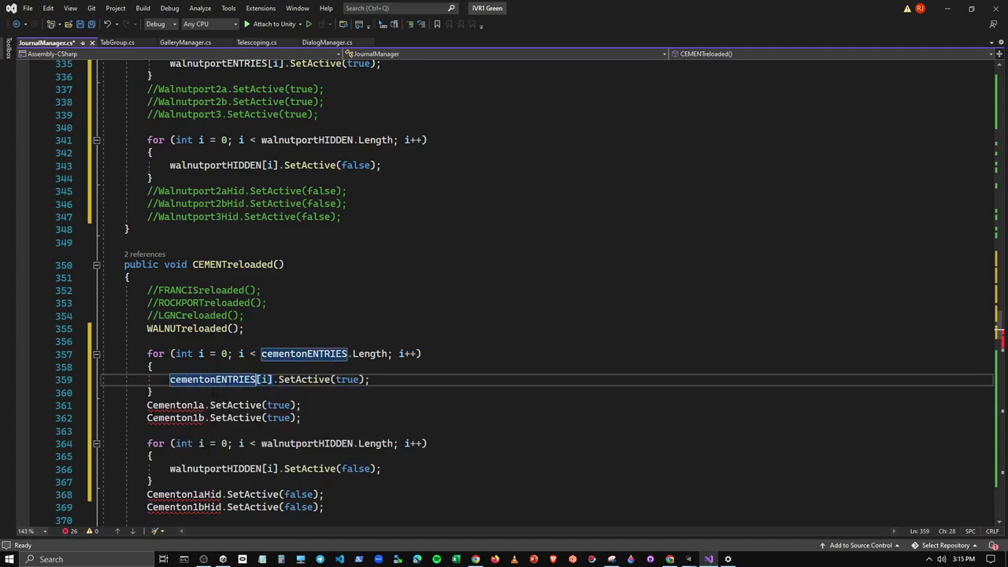
Step: Change the second loop's header and body to use cementonHIDDEN
double_click(306, 443)
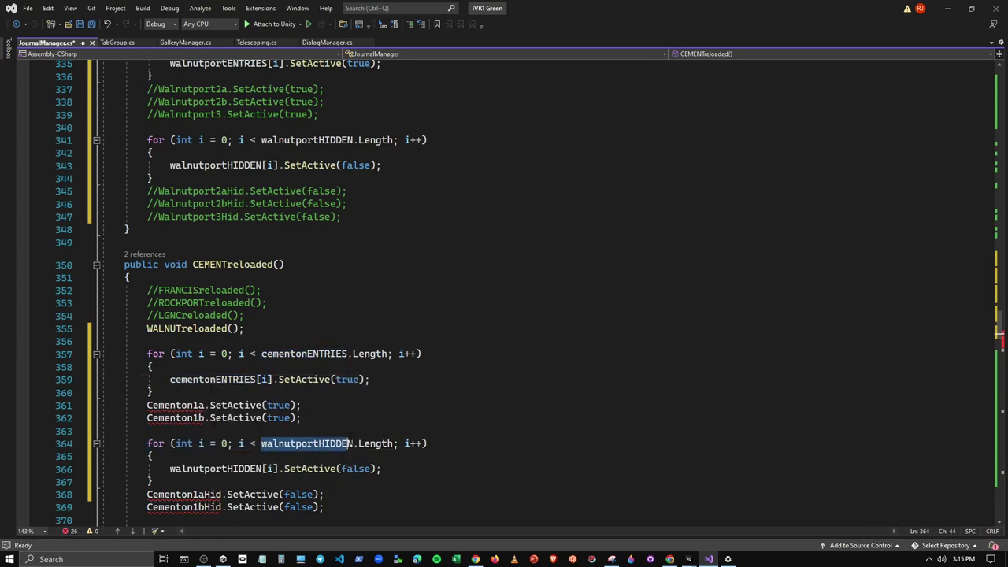
type("c")
key("Down")
key("Tab")
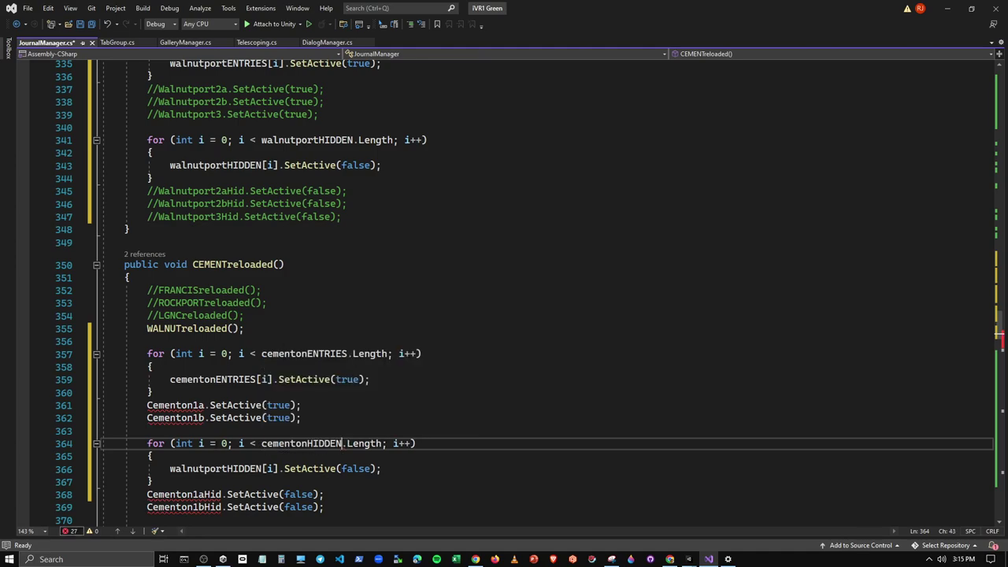
left_click_drag(171, 468, 266, 469)
type("c")
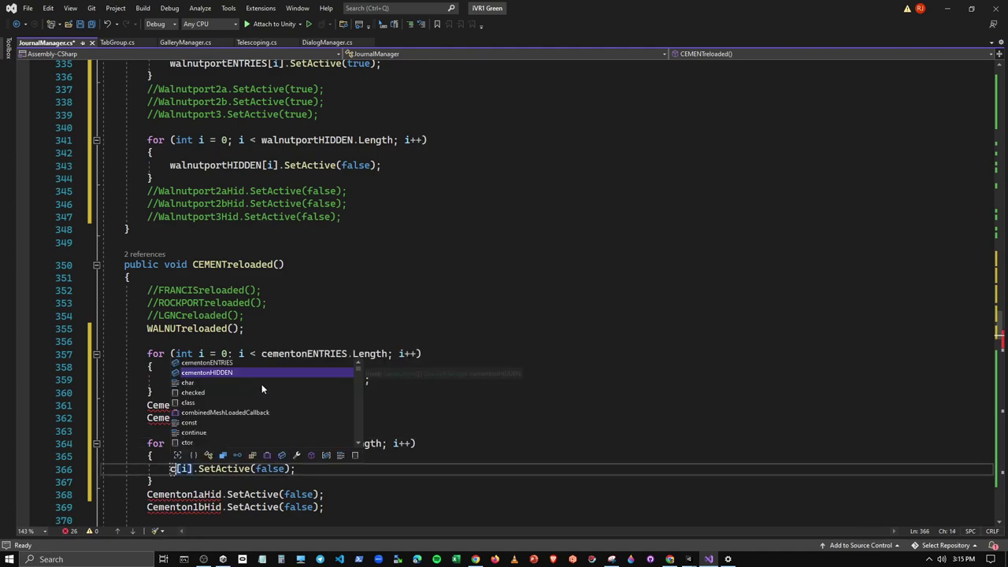
key("Tab")
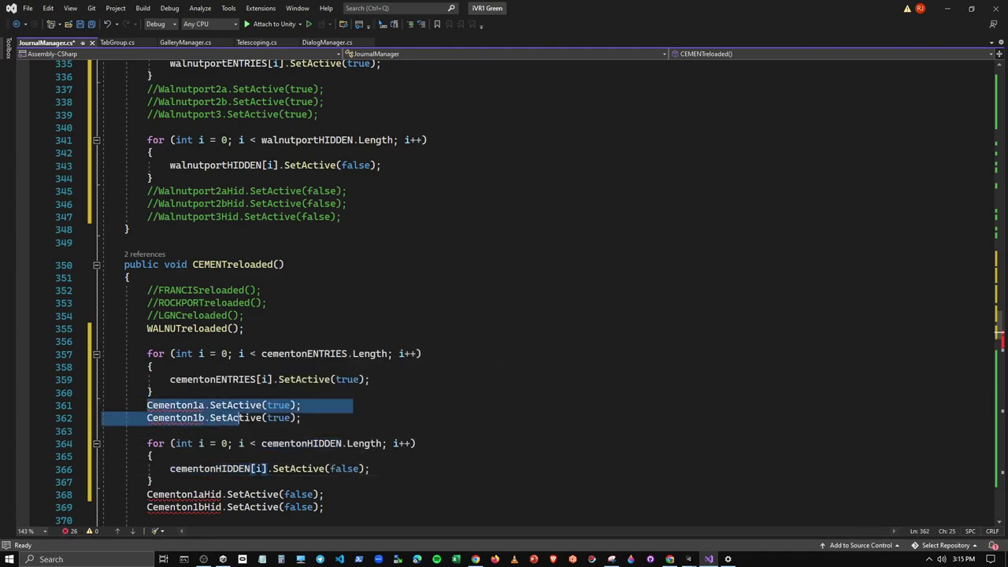
Step: Comment out the Cementon1a/1b and Cementon1aHid/1bHid lines with Ctrl+K, Ctrl+C
left_click_drag(147, 405, 326, 421)
key("ctrl+k")
key("ctrl+c")
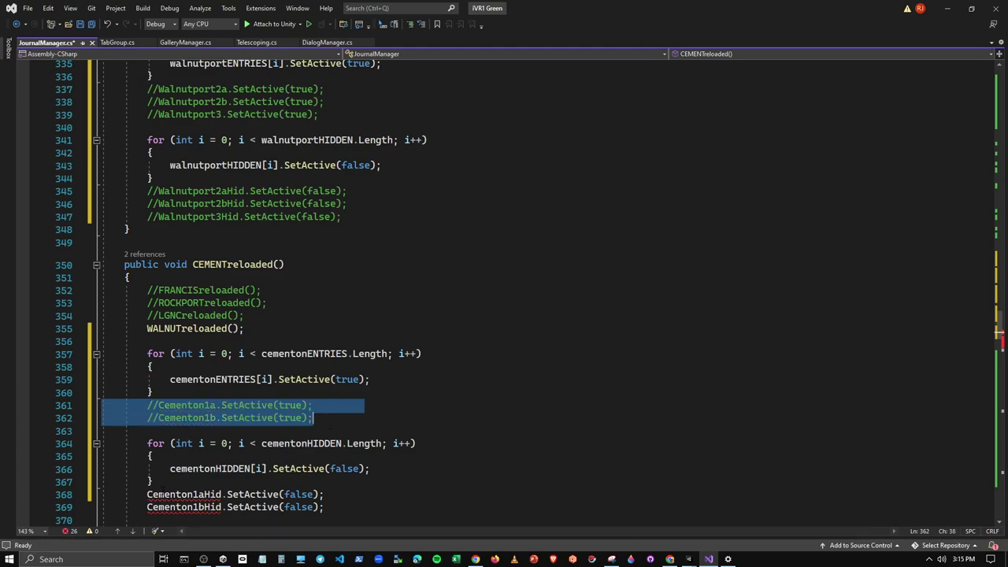
left_click_drag(146, 494, 325, 494)
key("ctrl+k")
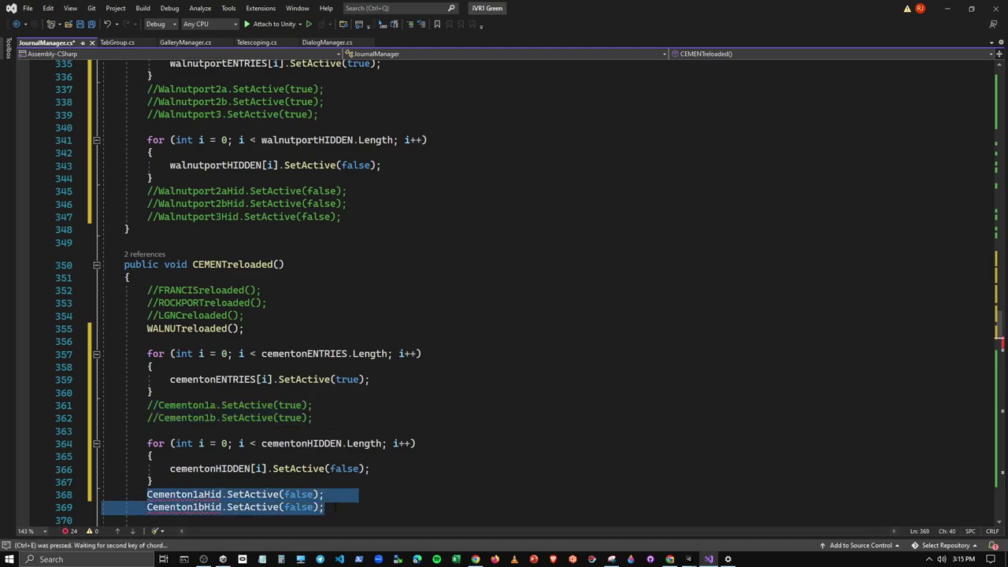
key("ctrl+c")
scroll(332, 504, "down", 4)
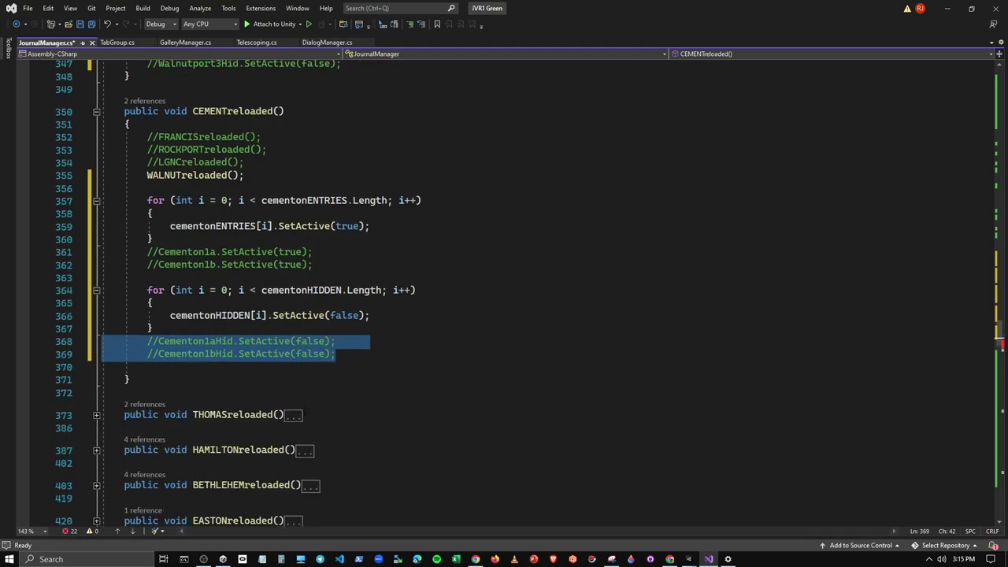
left_click(96, 414)
Step: Group the Thomas1a/1b show and hide statements and add blank lines in THOMASreloaded
scroll(96, 415, "down", 3)
left_click(252, 377)
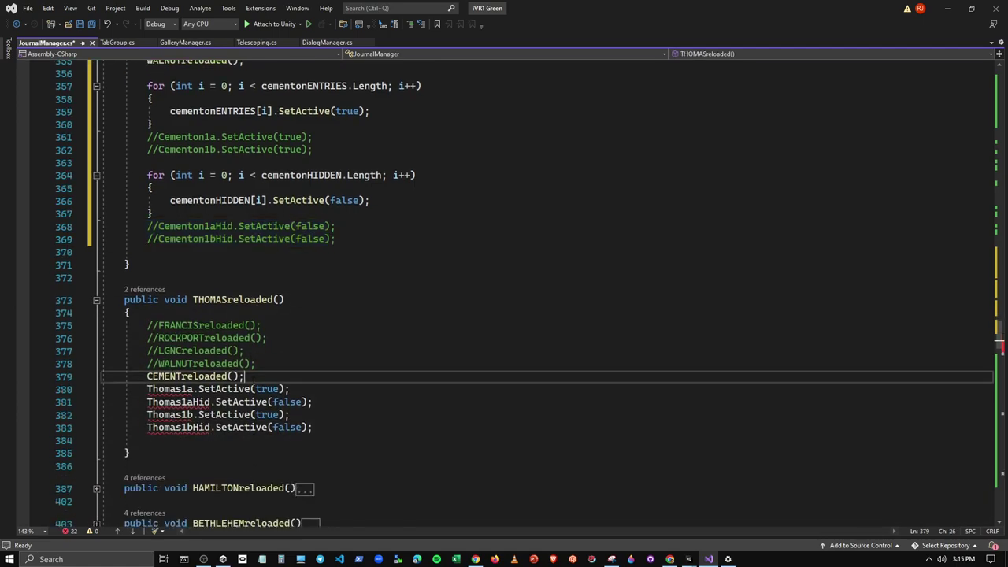
key("Return")
key("Return")
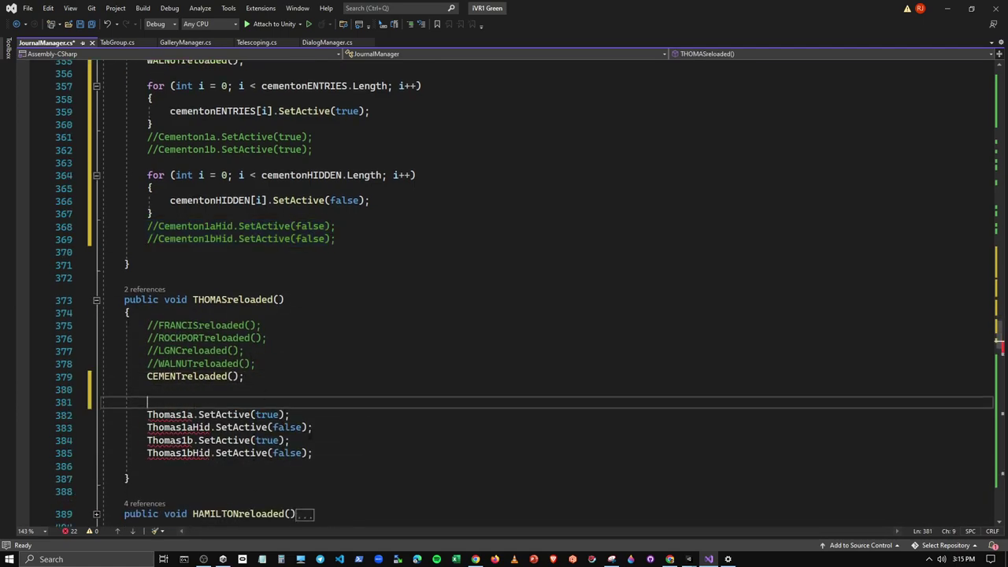
mouse_move(147, 441)
left_mouse_down()
mouse_move(290, 440)
mouse_move(293, 418)
left_mouse_up()
key("Left")
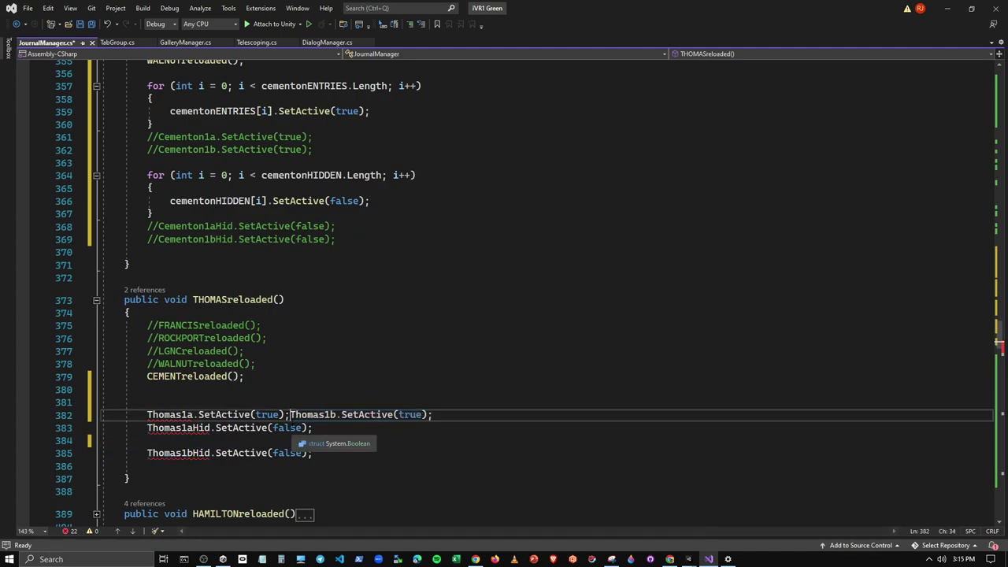
key("Return")
key("End")
key("Return")
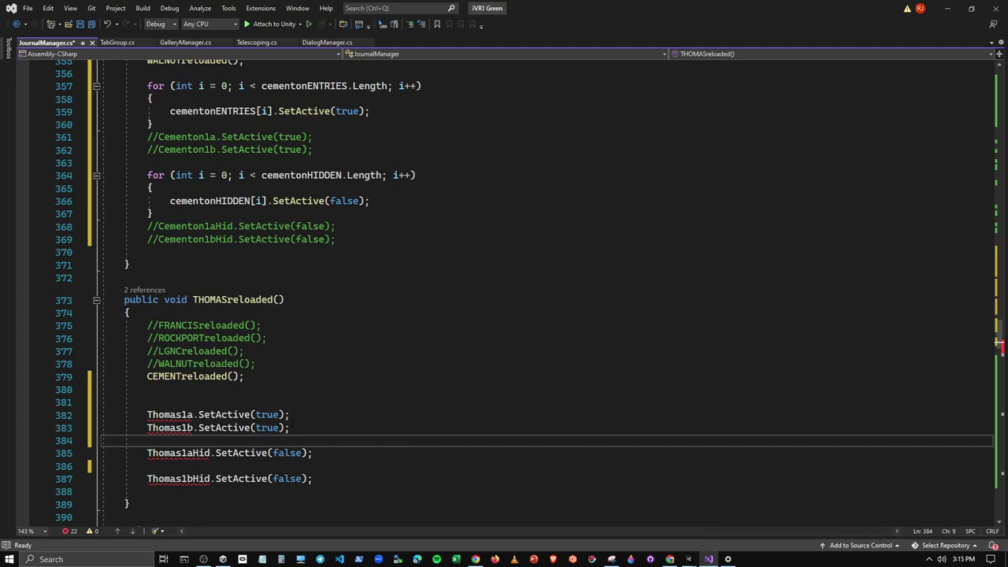
key("Down")
key("End")
key("Delete")
key("ctrl+Return")
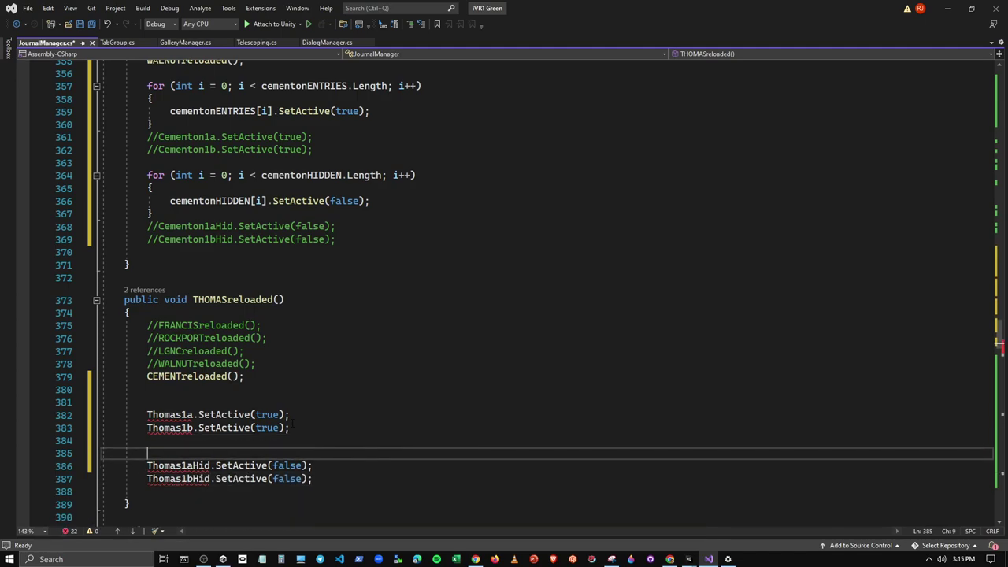
Step: Copy the cementonENTRIES and cementonHIDDEN for-loops into THOMASreloaded
left_click_drag(146, 86, 154, 124)
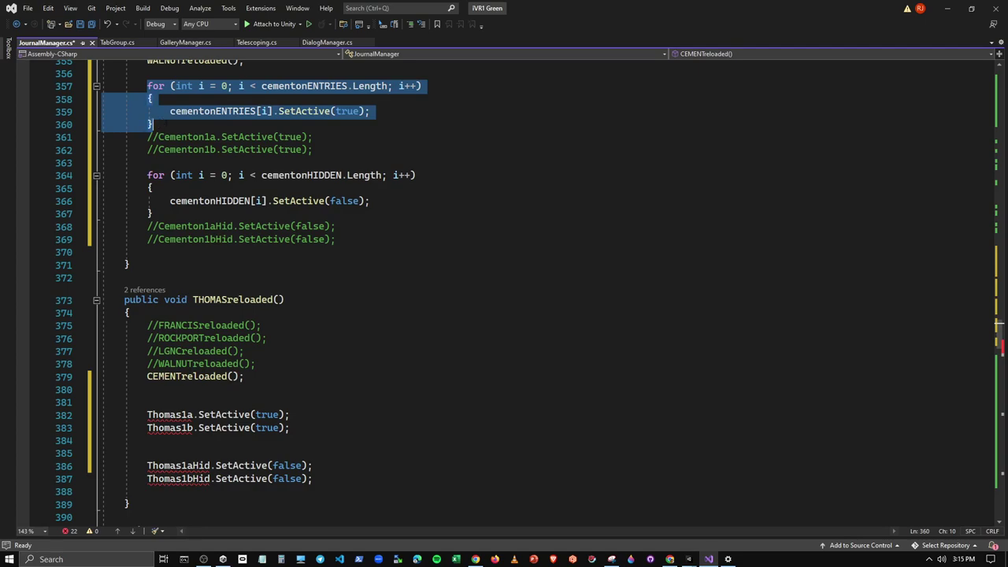
key("ctrl+c")
left_click(147, 402)
key("ctrl+v")
left_click_drag(147, 175, 155, 213)
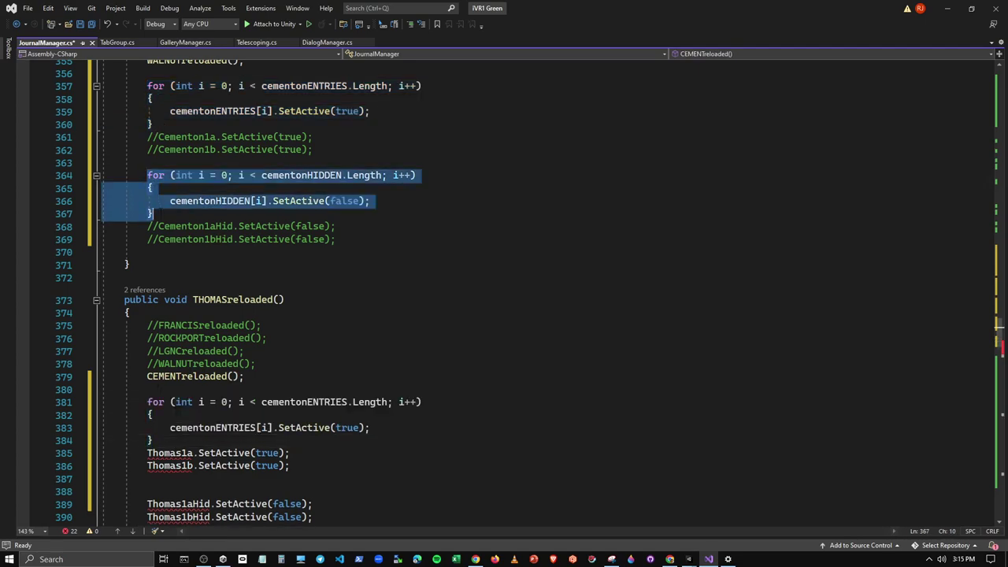
key("ctrl+c")
left_click(147, 491)
key("ctrl+v")
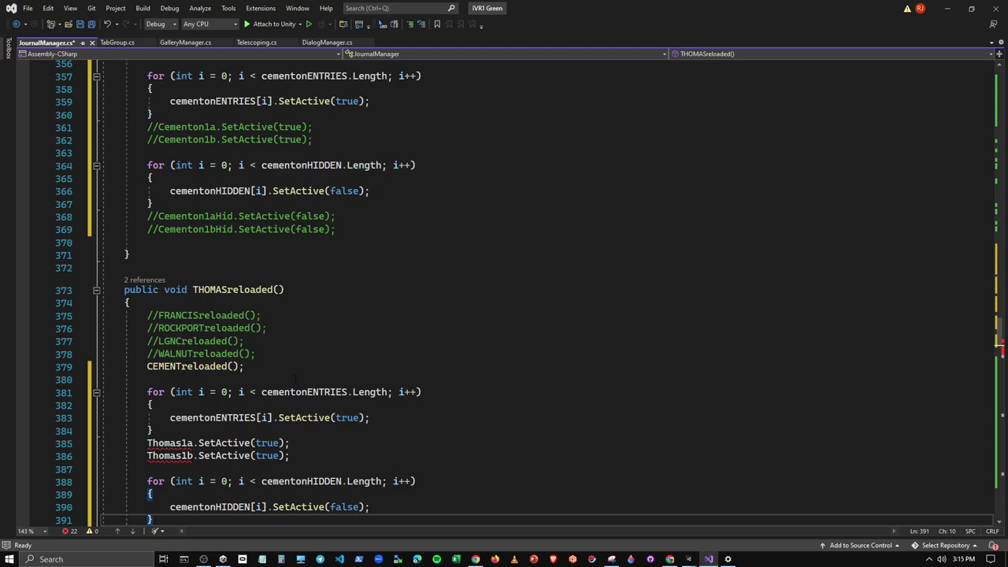
scroll(295, 374, "down", 2)
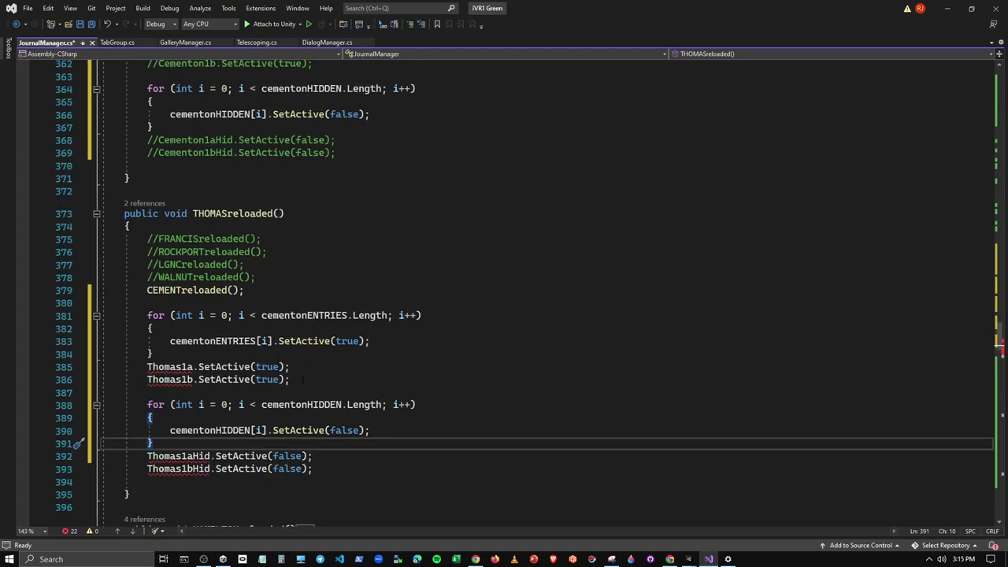
Step: Change the first loop's header and line 383 to use thomasironENTRIES
double_click(287, 315)
type("t")
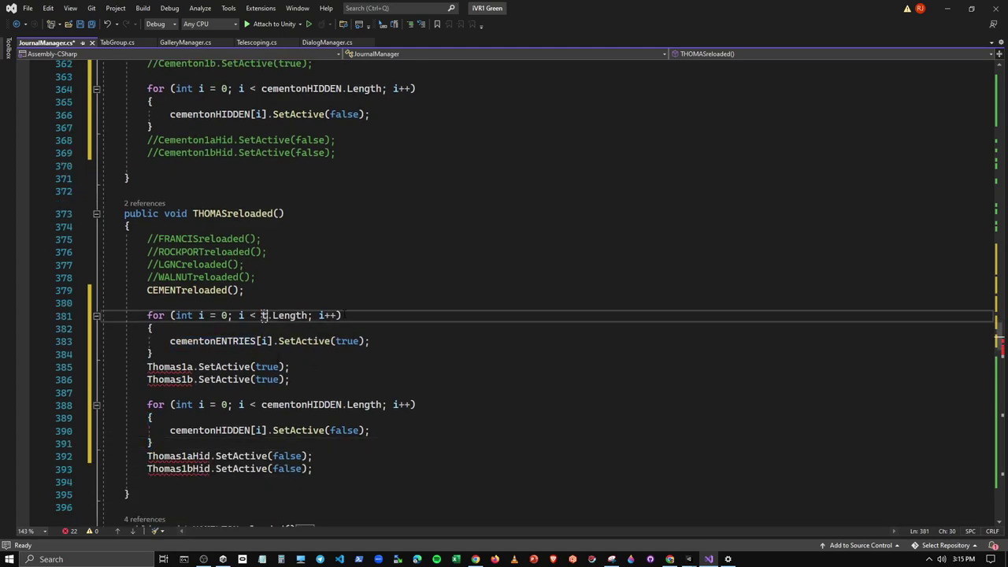
double_click(289, 348)
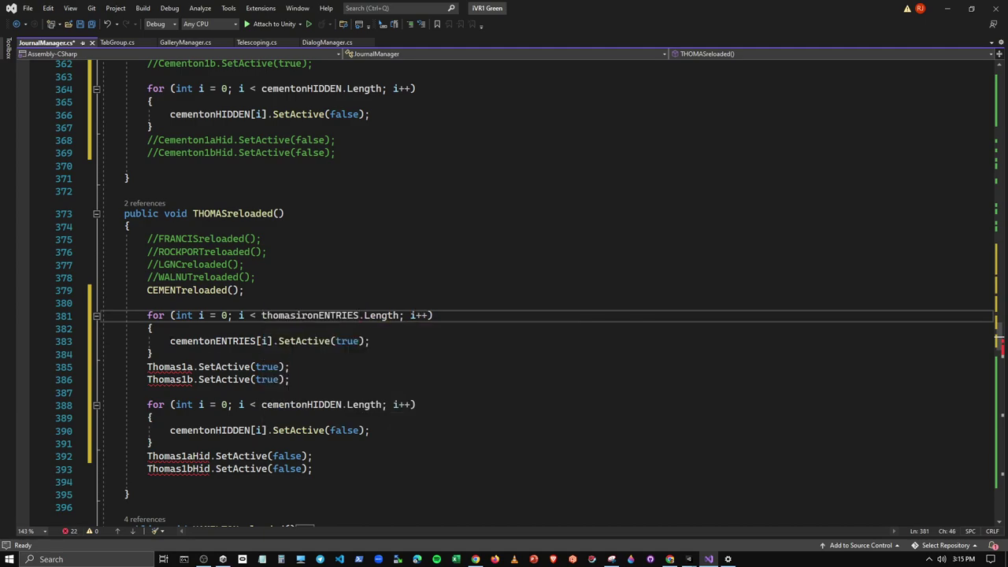
left_click_drag(171, 341, 256, 341)
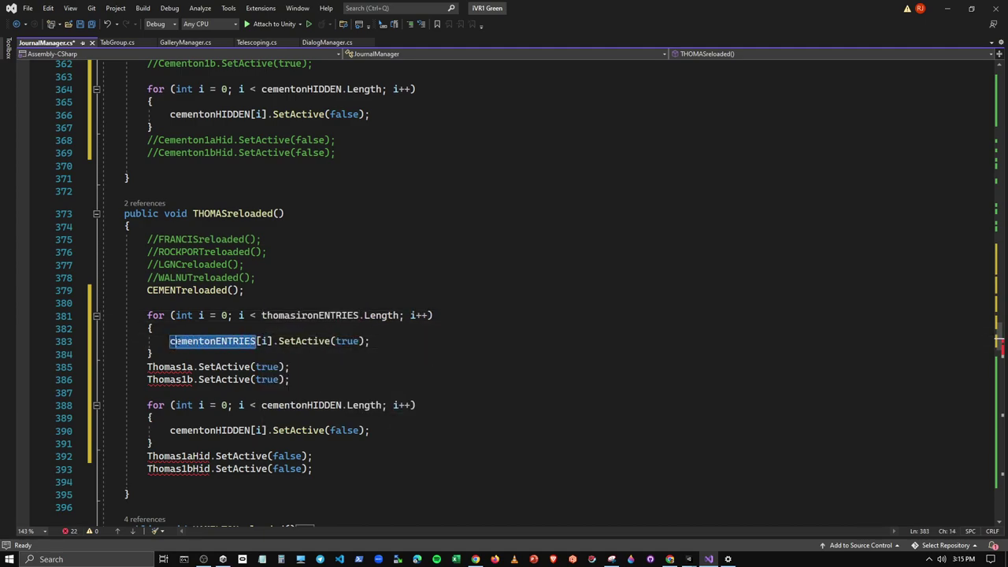
type("t")
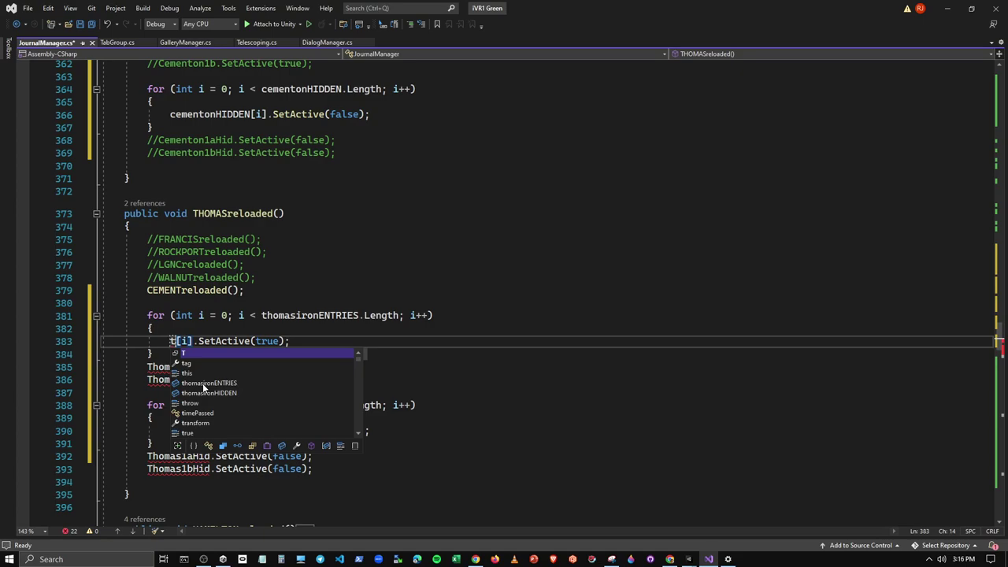
double_click(202, 383)
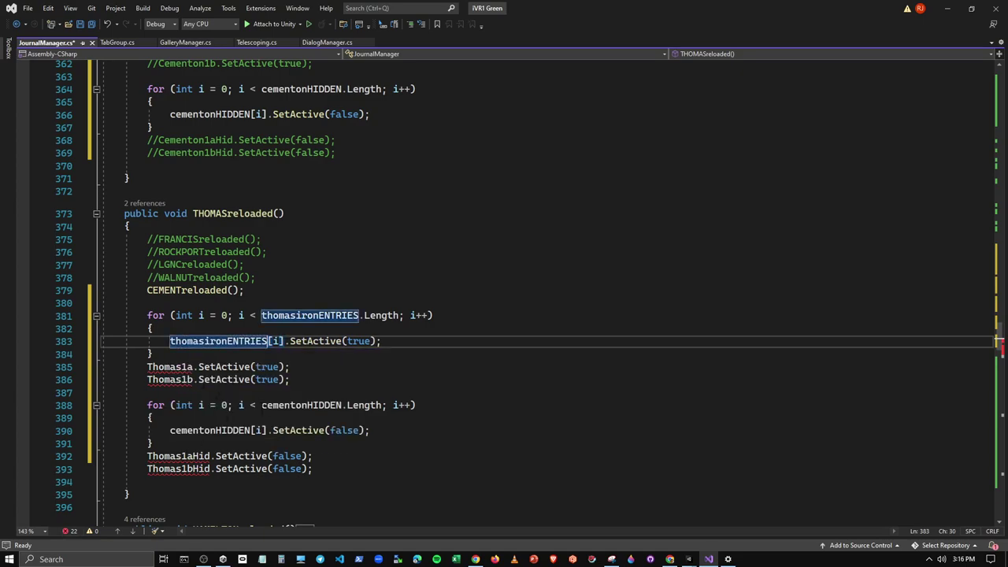
Step: Change the second loop's header and line 390 to use thomasironHIDDEN
left_click_drag(261, 405, 348, 405)
type("t")
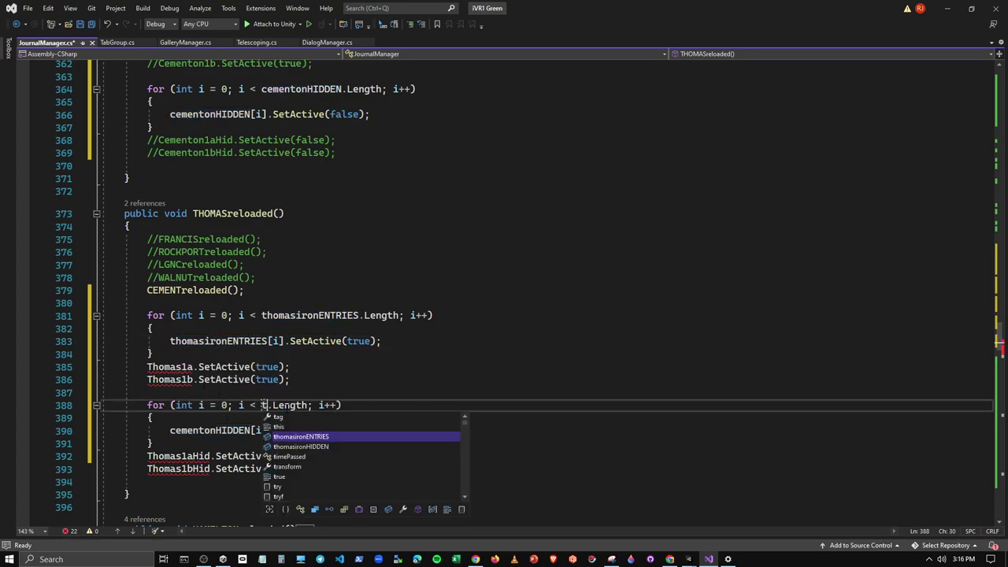
key("Tab")
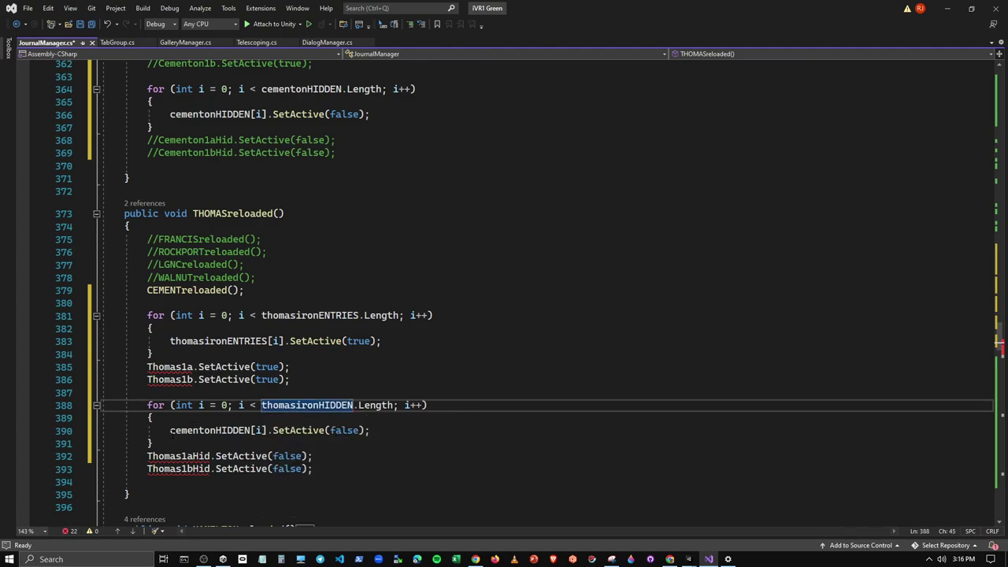
left_click_drag(170, 430, 252, 430)
type("t")
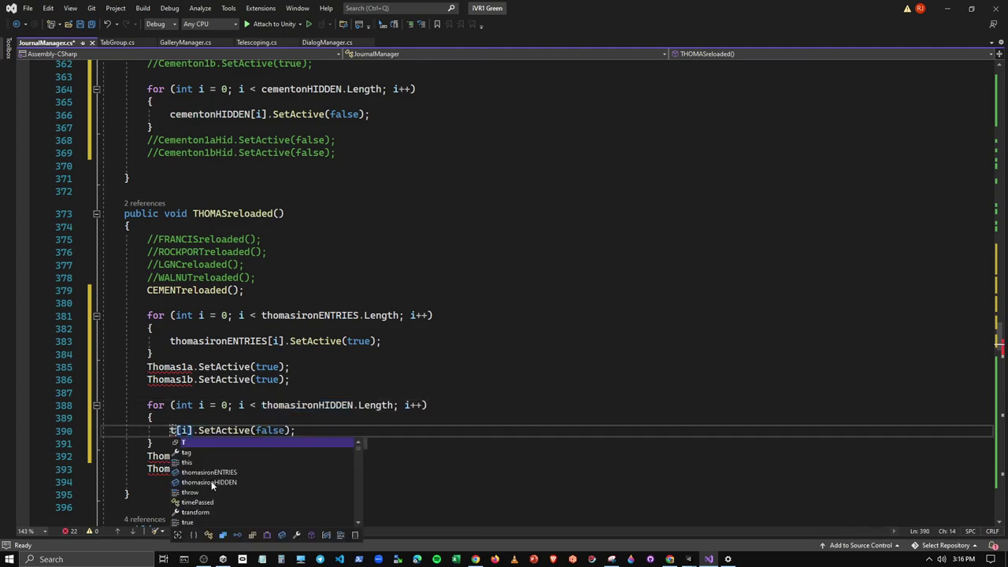
double_click(211, 484)
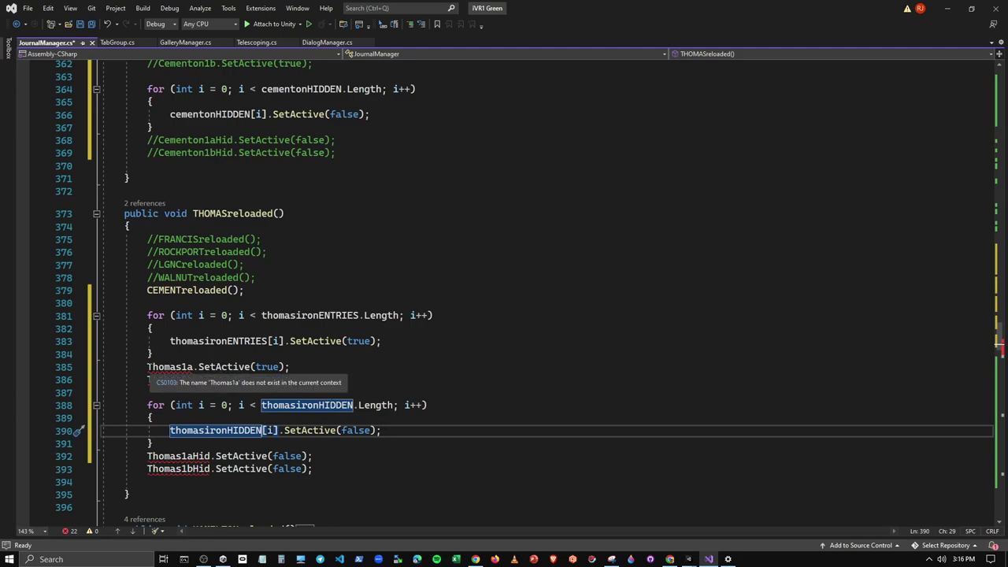
Step: Comment out the Thomas1a/1b and Thomas1aHid/1bHid lines with Ctrl+K, Ctrl+C
left_click_drag(103, 367, 303, 379)
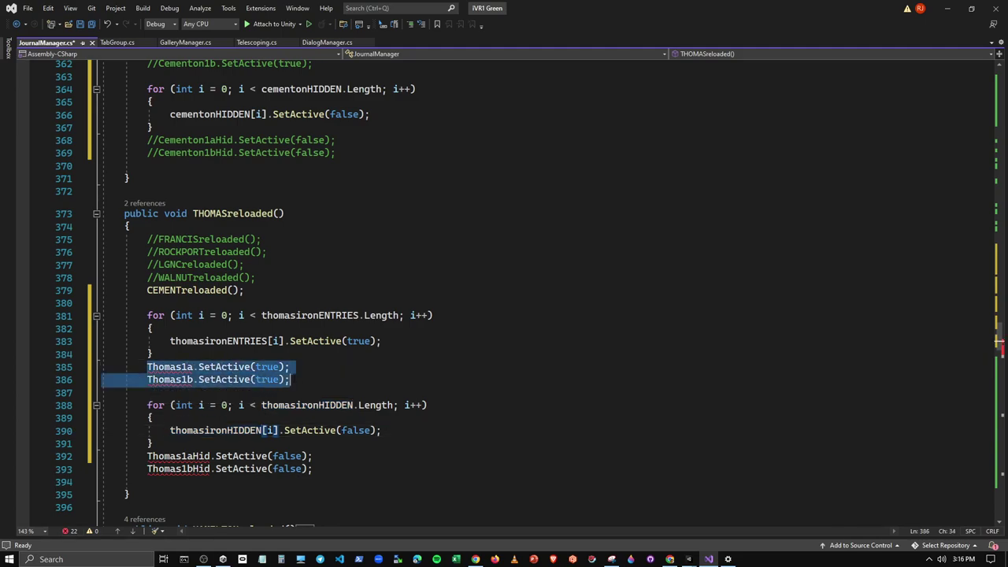
key("ctrl+k")
key("ctrl+c")
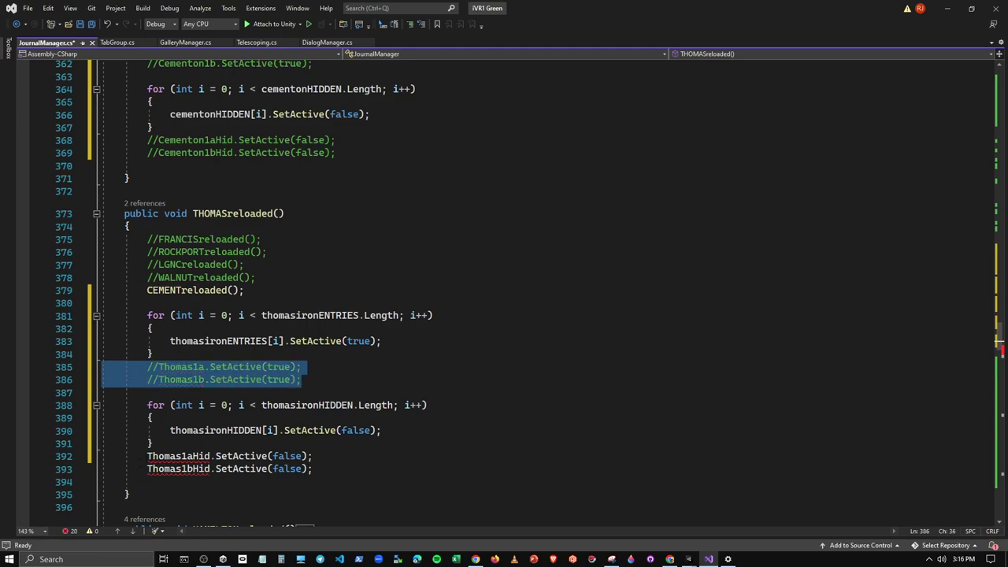
left_click_drag(103, 456, 313, 469)
key("ctrl+k")
key("ctrl+c")
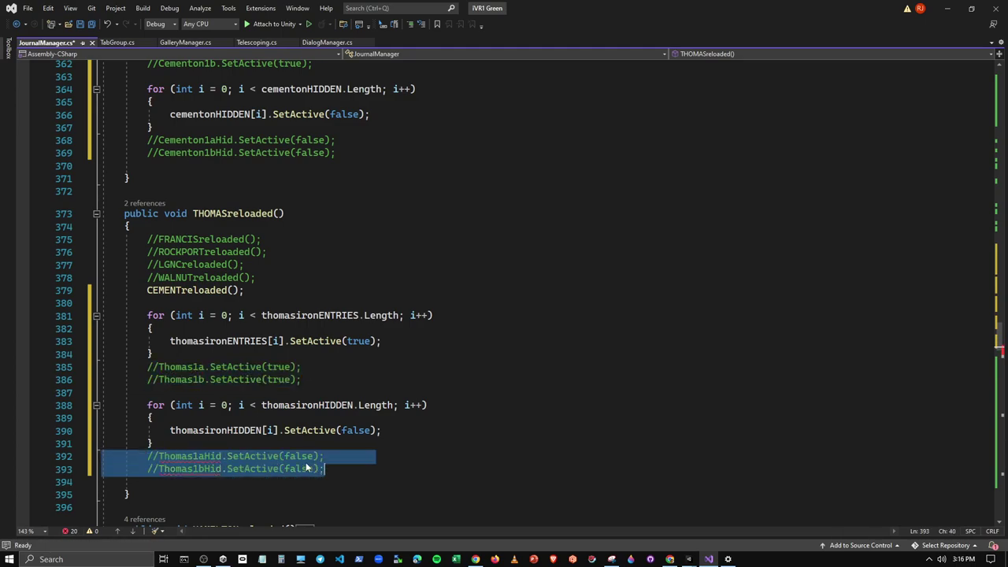
scroll(203, 355, "down", 2)
scroll(189, 364, "down", 1)
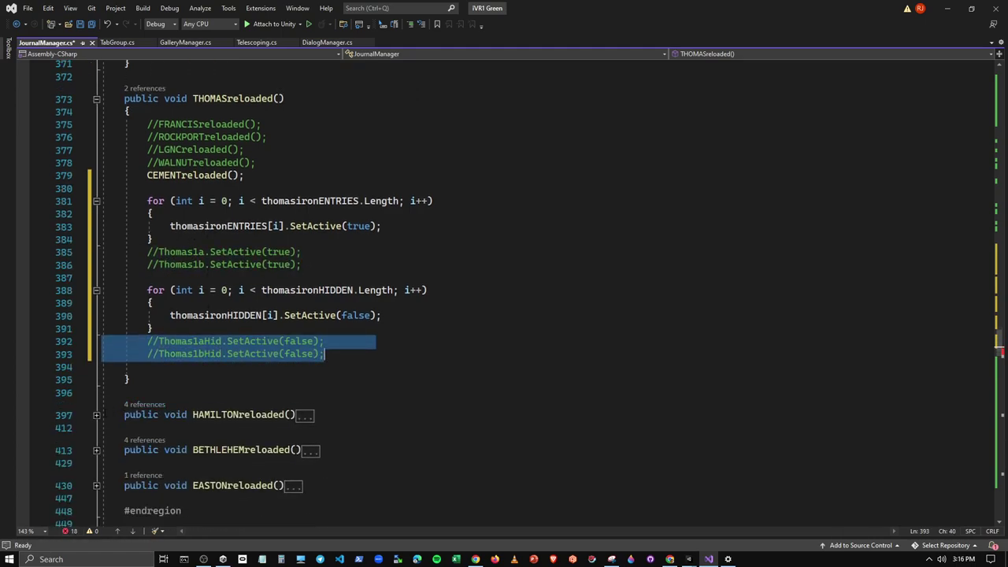
left_click(97, 415)
Step: Add space after the THOMASreloaded call and move the Hamilton1aHid line below Hamilton1bHid
scroll(295, 386, "down", 3)
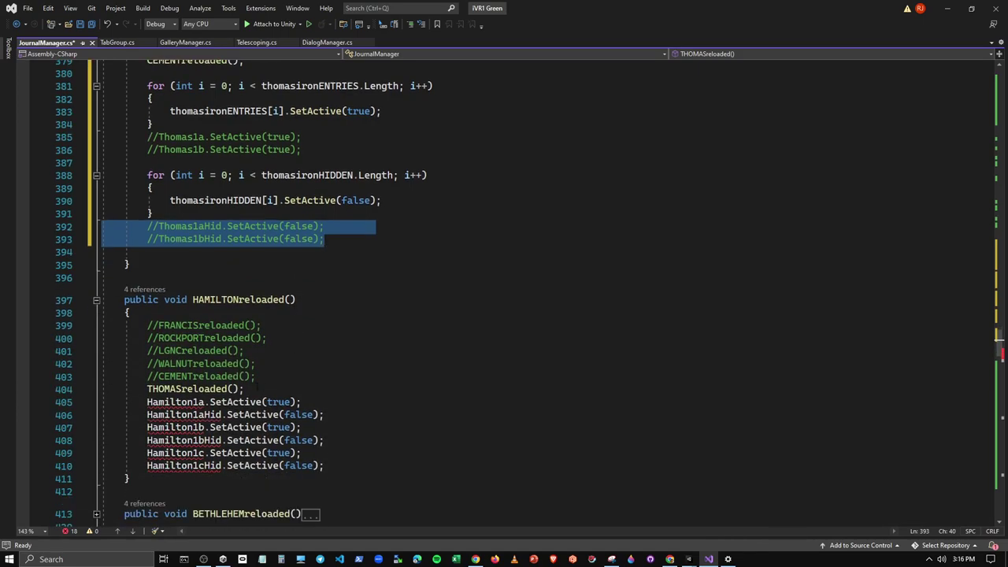
left_click(256, 389)
key("Return")
key("Return")
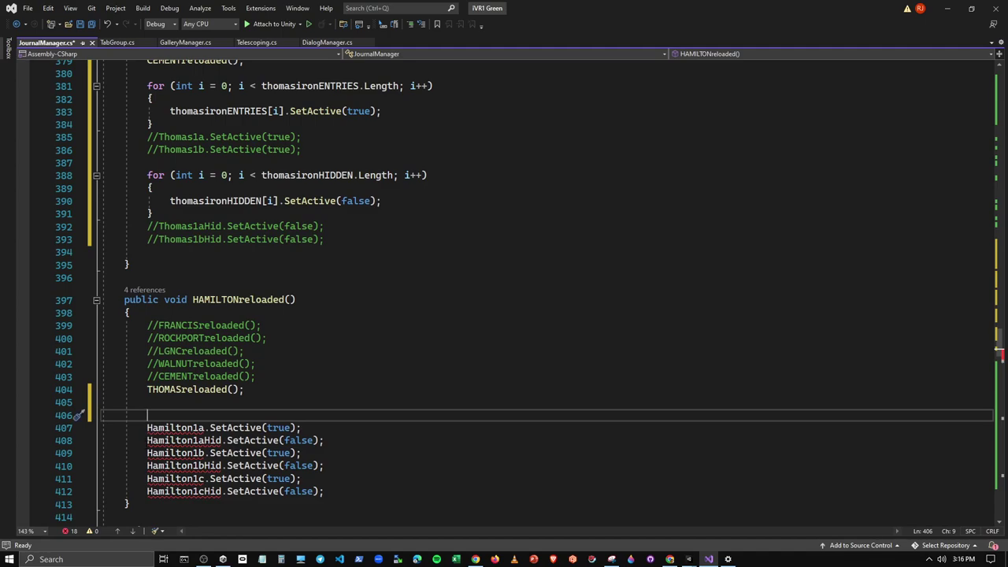
left_click_drag(147, 440, 323, 440)
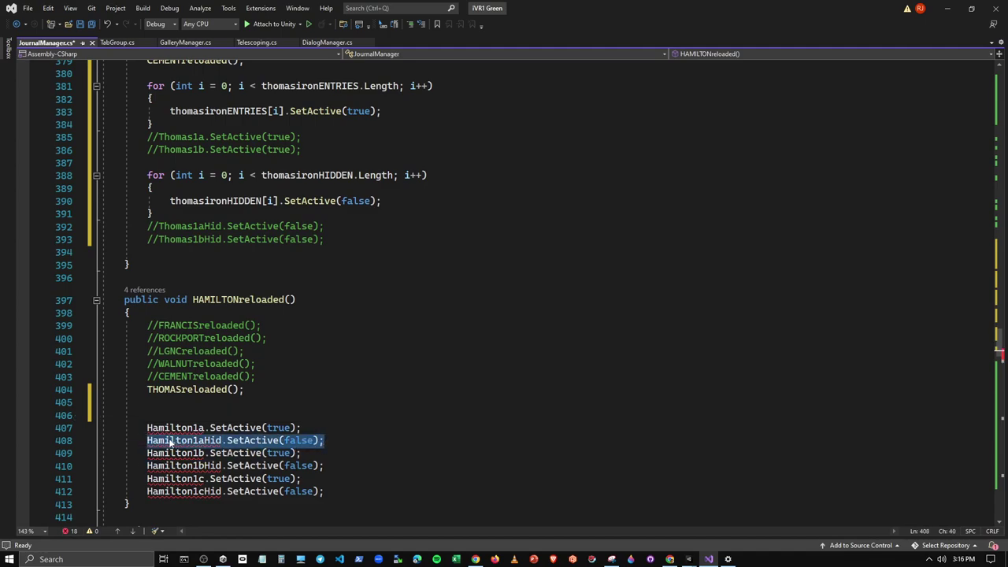
left_click_drag(169, 440, 324, 466)
left_click(323, 465)
key("Return")
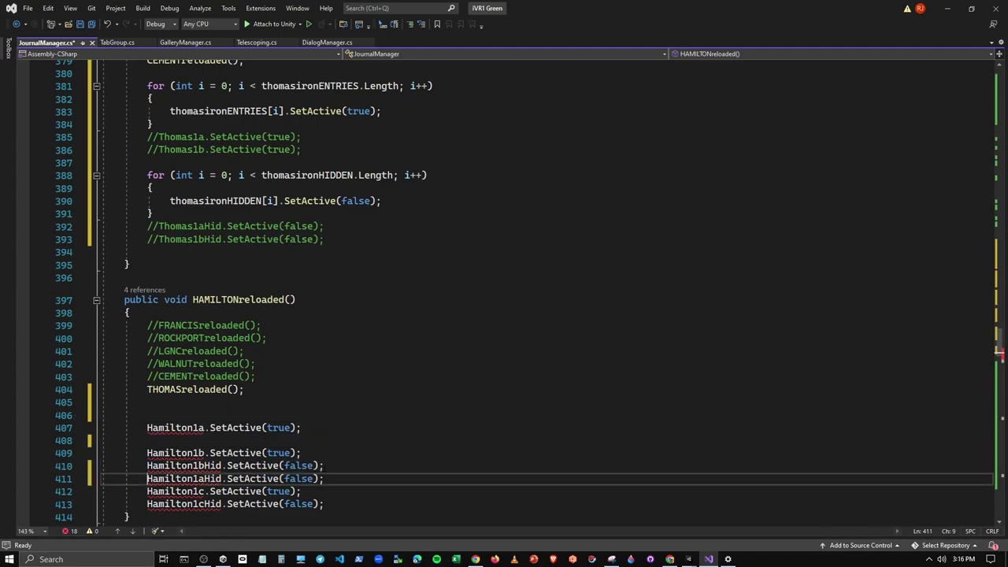
Step: Stack Hamilton1b and Hamilton1c under Hamilton1a and remove the stray blank line among hide calls
left_click(309, 431)
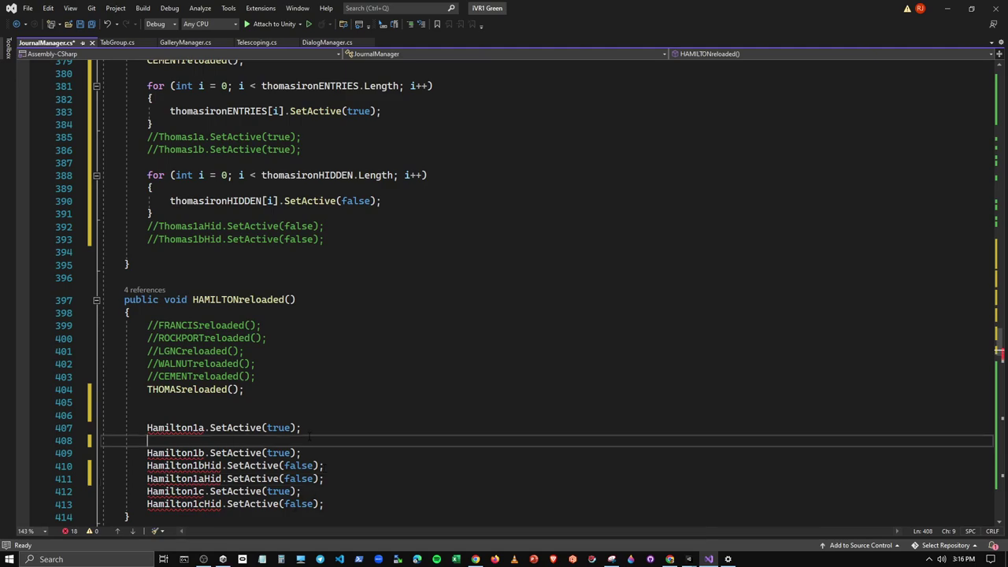
key("Delete")
key("Return")
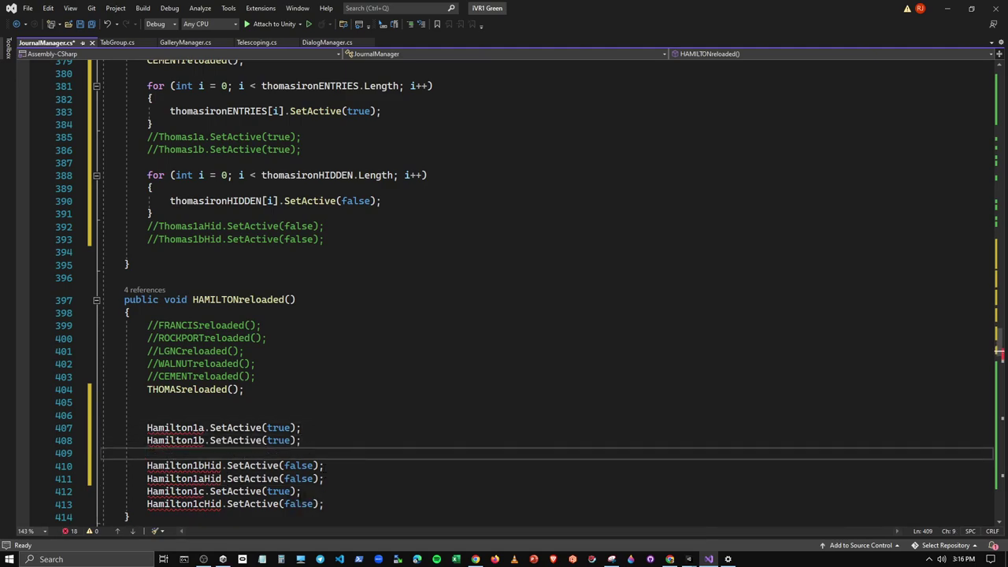
mouse_move(301, 491)
left_mouse_down()
mouse_move(148, 491)
mouse_move(148, 453)
left_mouse_up()
key("Delete")
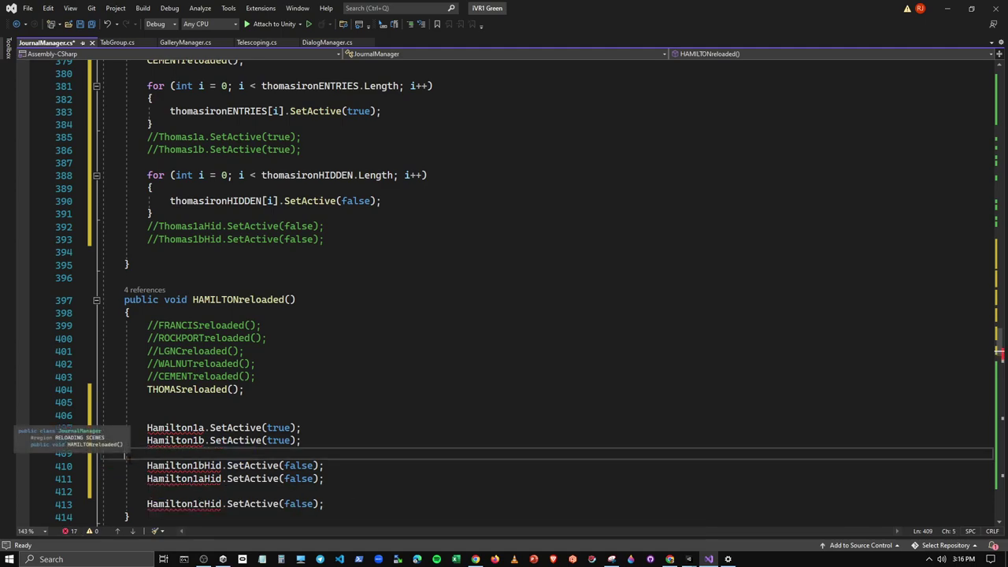
key("ctrl+z")
key("Left")
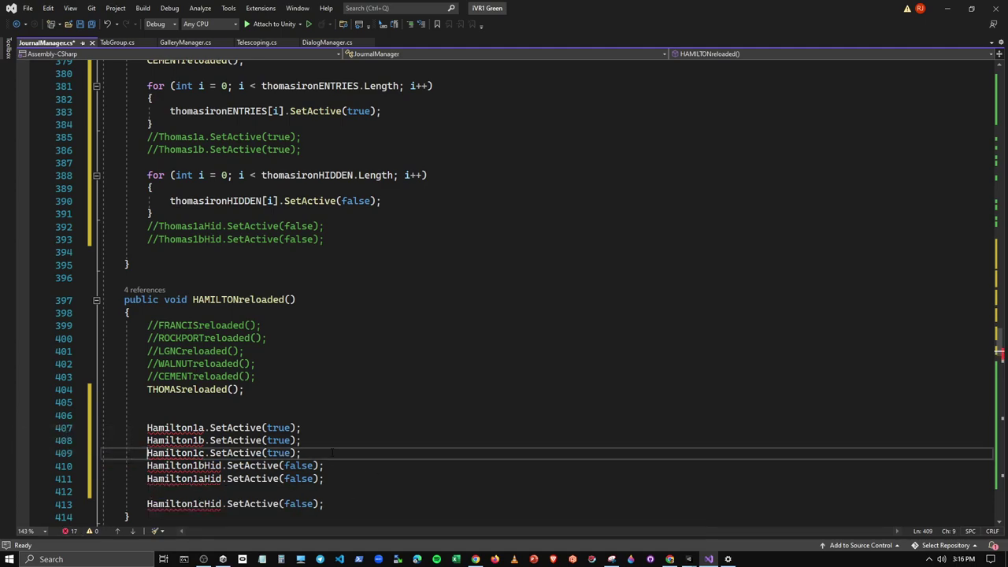
key("Return")
key("Return")
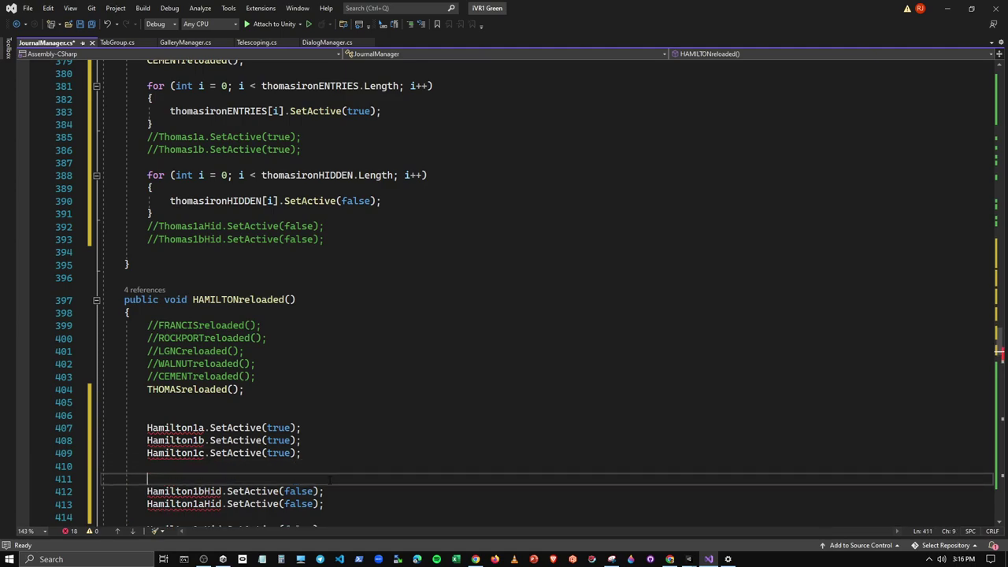
scroll(332, 472, "down", 2)
left_click(327, 428)
key("Delete")
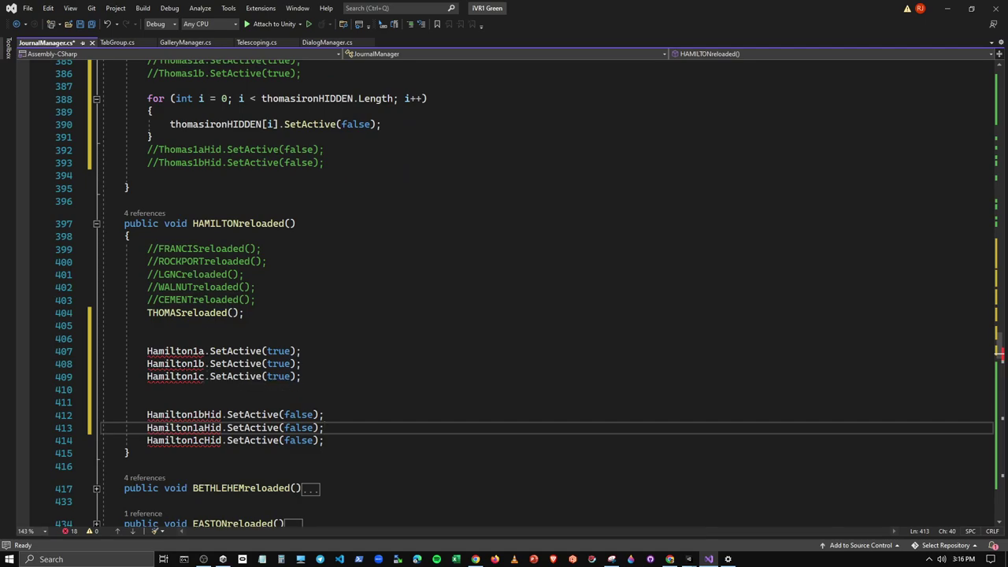
scroll(505, 292, "up", 2)
Step: Copy the thomasironENTRIES and thomasironHIDDEN for-loops into HAMILTONreloaded
left_click_drag(147, 86, 155, 125)
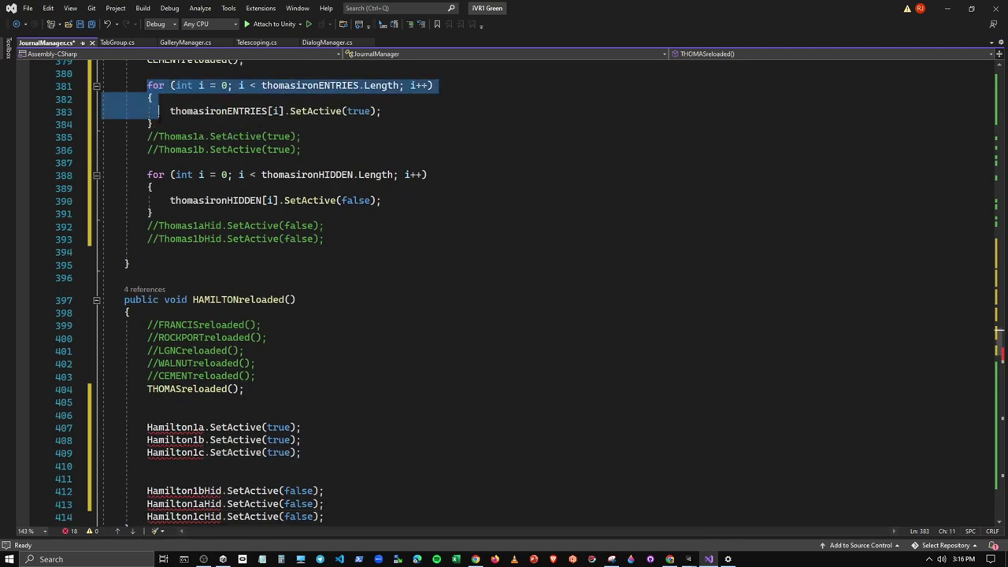
key("ctrl+c")
left_click(162, 415)
key("ctrl+v")
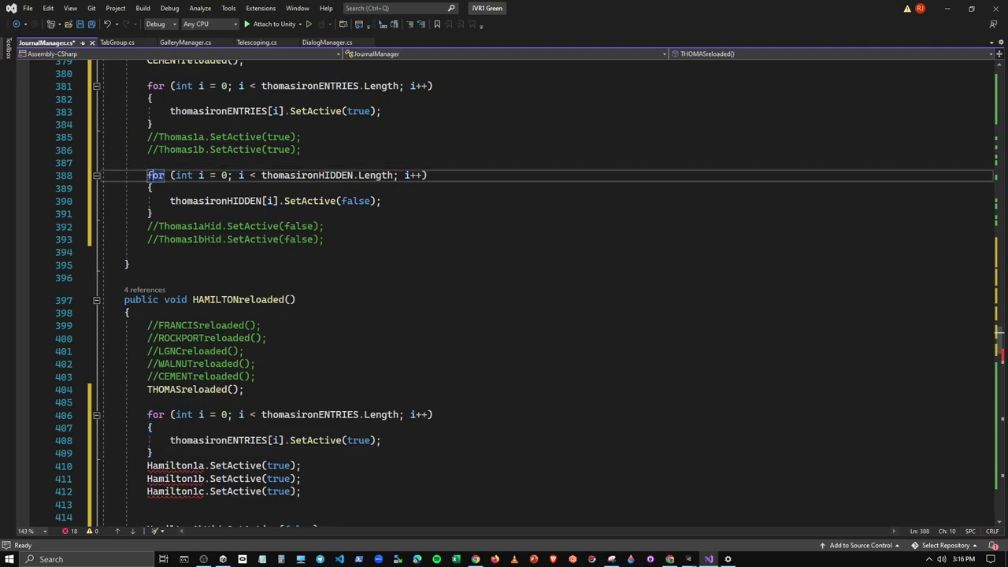
mouse_move(147, 175)
left_mouse_down()
mouse_move(164, 201)
mouse_move(154, 214)
left_mouse_up()
scroll(153, 214, "down", 2)
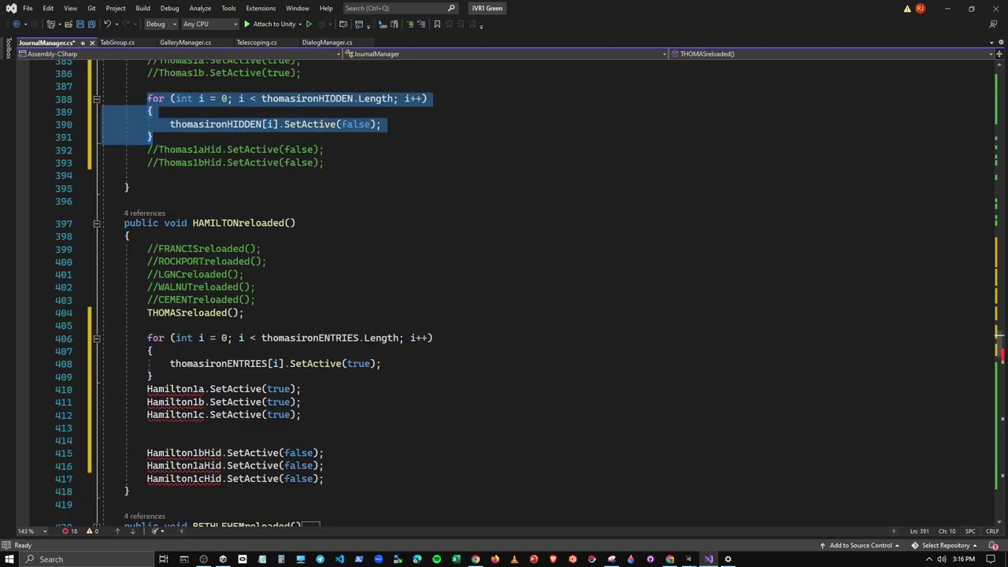
left_click(146, 440)
key("ctrl+v")
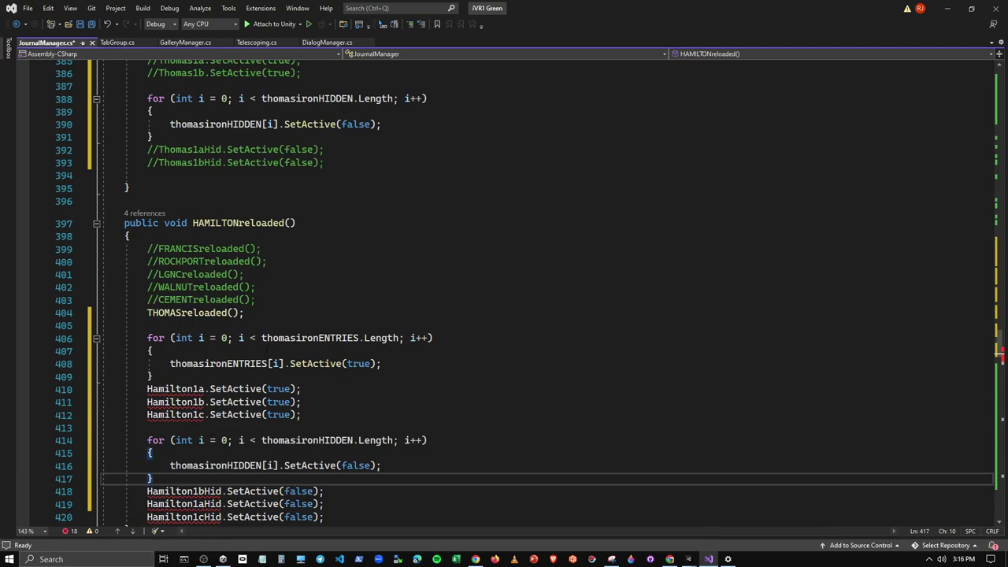
Step: Rename thomasironENTRIES to allentownENTRIES in the first new loop's condition and body
left_click(261, 338)
double_click(292, 338)
type("a")
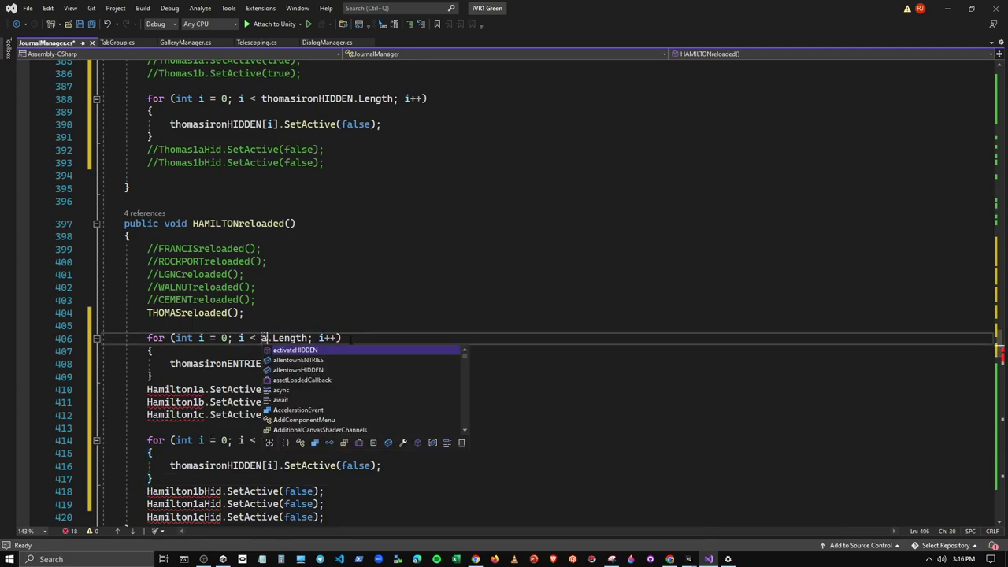
left_click(303, 360)
key("Tab")
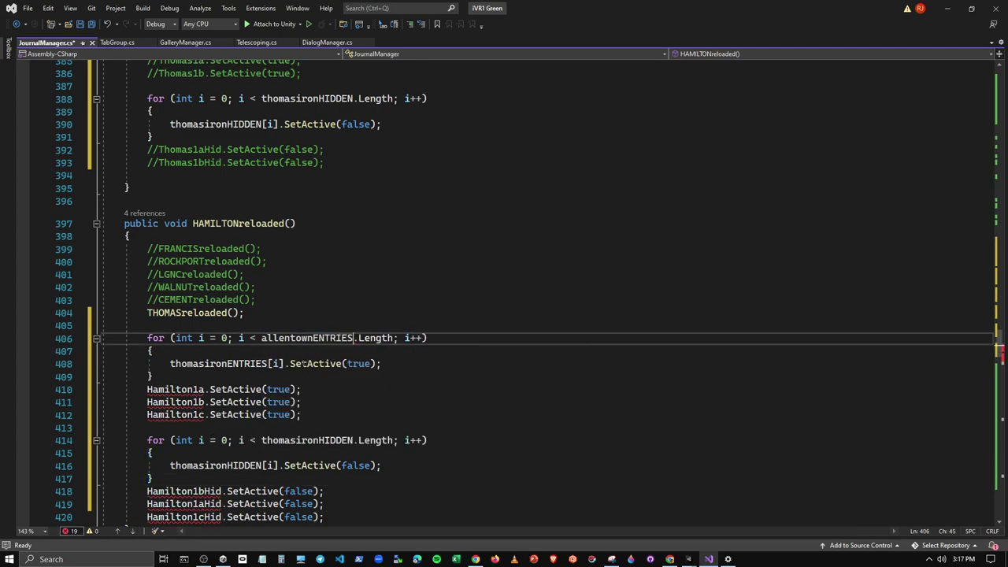
double_click(218, 363)
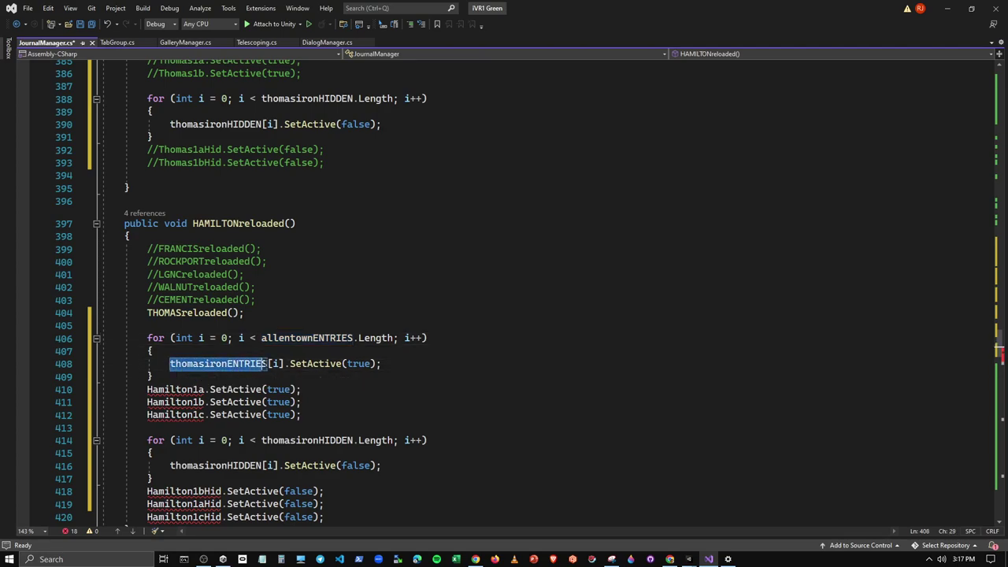
type("a")
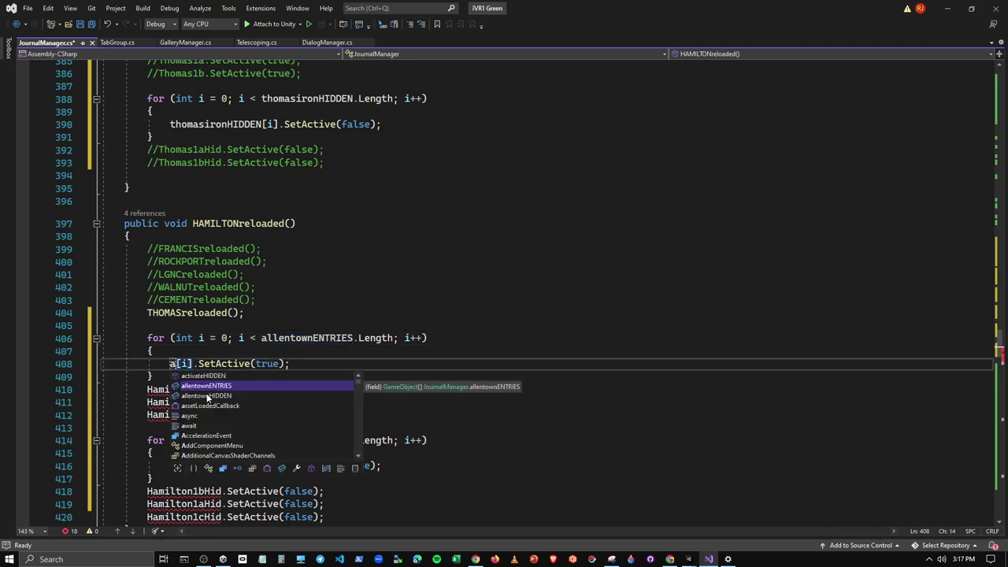
key("Tab")
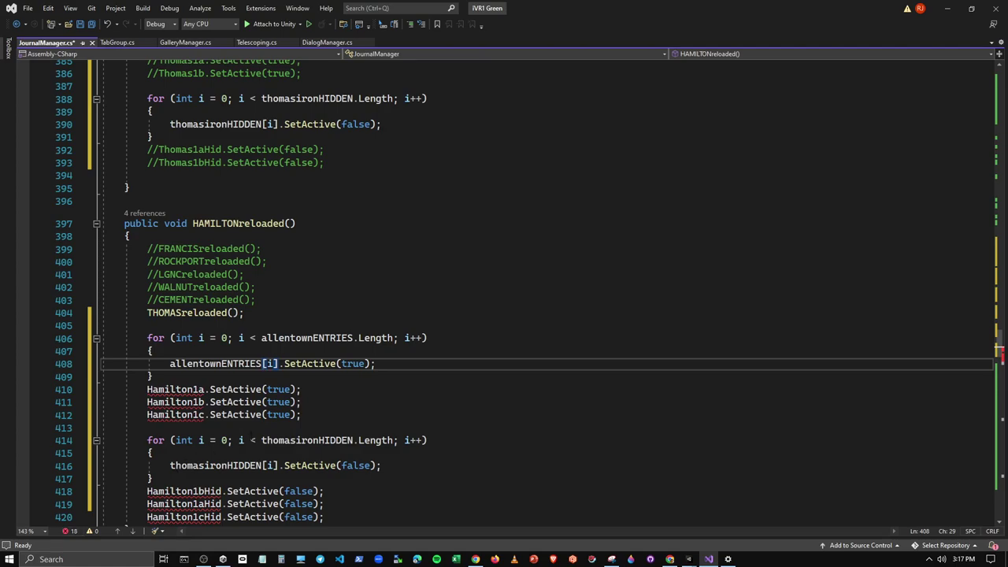
Step: Rename thomasironHIDDEN to allentownHIDDEN in the second loop's condition and body
left_click_drag(262, 440, 349, 440)
type("a")
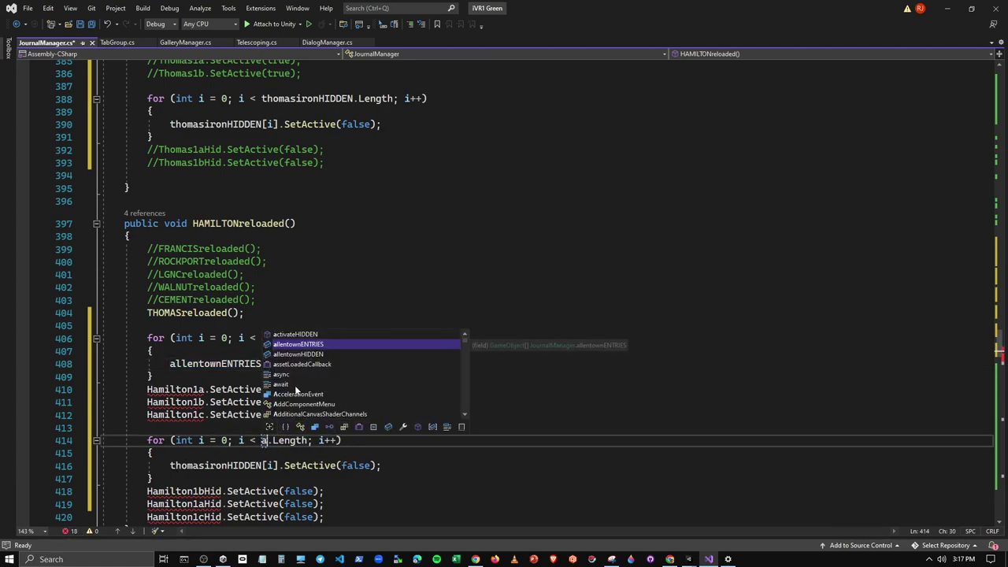
key("Tab")
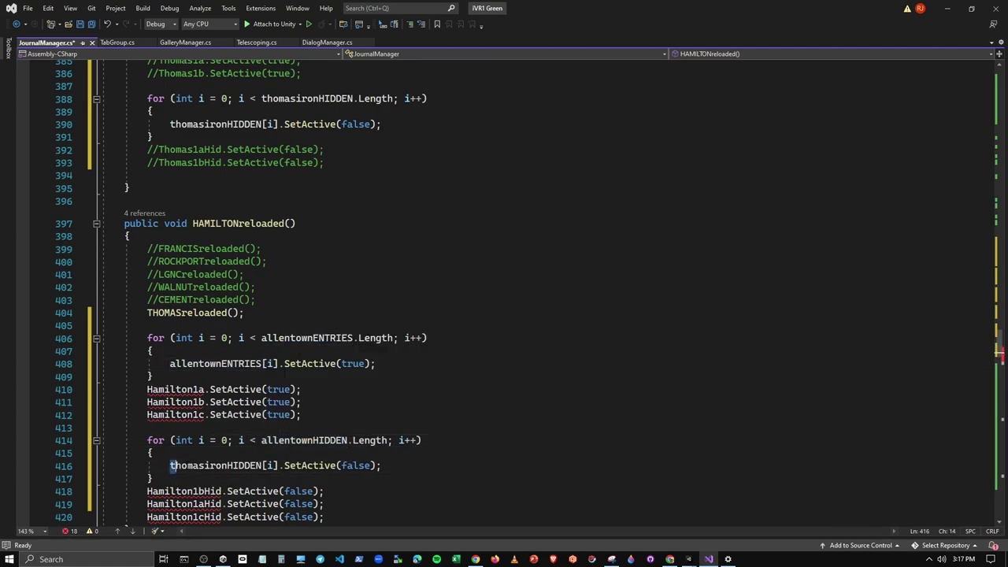
left_click_drag(170, 465, 263, 465)
type("a")
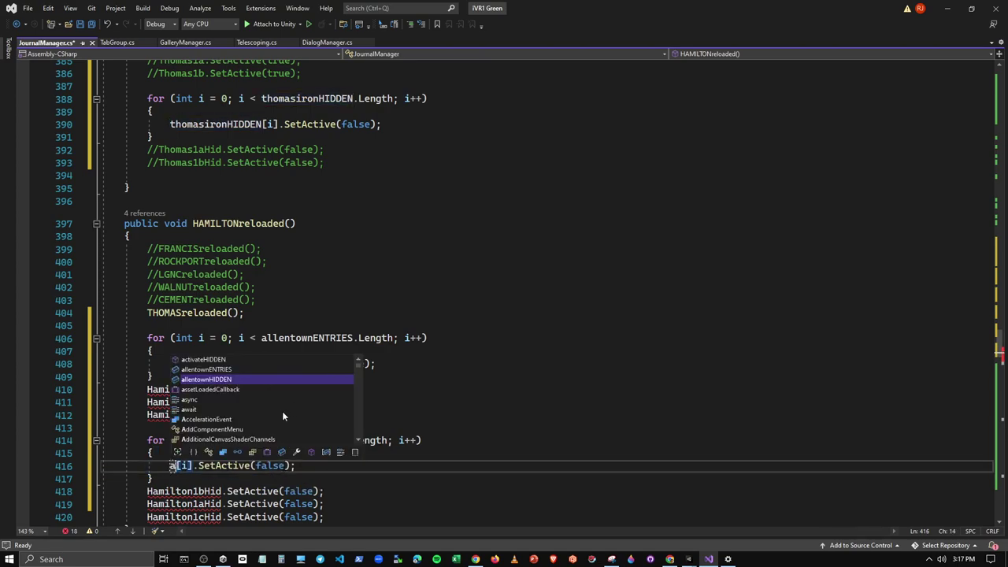
key("Escape")
key("ctrl+z")
type("a")
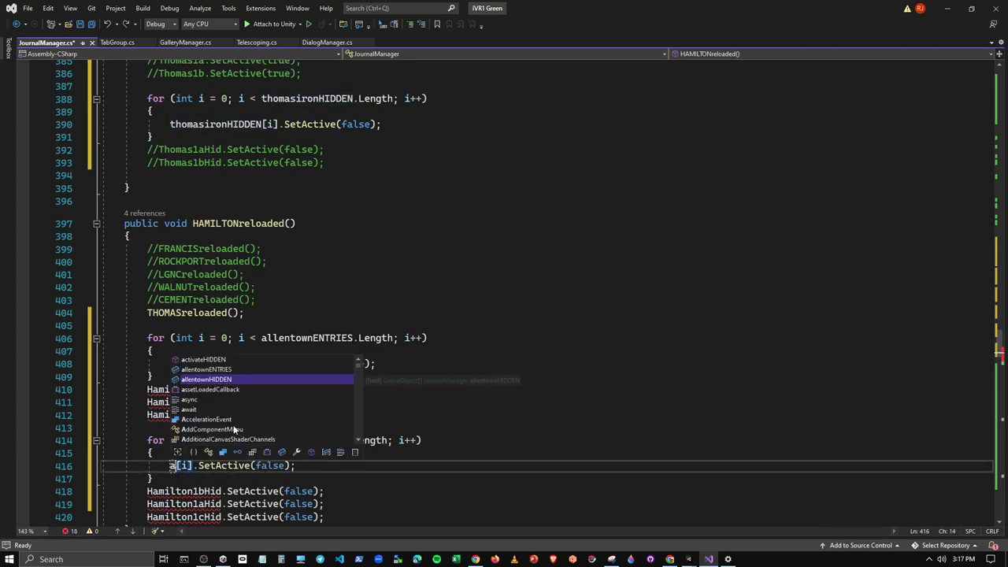
key("Tab")
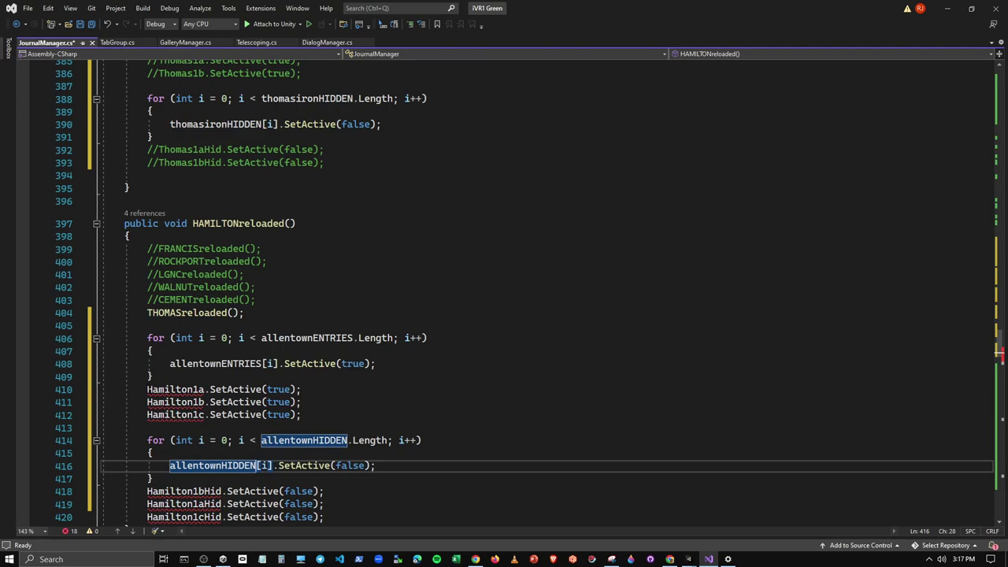
Step: Comment out the three Hamilton show lines and the three Hamilton hide lines
left_click_drag(102, 389, 301, 416)
key("ctrl+k")
key("ctrl+c")
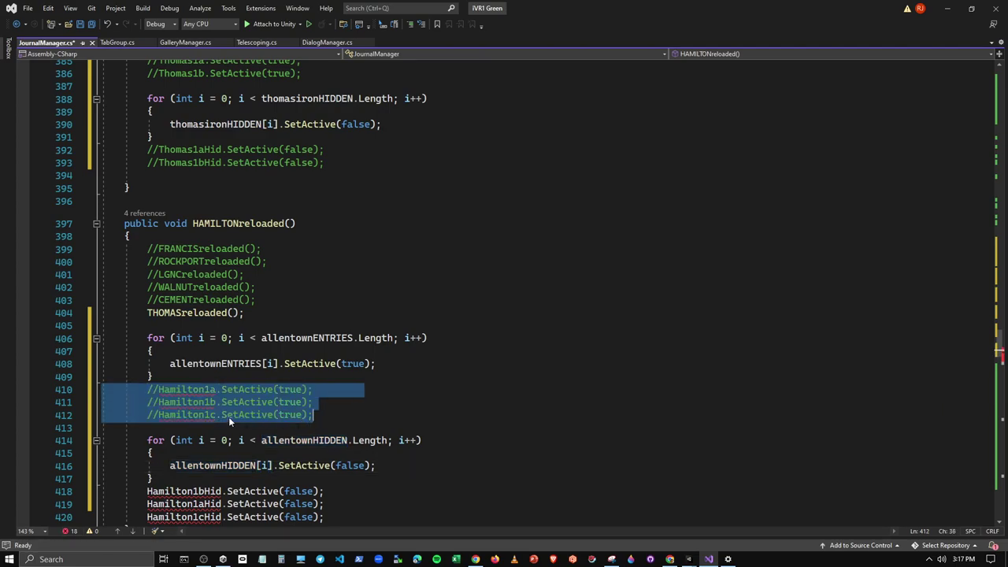
scroll(228, 422, "down", 2)
left_click_drag(147, 414, 326, 441)
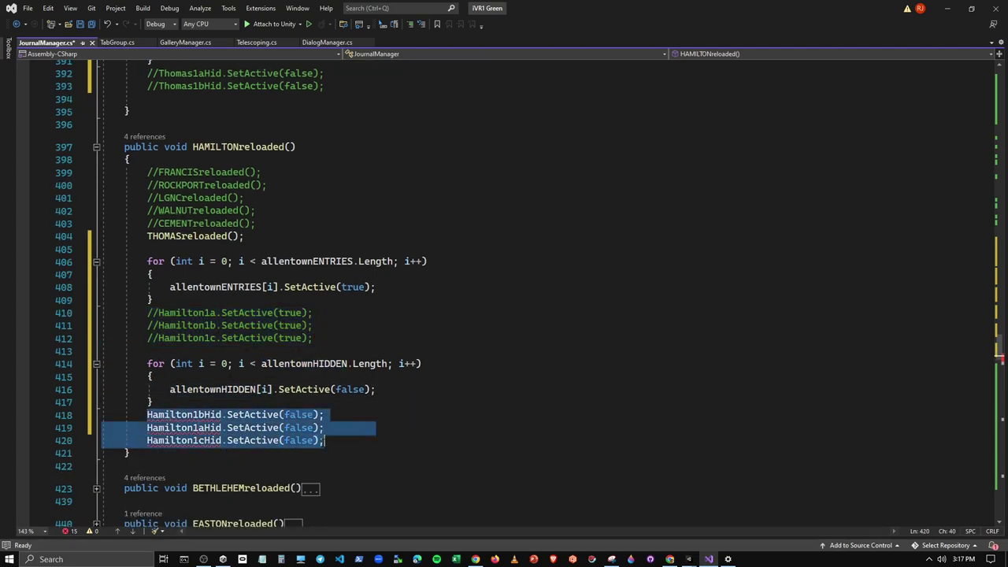
key("ctrl+k")
key("ctrl+c")
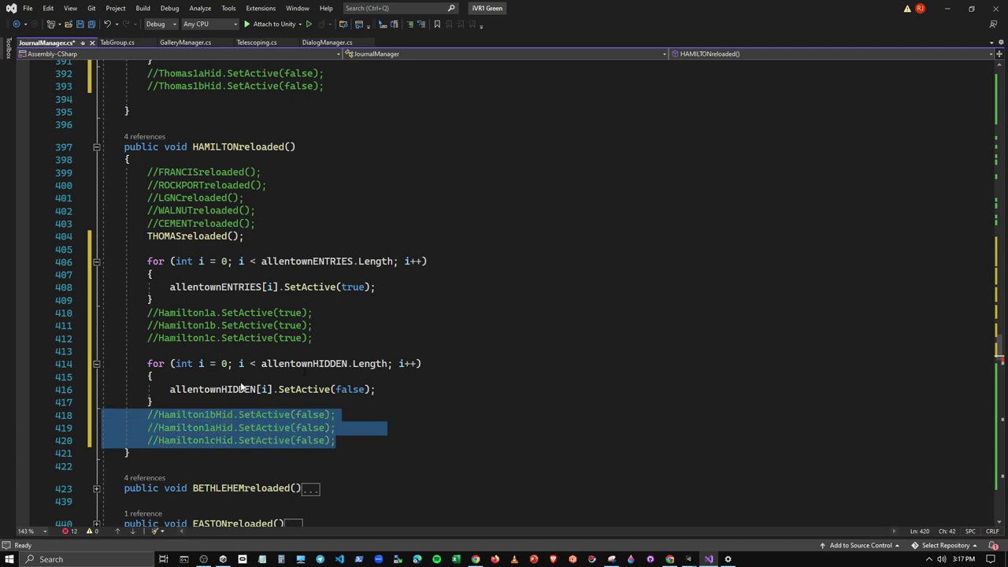
scroll(242, 386, "down", 4)
Step: Expand BETHLEHEMreloaded, add space after HAMILTONreloaded, and move the Bethlehem2 call beside Bethlehem1
left_click(95, 336)
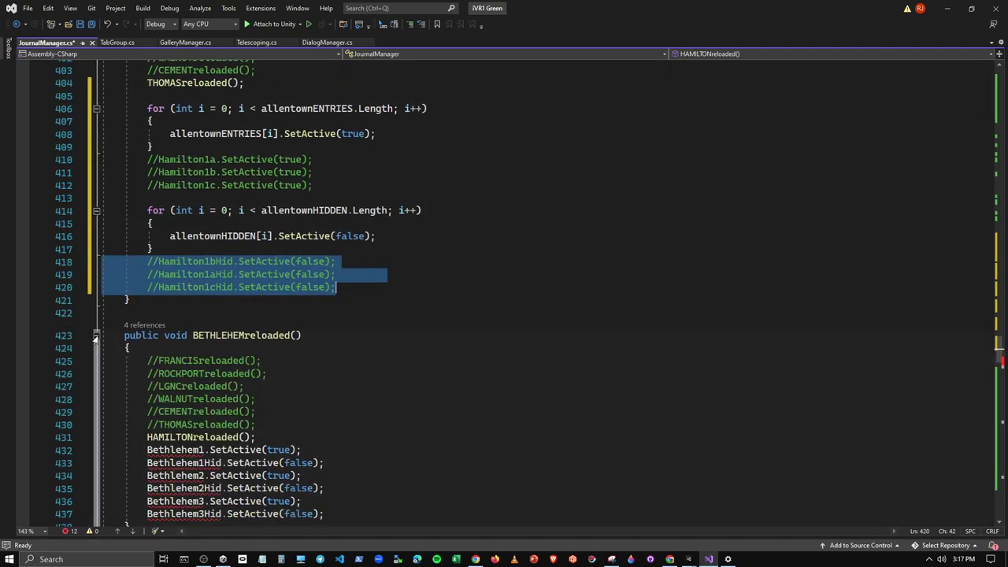
left_click(257, 437)
key("Return")
key("Return")
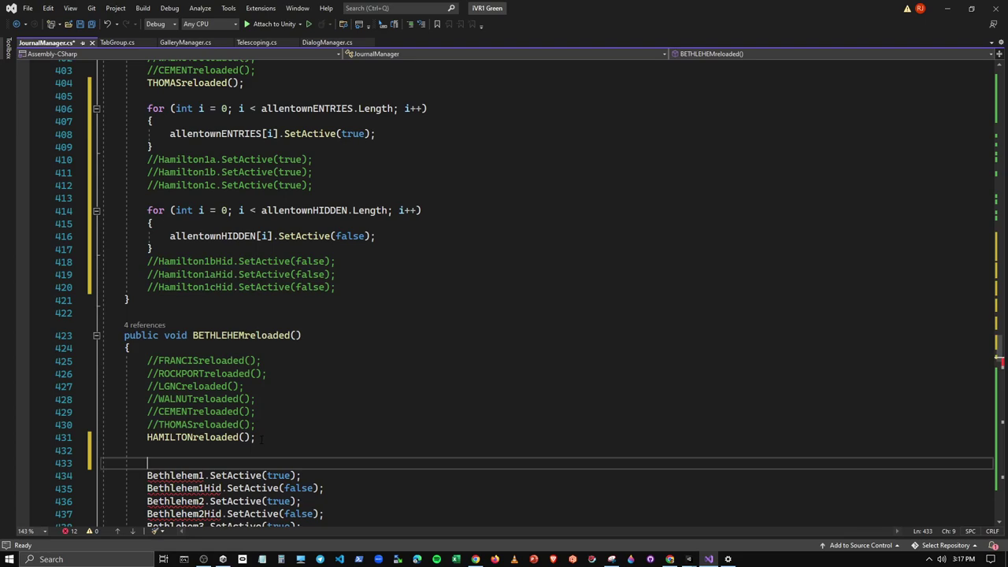
scroll(504, 292, "down", 2)
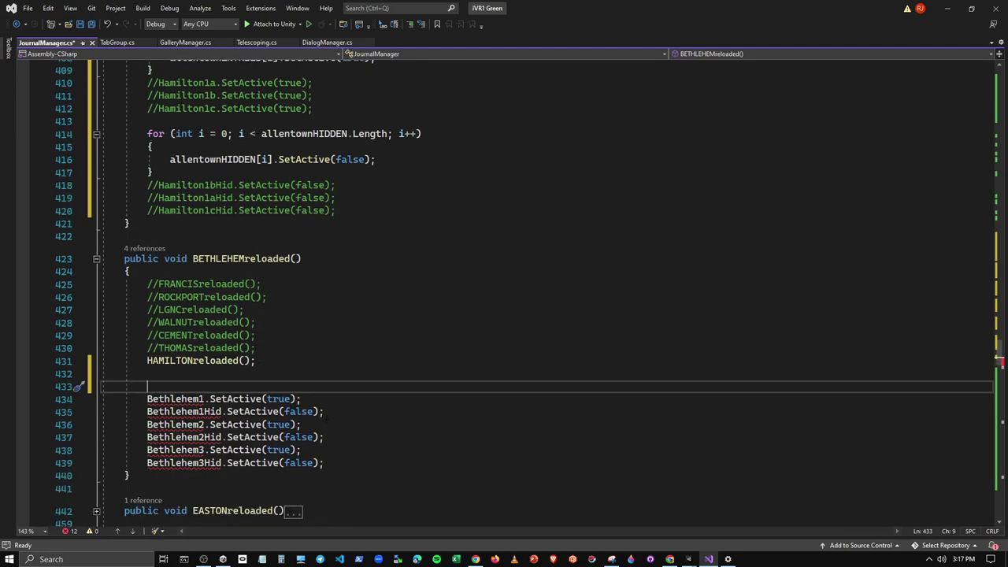
mouse_move(147, 411)
left_mouse_down()
mouse_move(325, 411)
mouse_move(280, 425)
mouse_move(147, 424)
left_mouse_up()
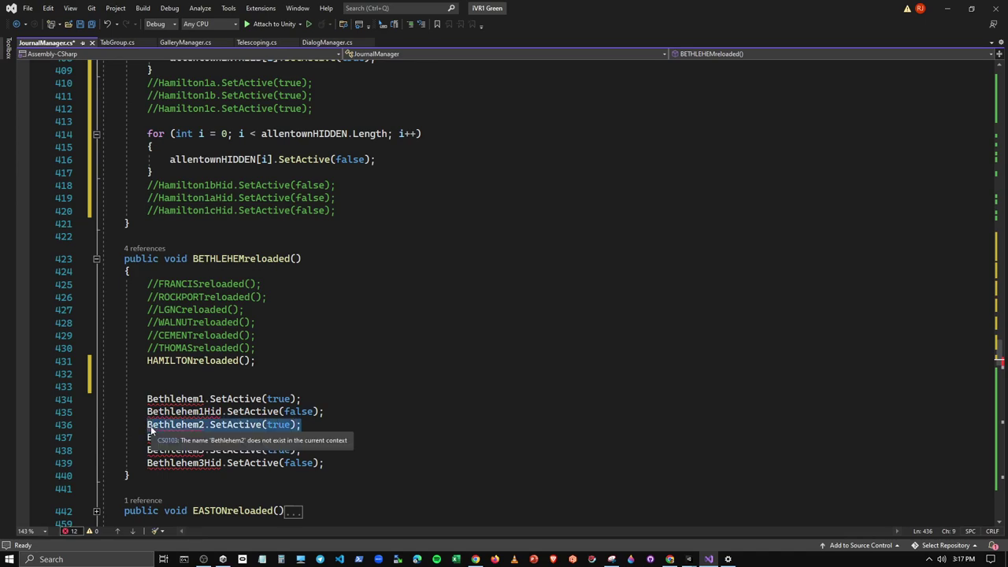
left_click_drag(323, 413, 300, 399)
left_click_drag(301, 450, 146, 449)
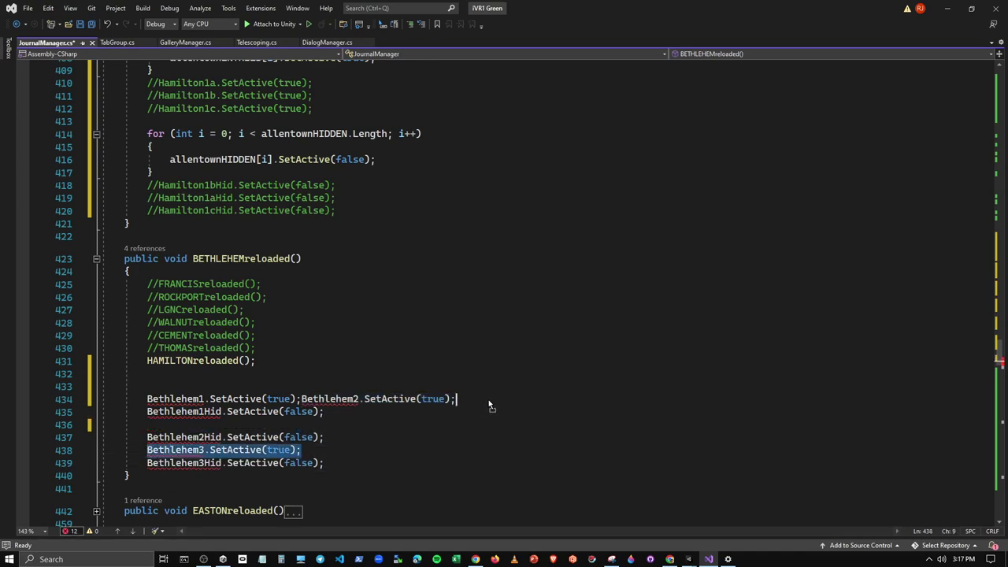
Step: Put Bethlehem1–3 activation calls on consecutive lines and remove blank lines between the hidden calls
left_click_drag(269, 449, 488, 399)
left_click(301, 399)
key("Return")
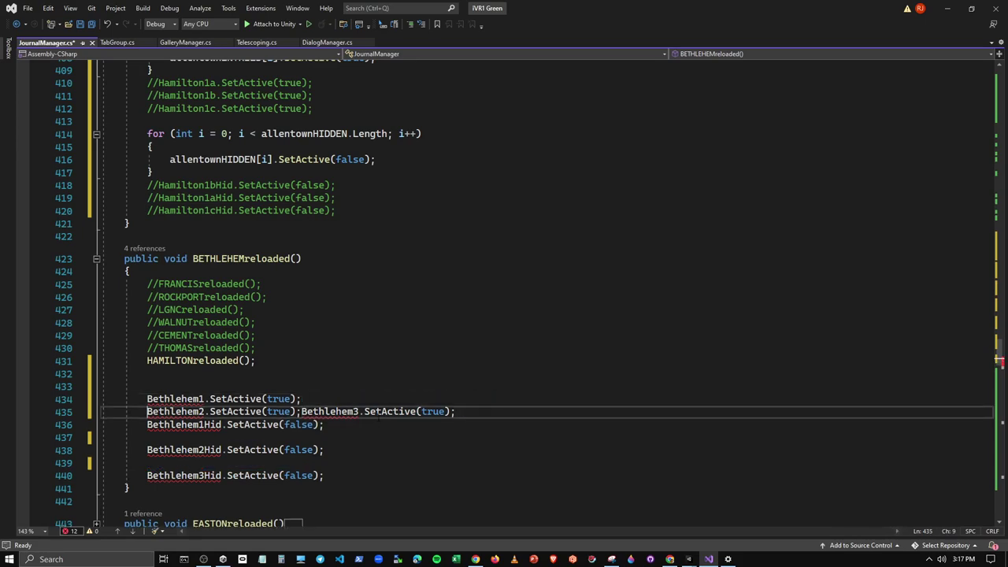
left_click(302, 411)
key("Return")
key("End")
key("Return")
key("Return")
key("Down")
key("End")
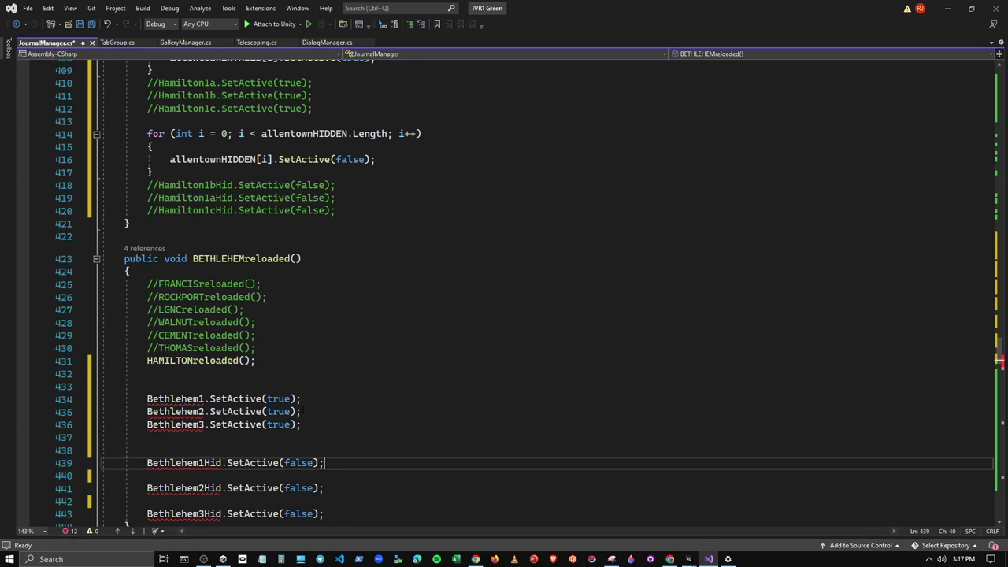
key("Delete")
key("Down")
key("Delete")
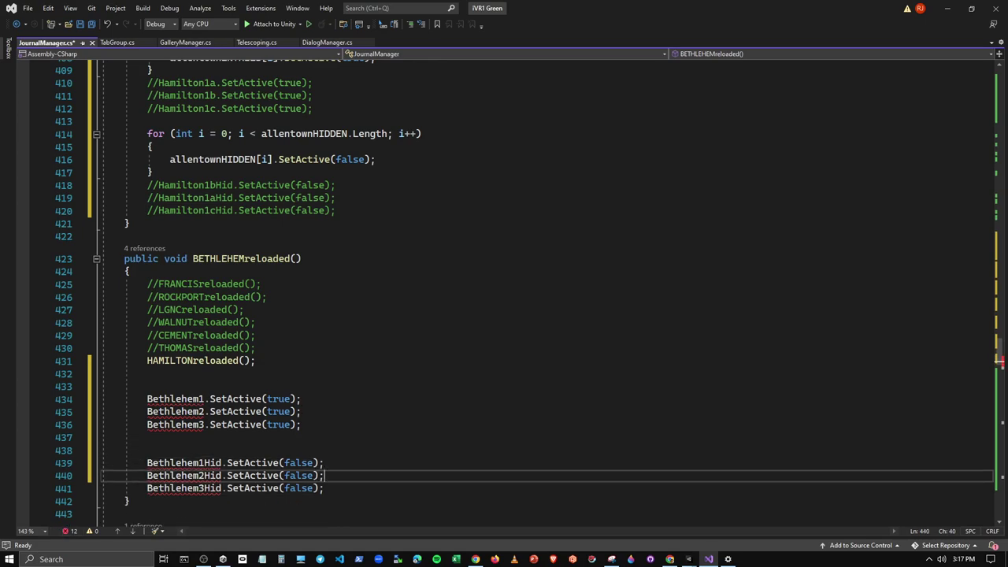
Step: Copy the allentownENTRIES and allentownHIDDEN for-loops into BETHLEHEMreloaded
scroll(79, 476, "up", 1)
left_click_drag(103, 69, 154, 108)
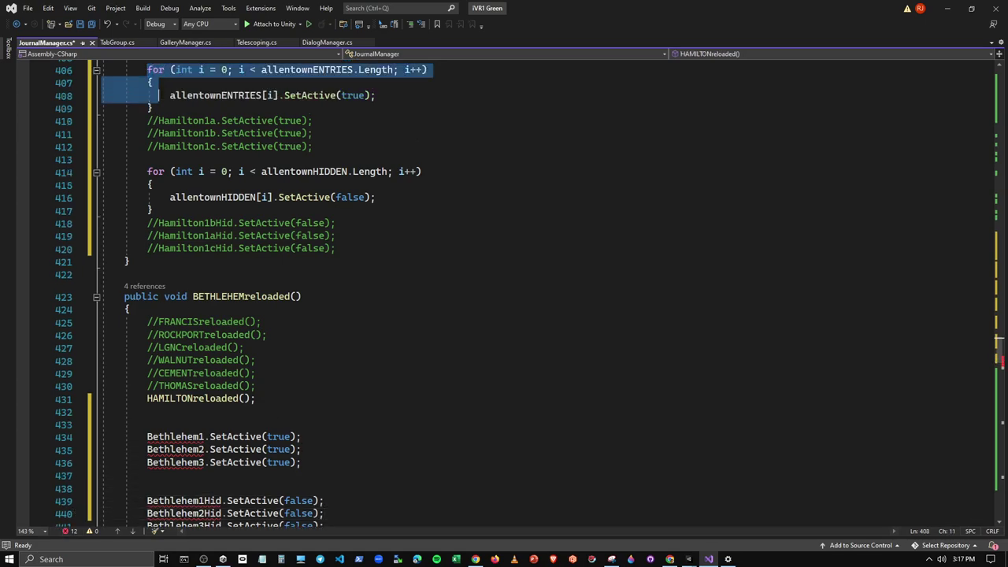
key("ctrl+c")
left_click(200, 423)
key("ctrl+v")
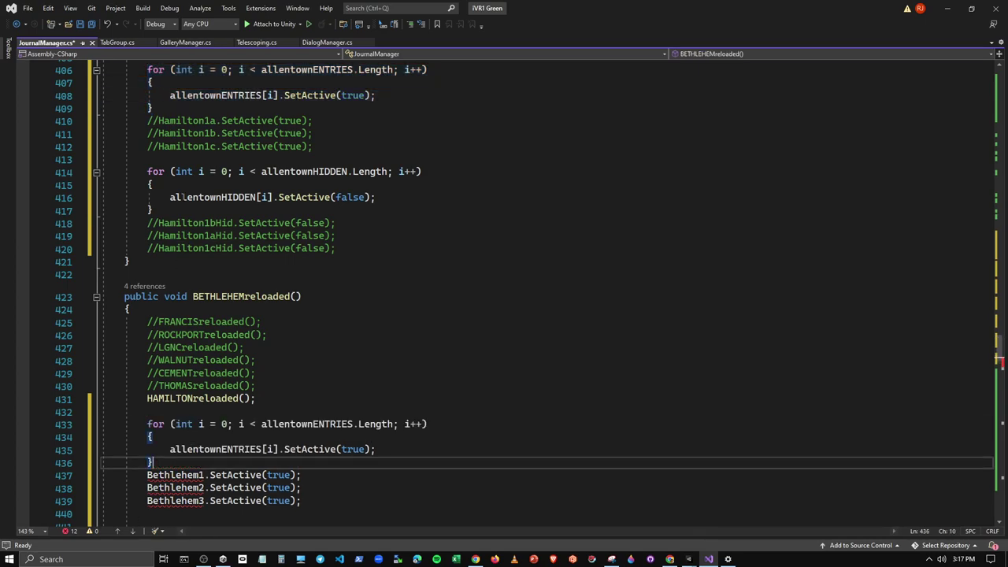
left_click_drag(102, 171, 154, 210)
scroll(155, 209, "down", 2)
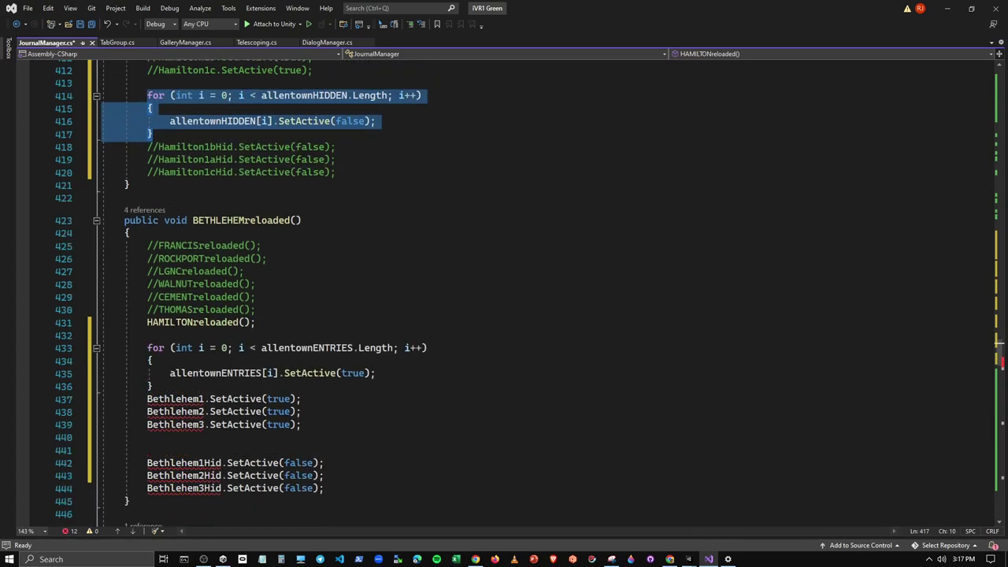
key("ctrl+c")
left_click(155, 450)
key("ctrl+v")
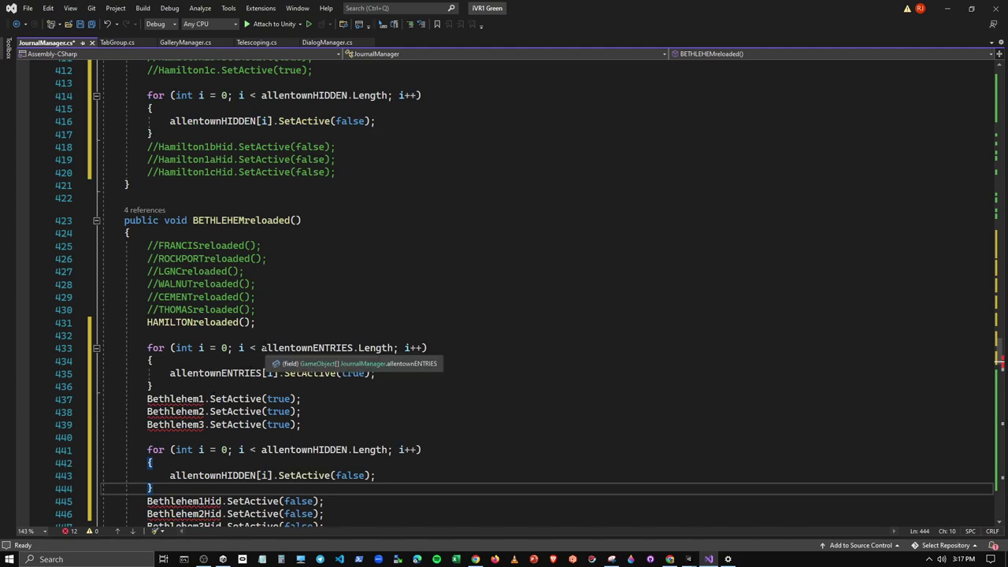
Step: Rename allentownENTRIES to bethlehemENTRIES in the first loop's header and body
left_click_drag(261, 347, 353, 348)
type("c")
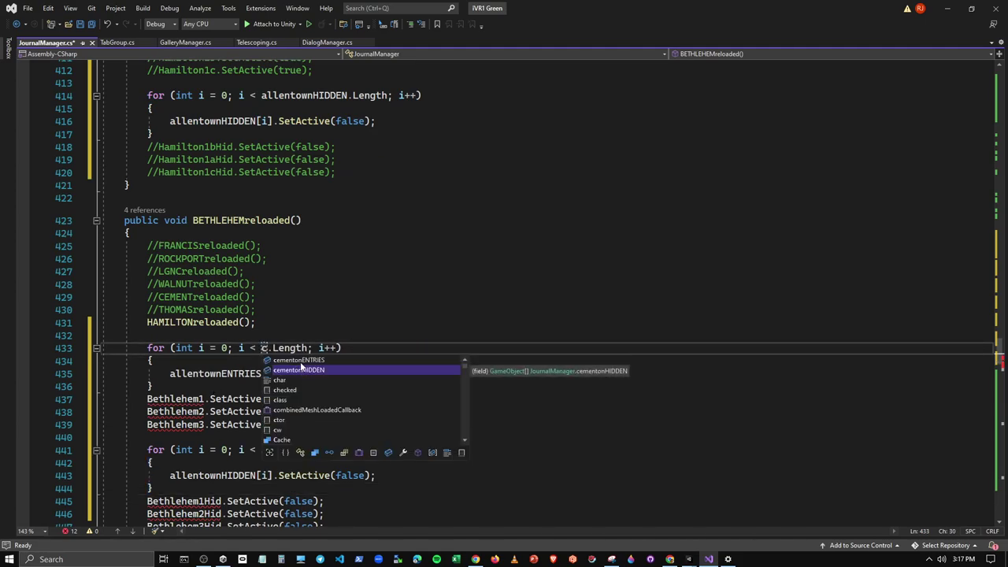
key("BackSpace")
type("b")
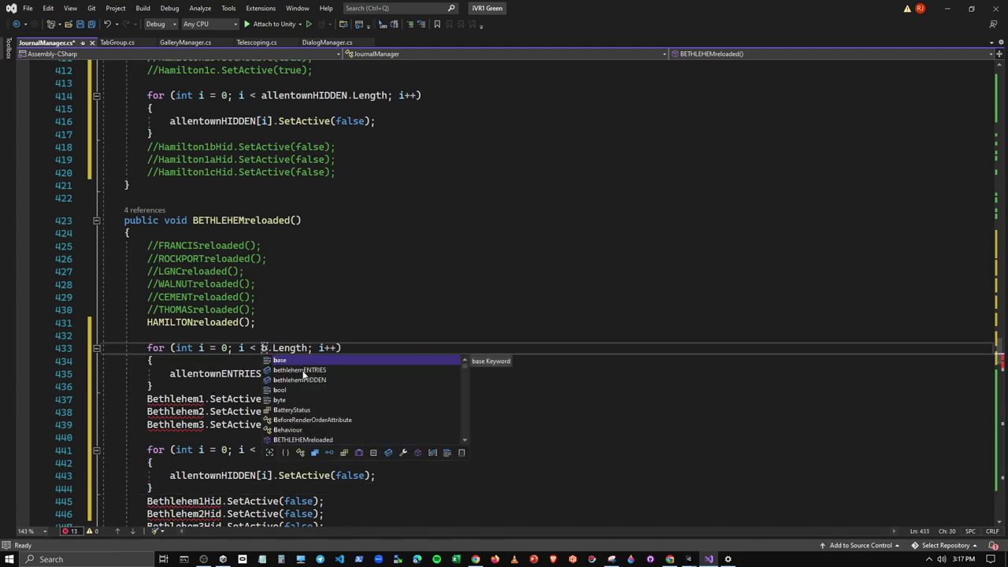
left_click(303, 370)
double_click(302, 370)
left_click_drag(169, 374, 277, 374)
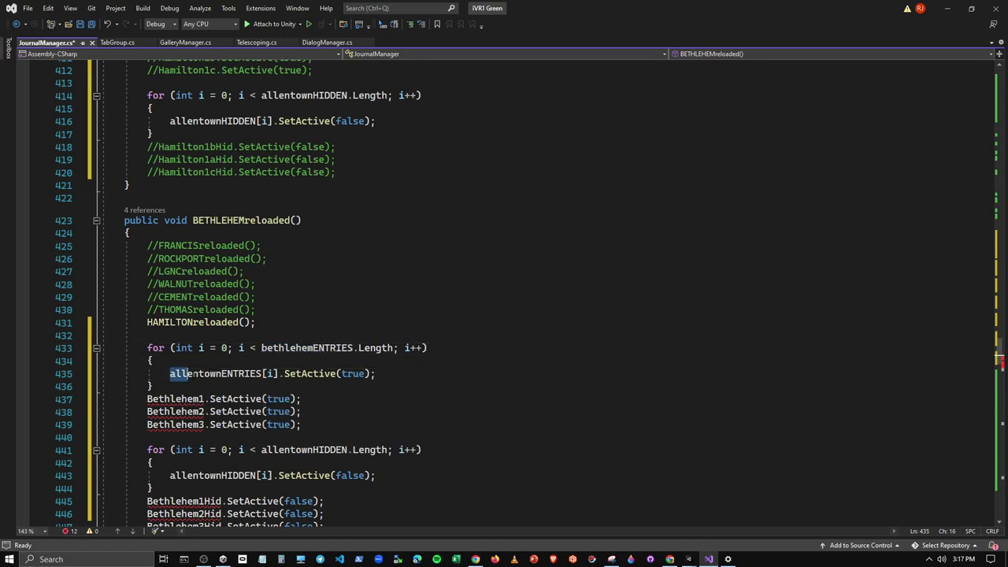
type("b")
double_click(231, 395)
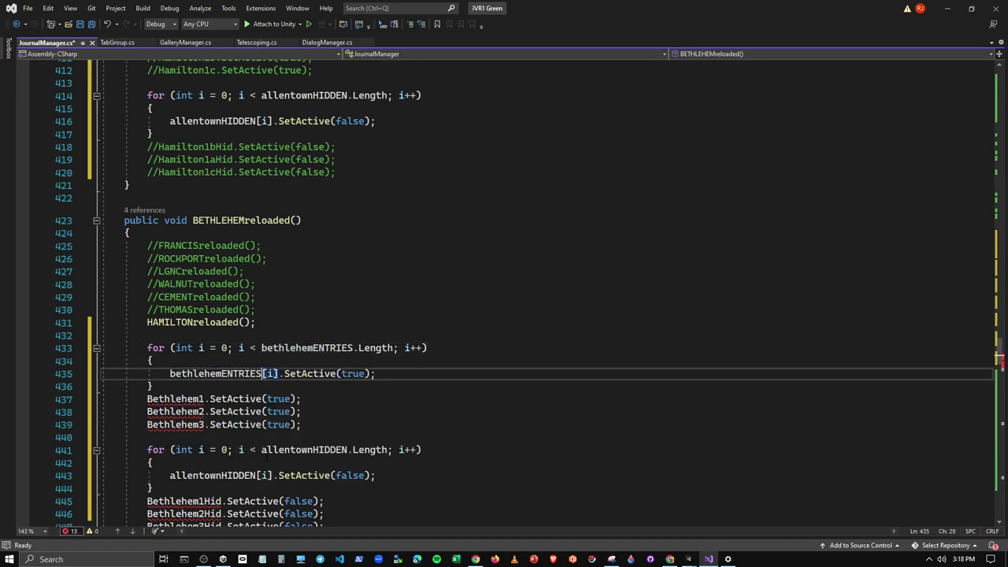
Step: Rename allentownHIDDEN to bethlehemHIDDEN in the second loop's header and body
double_click(304, 450)
type("b")
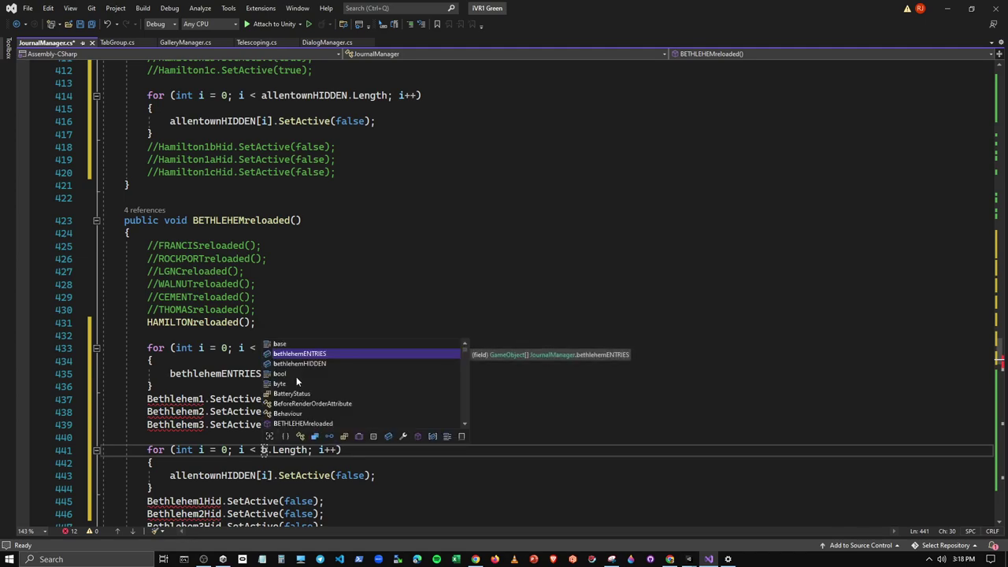
double_click(299, 364)
left_click_drag(170, 475, 253, 475)
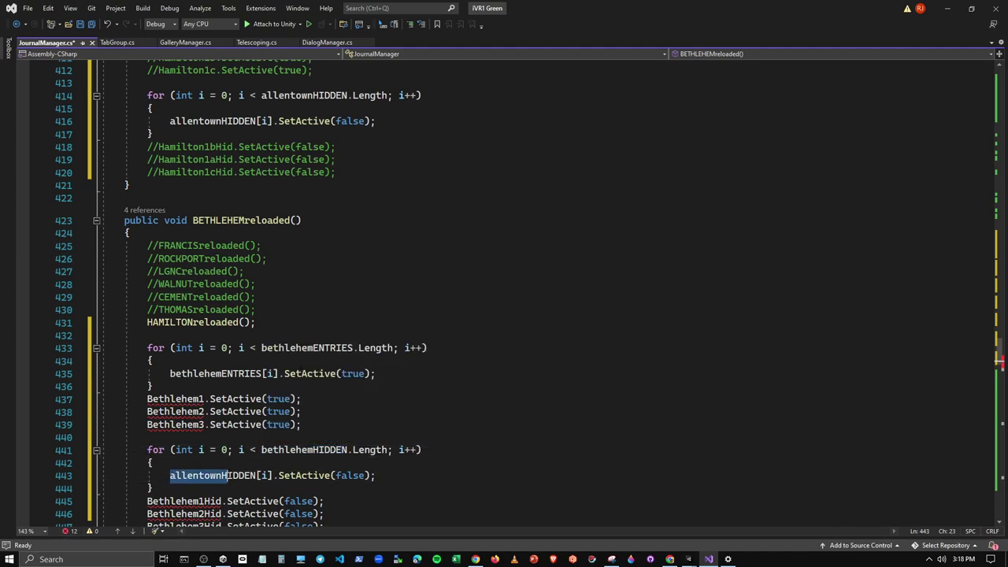
type("b")
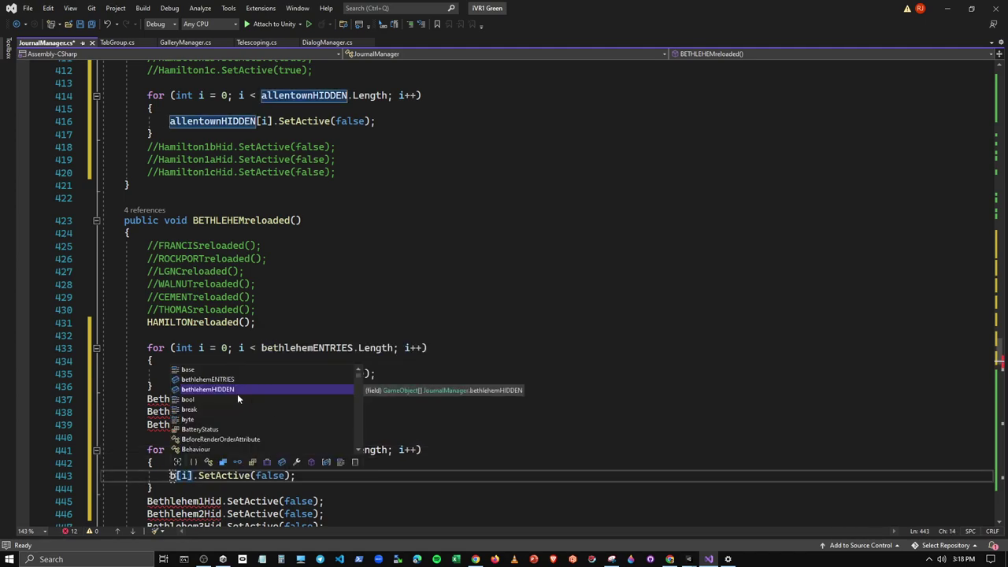
double_click(230, 390)
Step: Comment out the individual Bethlehem activation lines and the three Bethlehem hidden-object lines
scroll(230, 391, "down", 1)
left_click_drag(301, 386, 118, 360)
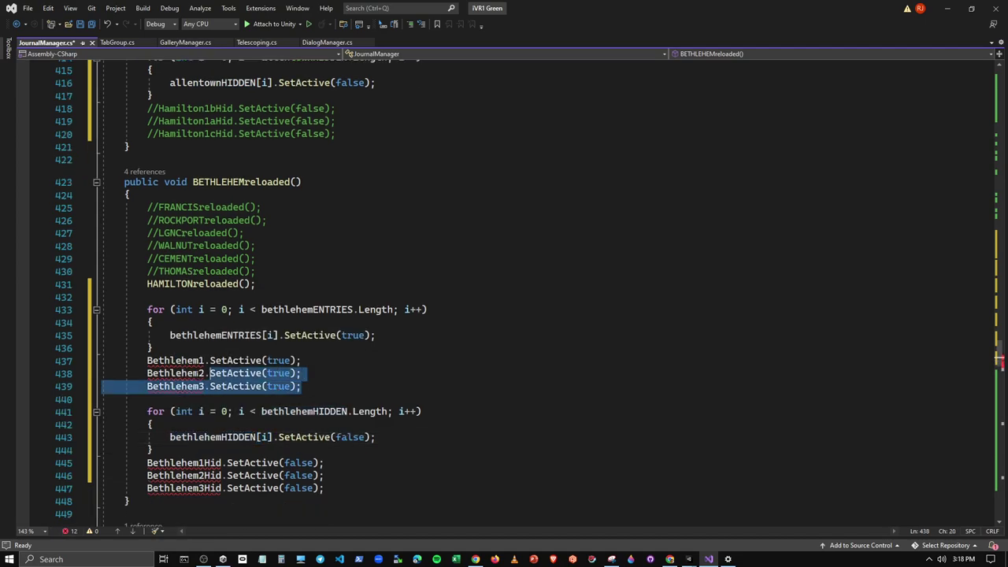
key("ctrl+k")
key("ctrl+c")
left_click_drag(323, 488, 122, 470)
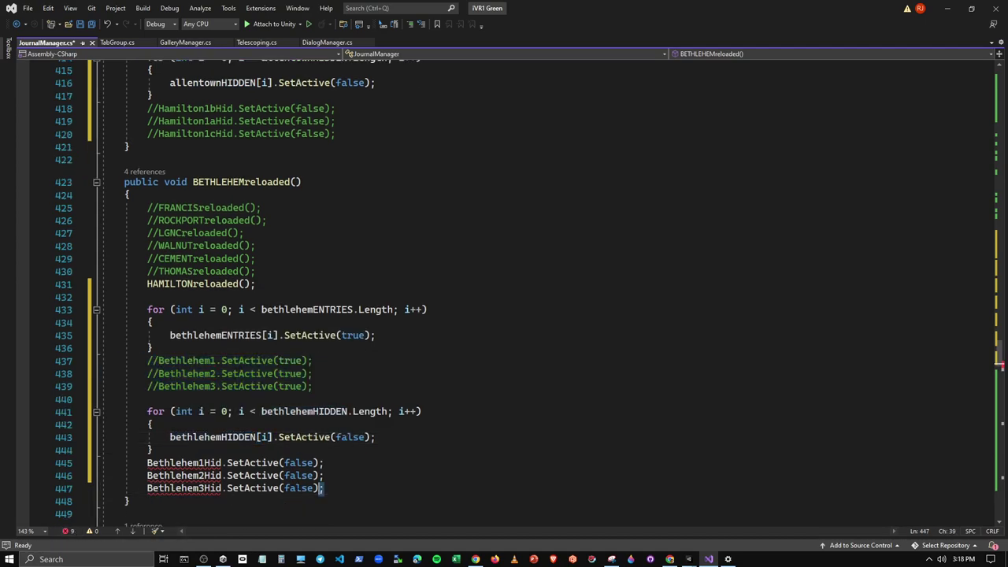
key("ctrl+k")
key("ctrl+c")
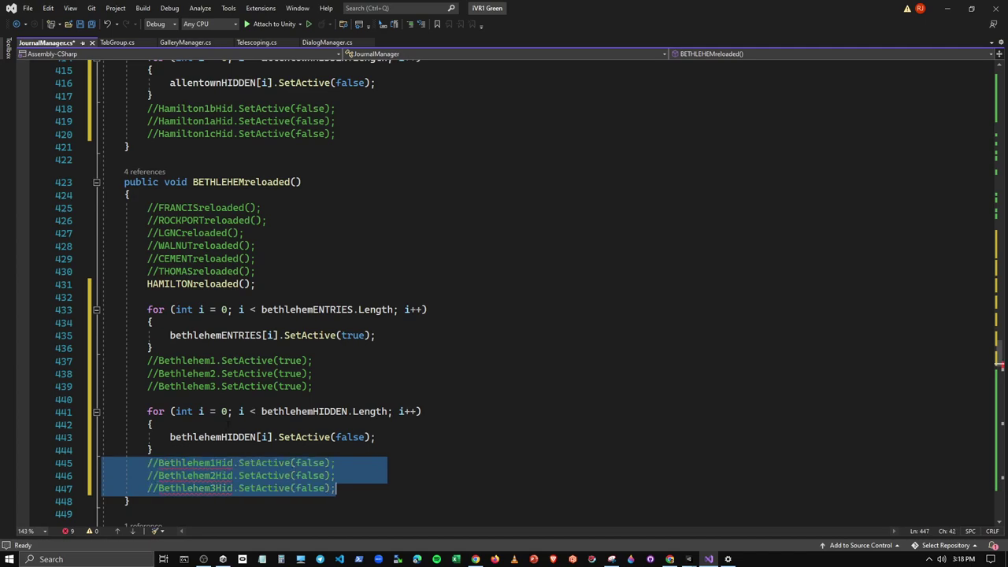
scroll(230, 420, "down", 2)
scroll(151, 359, "down", 3)
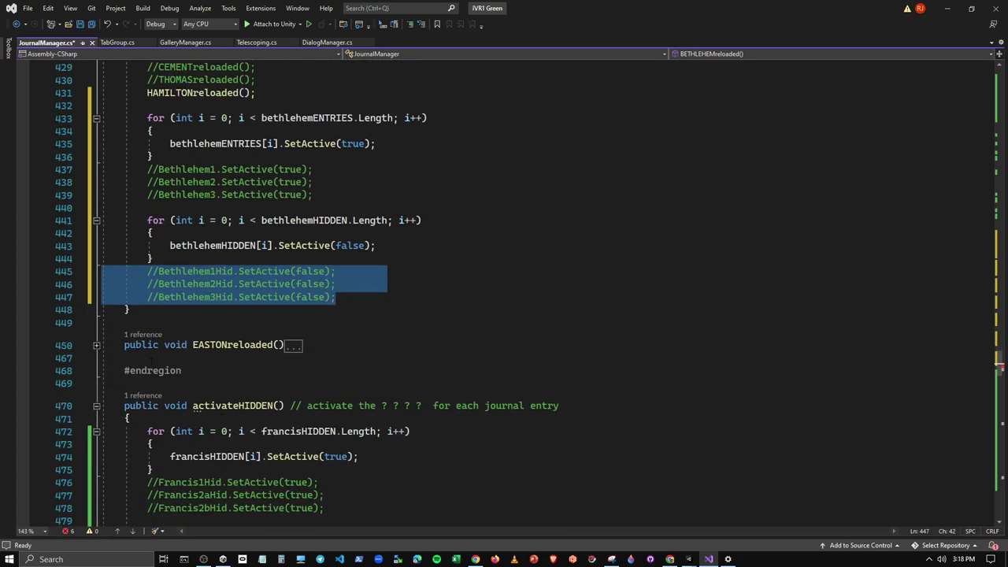
Step: Expand EASTONreloaded, add space after BETHLEHEMreloaded, and move Easton2 and Easton3 beside Easton1
left_click(95, 345)
scroll(95, 351, "down", 1)
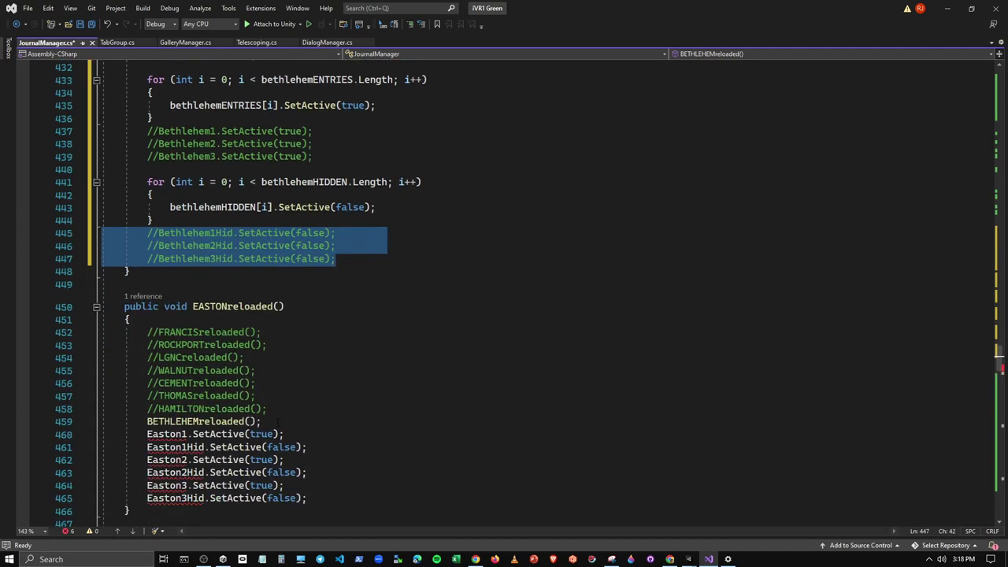
left_click(277, 423)
key("Return")
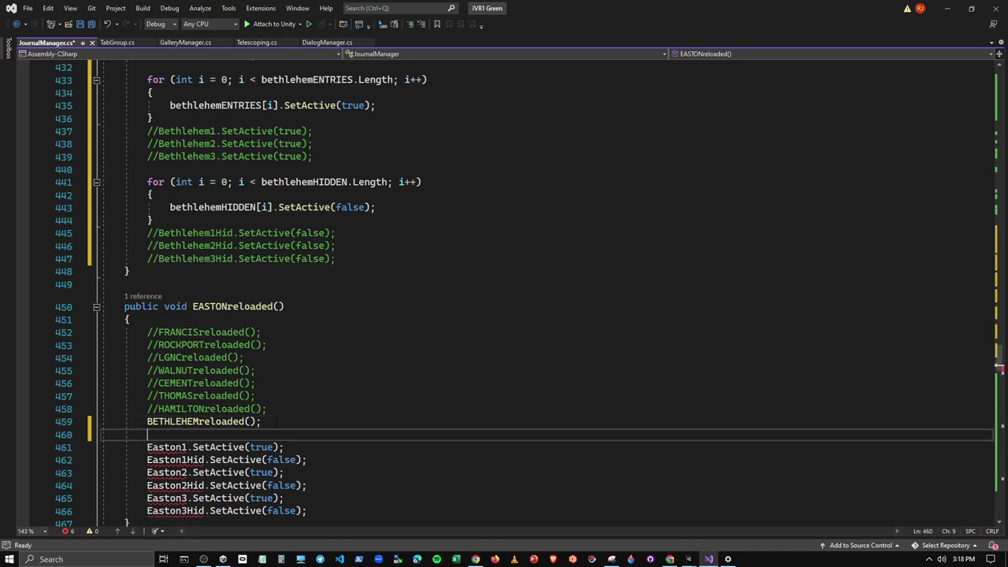
key("Return")
left_click(293, 461)
scroll(360, 376, "down", 2)
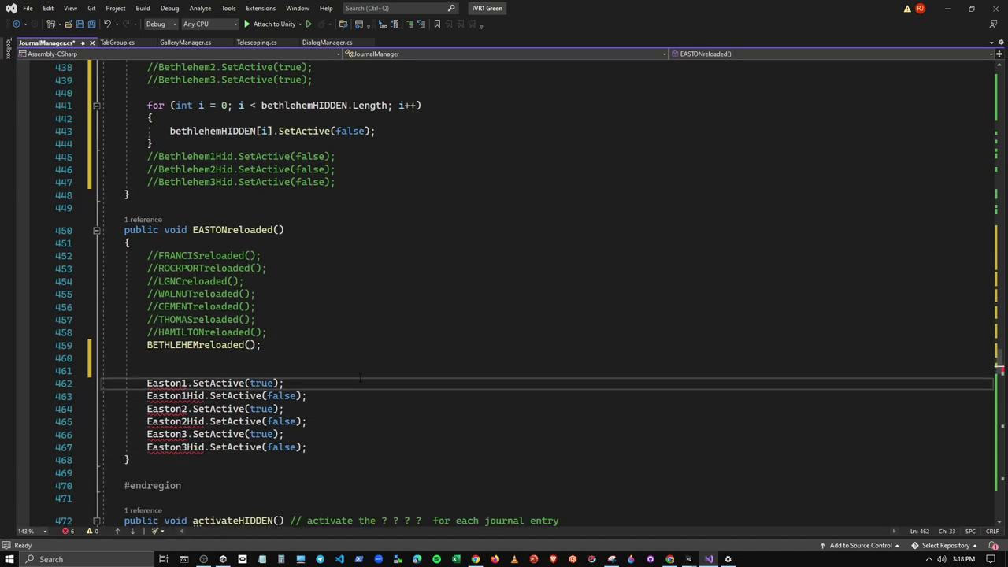
key("Return")
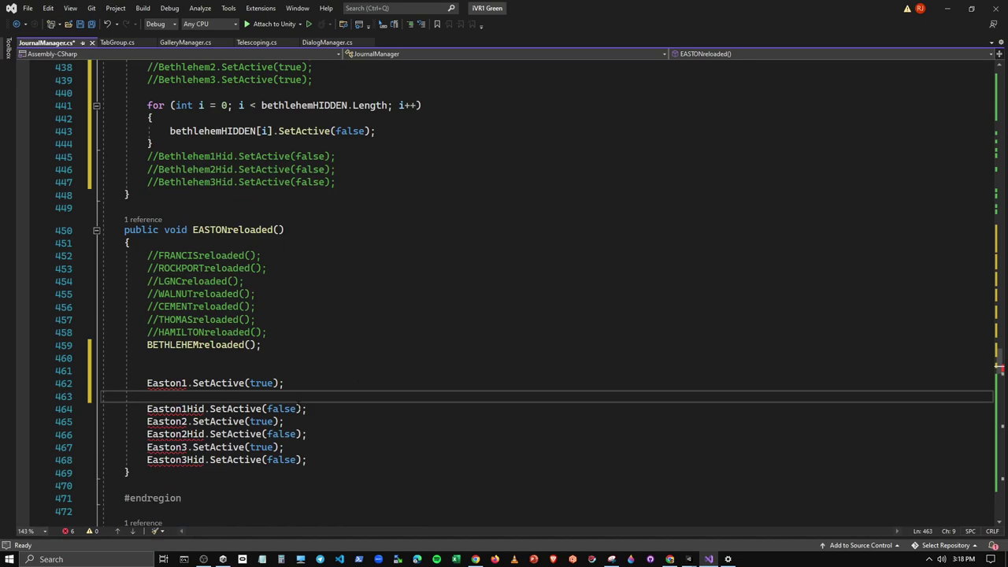
left_click(285, 422)
key("shift+Home")
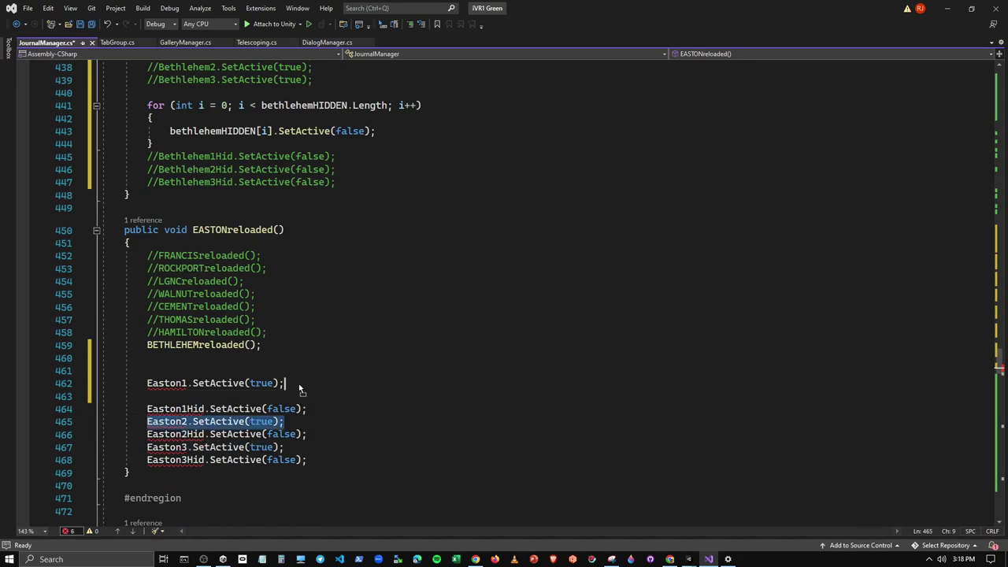
left_click_drag(220, 421, 300, 389)
mouse_move(283, 447)
left_mouse_down()
mouse_move(150, 446)
mouse_move(452, 386)
left_mouse_up()
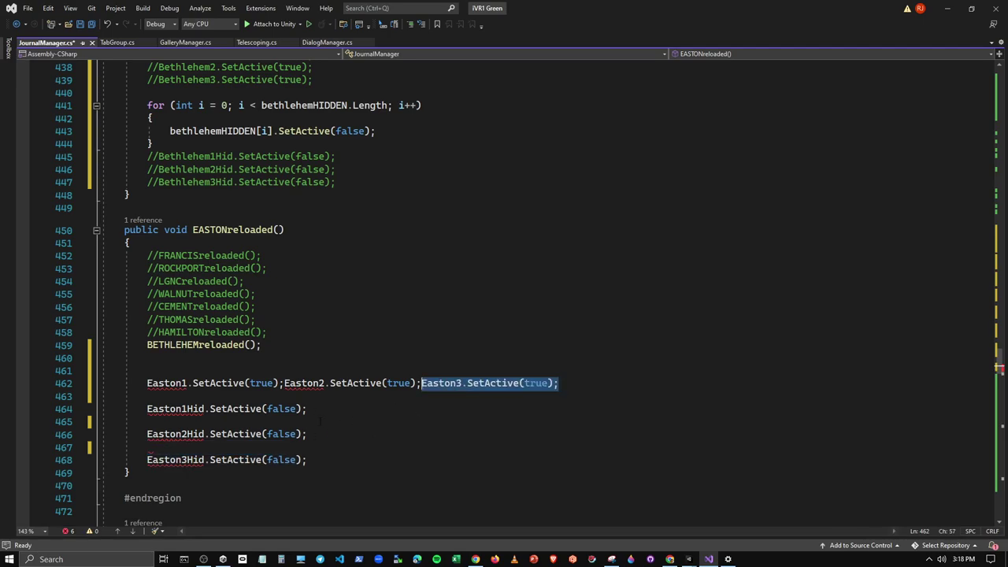
Step: Remove blank lines among the Easton hidden calls and give Easton2 and Easton3 their own lines
left_click(316, 408)
key("Delete")
key("Down")
key("Delete")
key("Up")
key("Up")
key("Up")
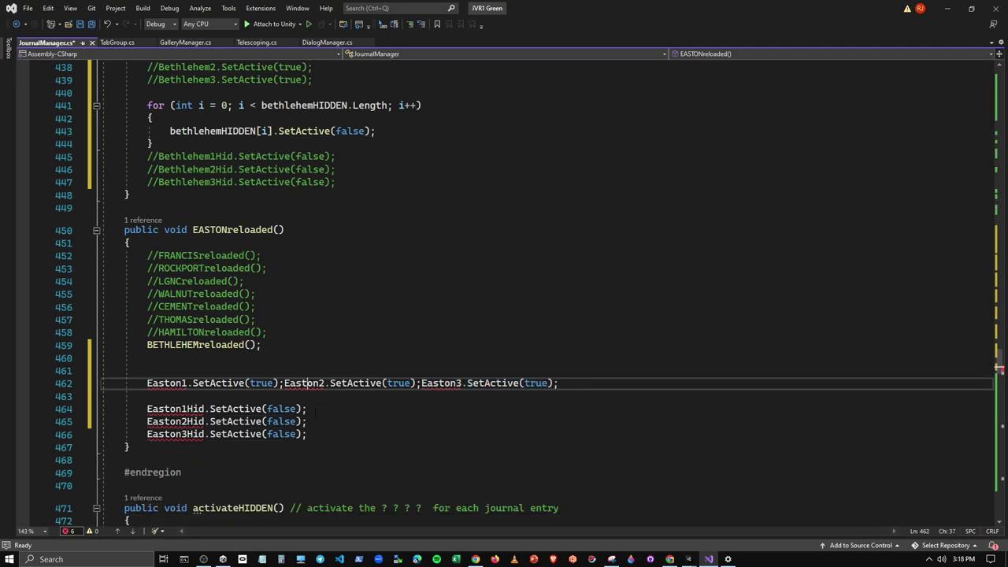
key("Return")
key("End")
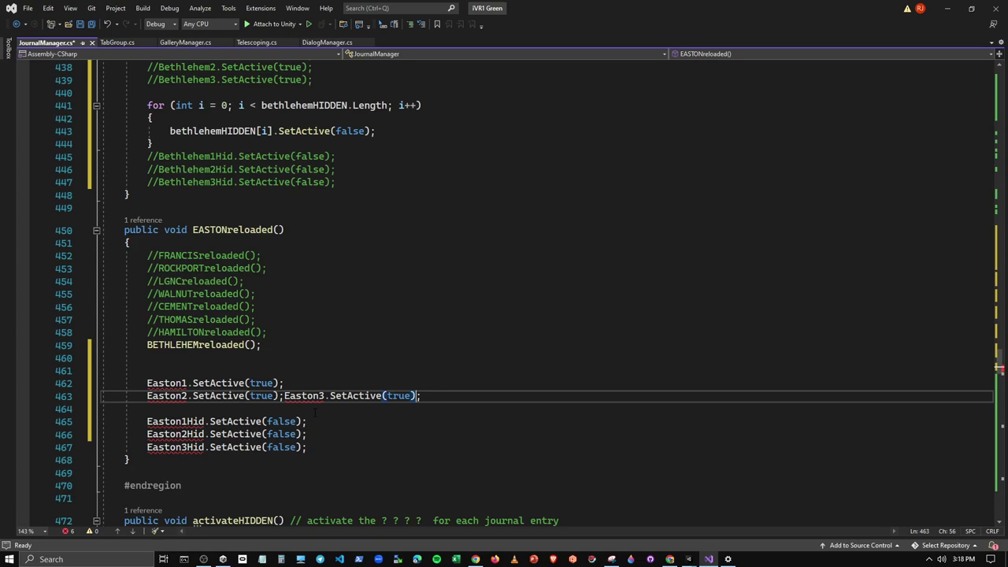
left_click(279, 396)
key("Return")
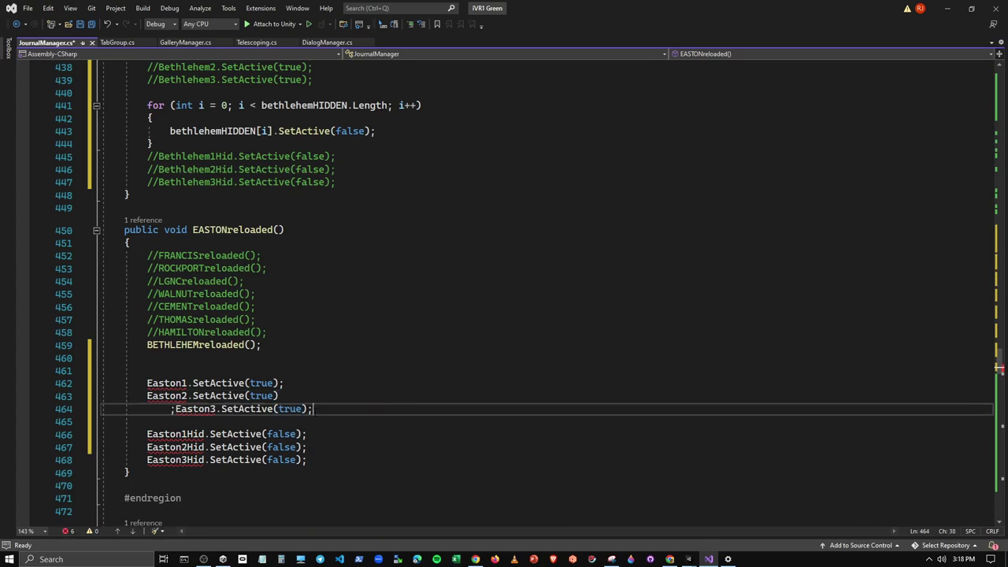
key("ctrl+z")
key("Return")
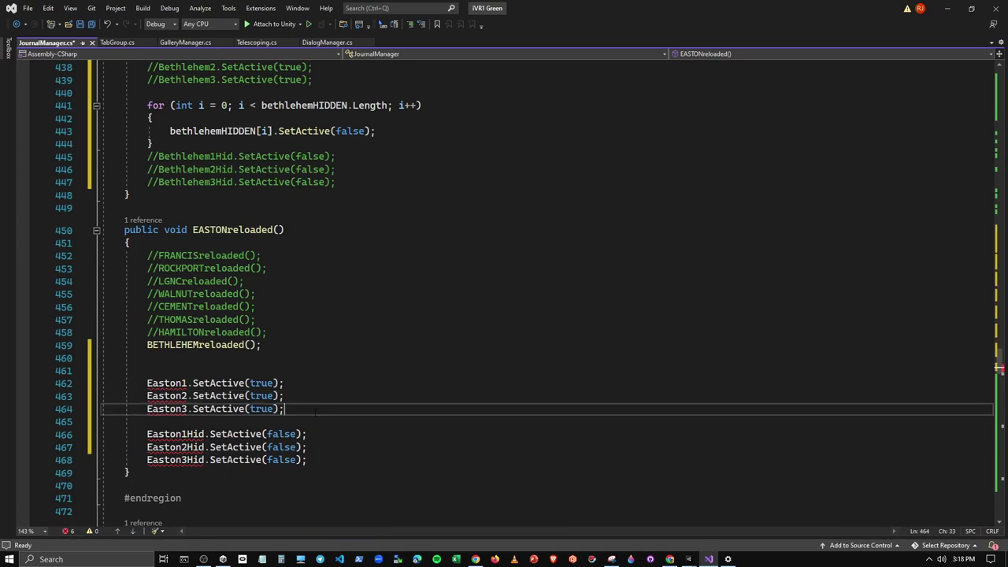
key("End")
key("Return")
Step: Copy the bethlehemENTRIES and bethlehemHIDDEN for-loops into EASTONreloaded()
scroll(998, 367, "up", 4)
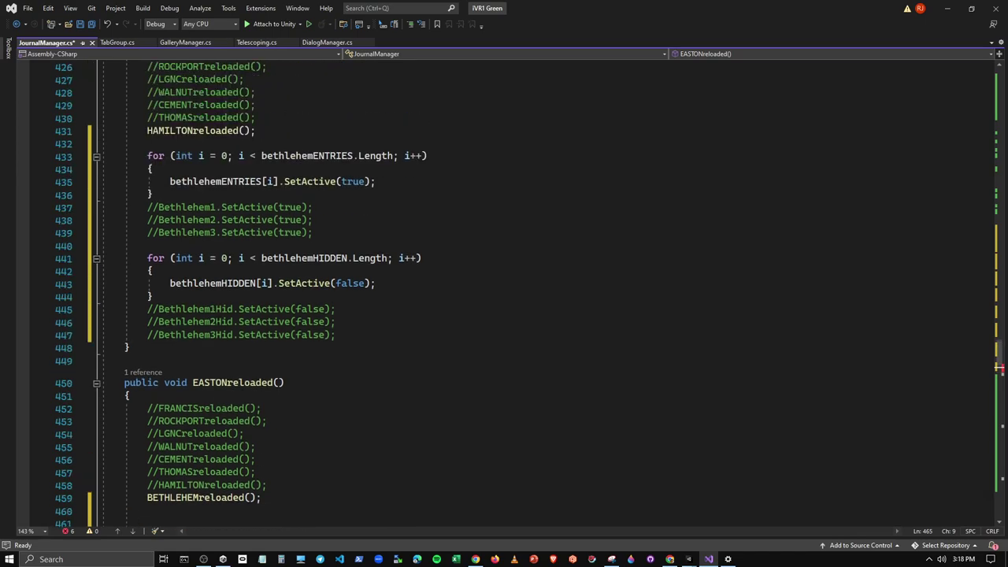
left_click_drag(147, 155, 154, 194)
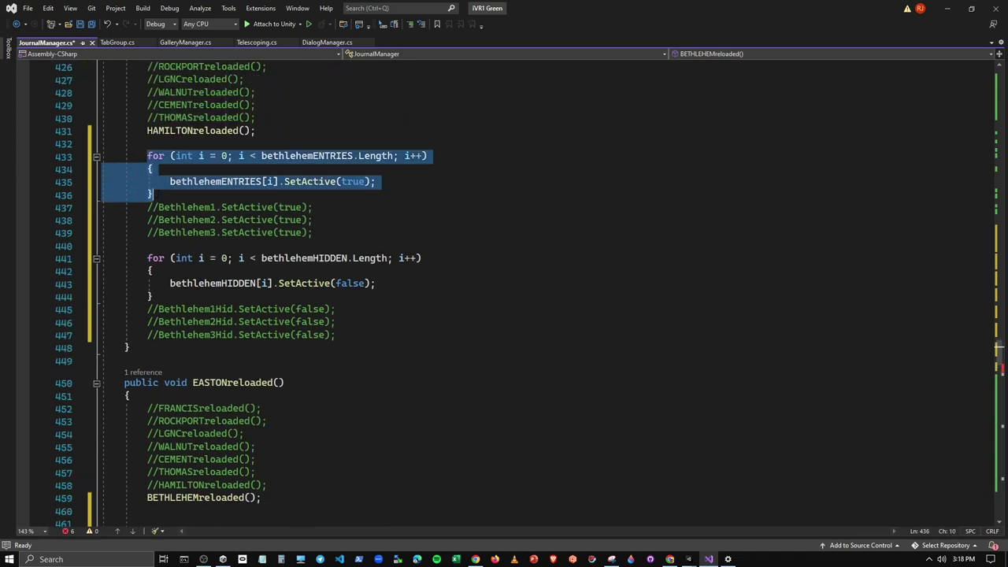
scroll(998, 349, "down", 2)
key("ctrl+c")
scroll(998, 349, "down", 1)
left_click(147, 409)
key("ctrl+v")
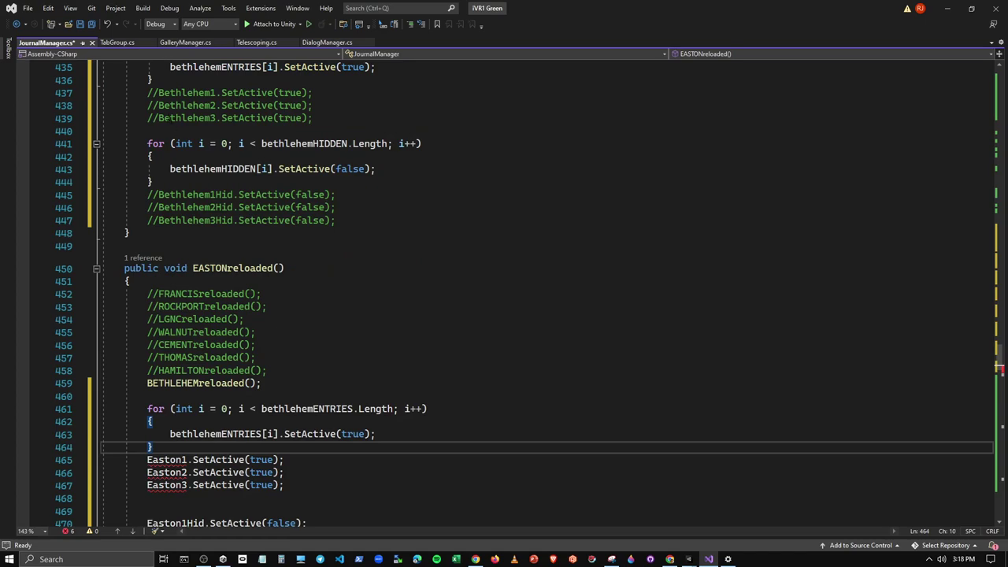
left_click_drag(147, 143, 153, 181)
scroll(154, 181, "down", 3)
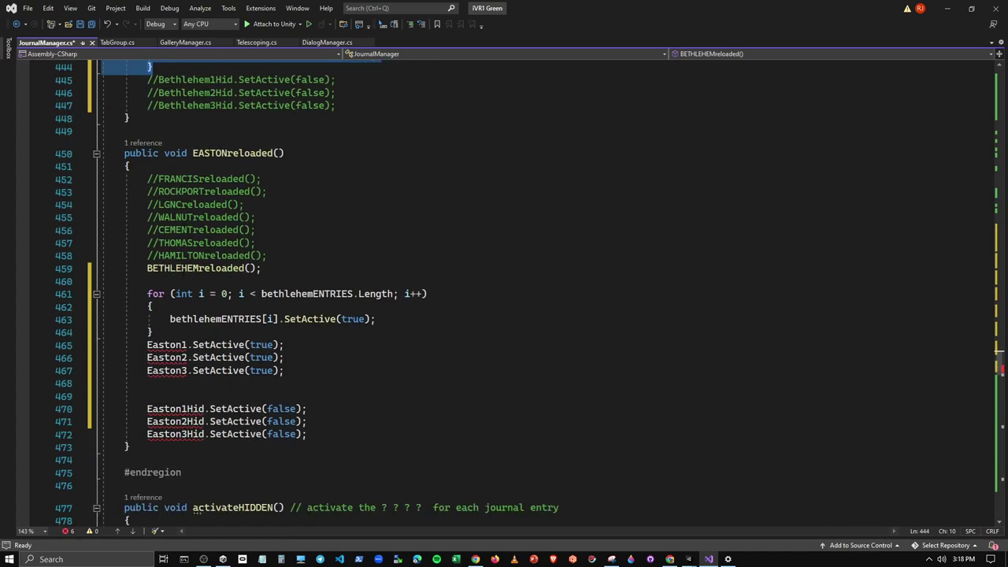
key("ctrl+c")
left_click(161, 395)
key("ctrl+v")
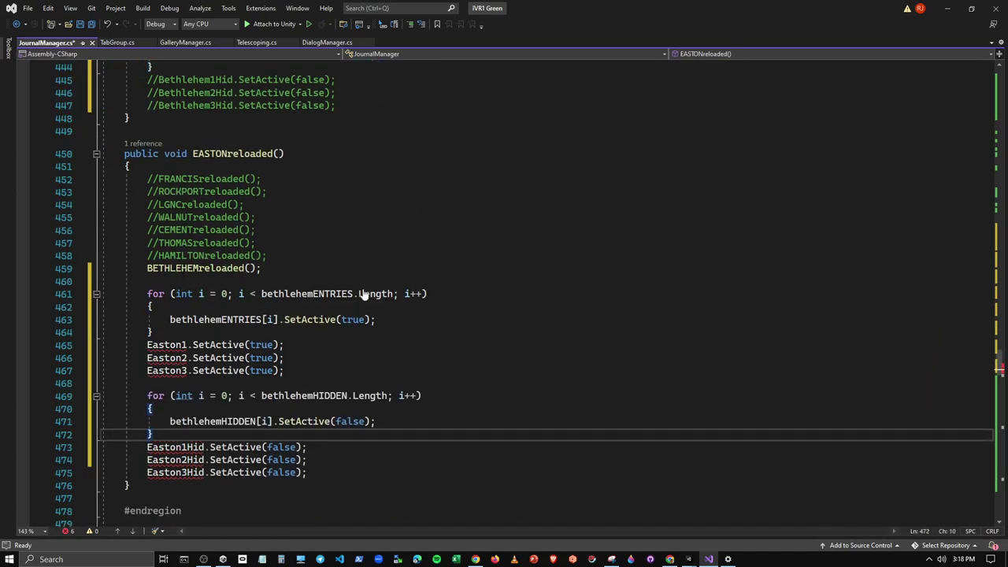
Step: Rename the arrays in both pasted loops to eastonENTRIES and eastonHIDDEN
left_click_drag(354, 294, 302, 297)
double_click(262, 295)
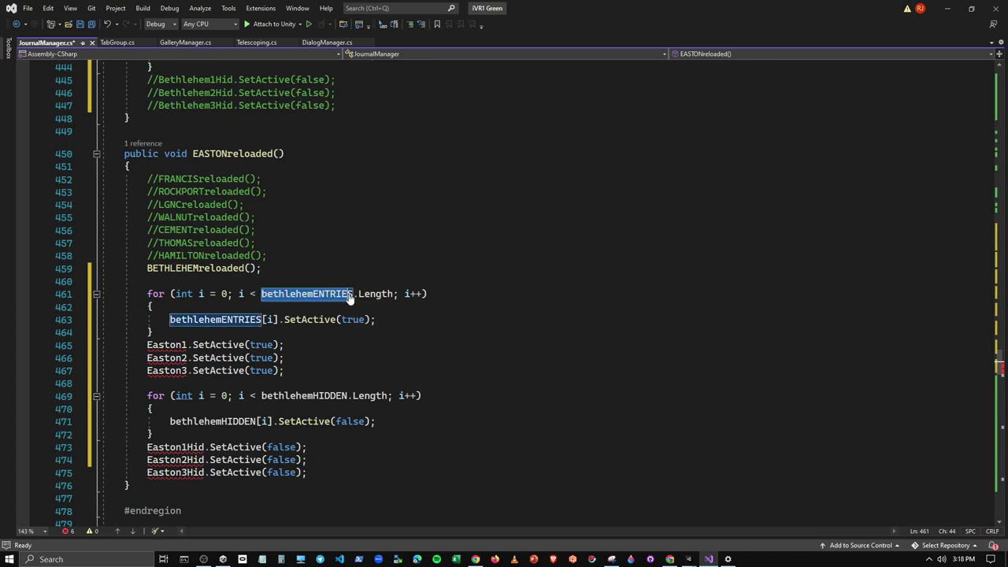
key("BackSpace")
type("e")
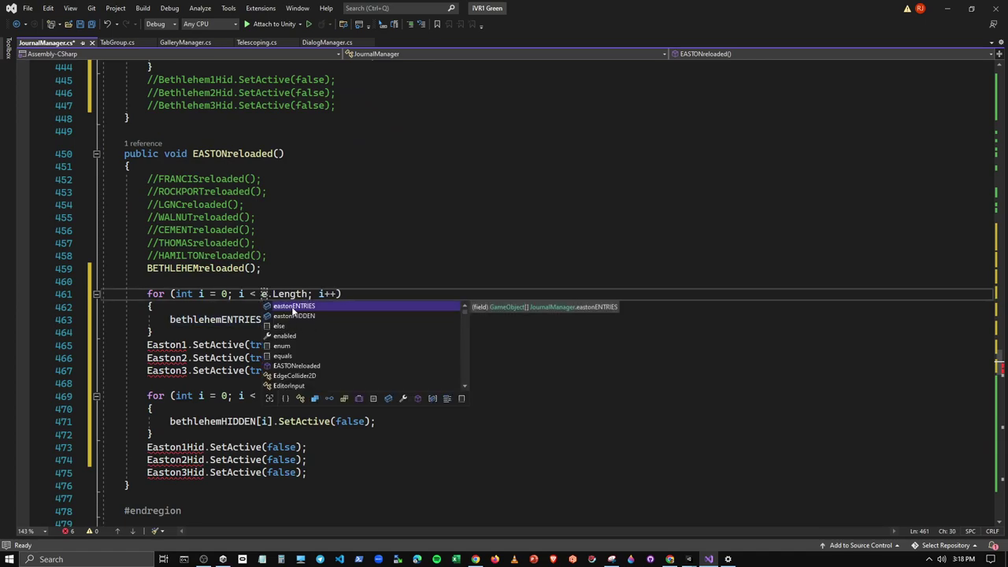
key("Tab")
left_click_drag(170, 319, 264, 319)
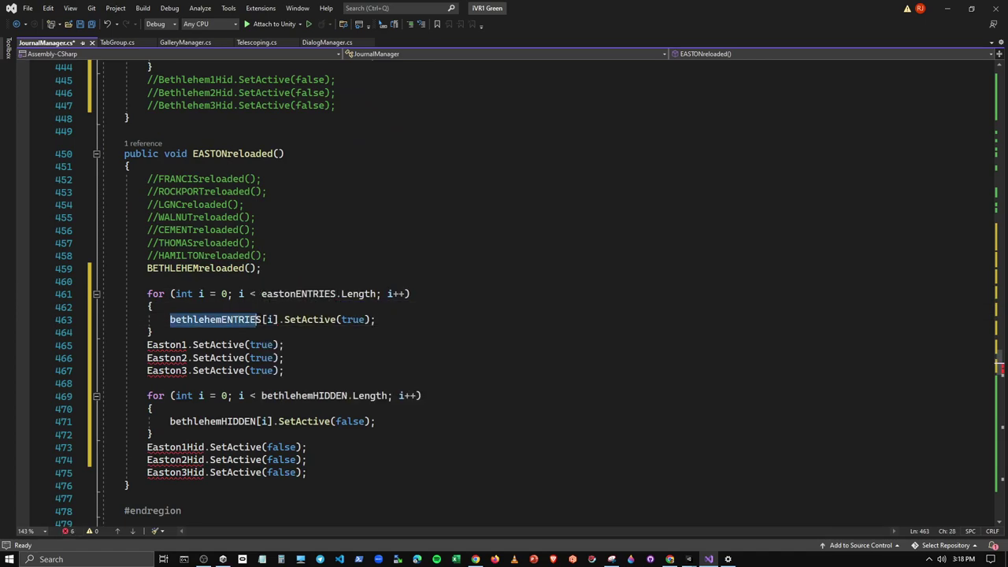
type("e")
key("Tab")
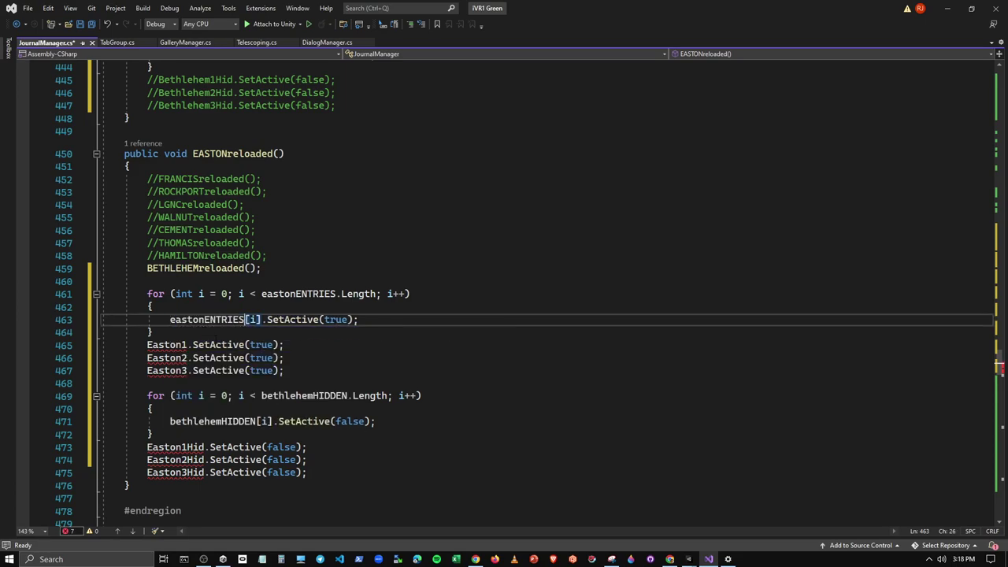
left_click_drag(260, 395, 347, 396)
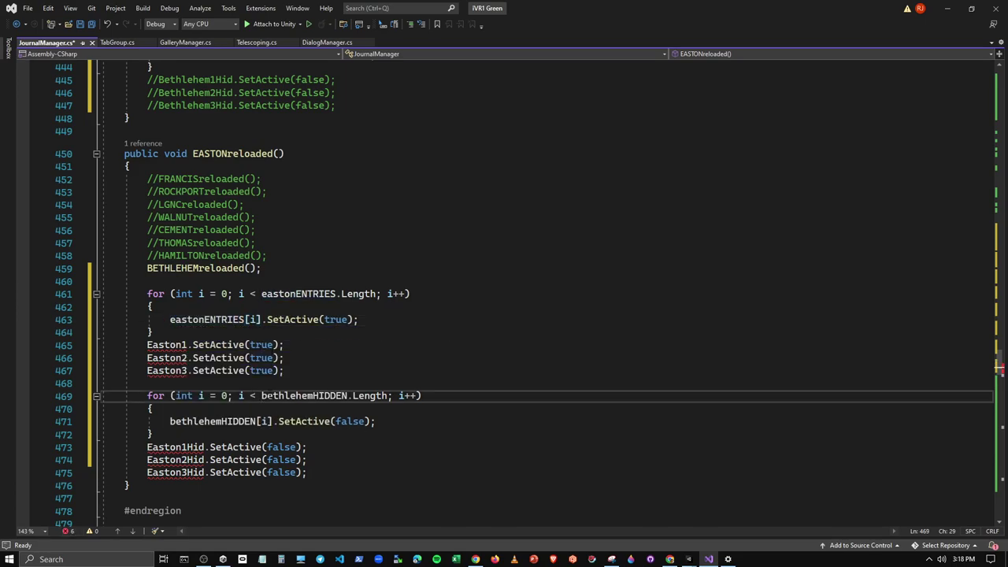
type("e")
key("Tab")
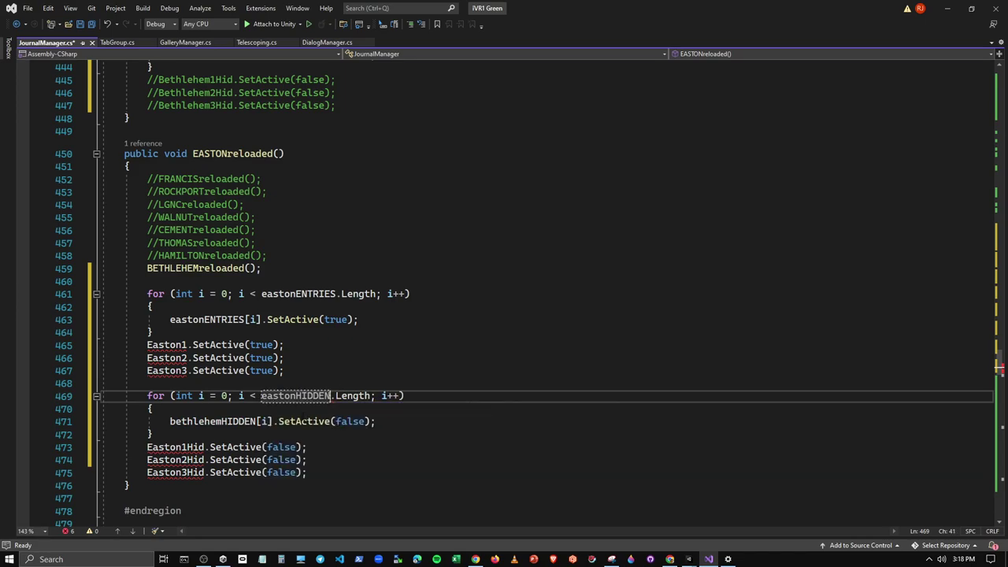
left_click_drag(170, 421, 256, 421)
type("e")
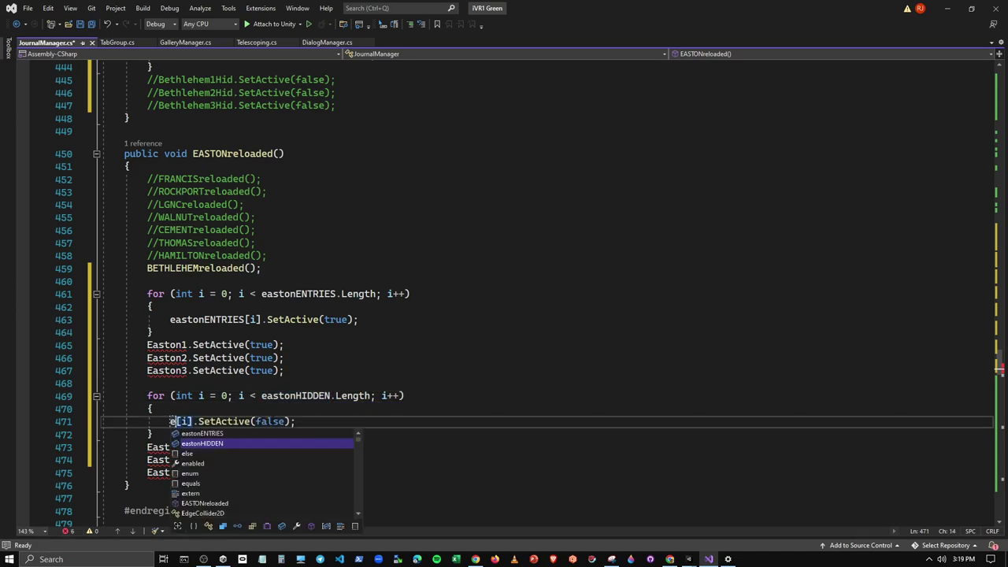
key("Tab")
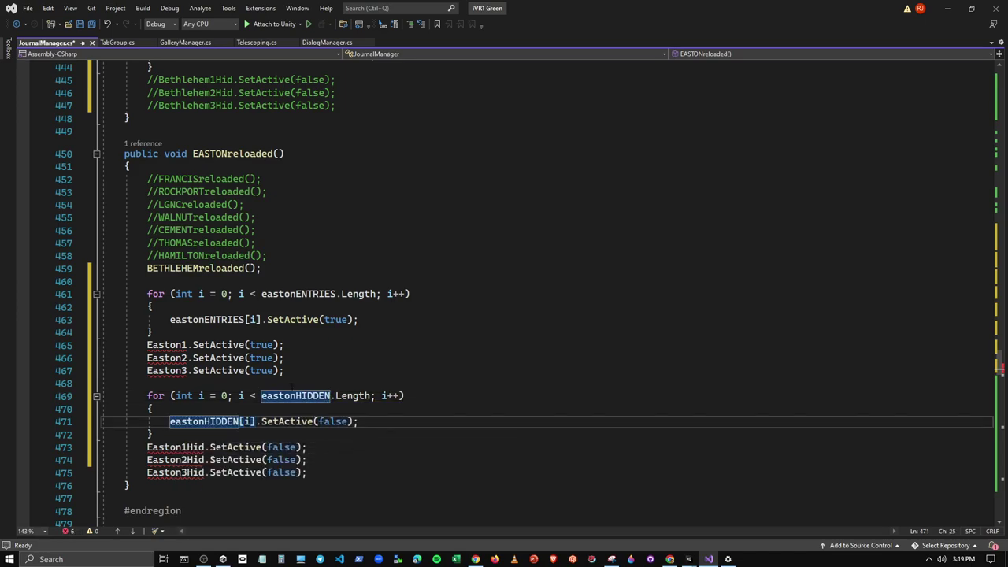
Step: Comment out the Easton1–Easton3 and Easton1Hid–Easton3Hid SetActive lines
left_click_drag(275, 371, 102, 345)
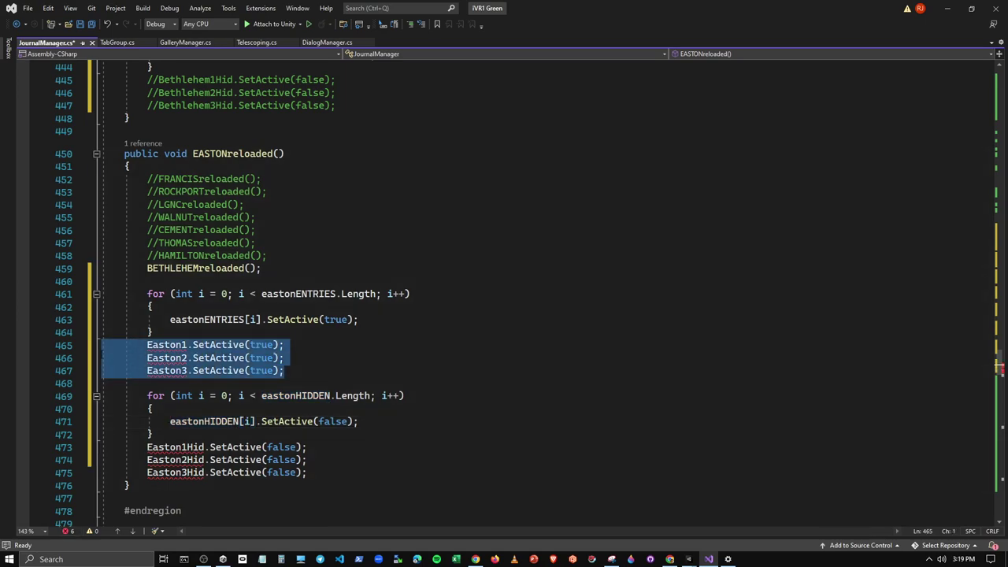
key("ctrl+e")
key("ctrl+e")
type("c")
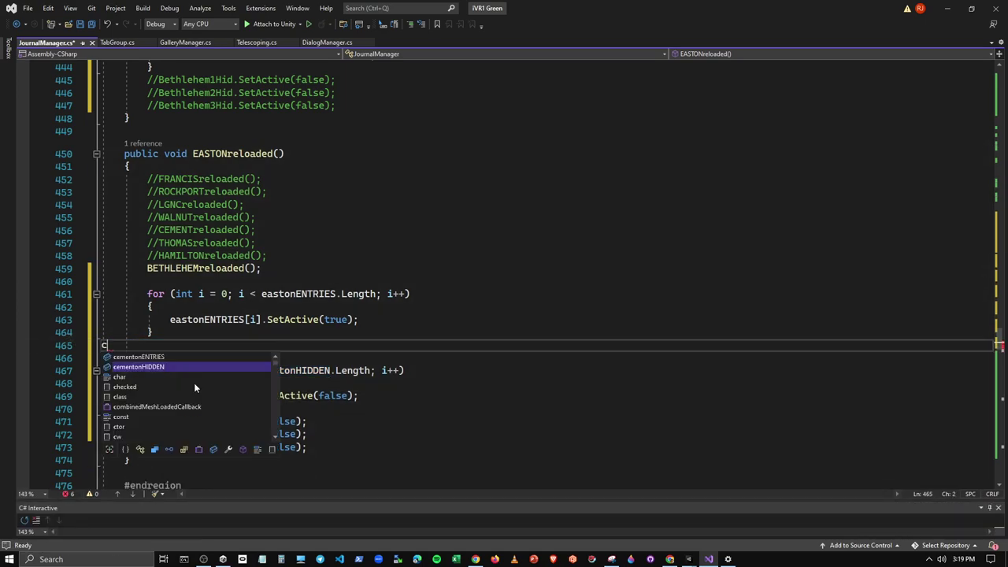
key("Escape")
key("ctrl+z")
key("ctrl+k")
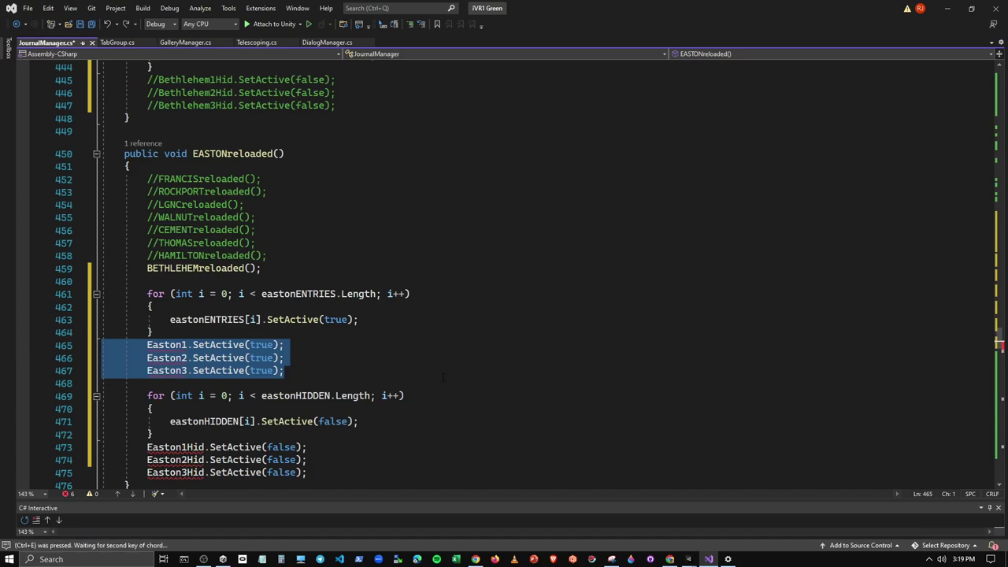
key("ctrl+c")
left_click_drag(307, 473, 102, 446)
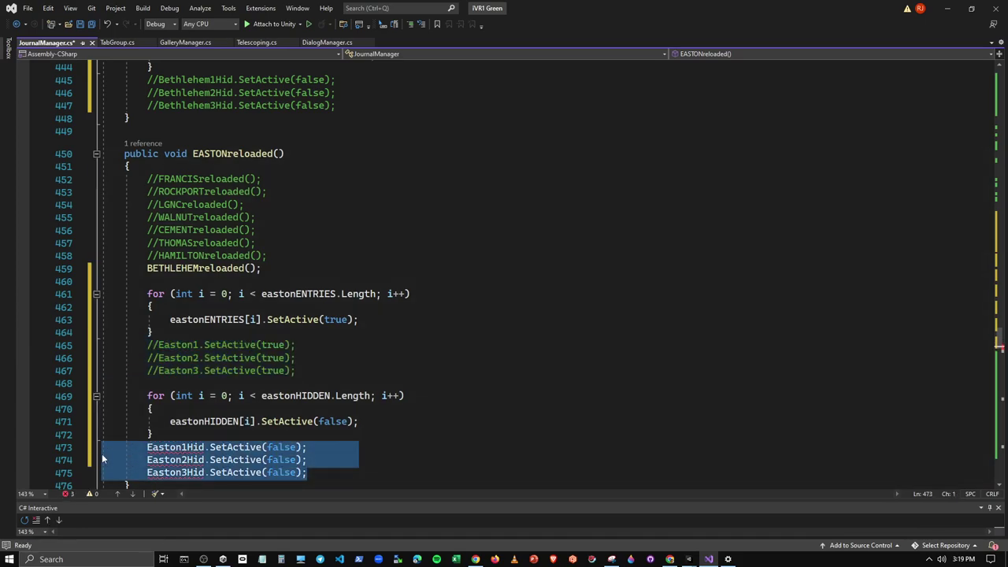
key("ctrl+e")
key("ctrl+c")
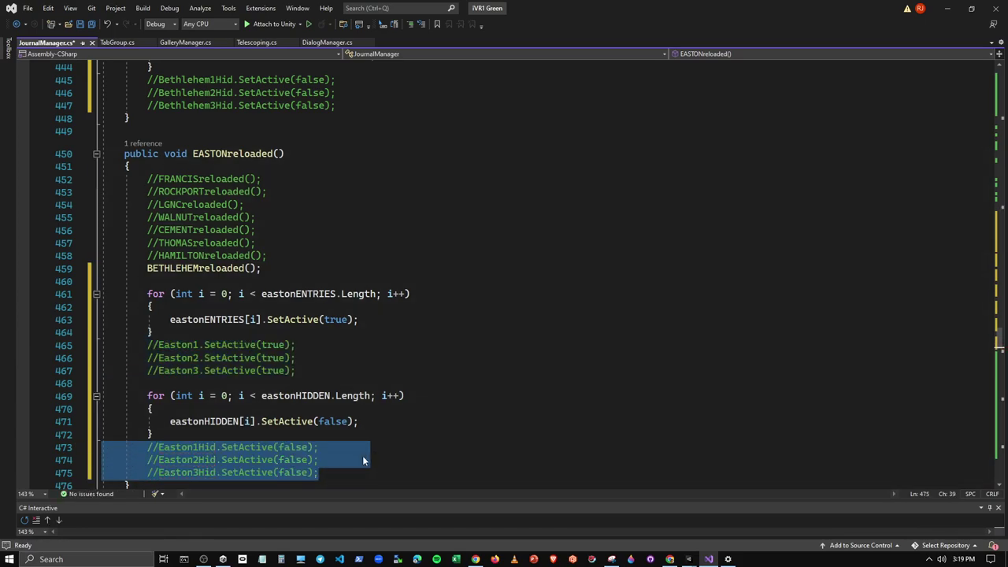
Step: Save JournalManager.cs and return to Unity
scroll(362, 459, "down", 5)
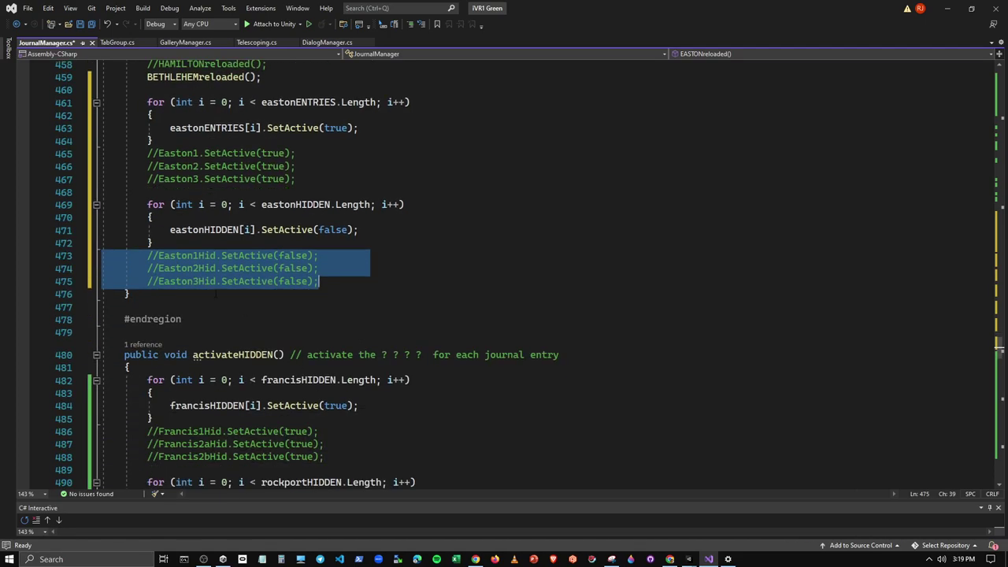
key("ctrl+s")
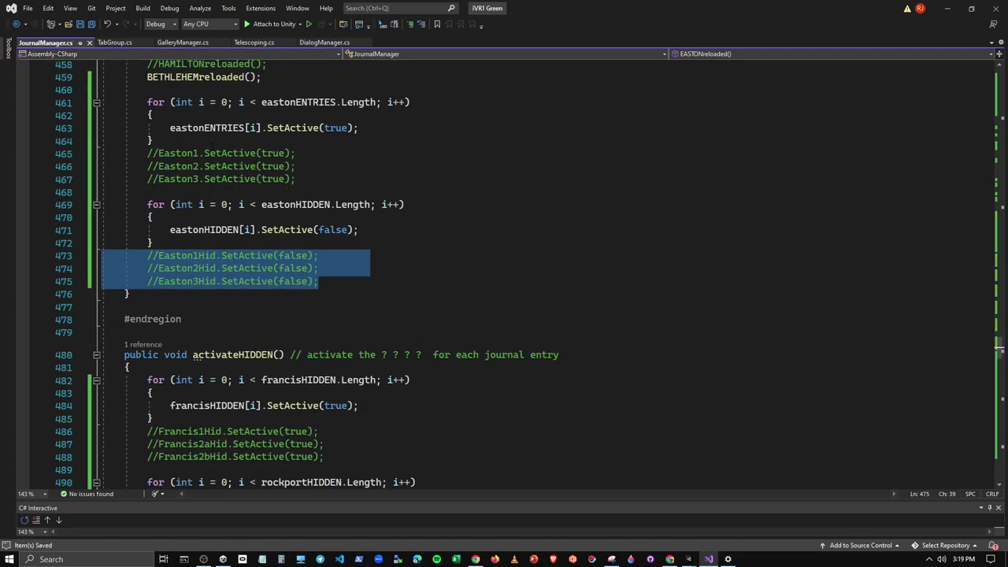
scroll(398, 246, "down", 8)
scroll(394, 246, "down", 12)
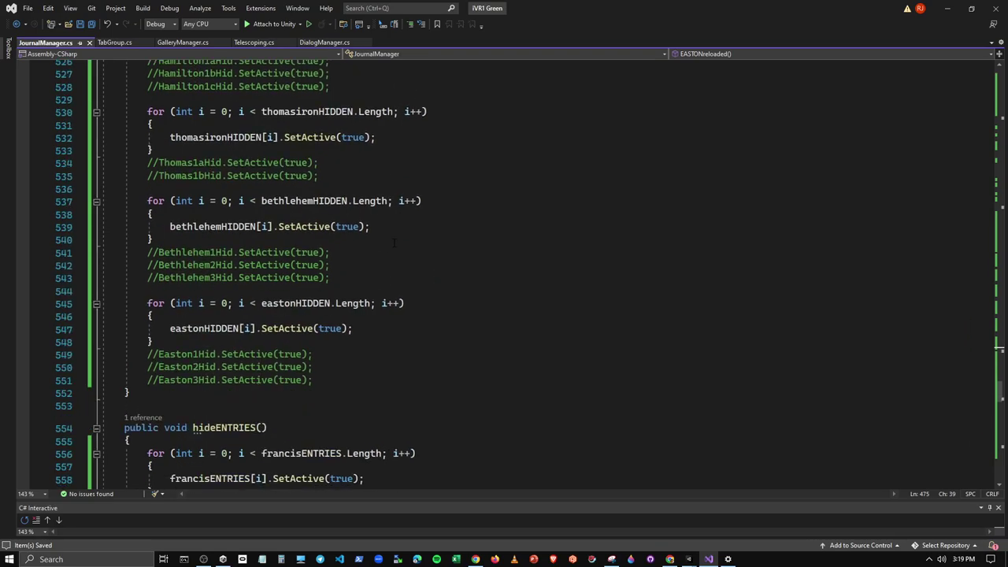
scroll(391, 245, "down", 10)
scroll(387, 245, "down", 11)
scroll(387, 245, "down", 10)
scroll(388, 244, "down", 13)
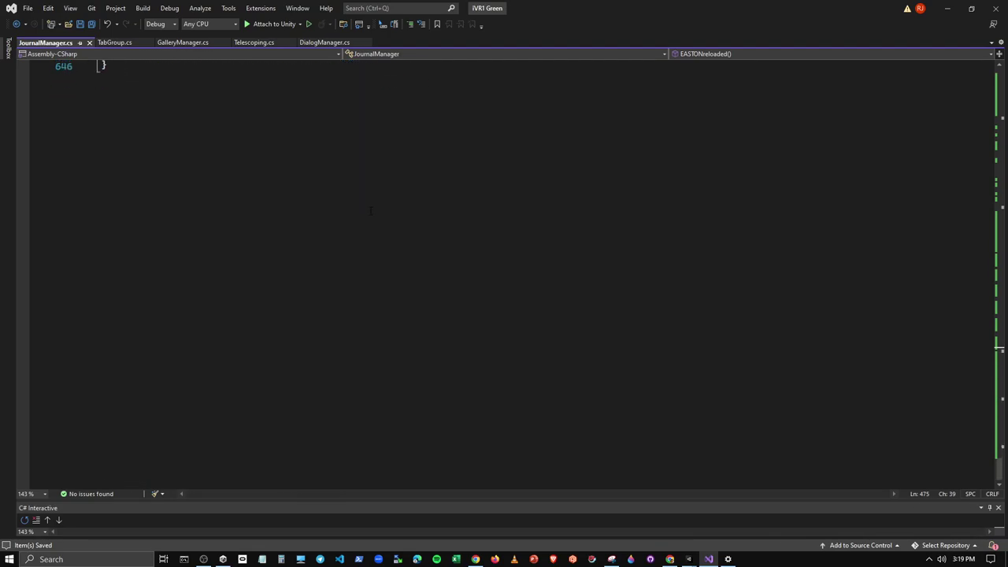
scroll(387, 244, "up", 8)
scroll(388, 244, "up", 9)
scroll(344, 229, "up", 15)
scroll(343, 229, "up", 2)
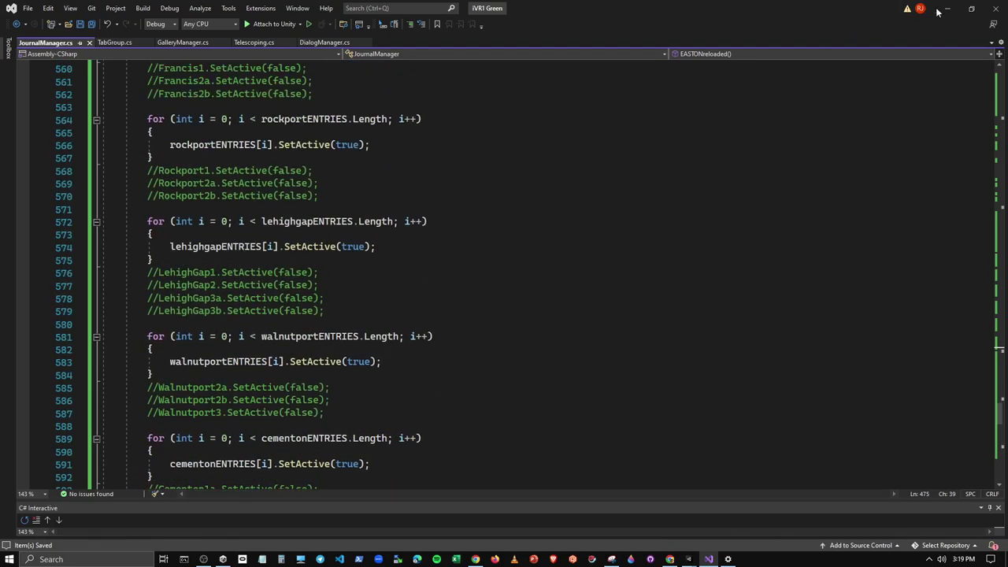
left_click(948, 8)
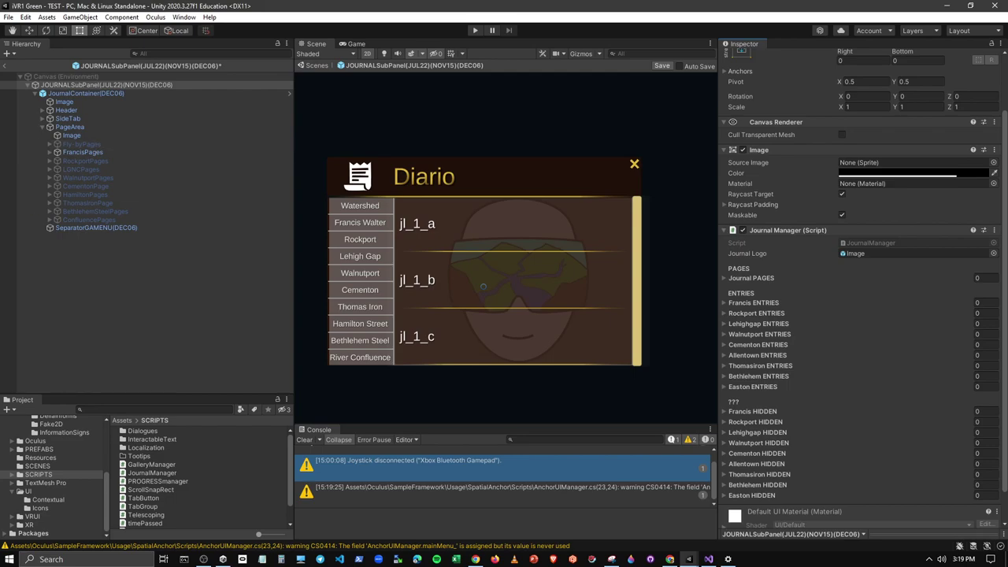
Step: Assign FrancisPages through ConfluencePages to Journal PAGES on JOURNALSubPanel's Journal Manager
left_click(85, 152)
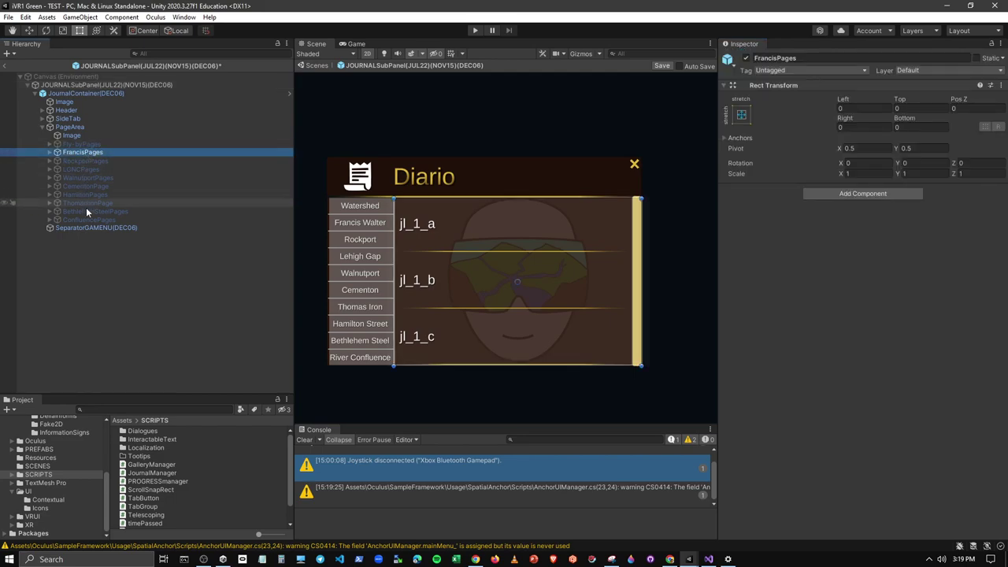
left_click(71, 128)
left_click(84, 93)
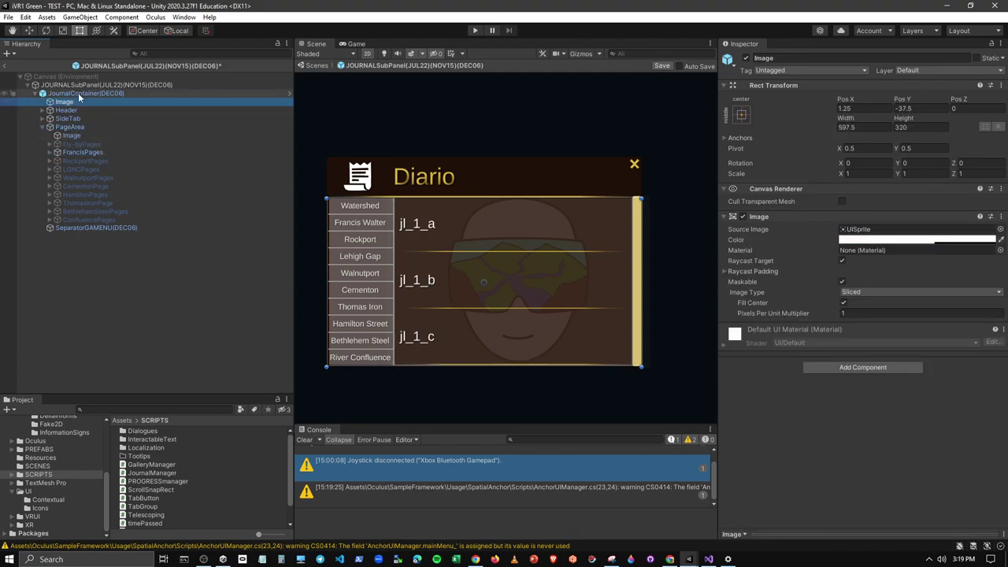
left_click(85, 84)
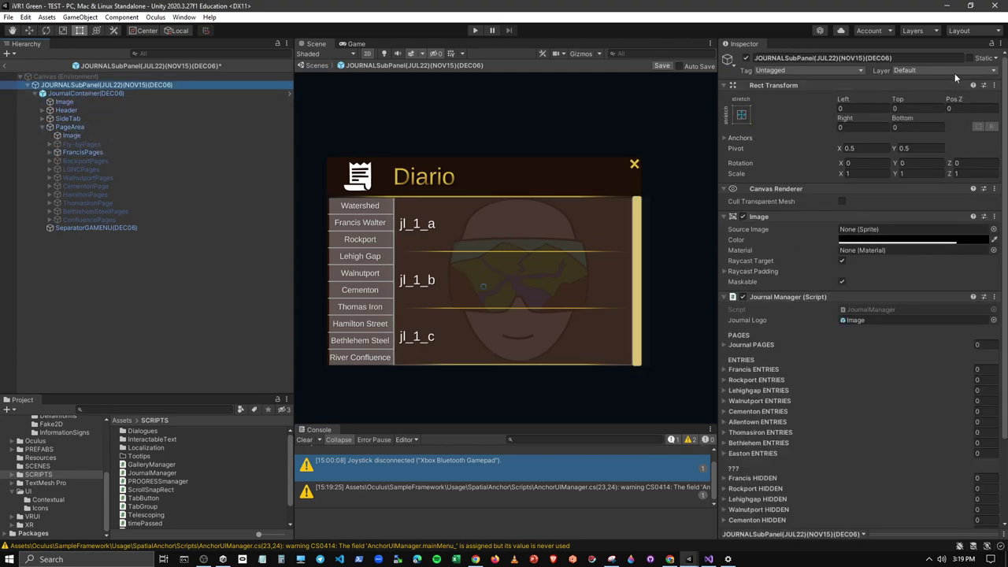
scroll(846, 365, "down", 3)
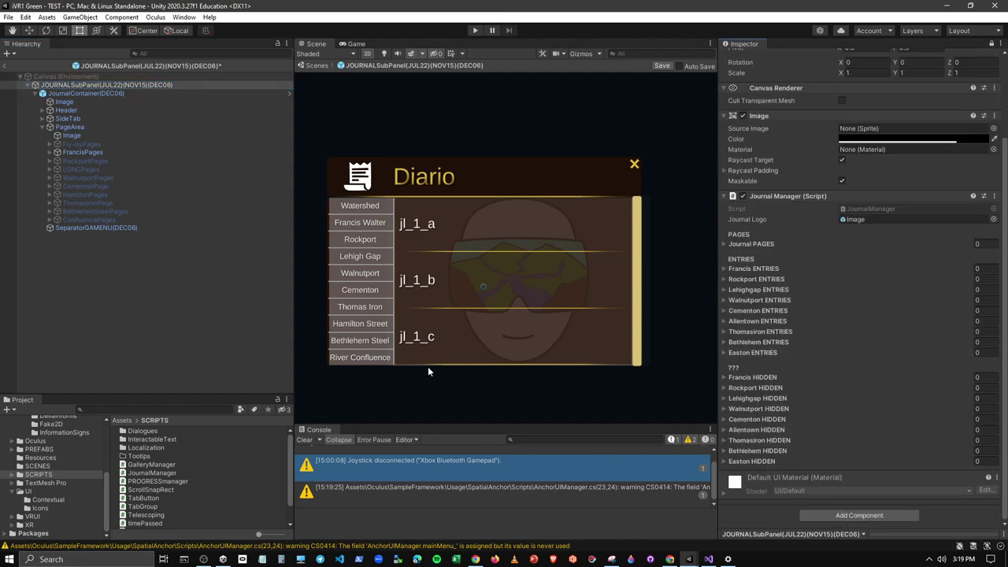
left_click(82, 152)
left_click(90, 220, "shift")
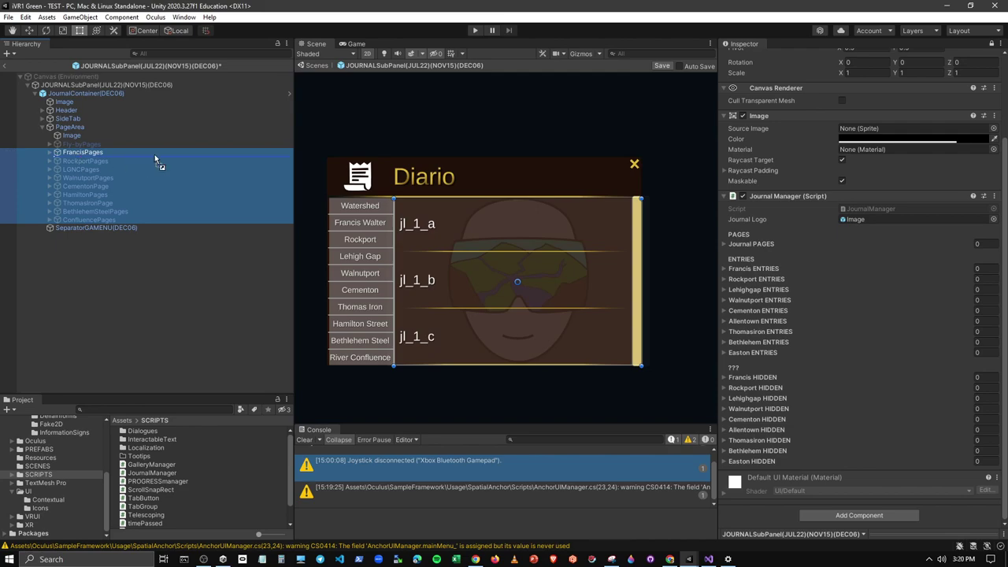
left_click(723, 246)
left_click(722, 245)
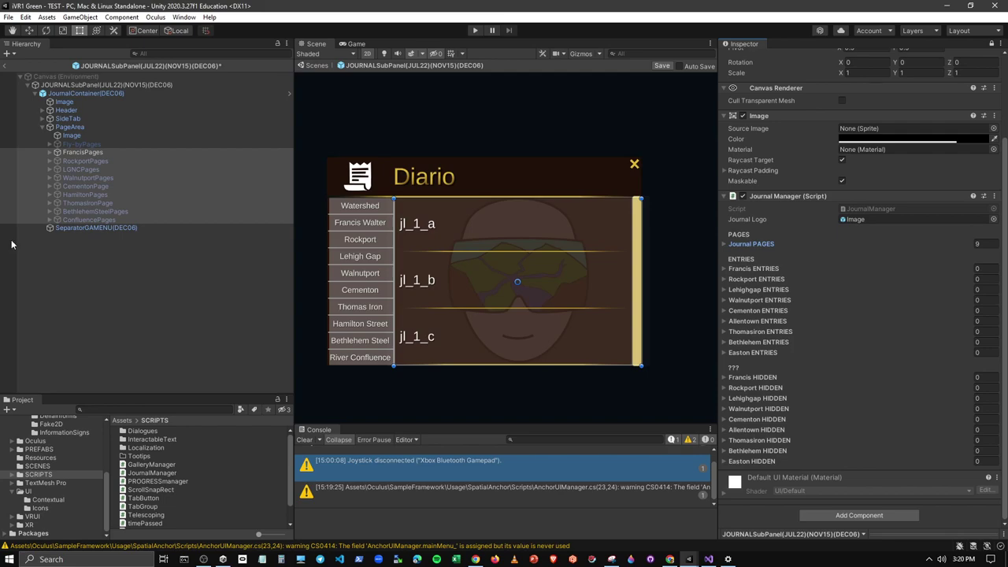
Step: Unfold the Francis text boxes and assign jl_1_a, jl_1_b and jl_1_c to Francis ENTRIES
left_click(50, 154)
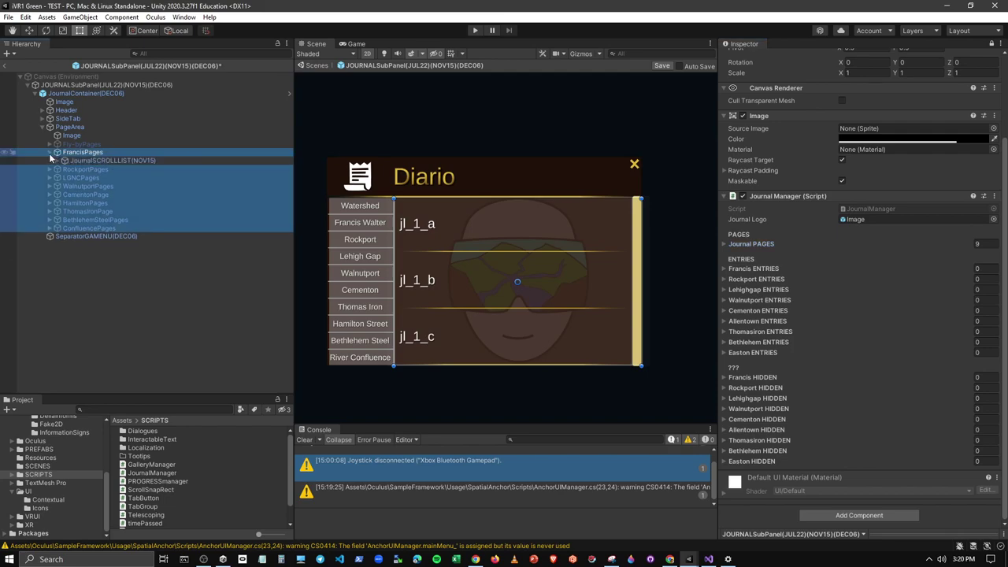
left_click(57, 161)
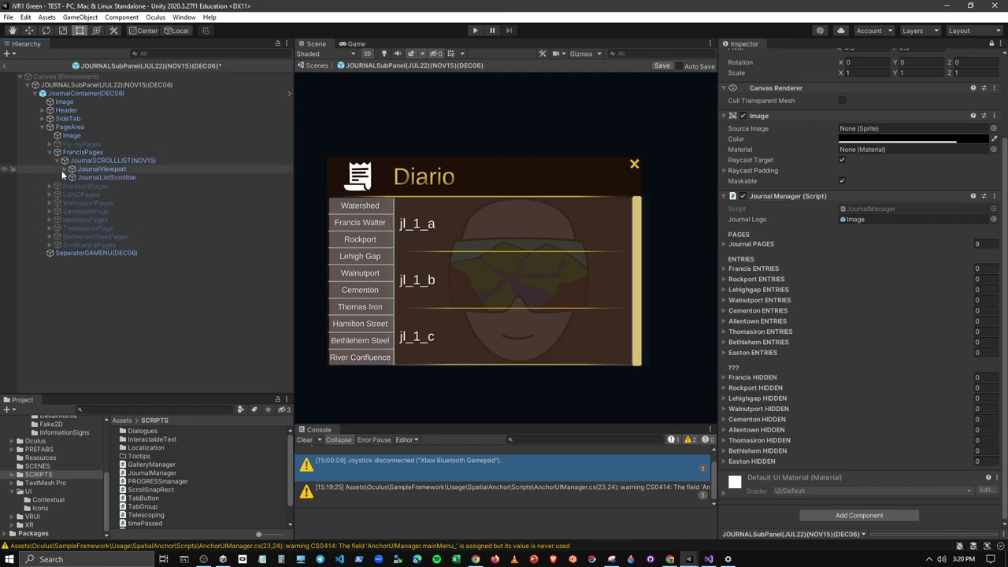
left_click(65, 169)
left_click(71, 177)
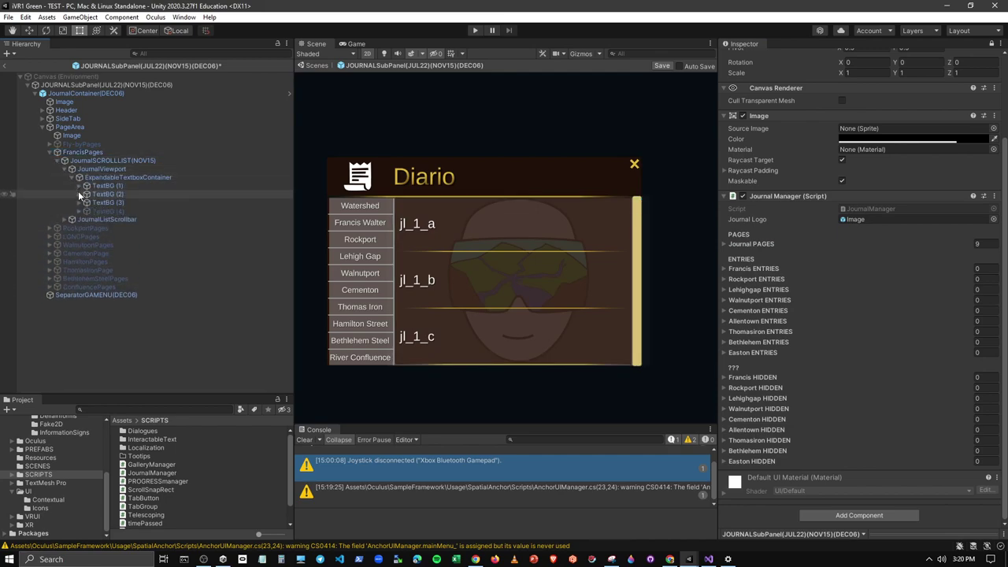
left_click(79, 186)
left_click(81, 219)
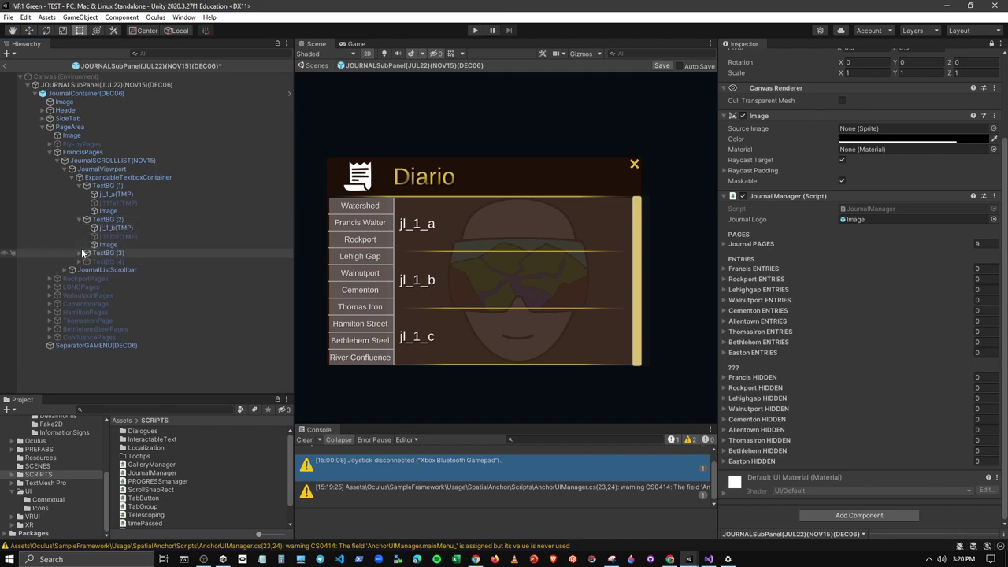
left_click(80, 253)
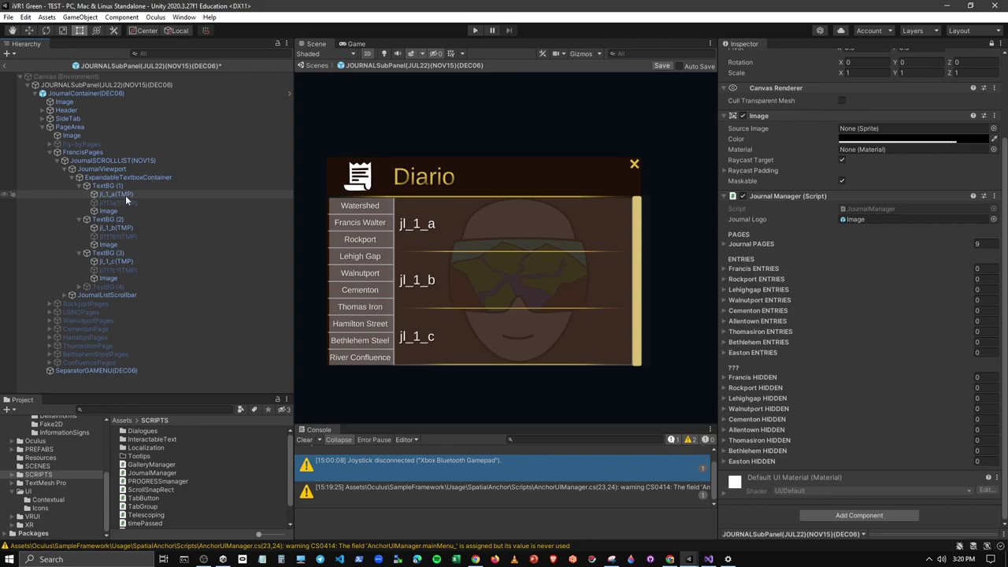
left_click(125, 196)
left_click(114, 228, "ctrl")
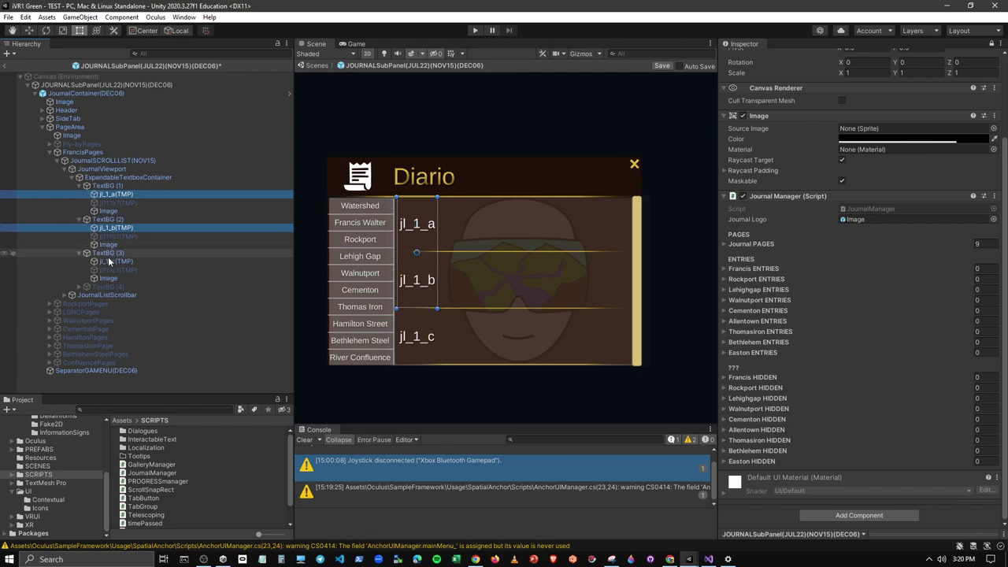
left_click(114, 261, "ctrl")
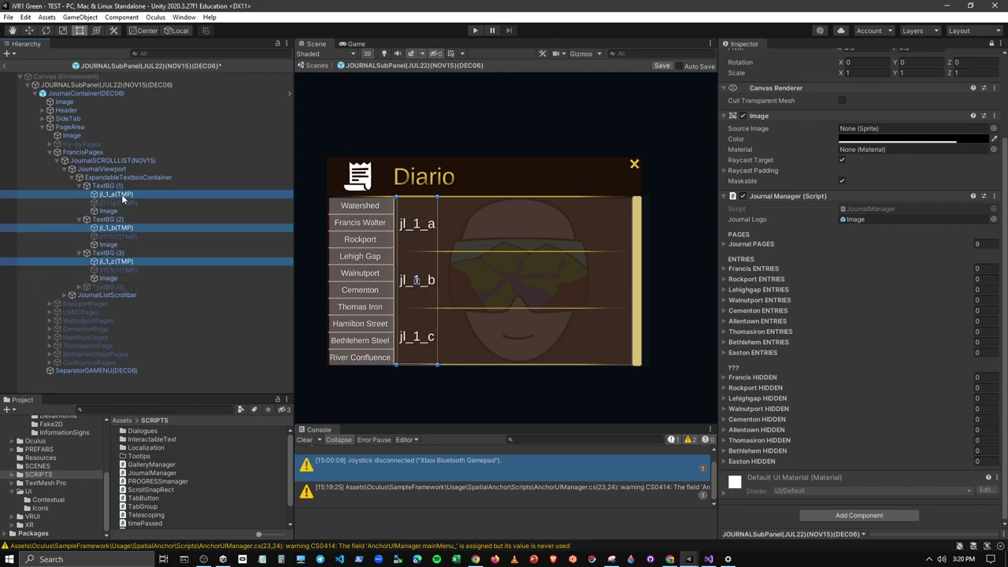
left_click_drag(116, 195, 744, 269)
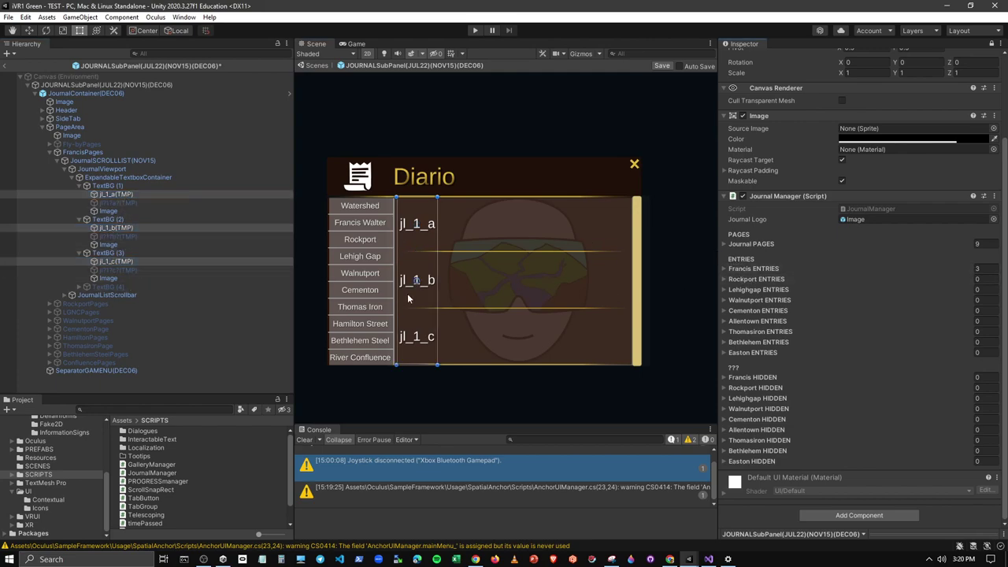
Step: Assign the three hidden Francis texts to Francis HIDDEN and fold FrancisPages
left_click(119, 202)
left_click(129, 237, "ctrl")
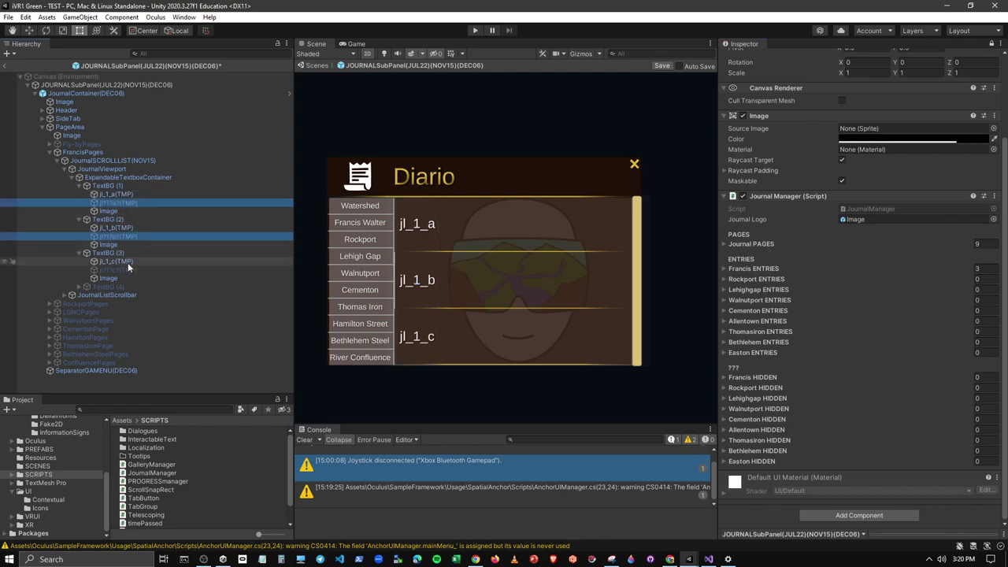
left_click(126, 269, "ctrl")
mouse_move(127, 204)
left_mouse_down()
mouse_move(395, 243)
mouse_move(770, 383)
left_mouse_up()
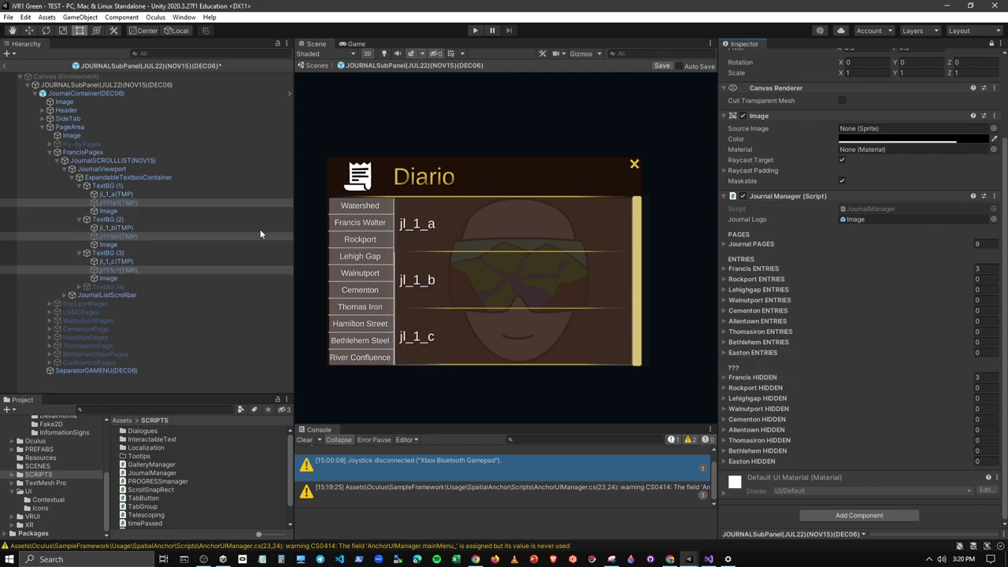
left_click(50, 152)
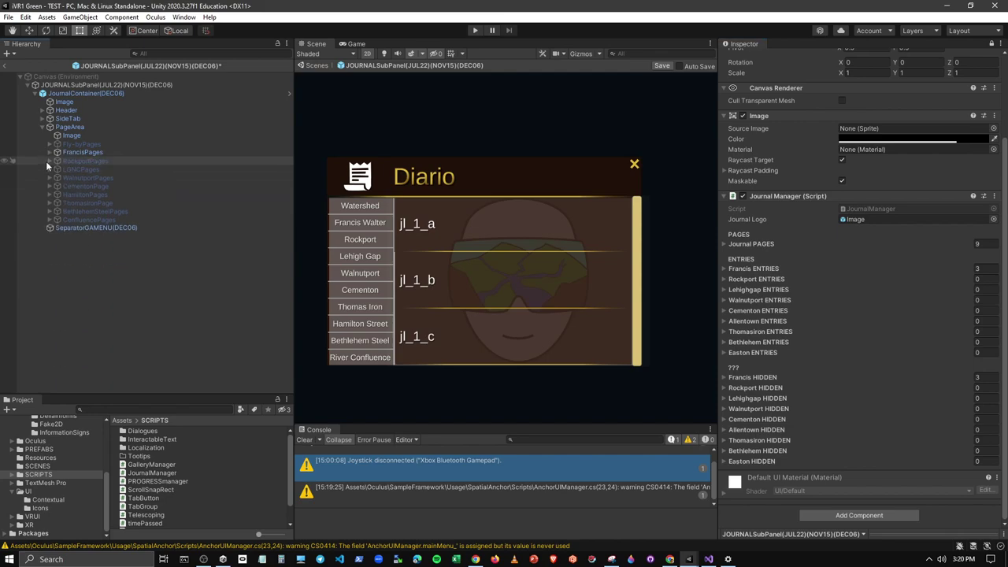
Step: Unfold the Rockport text boxes and assign jl_2_a, jl_2_b and jl_2_c to Rockport ENTRIES
left_click(49, 161)
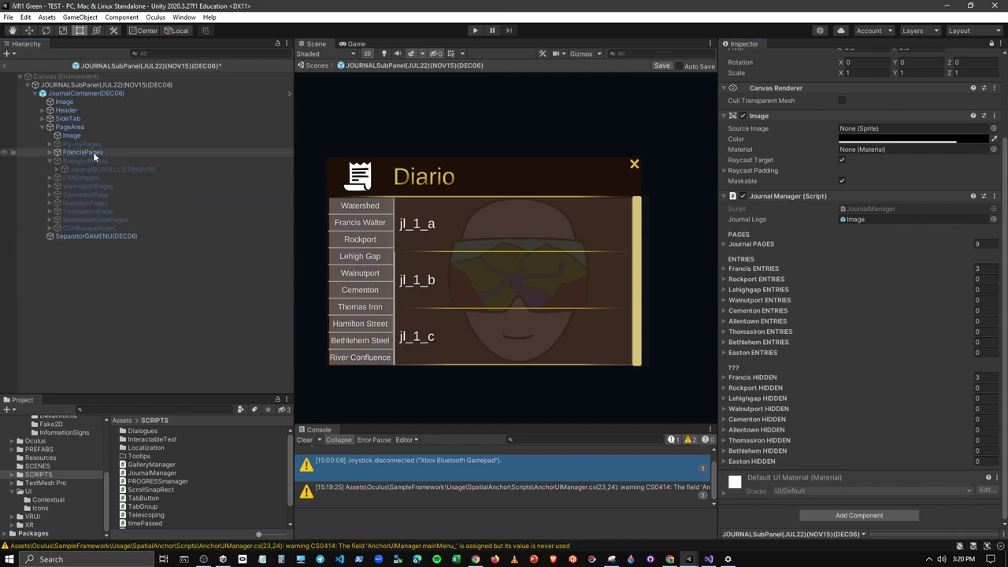
left_click(57, 169)
left_click(63, 179)
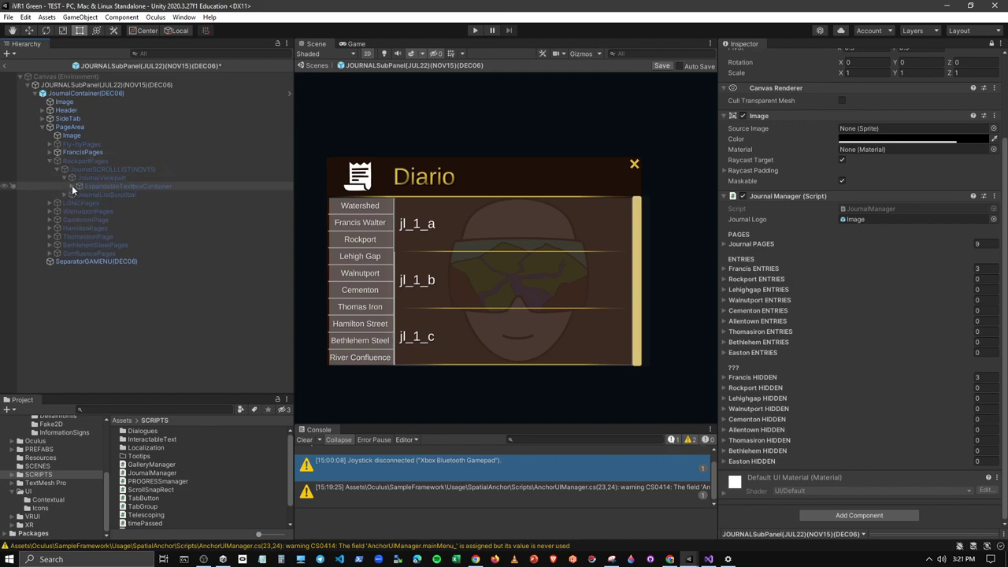
left_click(72, 186)
left_click(111, 194)
left_click(111, 217, "shift")
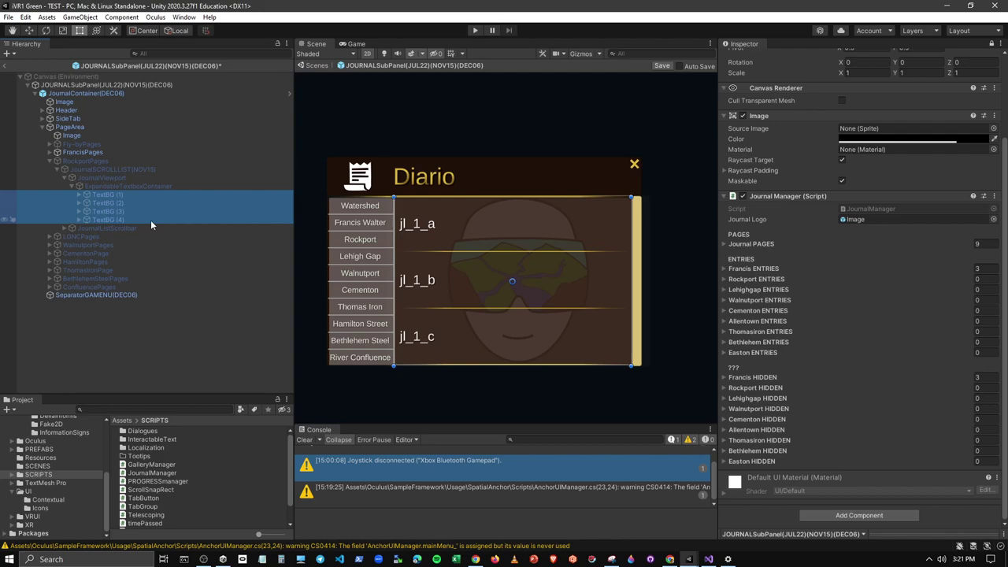
key("Right")
left_click(142, 202)
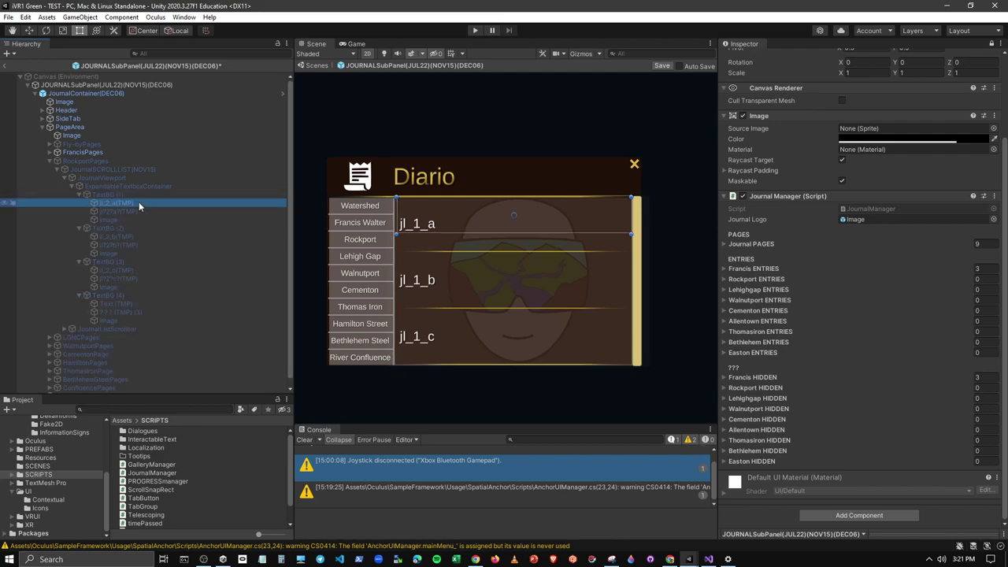
left_click(128, 236, "ctrl")
left_click(125, 270, "ctrl")
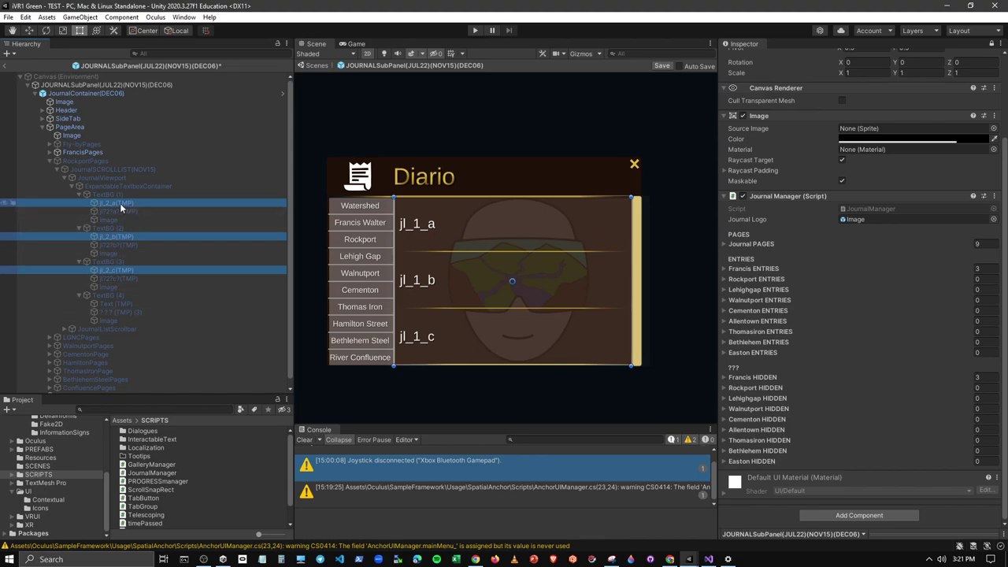
left_click_drag(118, 206, 762, 282)
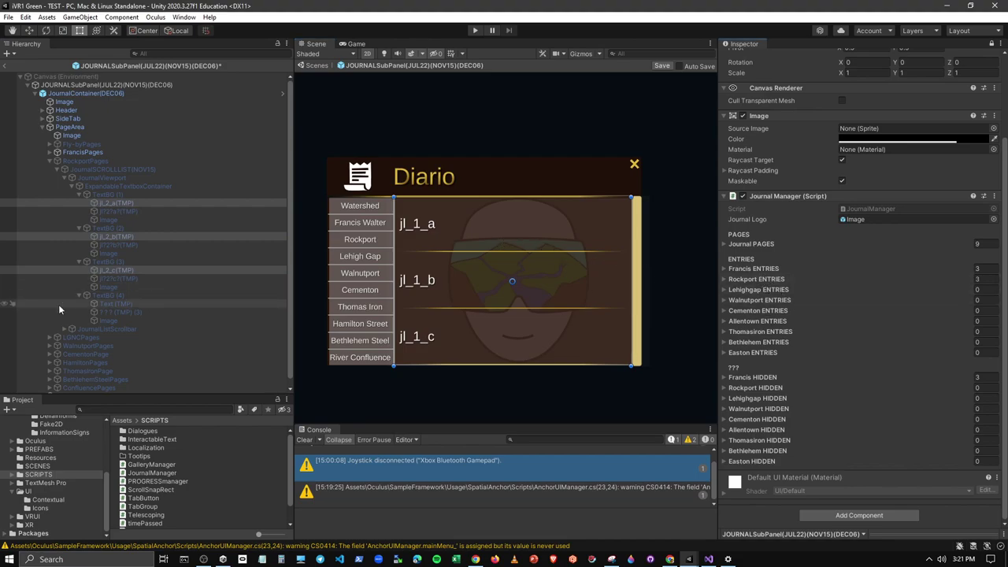
Step: Assign the three hidden Rockport texts to Rockport HIDDEN and fold RockportPages
left_click(113, 212)
left_click(116, 243, "ctrl")
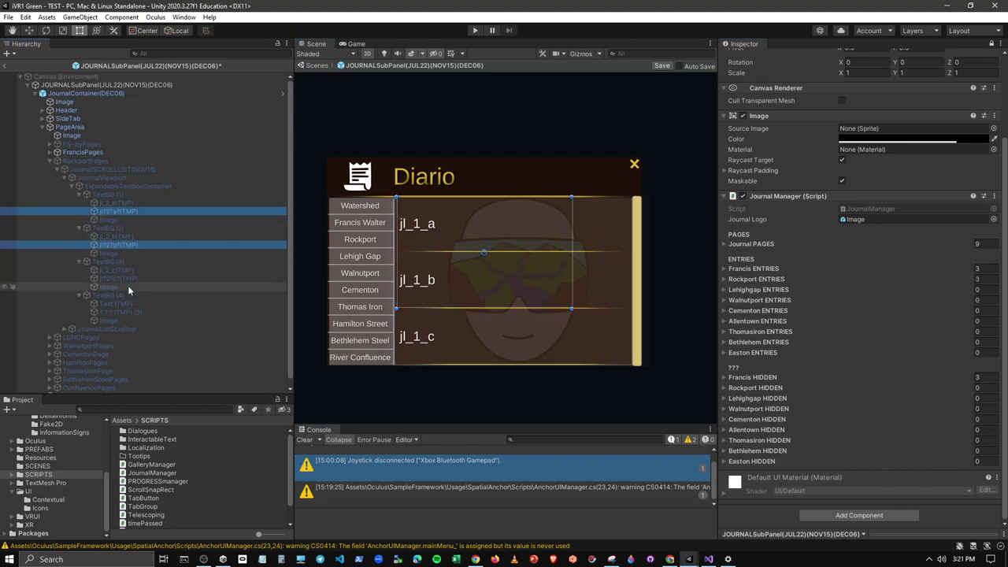
left_click(126, 279, "ctrl")
left_click_drag(114, 214, 760, 389)
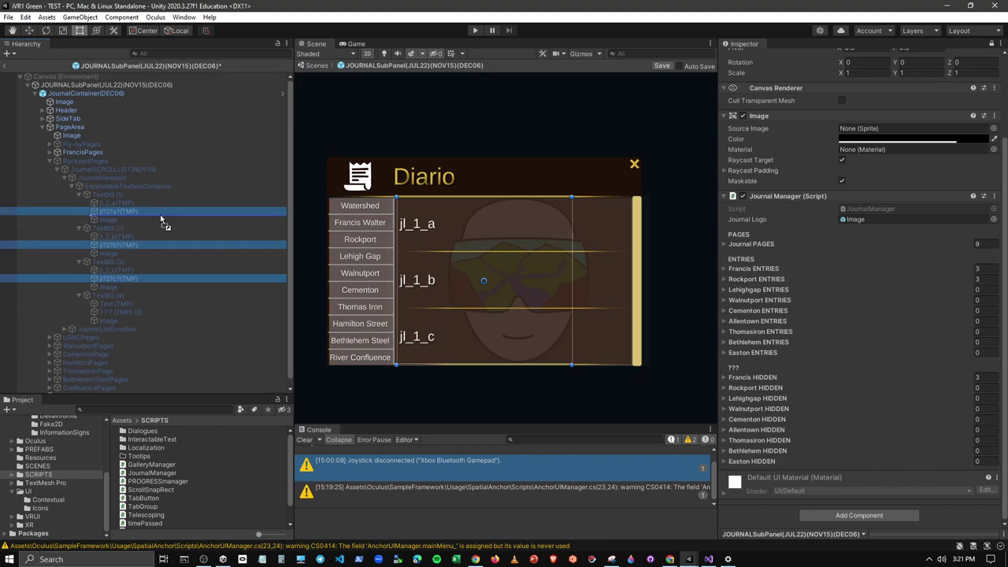
left_click(49, 161)
left_click(78, 170)
Step: Unfold the LGNC text boxes and assign jl_3_a through jl_3_d to Lehighgap ENTRIES
key("Right")
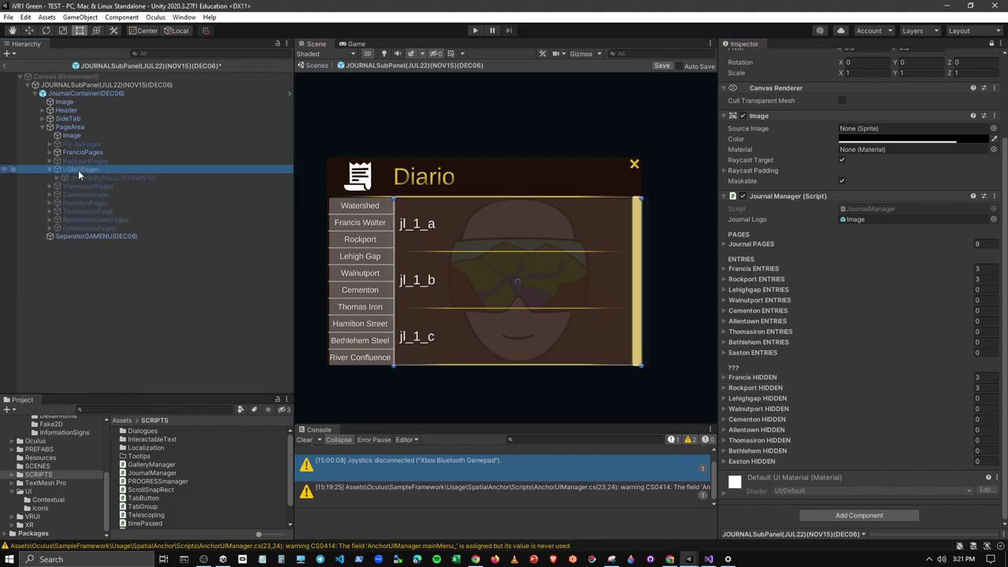
key("Right")
key("Right")
key("Right")
key("Right")
key("Right")
key("Right")
key("Right")
key("Down")
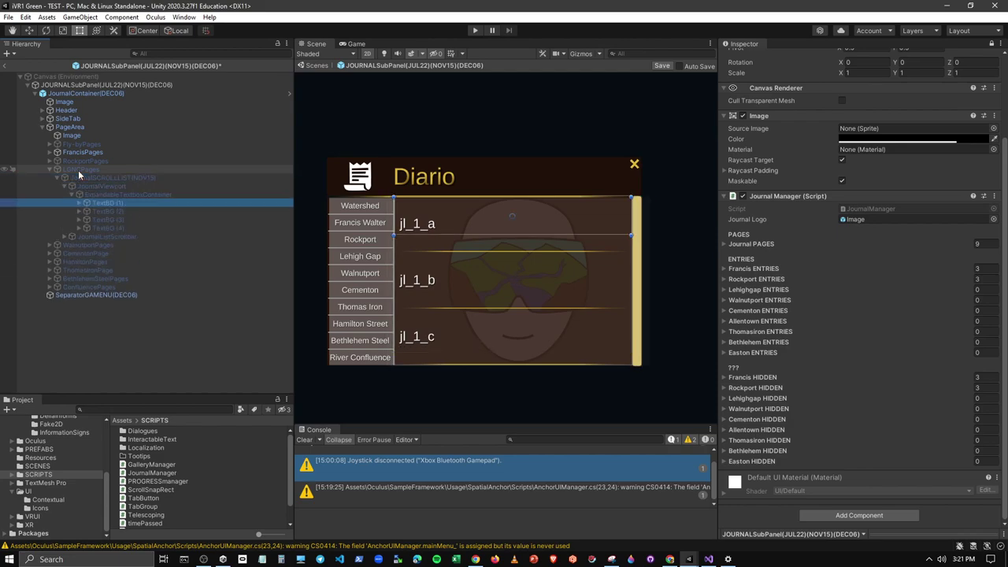
key("shift+Down")
key("shift+Down")
key("shift+Down")
key("Right")
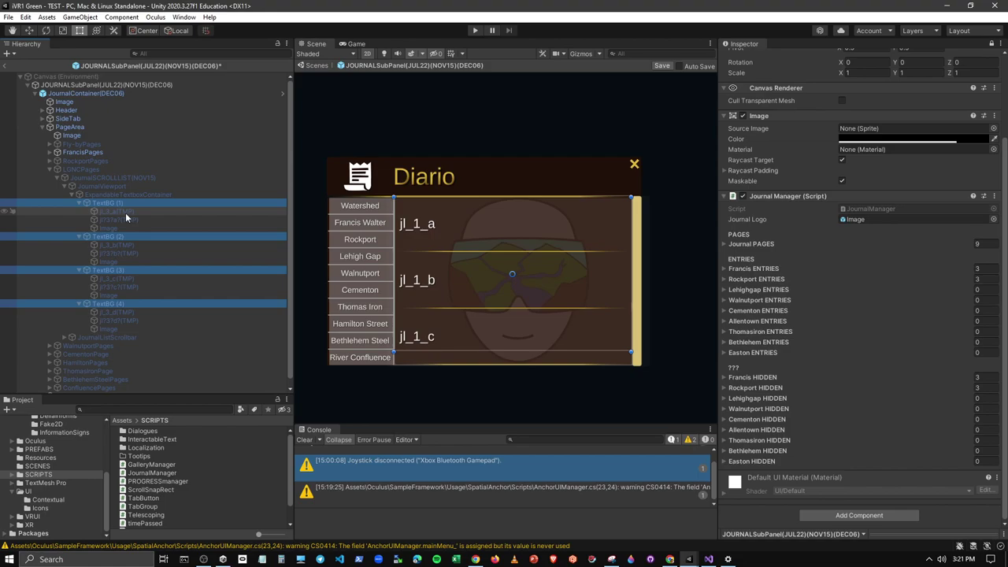
left_click(124, 211)
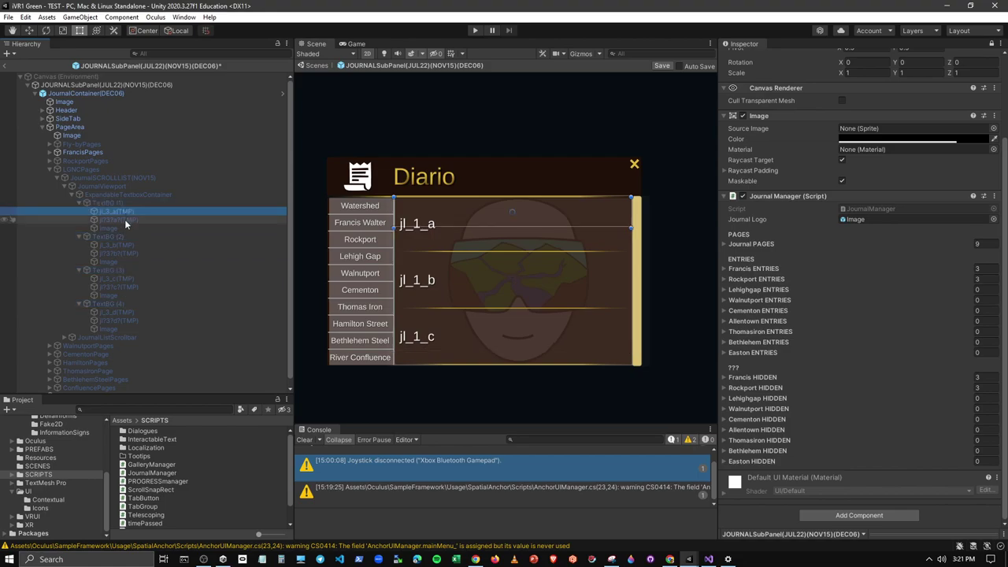
left_click(121, 245, "ctrl")
left_click(121, 280, "ctrl")
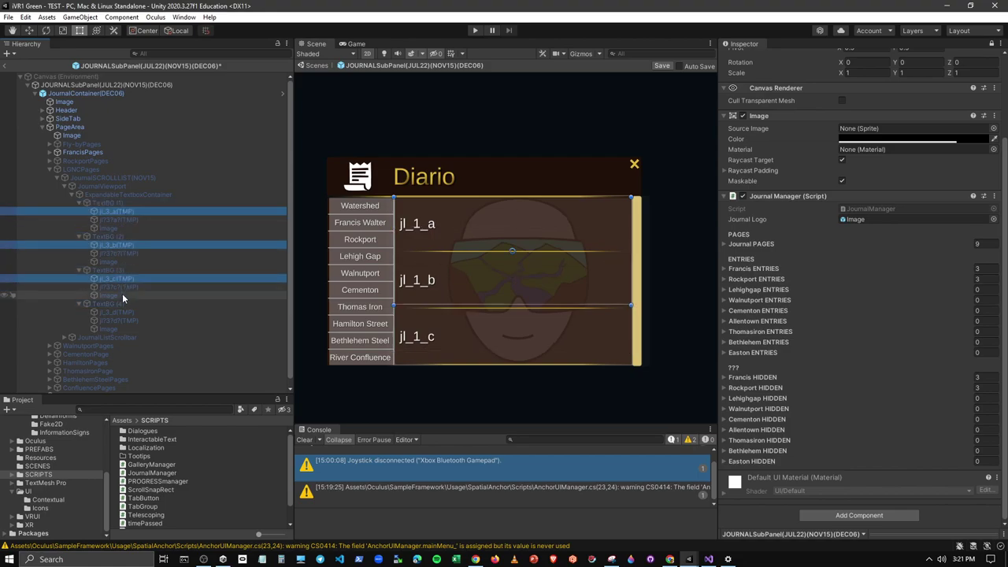
left_click(123, 312, "ctrl")
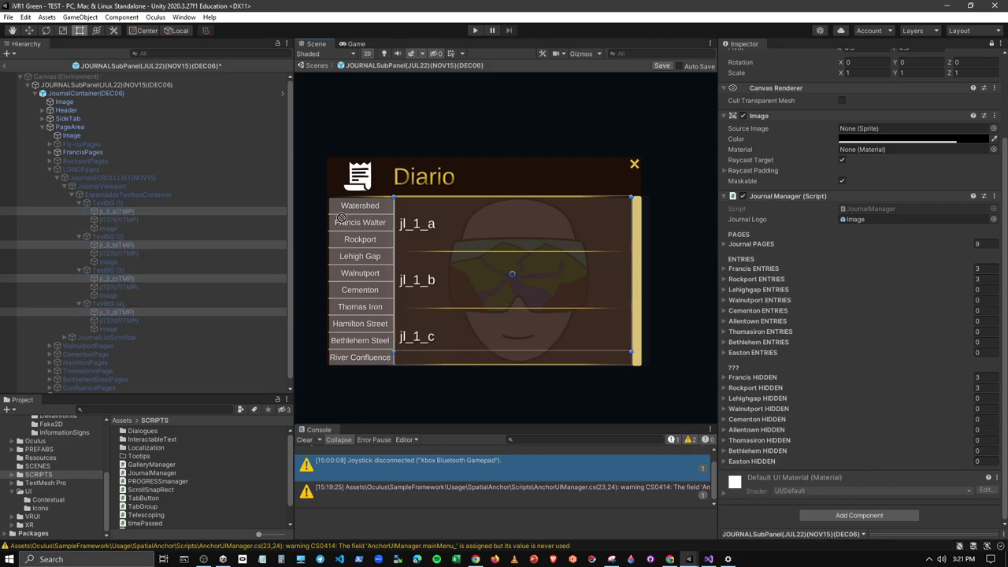
left_click_drag(113, 210, 758, 294)
Step: Assign the four hidden Lehigh Gap texts to Lehighgap HIDDEN and fold LGNCPages
left_click(128, 219)
left_click(130, 253, "ctrl")
left_click(129, 286, "ctrl")
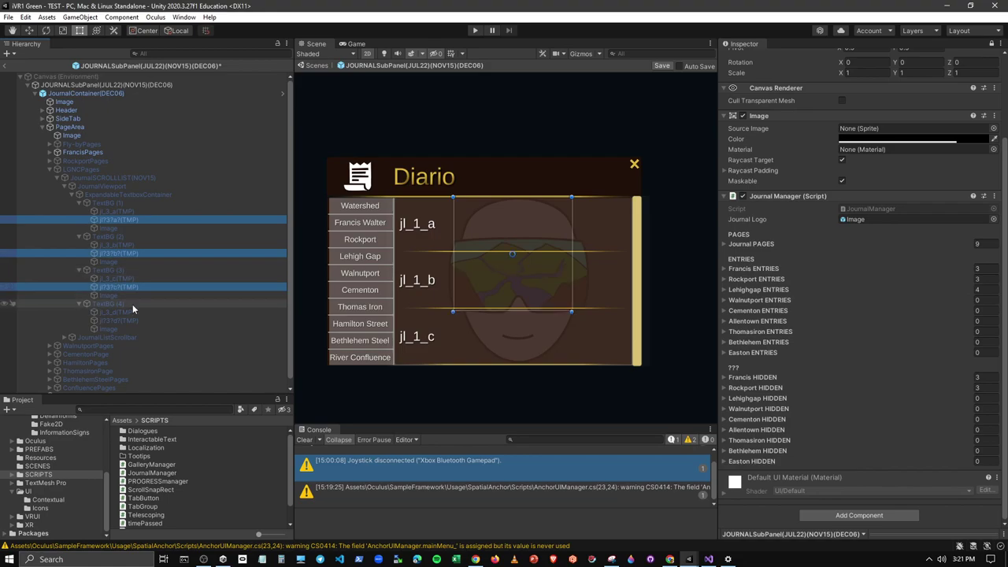
left_click(126, 321, "ctrl")
mouse_move(119, 220)
left_mouse_down()
mouse_move(315, 221)
mouse_move(800, 403)
mouse_move(433, 302)
left_mouse_up()
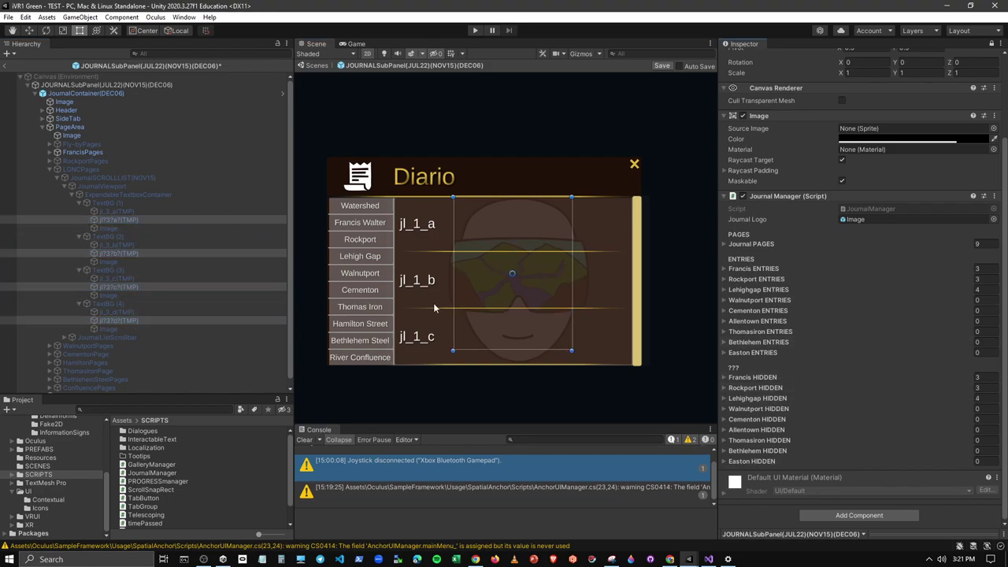
left_click(49, 169)
left_click(70, 183)
Step: Unfold the Walnutport text boxes and assign jl_4_a, jl_4_b and jl_4_c to Walnutport ENTRIES
key("Right")
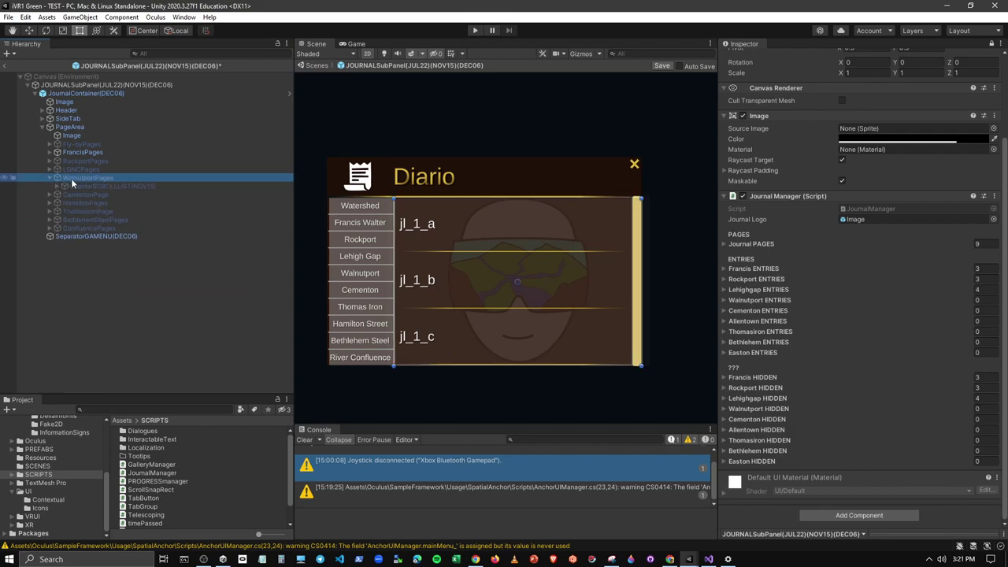
key("Right")
key("Right")
key("Right")
key("Right")
key("Down")
key("Right")
key("Down")
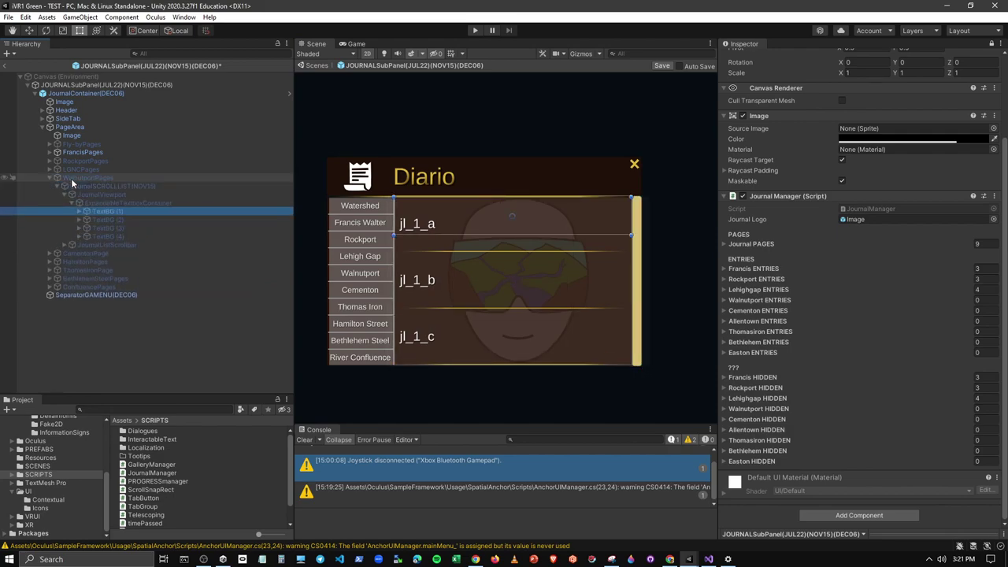
key("shift+Down")
key("shift+Down")
key("shift+Down")
key("Right")
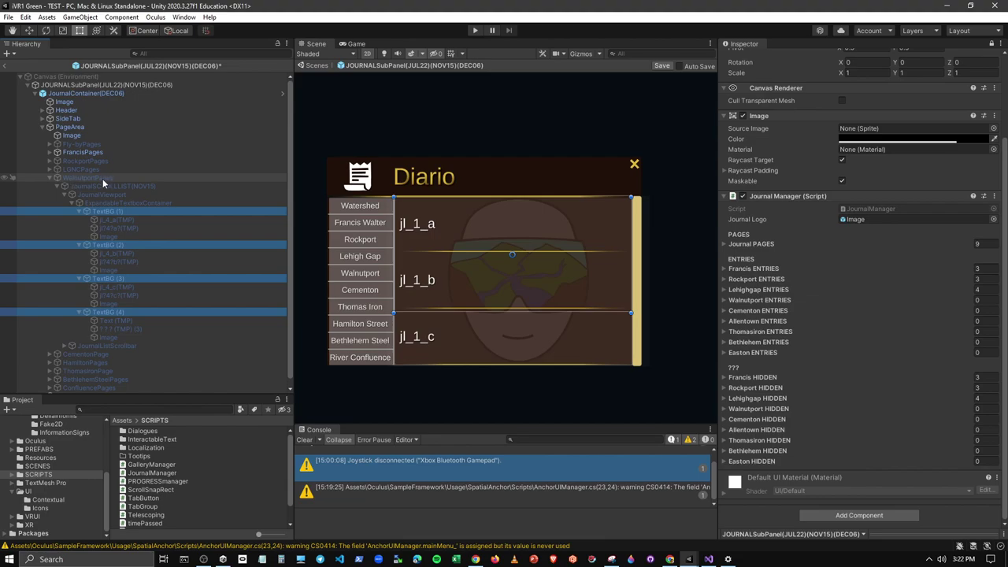
left_click(120, 220)
left_click(131, 252, "ctrl")
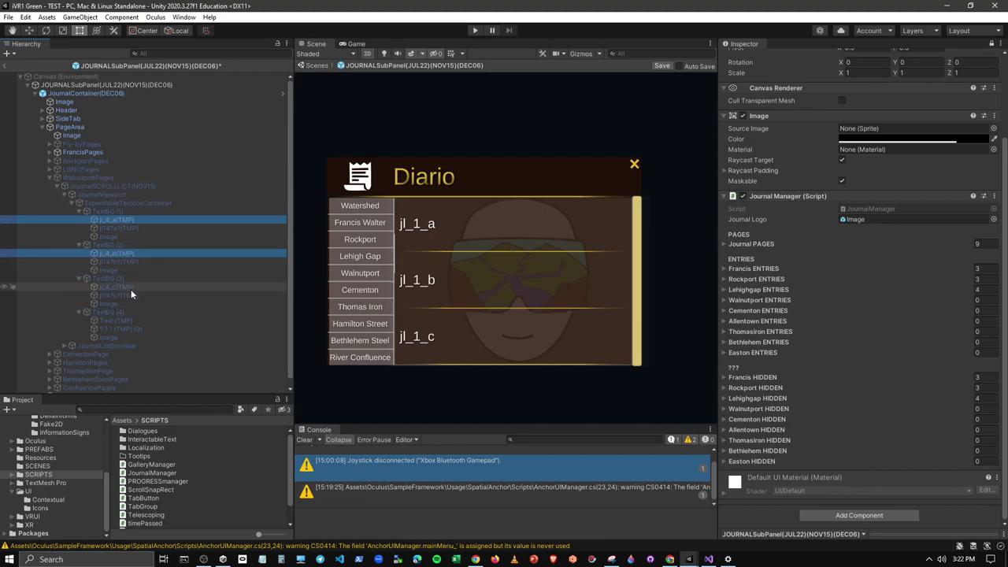
left_click(130, 289, "ctrl")
left_click(362, 267)
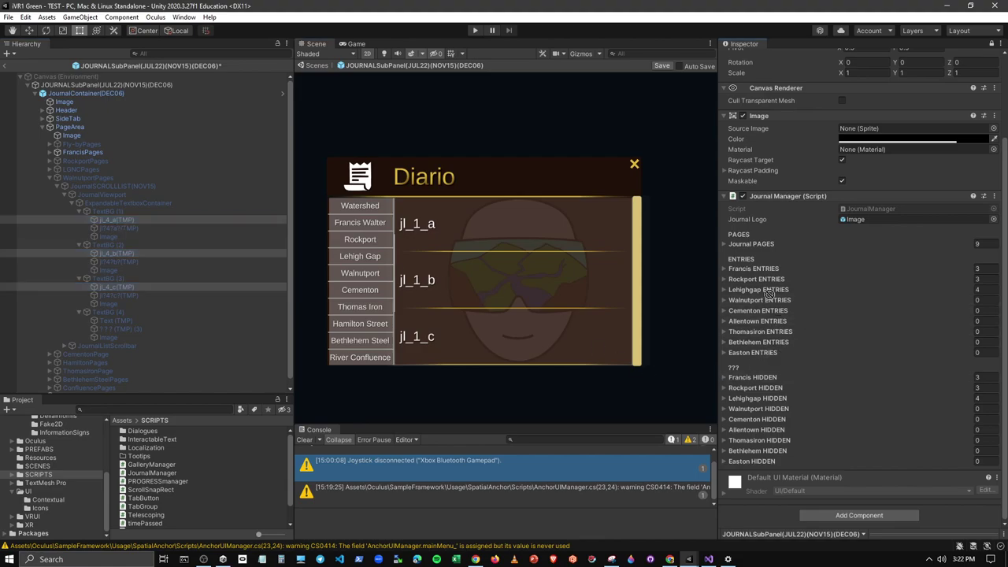
left_click_drag(769, 293, 768, 300)
Step: Assign the hidden jl747 Walnutport texts to Walnutport HIDDEN and collapse the Walnutport branch
left_click(122, 229)
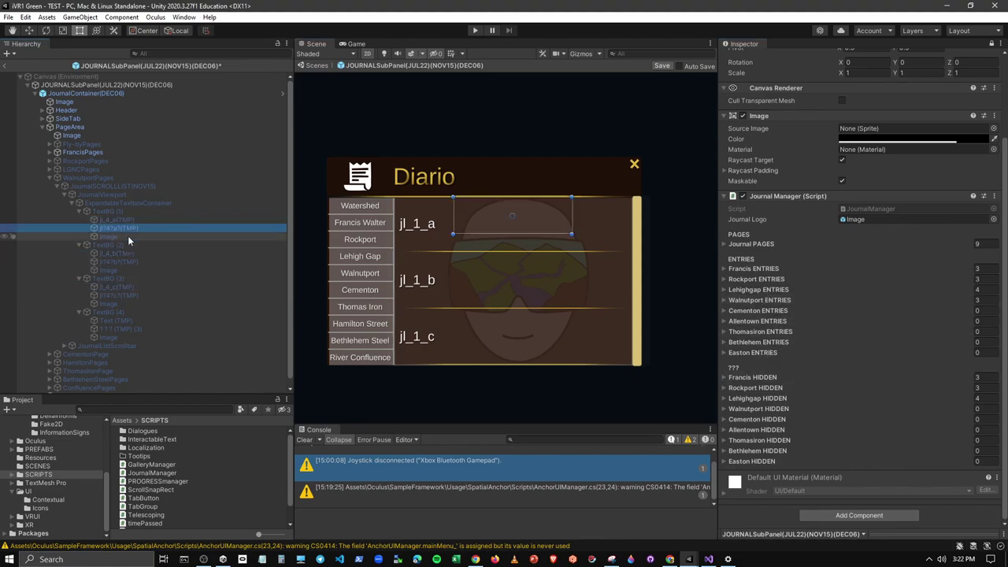
left_click(127, 261, "ctrl")
left_click(125, 295, "ctrl")
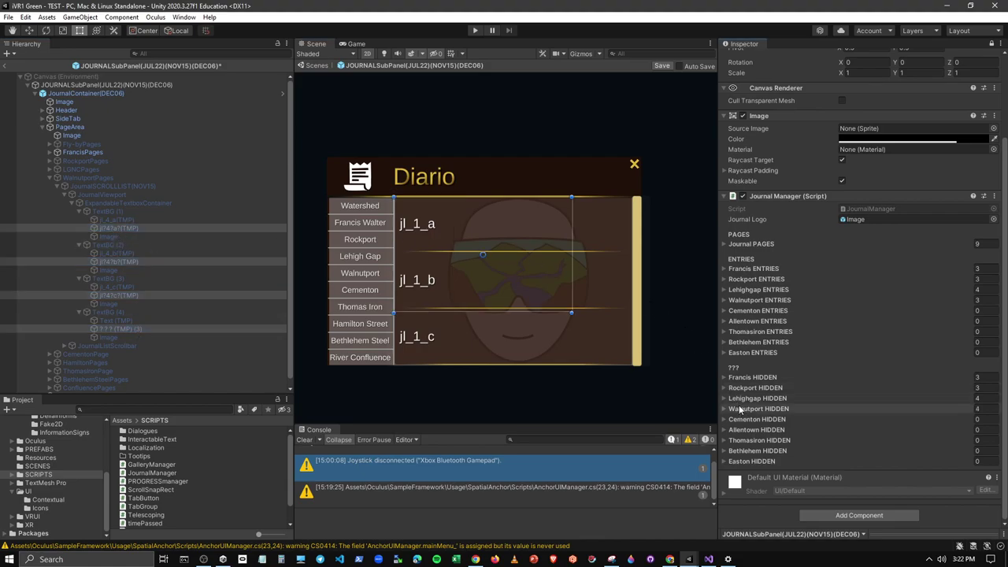
left_click_drag(739, 410, 740, 410)
left_click(51, 179)
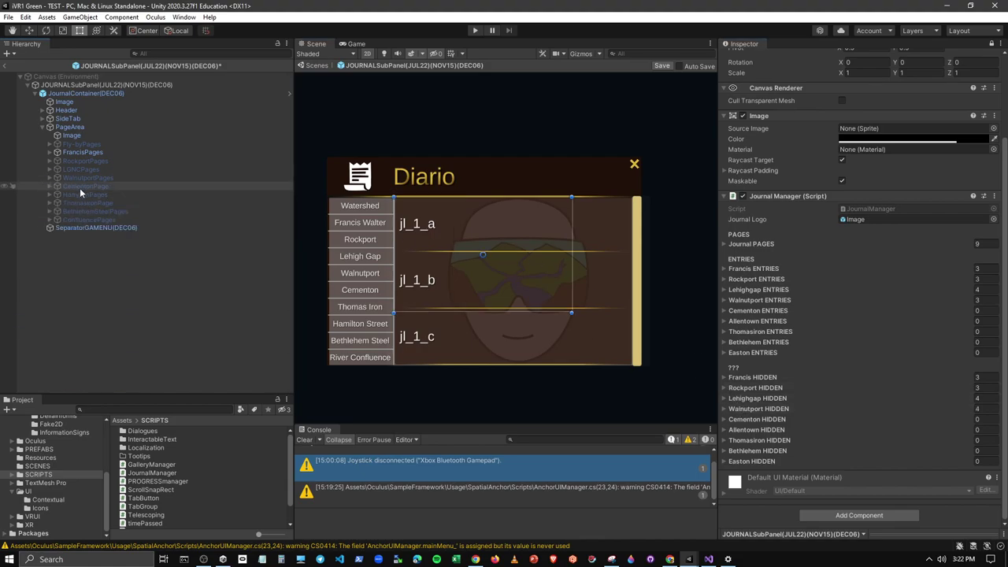
Step: Expand the Cementon page's four text boxes and assign jl_5_a and jl_5_b to Cementon ENTRIES
left_click(82, 188)
key("Right")
key("Down")
key("Down")
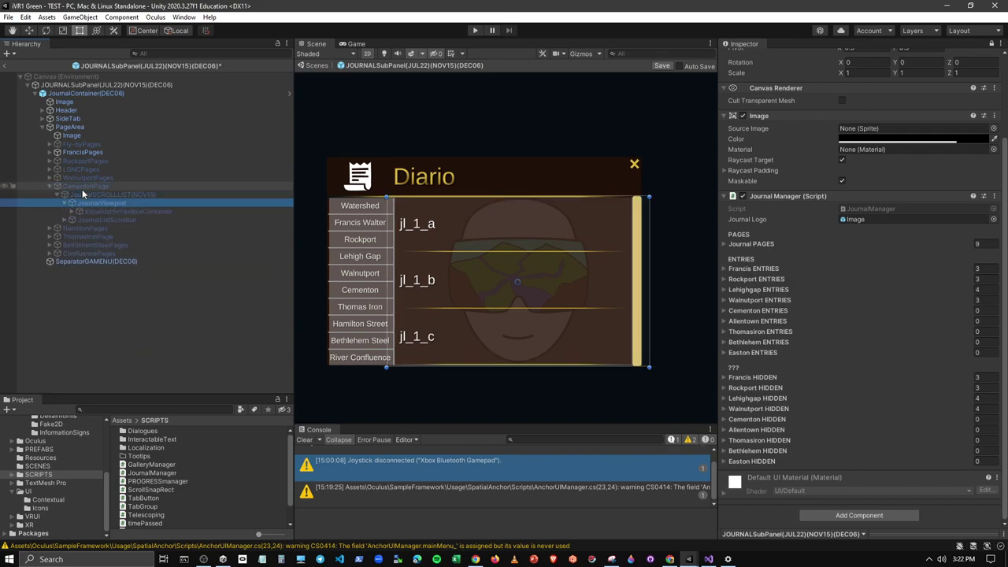
key("Right")
key("Down")
key("Right")
key("Down")
key("shift+Down")
key("shift+Down")
key("shift+Down")
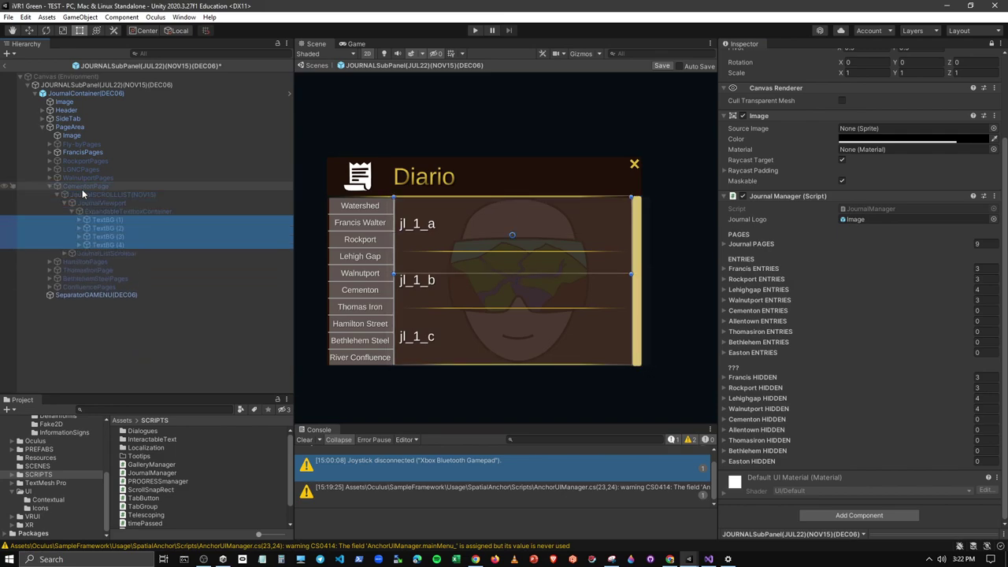
key("Right")
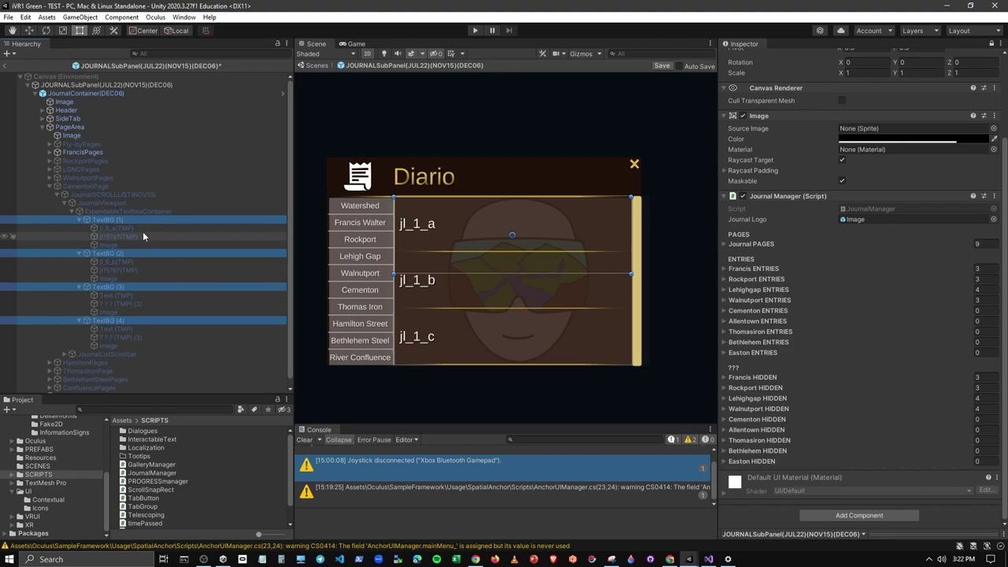
left_click(122, 229)
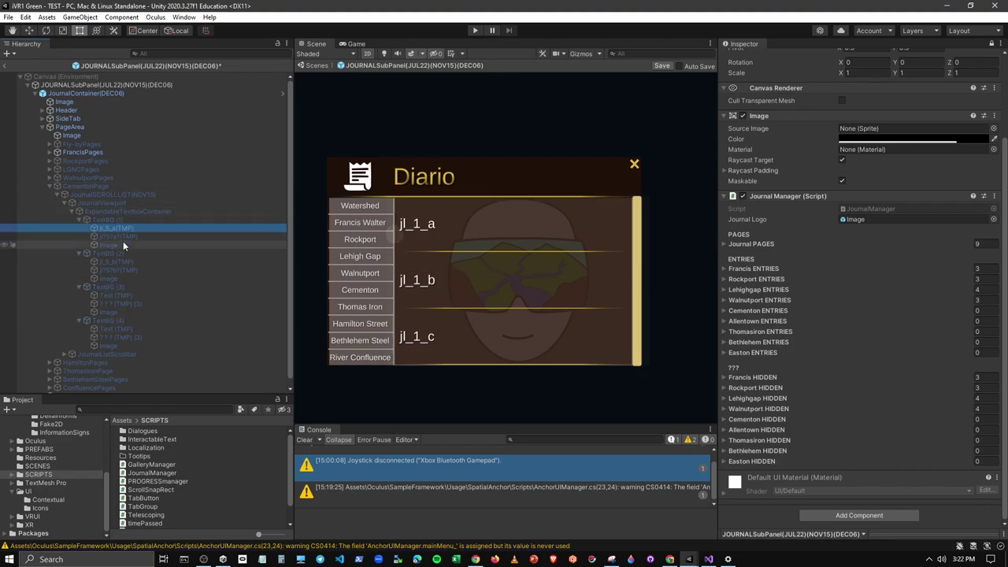
left_click(123, 262, "ctrl")
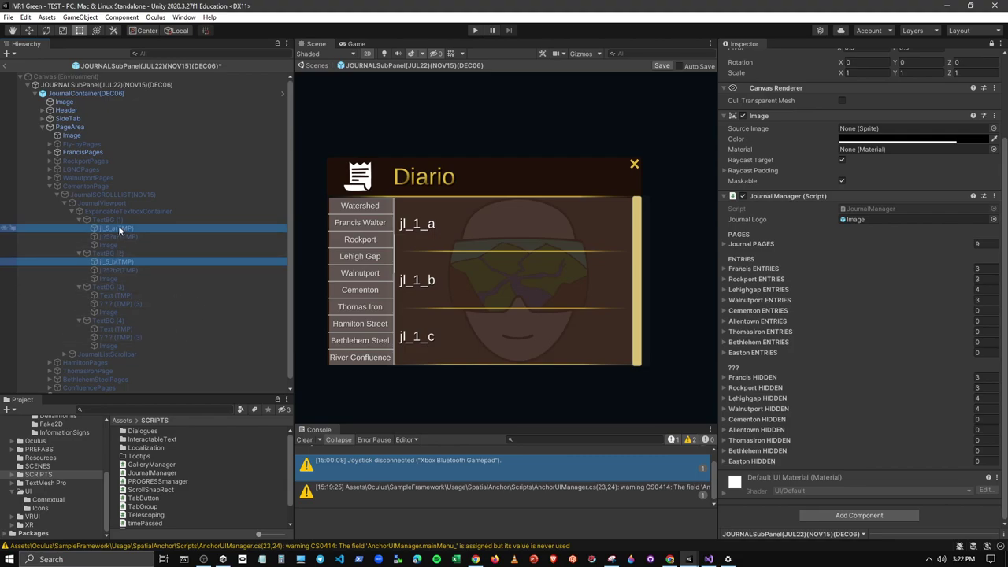
left_click(755, 312)
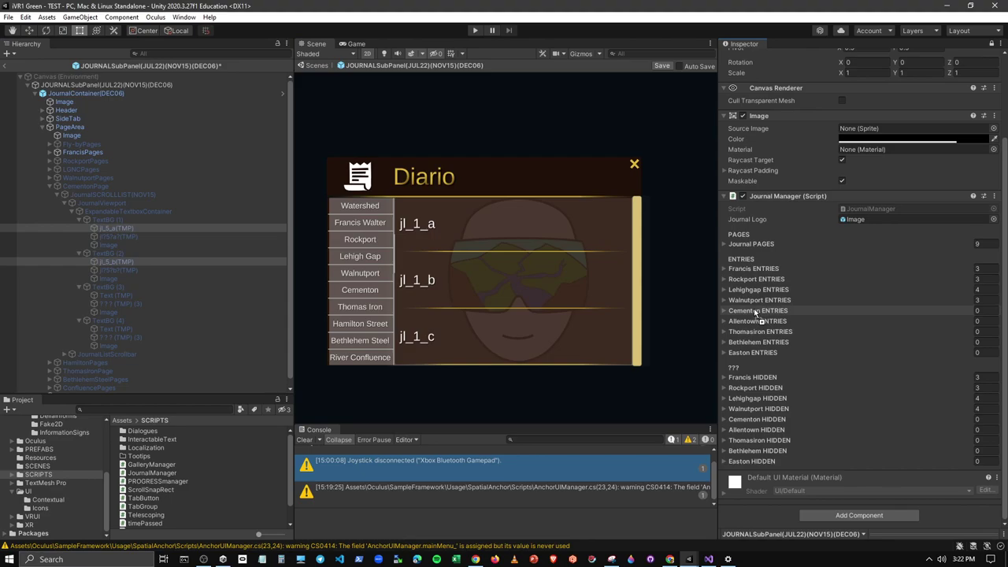
Step: Assign the Cementon page's two hidden texts to Cementon HIDDEN and collapse the branch
left_click(109, 235)
left_click(121, 269, "ctrl")
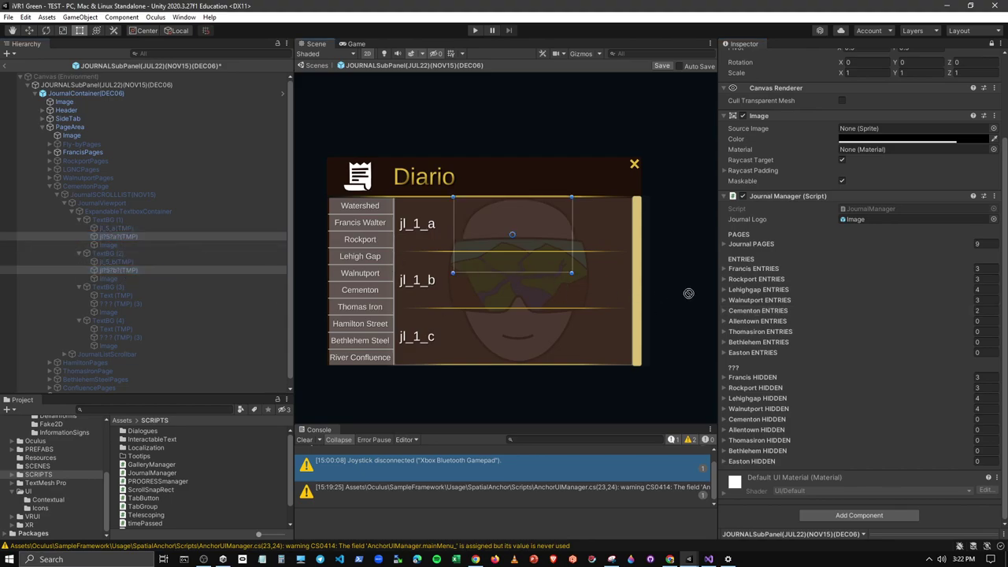
mouse_move(767, 395)
left_mouse_down()
mouse_move(761, 409)
mouse_move(55, 194)
left_mouse_up()
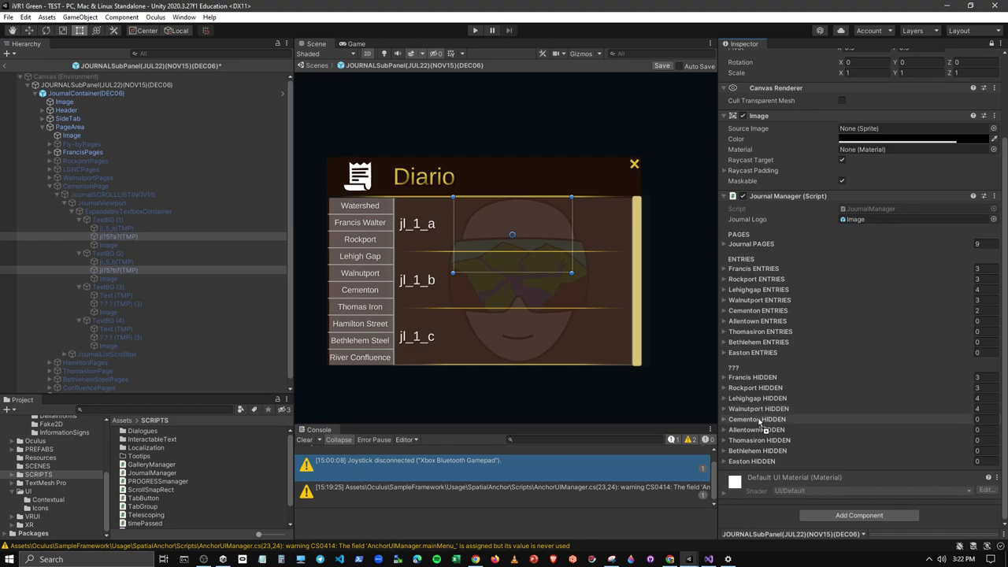
left_click(50, 186)
left_click(77, 193)
Step: Expand the Hamilton page's text boxes and assign jl_6_a, jl_6_b, jl_6_c to Allentown ENTRIES
key("Right")
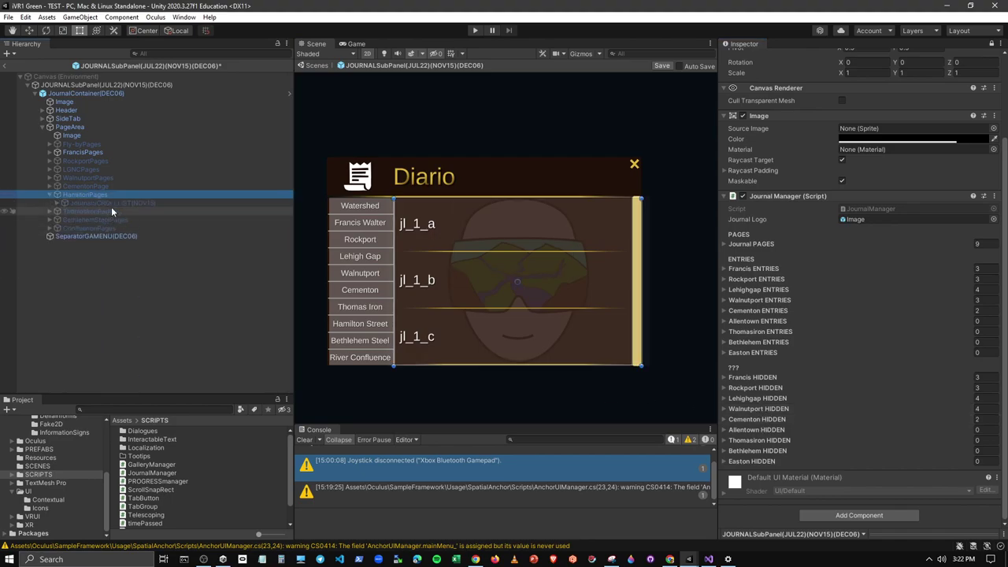
key("Right")
key("Right")
key("Right")
key("Right")
key("Right")
key("Right")
key("Down")
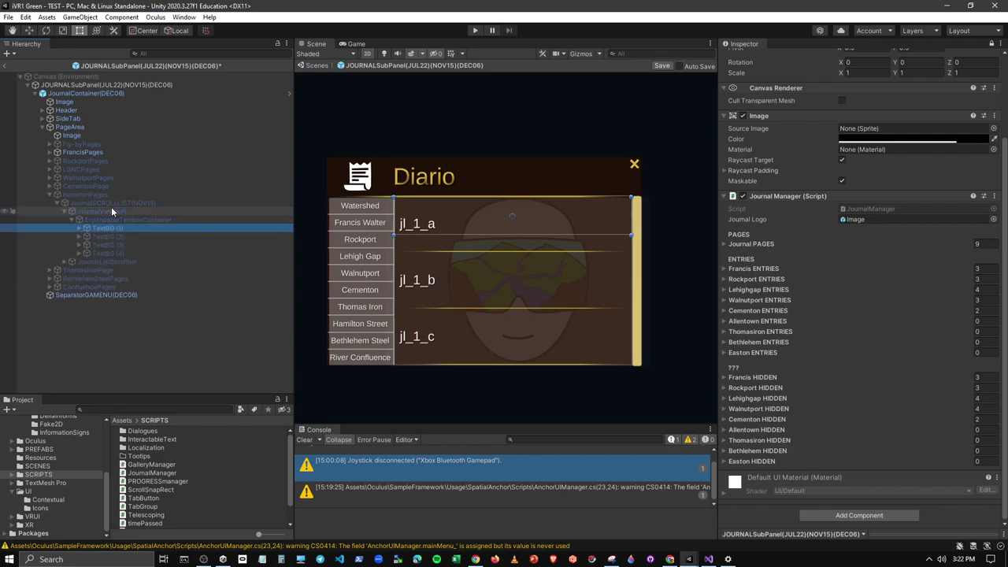
key("shift+Down")
key("shift+Down")
key("shift+Down")
key("Right")
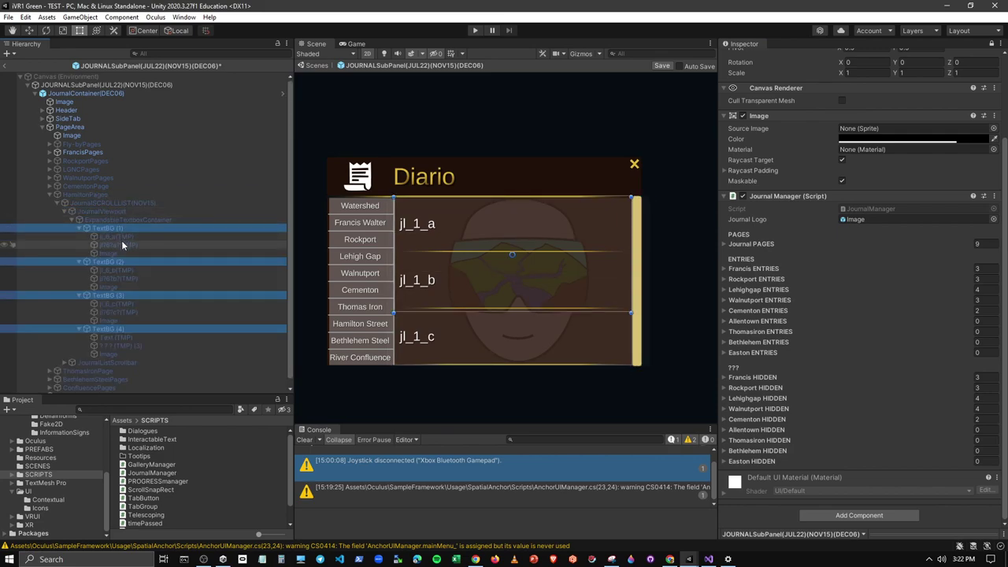
left_click(121, 237)
left_click(120, 269, "ctrl")
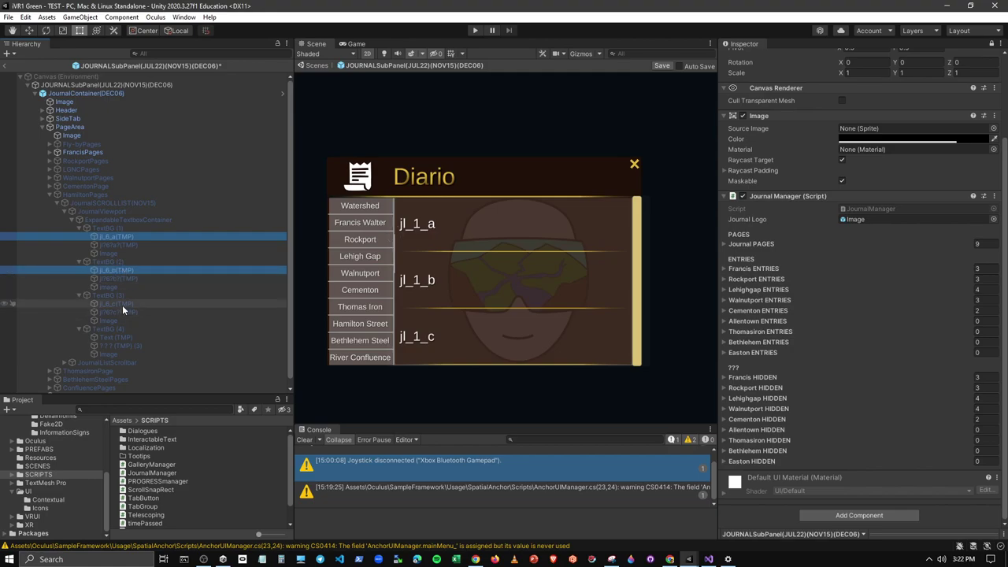
left_click(118, 303, "ctrl")
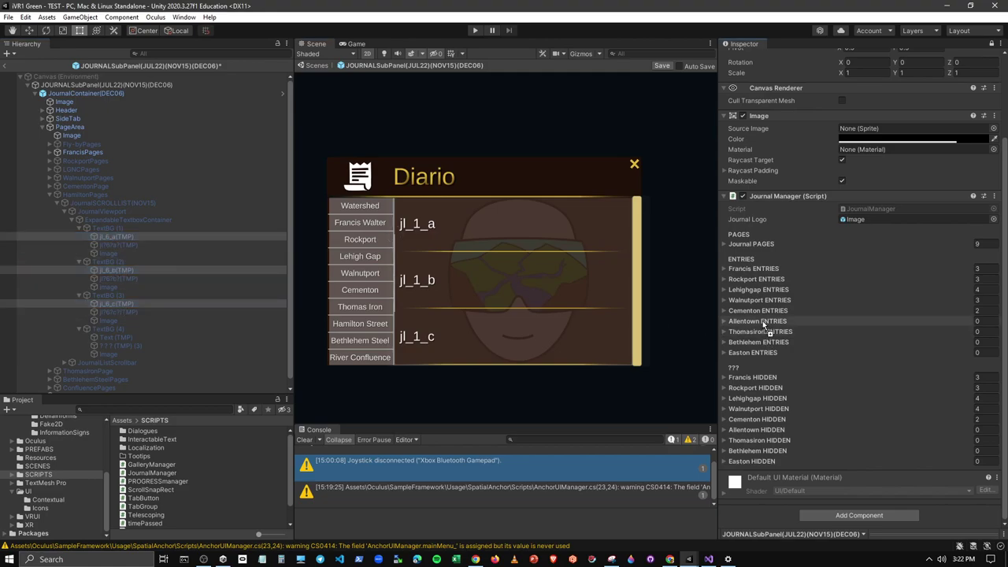
left_click_drag(763, 321, 762, 321)
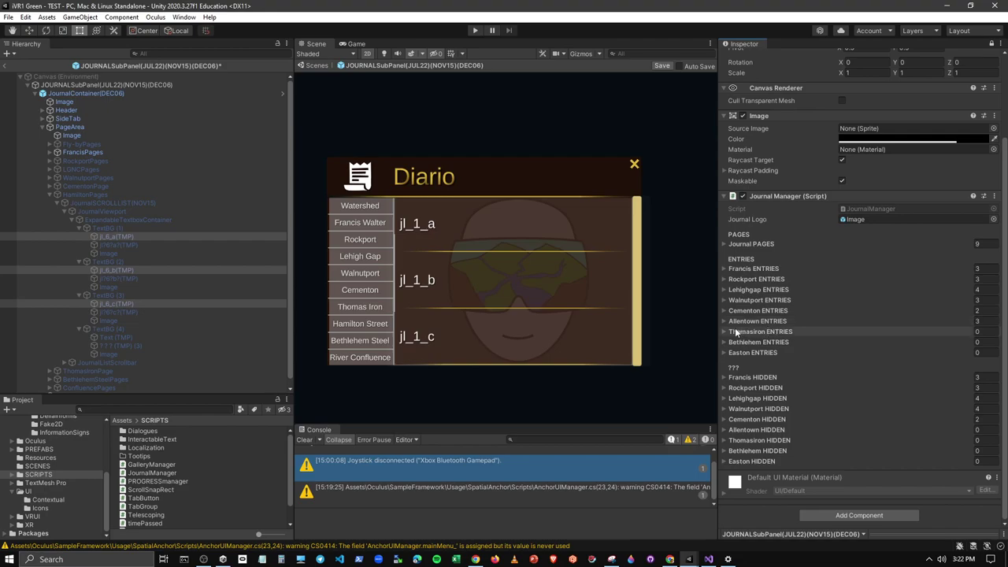
Step: Assign the three Hamilton hidden texts to Allentown HIDDEN and collapse the Hamilton branch
left_click(118, 245)
left_click(115, 279, "ctrl")
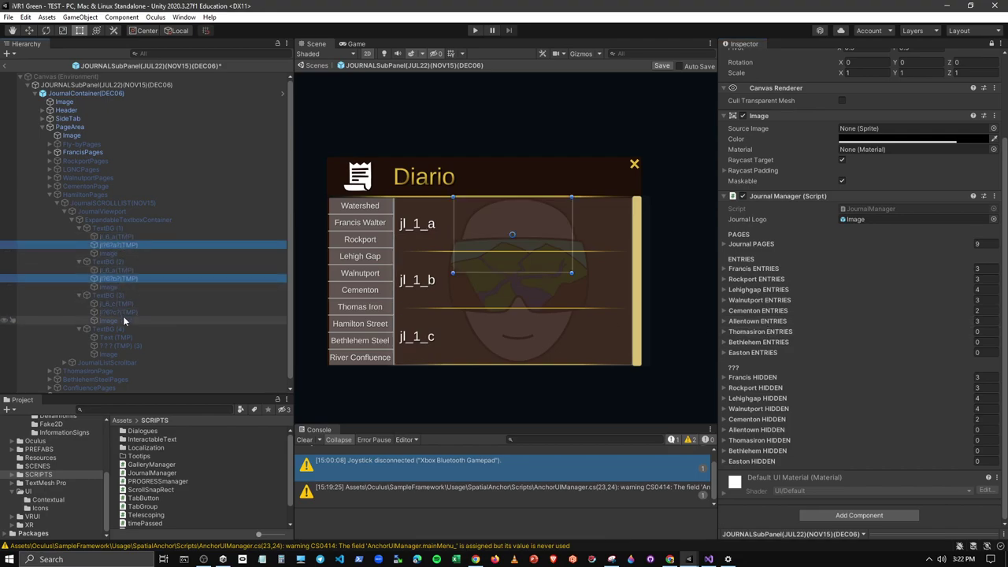
left_click(126, 312, "ctrl")
left_click_drag(123, 243, 755, 429)
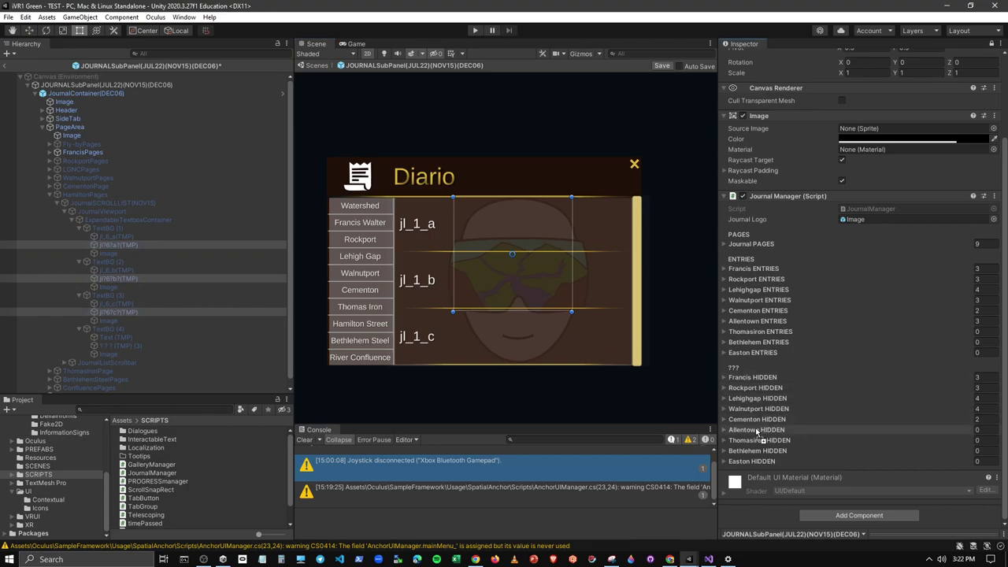
left_click(52, 194)
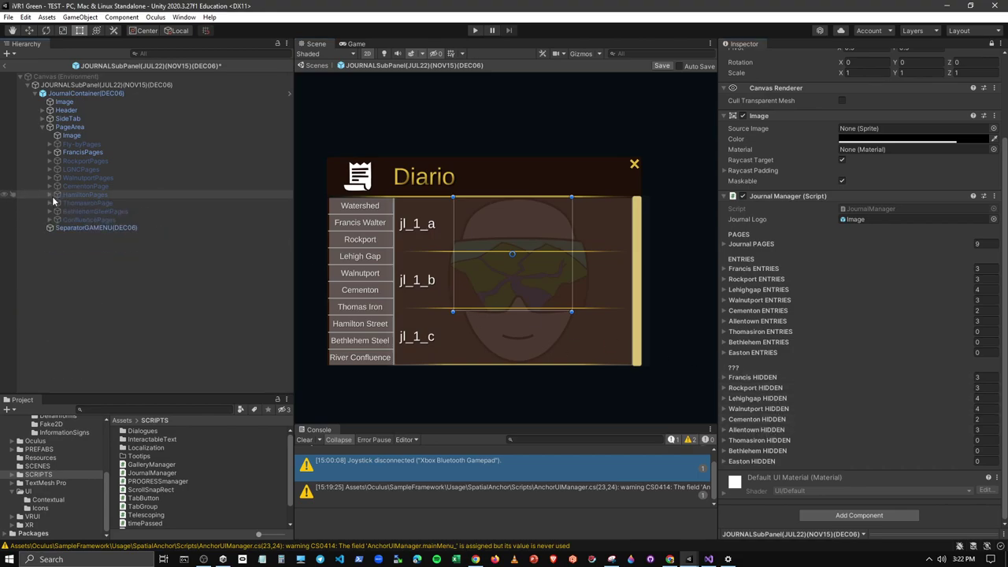
Step: Expand the Thomas Iron page's text boxes and assign jl_7_a and jl_7_b to Thomasiron ENTRIES
left_click(77, 204)
key("Right")
key("Right")
key("Right")
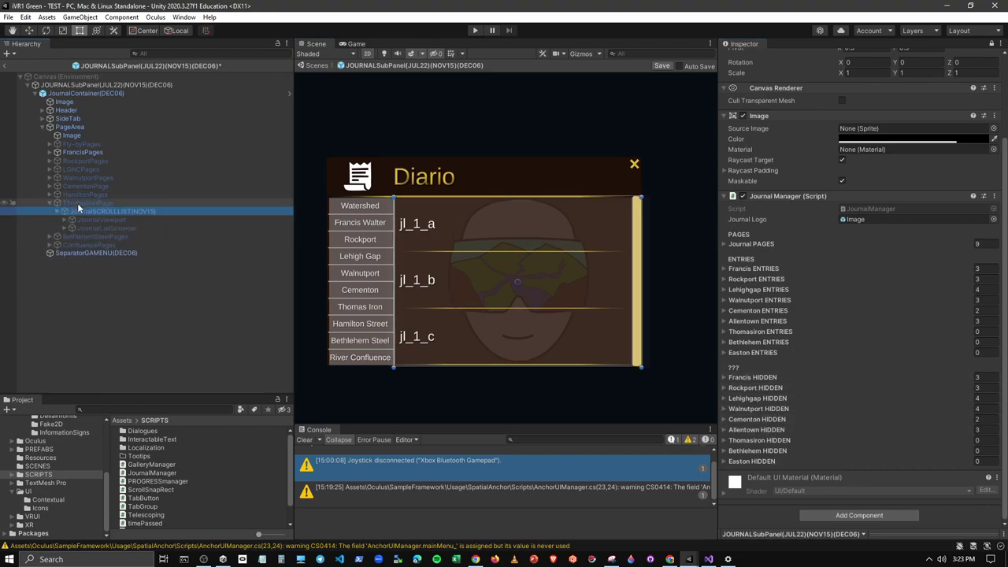
key("Right")
key("Right")
key("Down")
key("Right")
key("Down")
key("shift+Down")
key("shift+Down")
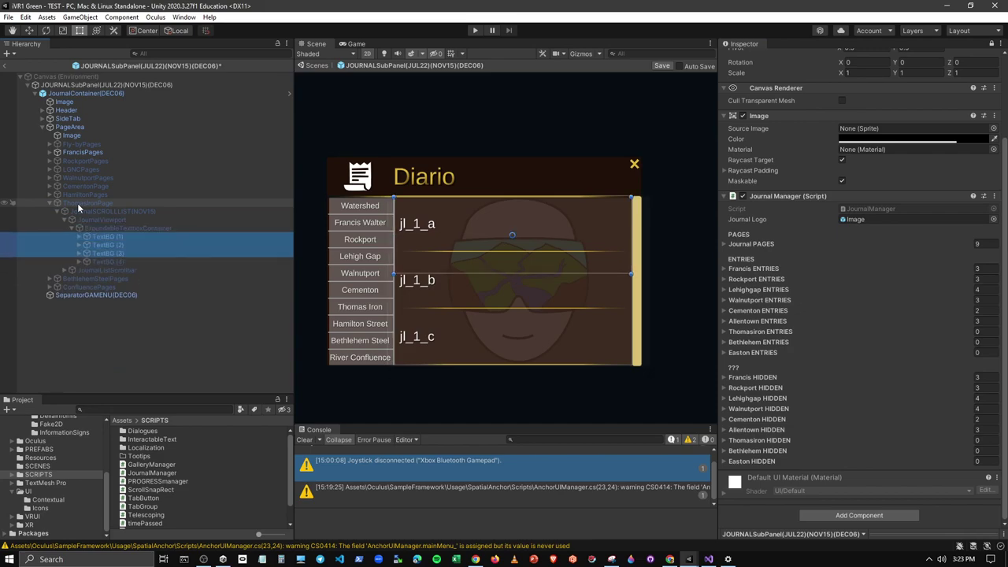
key("shift+Down")
key("Right")
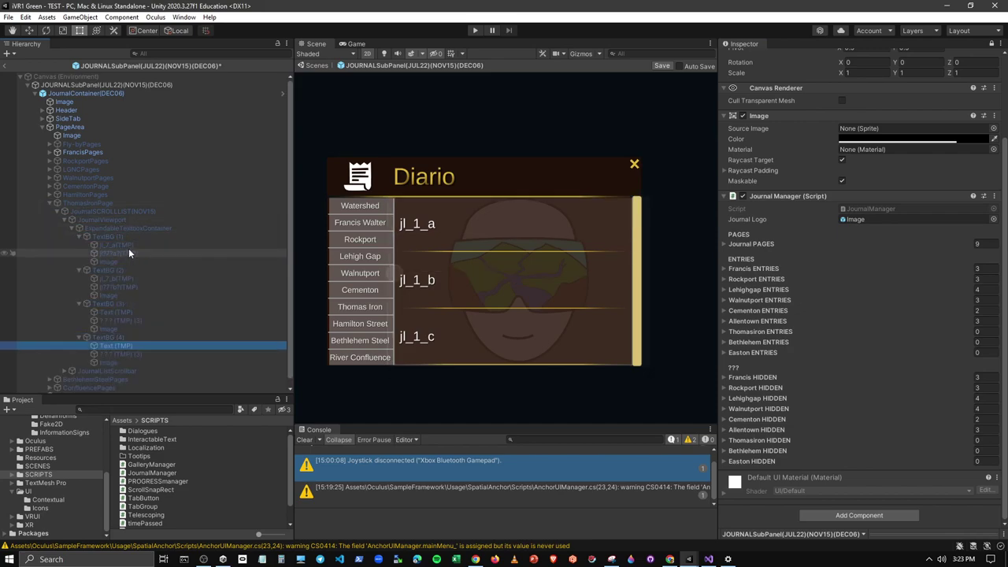
left_click(129, 245)
left_click(131, 281, "ctrl")
left_click_drag(131, 281, 758, 335)
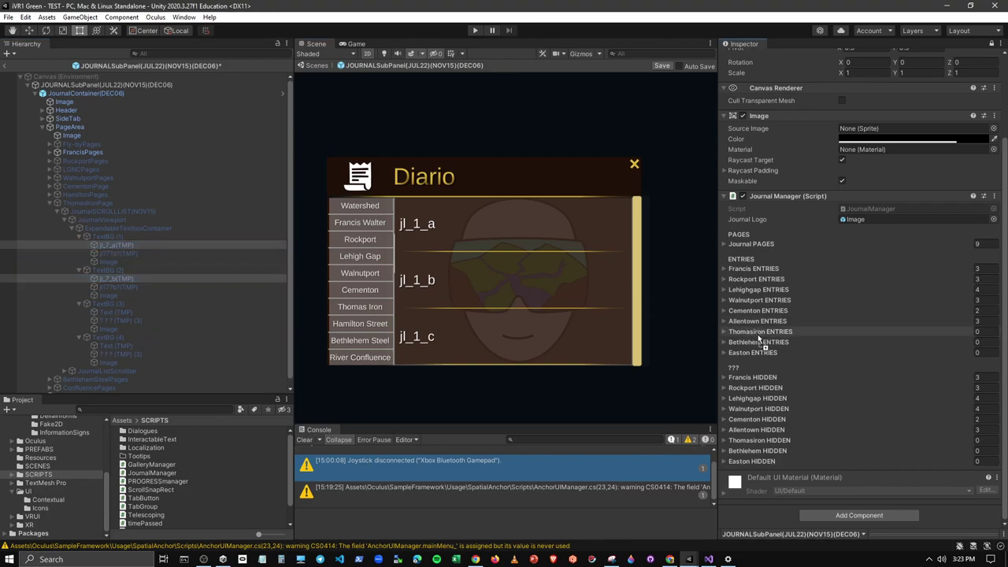
Step: Assign the two Thomas Iron hidden texts to Thomasiron HIDDEN
left_click(134, 254)
left_click(126, 287, "ctrl")
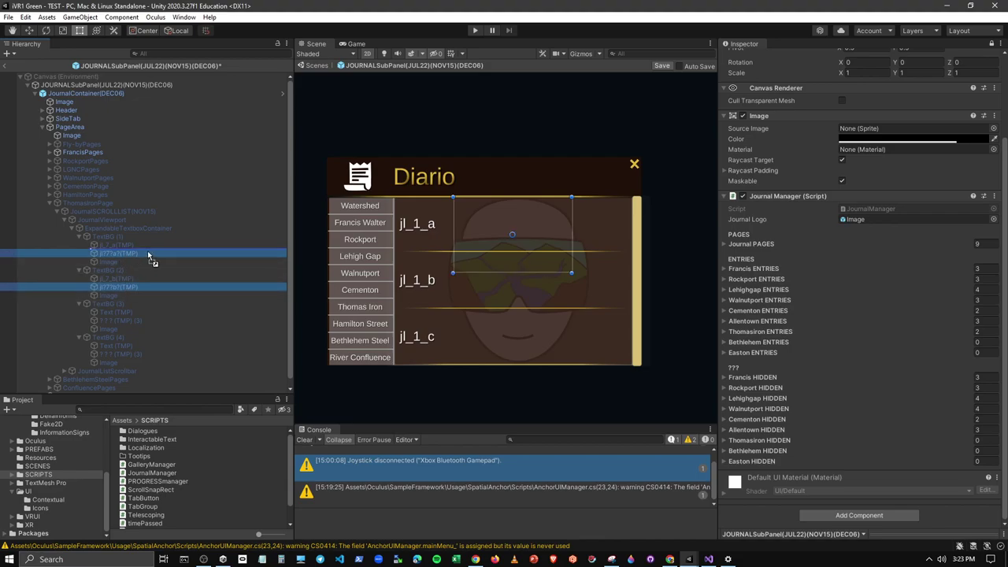
left_click_drag(148, 250, 754, 430)
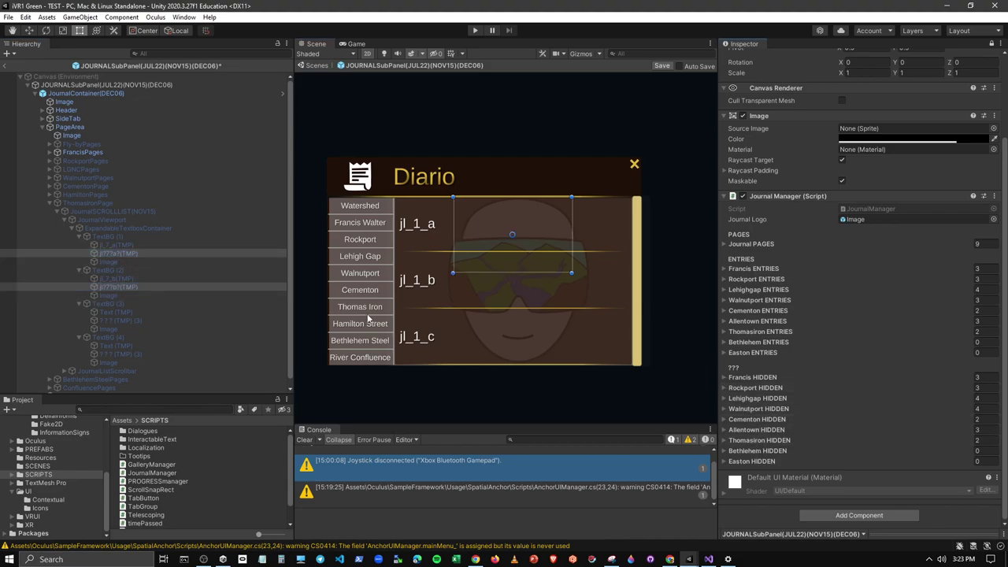
left_click(50, 201)
Step: Expand BethlehemSteelPages' text boxes and assign its three entry texts to Bethlehem ENTRIES
left_click(85, 211)
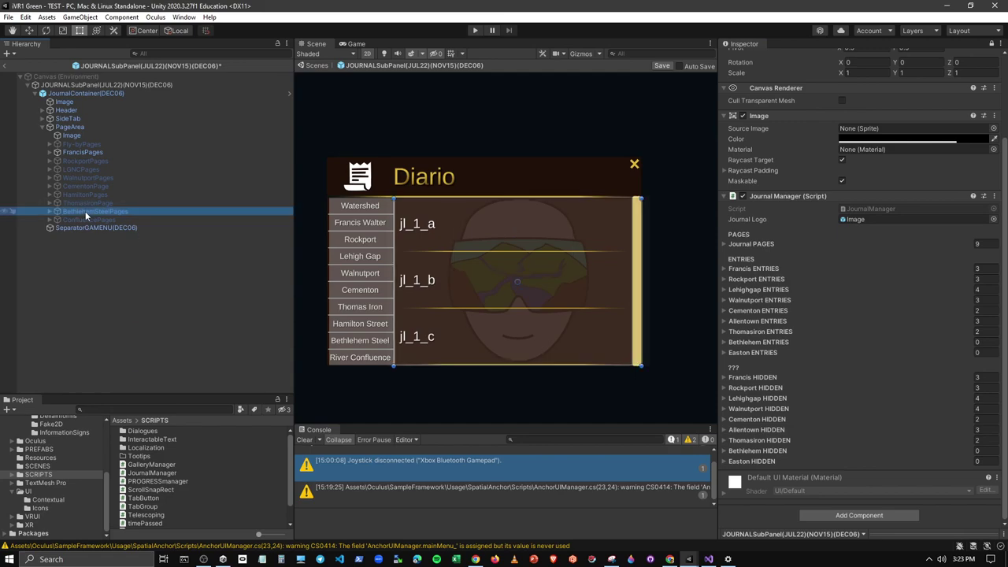
key("Right")
key("Right")
key("Right")
key("Right")
key("Right")
key("Right")
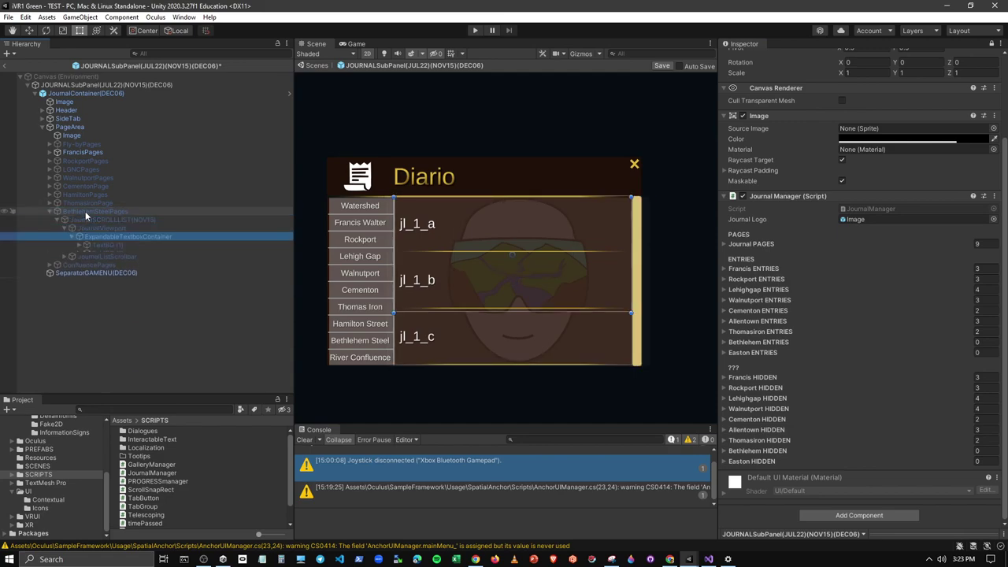
key("Right")
key("Right")
key("Right")
key("Right")
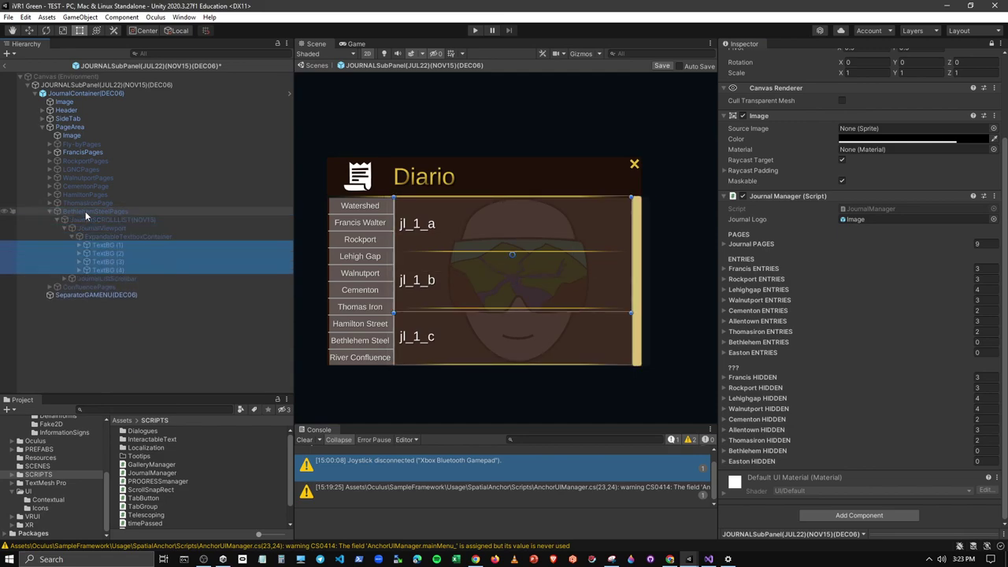
key("Down")
key("Right")
key("Down")
key("Right")
key("Right")
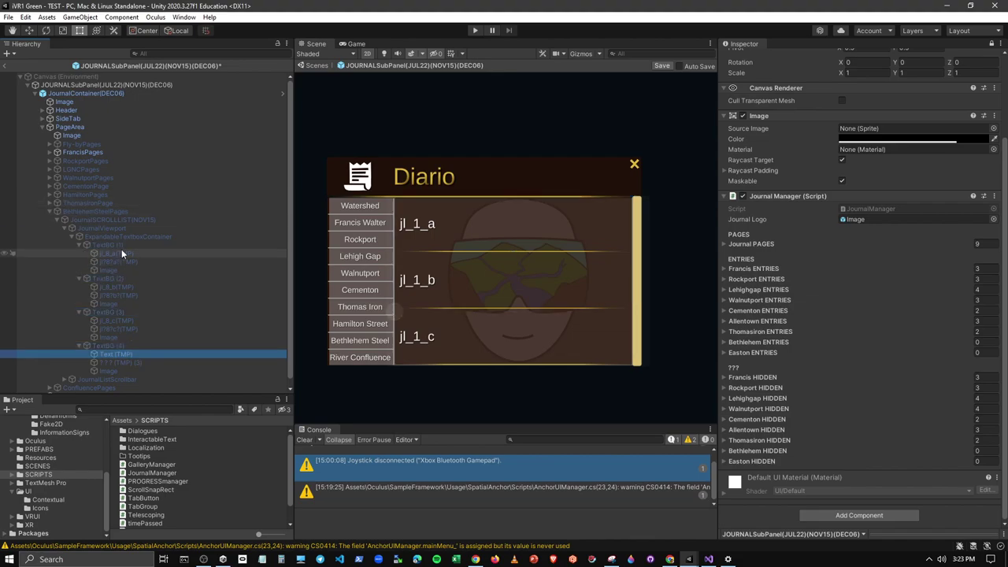
left_click(120, 253)
left_click(127, 288, "ctrl")
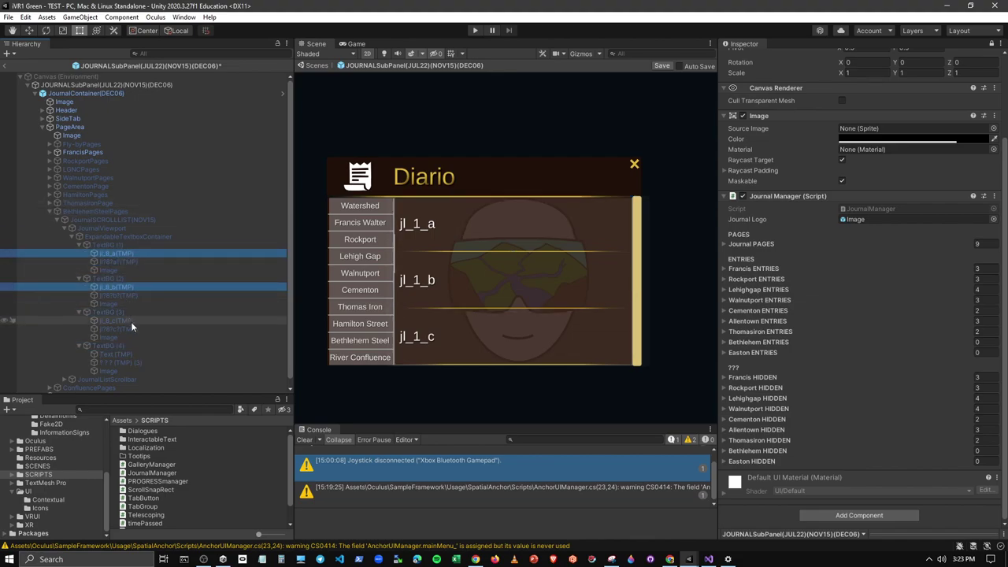
left_click(131, 320, "ctrl")
left_click_drag(121, 354, 785, 347)
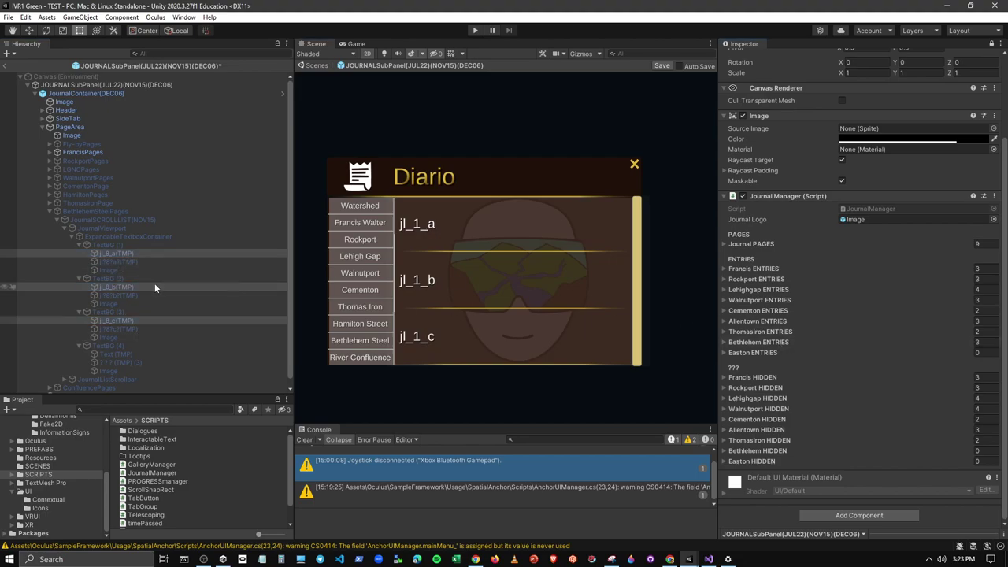
Step: Assign the three Bethlehem hidden texts to Bethlehem HIDDEN and collapse the branch
left_click(119, 261)
left_click(123, 296, "ctrl")
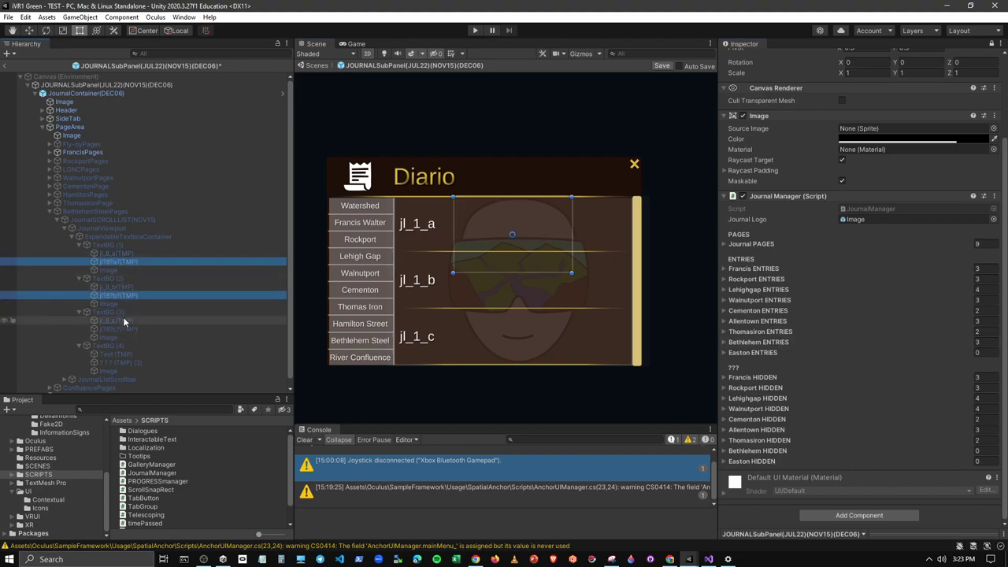
left_click(123, 329, "ctrl")
left_click_drag(124, 263, 752, 454)
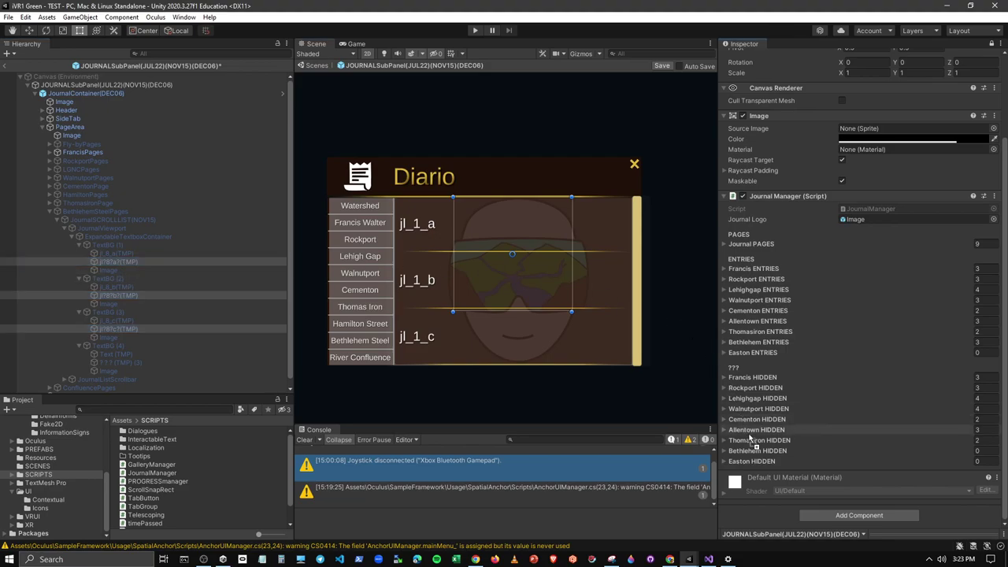
left_click(48, 211)
Step: Expand ConfluencePages' text boxes and assign its three entry texts to Easton ENTRIES
left_click(74, 220)
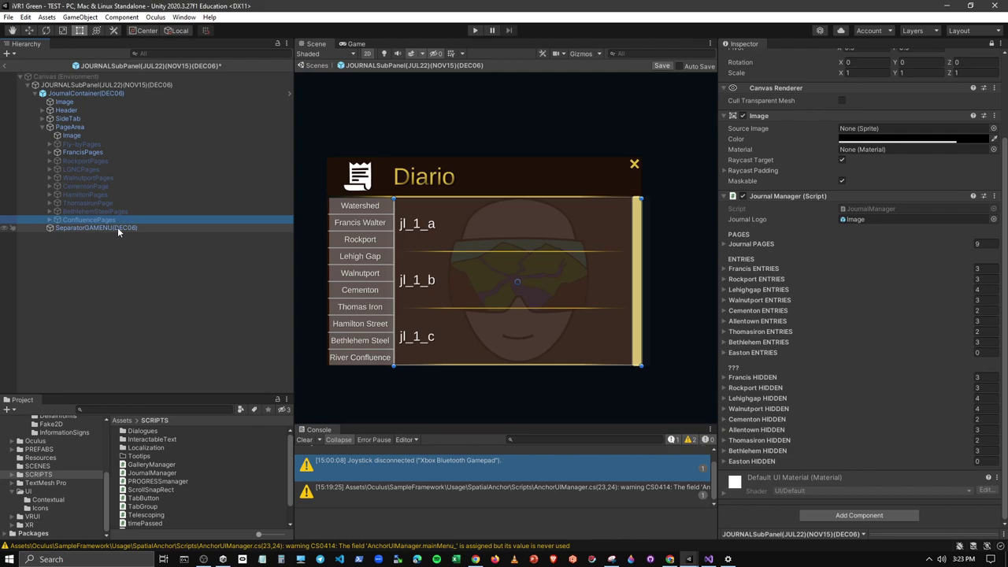
key("Right")
key("Right")
key("Right")
key("Right")
key("Right")
key("Right")
key("Right")
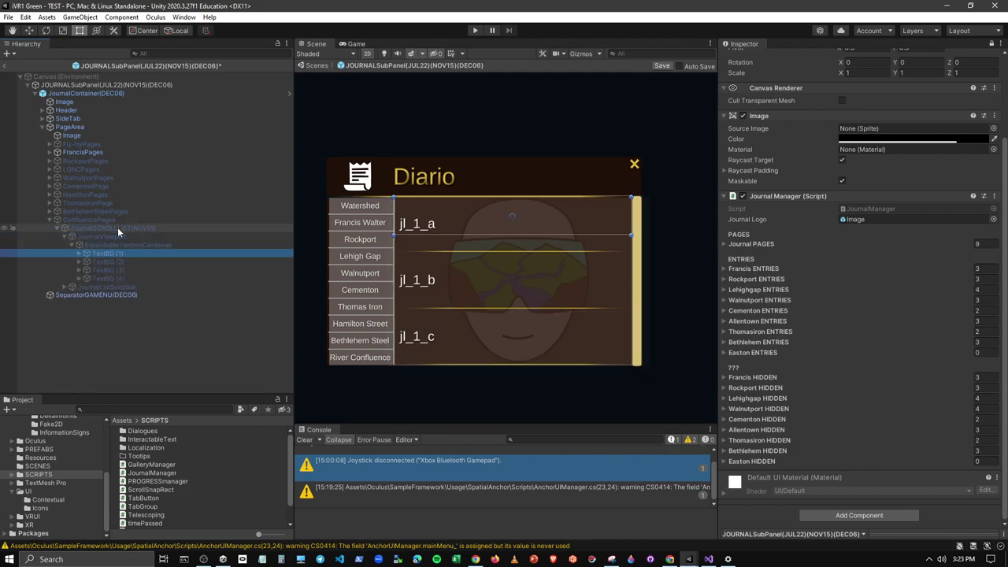
key("shift+Down")
key("shift+Down")
key("shift+Down")
key("Right")
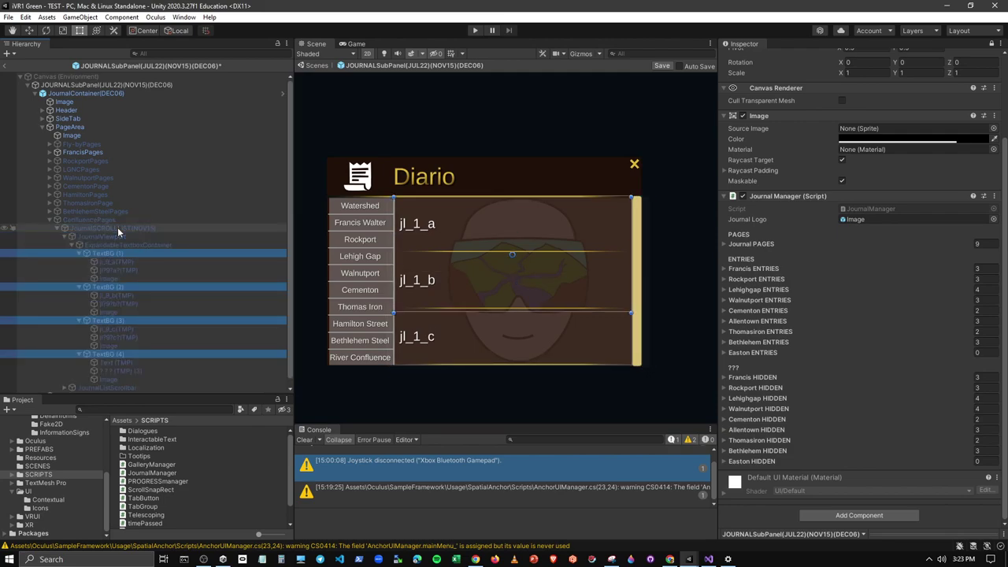
left_click(128, 263)
left_click(126, 296, "ctrl")
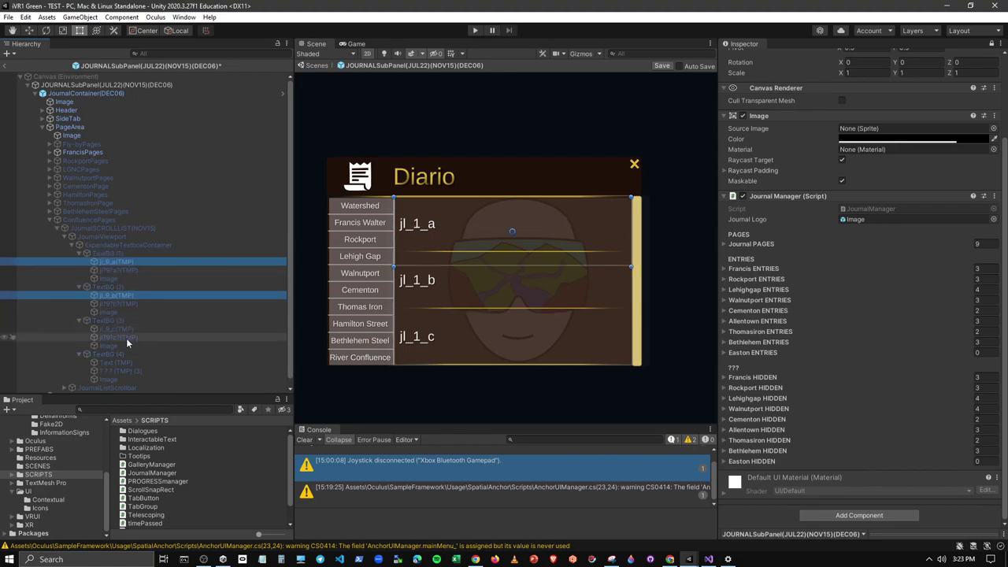
left_click(127, 331, "ctrl")
left_click_drag(118, 262, 759, 358)
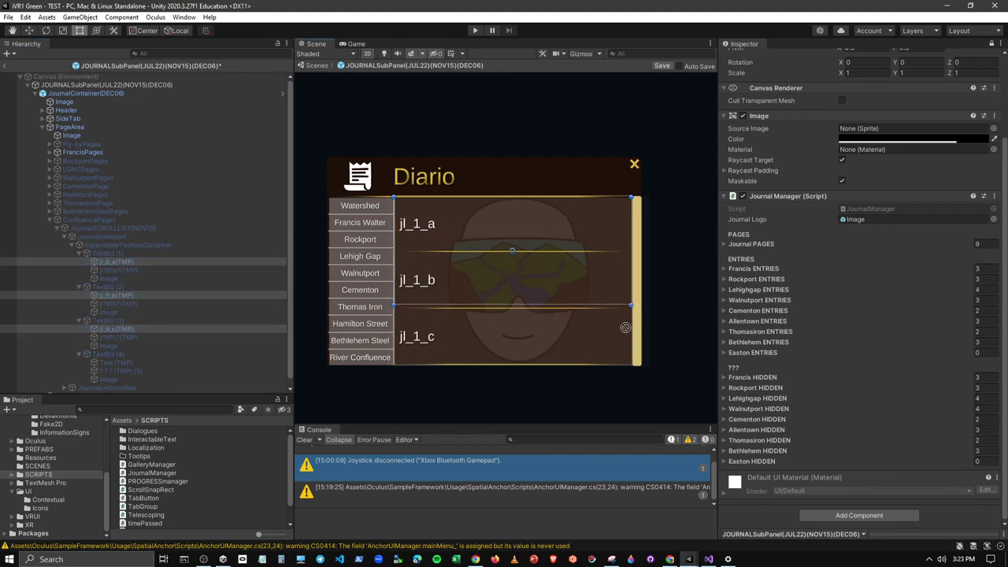
Step: Assign the three Confluence hidden texts to Easton HIDDEN and collapse the branch
left_click(113, 269)
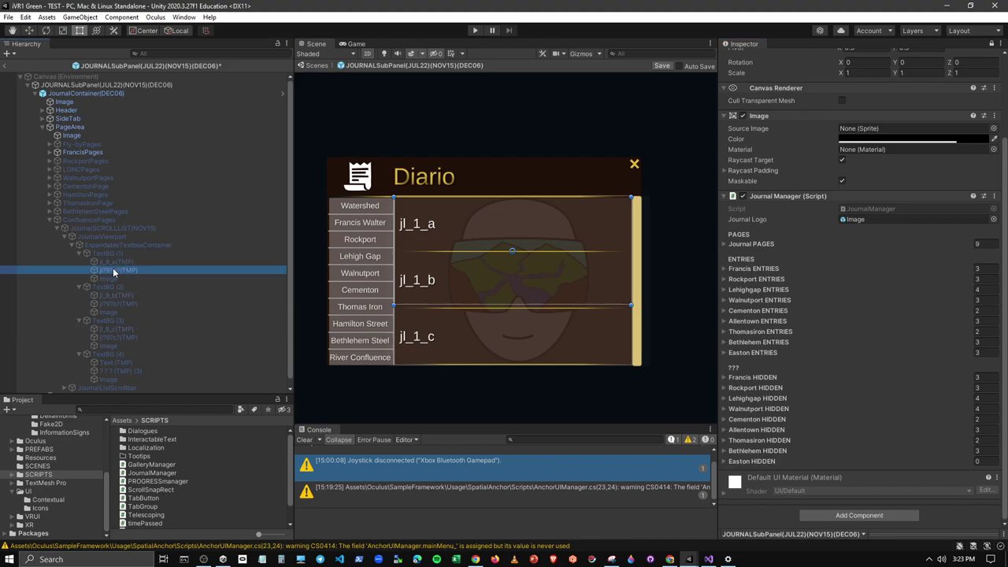
left_click(129, 304, "ctrl")
left_click(129, 337, "ctrl")
left_click_drag(131, 272, 760, 464)
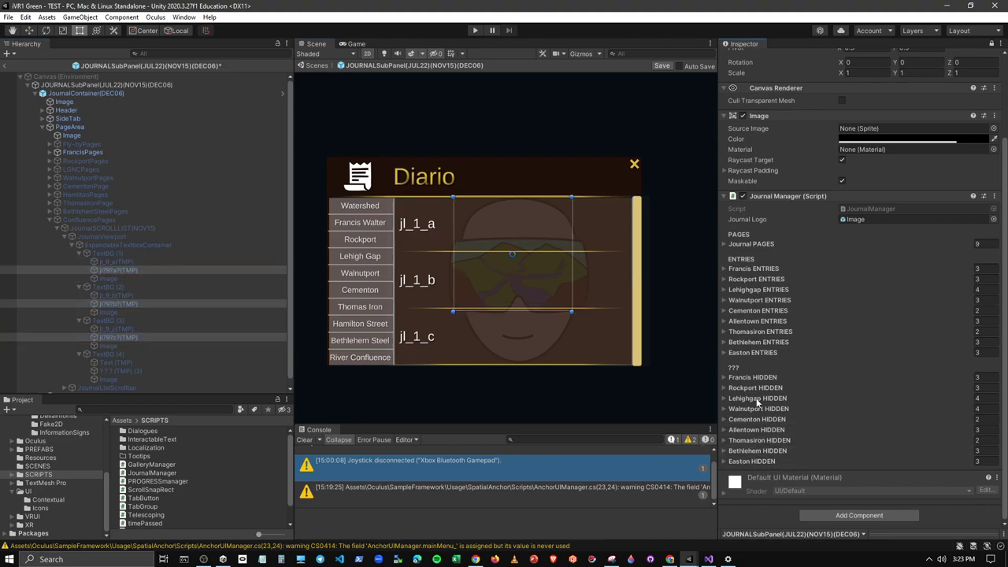
left_click(50, 219)
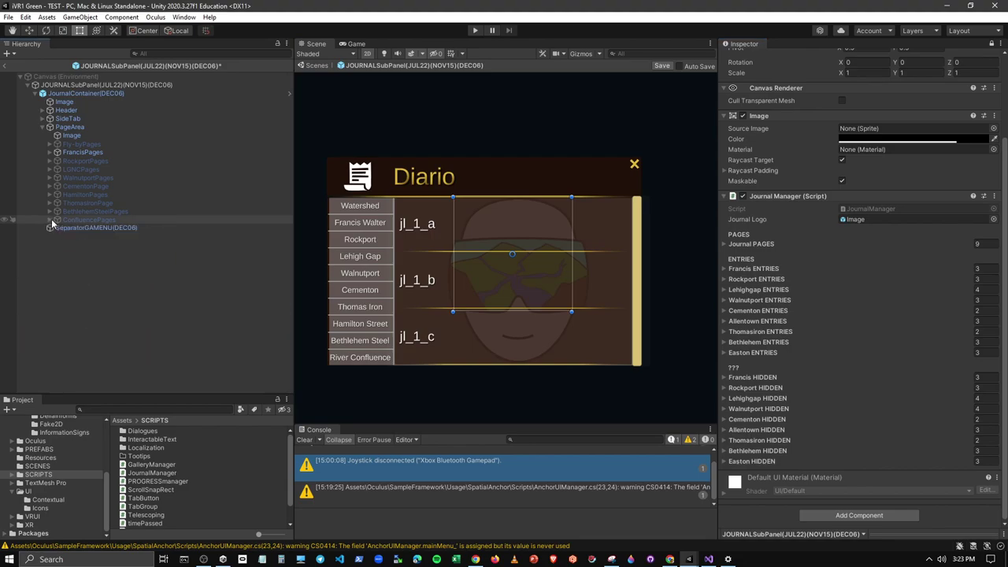
Step: Save the journal prefab, return to the scene, and place JOURNALSubPanel under the JOURNAL(HUD) Canvas
left_click(662, 66)
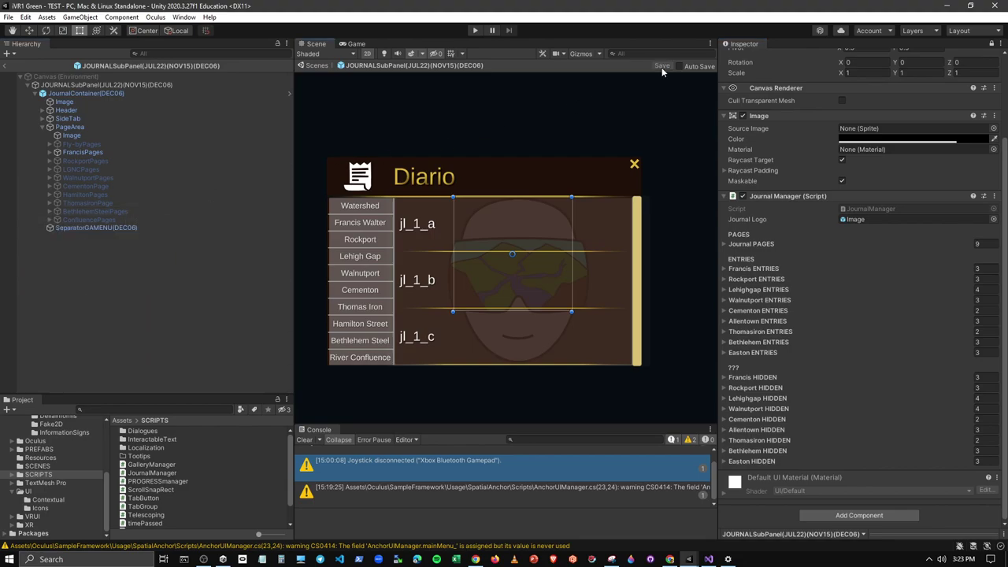
left_click(304, 440)
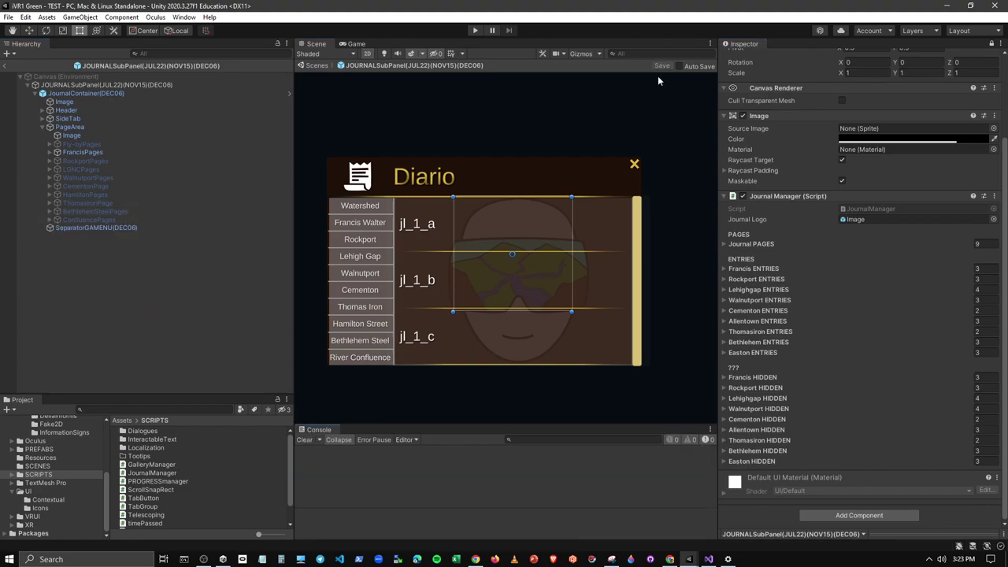
left_click(5, 68)
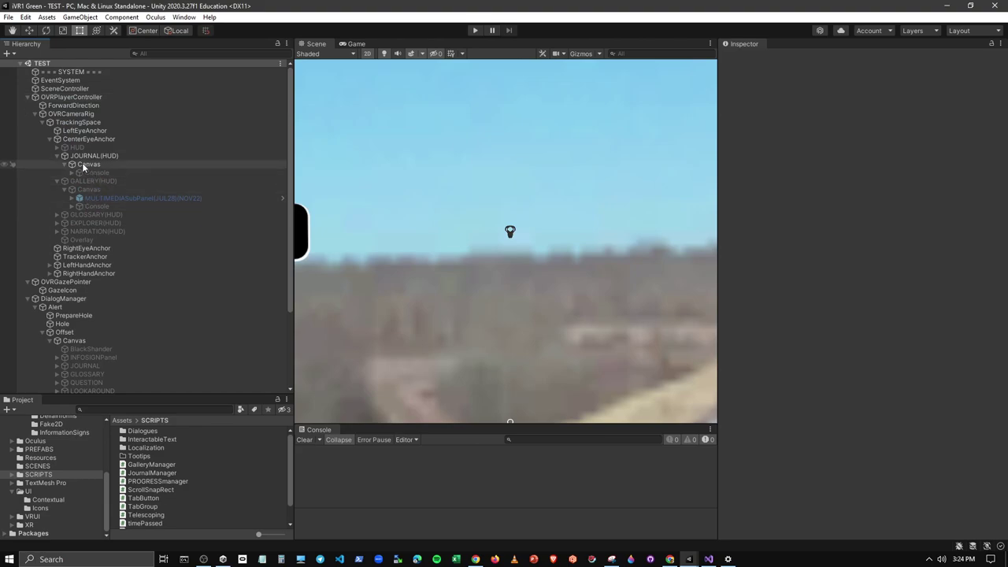
left_click(38, 449)
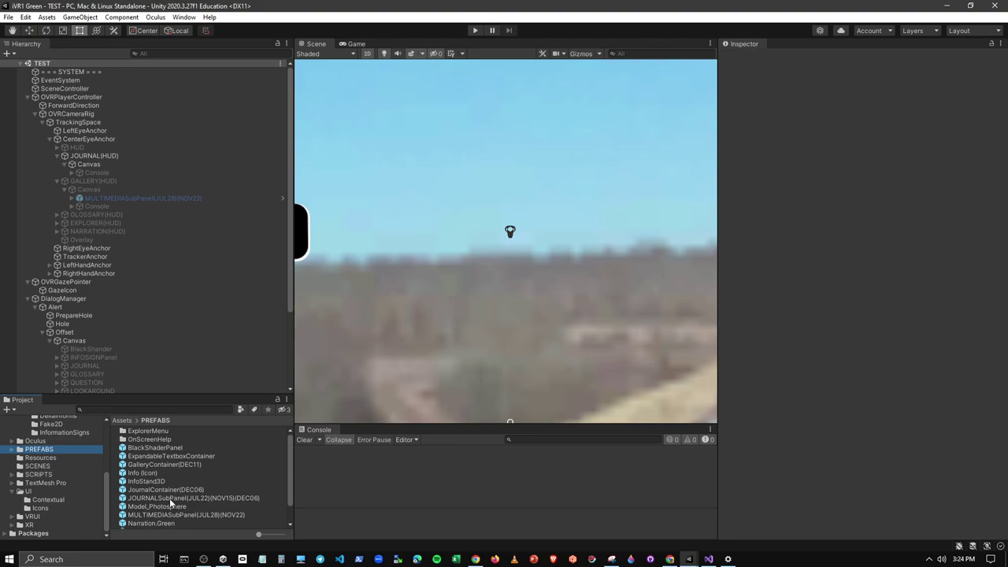
left_click_drag(170, 498, 100, 174)
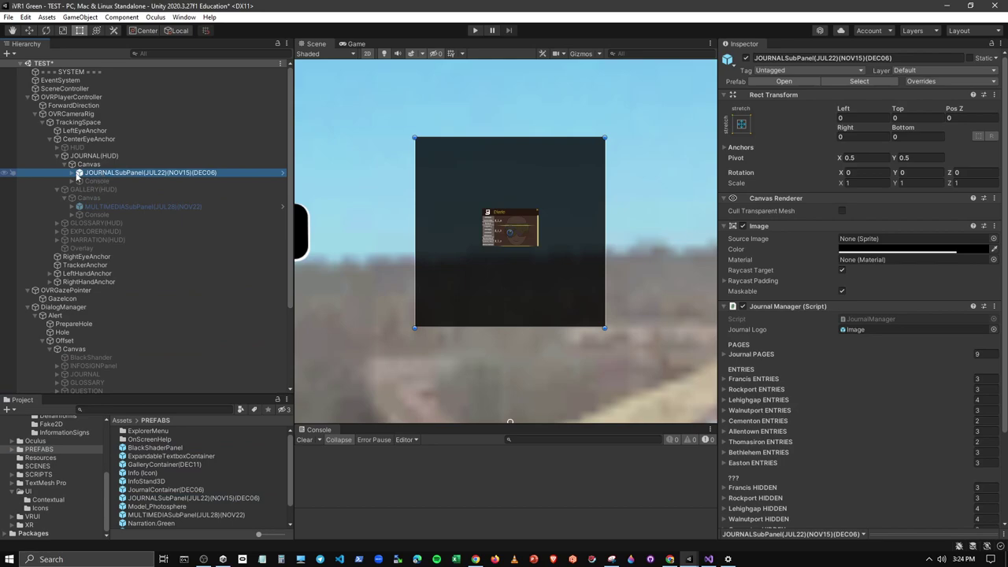
Step: Set JournalContainer(DEC06)'s Rect Transform Scale X and Y to 2
left_click(72, 173)
left_click(76, 181)
left_click(77, 180)
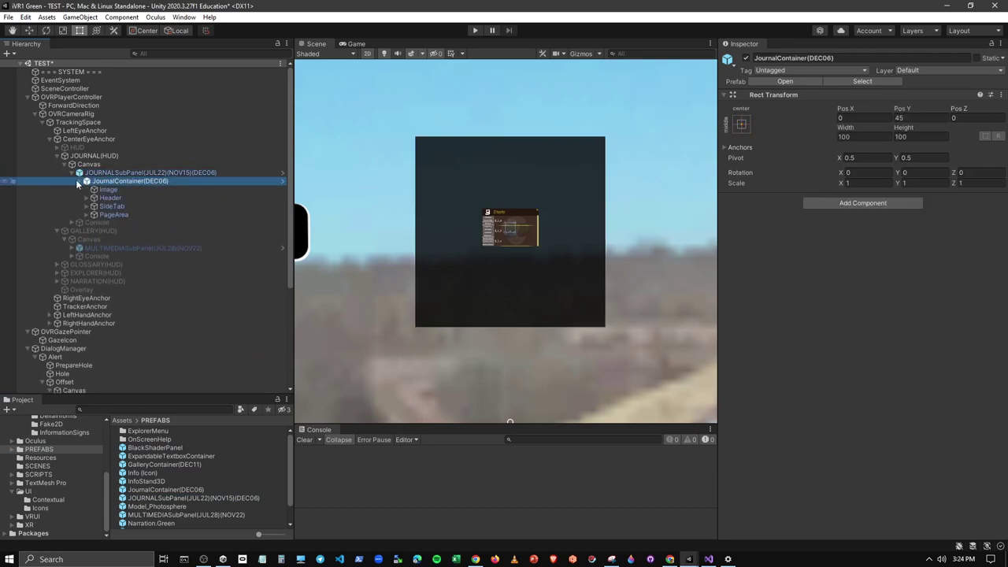
left_click(877, 182)
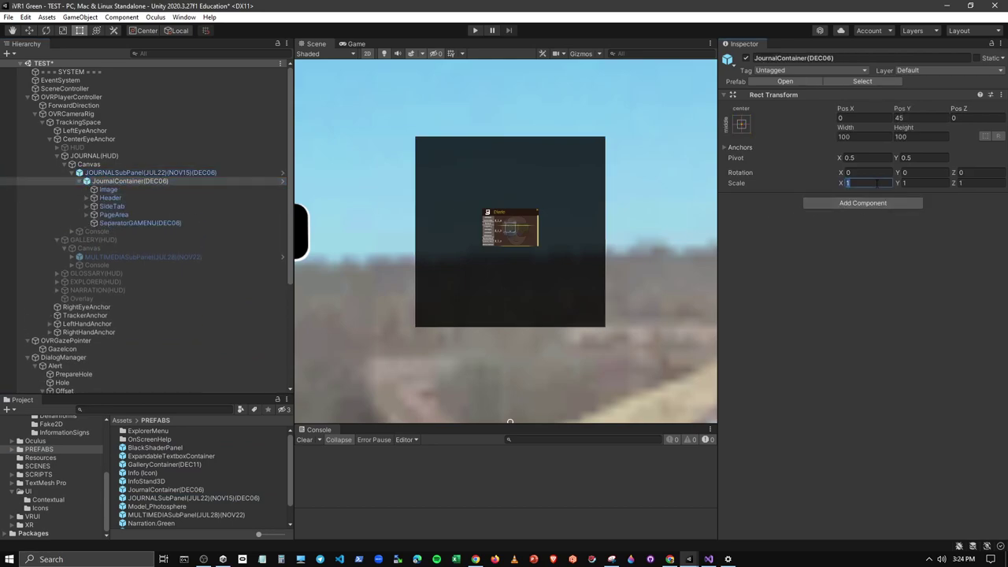
type("2")
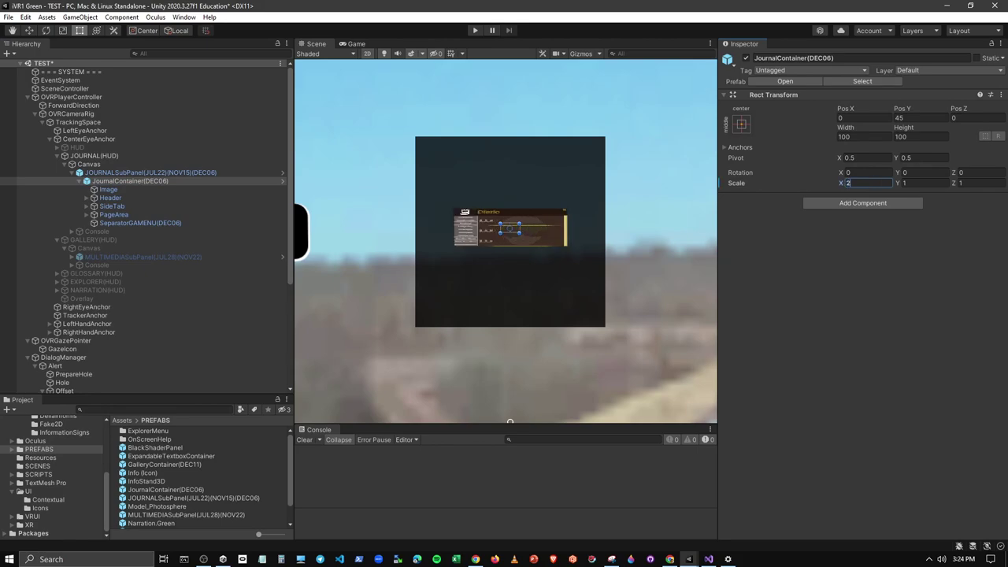
key("Tab")
type("2")
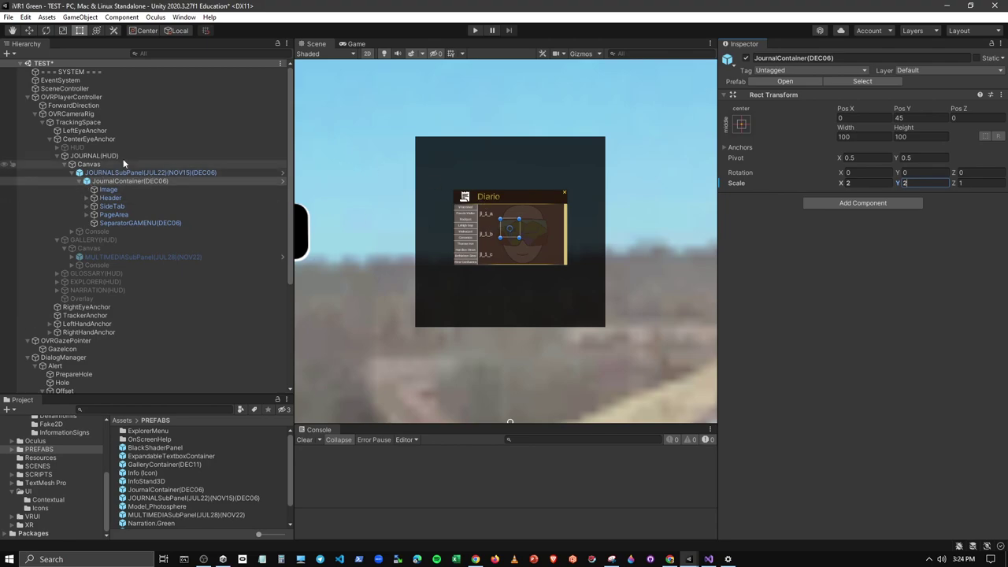
Step: Check the enlarged journal in a widened Game view, then select JOURNALSubPanel
left_click(347, 45)
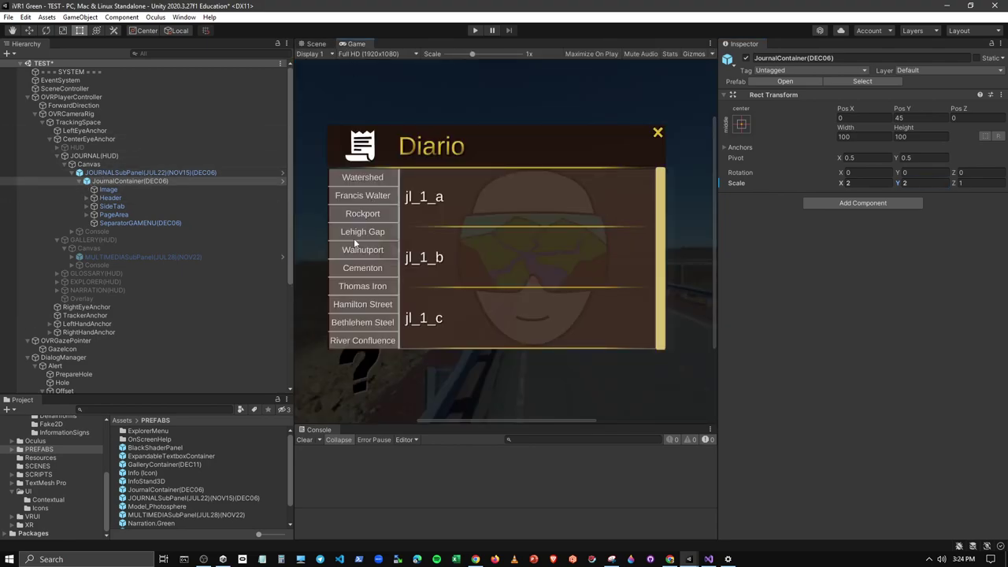
left_click_drag(293, 211, 173, 218)
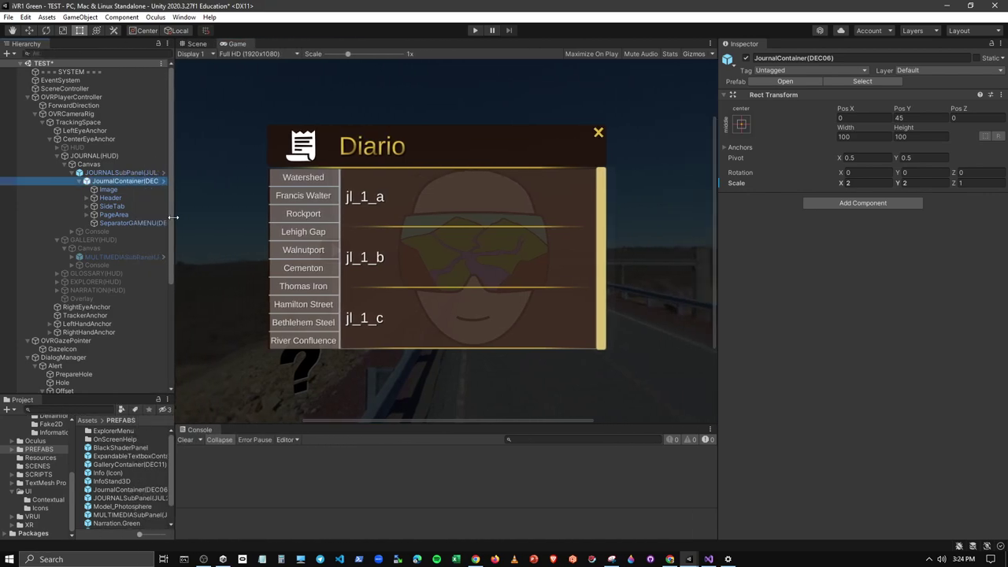
left_click(118, 173)
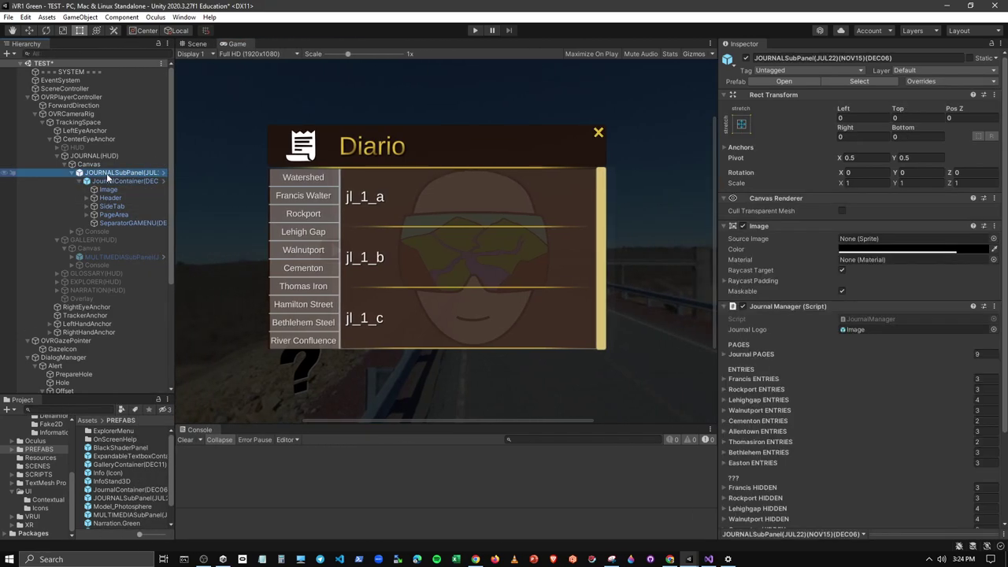
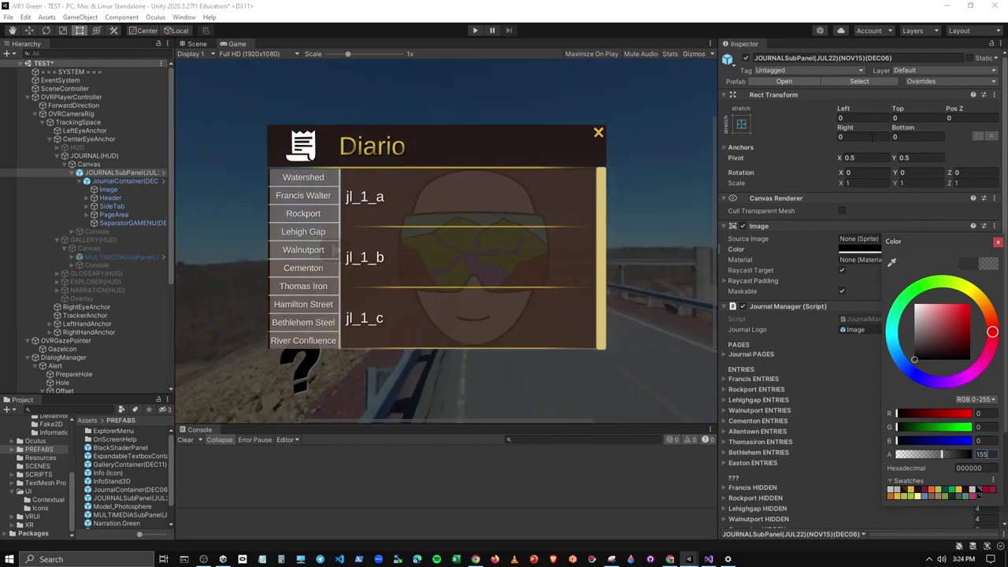
Step: Apply JOURNALSubPanel's semi-transparent black Image colour override to its prefab
scroll(857, 460, "down", 3)
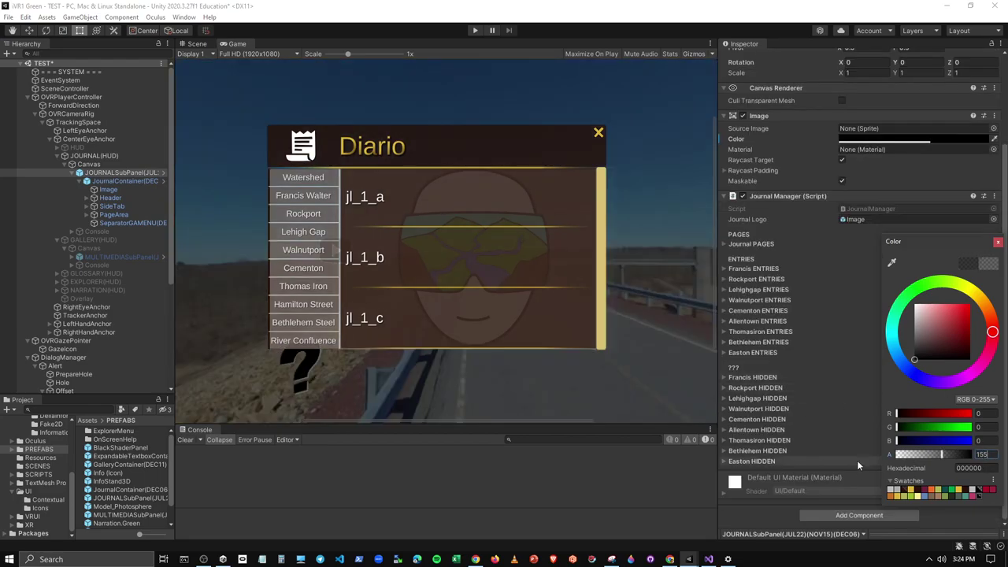
scroll(857, 464, "up", 3)
left_click(997, 243)
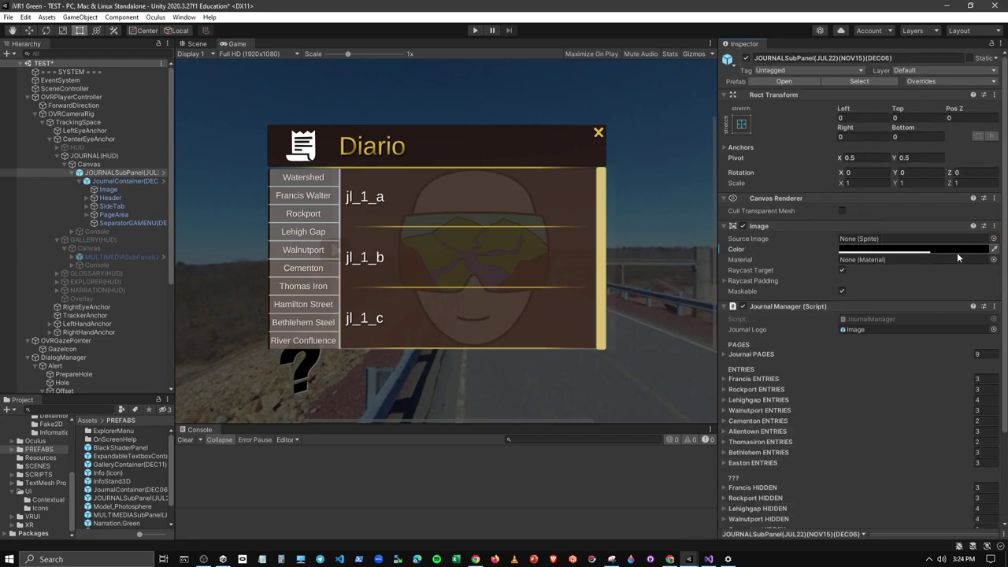
right_click(735, 251)
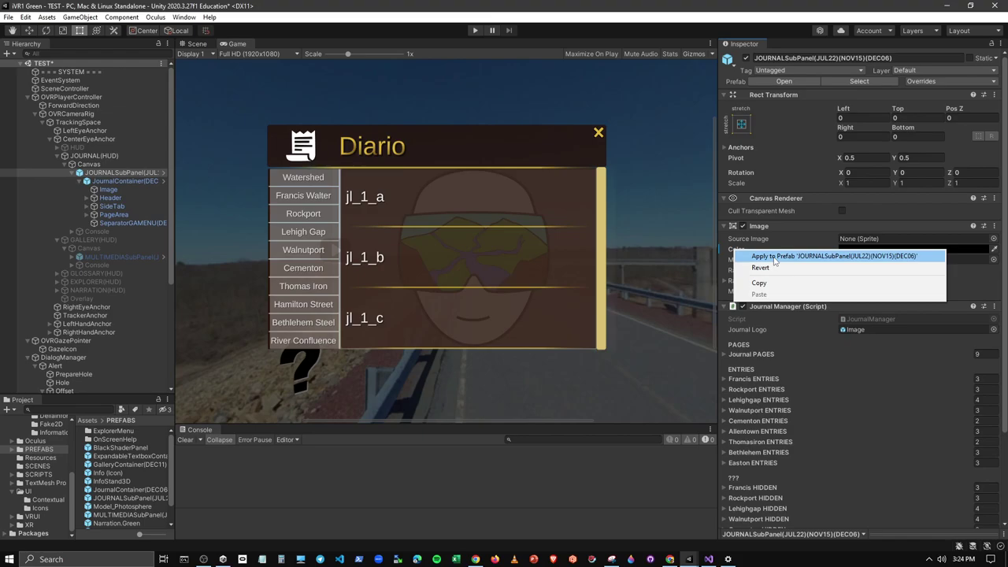
left_click(773, 266)
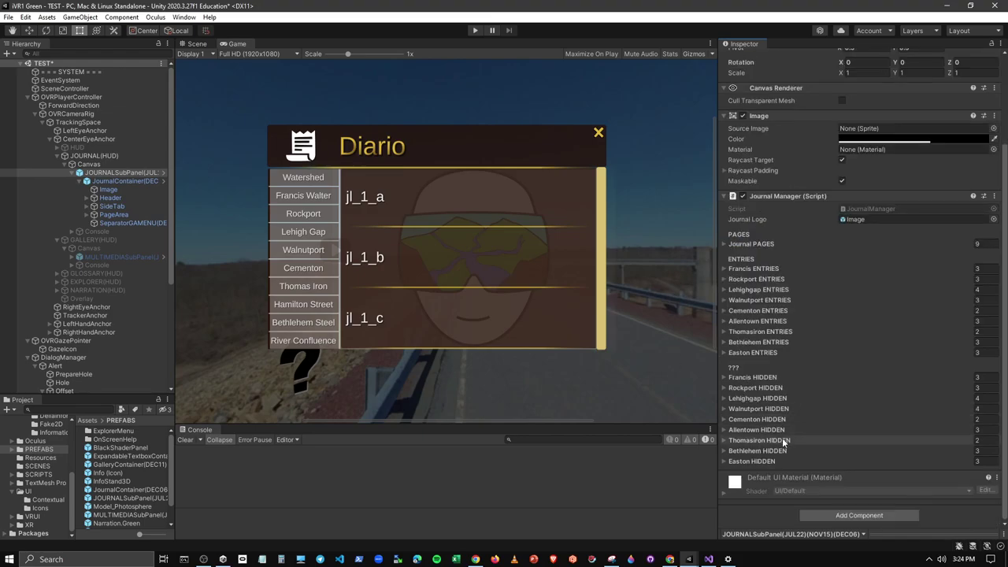
scroll(777, 441, "down", 3)
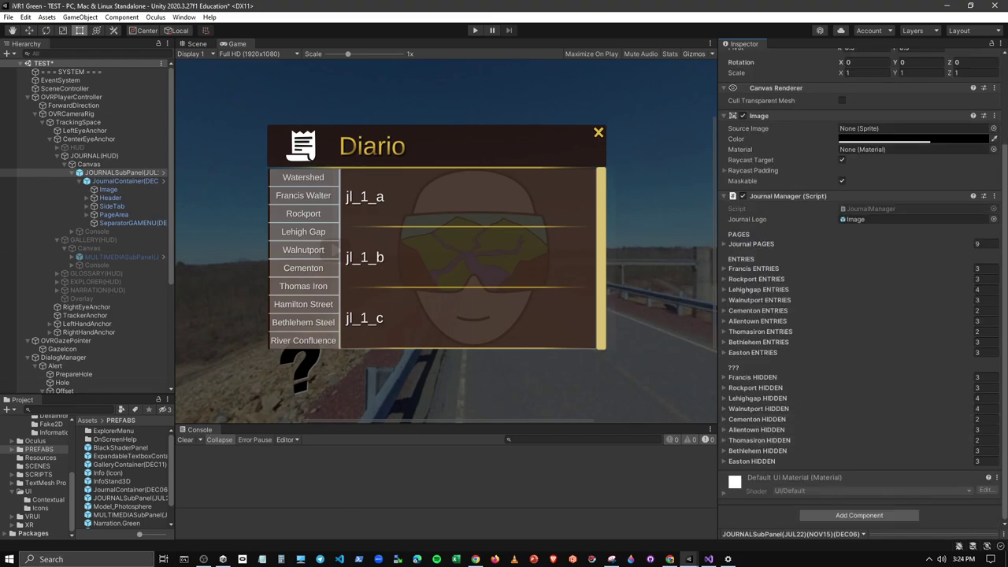
left_click(475, 559)
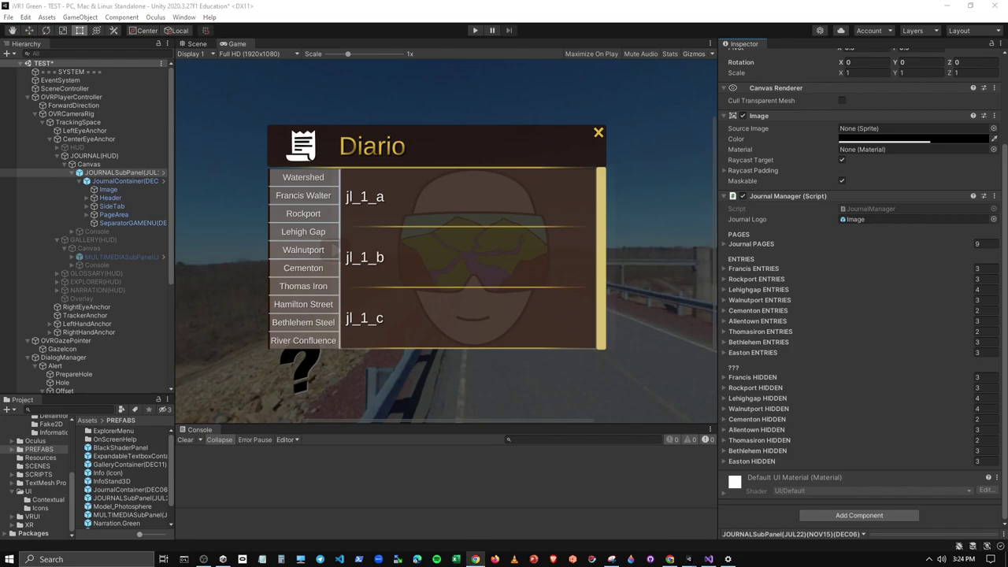
Step: Take a rectangular Snipping Tool snip of the Diario panel, then minimize Snipping Tool
left_click(612, 559)
left_click(211, 55)
left_click_drag(256, 111, 646, 376)
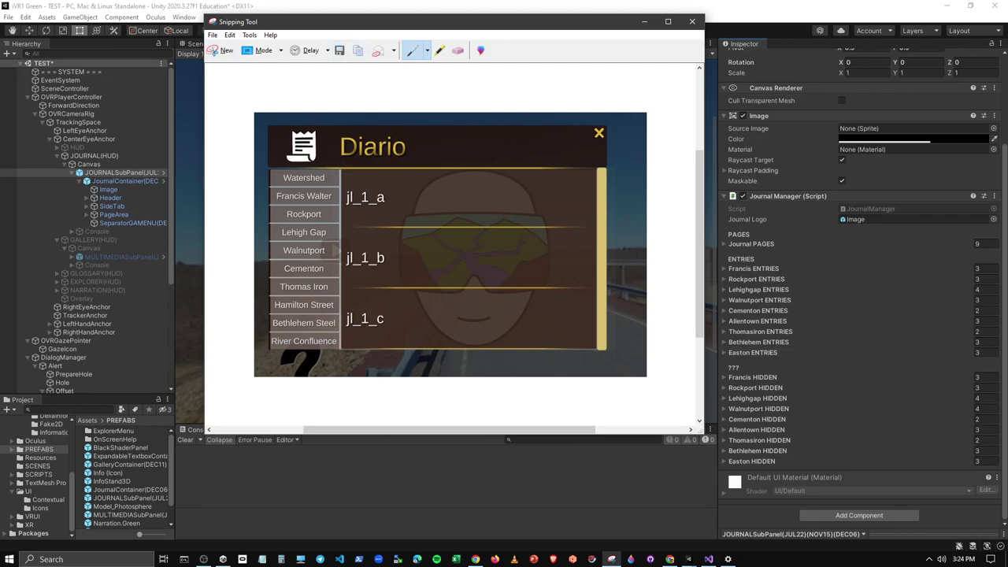
key("alt+Tab")
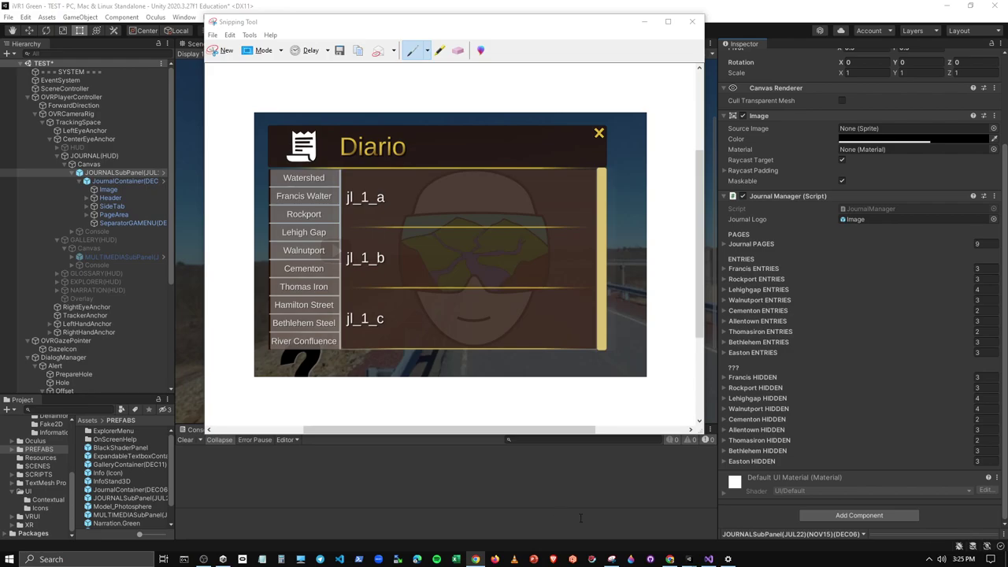
left_click(643, 22)
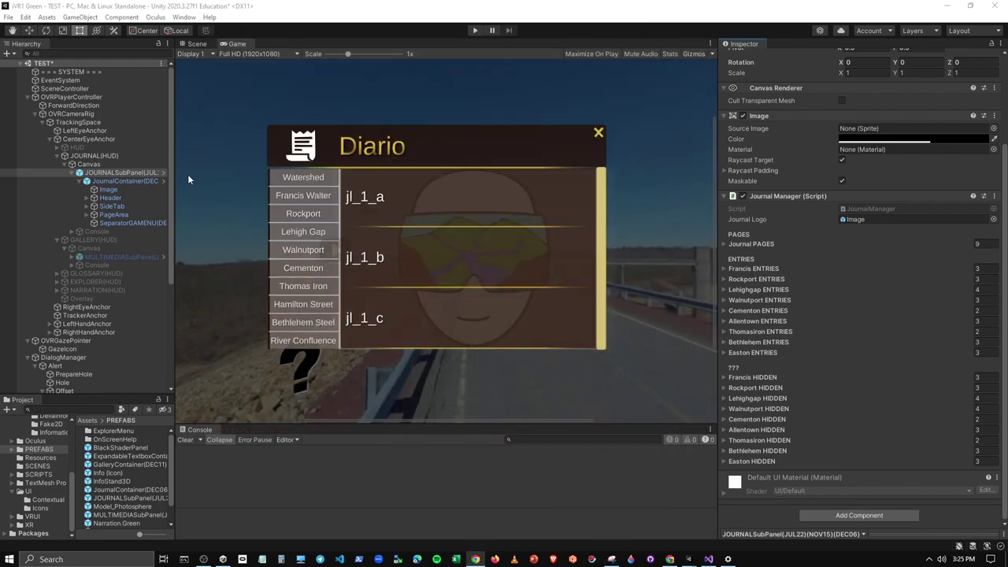
Step: Save the TEST scene with File > Save
left_click(8, 16)
left_click(18, 68)
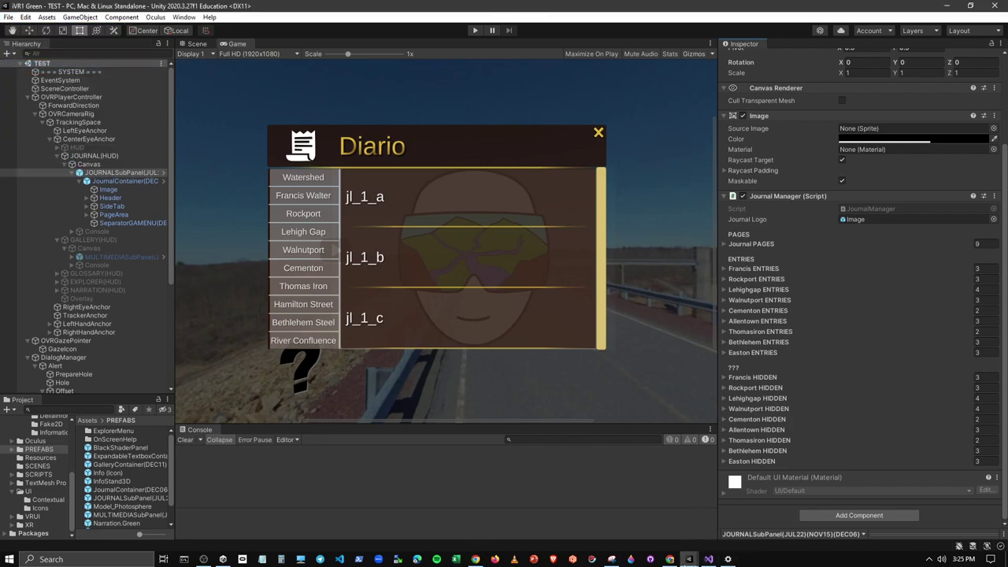
left_click(204, 559)
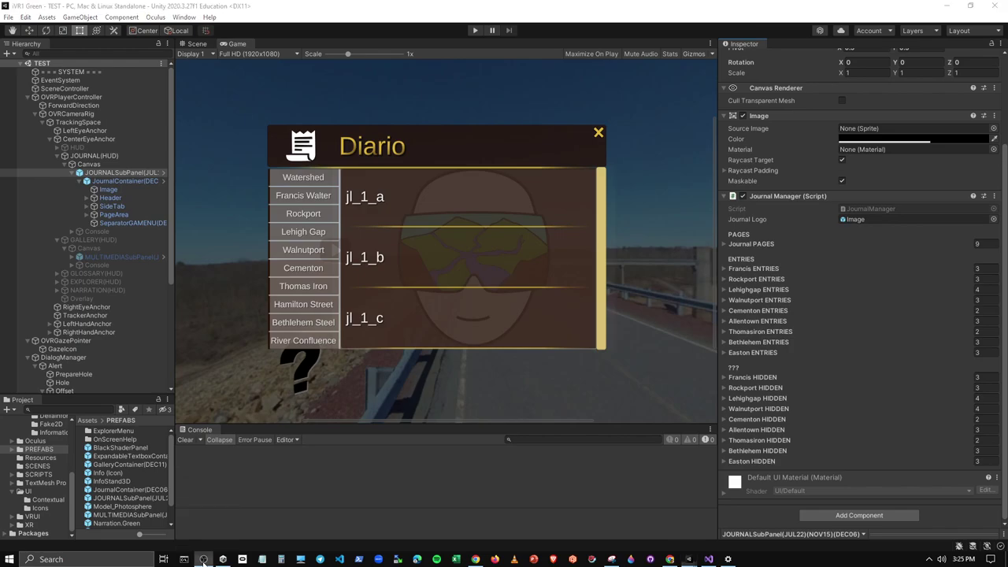